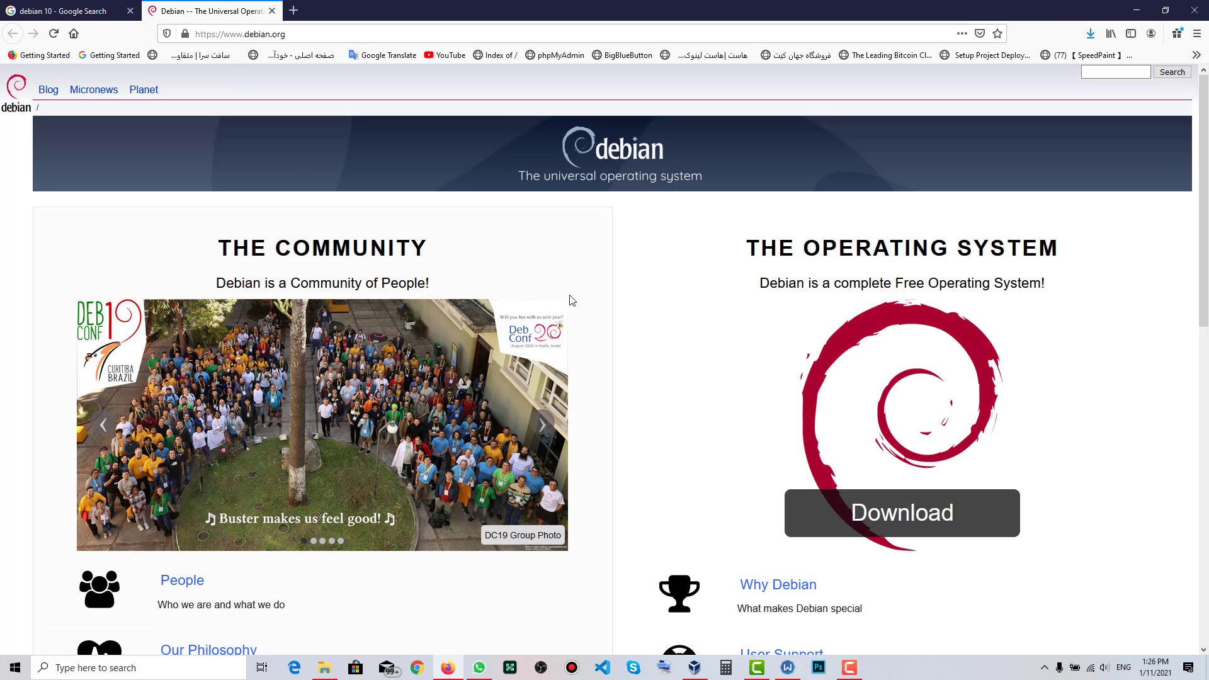
{"action": "scroll", "coordinate": [575, 305], "scroll_direction": "down", "scroll_amount": 3}
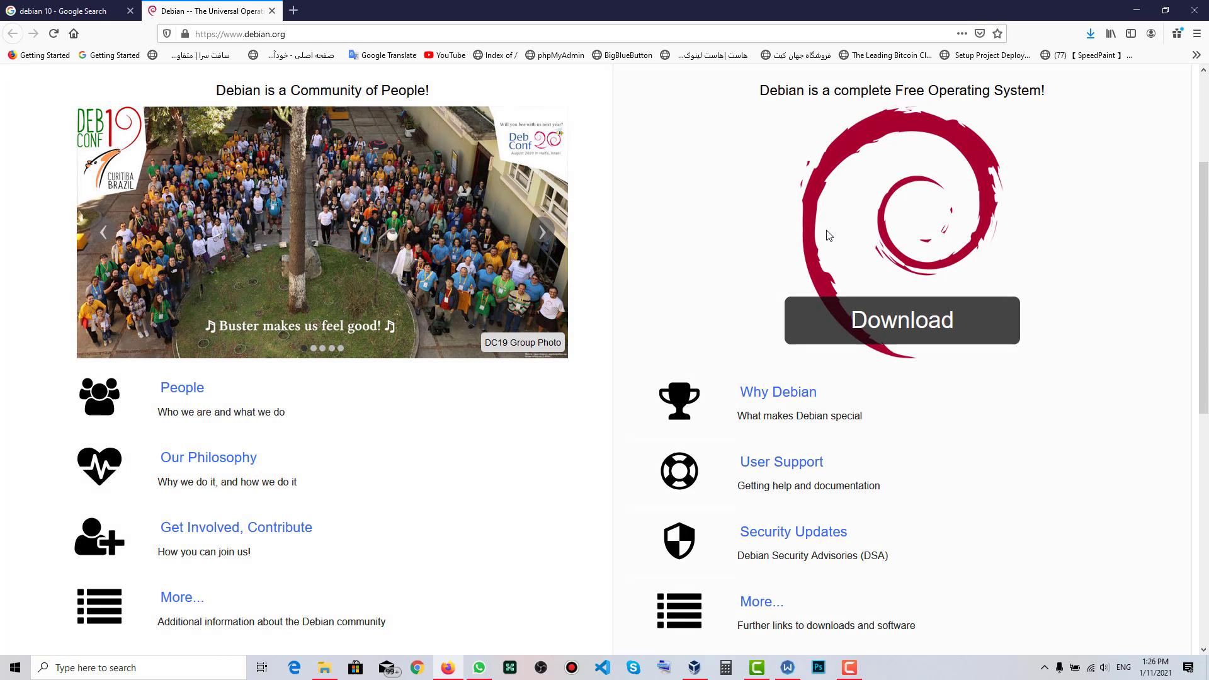
{"action": "scroll", "coordinate": [828, 233], "scroll_direction": "up", "scroll_amount": 3}
{"action": "scroll", "coordinate": [831, 240], "scroll_direction": "down", "scroll_amount": 3}
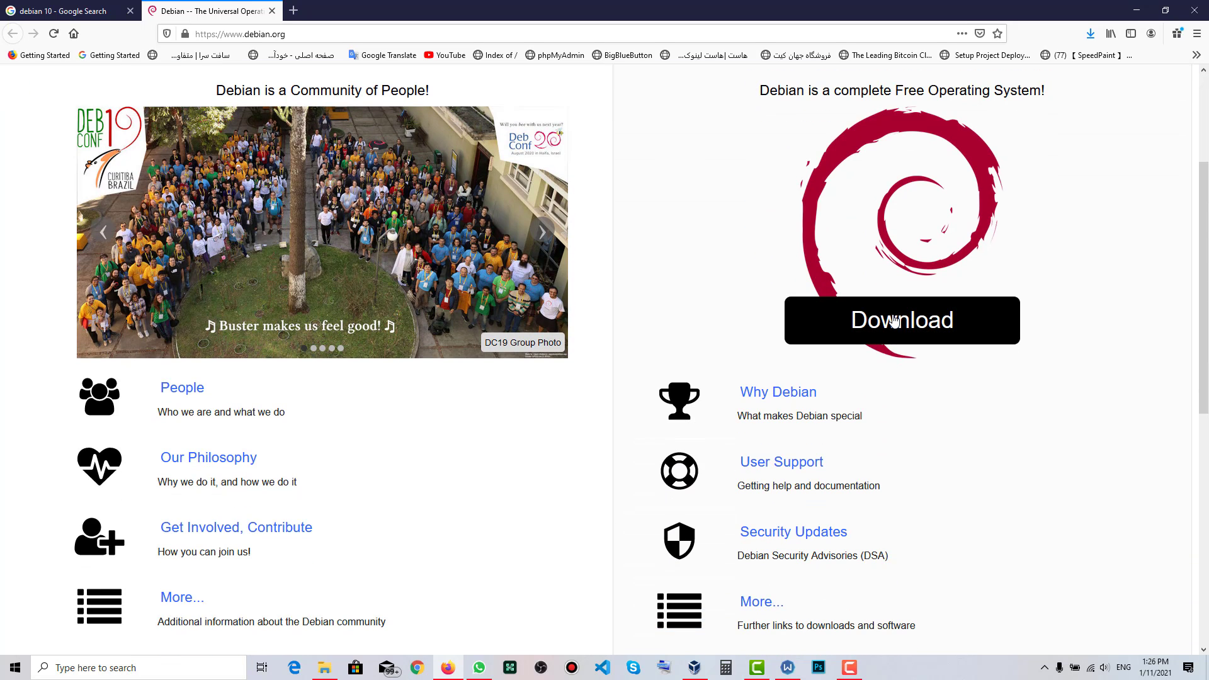
{"action": "left_click", "coordinate": [892, 317]}
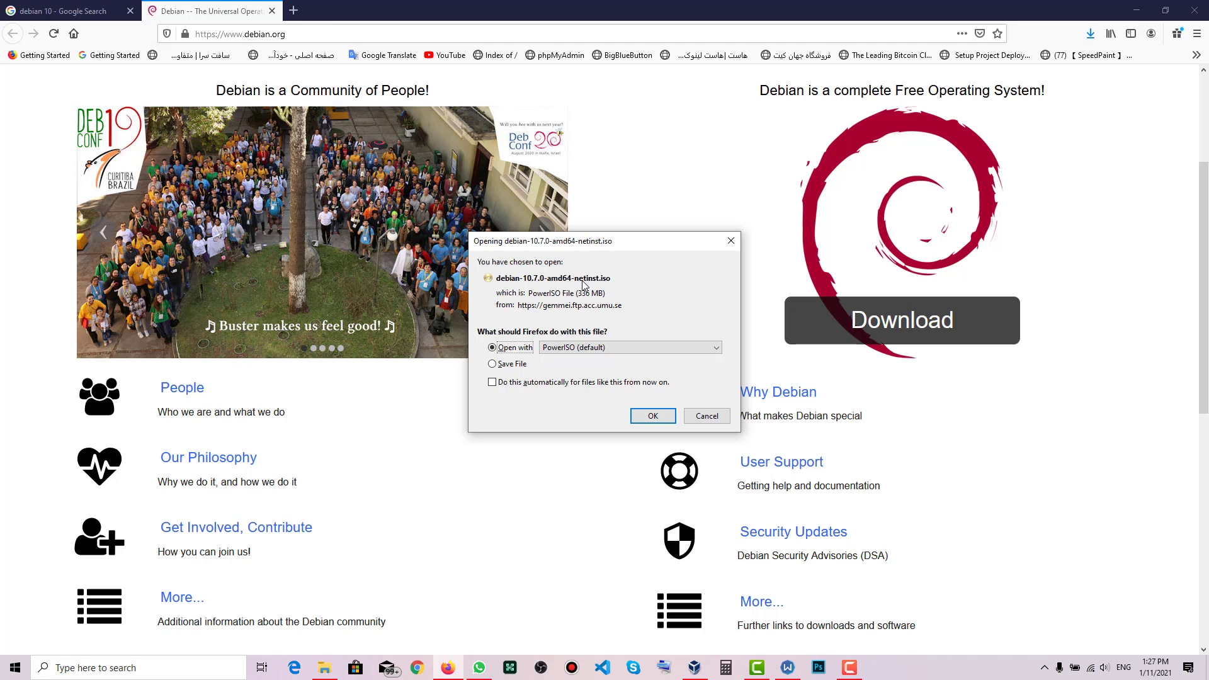
{"action": "left_click", "coordinate": [702, 412]}
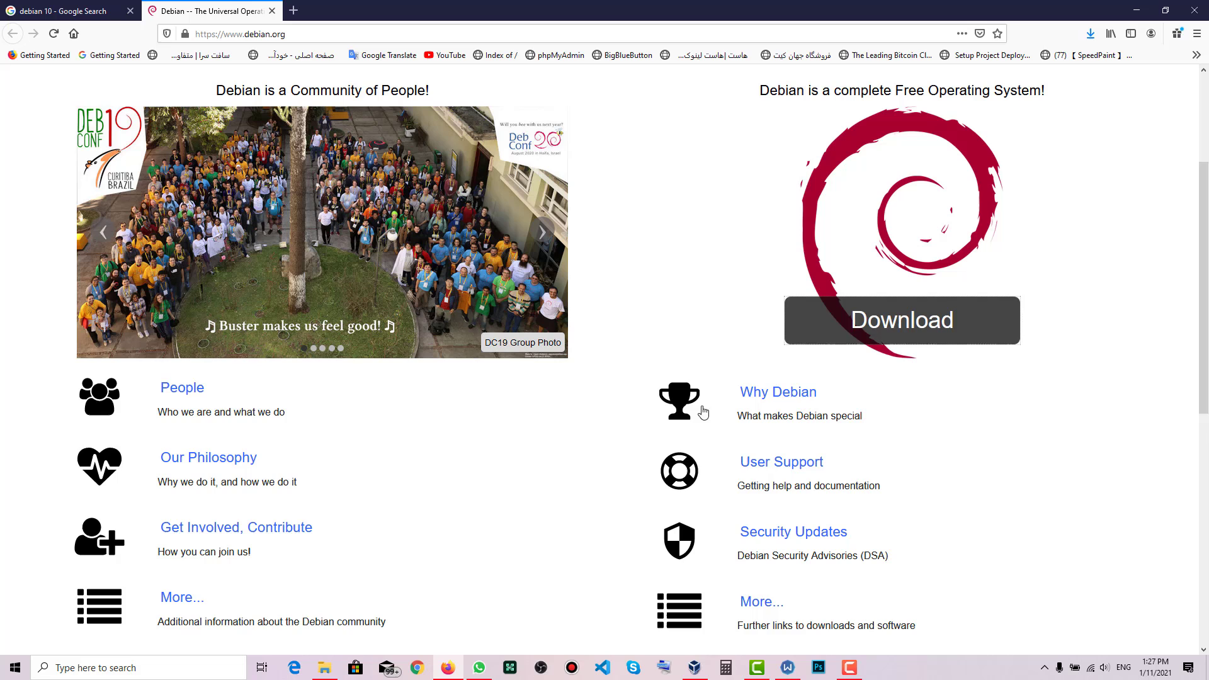
{"action": "left_click", "coordinate": [801, 329]}
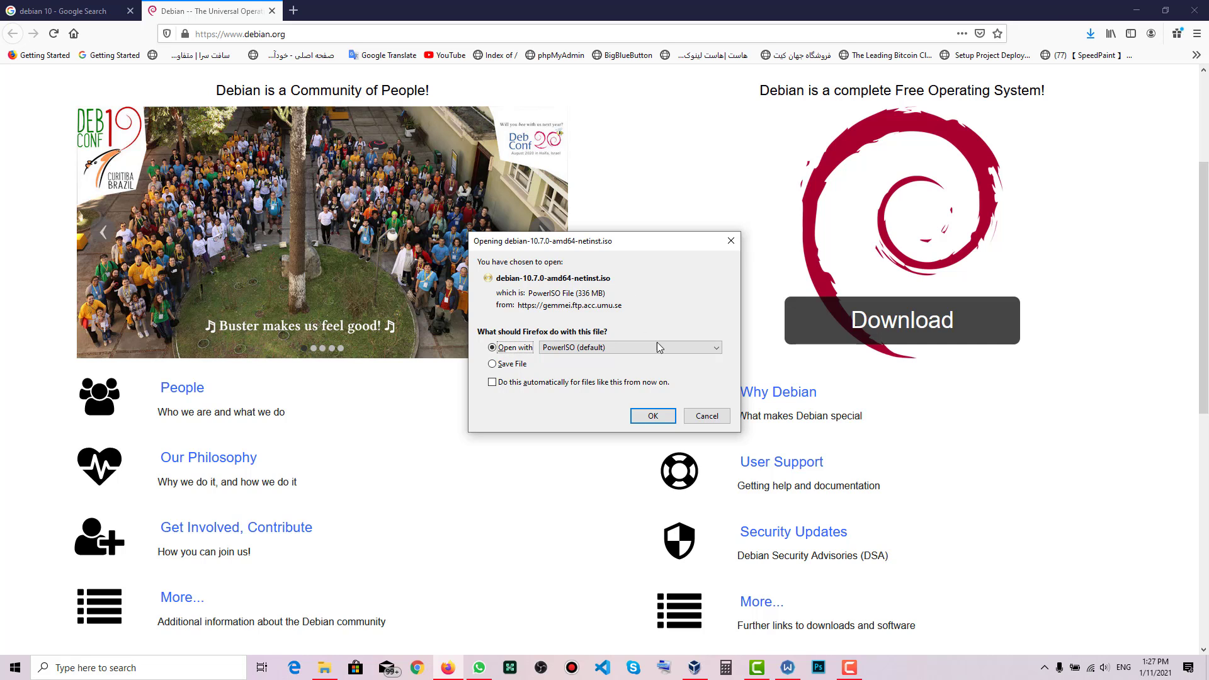
{"action": "left_click", "coordinate": [693, 413]}
Step: Open the Getting Debian page through the further download and software links on the Debian home page
{"action": "scroll", "coordinate": [661, 384], "scroll_direction": "down", "scroll_amount": 4}
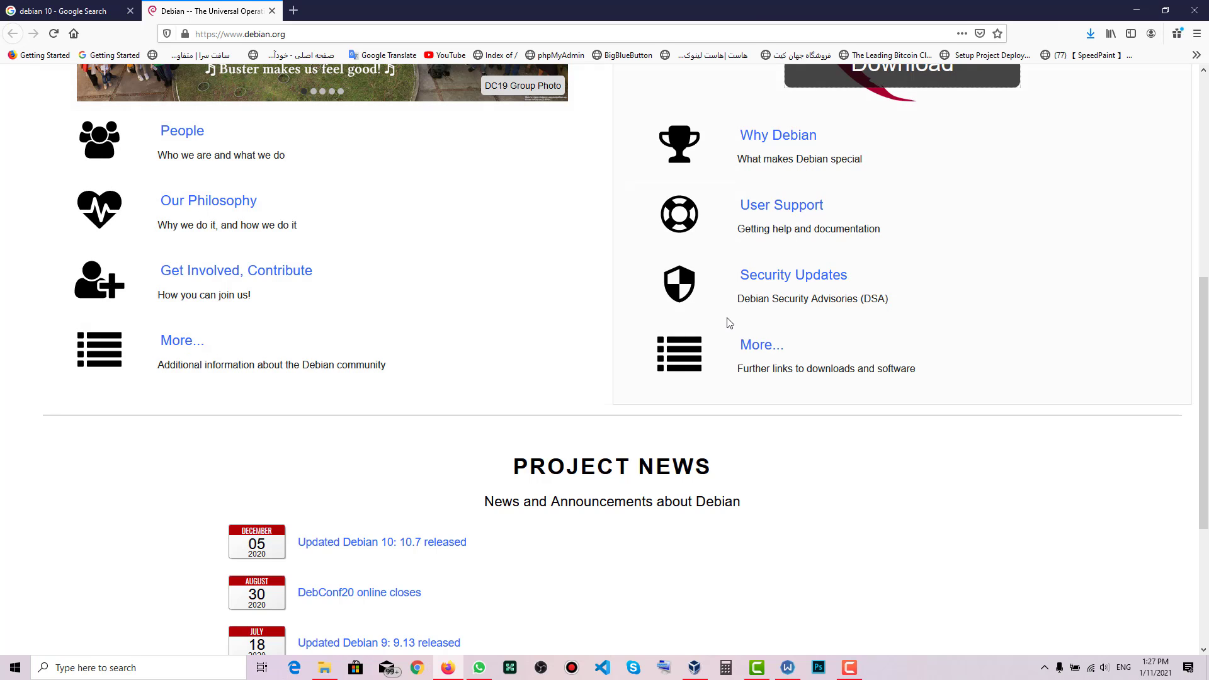
{"action": "left_click", "coordinate": [760, 346]}
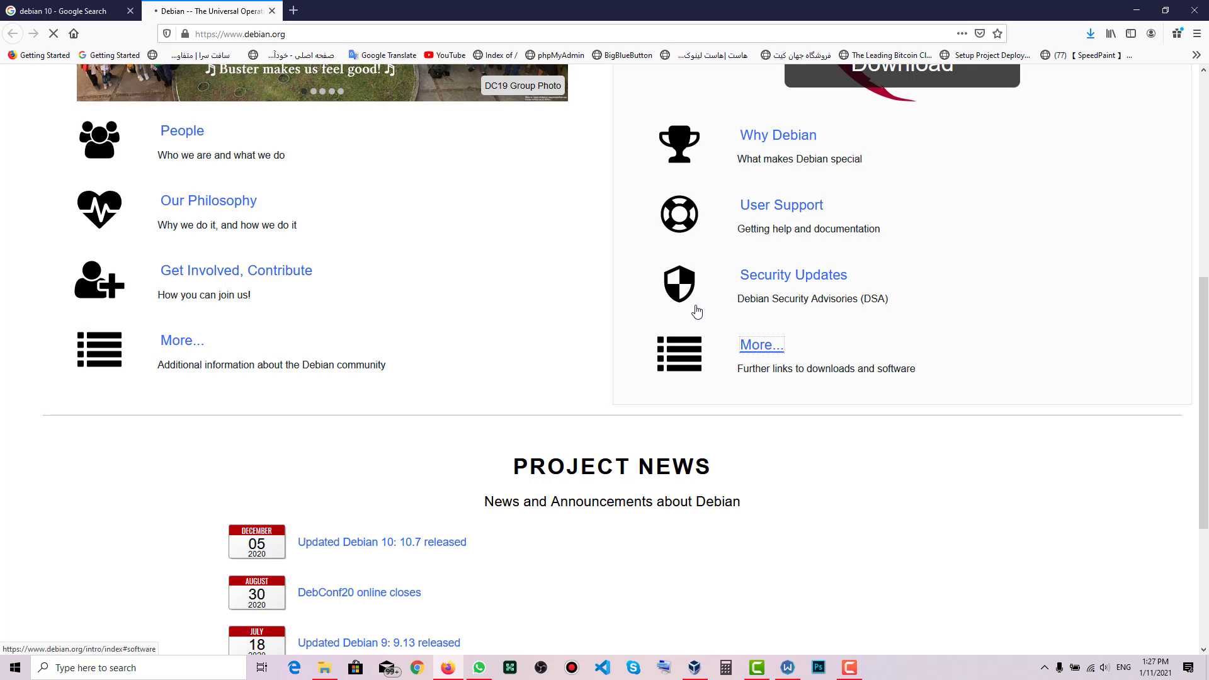
{"action": "scroll", "coordinate": [124, 391], "scroll_direction": "up", "scroll_amount": 4}
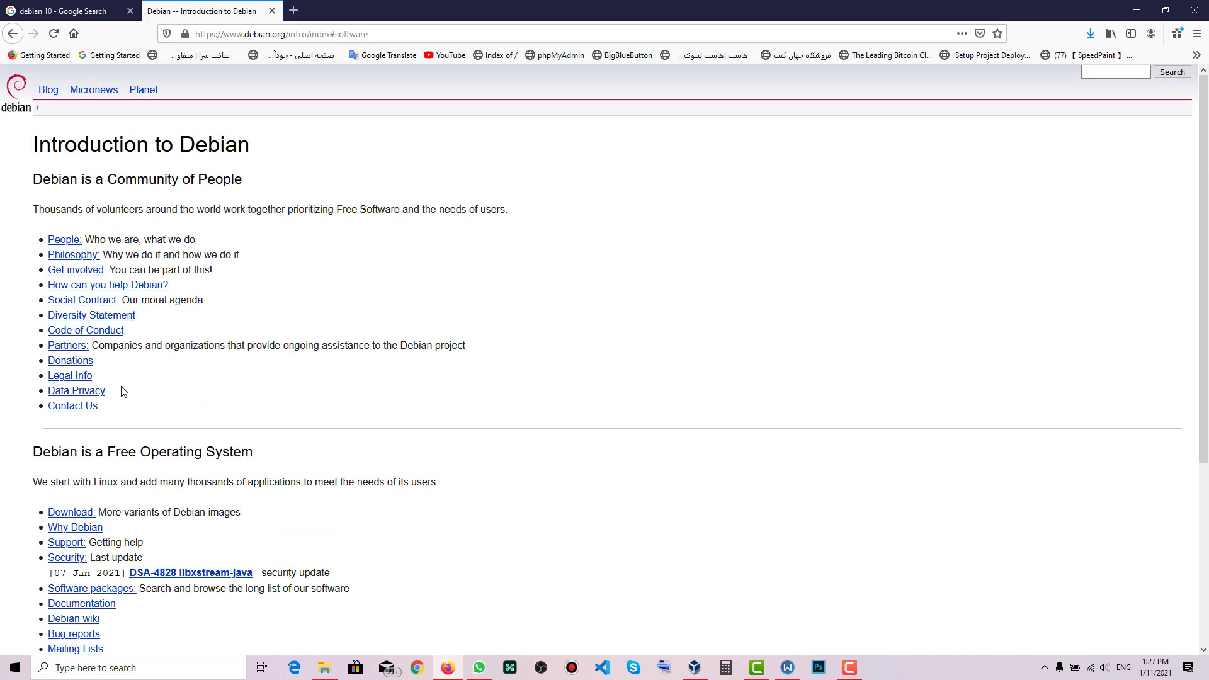
{"action": "left_click", "coordinate": [68, 512]}
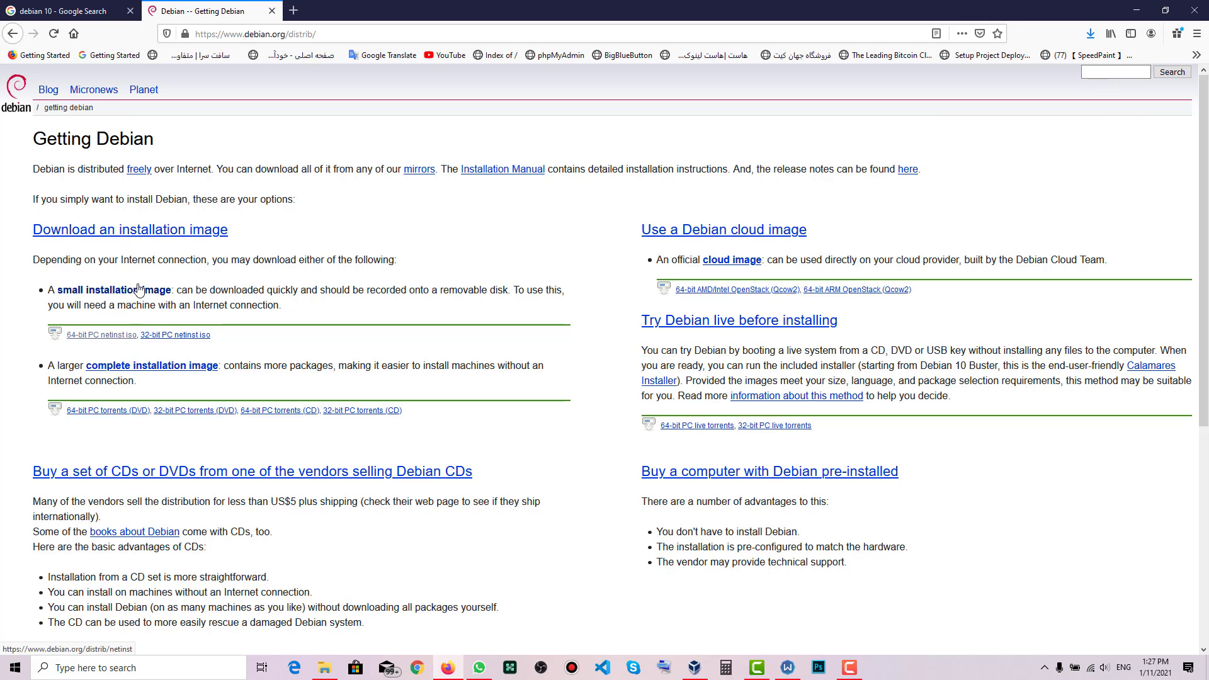
Step: Go from the complete installation image option to the HTTP downloads for official CD/DVD images of the "stable" release
{"action": "left_click", "coordinate": [144, 368]}
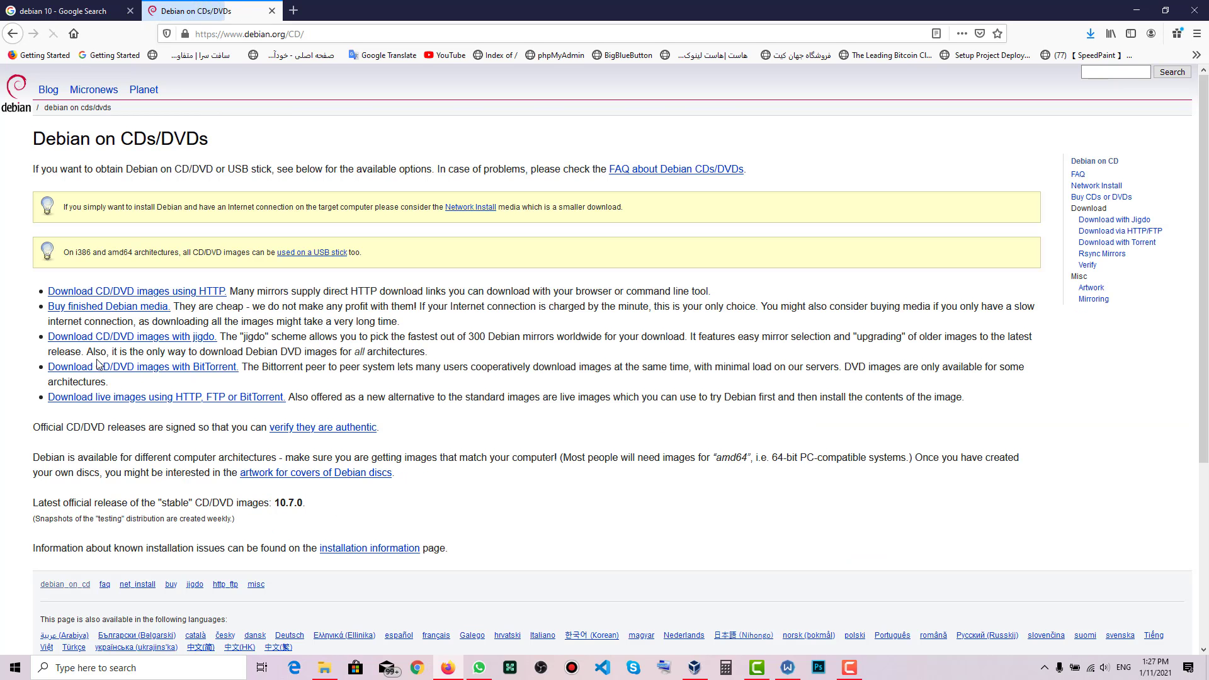
{"action": "left_click", "coordinate": [123, 292]}
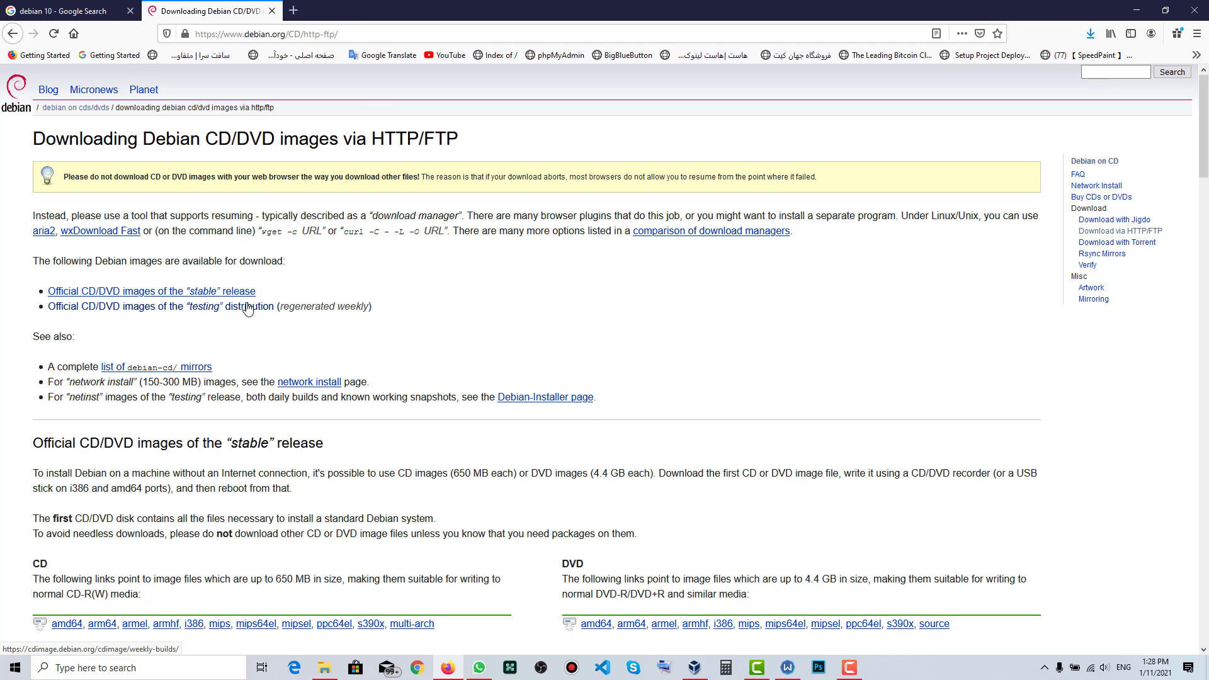
{"action": "left_click", "coordinate": [199, 293]}
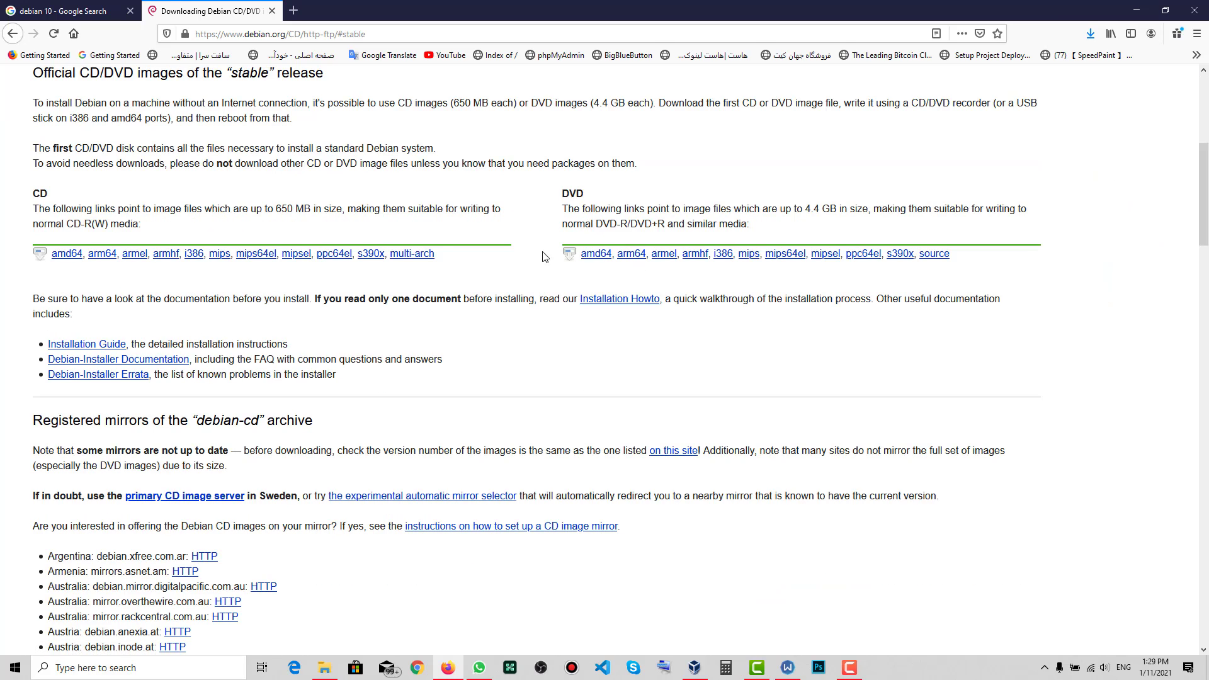
Step: Compare the CD and DVD image options and open the amd64 directory of the DVD images
{"action": "double_click", "coordinate": [572, 194]}
{"action": "left_click", "coordinate": [41, 190]}
{"action": "double_click", "coordinate": [42, 191]}
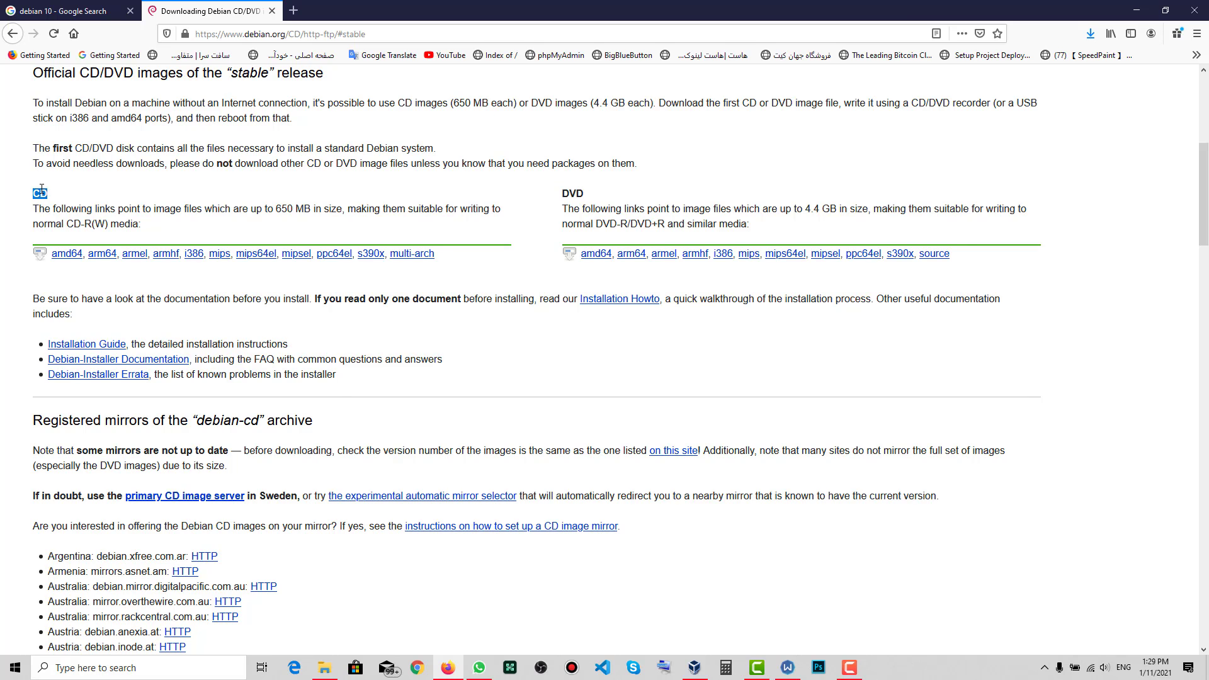
{"action": "left_click", "coordinate": [571, 196]}
{"action": "double_click", "coordinate": [572, 195]}
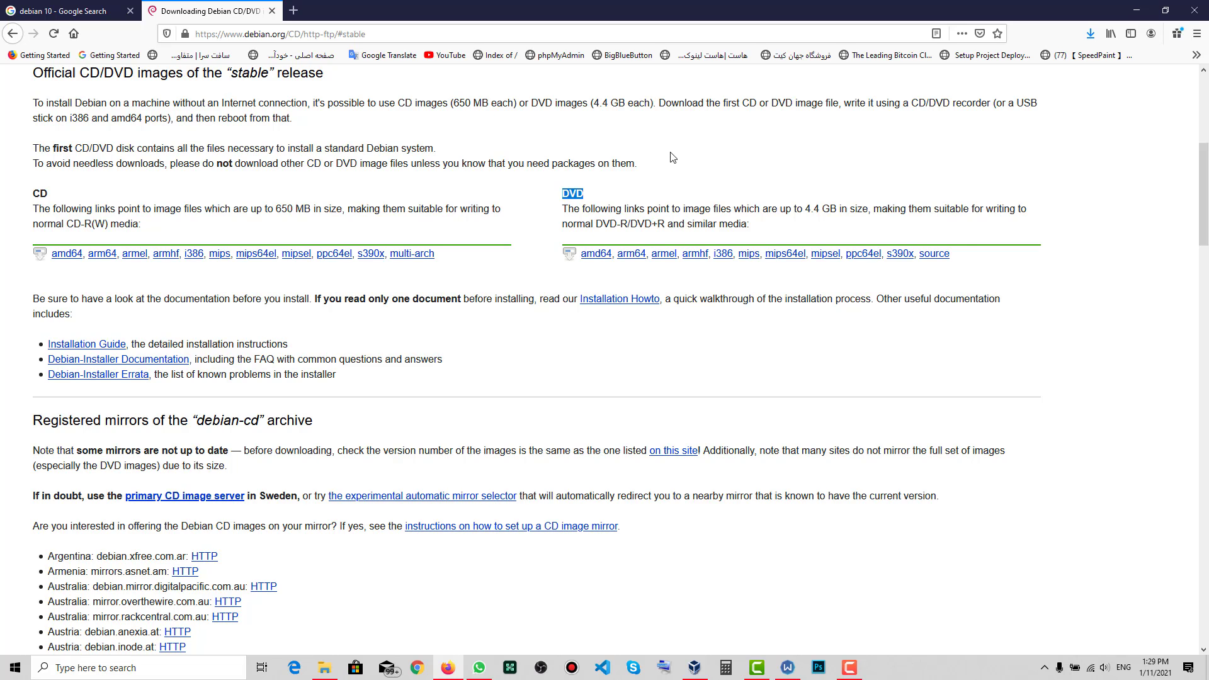
{"action": "left_click", "coordinate": [595, 255]}
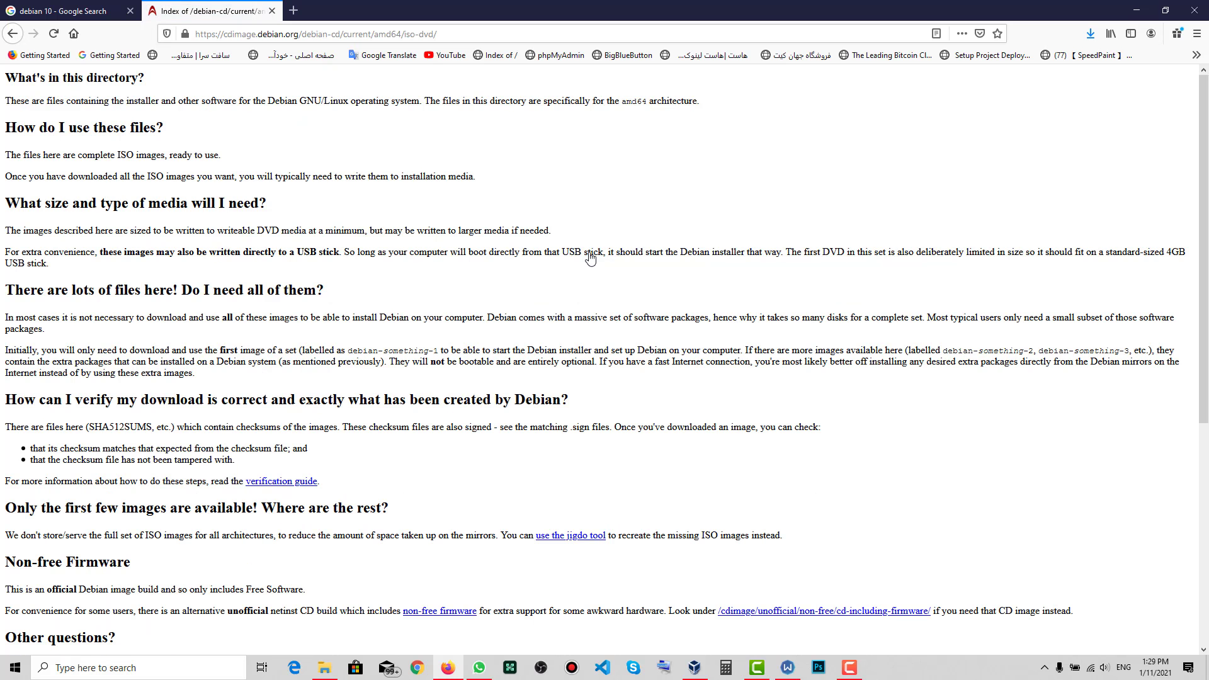
Step: Look through the amd64 iso-dvd directory page, including the list of DVD ISO files at its end
{"action": "scroll", "coordinate": [479, 223], "scroll_direction": "down", "scroll_amount": 1}
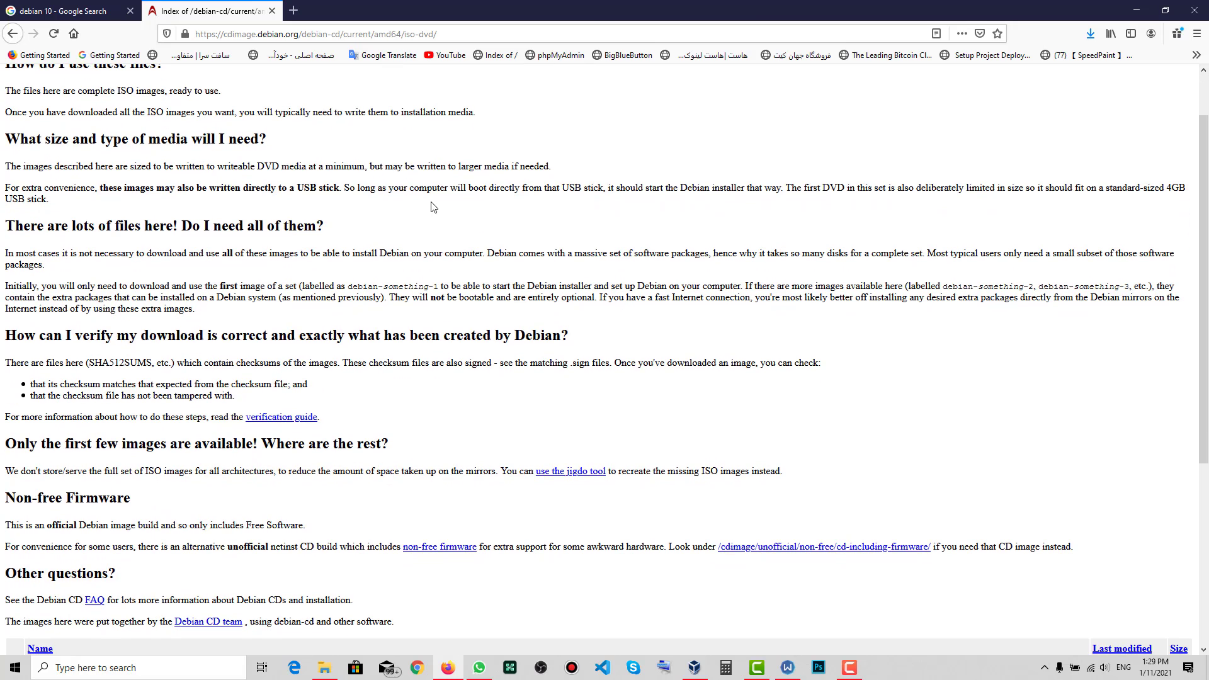
{"action": "scroll", "coordinate": [433, 206], "scroll_direction": "down", "scroll_amount": 3}
{"action": "scroll", "coordinate": [212, 292], "scroll_direction": "up", "scroll_amount": 3}
{"action": "scroll", "coordinate": [203, 283], "scroll_direction": "down", "scroll_amount": 5}
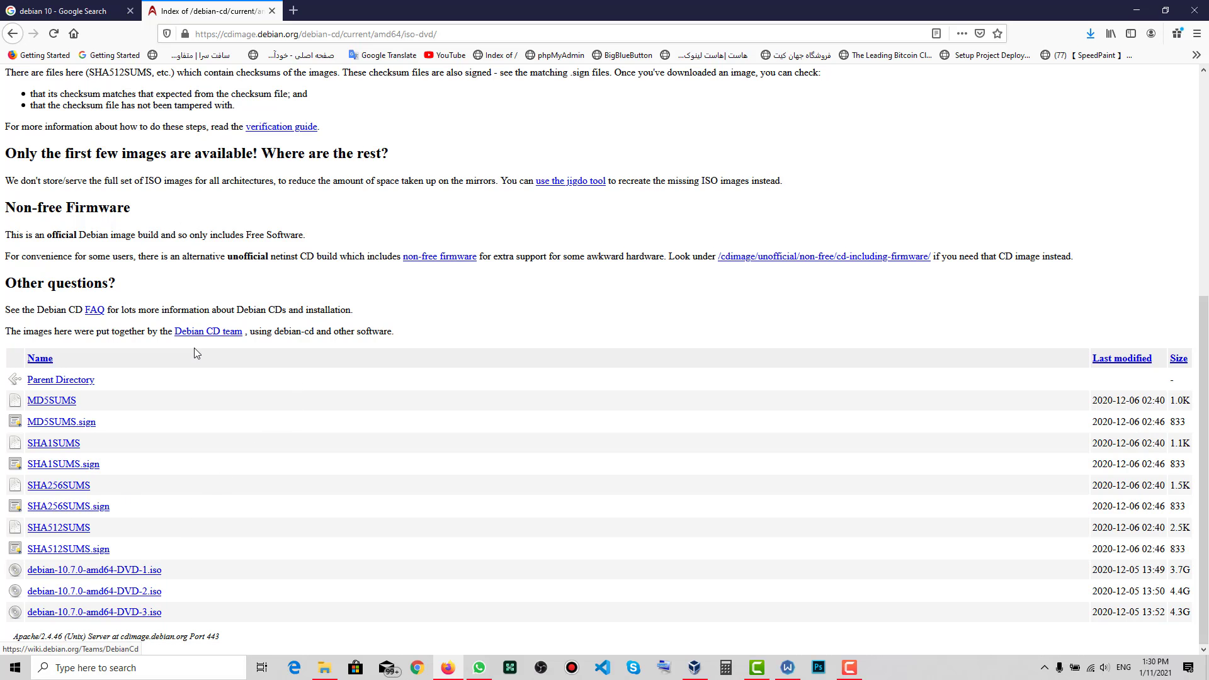
{"action": "scroll", "coordinate": [196, 353], "scroll_direction": "up", "scroll_amount": 4}
{"action": "scroll", "coordinate": [143, 331], "scroll_direction": "down", "scroll_amount": 4}
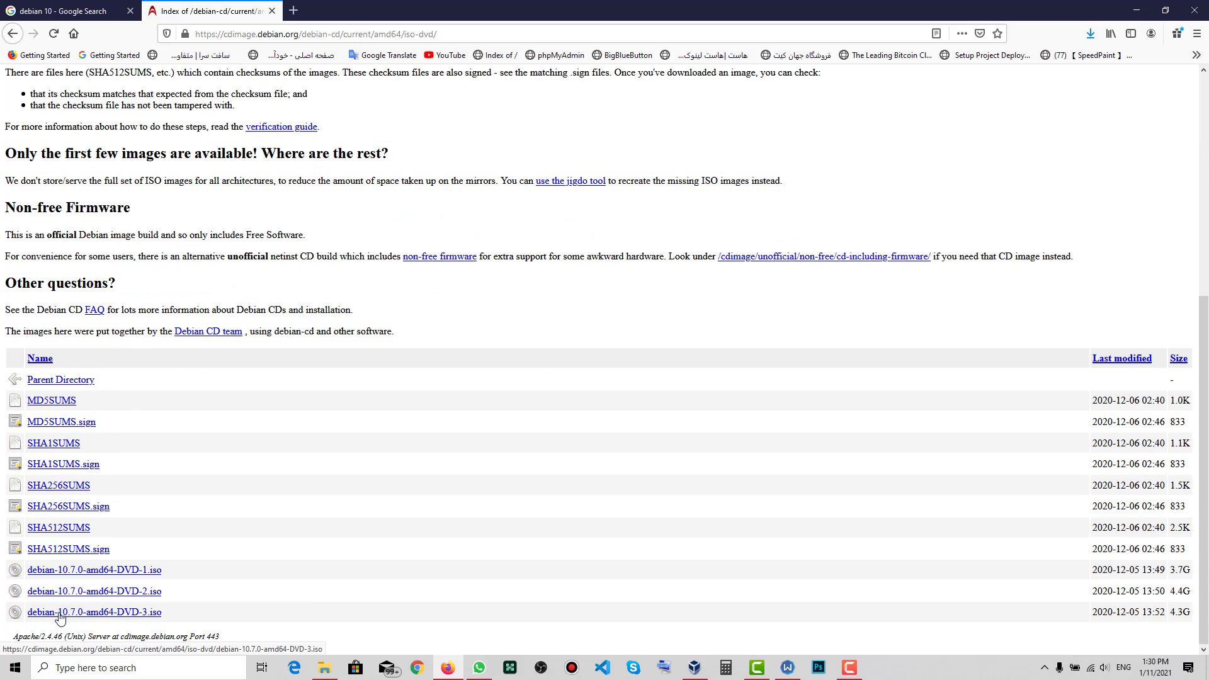
{"action": "scroll", "coordinate": [103, 517], "scroll_direction": "up", "scroll_amount": 1}
{"action": "scroll", "coordinate": [103, 517], "scroll_direction": "up", "scroll_amount": 3}
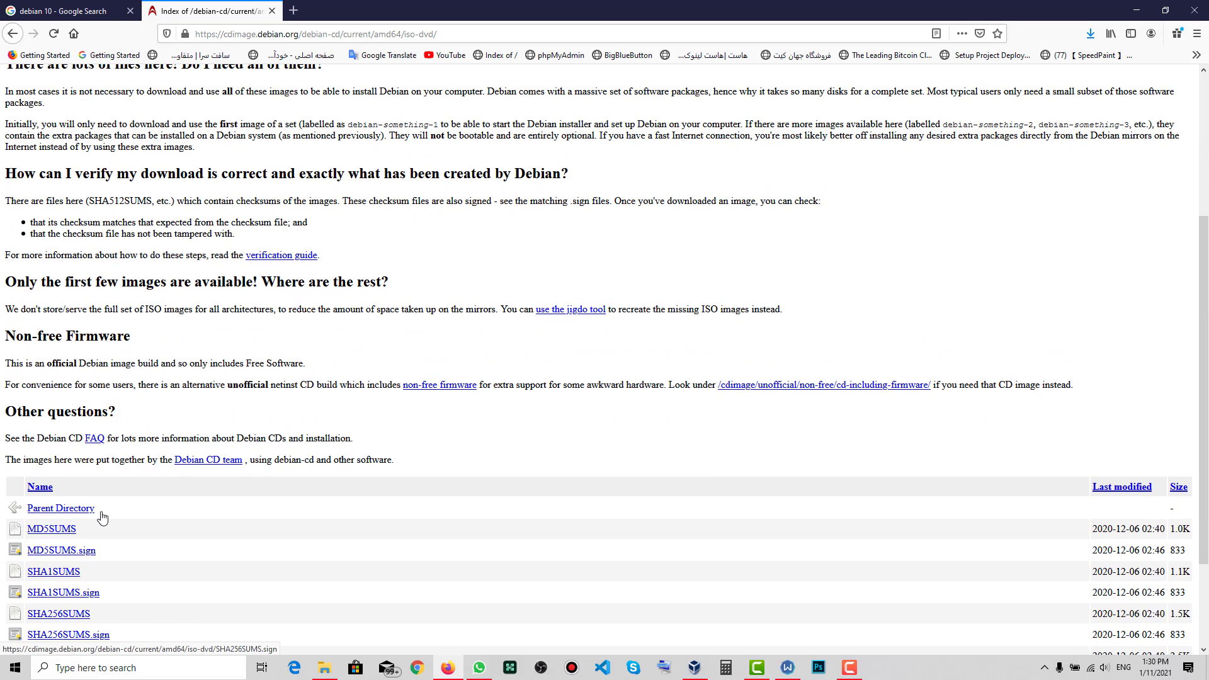
{"action": "scroll", "coordinate": [102, 517], "scroll_direction": "down", "scroll_amount": 3}
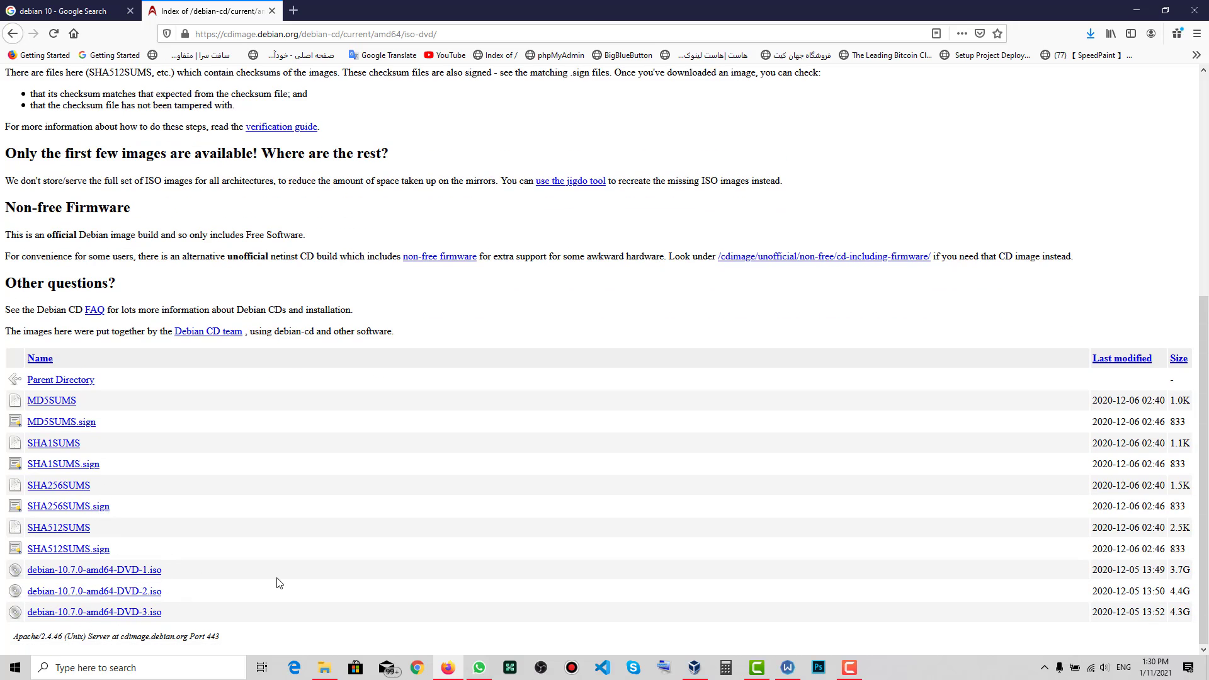
{"action": "scroll", "coordinate": [164, 440], "scroll_direction": "up", "scroll_amount": 5}
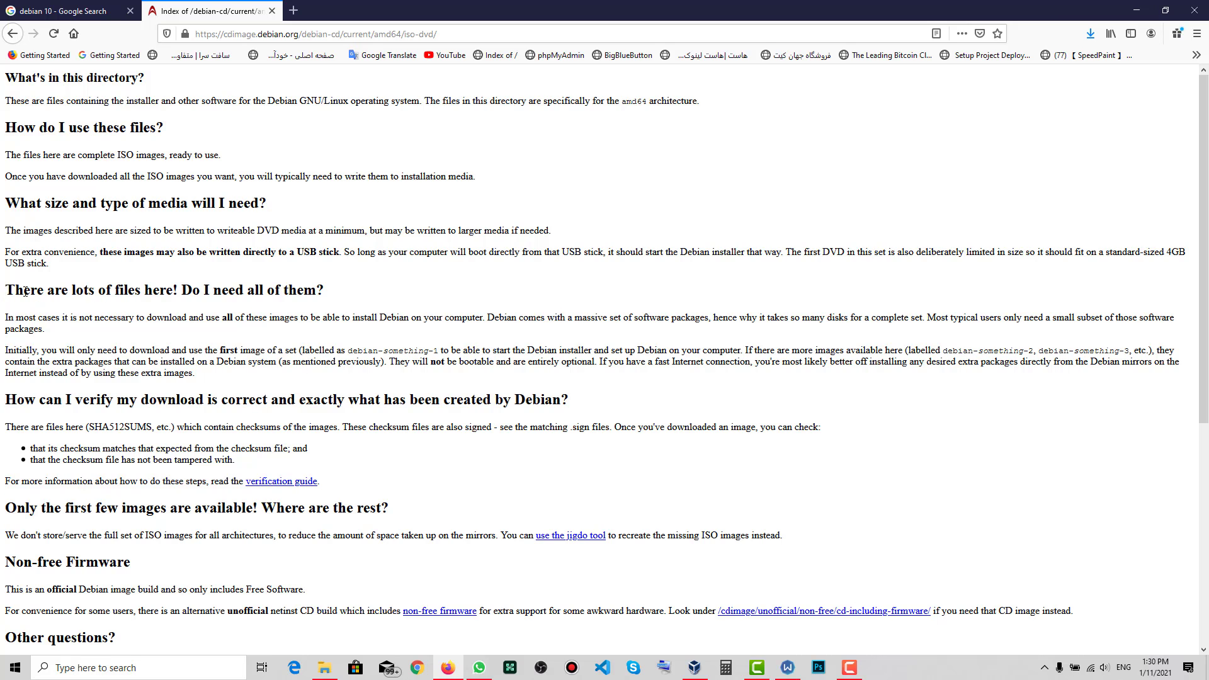
Step: Read the "There are lots of files here! Do I need all of them?" section and compare its image labels with the listed DVD ISO files
{"action": "left_click_drag", "start_coordinate": [7, 290], "coordinate": [316, 291]}
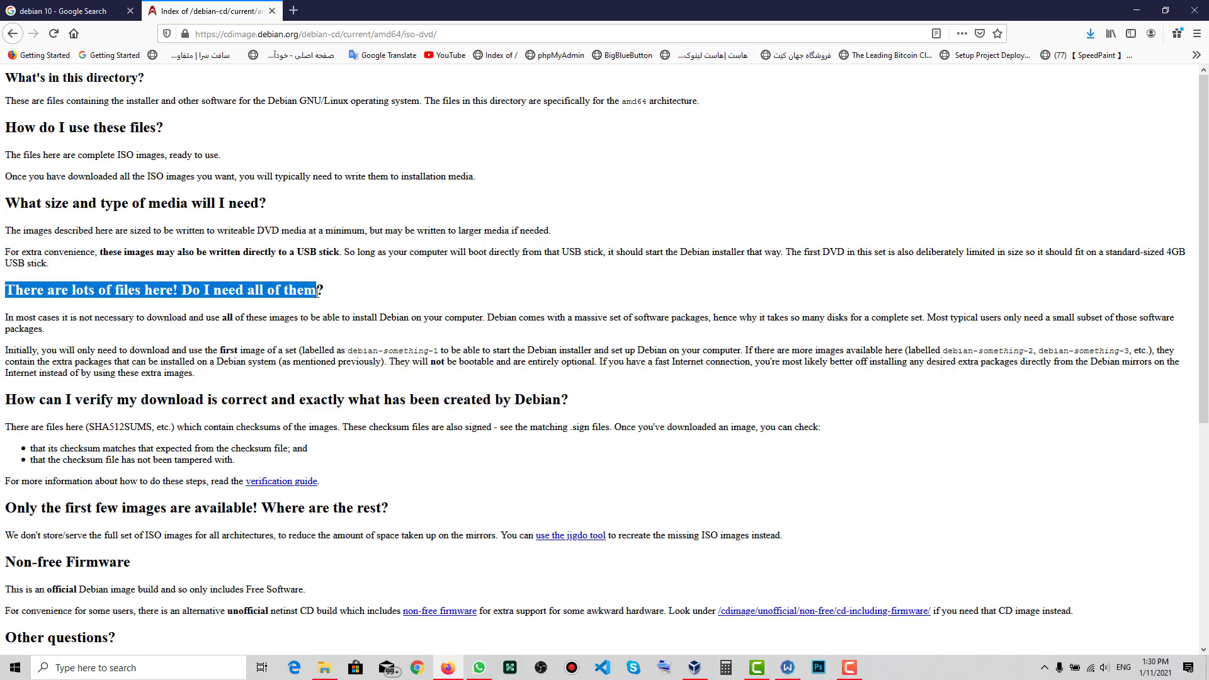
{"action": "left_click", "coordinate": [182, 309]}
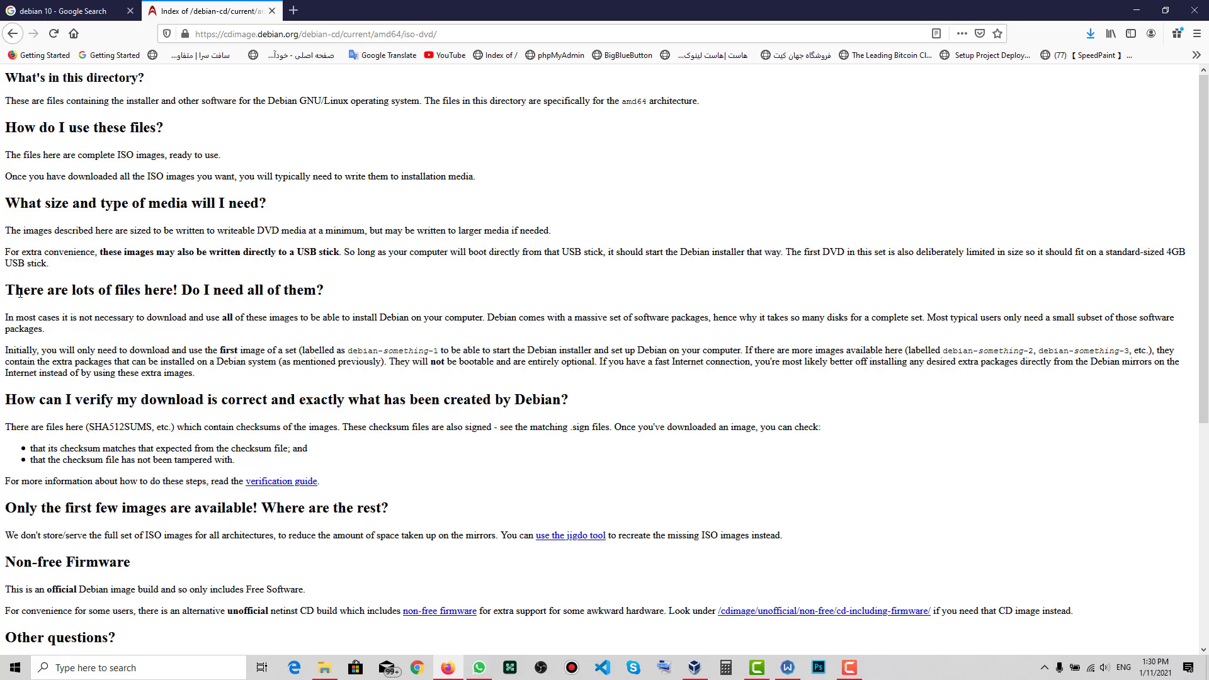
{"action": "left_click_drag", "start_coordinate": [20, 294], "coordinate": [261, 297]}
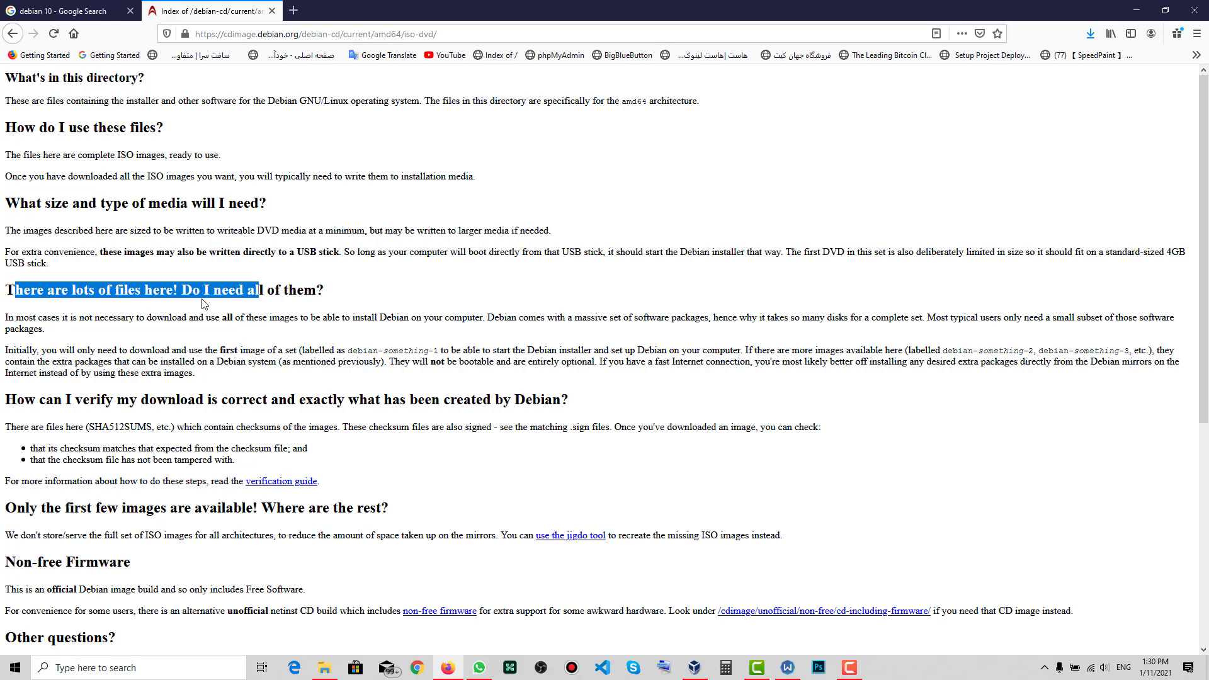
{"action": "double_click", "coordinate": [347, 348]}
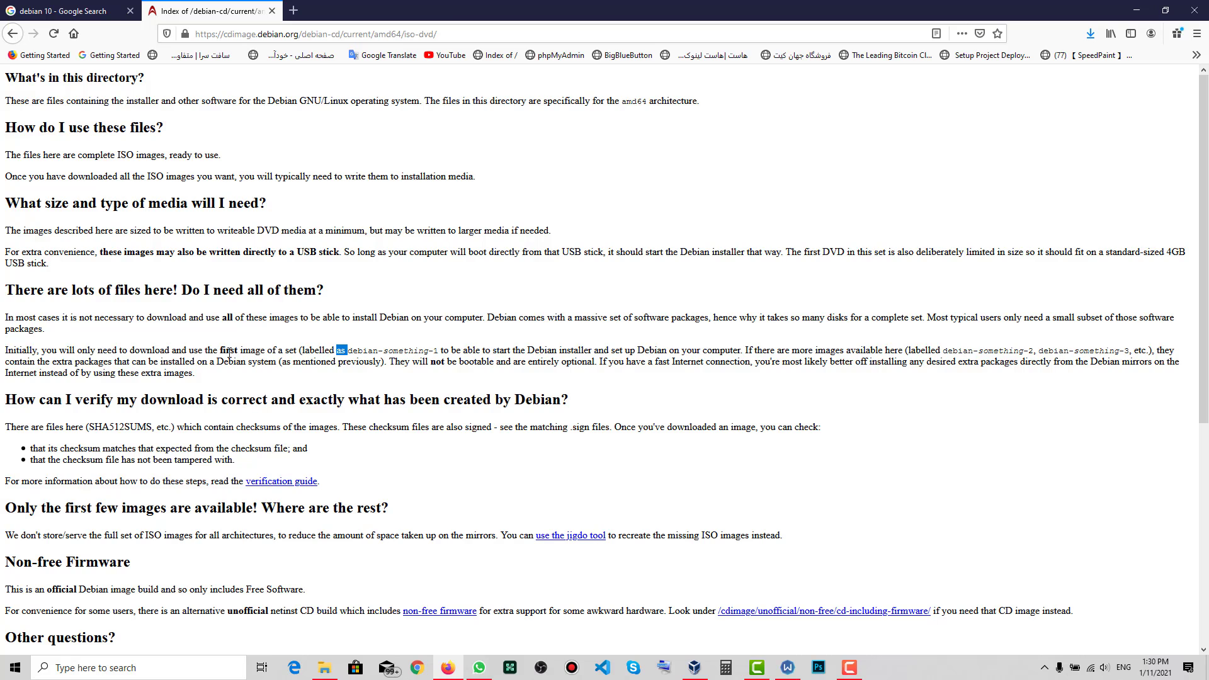
{"action": "double_click", "coordinate": [351, 350]}
{"action": "scroll", "coordinate": [410, 355], "scroll_direction": "down", "scroll_amount": 5}
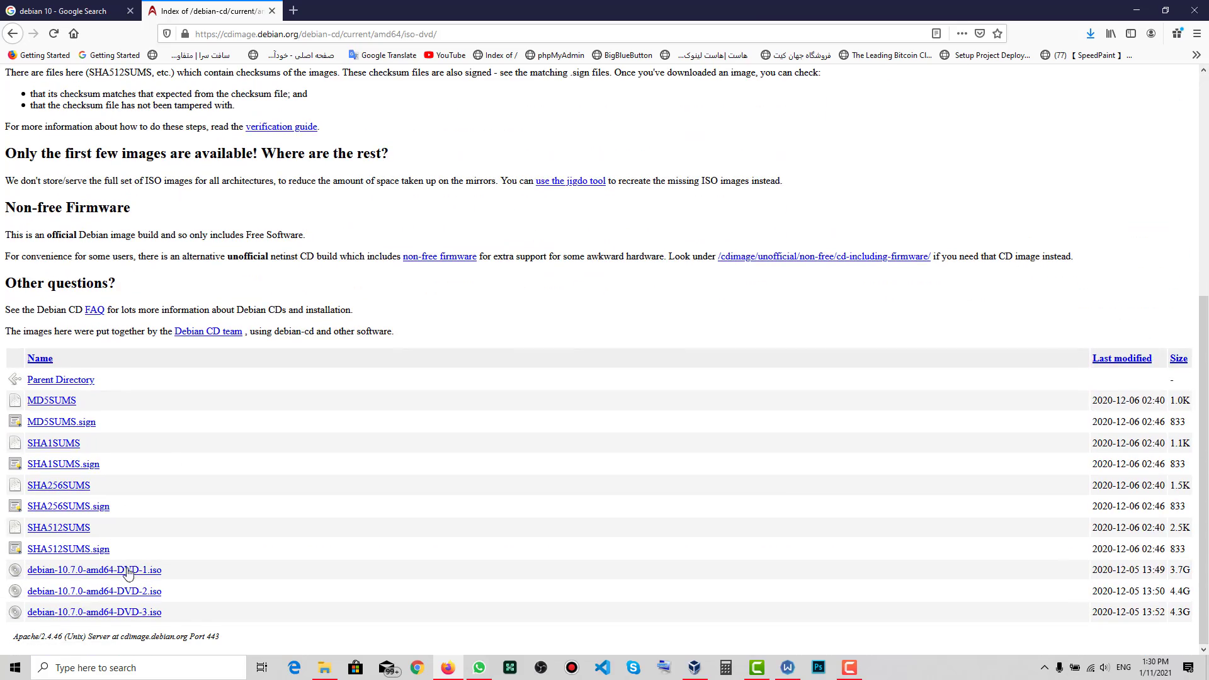
{"action": "scroll", "coordinate": [626, 340], "scroll_direction": "up", "scroll_amount": 6}
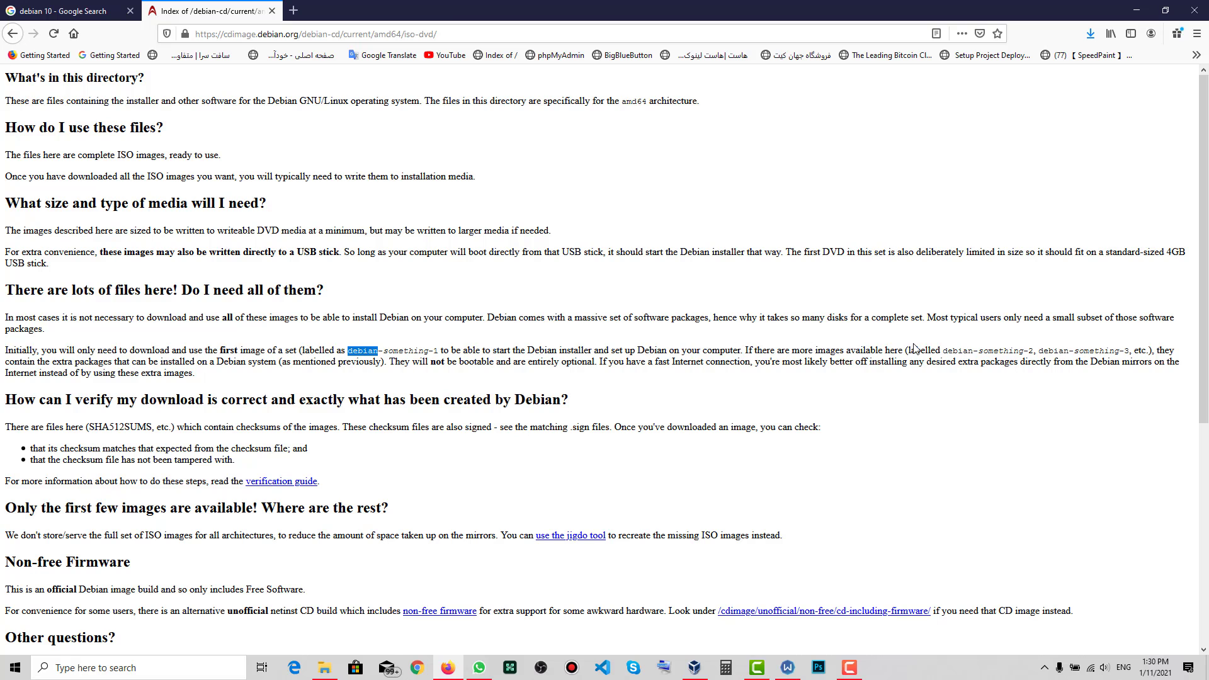
{"action": "scroll", "coordinate": [409, 522], "scroll_direction": "down", "scroll_amount": 6}
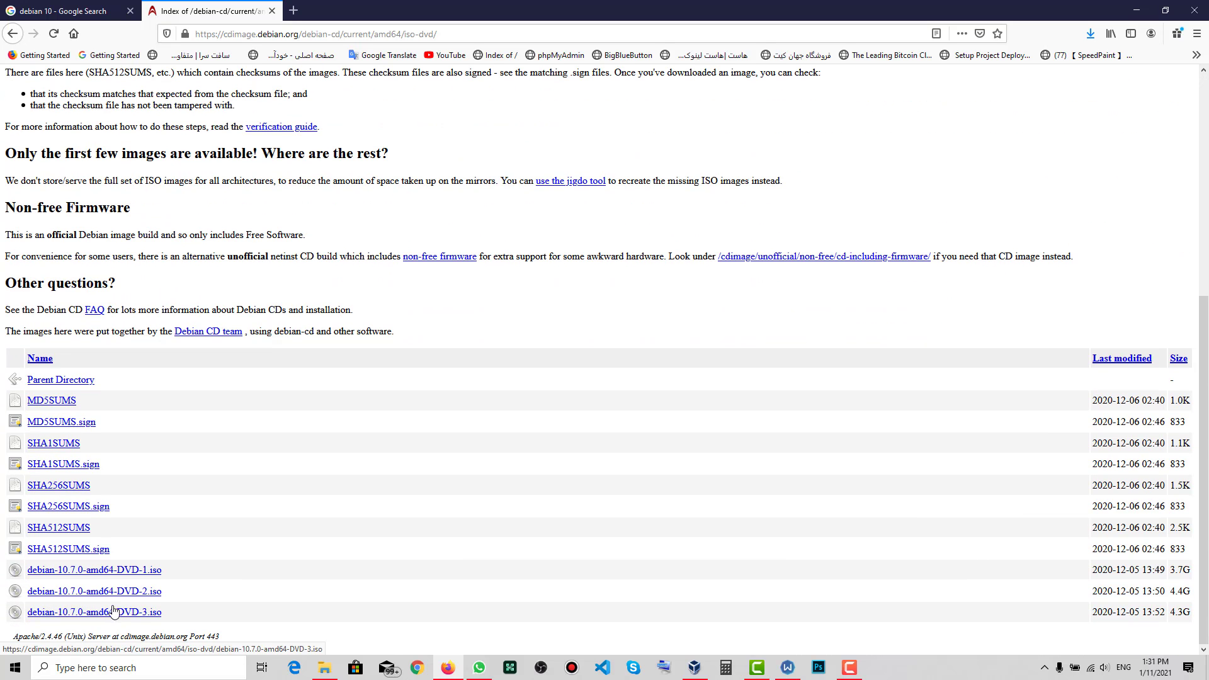
{"action": "scroll", "coordinate": [119, 605], "scroll_direction": "up", "scroll_amount": 4}
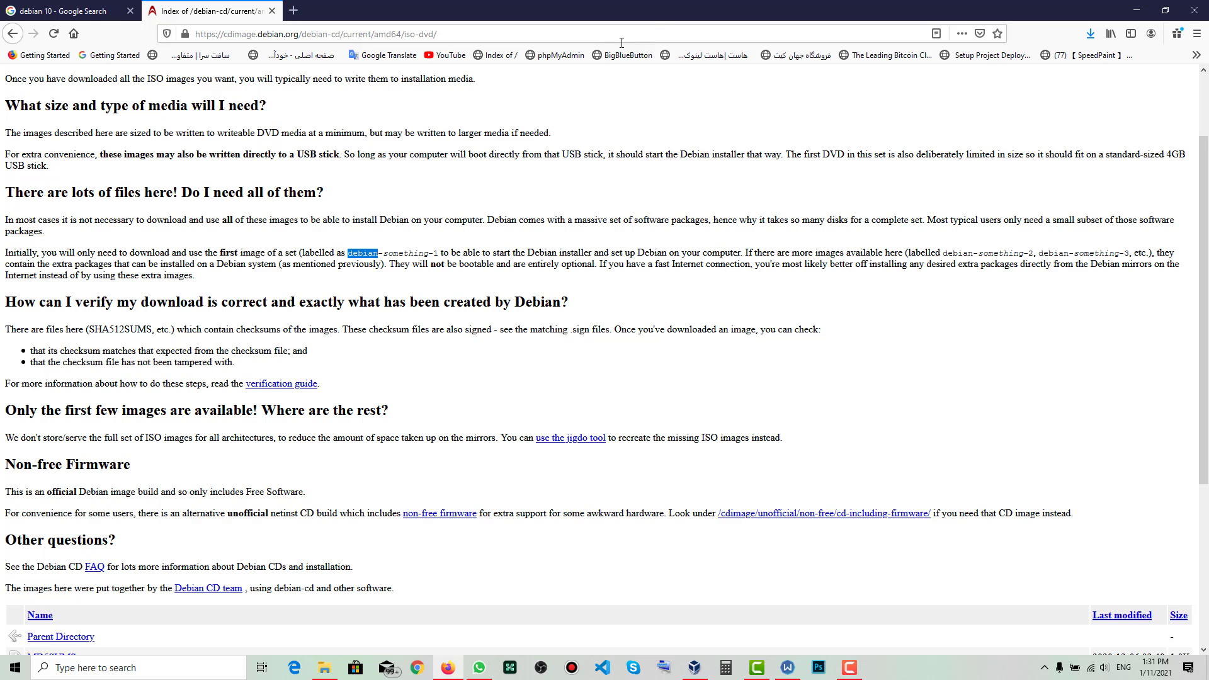
{"action": "scroll", "coordinate": [563, 162], "scroll_direction": "down", "scroll_amount": 4}
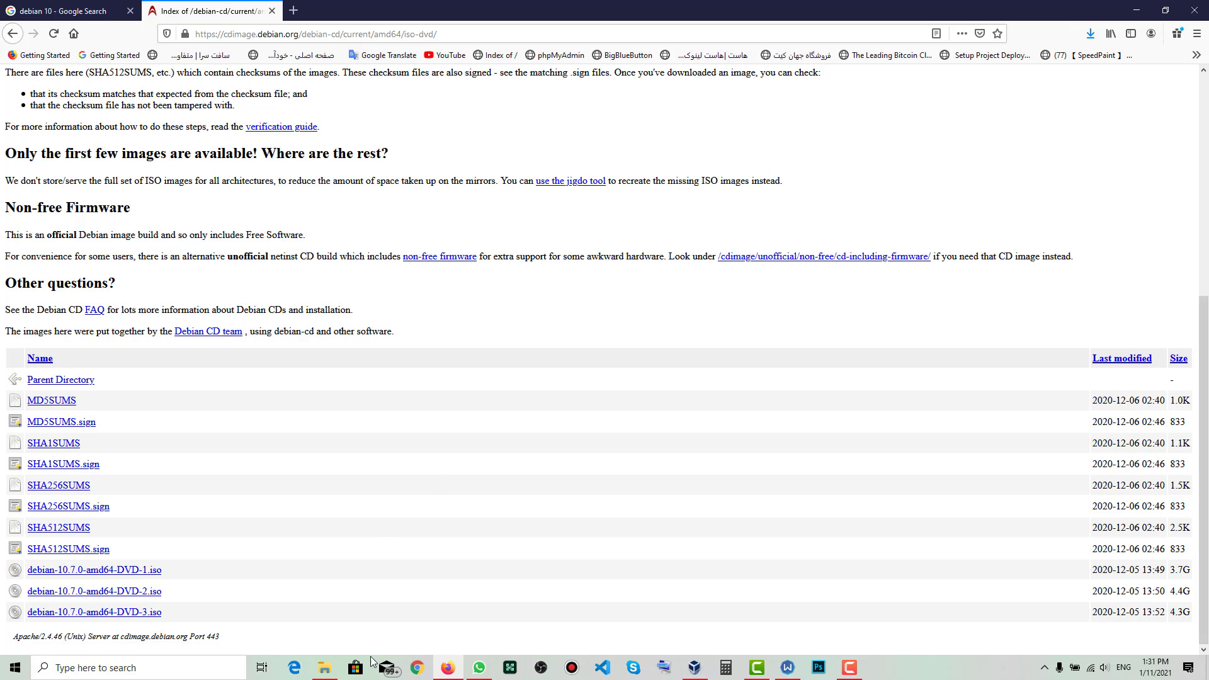
Step: Switch to File Explorer, open the ISO folder inside Downloads on drive D:, and select debian-10.7.0-amd64-DVD-1.iso
{"action": "left_click", "coordinate": [325, 667]}
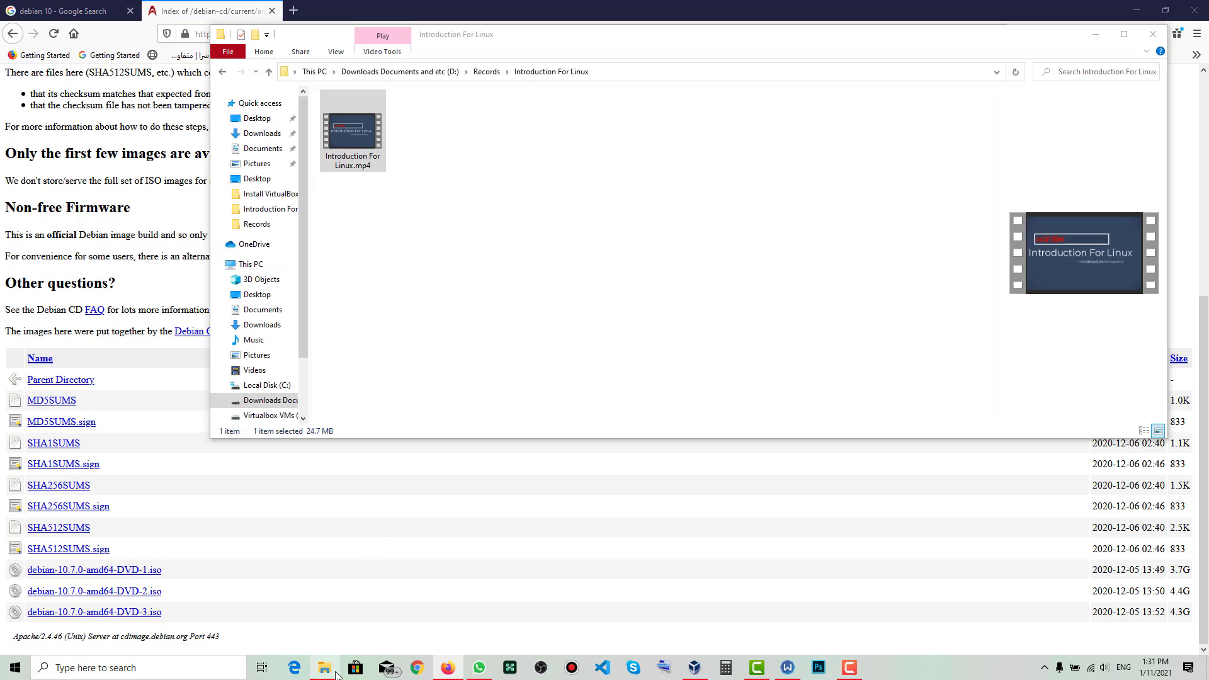
{"action": "left_click", "coordinate": [271, 401]}
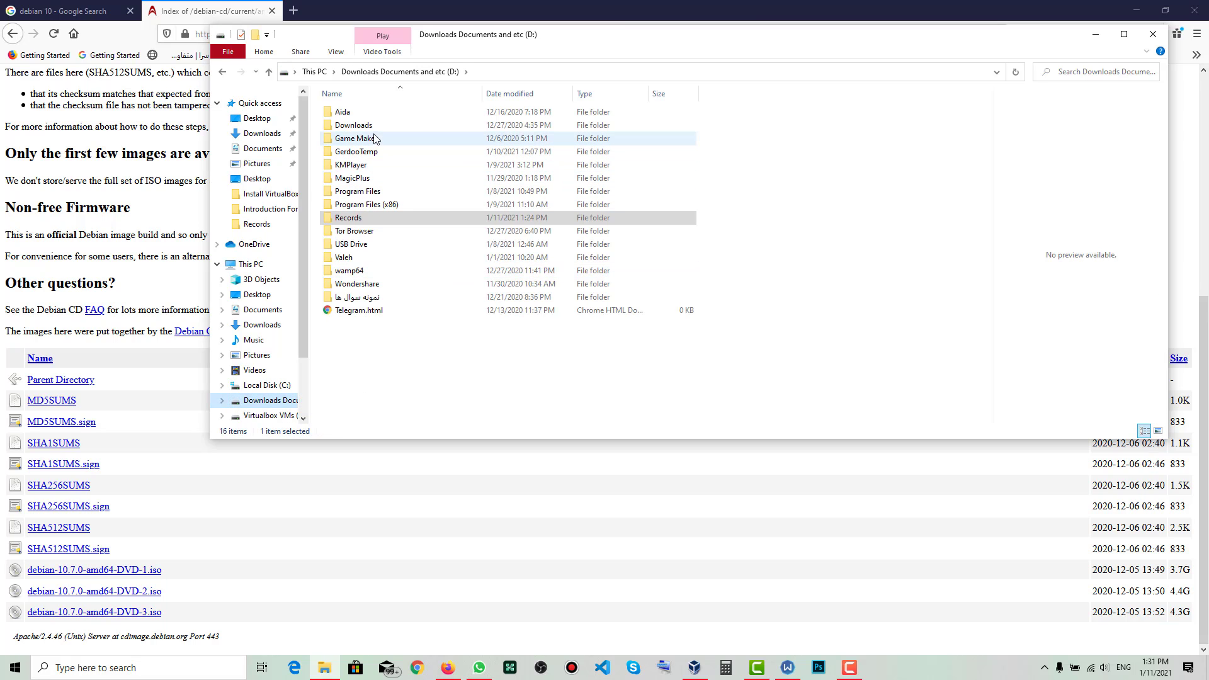
{"action": "double_click", "coordinate": [362, 125]}
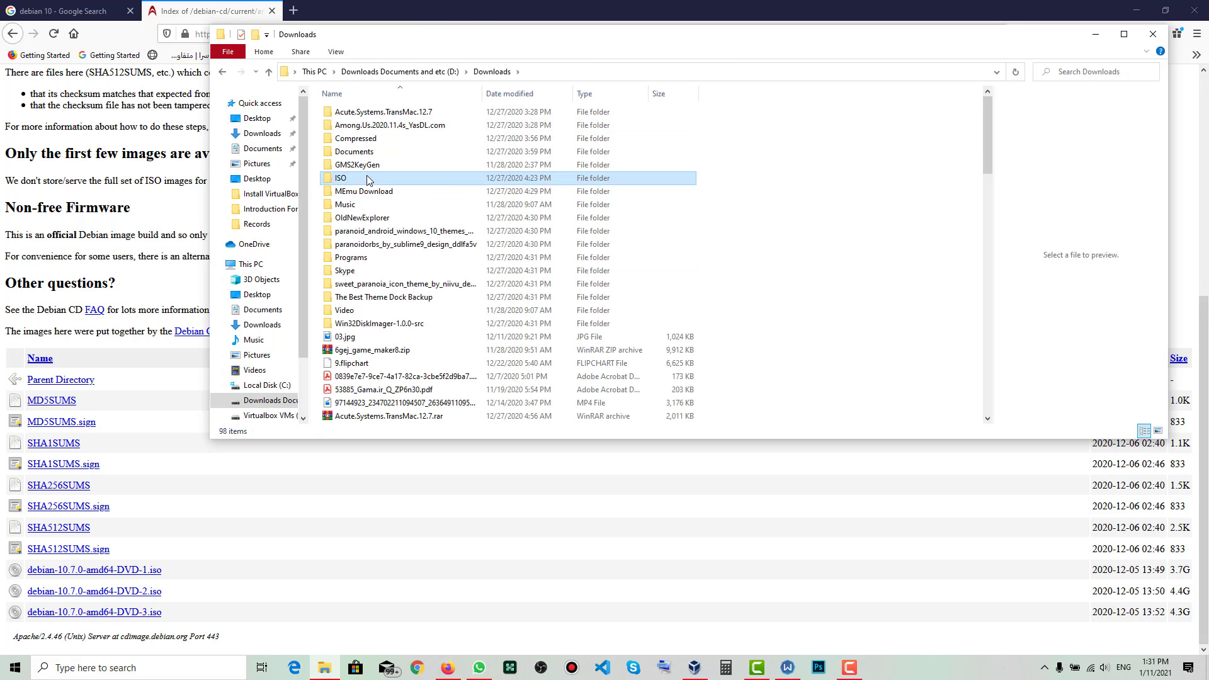
{"action": "double_click", "coordinate": [369, 178]}
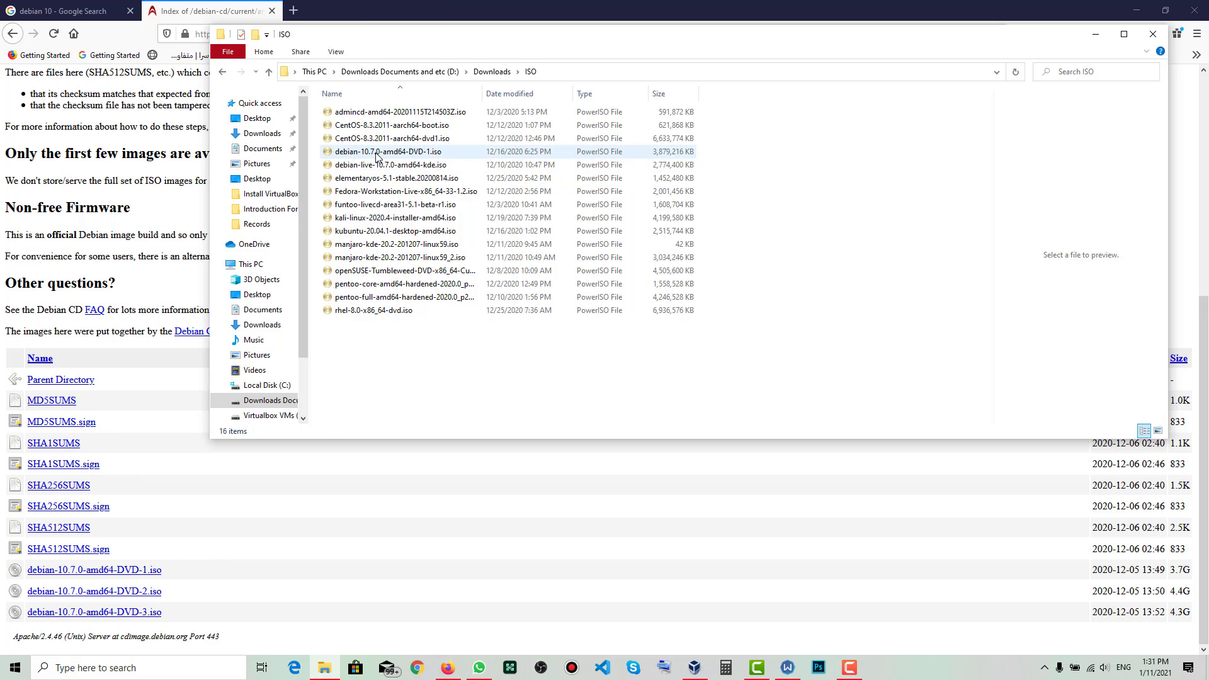
{"action": "left_click", "coordinate": [378, 153]}
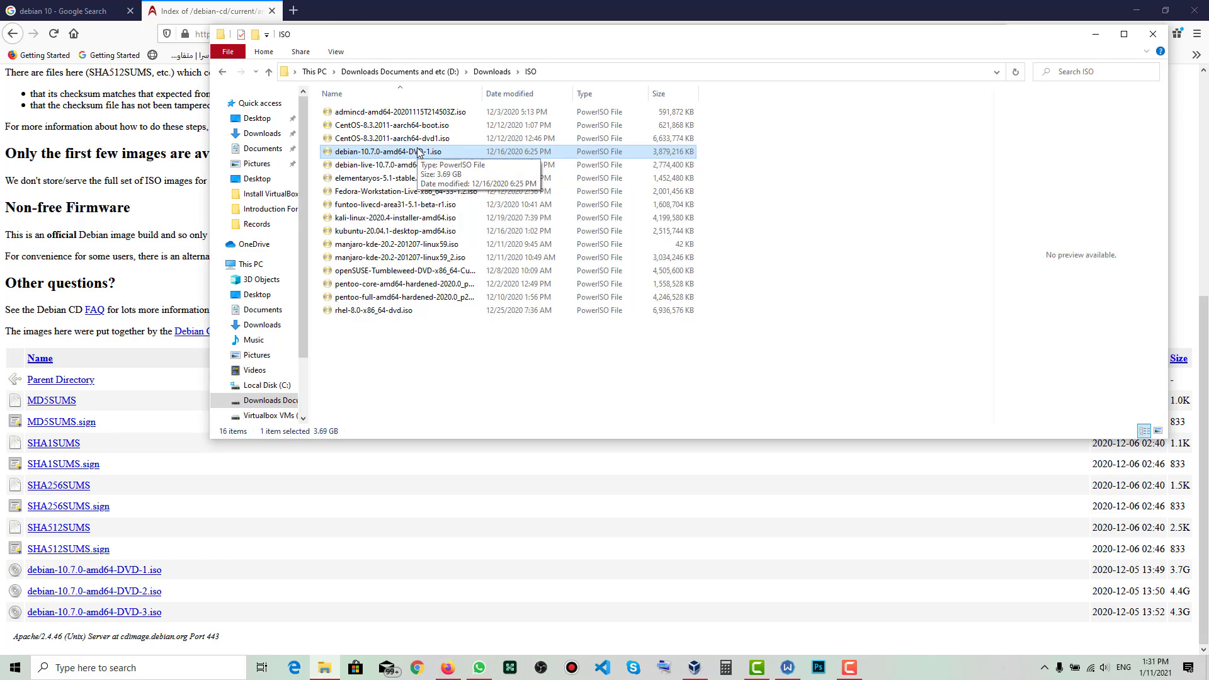
Step: Minimize File Explorer, open Windscribe, and exit the VPN client, confirming the exit
{"action": "left_click", "coordinate": [1094, 35]}
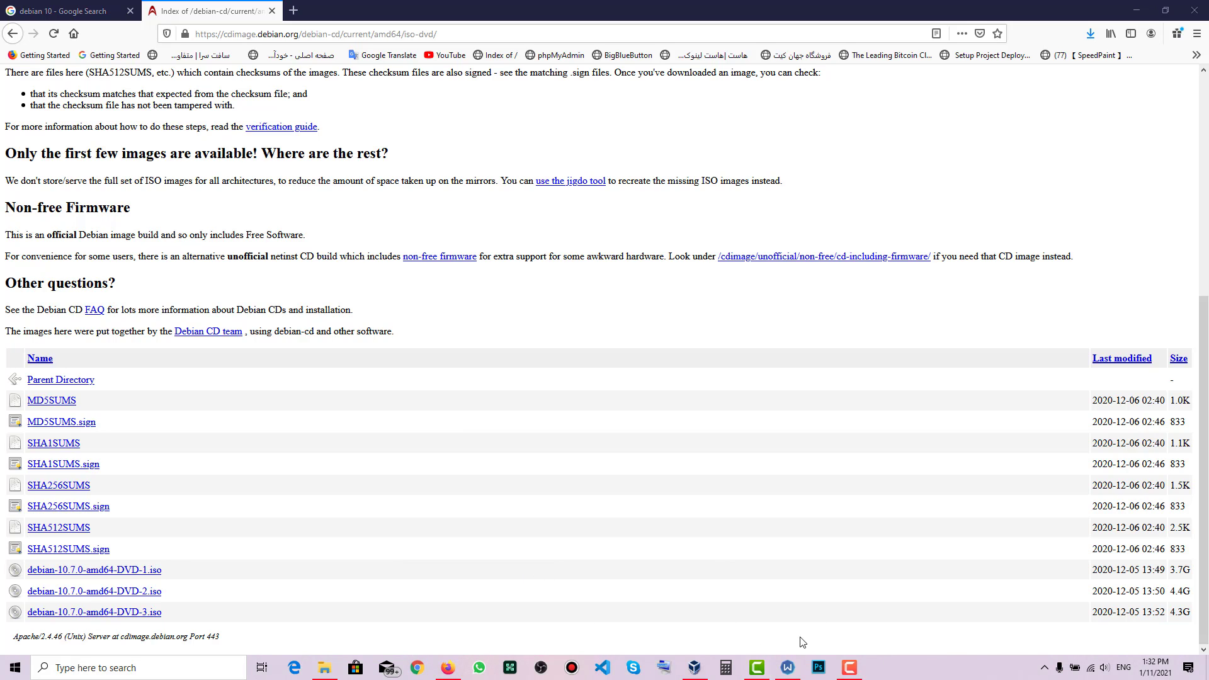
{"action": "left_click", "coordinate": [788, 667]}
{"action": "left_click", "coordinate": [616, 187]}
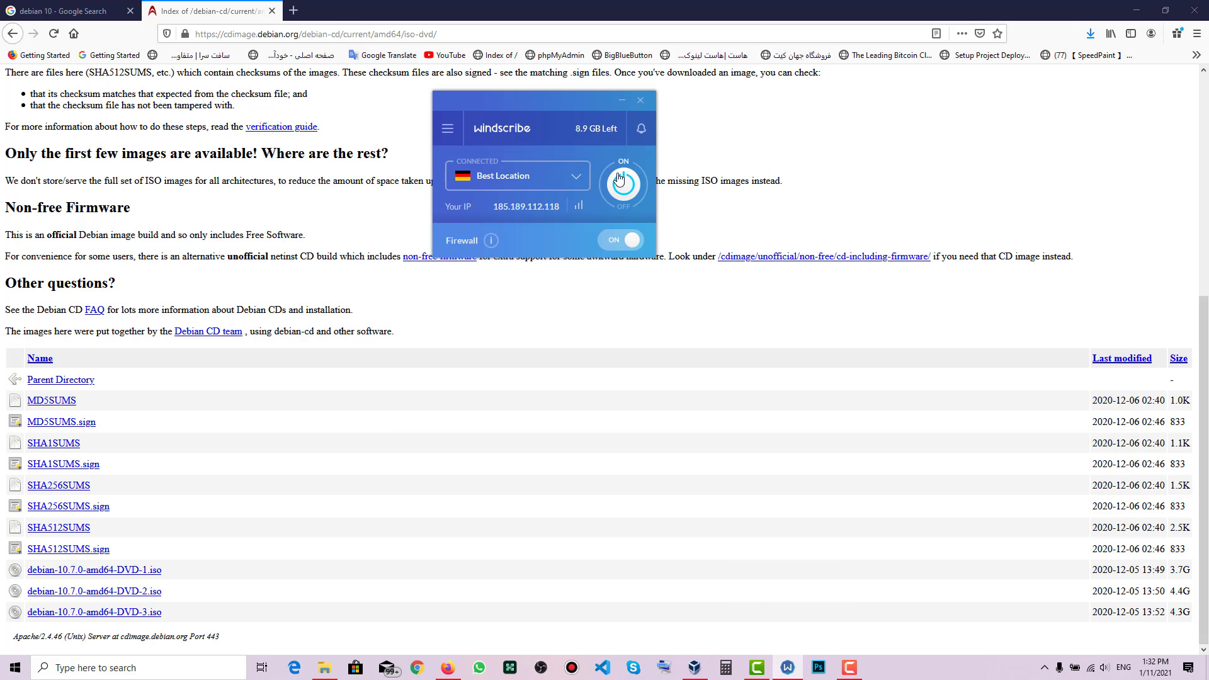
{"action": "left_click", "coordinate": [639, 102]}
{"action": "left_click", "coordinate": [564, 186]}
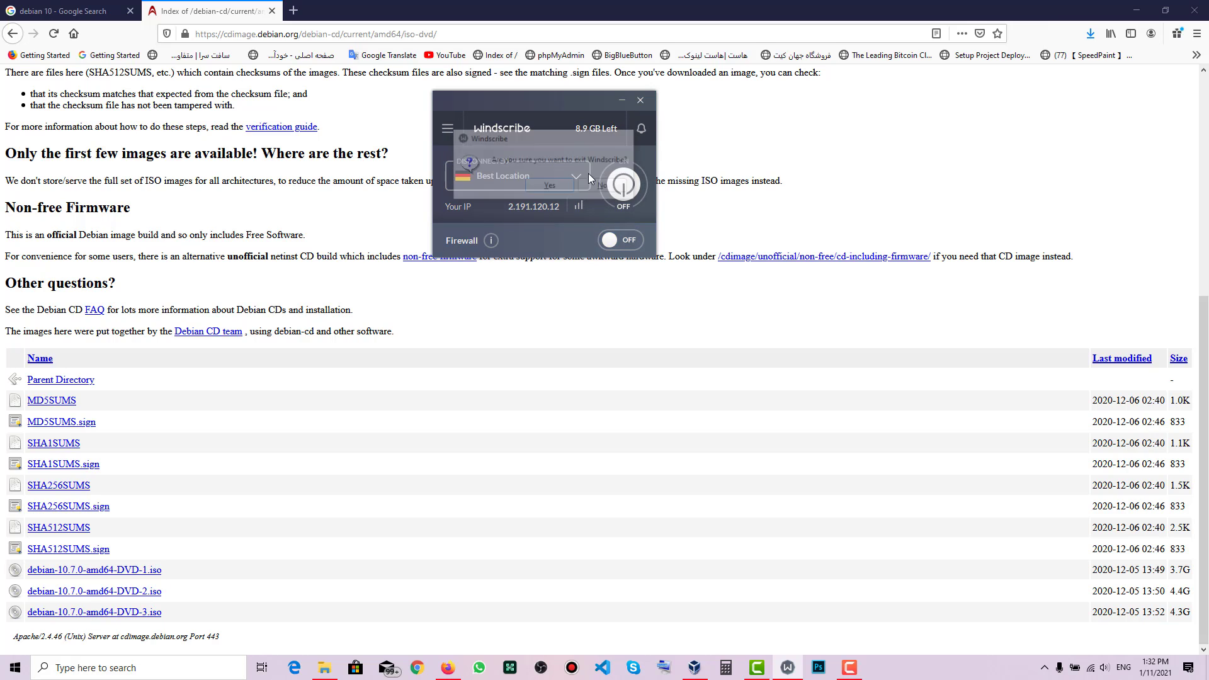
Step: Exit the other VPN client and quit Lantern from the hidden system tray icons, keeping the iso-dvd page open in the browser
{"action": "left_click", "coordinate": [1043, 668]}
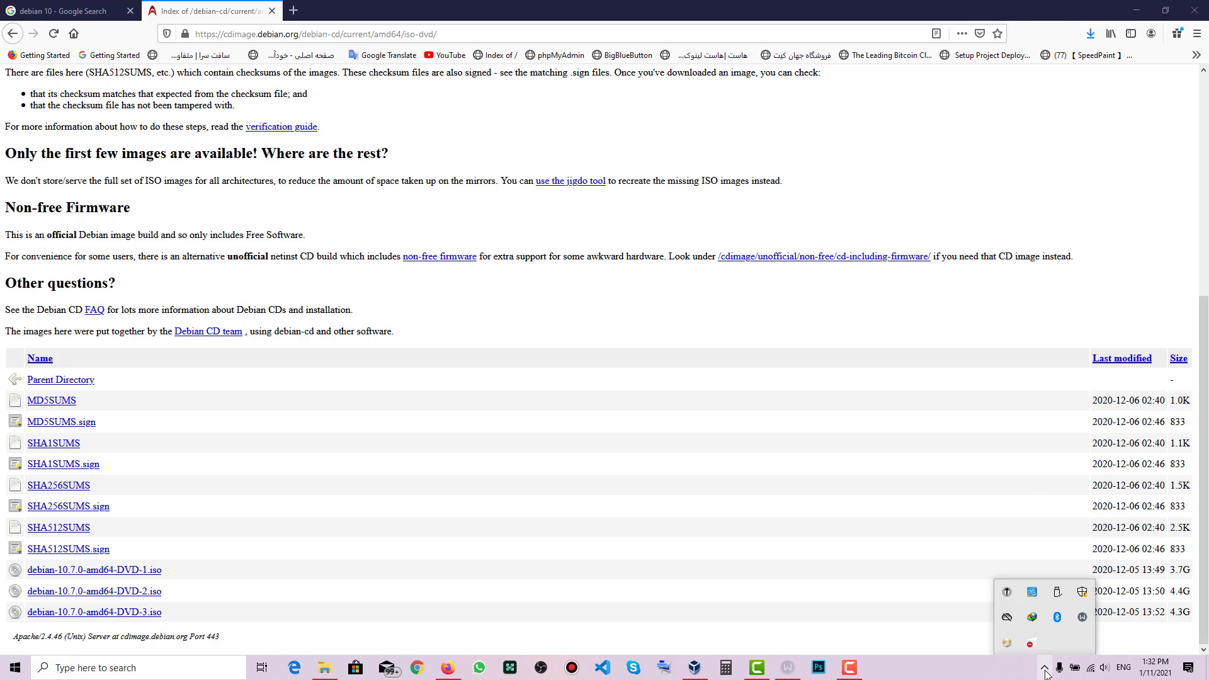
{"action": "right_click", "coordinate": [1067, 641]}
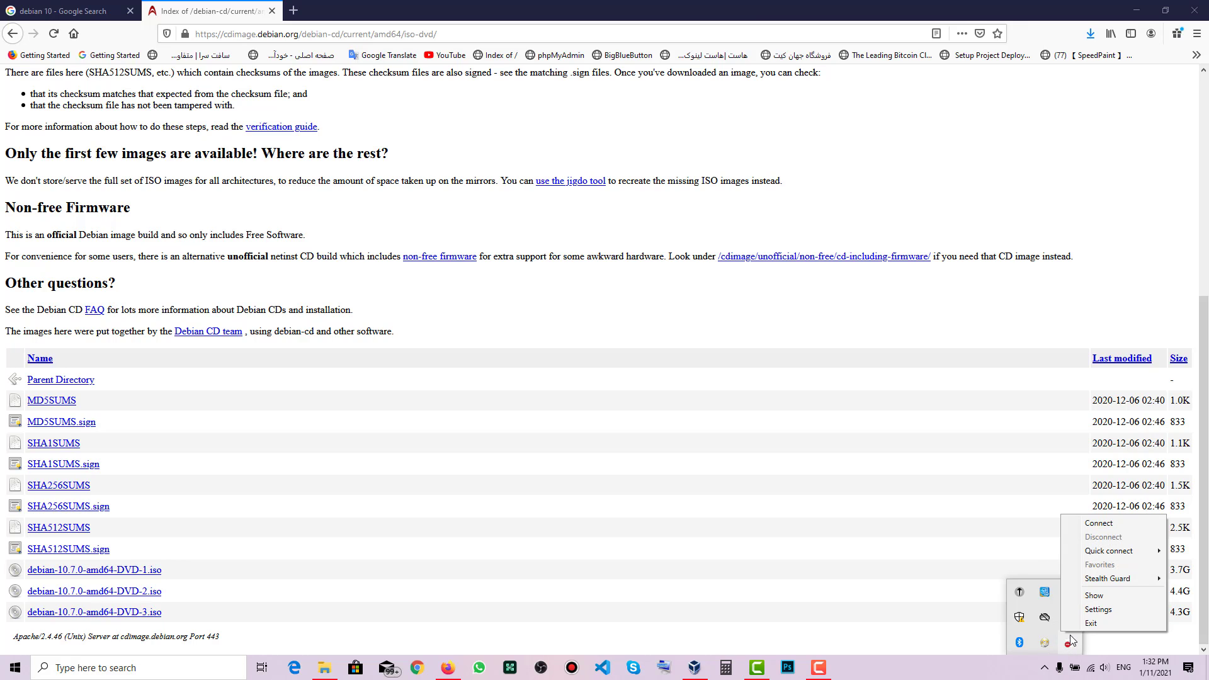
{"action": "key", "text": "Return"}
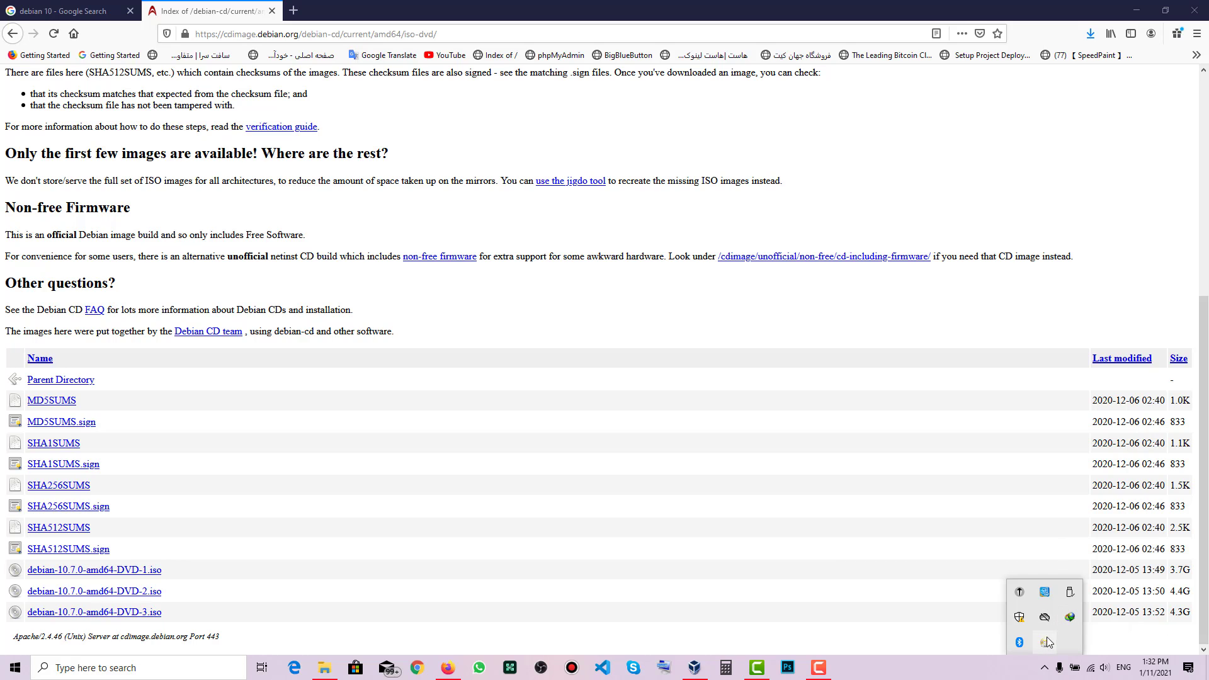
{"action": "right_click", "coordinate": [1021, 592]}
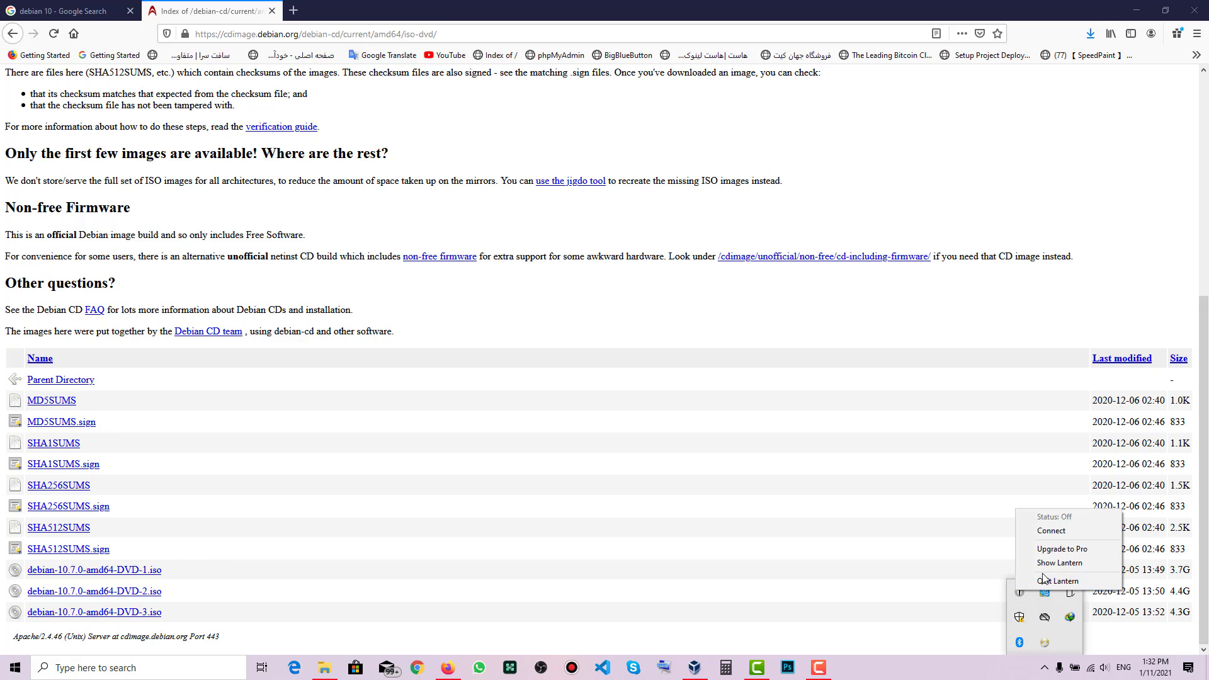
{"action": "left_click", "coordinate": [1041, 580]}
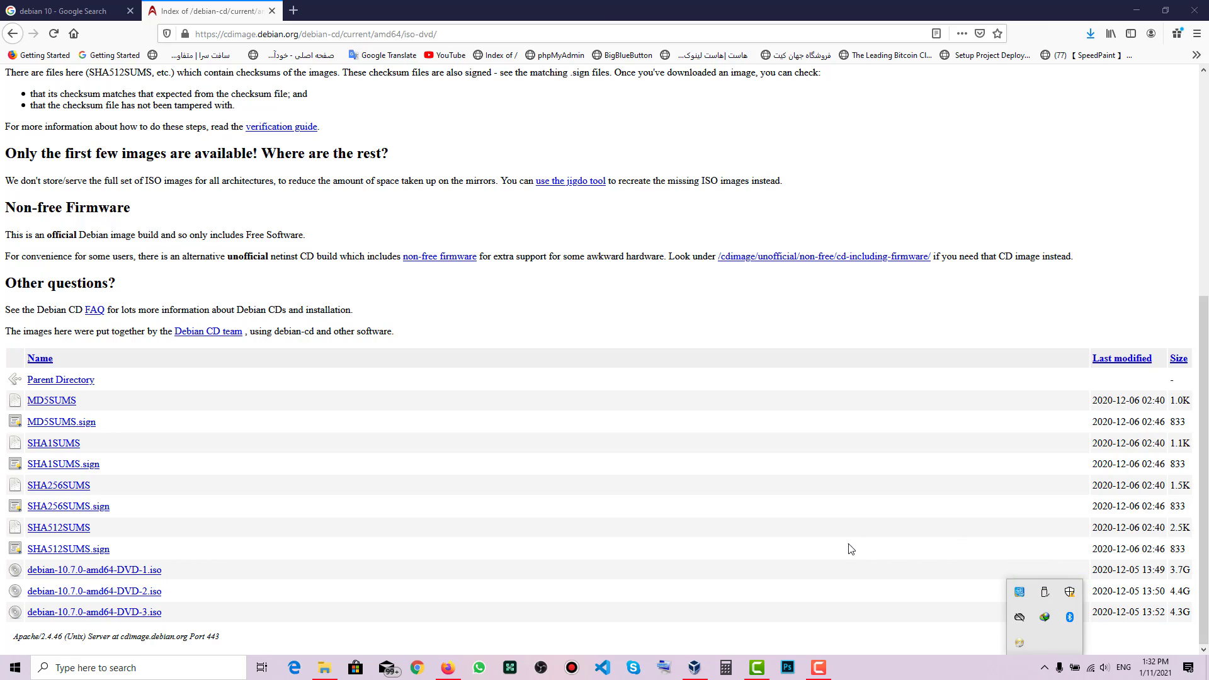
{"action": "left_click", "coordinate": [873, 263]}
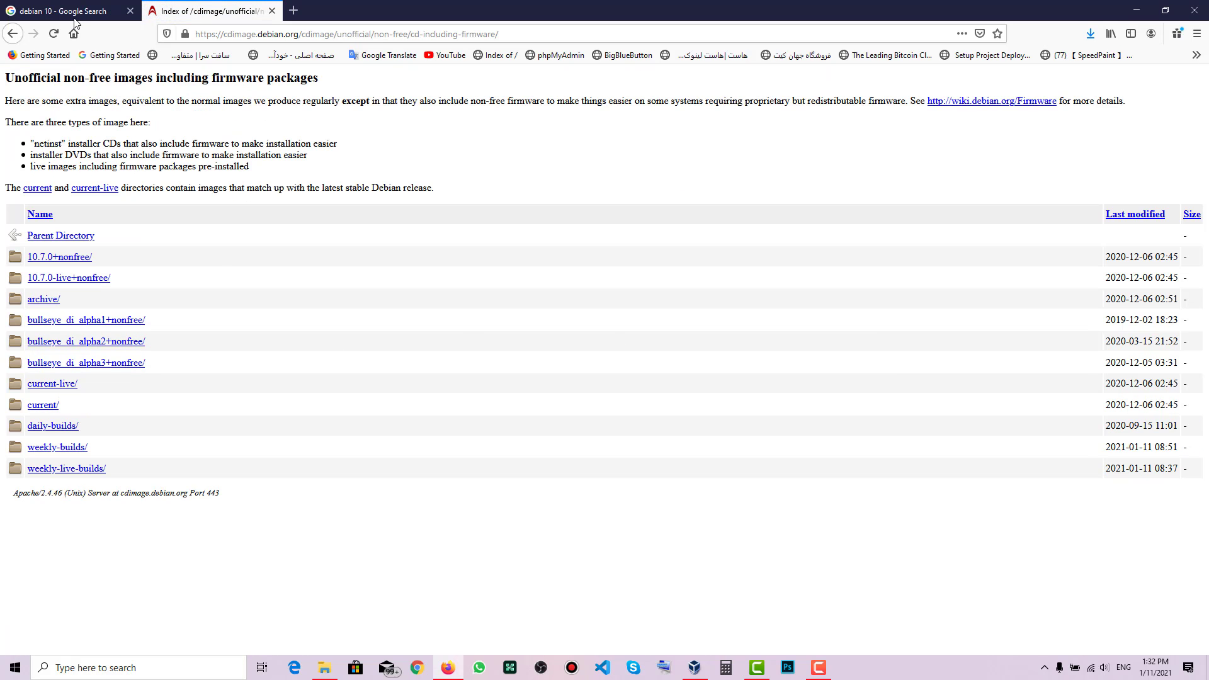
{"action": "left_click", "coordinate": [13, 33]}
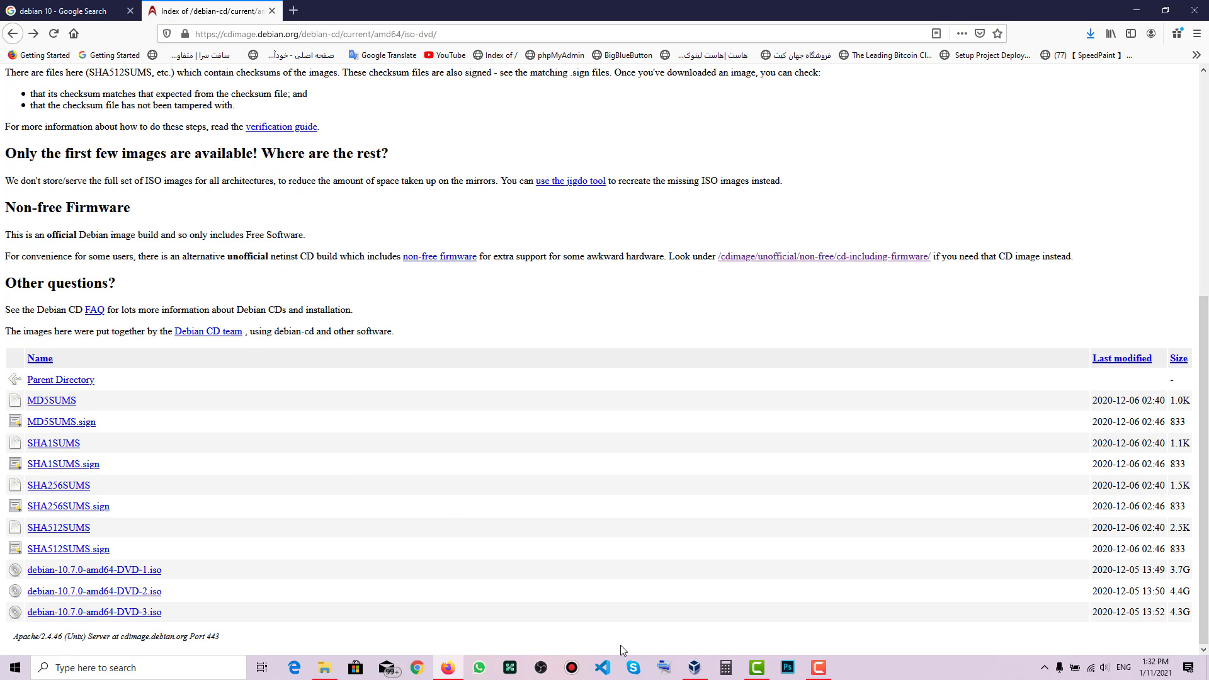
Step: Switch to Oracle VM VirtualBox Manager
{"action": "left_click", "coordinate": [693, 667]}
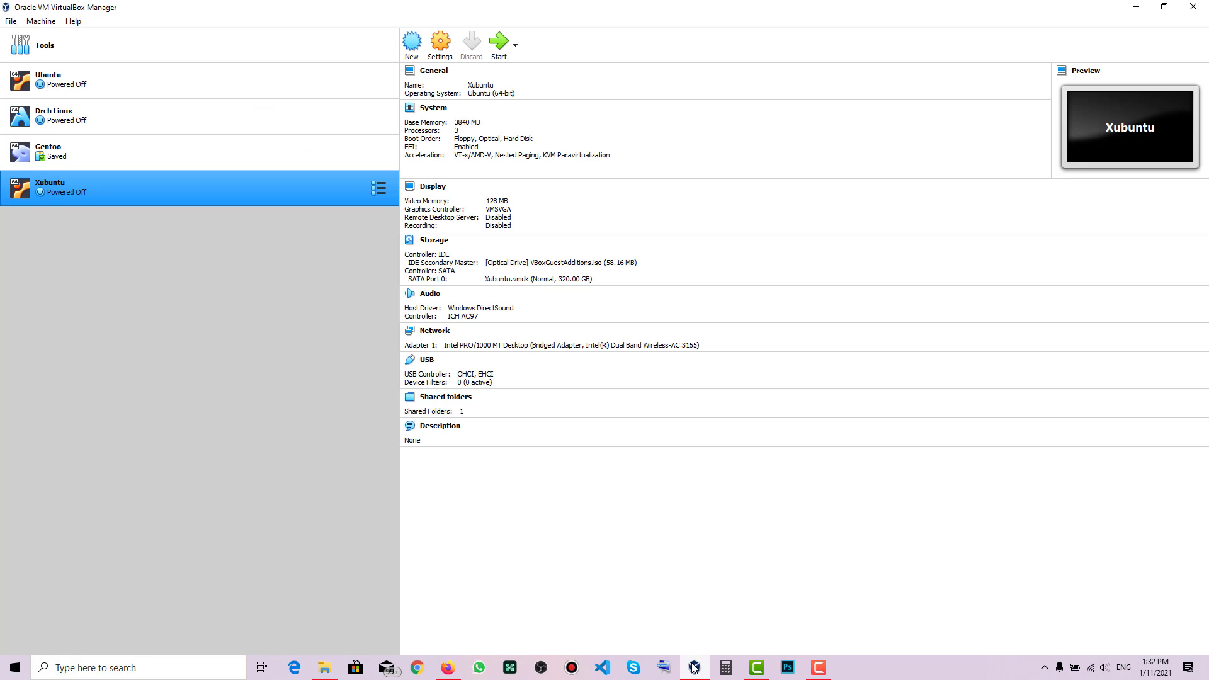
{"action": "mouse_move", "coordinate": [364, 51]}
{"action": "left_click", "coordinate": [1136, 6]}
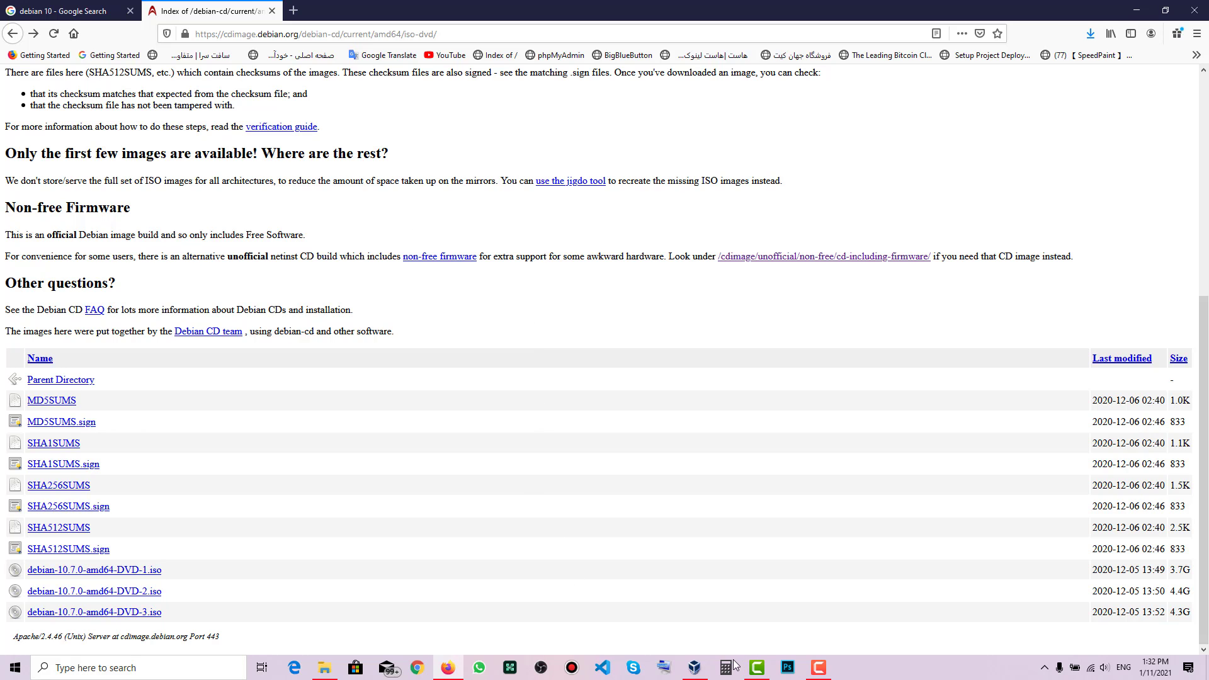
{"action": "left_click", "coordinate": [695, 667]}
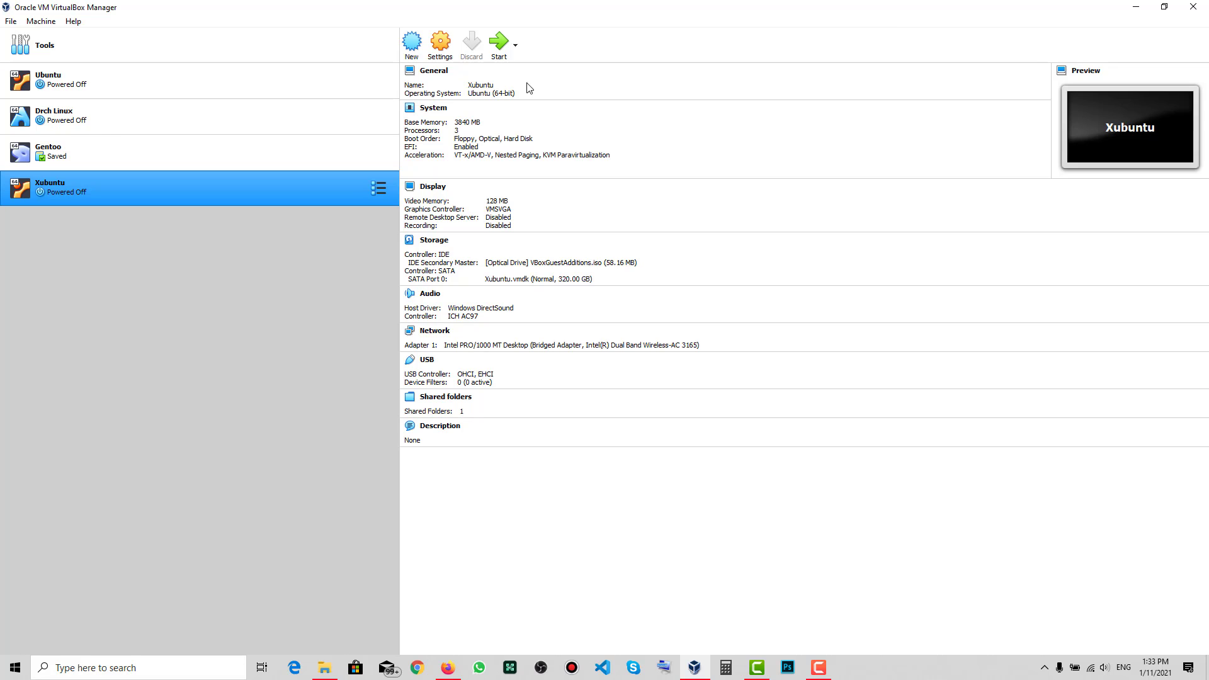
{"action": "left_click", "coordinate": [418, 48]}
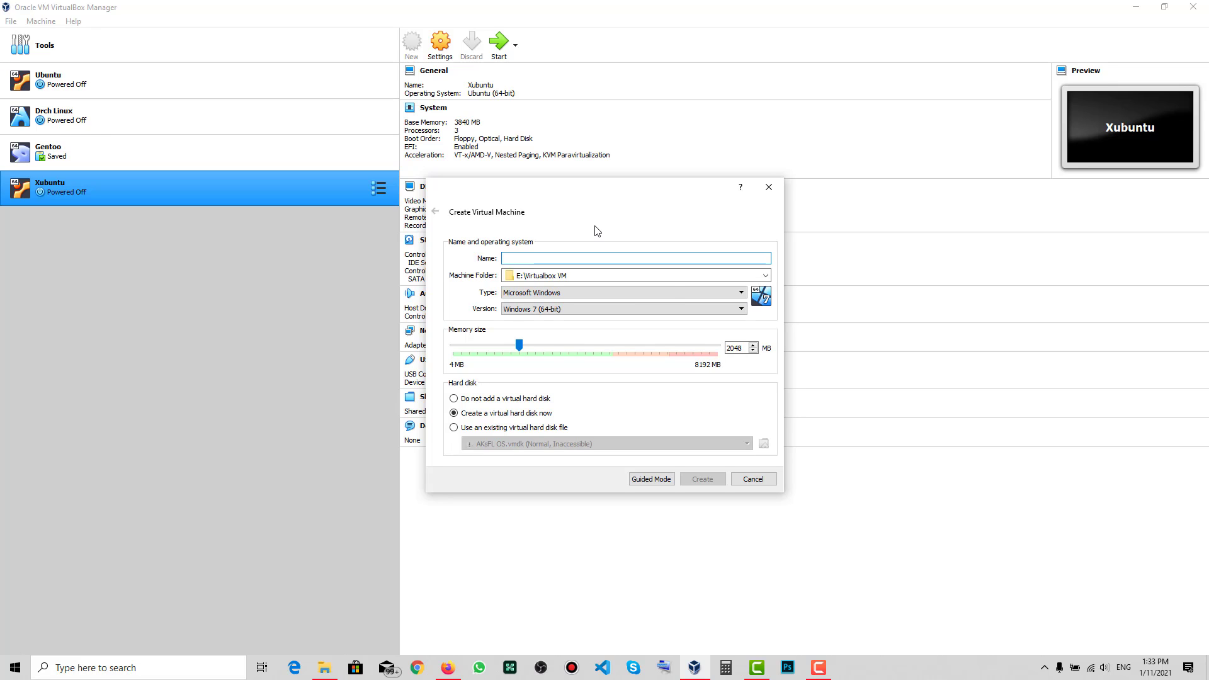
{"action": "type", "text": "Debian"}
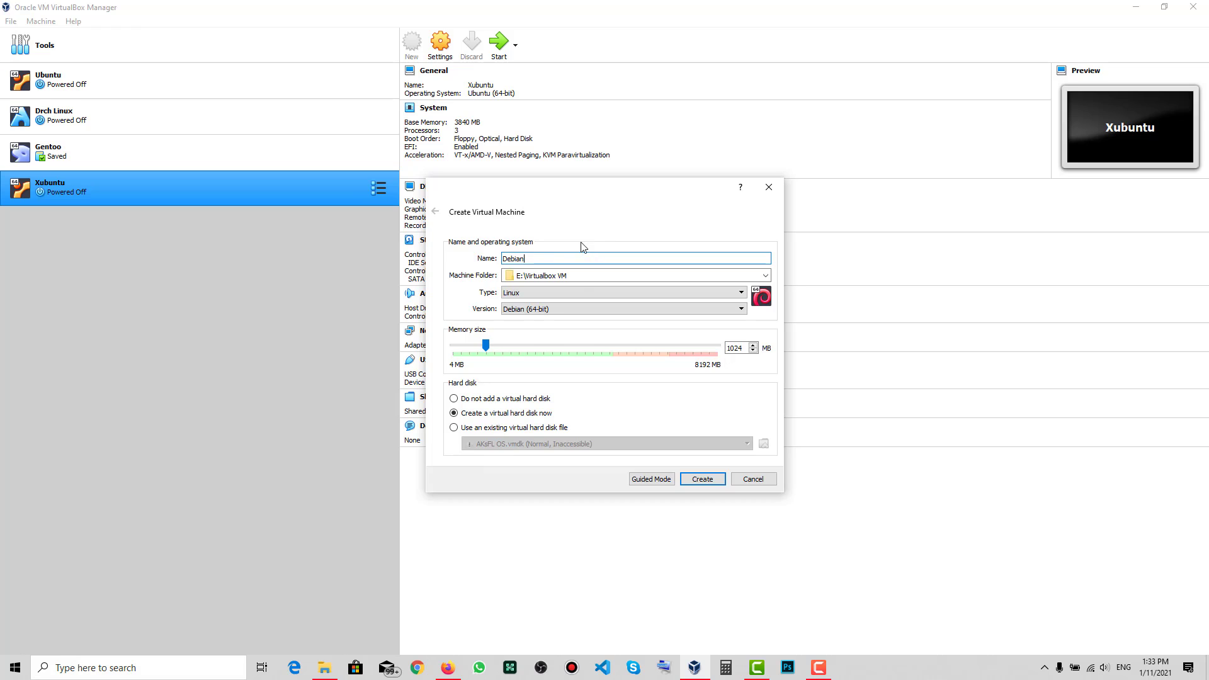
{"action": "double_click", "coordinate": [538, 258]}
{"action": "left_click", "coordinate": [524, 275]}
{"action": "double_click", "coordinate": [528, 275]}
{"action": "left_click_drag", "start_coordinate": [553, 276], "coordinate": [504, 275]}
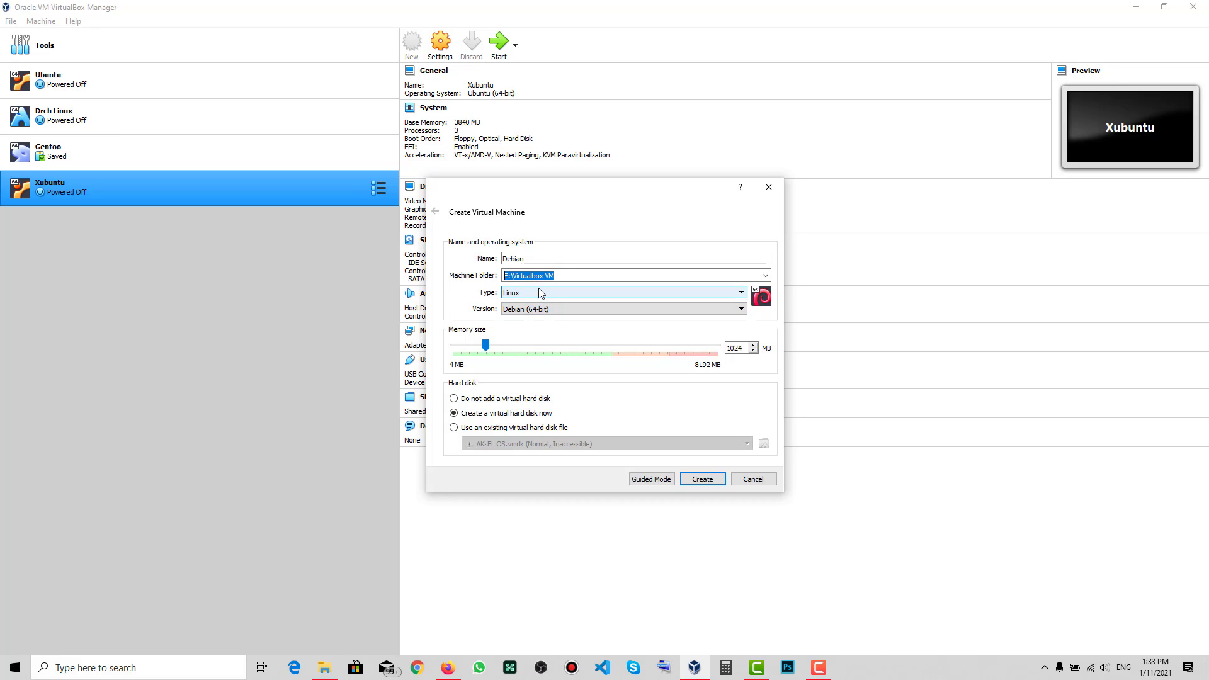
{"action": "left_click", "coordinate": [549, 259]}
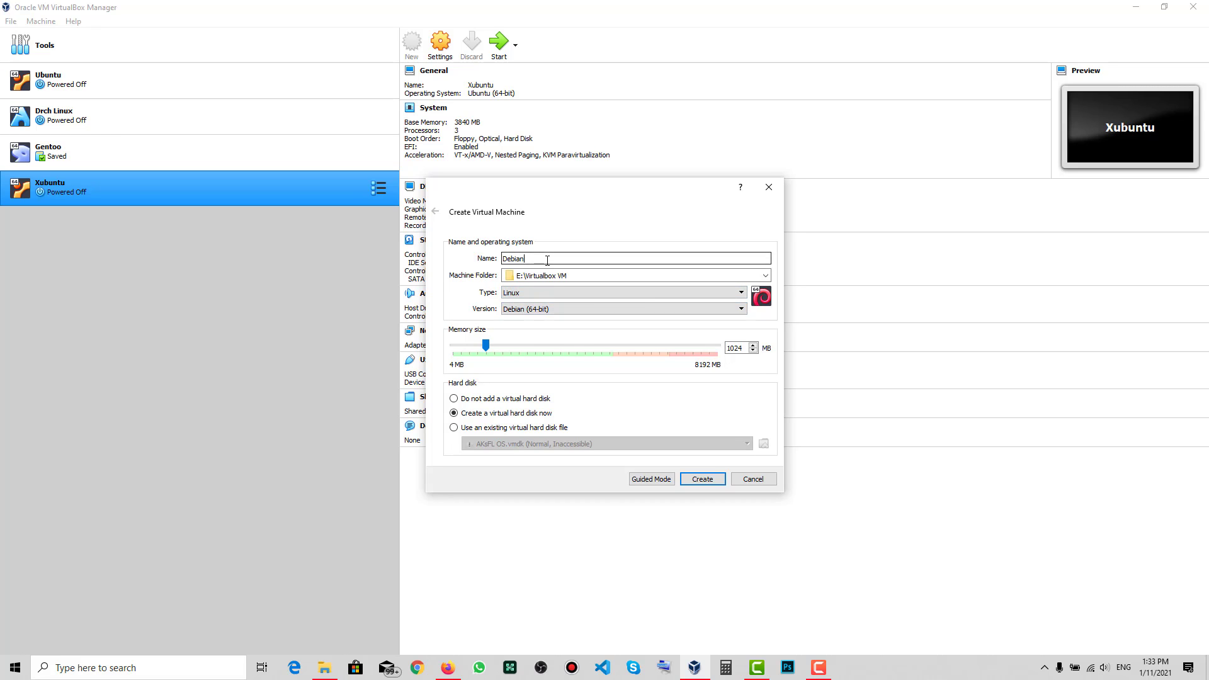
{"action": "double_click", "coordinate": [547, 260]}
{"action": "double_click", "coordinate": [542, 275]}
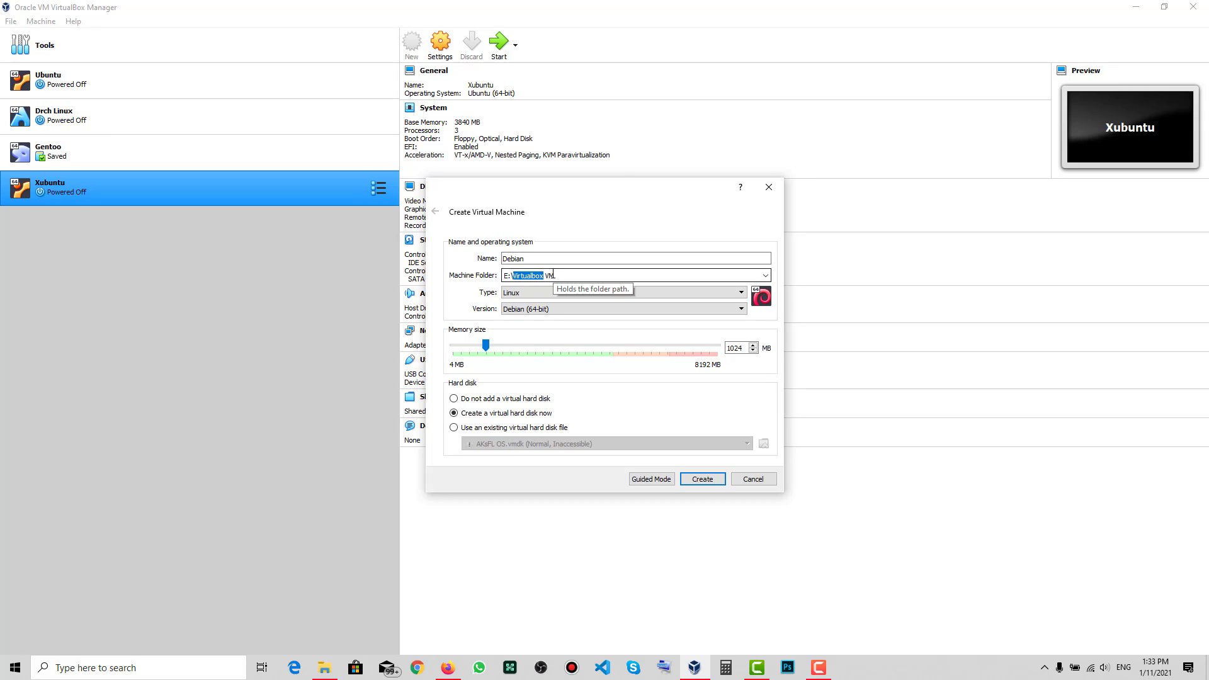
{"action": "left_click", "coordinate": [769, 187]}
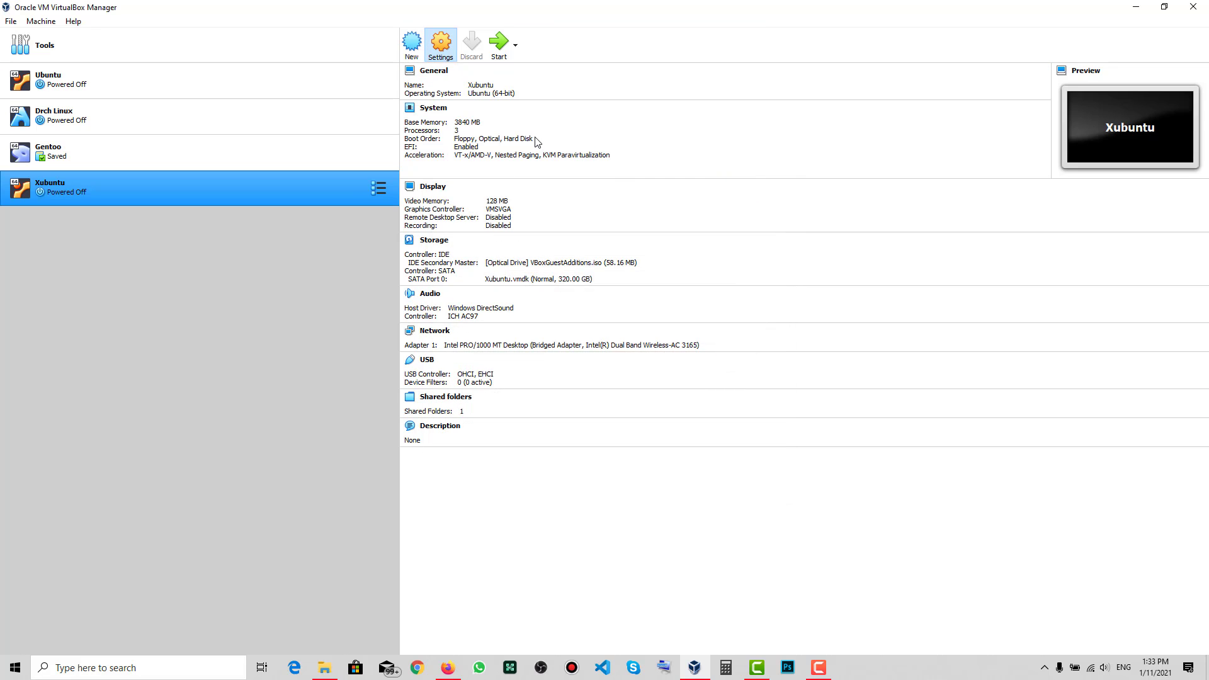
{"action": "key", "text": "ctrl+s"}
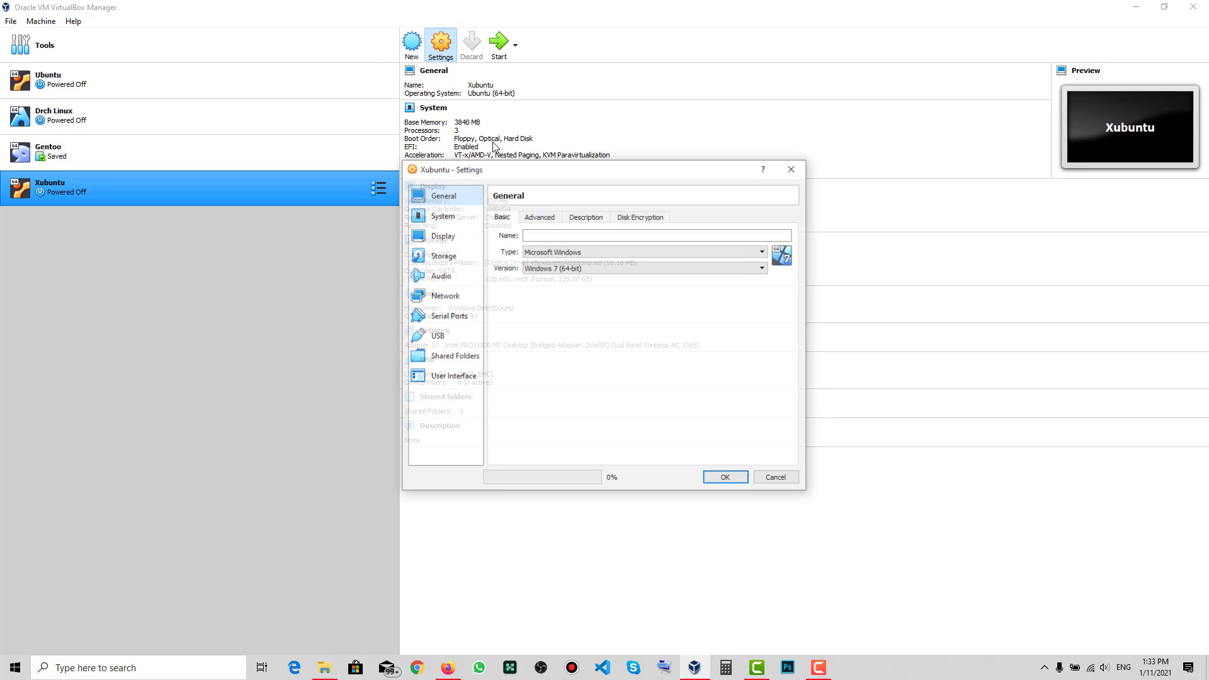
{"action": "left_click", "coordinate": [792, 168]}
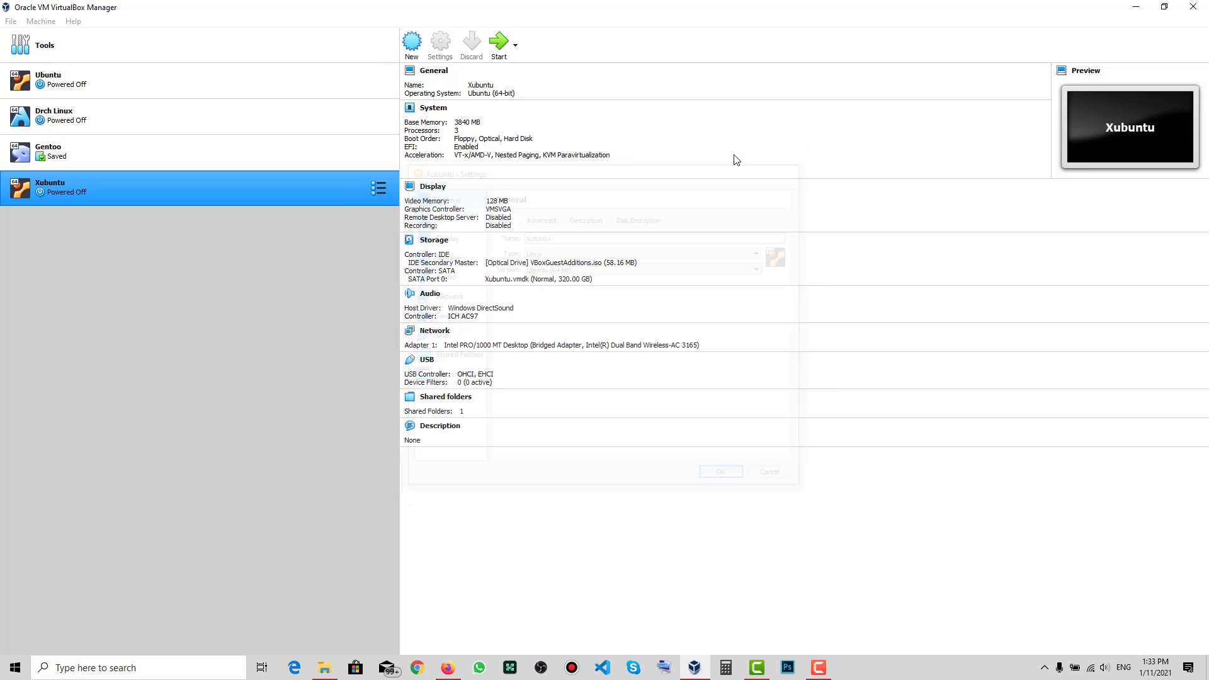
Step: Create a new virtual machine named Debian with 3072 MB of memory and a new virtual hard disk
{"action": "left_click", "coordinate": [413, 44]}
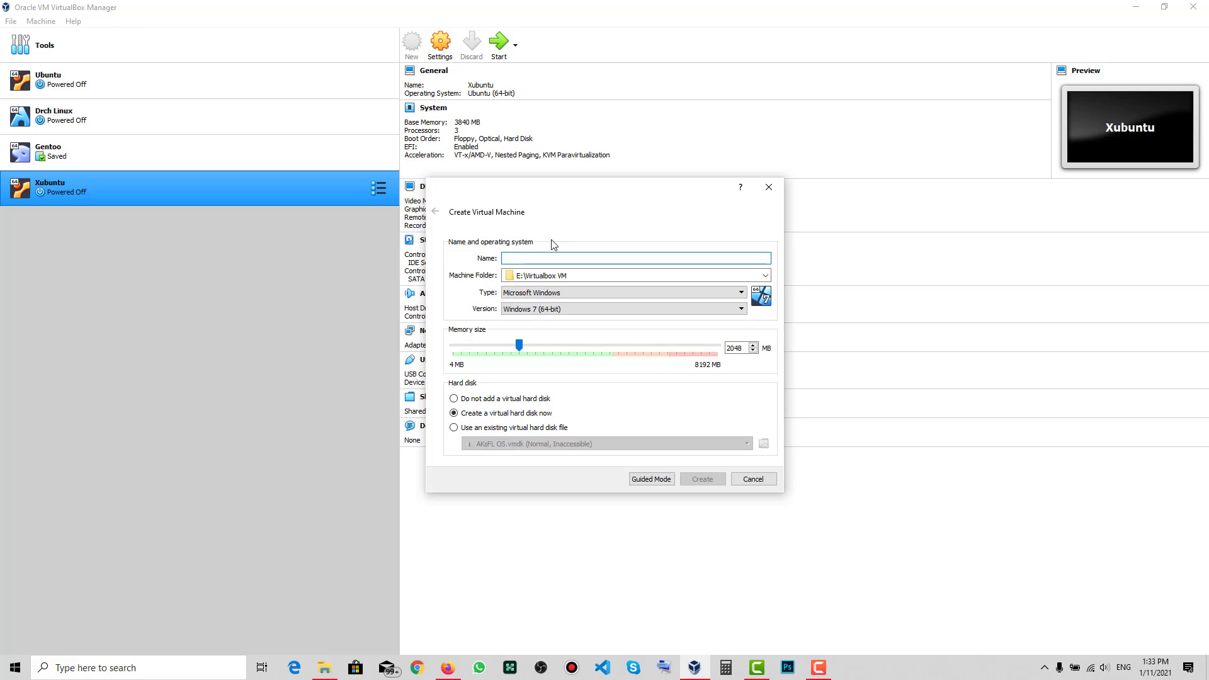
{"action": "type", "text": "Deb"}
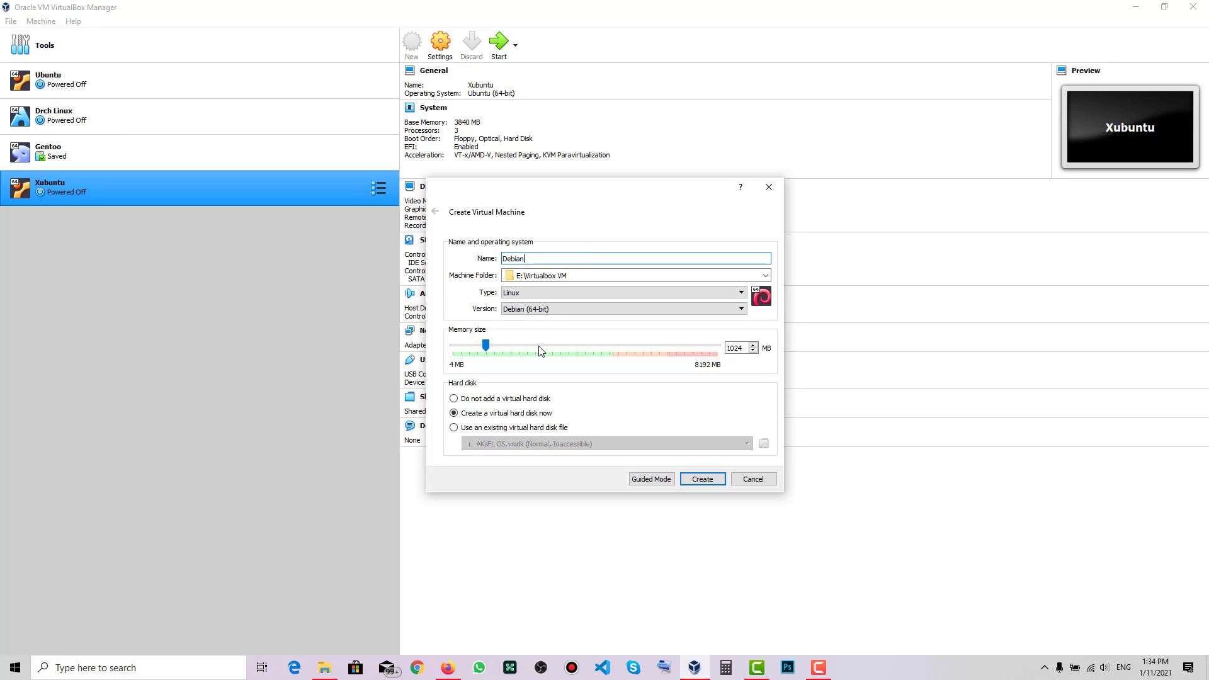
{"action": "type", "text": "ian"}
{"action": "left_click_drag", "start_coordinate": [541, 350], "coordinate": [573, 356]}
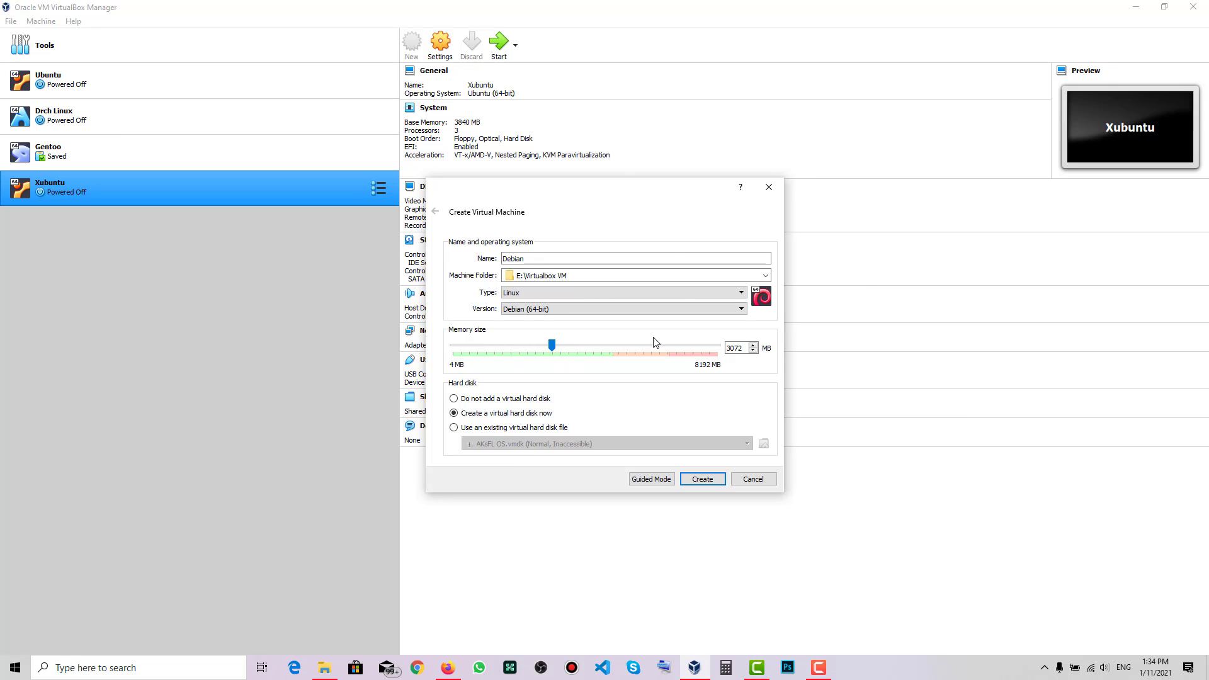
{"action": "left_click", "coordinate": [701, 480]}
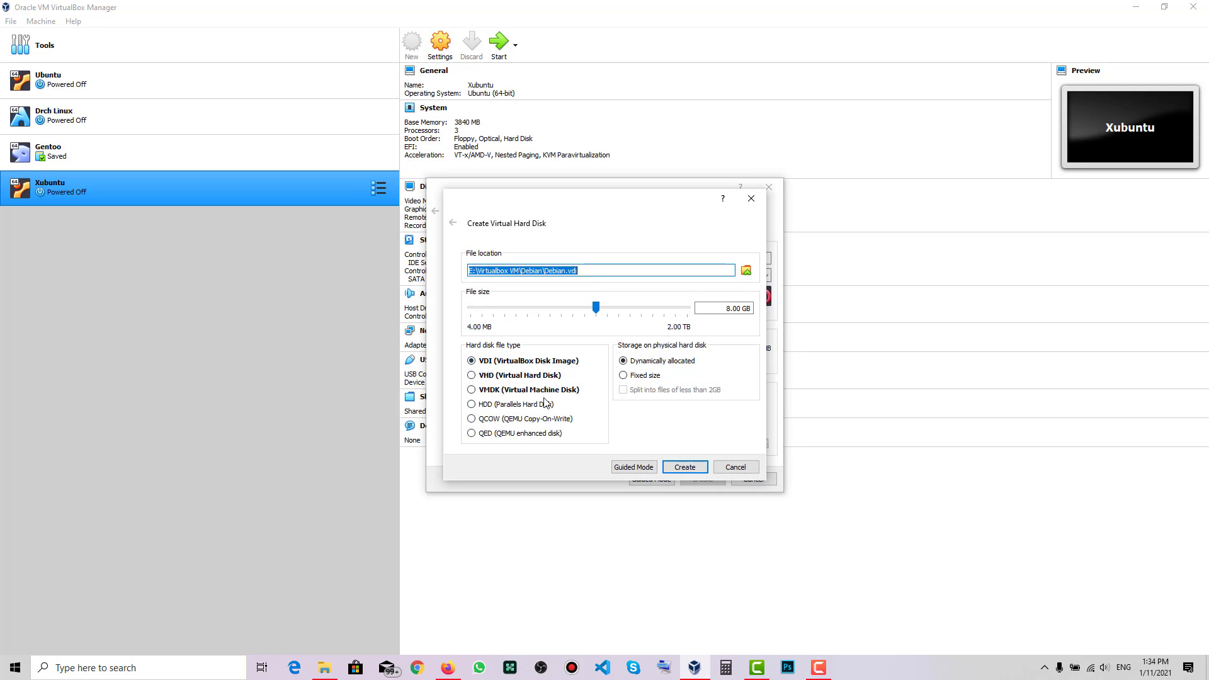
Step: Create the virtual hard disk as a dynamically allocated VMDK file with a size of 128 GB
{"action": "left_click", "coordinate": [542, 390]}
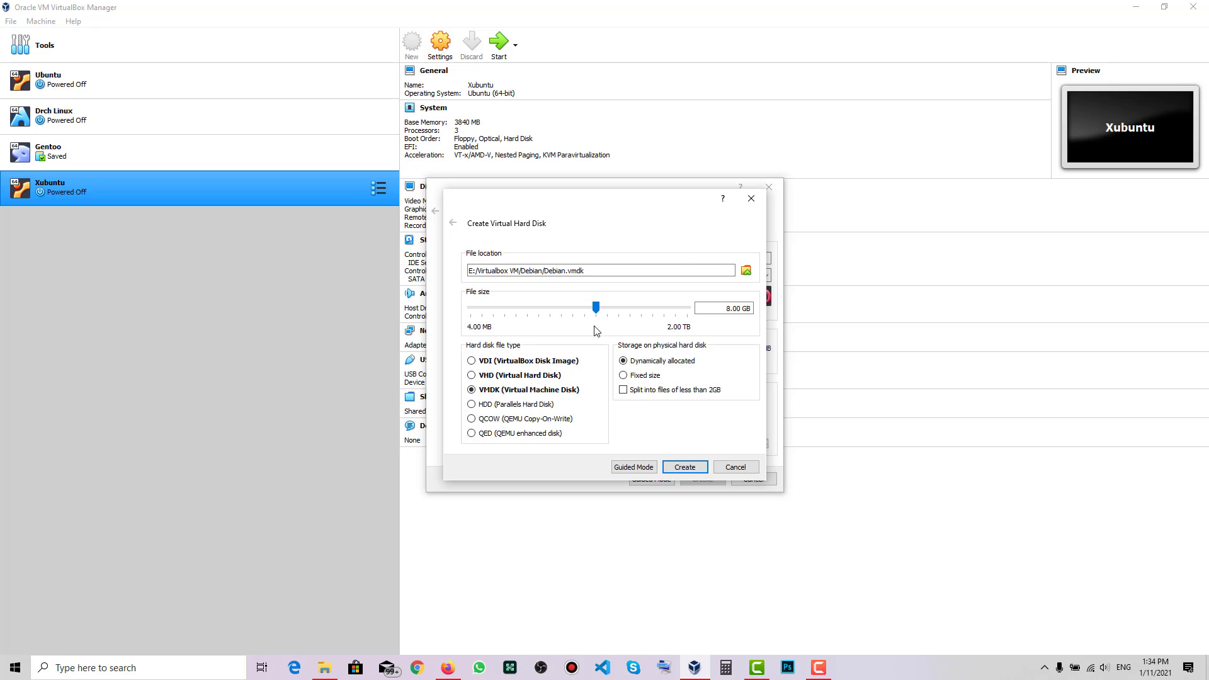
{"action": "left_click", "coordinate": [627, 309]}
{"action": "left_click", "coordinate": [633, 308]}
{"action": "left_click", "coordinate": [633, 308]}
{"action": "left_click", "coordinate": [634, 309]}
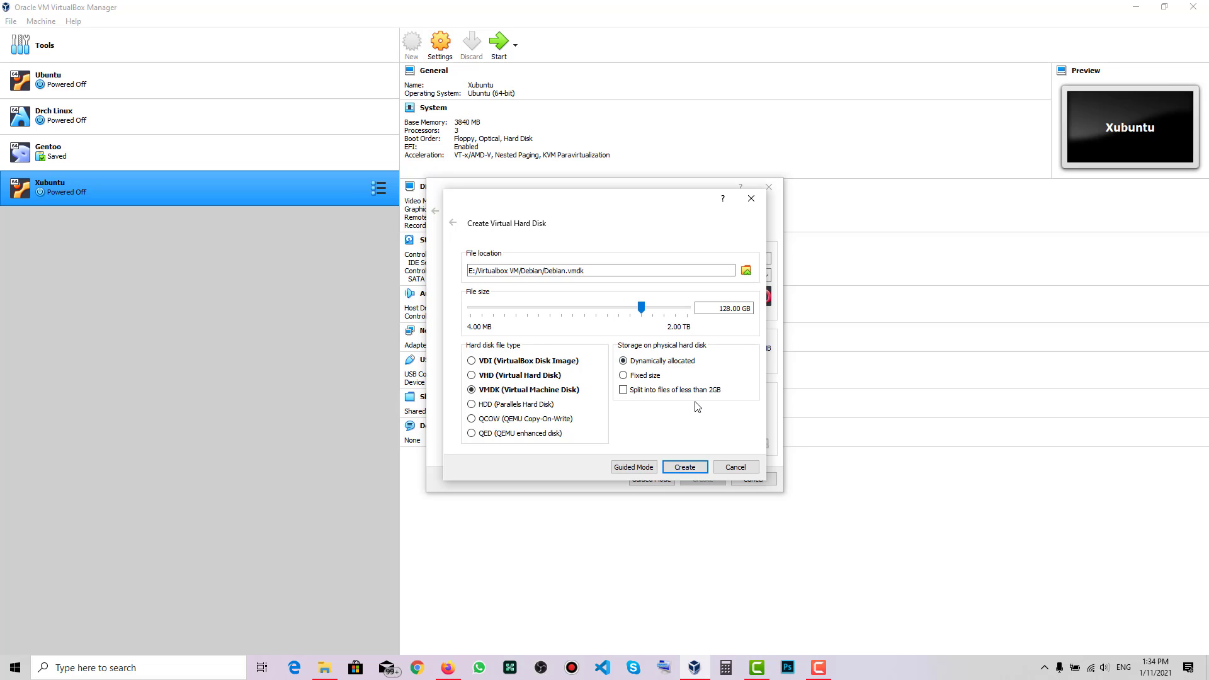
{"action": "left_click", "coordinate": [678, 469]}
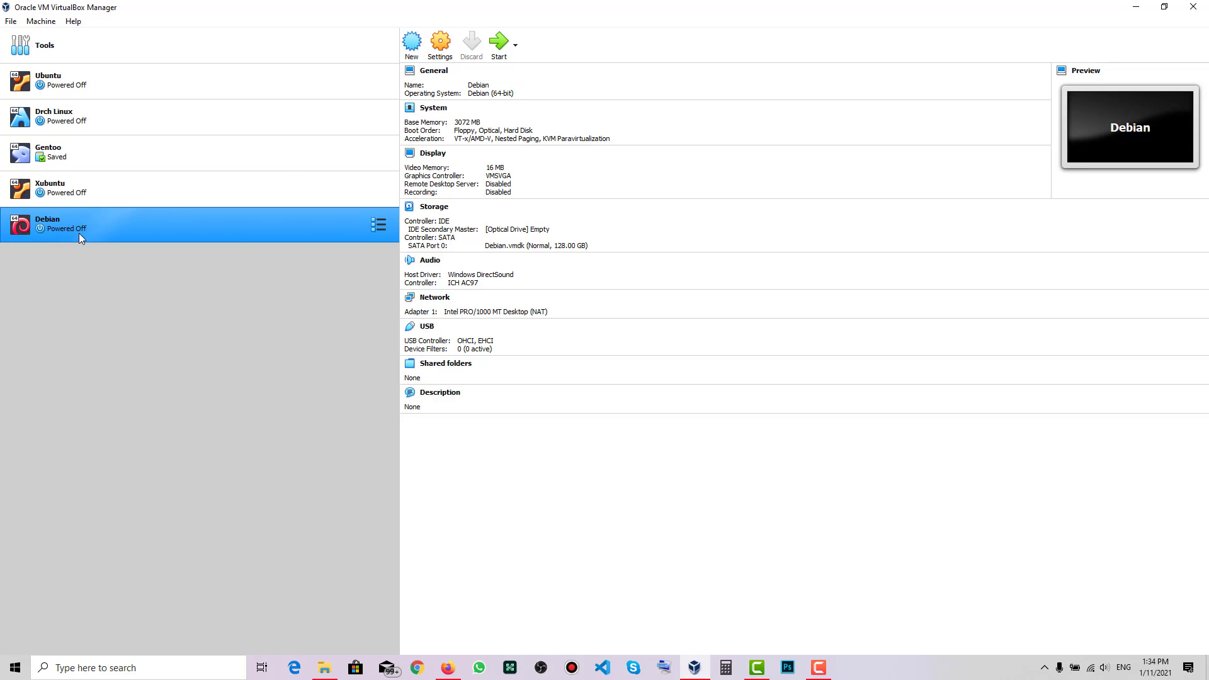
Step: Open the Debian machine's settings and set both Shared Clipboard and Drag'n'Drop to Bidirectional
{"action": "left_click", "coordinate": [86, 196]}
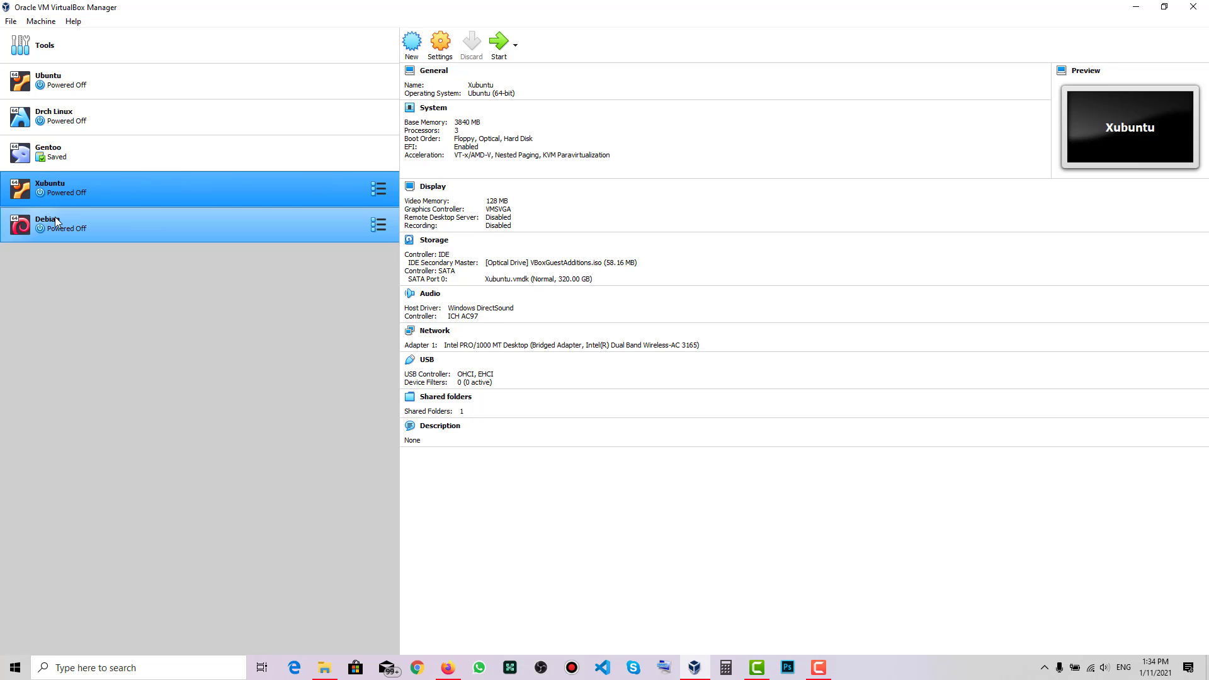
{"action": "left_click", "coordinate": [78, 217]}
{"action": "left_click", "coordinate": [439, 32]}
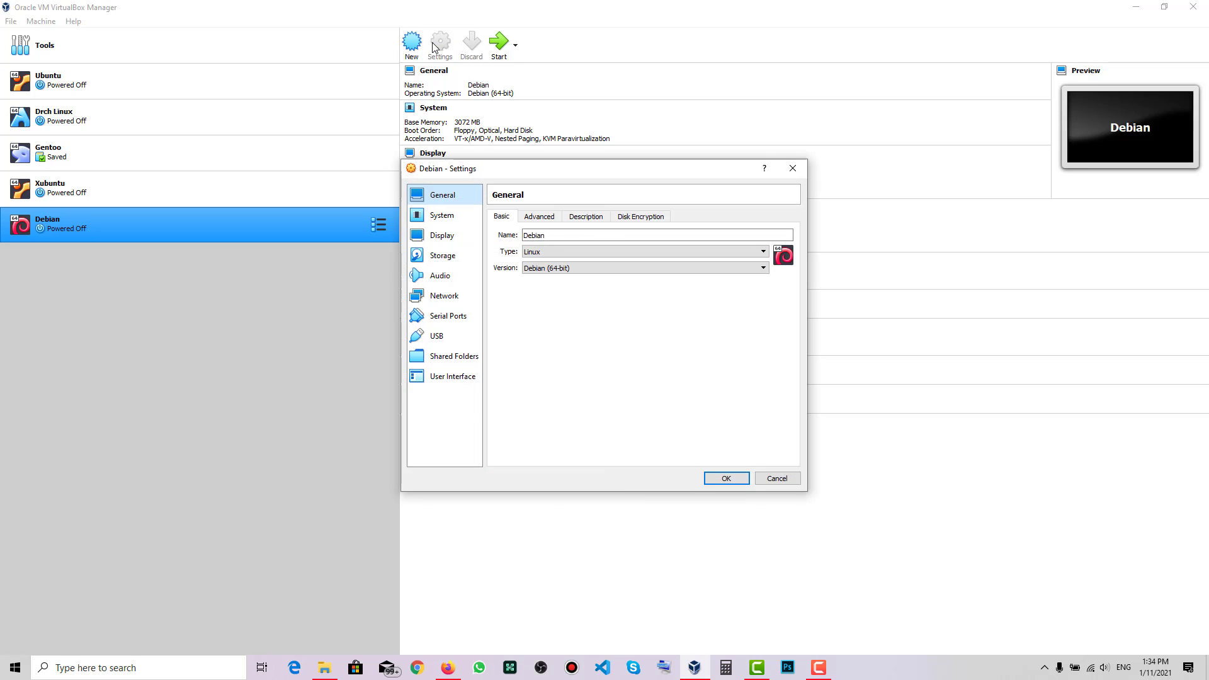
{"action": "left_click", "coordinate": [532, 214]}
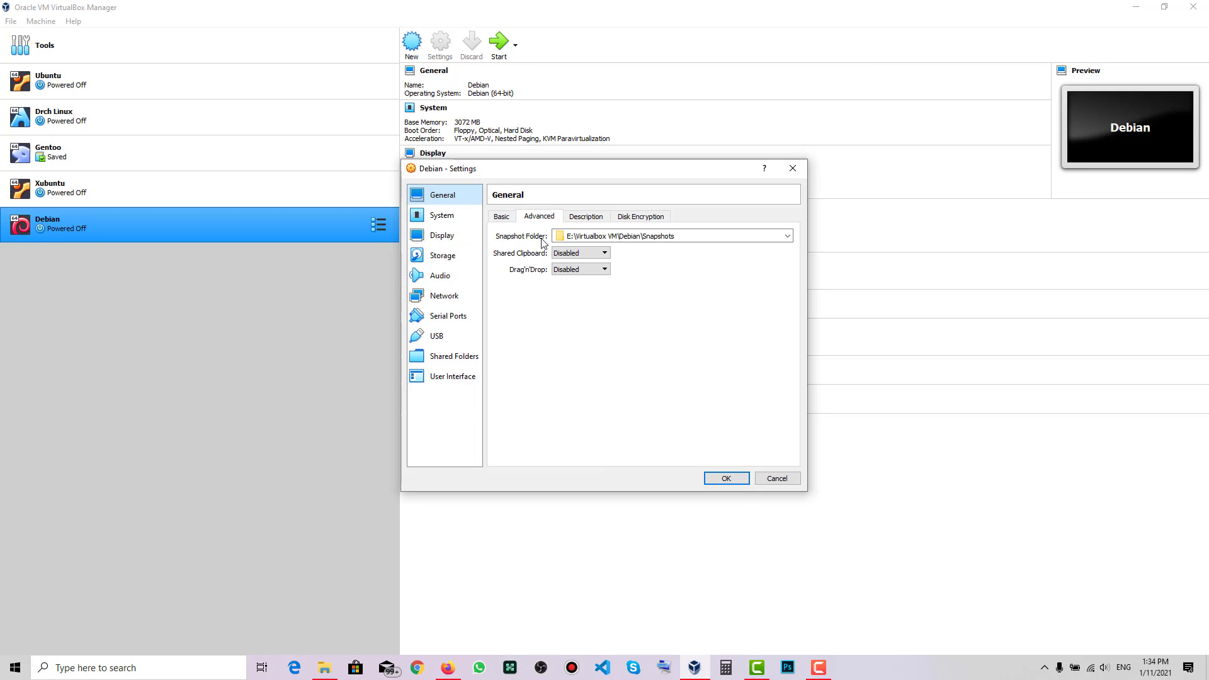
{"action": "left_click", "coordinate": [598, 254]}
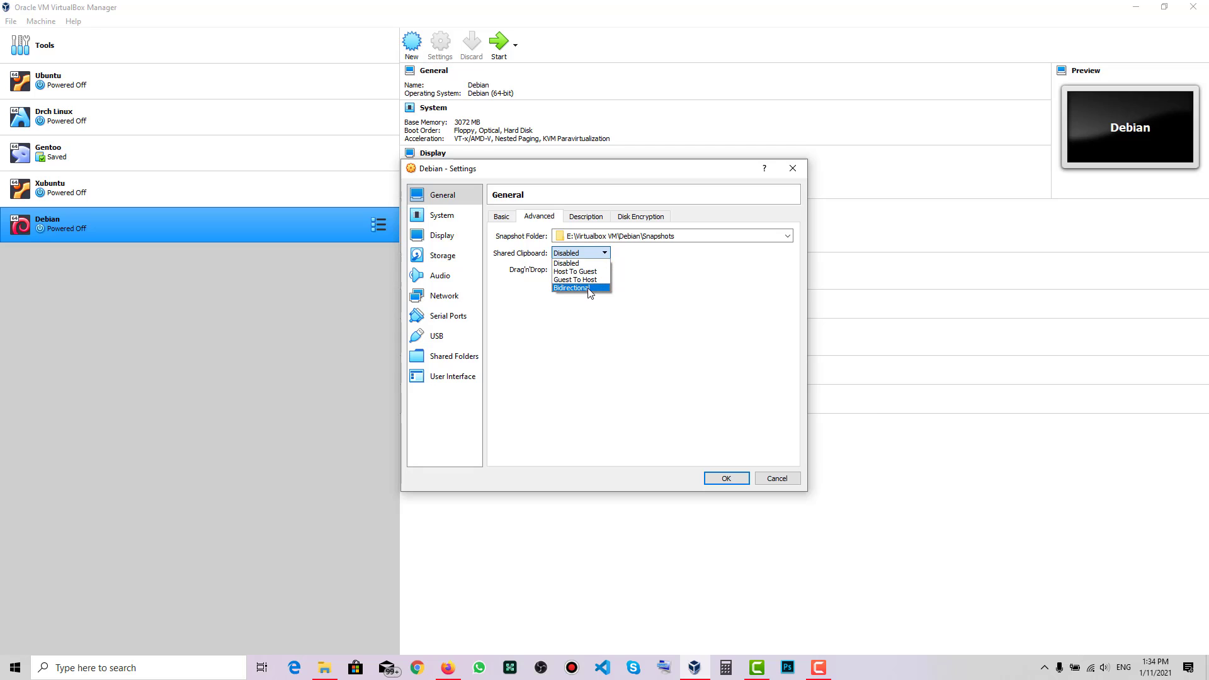
{"action": "left_click", "coordinate": [579, 288]}
{"action": "left_click", "coordinate": [587, 269]}
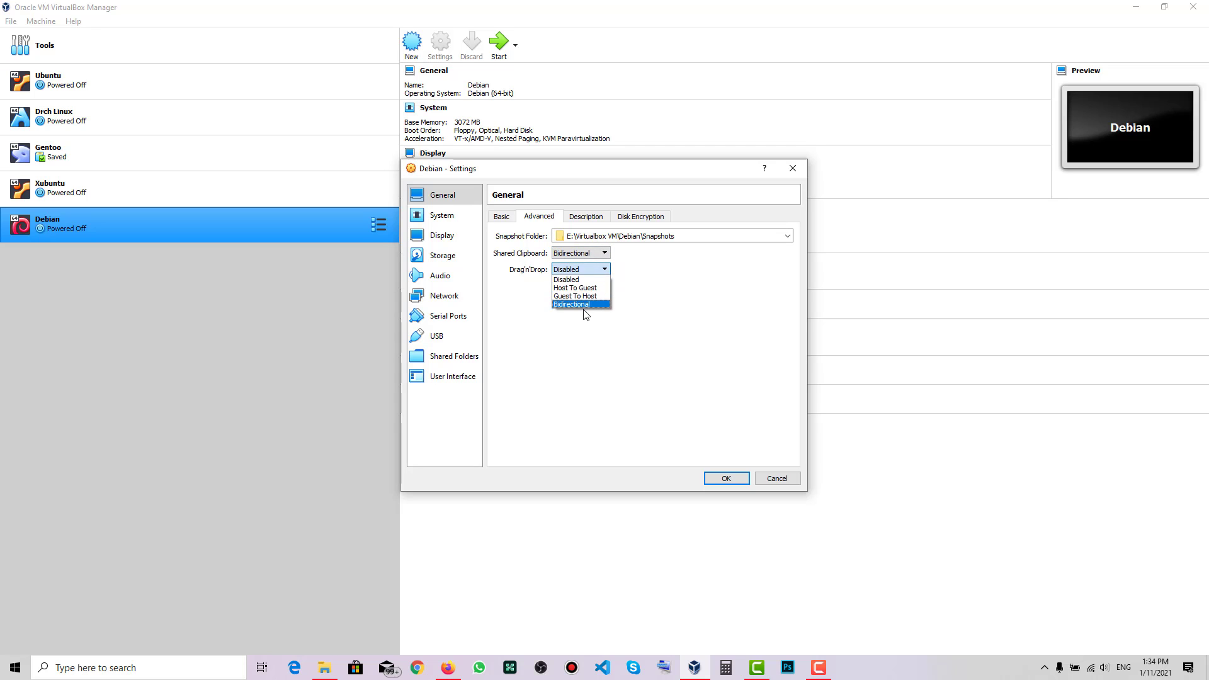
{"action": "left_click", "coordinate": [585, 310]}
{"action": "left_click", "coordinate": [588, 271]}
{"action": "left_click", "coordinate": [585, 307]}
Step: Enable EFI and assign 3 processors in the Debian machine's system settings
{"action": "left_click", "coordinate": [585, 217]}
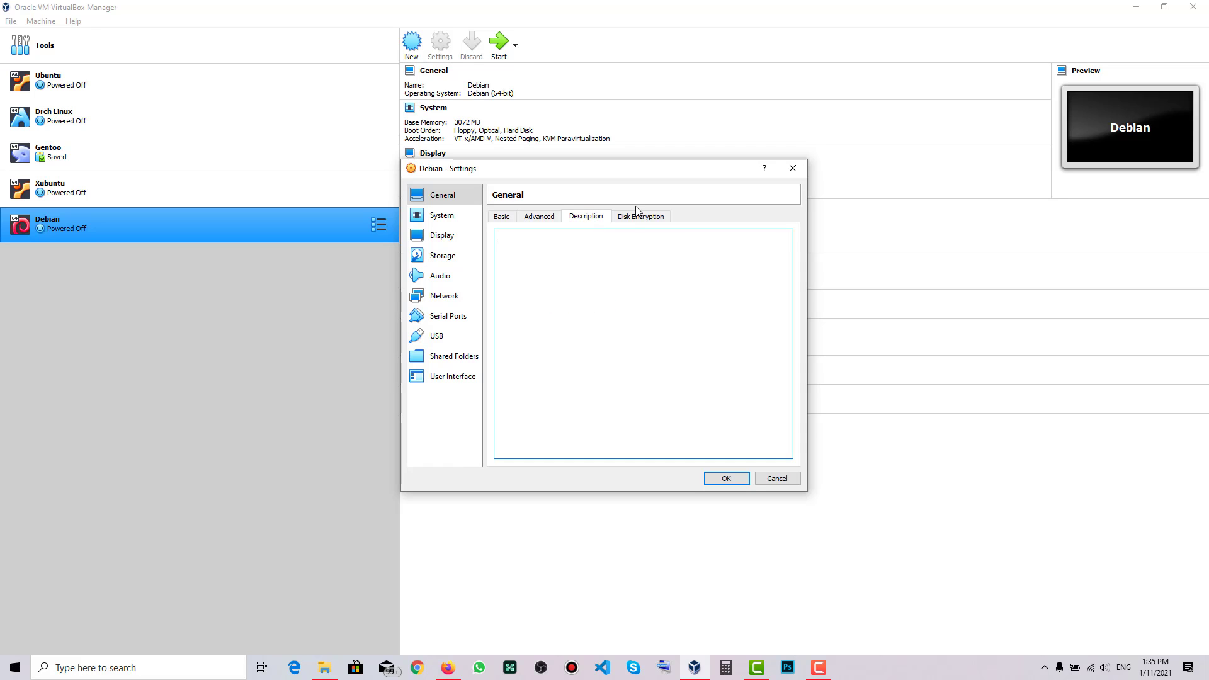
{"action": "left_click", "coordinate": [641, 216]}
{"action": "left_click", "coordinate": [466, 221]}
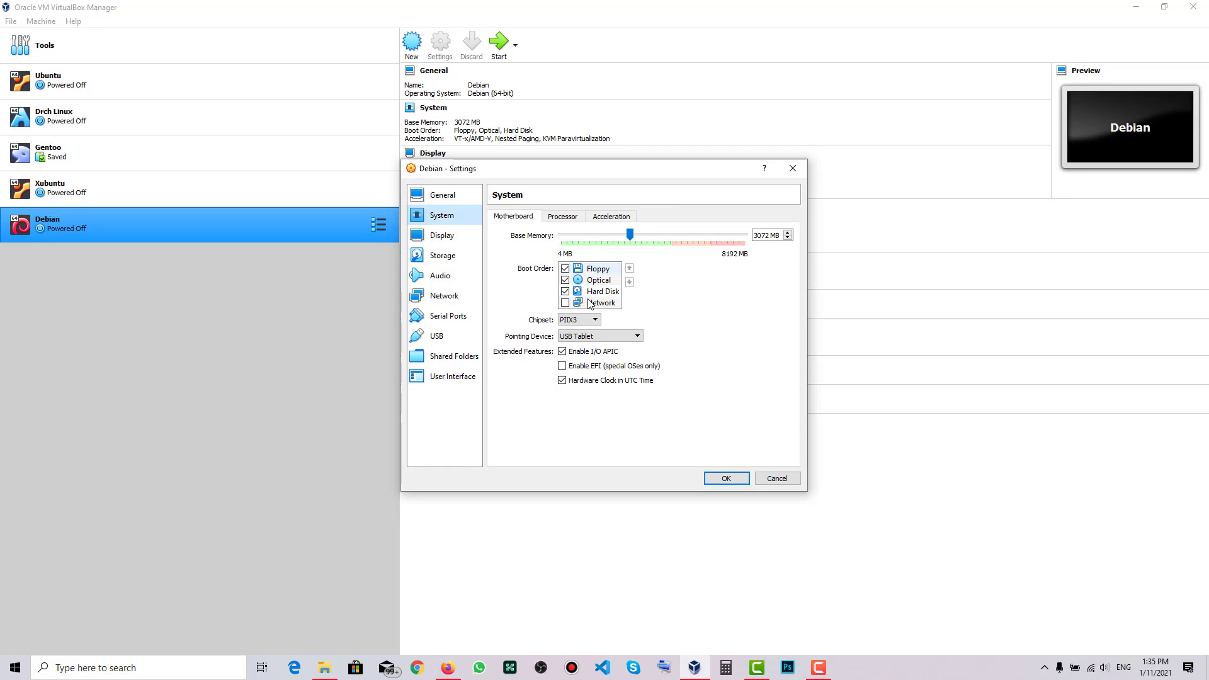
{"action": "left_click", "coordinate": [563, 218]}
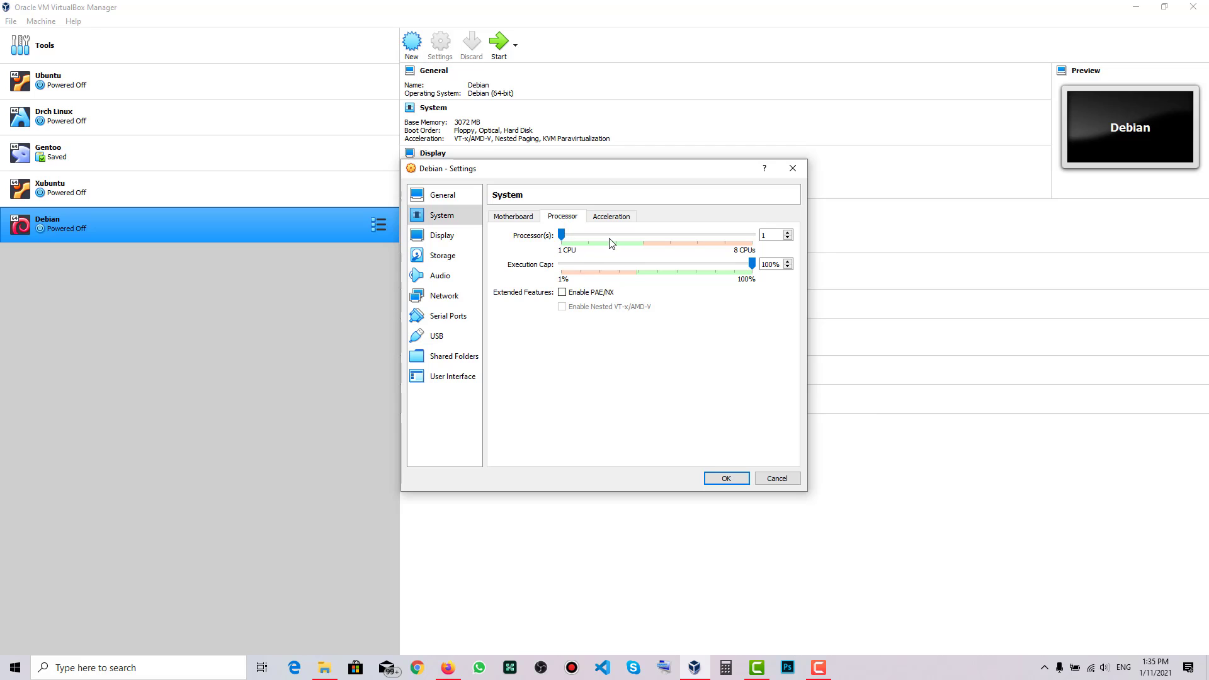
Step: Set the Debian machine's video memory to the maximum of 128 MB
{"action": "left_click", "coordinate": [448, 236]}
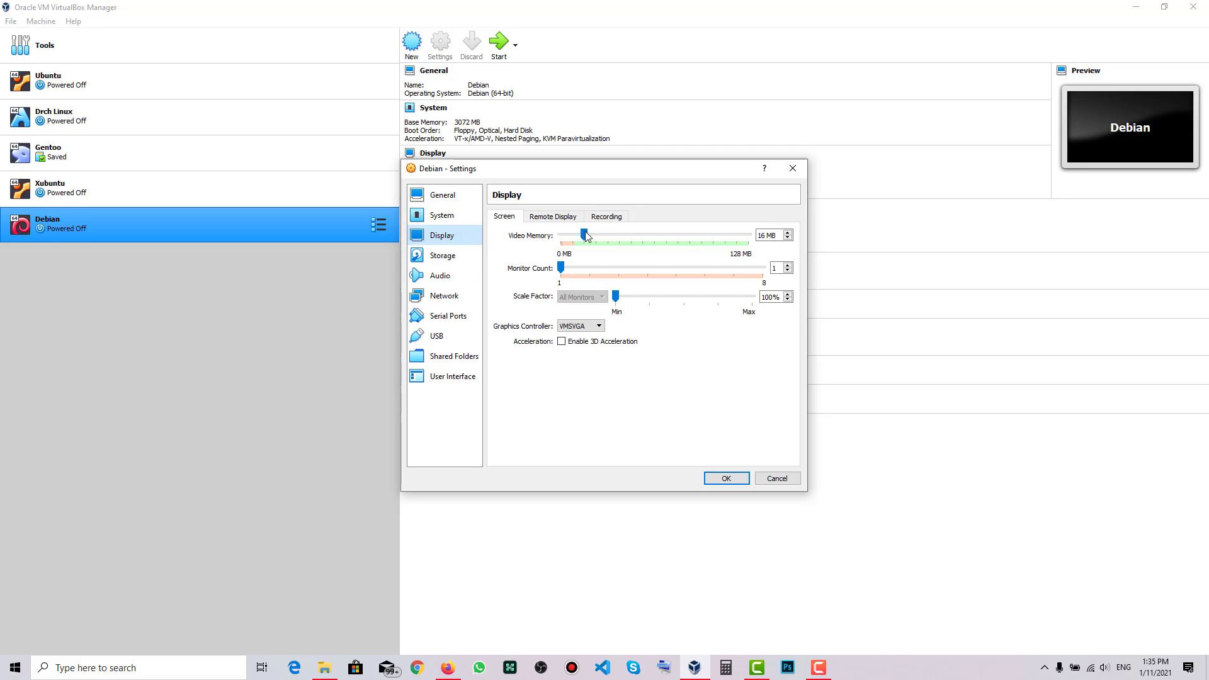
{"action": "left_click_drag", "start_coordinate": [585, 235], "coordinate": [875, 224]}
Step: Attach debian-10.7.0-amd64-DVD-1.iso from the Downloads\ISO folder on drive D: to the empty IDE optical drive
{"action": "left_click", "coordinate": [437, 260]}
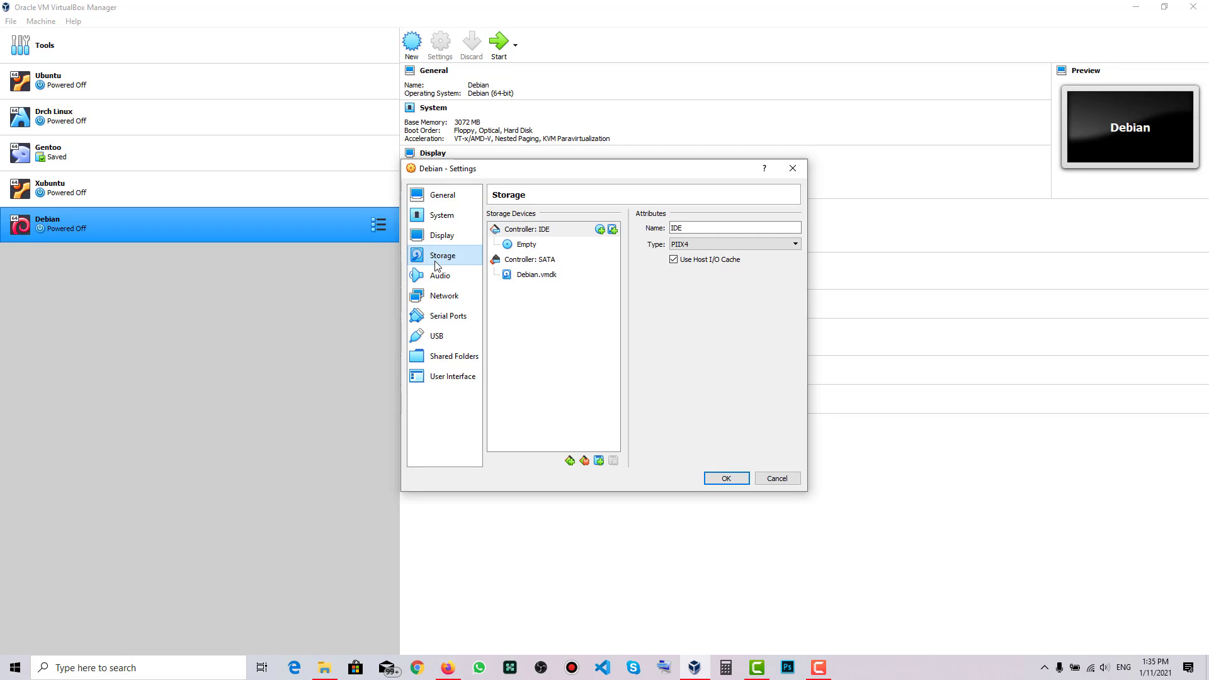
{"action": "left_click", "coordinate": [553, 245]}
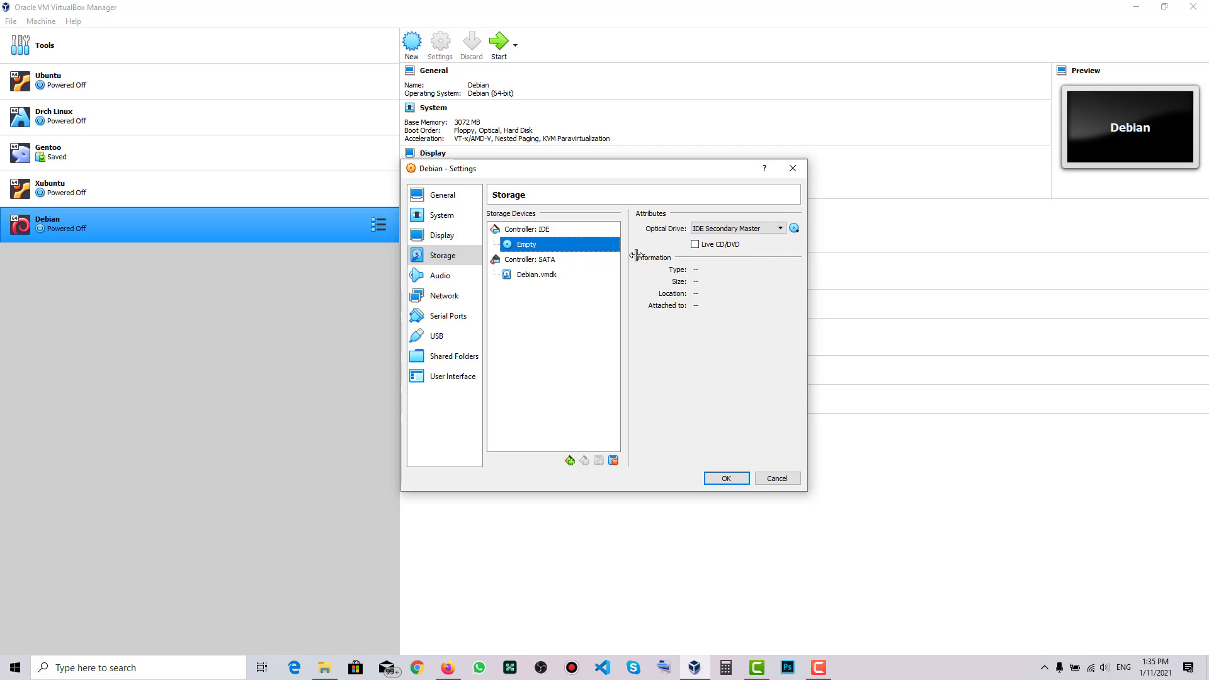
{"action": "left_click", "coordinate": [795, 231]}
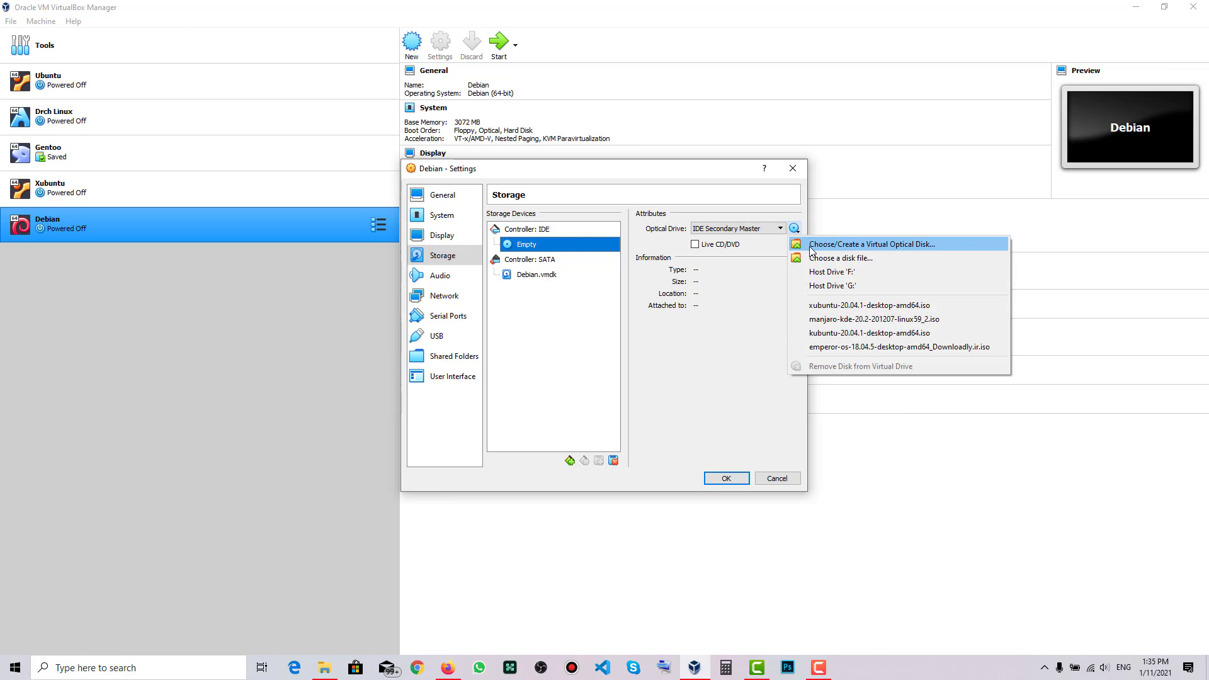
{"action": "left_click", "coordinate": [812, 249]}
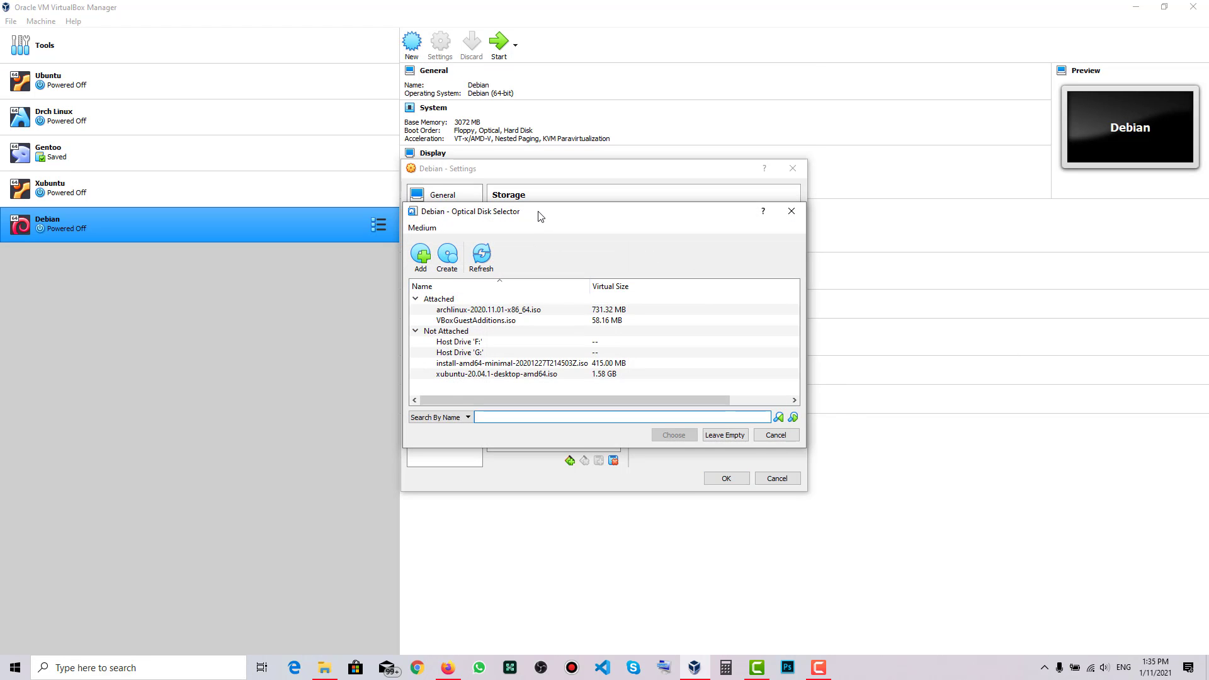
{"action": "left_click_drag", "start_coordinate": [537, 216], "coordinate": [437, 192]}
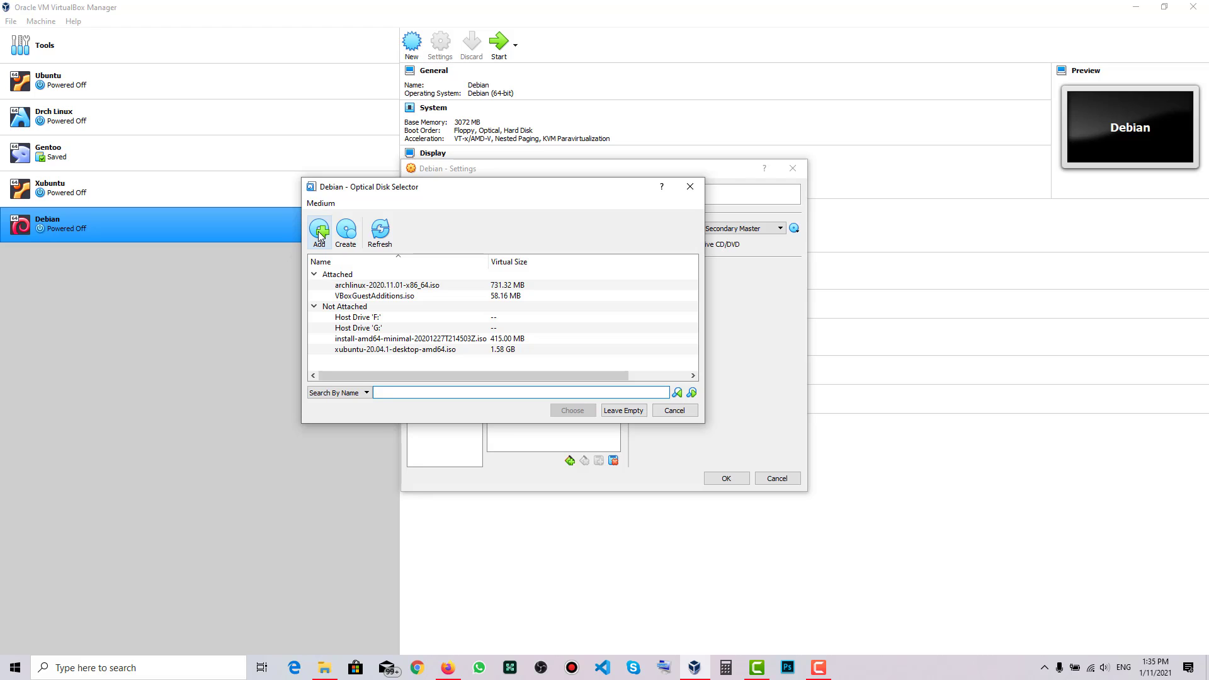
{"action": "left_click", "coordinate": [320, 234]}
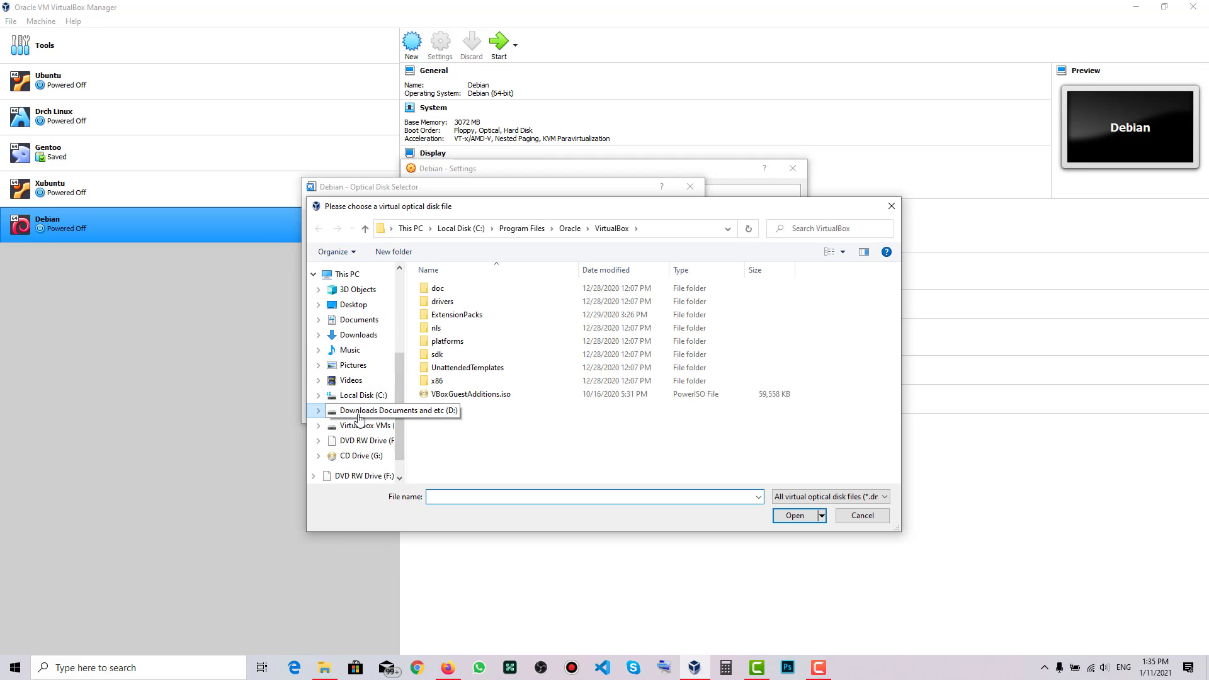
{"action": "left_click", "coordinate": [359, 412]}
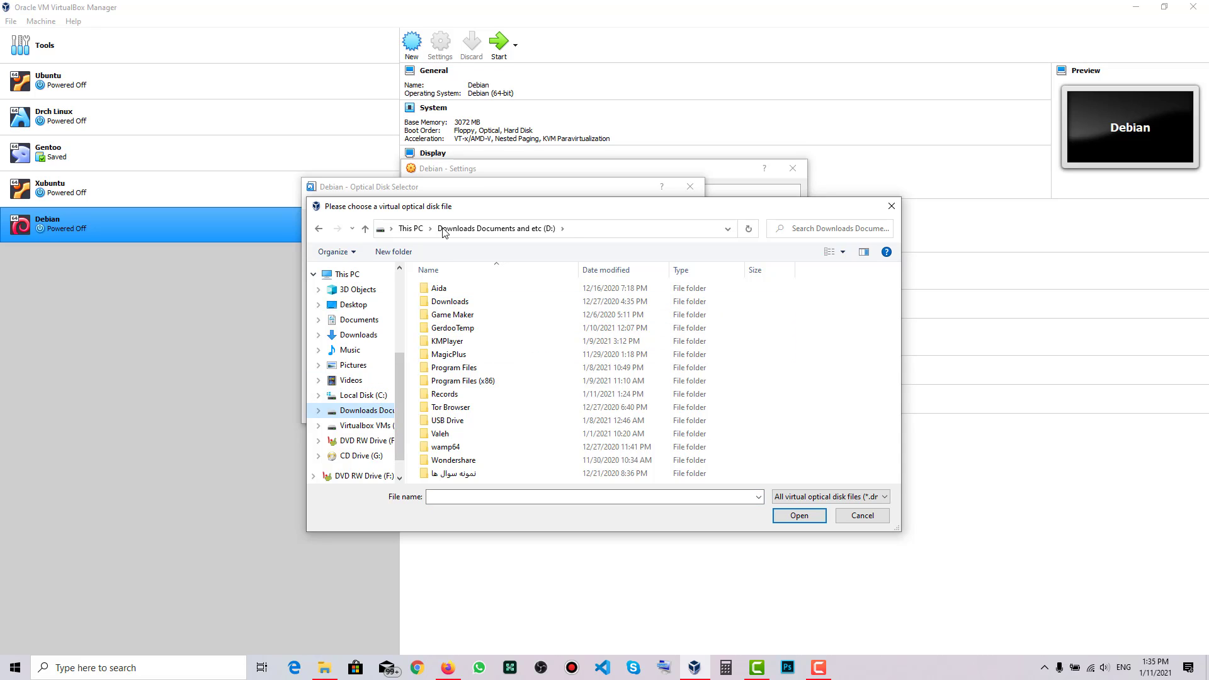
{"action": "double_click", "coordinate": [462, 303]}
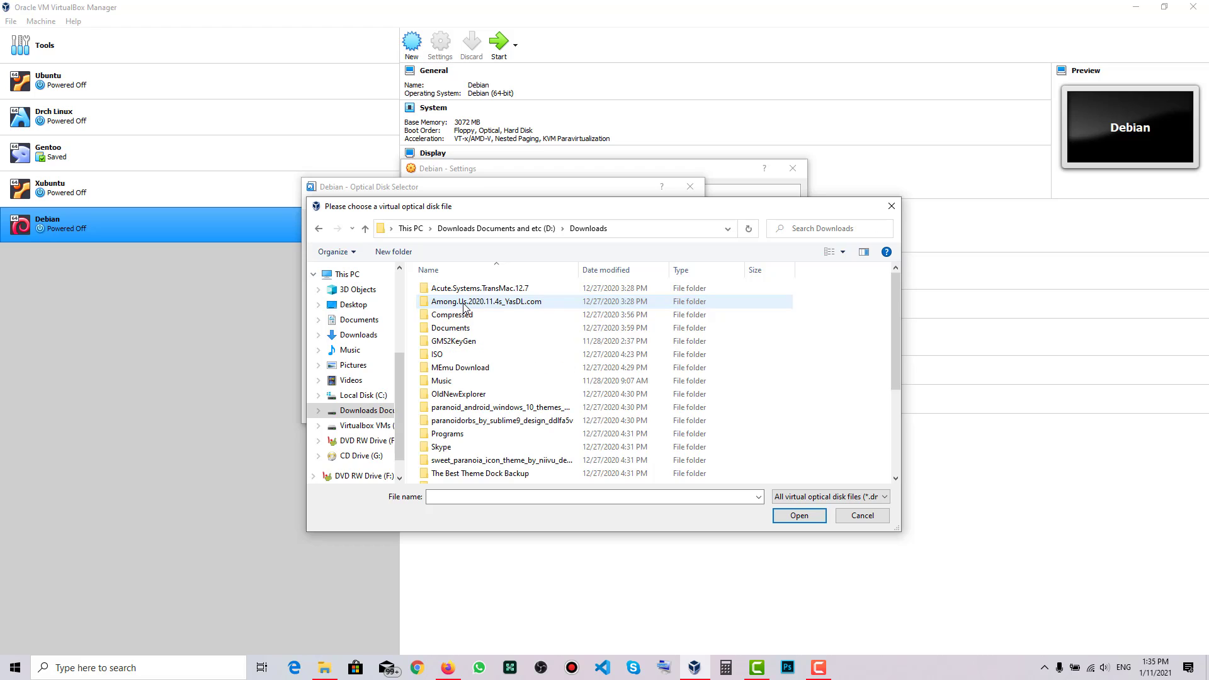
{"action": "double_click", "coordinate": [457, 355]}
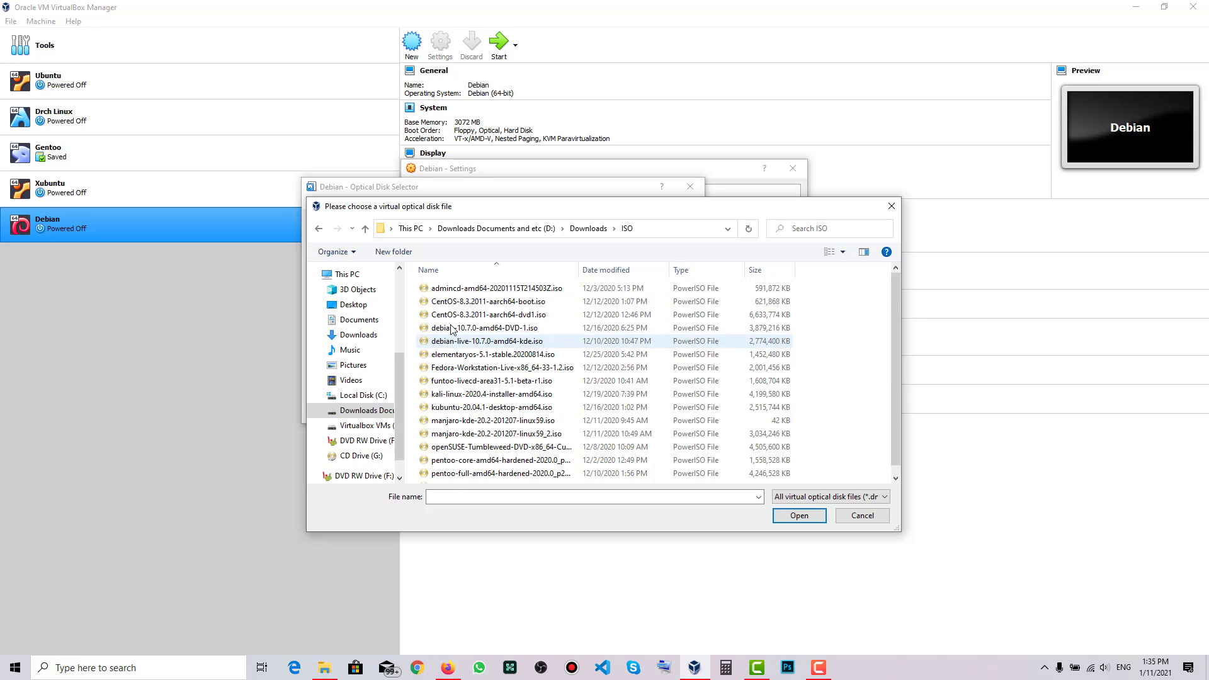
{"action": "left_click", "coordinate": [452, 328]}
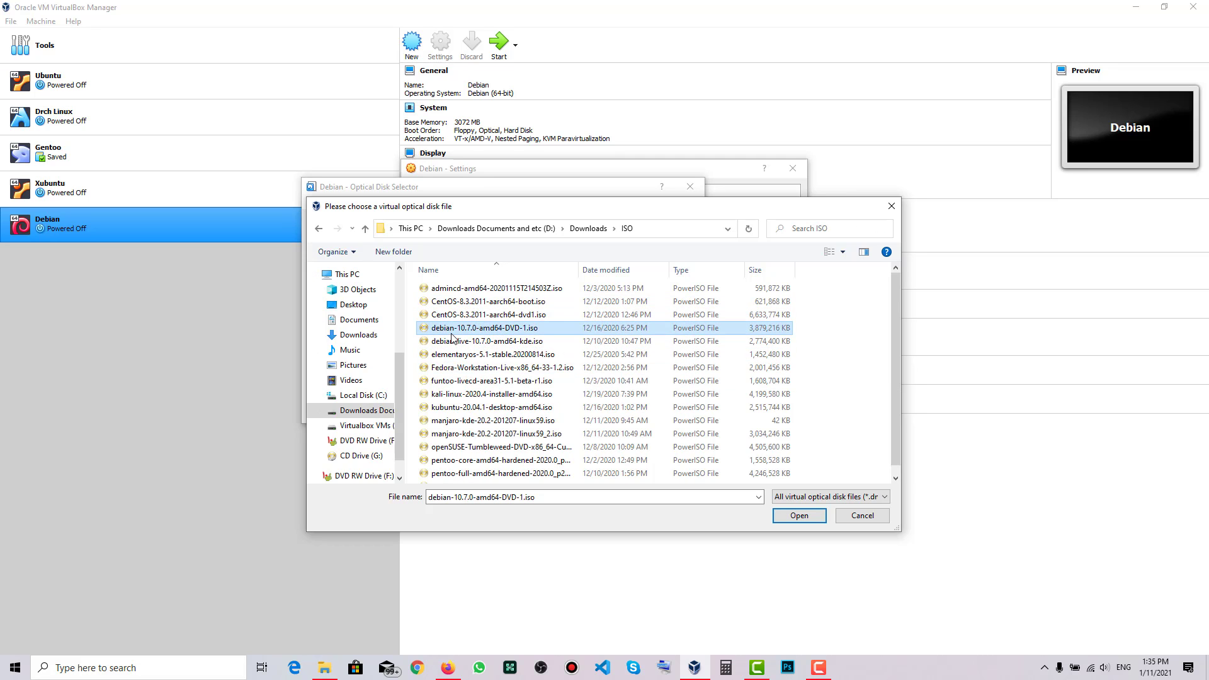
{"action": "double_click", "coordinate": [451, 334]}
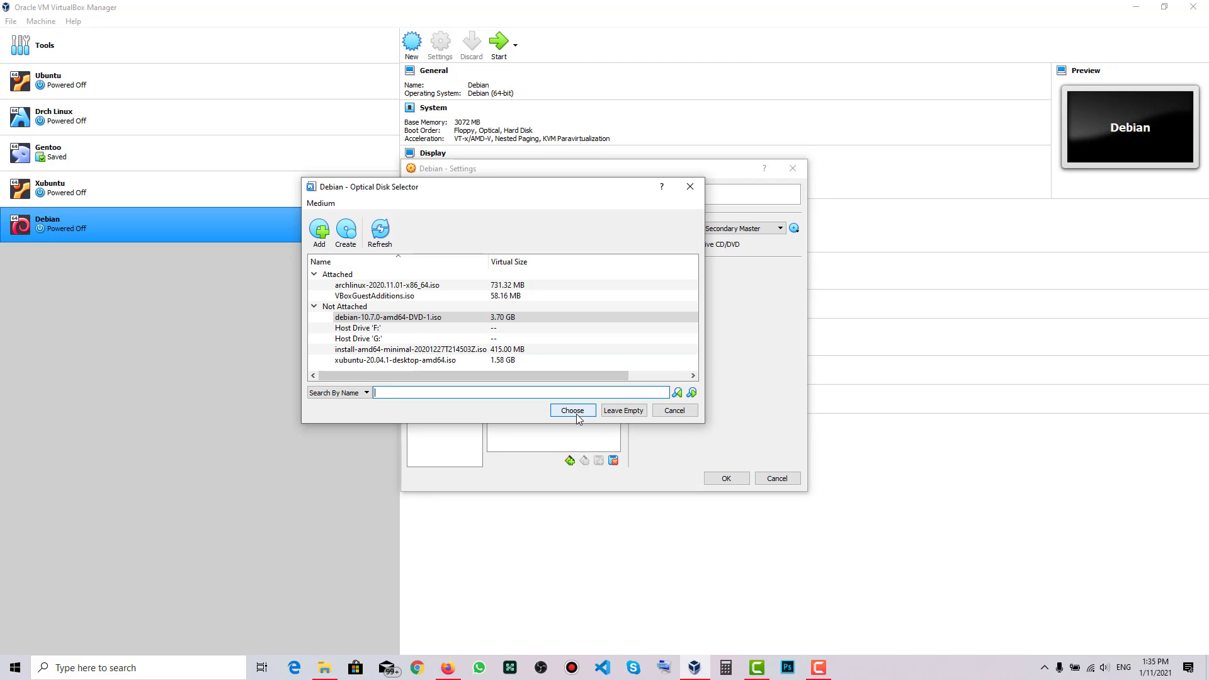
{"action": "left_click", "coordinate": [575, 412]}
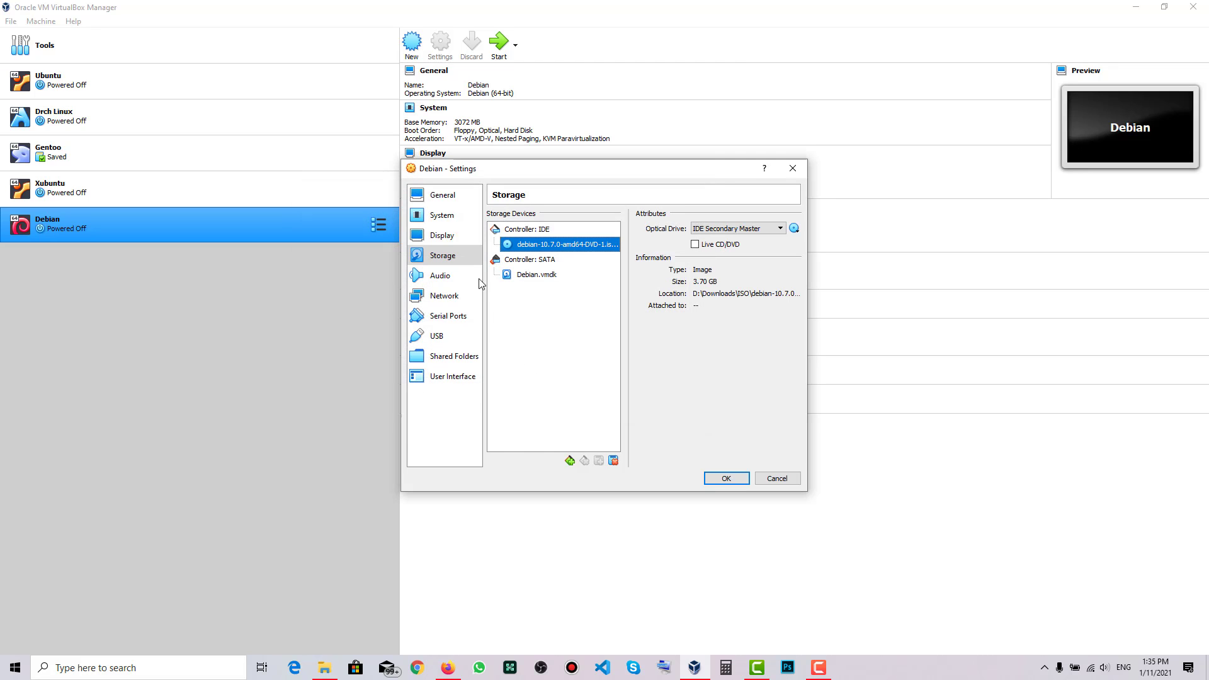
Step: Enable audio input and attach network Adapter 1 to Bridged Adapter
{"action": "left_click", "coordinate": [463, 275]}
{"action": "left_click", "coordinate": [571, 277]}
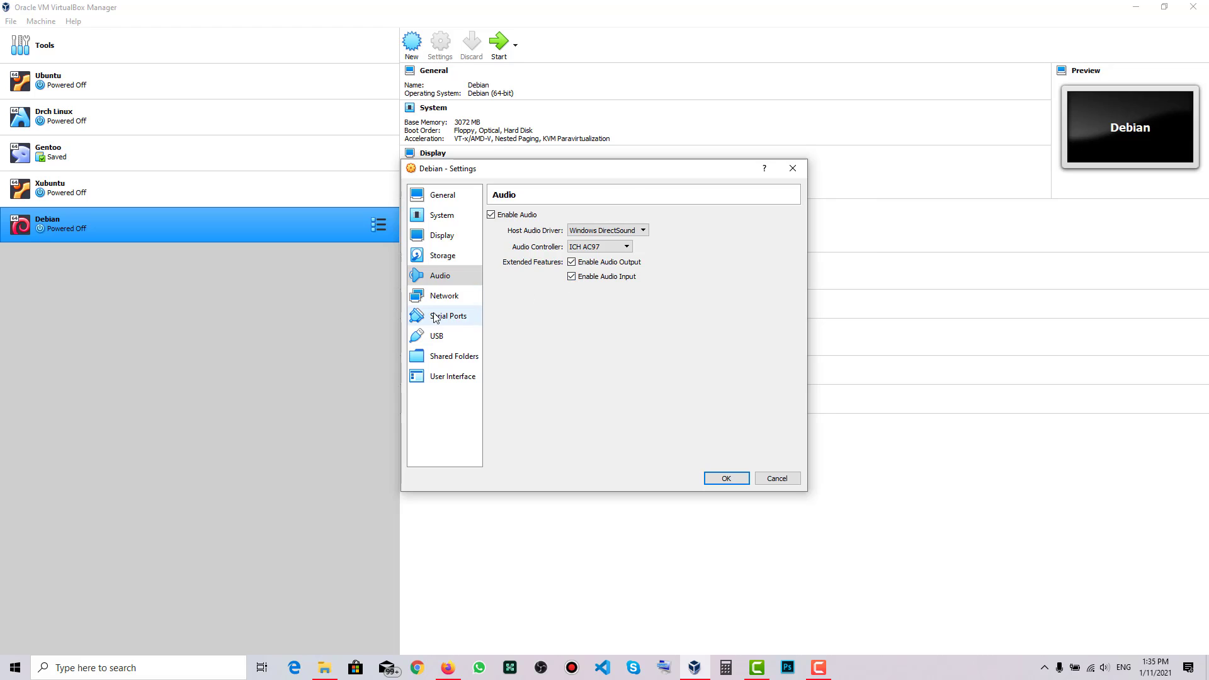
{"action": "left_click", "coordinate": [441, 296]}
{"action": "left_click", "coordinate": [583, 249]}
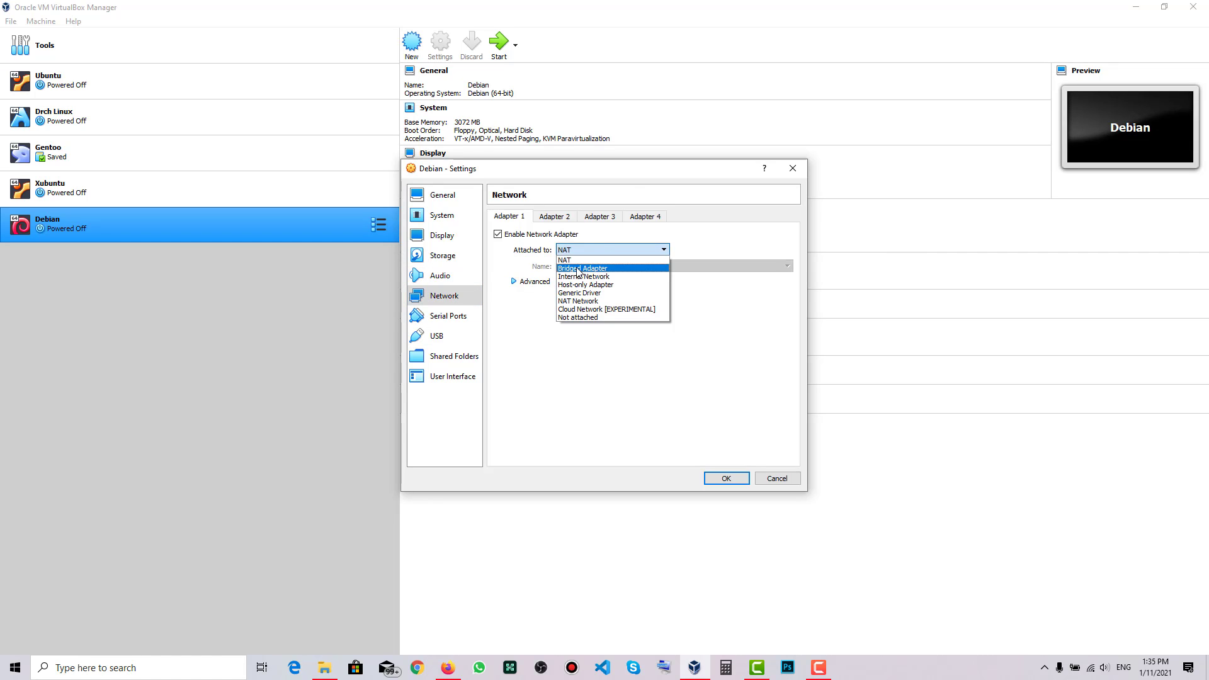
{"action": "left_click", "coordinate": [578, 271]}
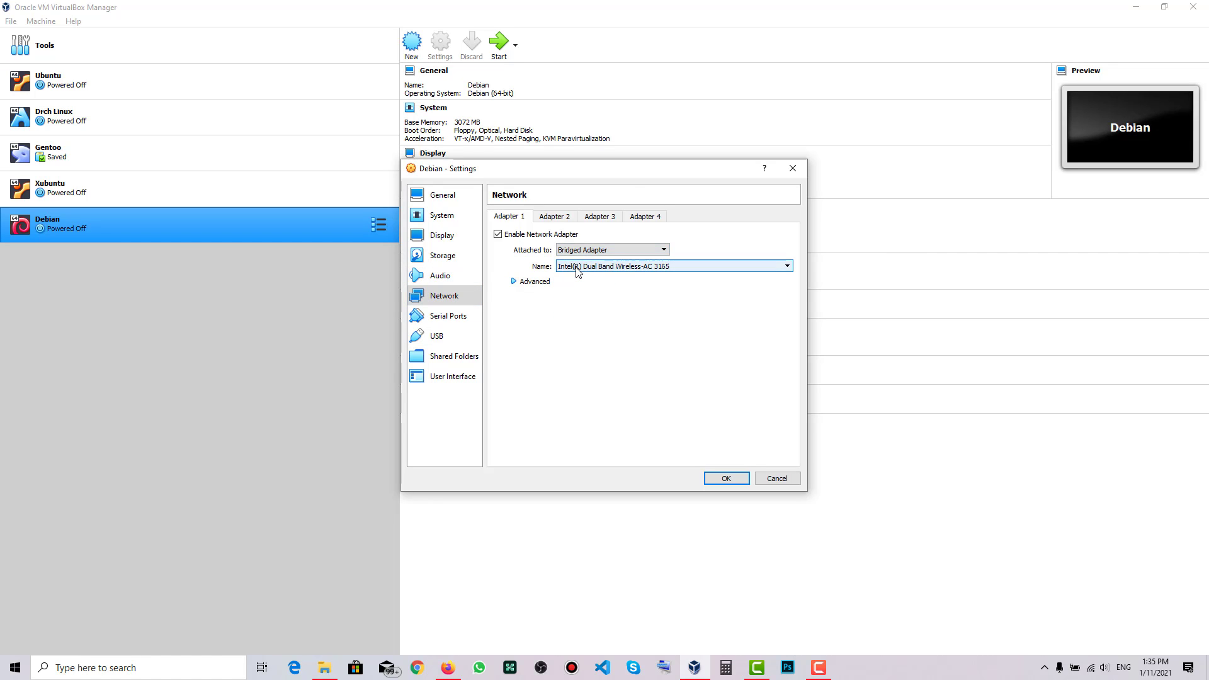
{"action": "left_click", "coordinate": [473, 318]}
{"action": "left_click", "coordinate": [438, 339]}
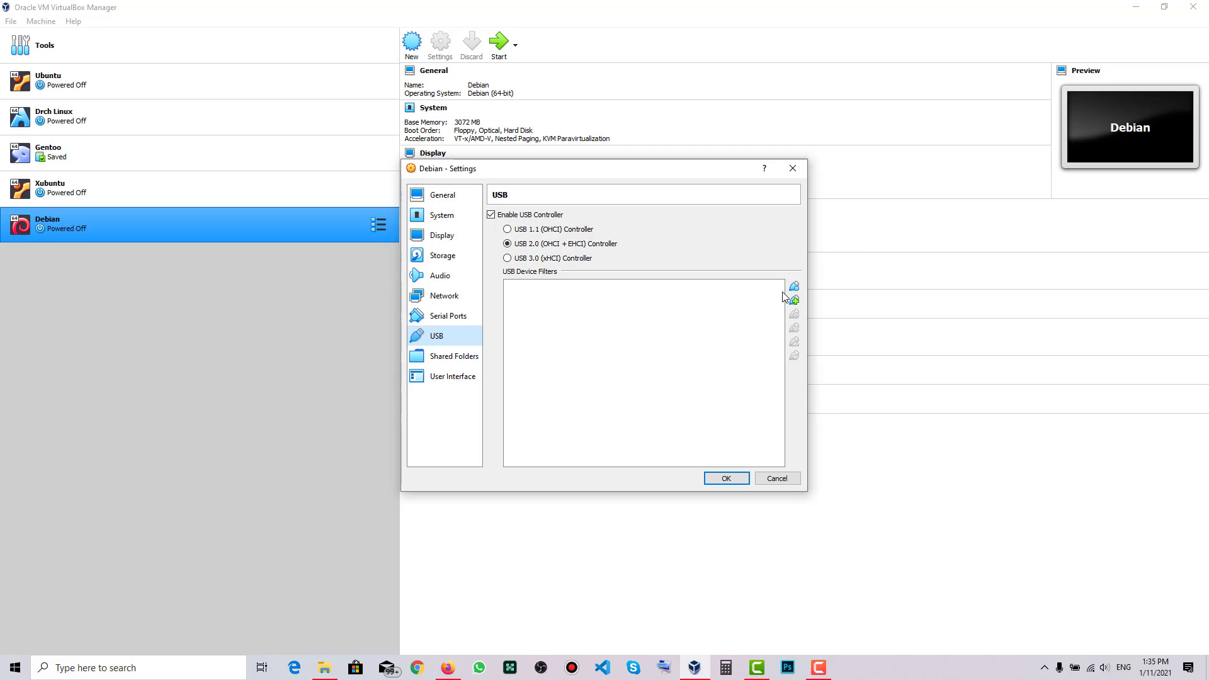
Step: Add a shared folder to the machine, using E:\Virtualbox VM\SHARED-DIRECTORY as its path
{"action": "left_click", "coordinate": [452, 356]}
{"action": "left_click", "coordinate": [794, 229]}
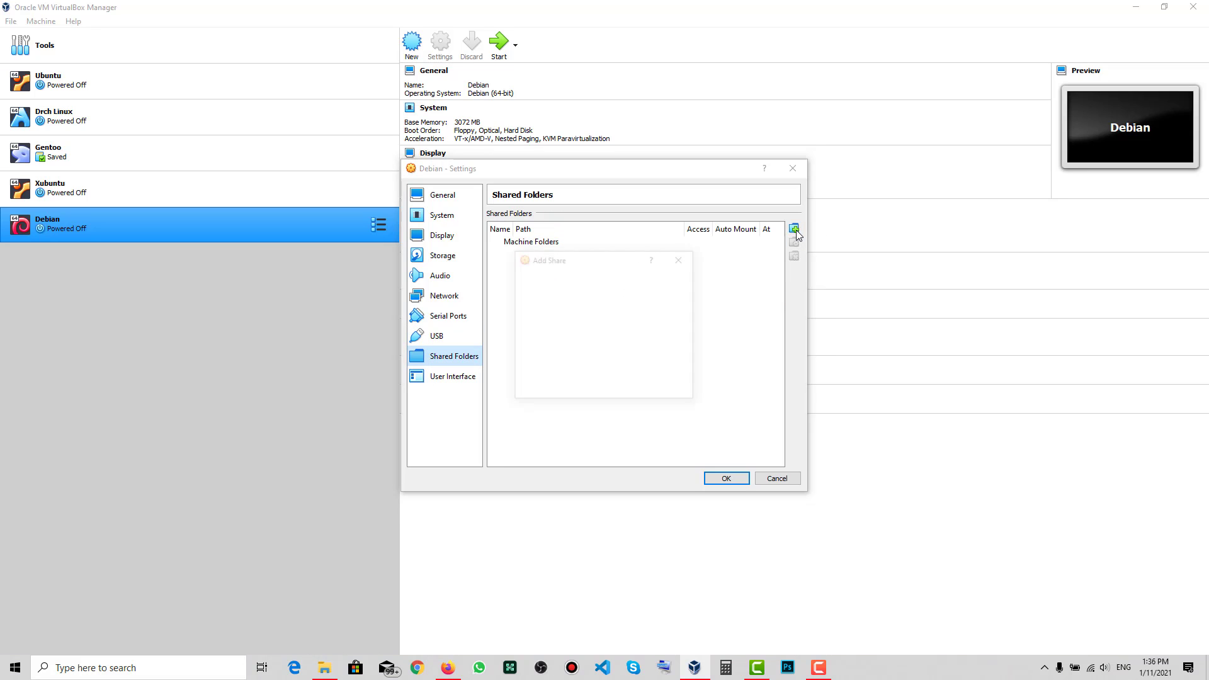
{"action": "left_click", "coordinate": [684, 283]}
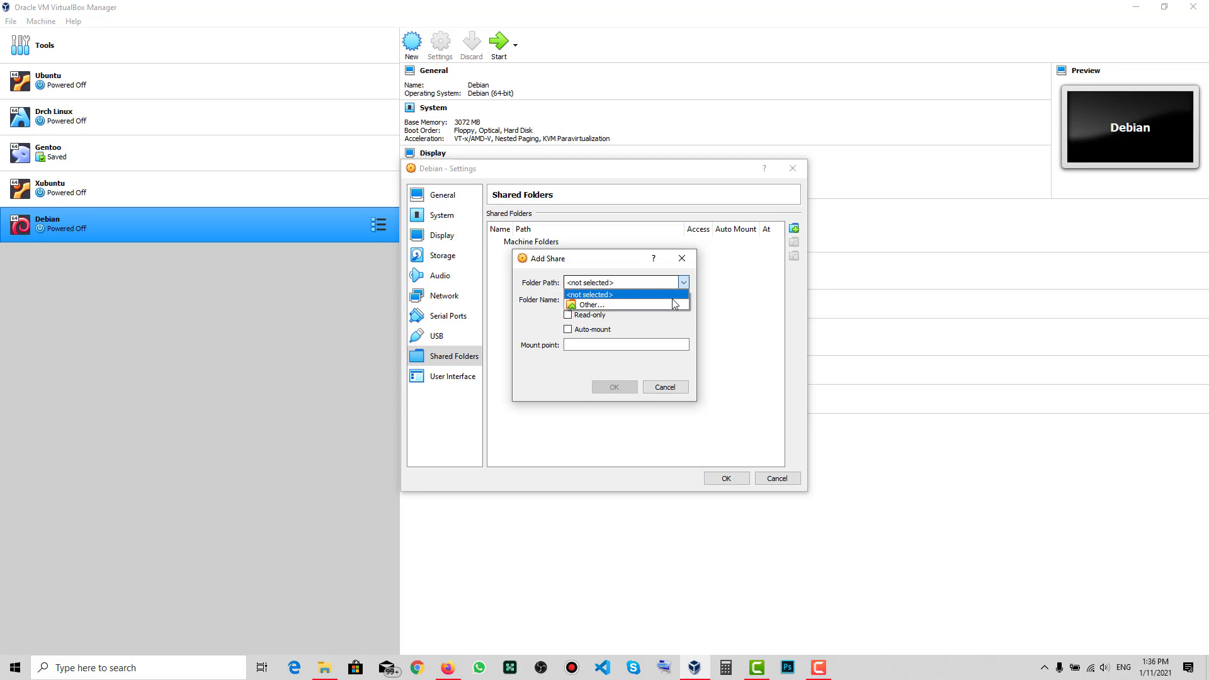
{"action": "left_click", "coordinate": [667, 304]}
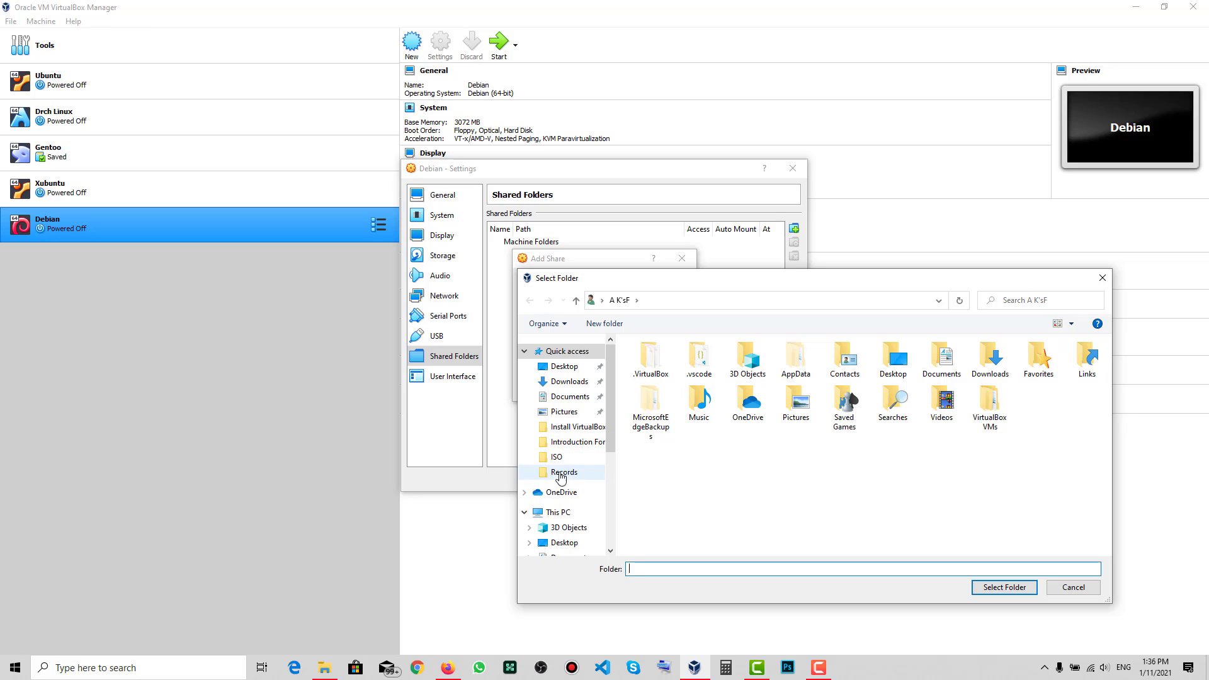
{"action": "scroll", "coordinate": [560, 482], "scroll_direction": "down", "scroll_amount": 3}
{"action": "scroll", "coordinate": [561, 481], "scroll_direction": "down", "scroll_amount": 1}
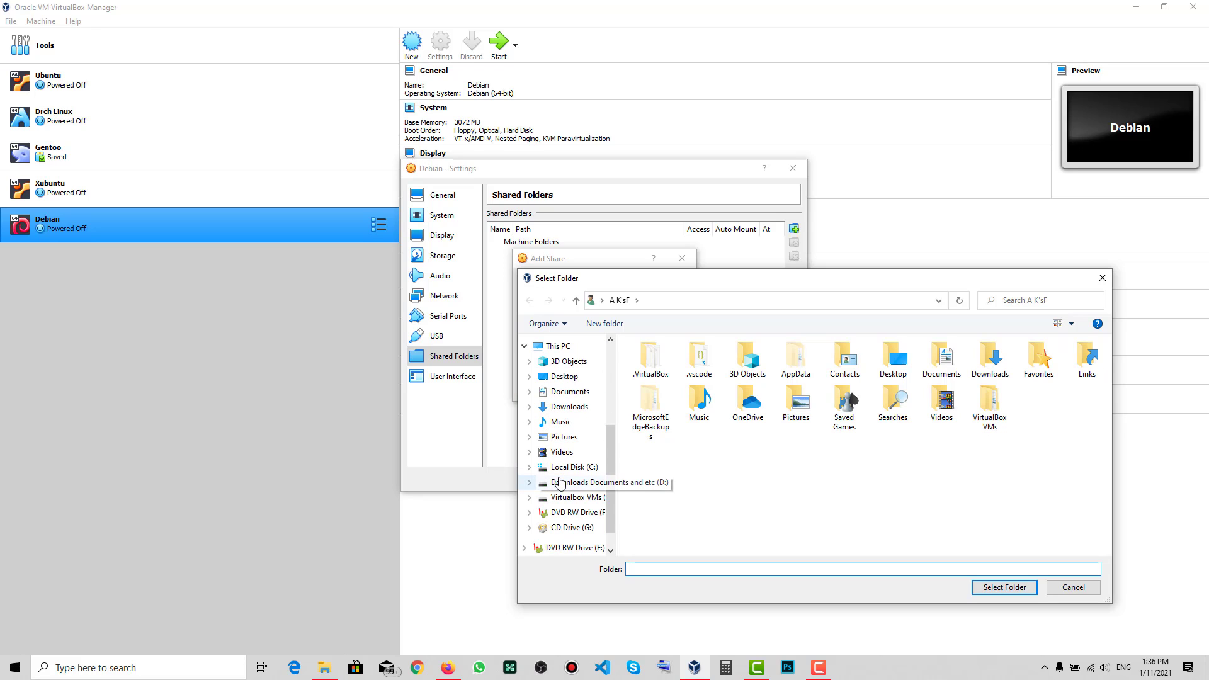
{"action": "left_click", "coordinate": [562, 484]}
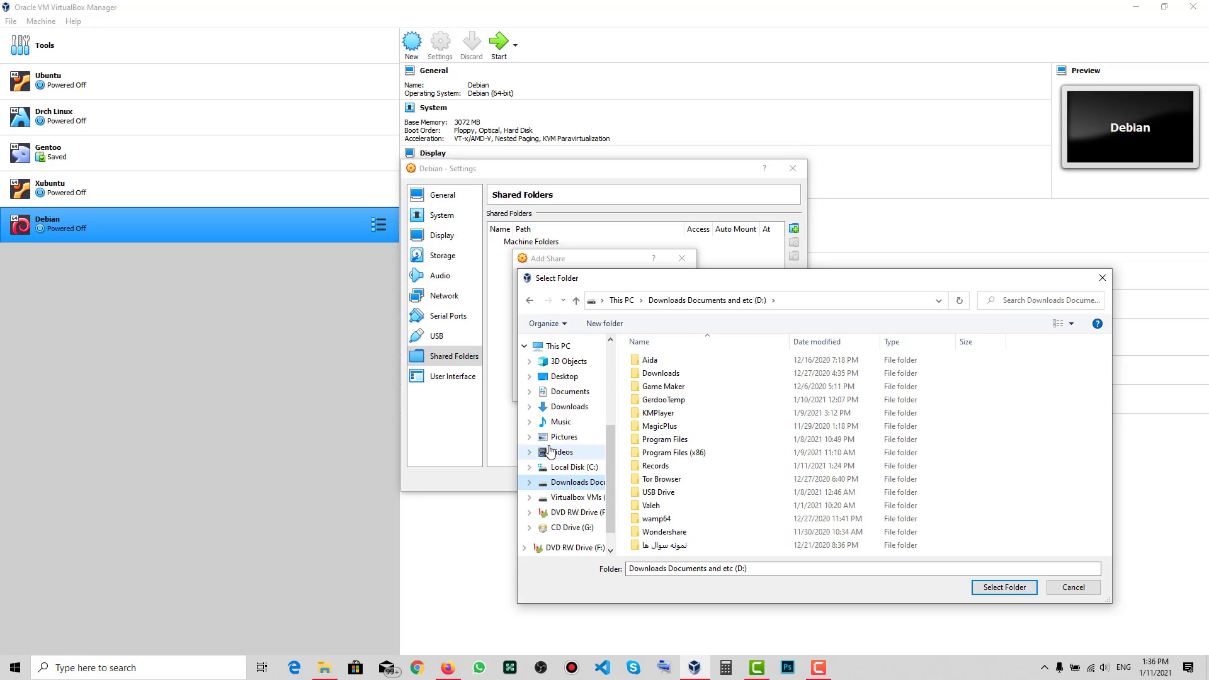
{"action": "left_click", "coordinate": [570, 497]}
{"action": "left_click", "coordinate": [677, 439]}
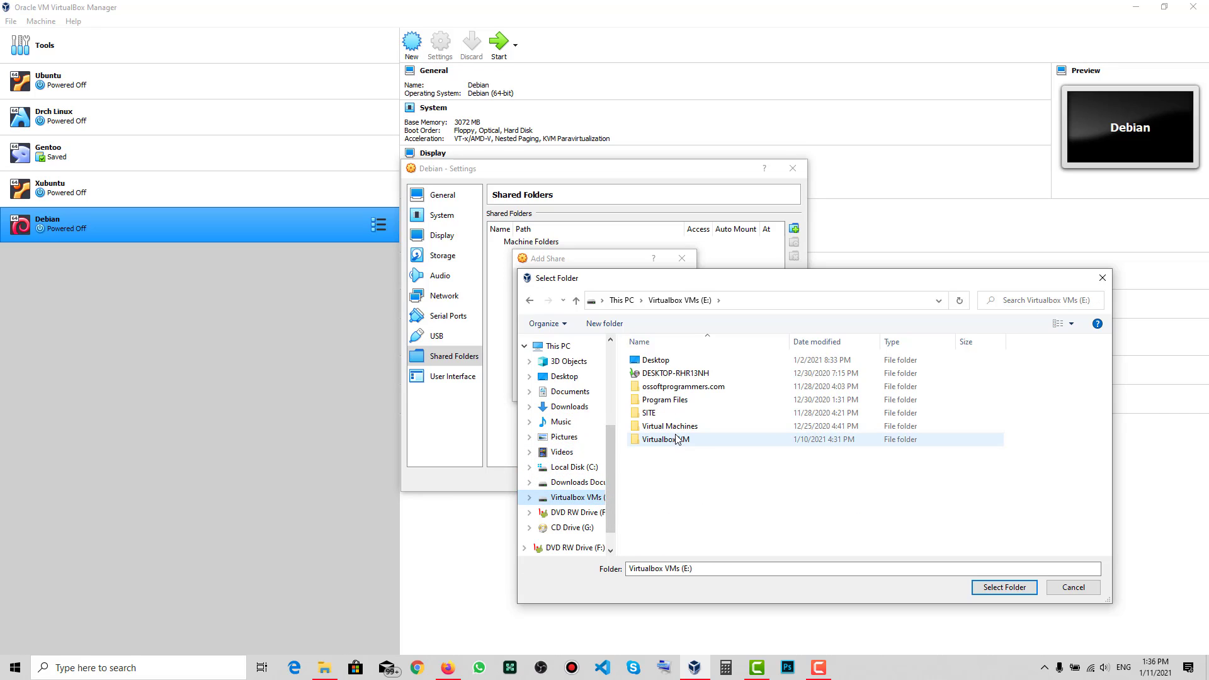
{"action": "double_click", "coordinate": [677, 439]}
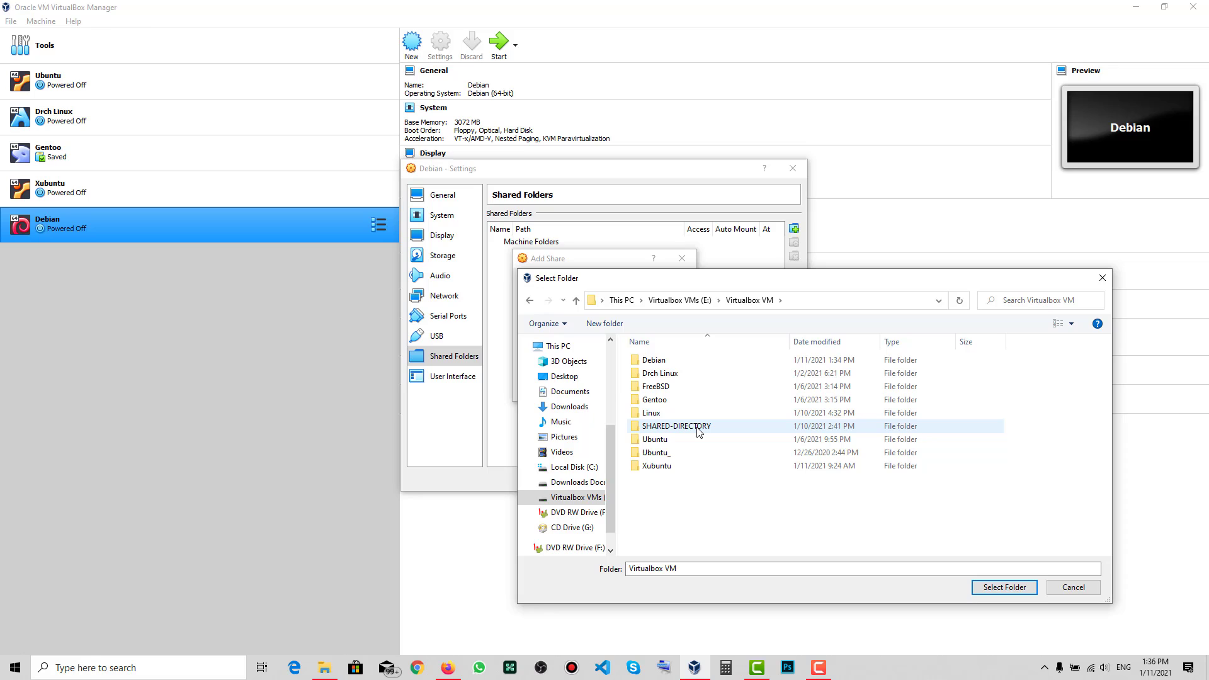
{"action": "double_click", "coordinate": [683, 430]}
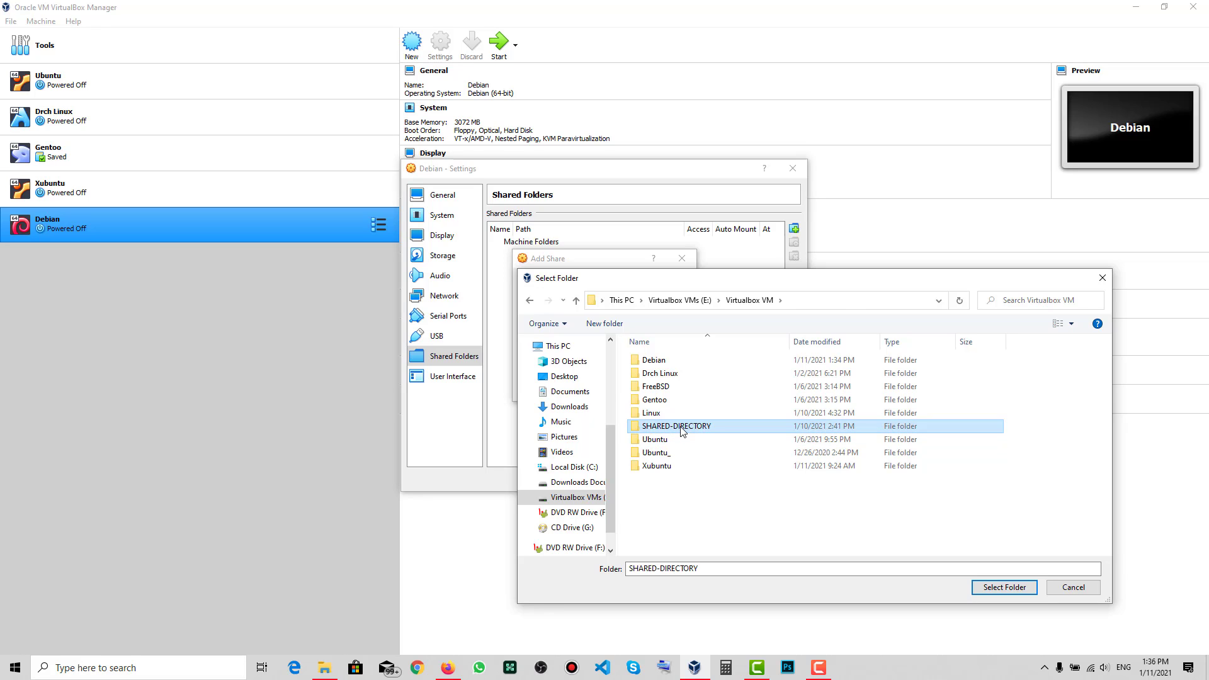
{"action": "left_click", "coordinate": [990, 587]}
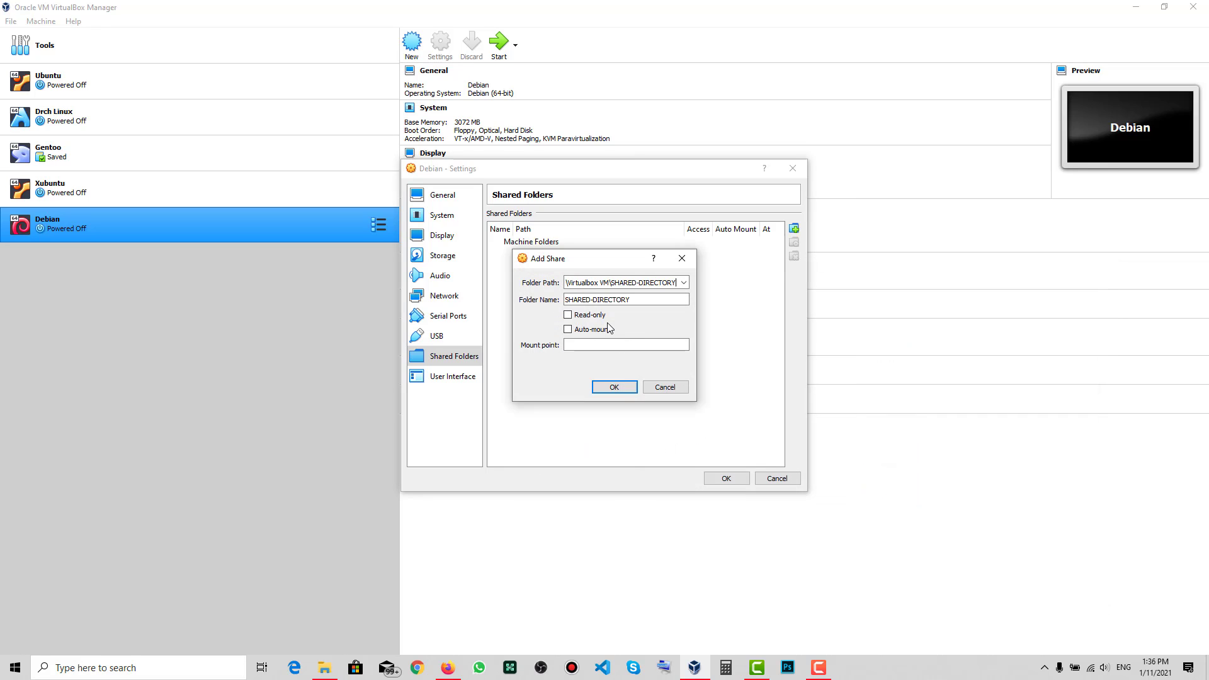
Step: Turn on auto-mount for the SHARED-DIRECTORY share and save the Debian machine's settings
{"action": "left_click", "coordinate": [592, 329]}
{"action": "left_click", "coordinate": [612, 384]}
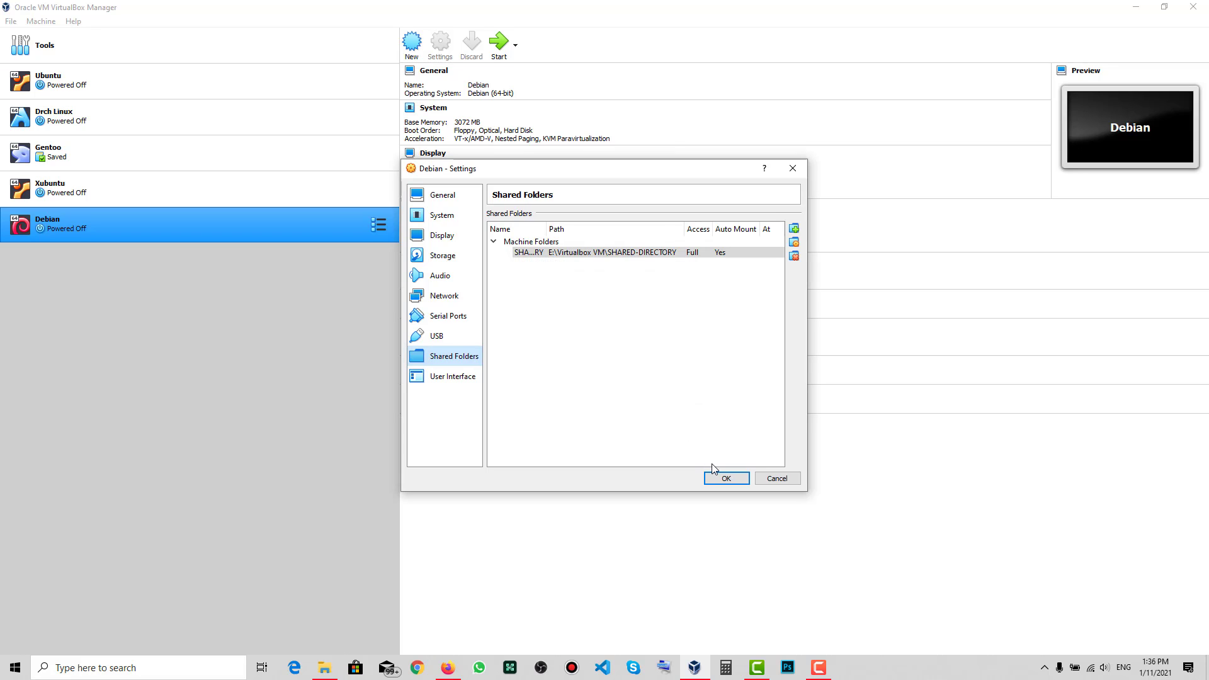
{"action": "left_click", "coordinate": [722, 478]}
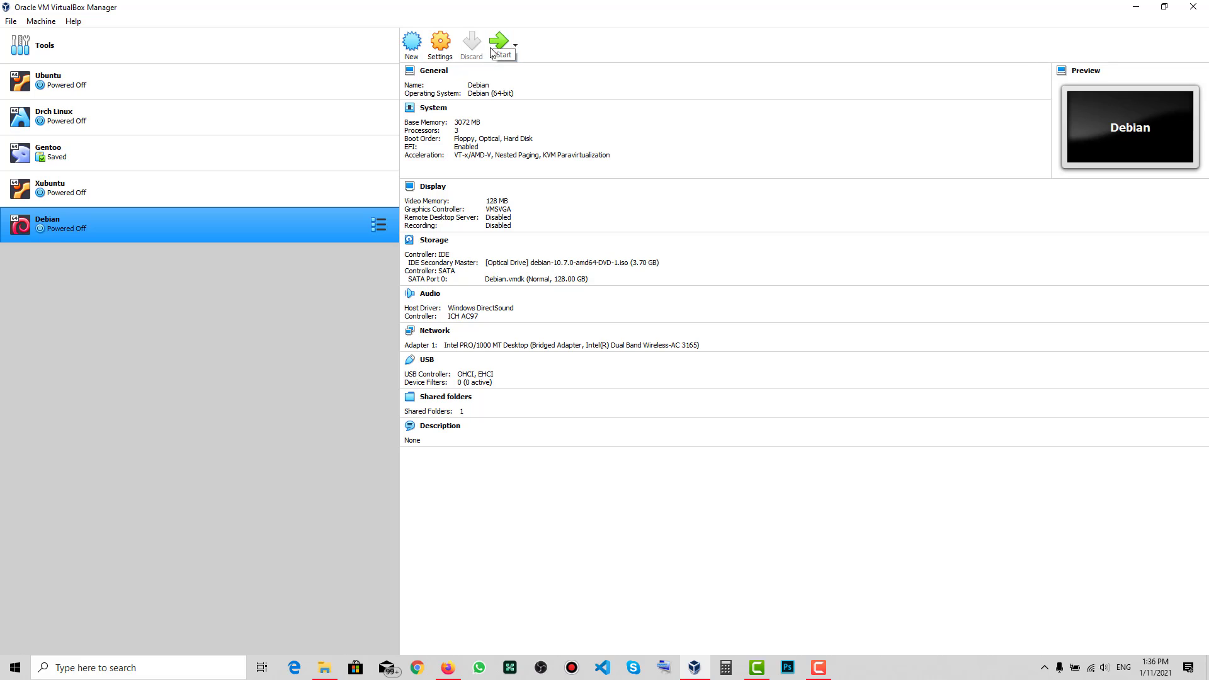
Step: Start the Debian virtual machine and maximize its window
{"action": "left_click", "coordinate": [494, 43]}
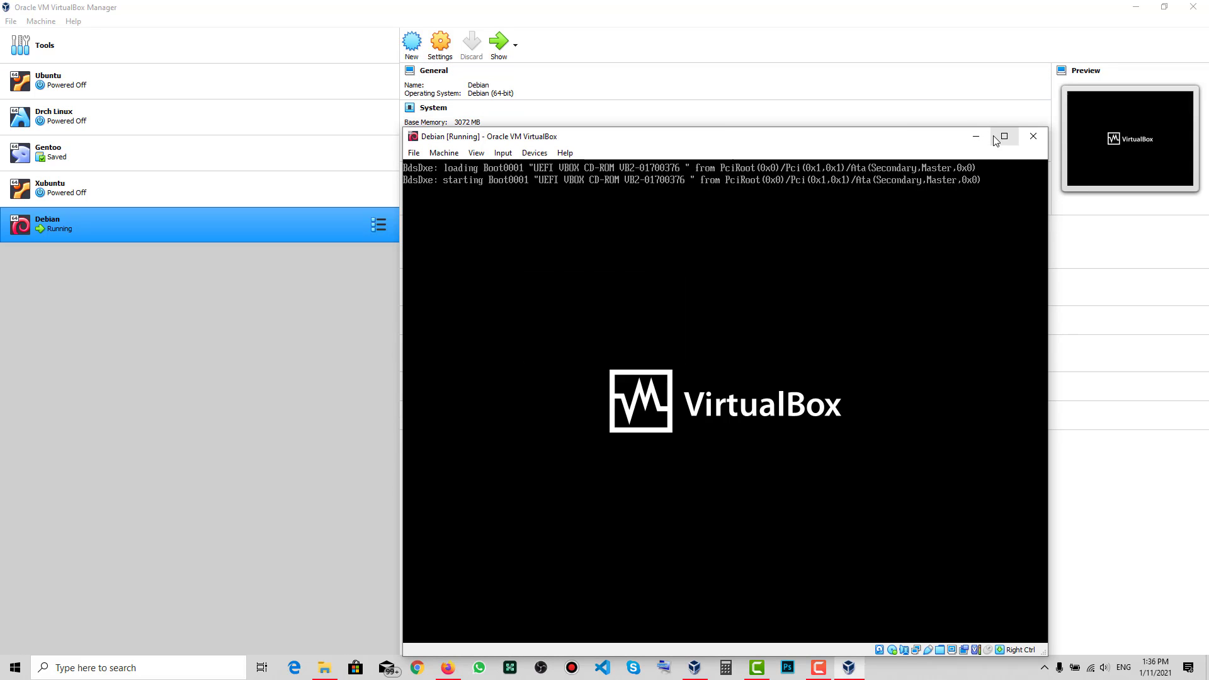
{"action": "left_click", "coordinate": [863, 137]}
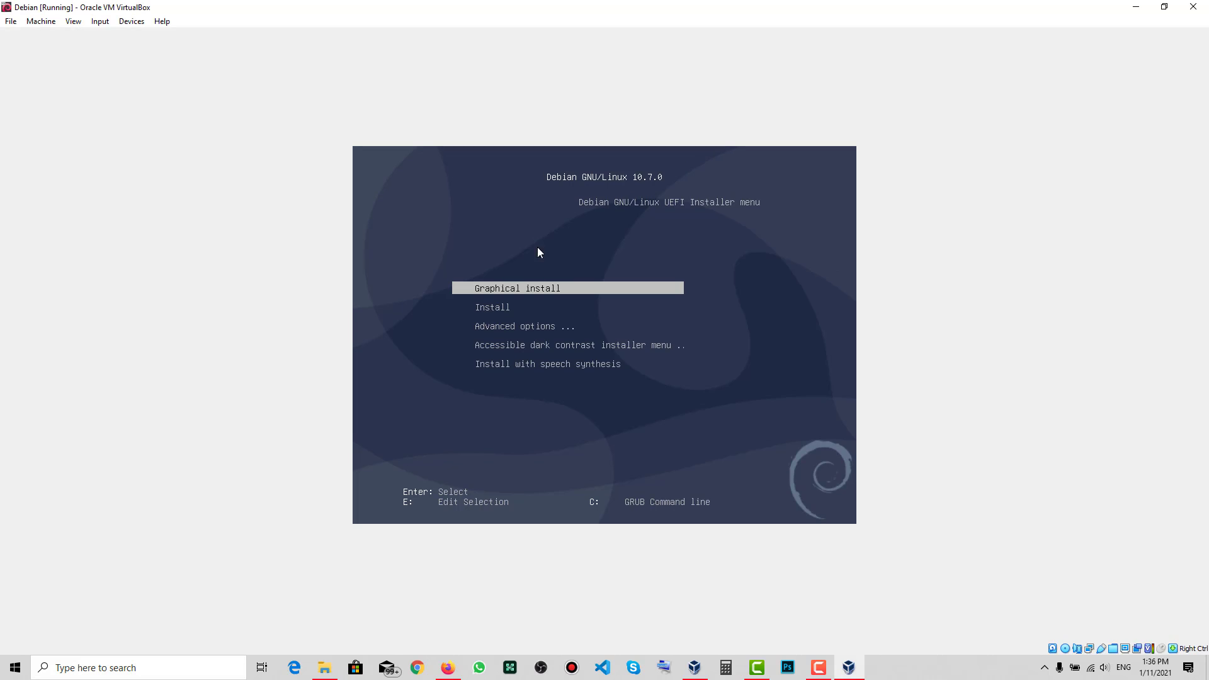
{"action": "key", "text": "Down"}
{"action": "key", "text": "Up"}
{"action": "key", "text": "Down"}
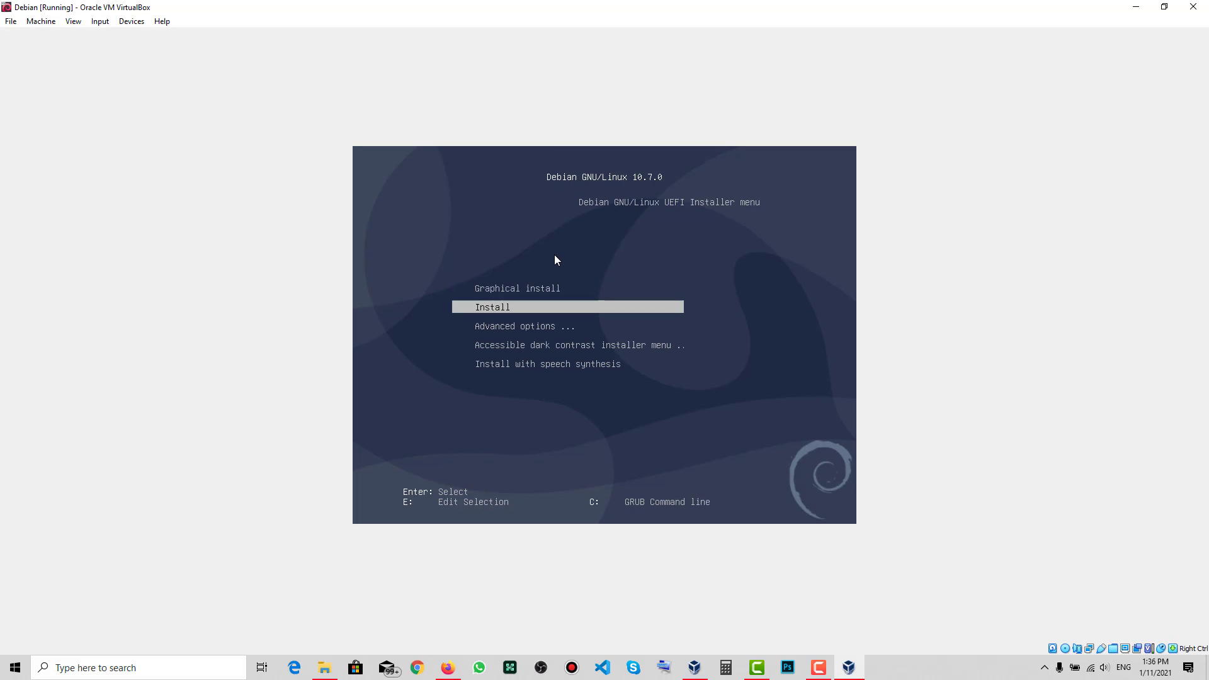
{"action": "key", "text": "Up"}
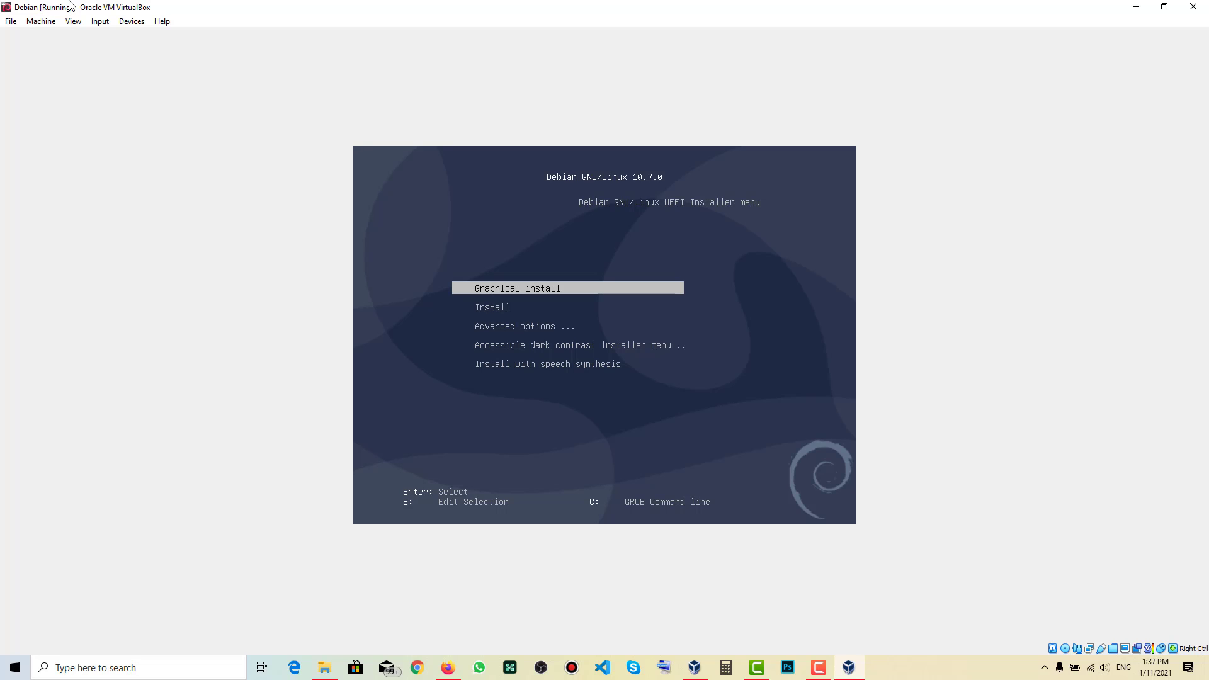
Step: Launch the graphical installation from the Debian UEFI installer menu
{"action": "key", "text": "Down"}
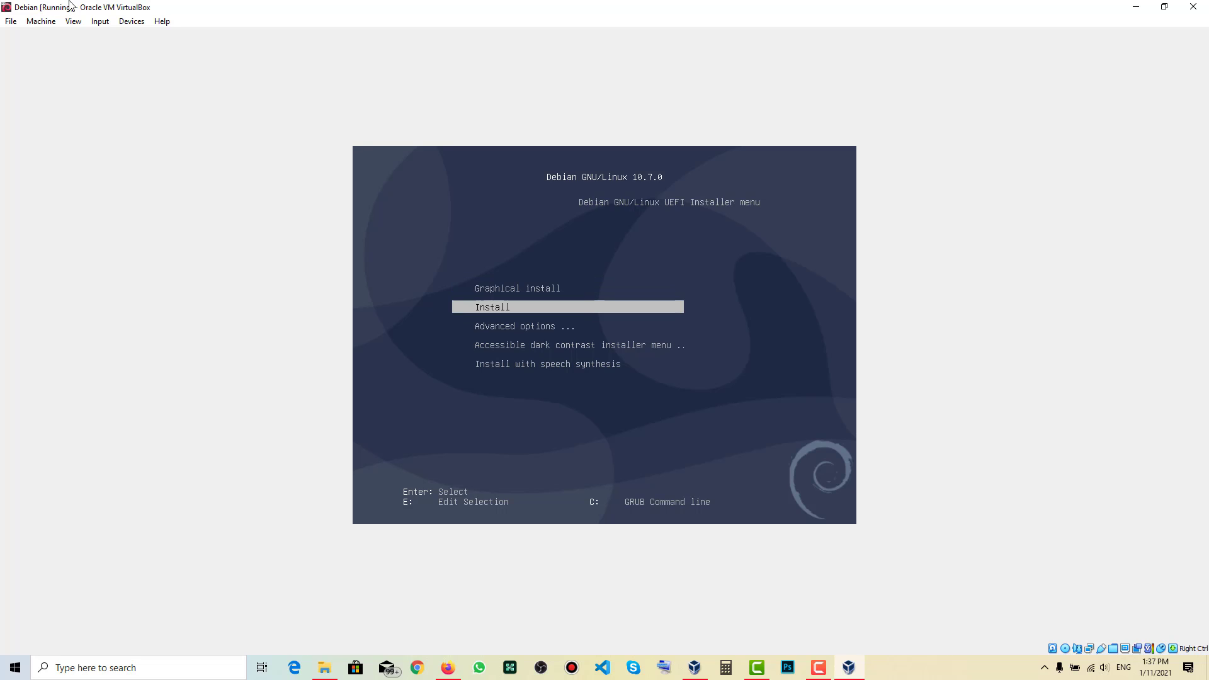
{"action": "key", "text": "Up"}
{"action": "key", "text": "Return"}
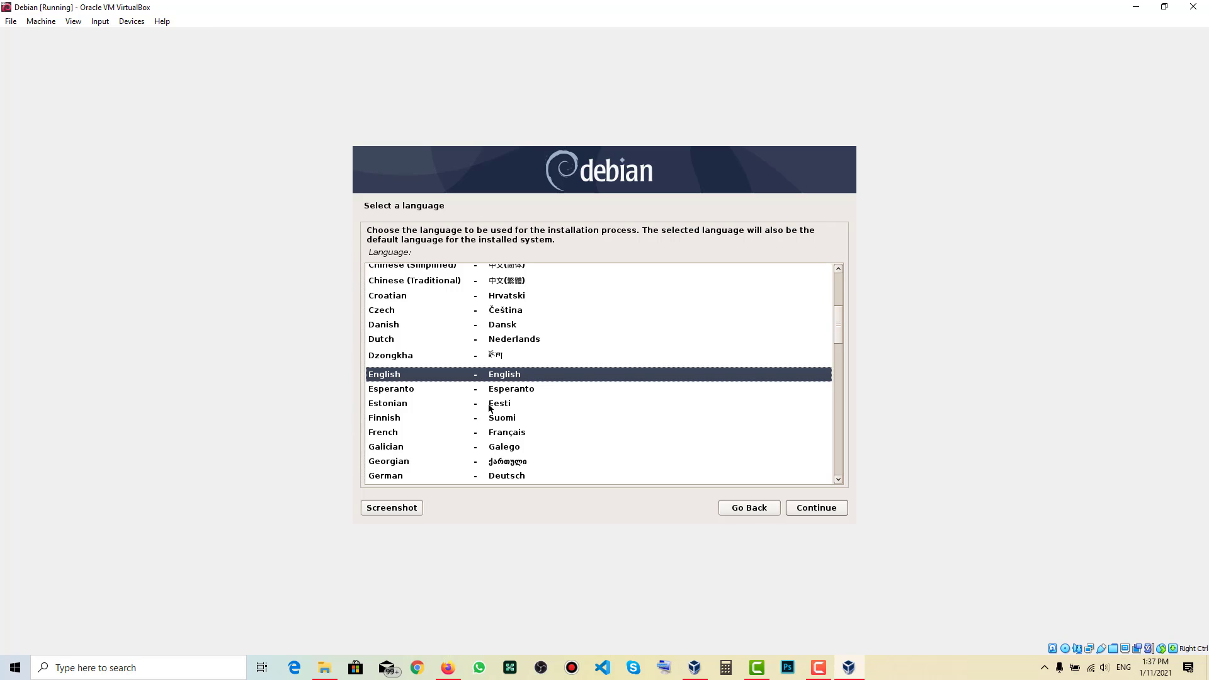
{"action": "left_click", "coordinate": [99, 21]}
{"action": "left_click_drag", "start_coordinate": [124, 7], "coordinate": [712, 8]}
{"action": "left_click_drag", "start_coordinate": [621, 84], "coordinate": [711, 2]}
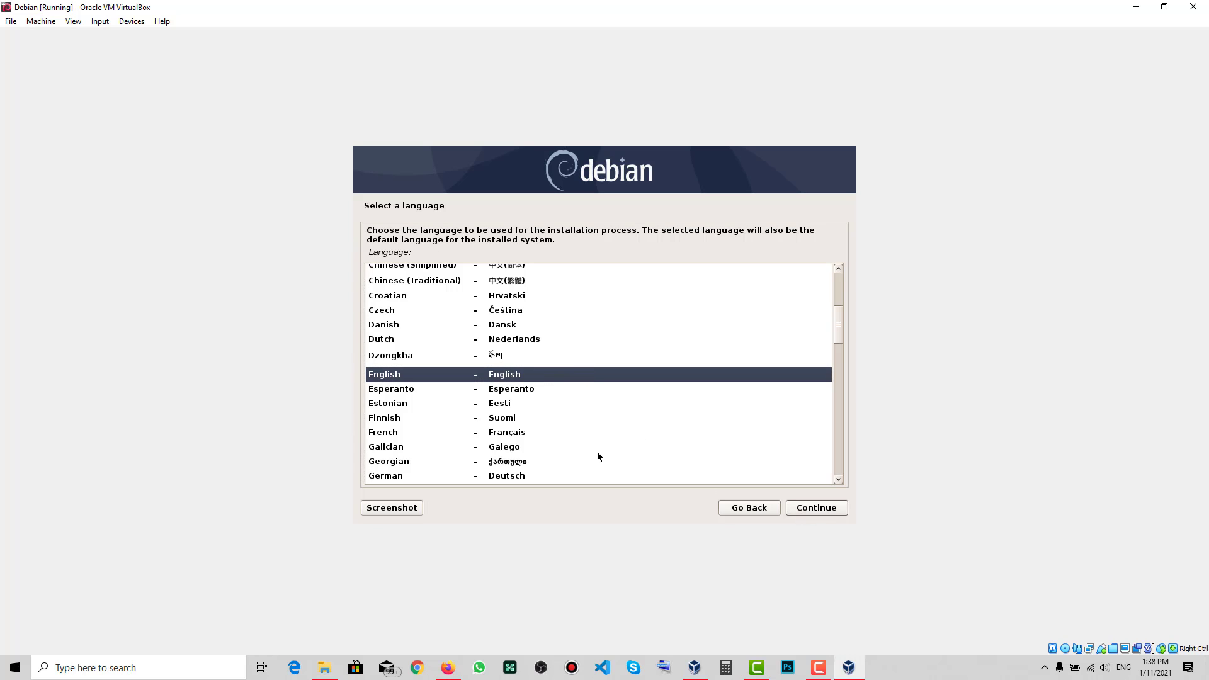
Step: Accept English as the installation language and set the location to other, Asia, Iran, Islamic Republic of
{"action": "left_click", "coordinate": [816, 512]}
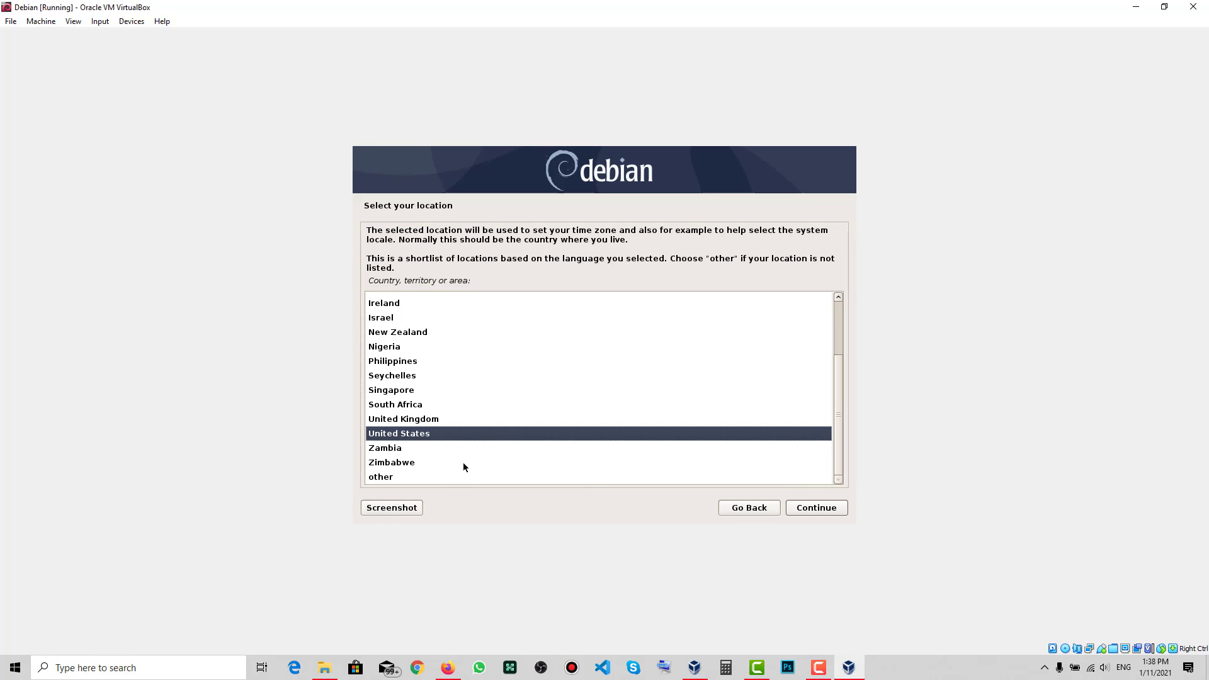
{"action": "left_click", "coordinate": [457, 478]}
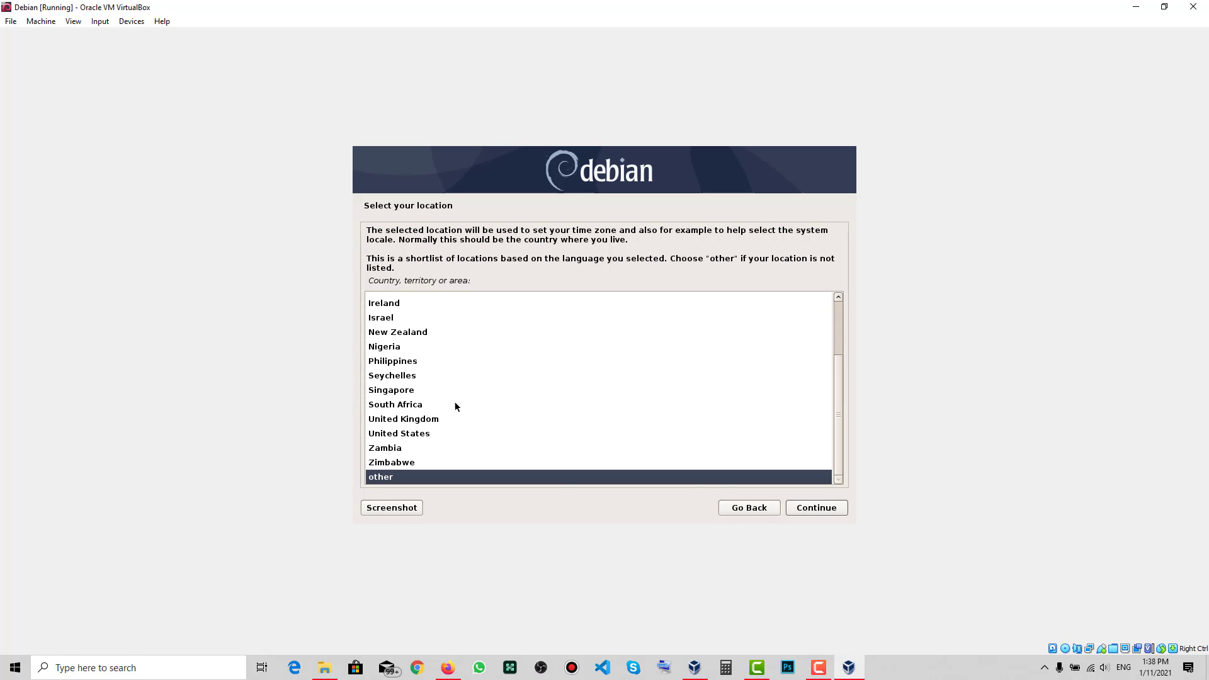
{"action": "left_click", "coordinate": [830, 514]}
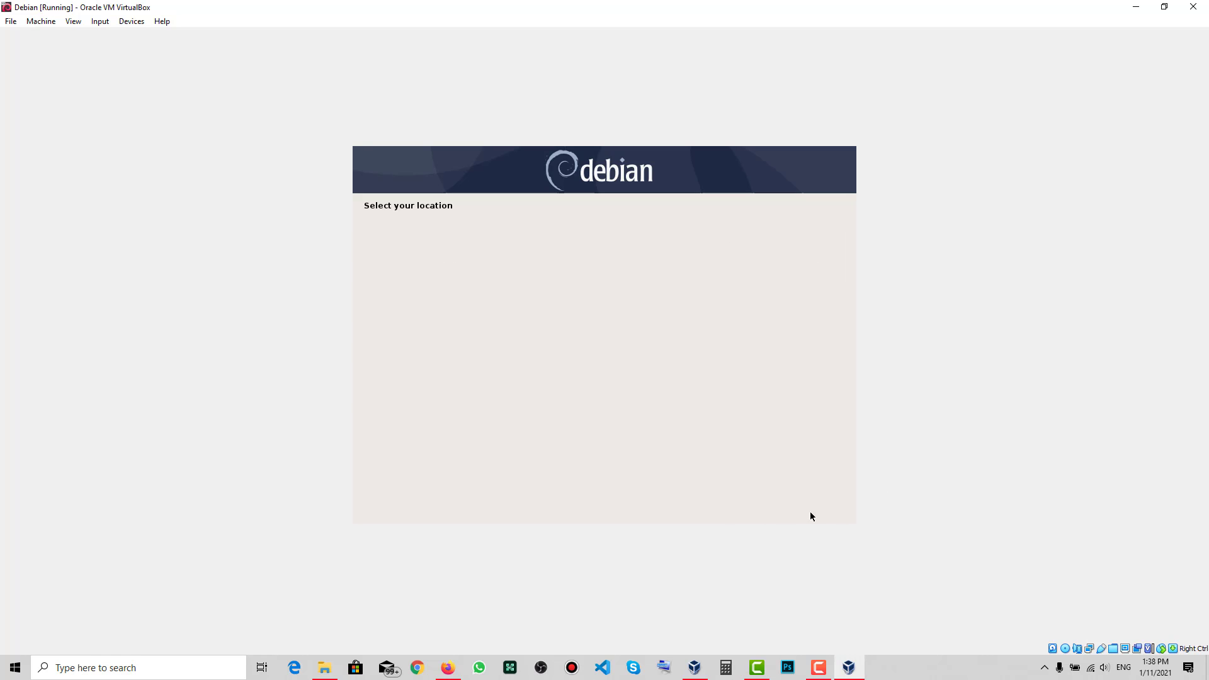
{"action": "left_click", "coordinate": [440, 322]}
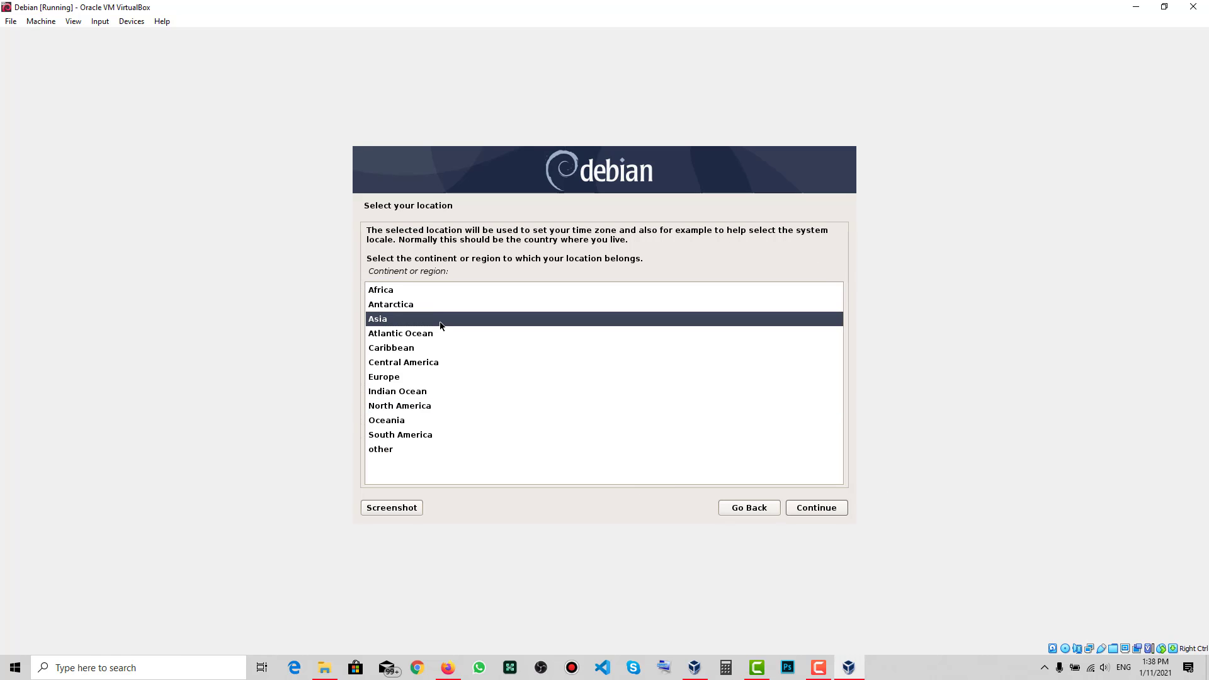
{"action": "left_click", "coordinate": [812, 510]}
{"action": "left_click", "coordinate": [445, 442]}
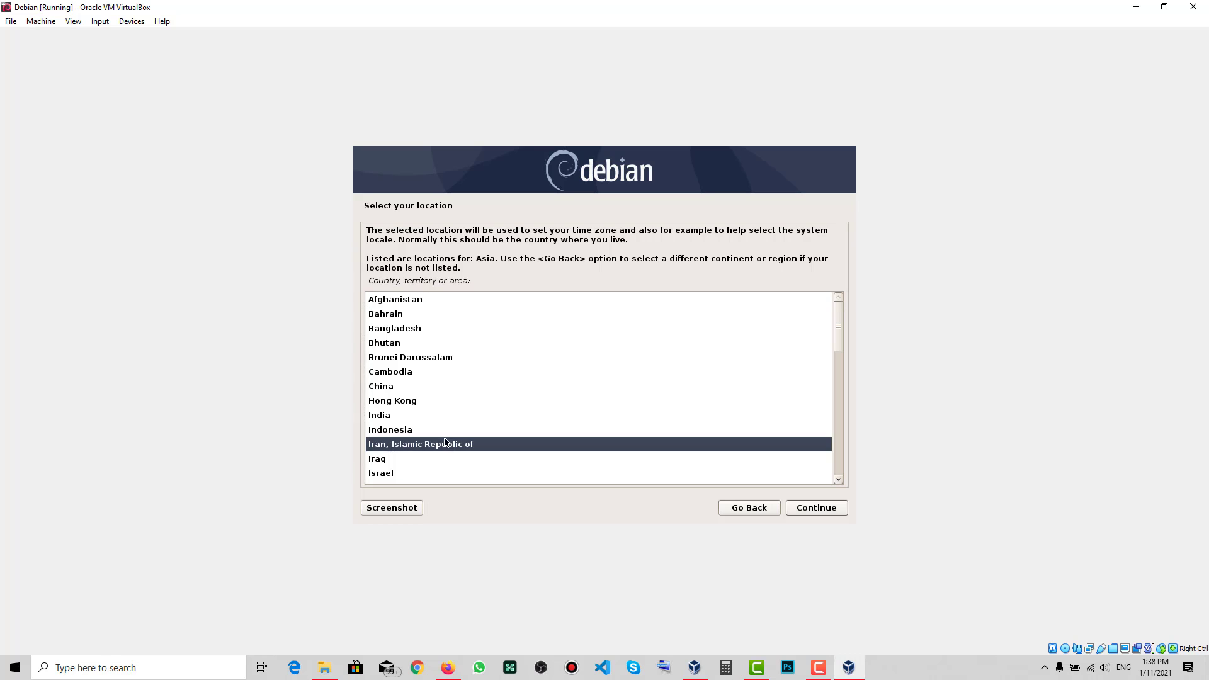
{"action": "left_click", "coordinate": [835, 512]}
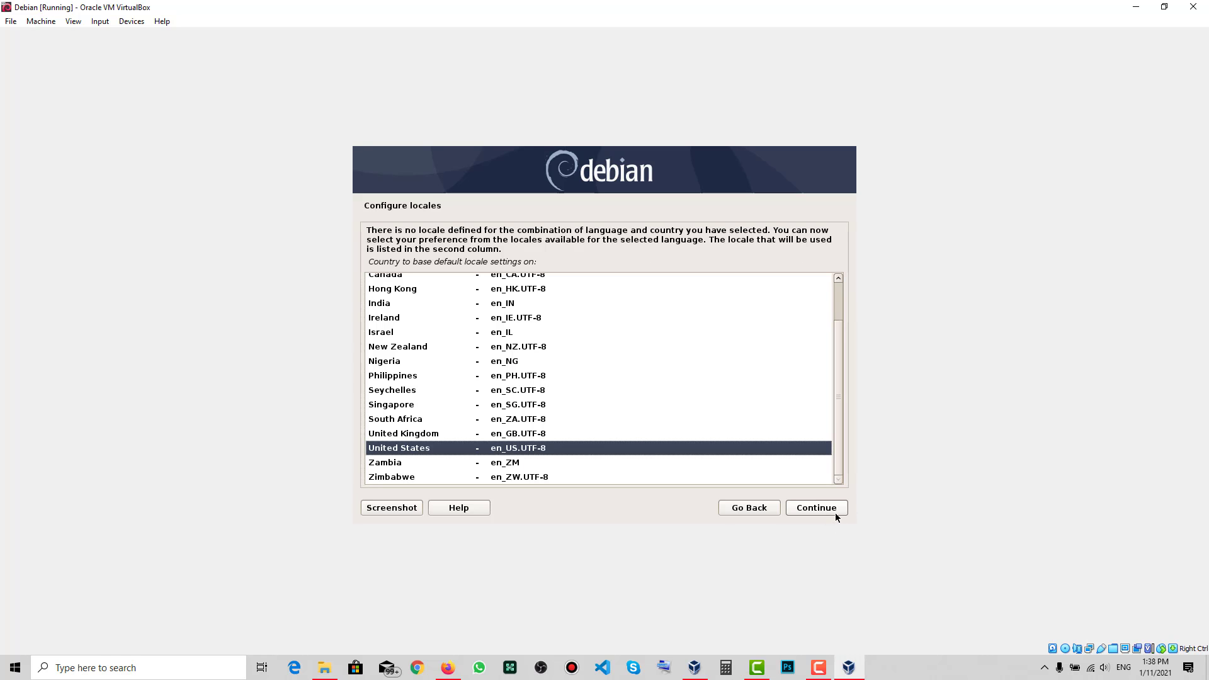
Step: Accept the United States en_US.UTF-8 locale and the American English keymap
{"action": "left_click", "coordinate": [835, 512]}
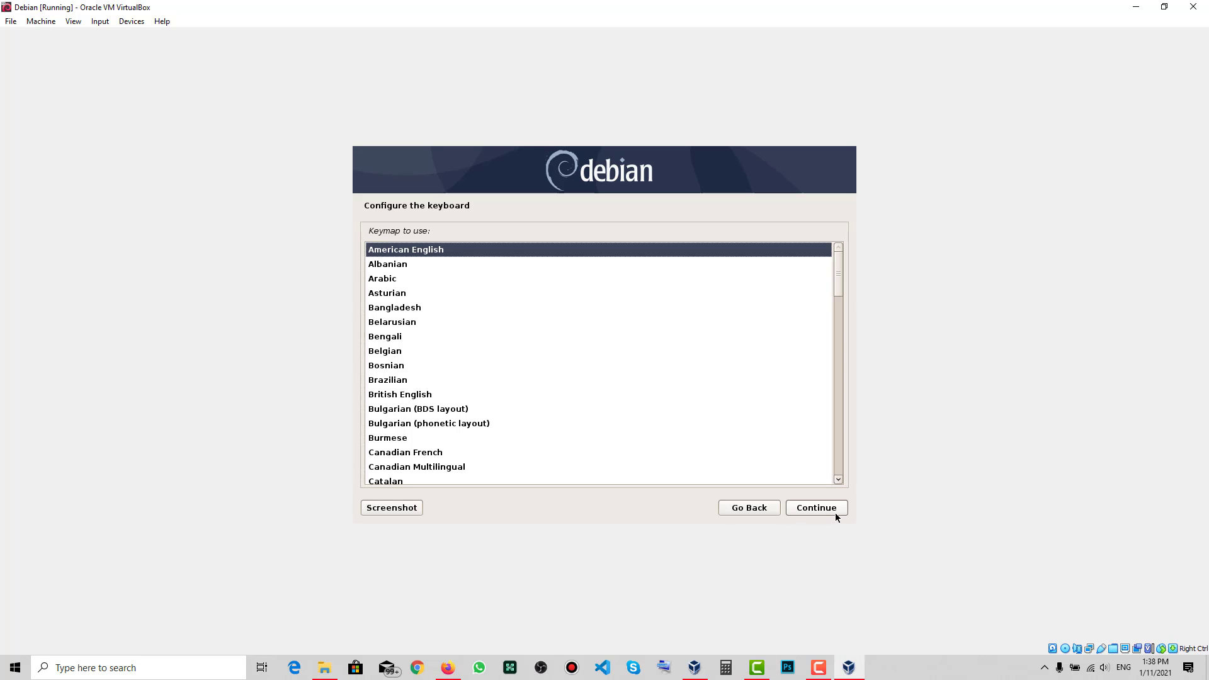
{"action": "left_click", "coordinate": [835, 512]}
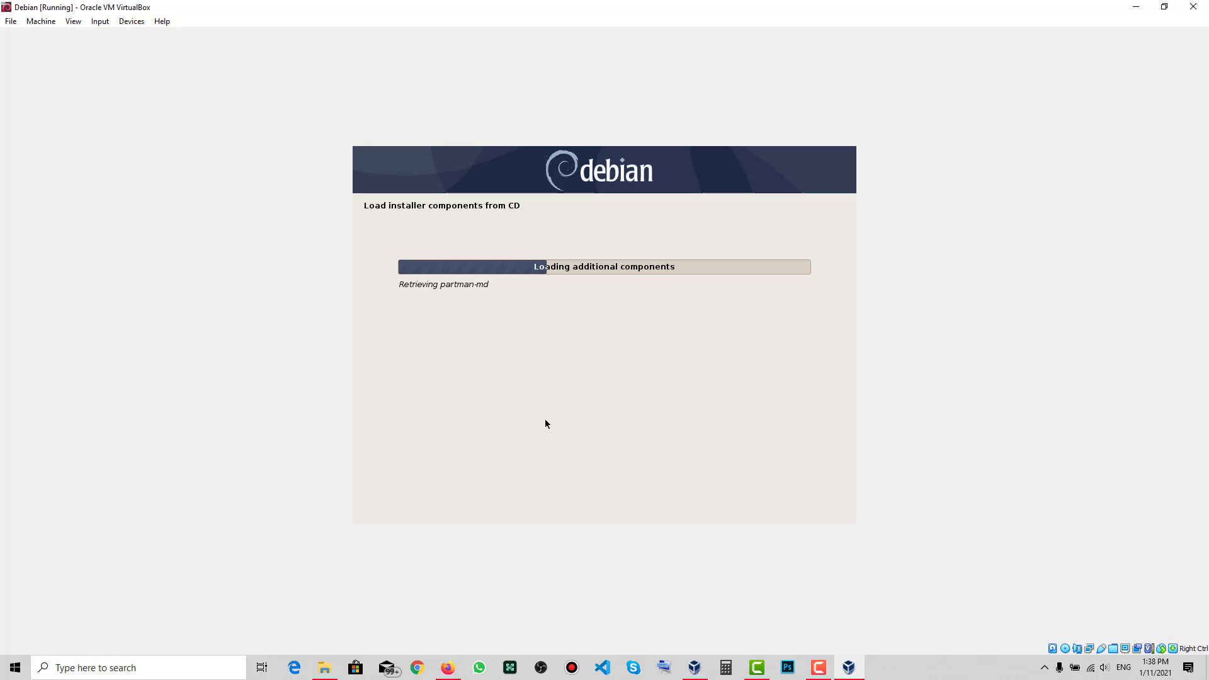
{"action": "left_click", "coordinate": [818, 667]}
{"action": "left_click", "coordinate": [1142, 597]}
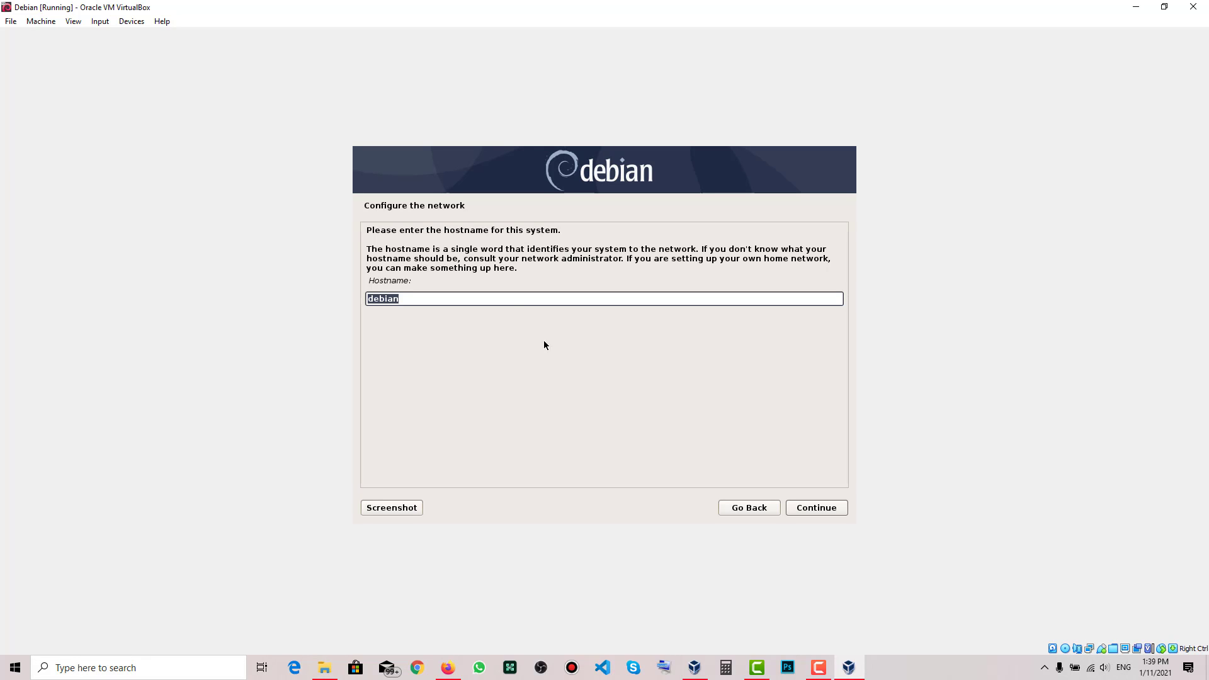
Step: Set the system's hostname to aksf-debian and continue with an empty domain name
{"action": "key", "text": "Left"}
{"action": "type", "text": "asd"}
{"action": "key", "text": "BackSpace"}
{"action": "key", "text": "BackSpace"}
{"action": "type", "text": "ksf-"}
{"action": "triple_click", "coordinate": [395, 296]}
{"action": "left_click", "coordinate": [812, 507]}
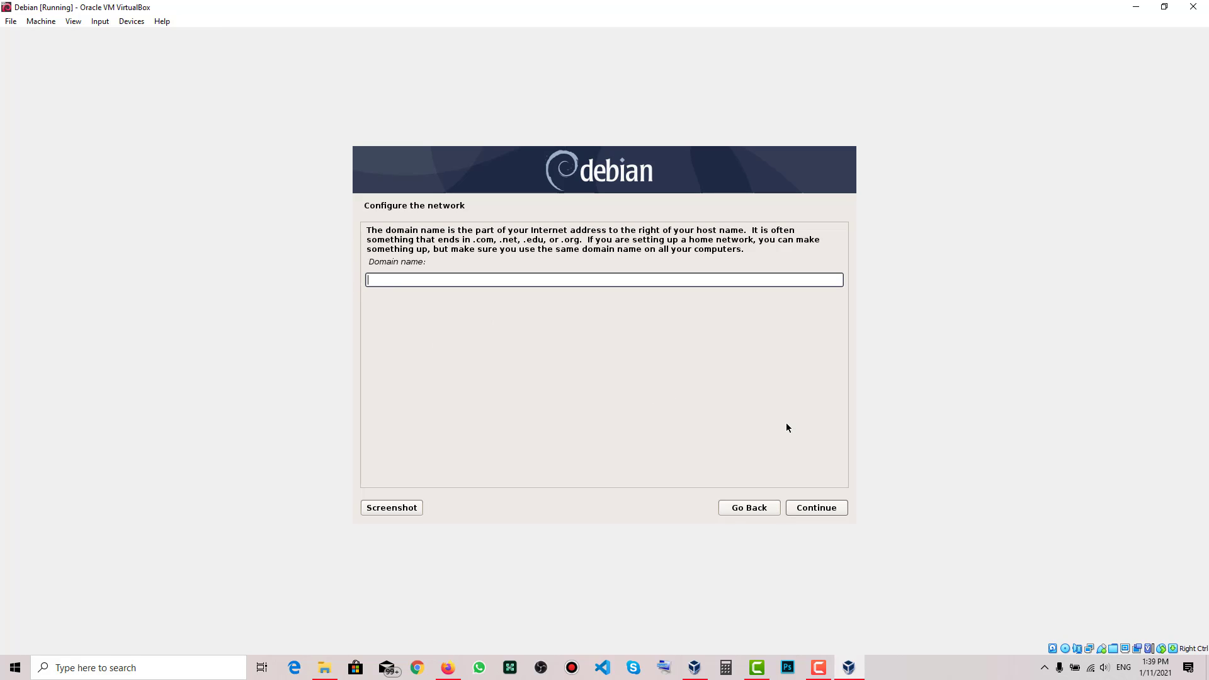
{"action": "left_click", "coordinate": [810, 511]}
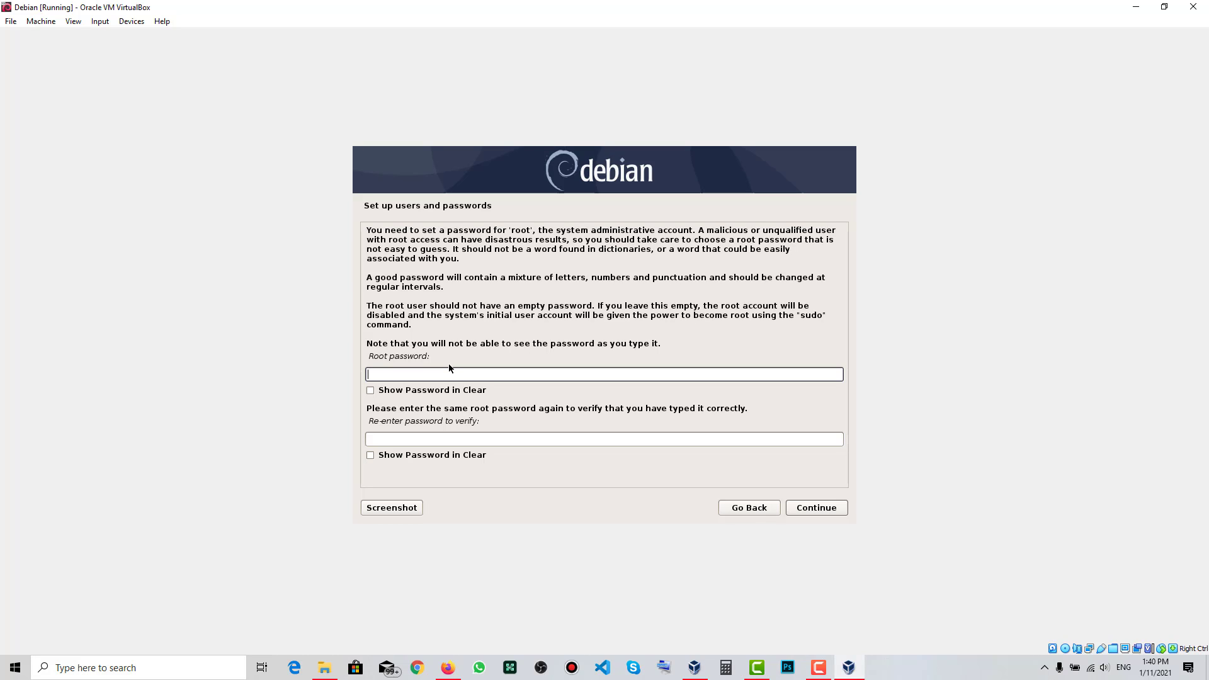
Step: Enter the root password, repeat it for verification, and continue
{"action": "type", "text": "**************"}
{"action": "key", "text": "Tab"}
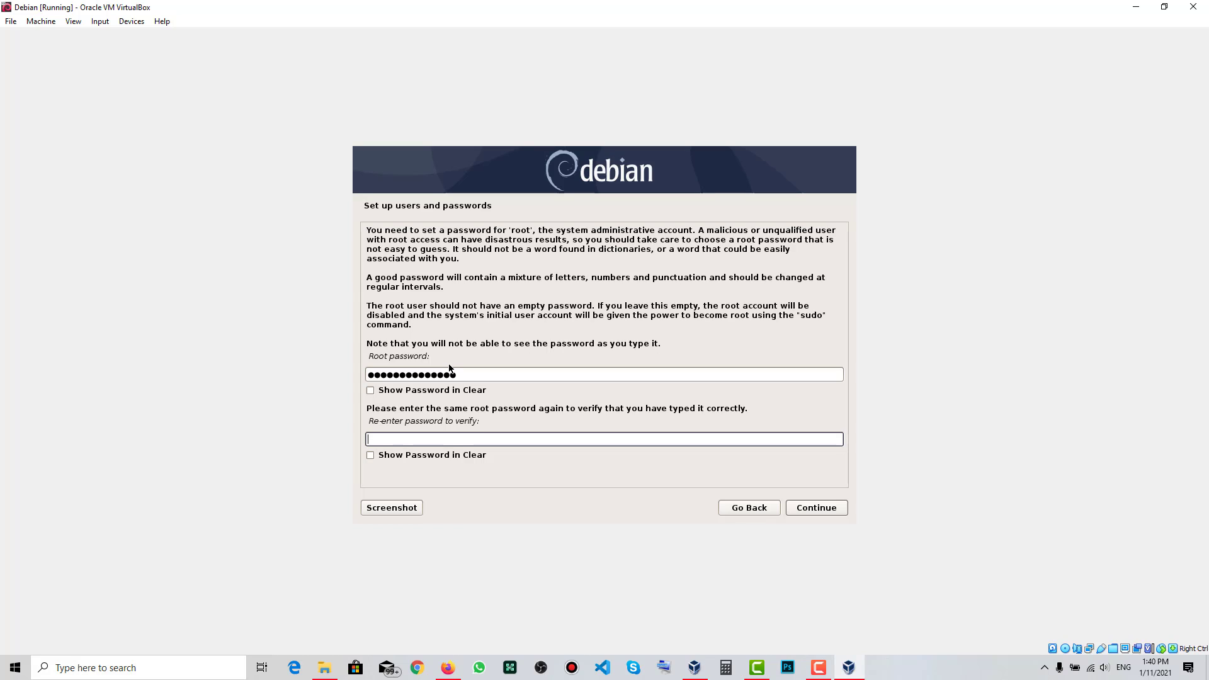
{"action": "type", "text": "●●●●●●●●●●●●●●●"}
{"action": "left_click", "coordinate": [794, 507]}
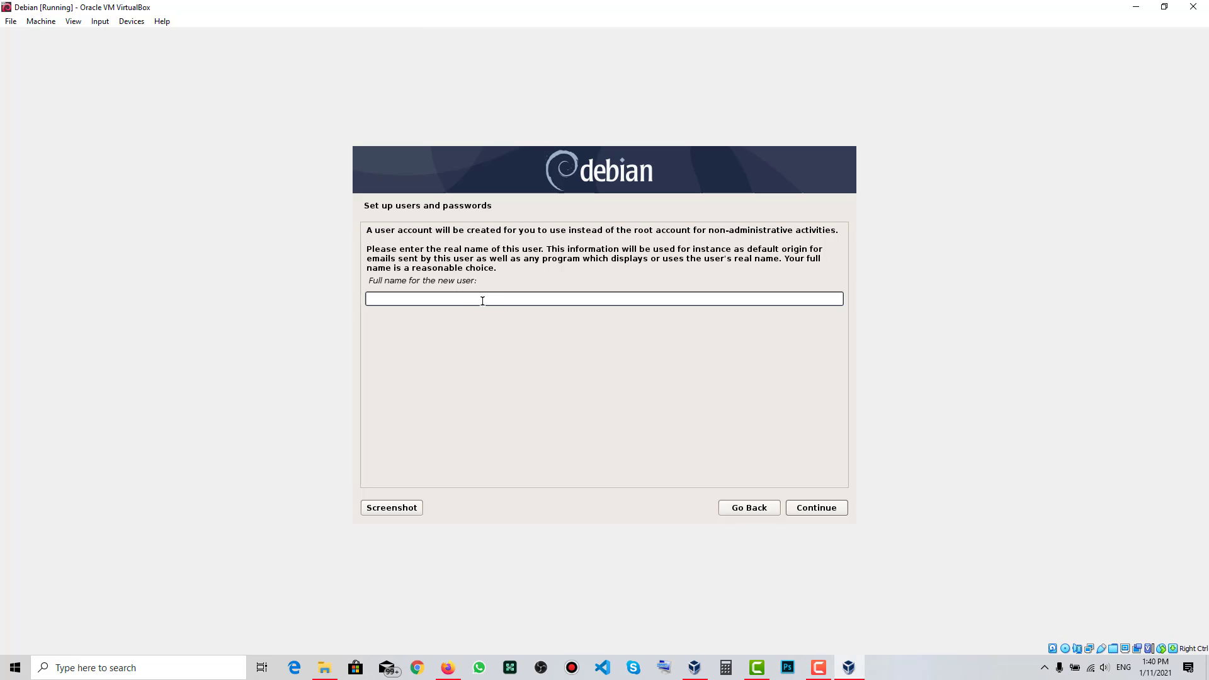
Step: Enter the new user's full name and set the account's username to aksf
{"action": "type", "text": "AK'sF"}
{"action": "left_click", "coordinate": [815, 507]}
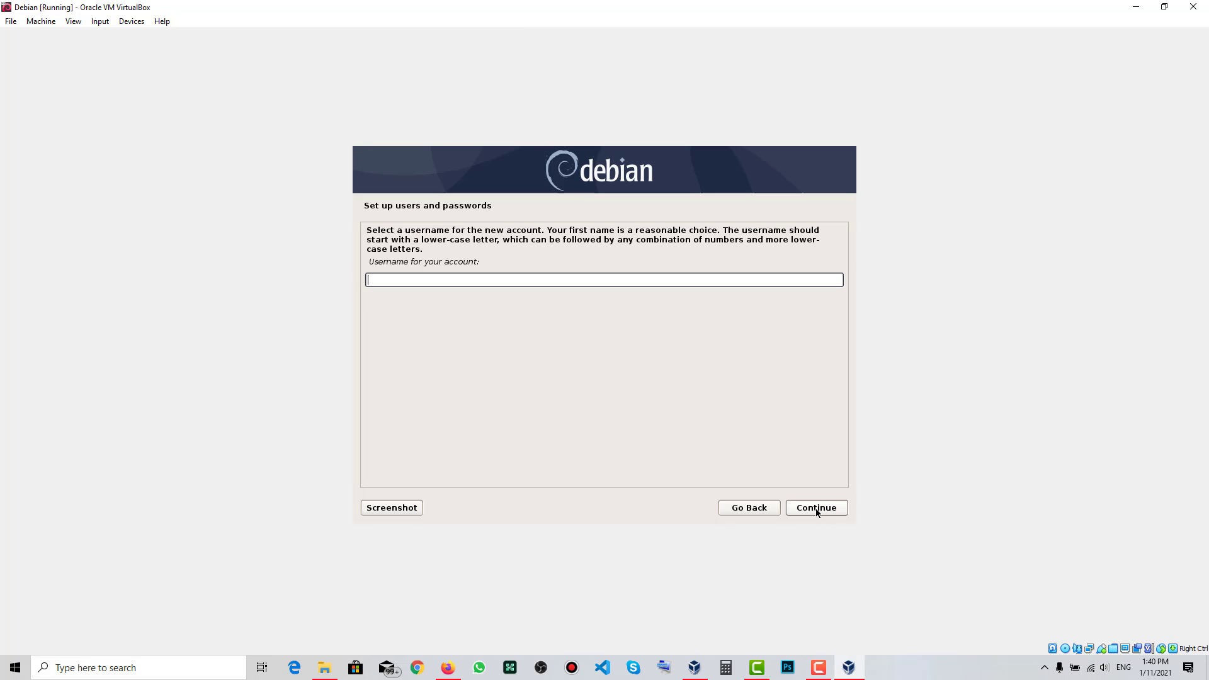
{"action": "type", "text": "aksf"}
{"action": "left_click", "coordinate": [803, 511]}
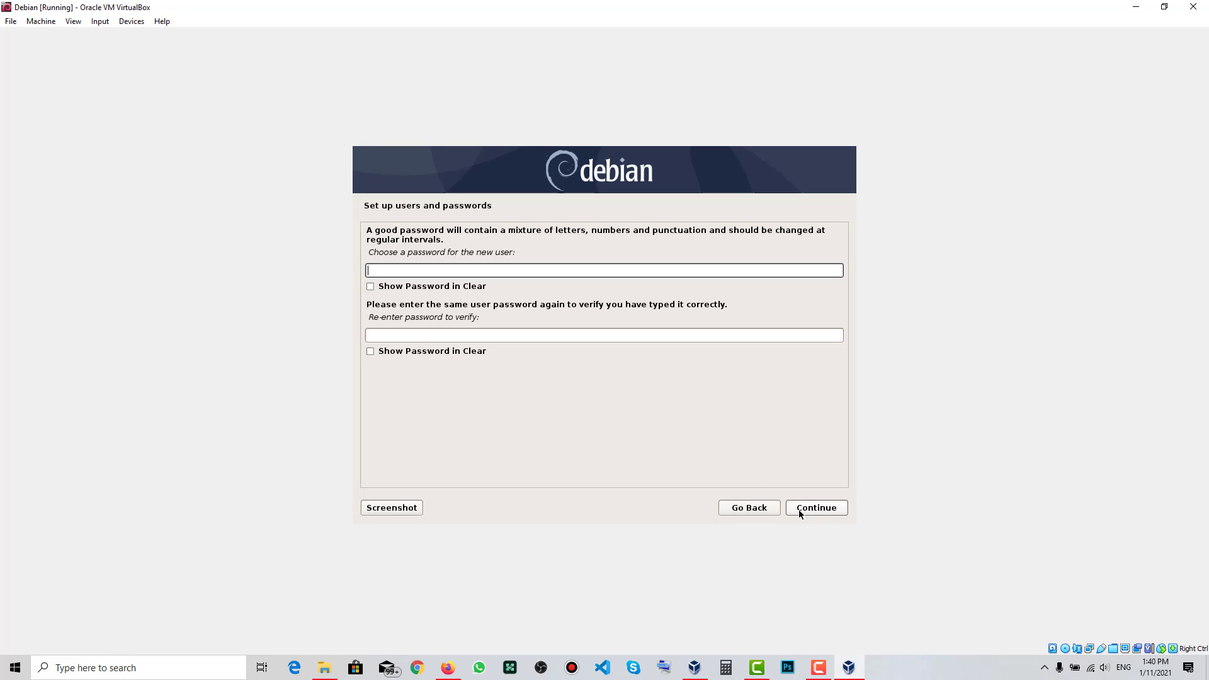
Step: Enter the new user's password, repeat it for verification, and continue
{"action": "type", "text": "••••••••••••••"}
{"action": "double_click", "coordinate": [483, 252]}
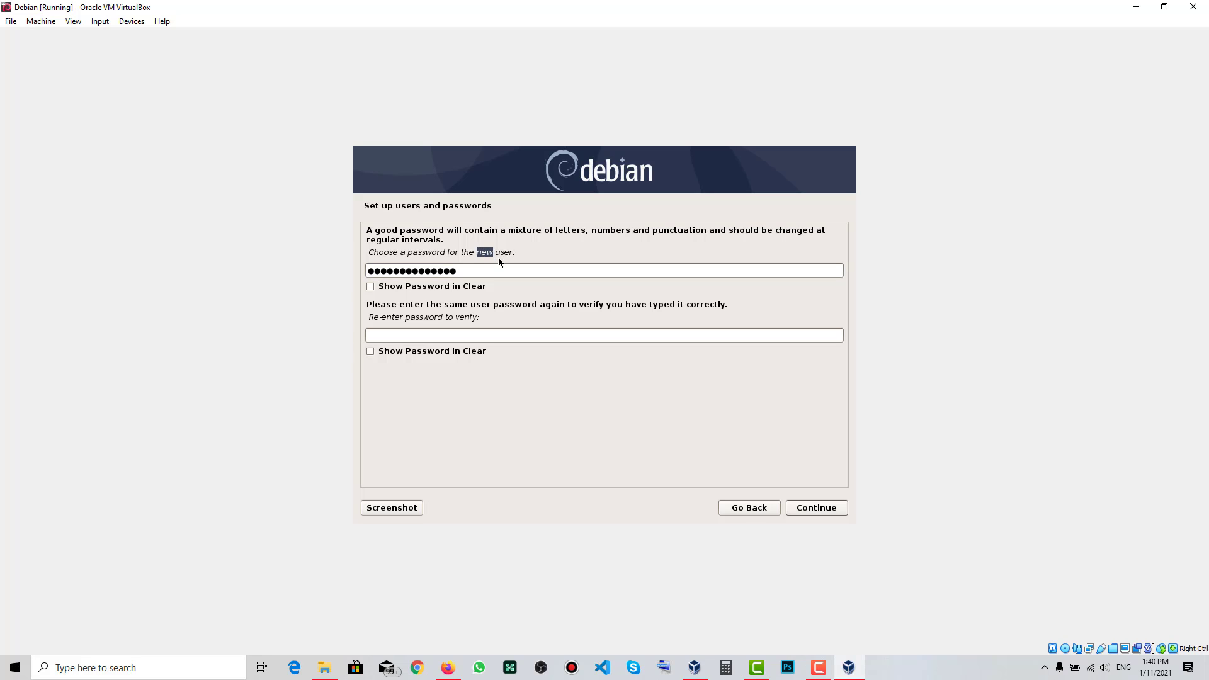
{"action": "left_click", "coordinate": [435, 255]}
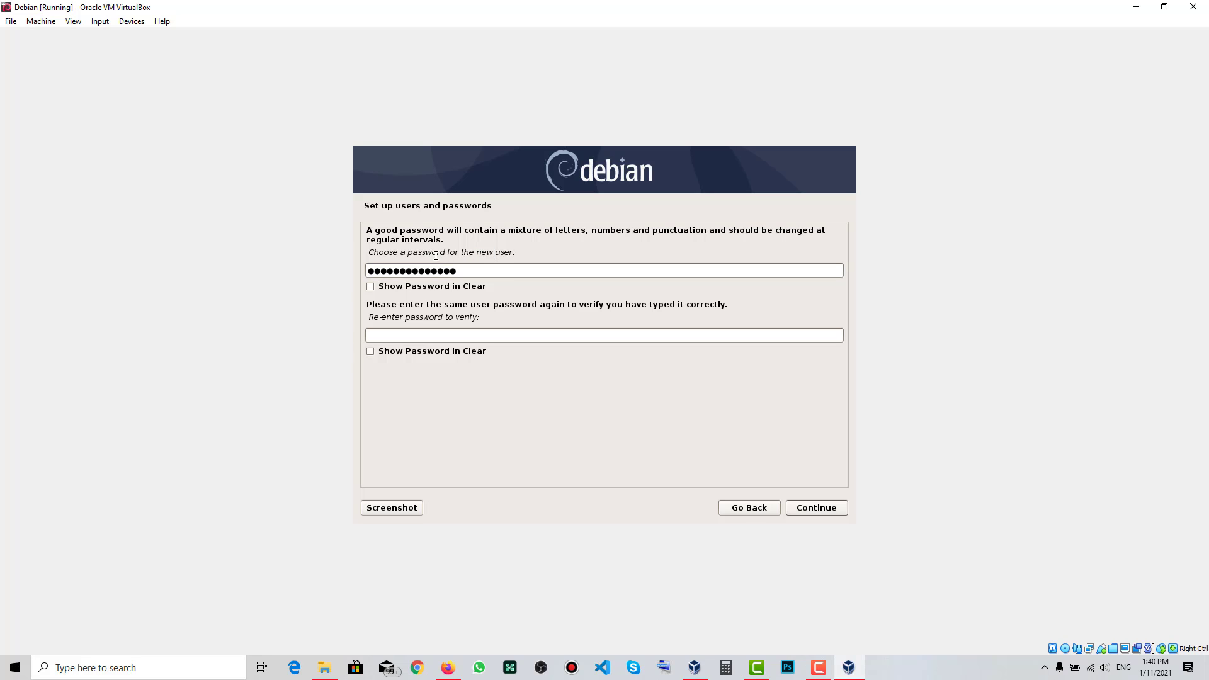
{"action": "left_click", "coordinate": [434, 333]}
{"action": "type", "text": "•••••••"}
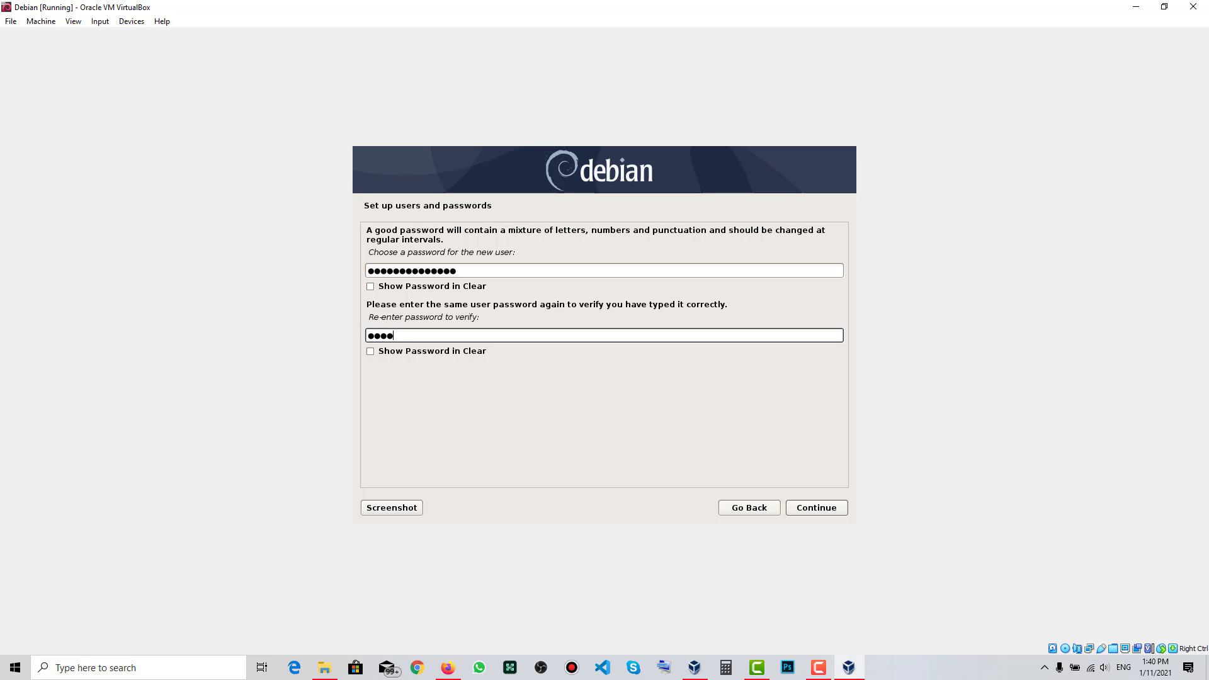
{"action": "type", "text": "•••••••"}
{"action": "left_click", "coordinate": [832, 508]}
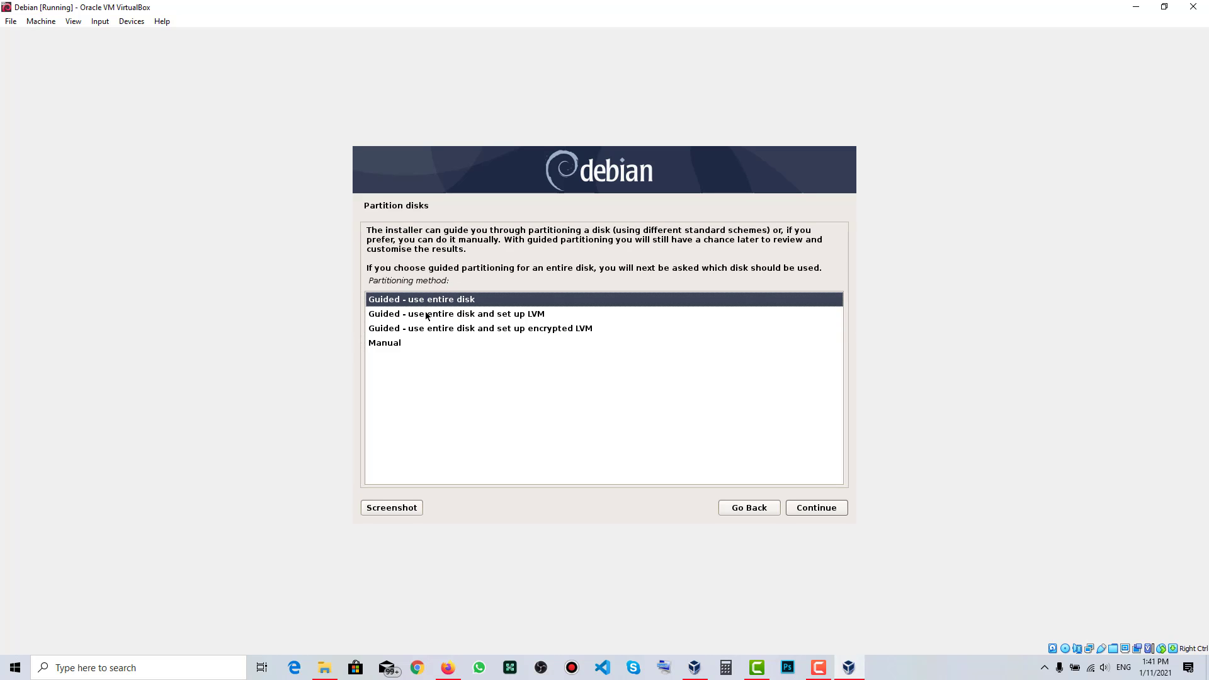
Step: Choose manual partitioning and create a new empty partition table on the sda VBOX HARDDISK
{"action": "left_click", "coordinate": [409, 348]}
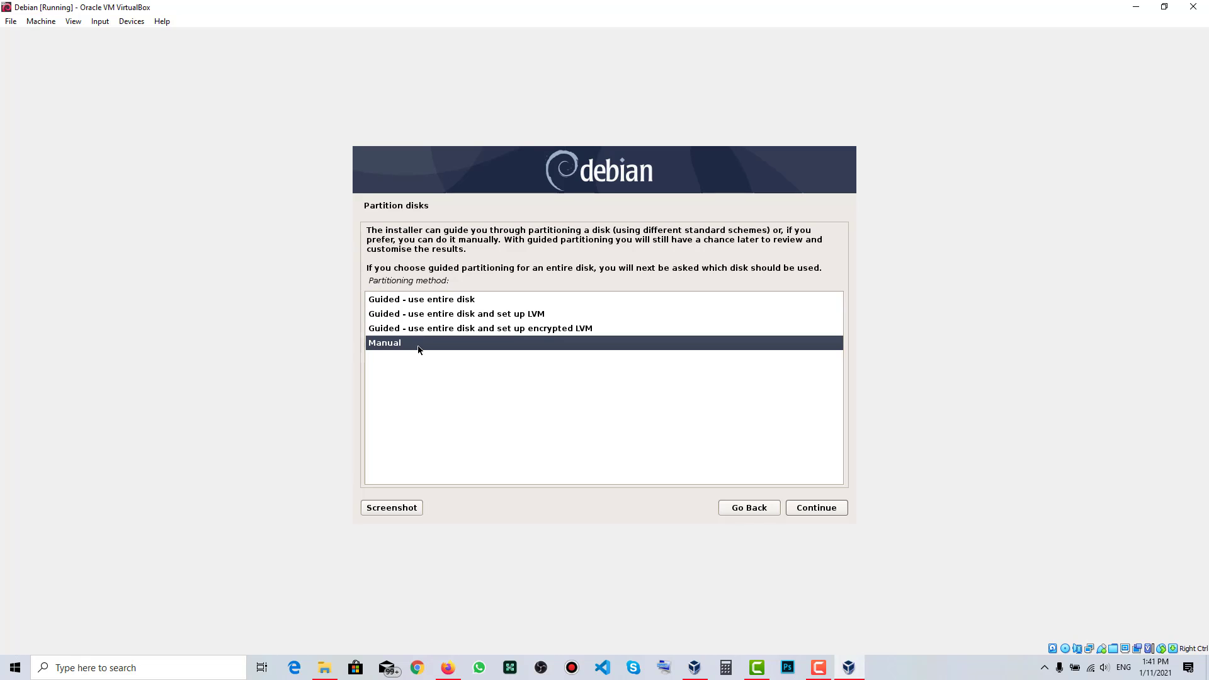
{"action": "left_click", "coordinate": [812, 509]}
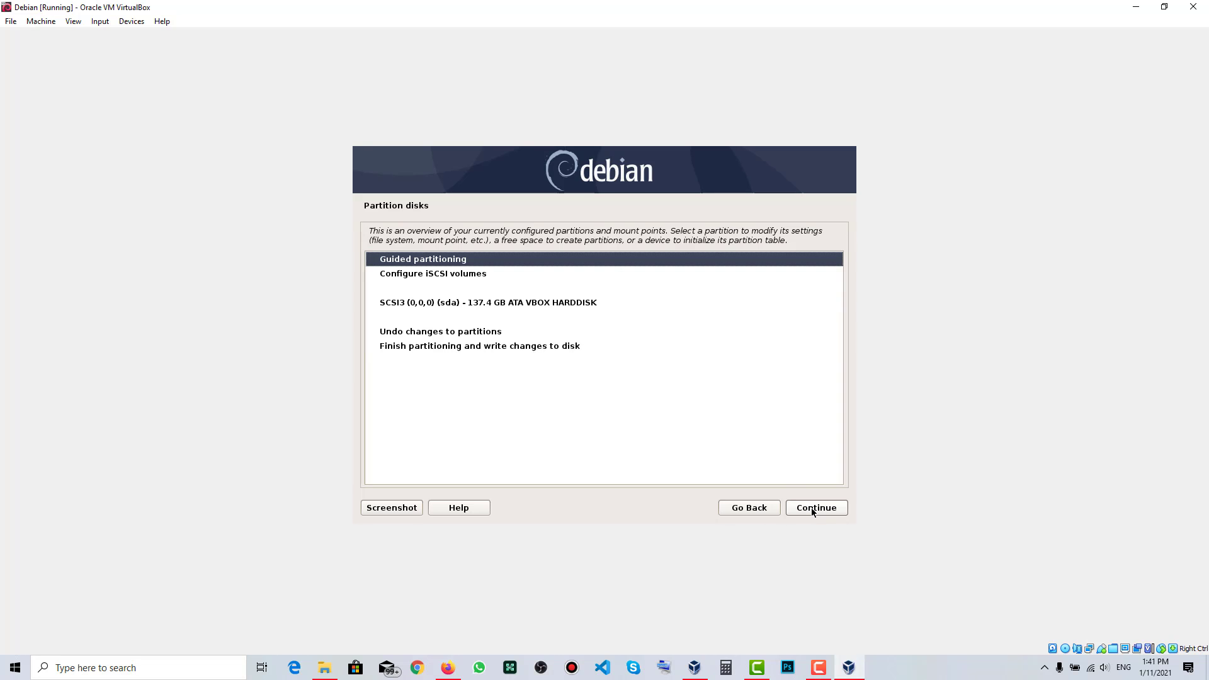
{"action": "left_click", "coordinate": [498, 306]}
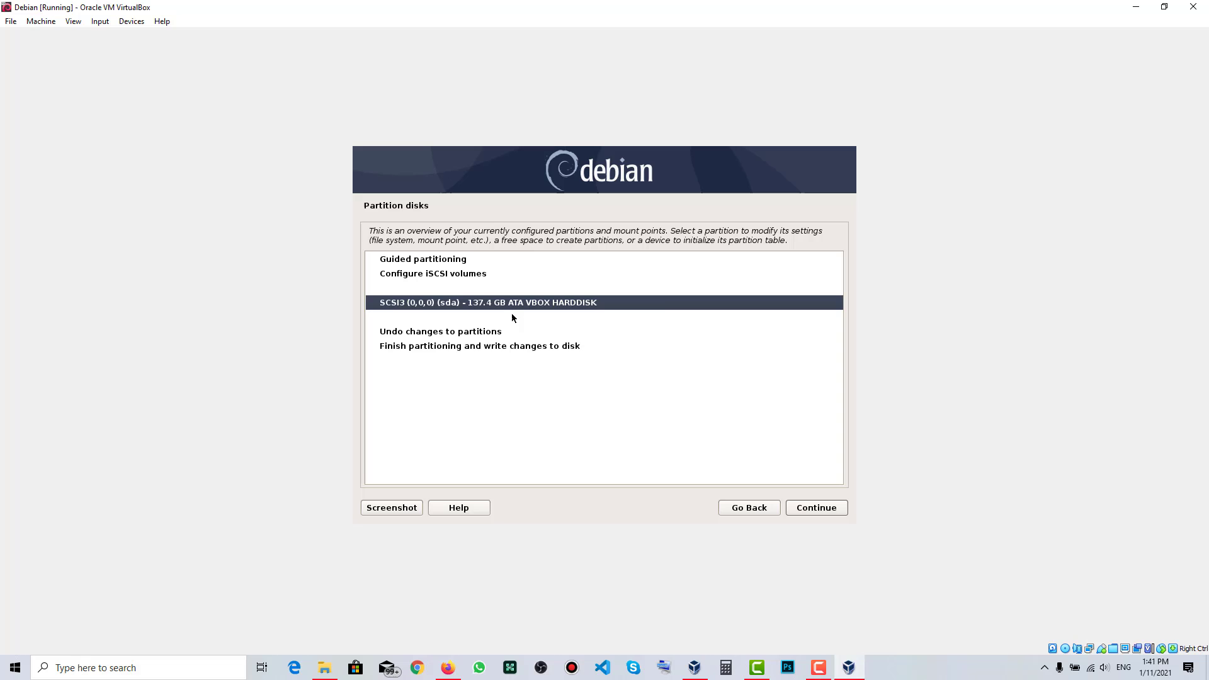
{"action": "left_click", "coordinate": [818, 508]}
{"action": "left_click", "coordinate": [382, 305]}
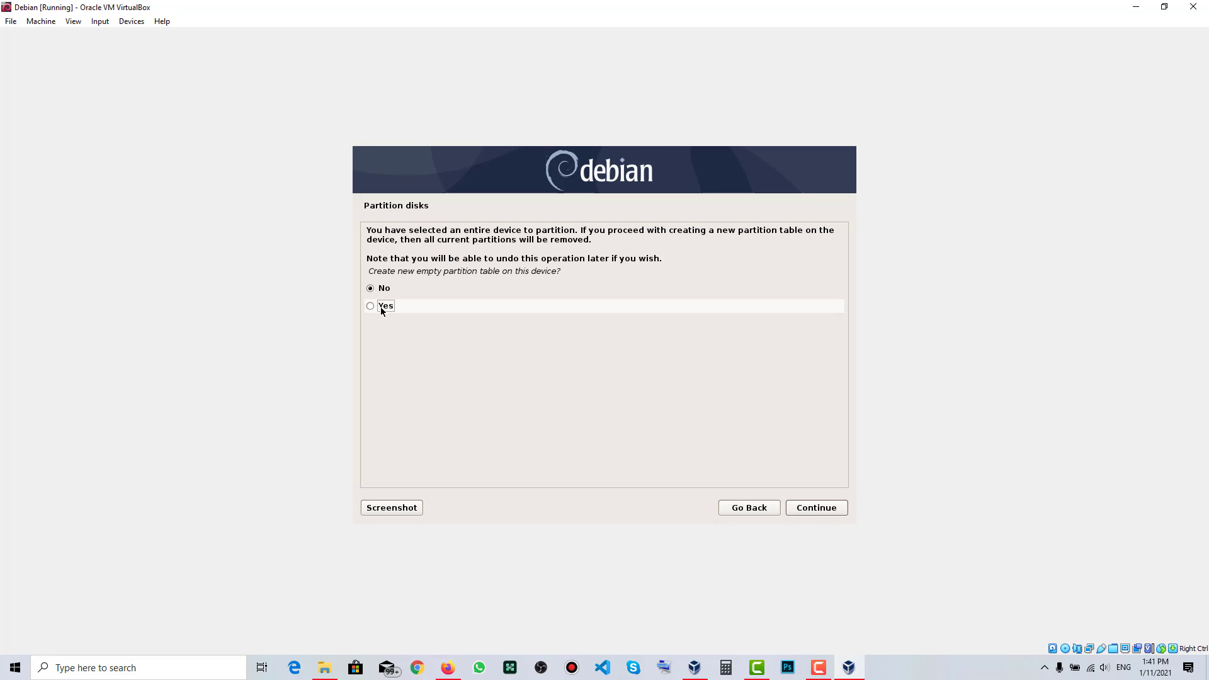
{"action": "left_click", "coordinate": [835, 507]}
Step: Create a new 2.4 GB partition at the beginning of the sda disk's free space
{"action": "left_click", "coordinate": [484, 360]}
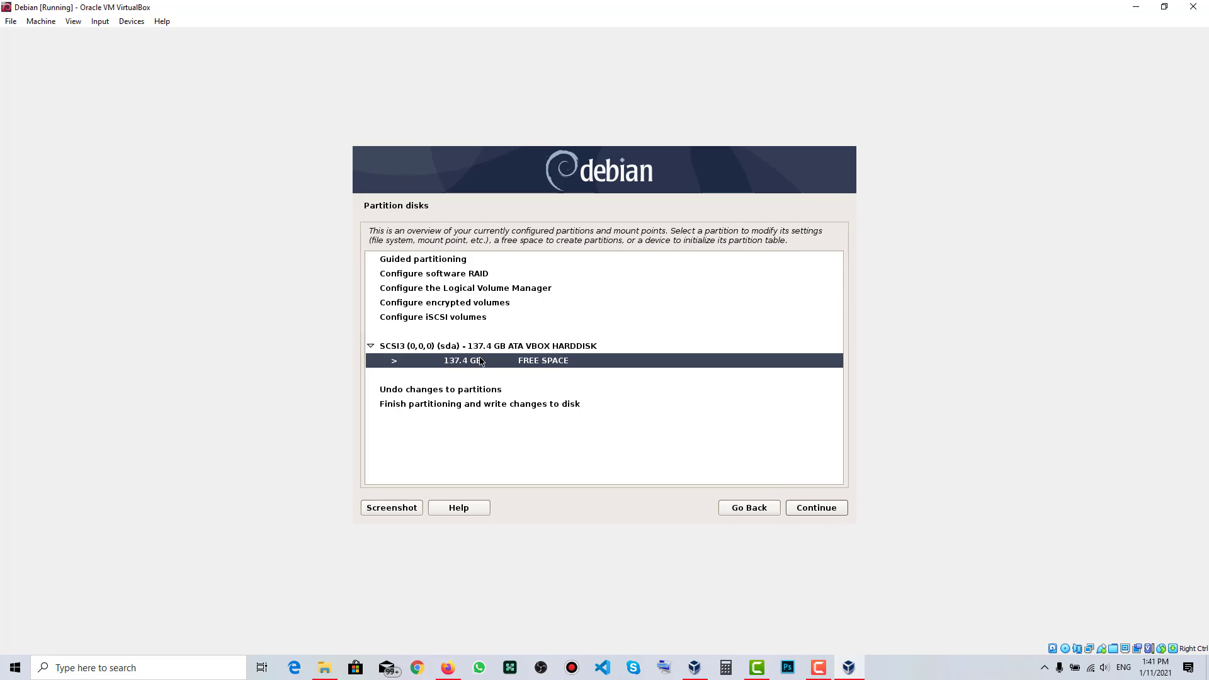
{"action": "left_click", "coordinate": [830, 512]}
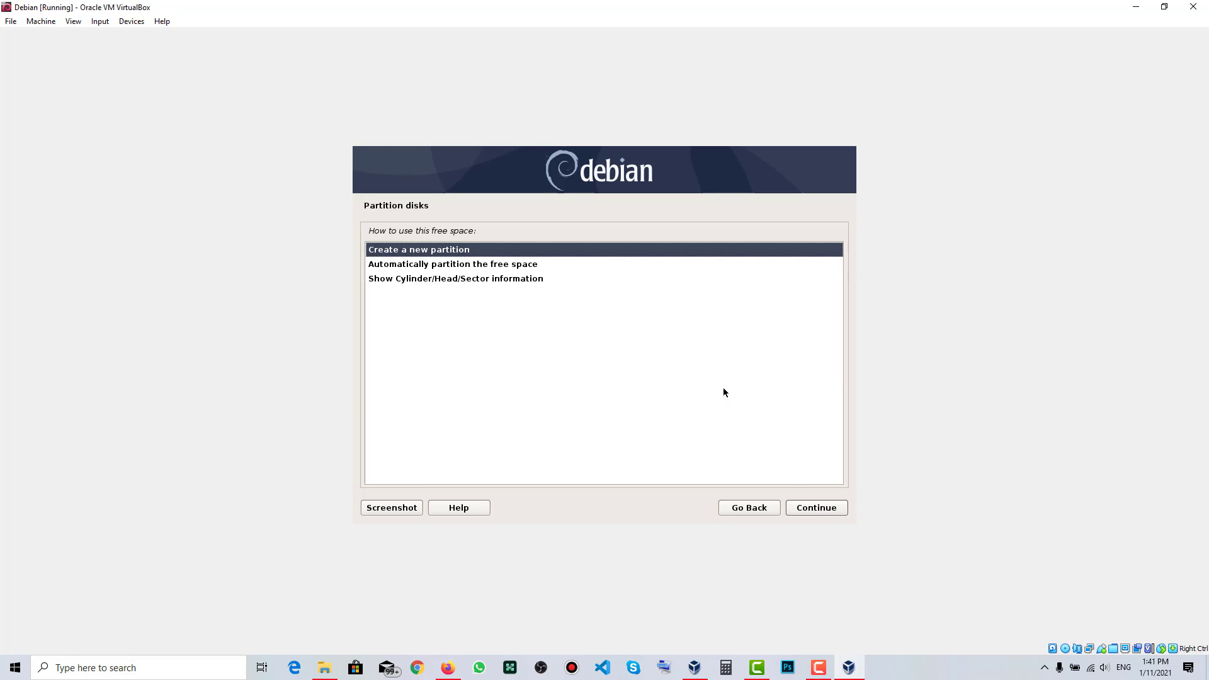
{"action": "left_click", "coordinate": [804, 504]}
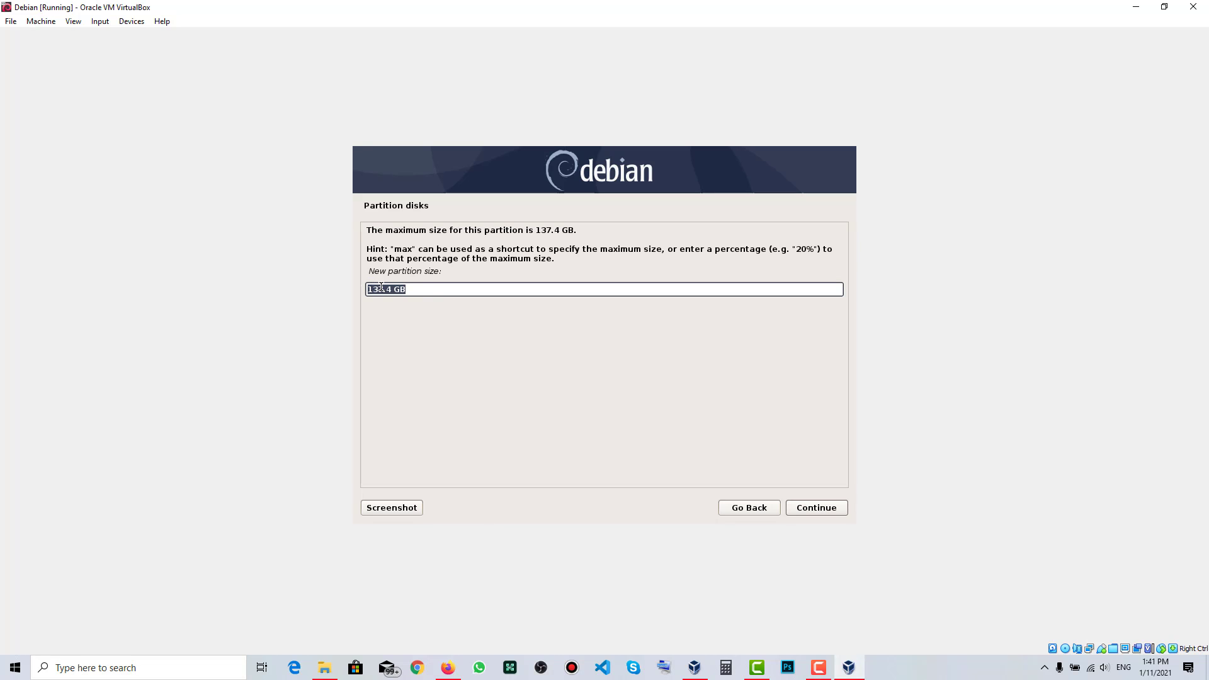
{"action": "left_click", "coordinate": [382, 289]}
{"action": "left_click_drag", "start_coordinate": [382, 289], "coordinate": [362, 293]}
{"action": "type", "text": "2"}
{"action": "double_click", "coordinate": [377, 290]}
{"action": "double_click", "coordinate": [383, 293]}
{"action": "triple_click", "coordinate": [383, 292]}
{"action": "left_click", "coordinate": [812, 507]}
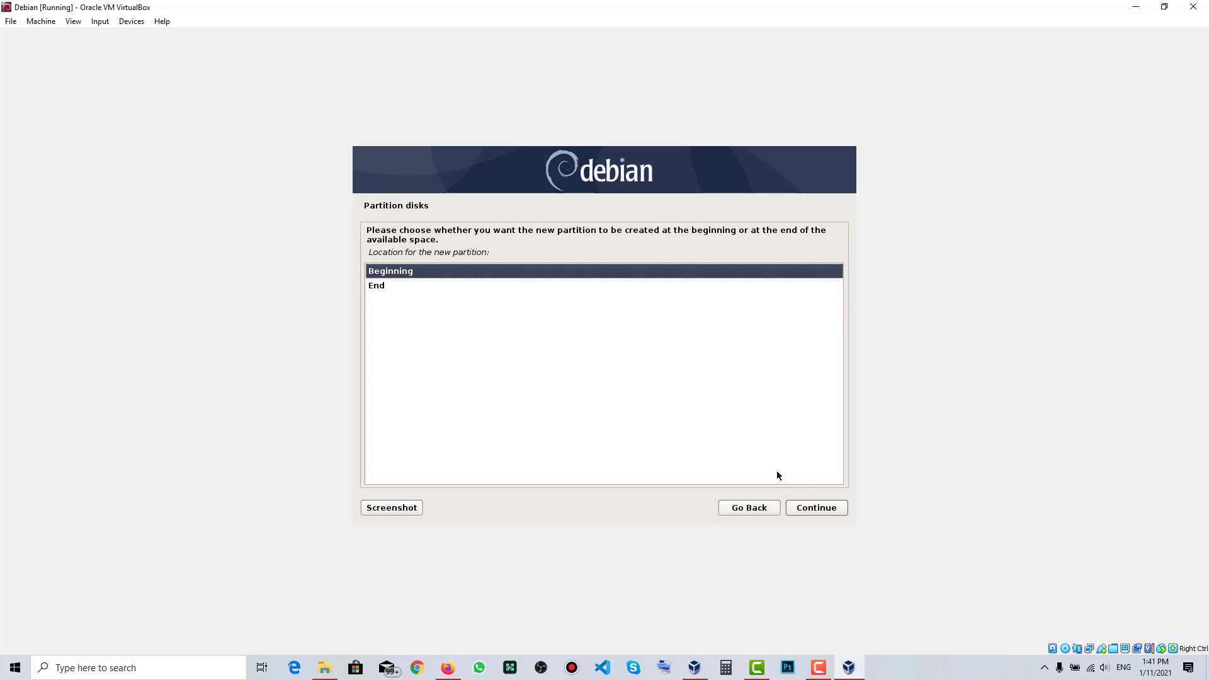
{"action": "left_click", "coordinate": [806, 506]}
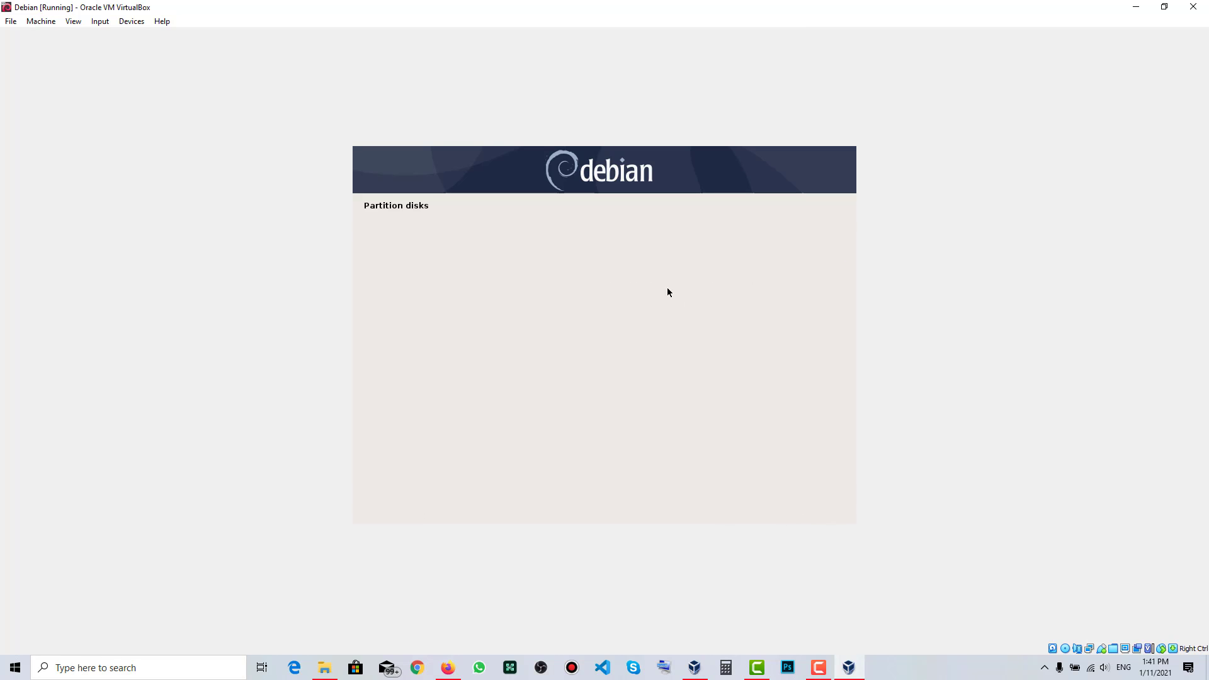
Step: Set the new partition's use to EFI System Partition and finish setting it up
{"action": "left_click", "coordinate": [525, 278]}
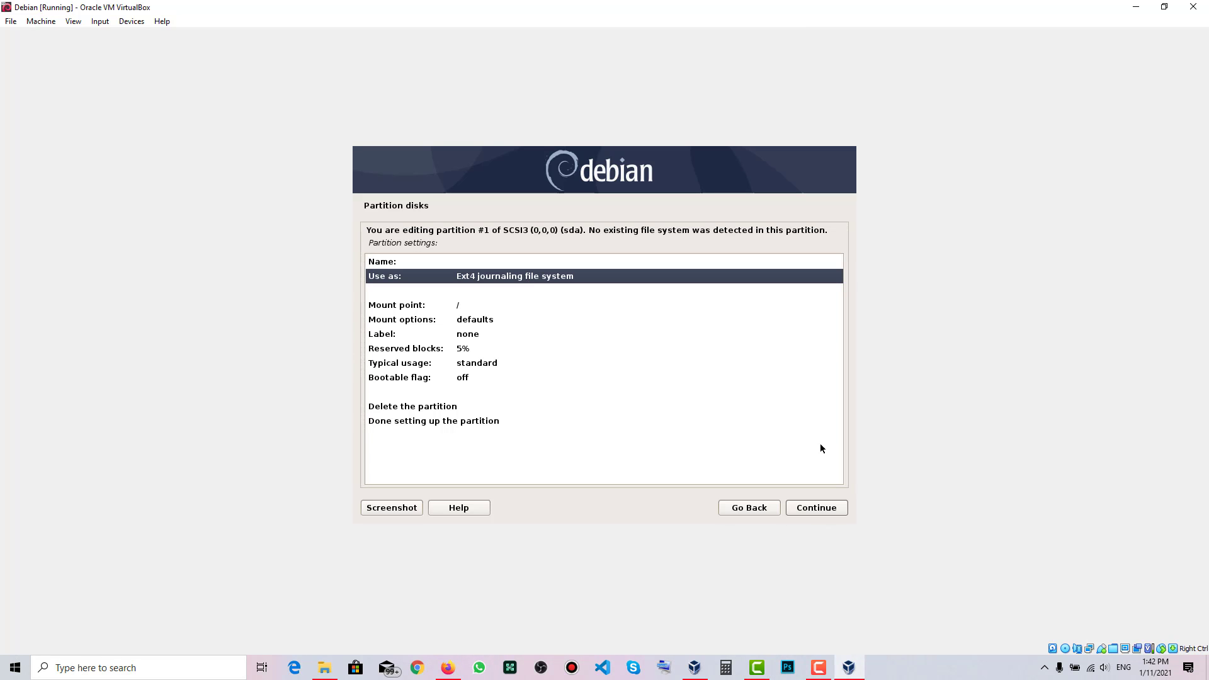
{"action": "left_click", "coordinate": [836, 509]}
{"action": "left_click", "coordinate": [473, 395]}
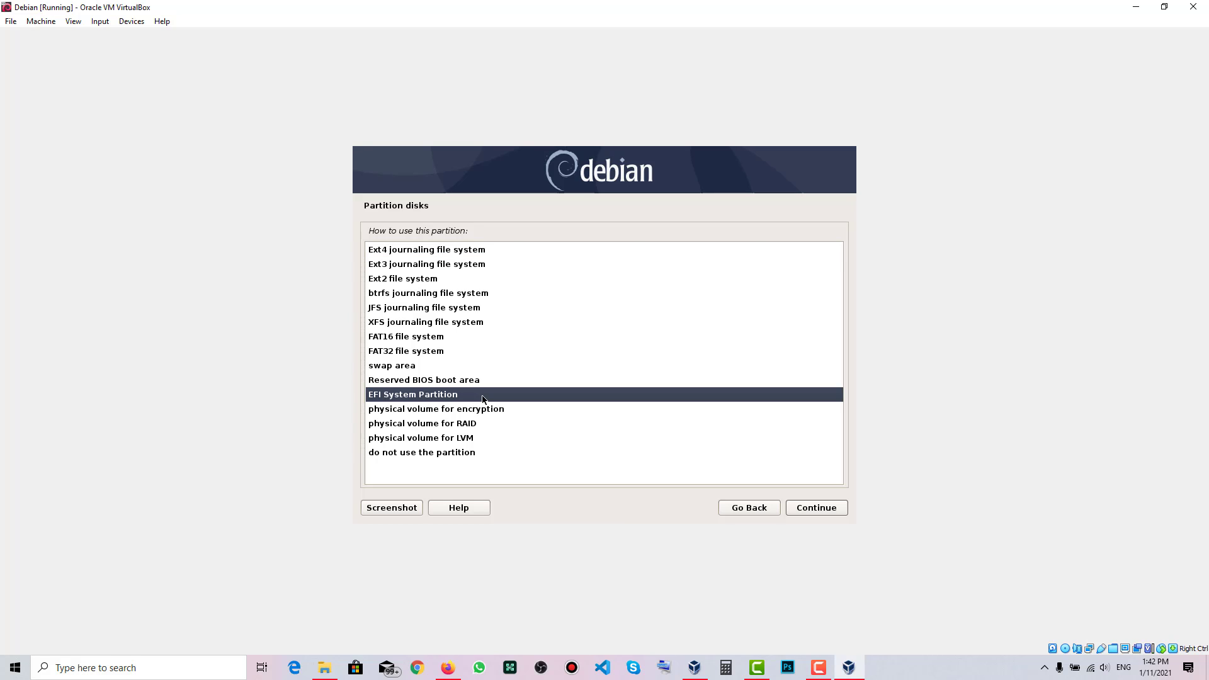
{"action": "left_click", "coordinate": [812, 507]}
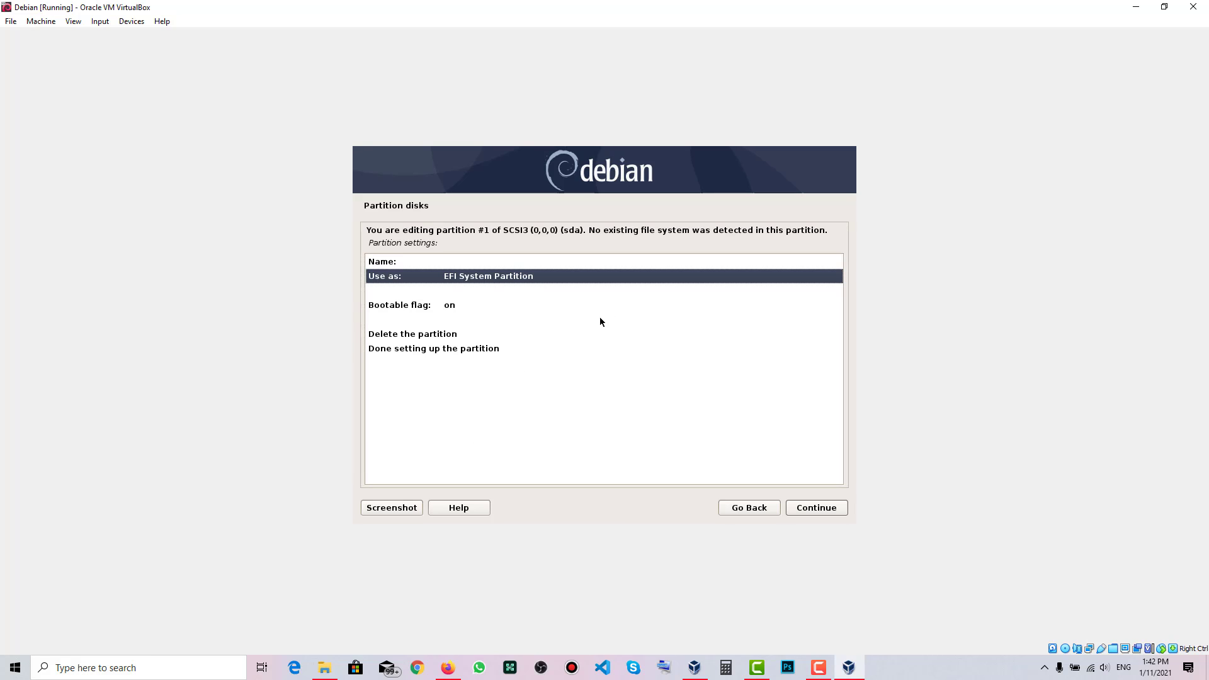
{"action": "left_click", "coordinate": [542, 344]}
{"action": "left_click", "coordinate": [816, 508]}
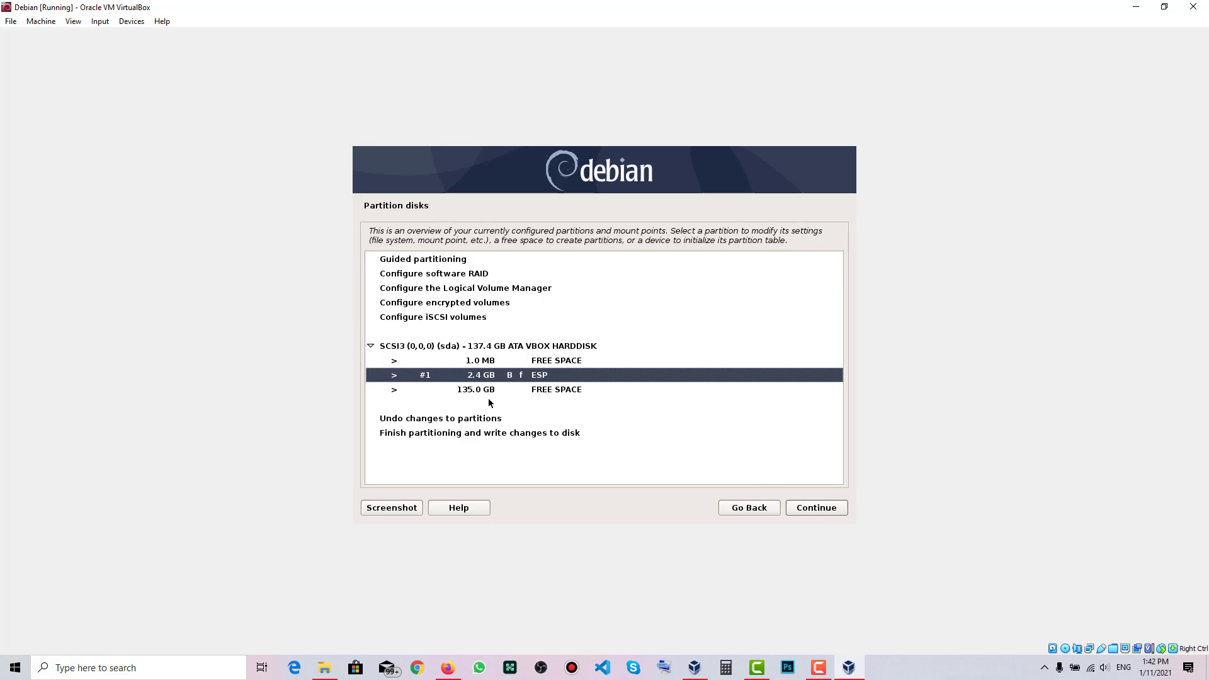
Step: Create a new 5 GB partition at the beginning of the 135.0 GB free space on the sda disk
{"action": "left_click", "coordinate": [491, 391]}
{"action": "left_click", "coordinate": [818, 507]}
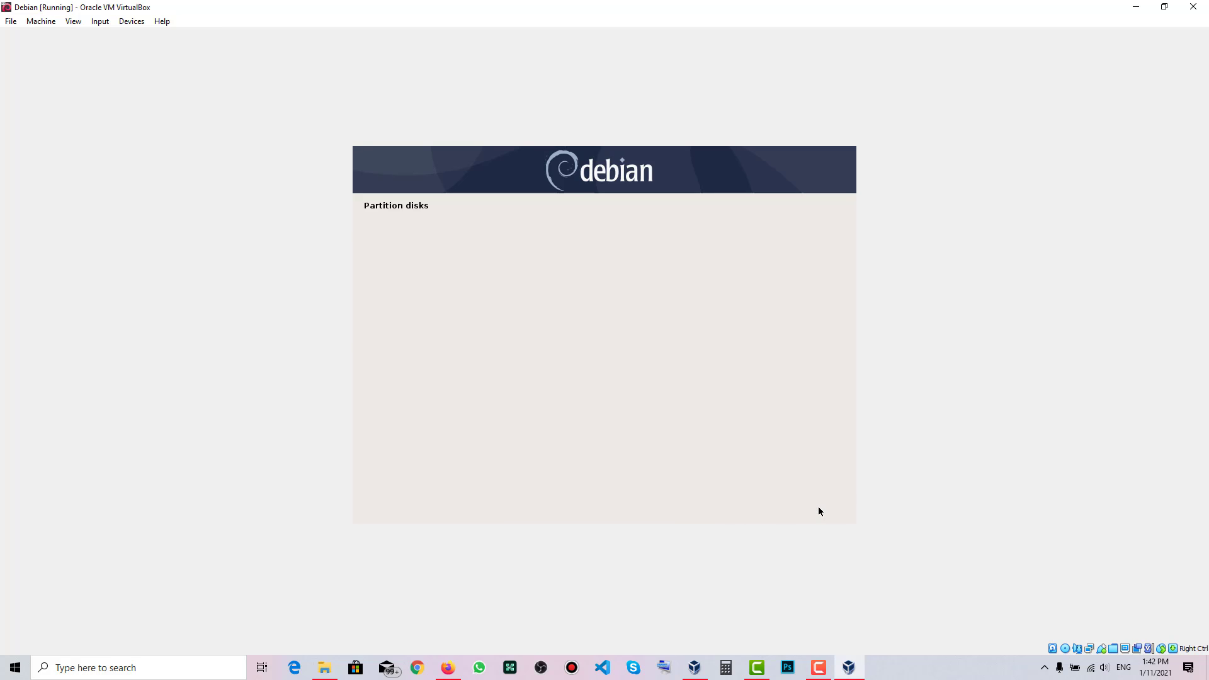
{"action": "left_click", "coordinate": [791, 506]}
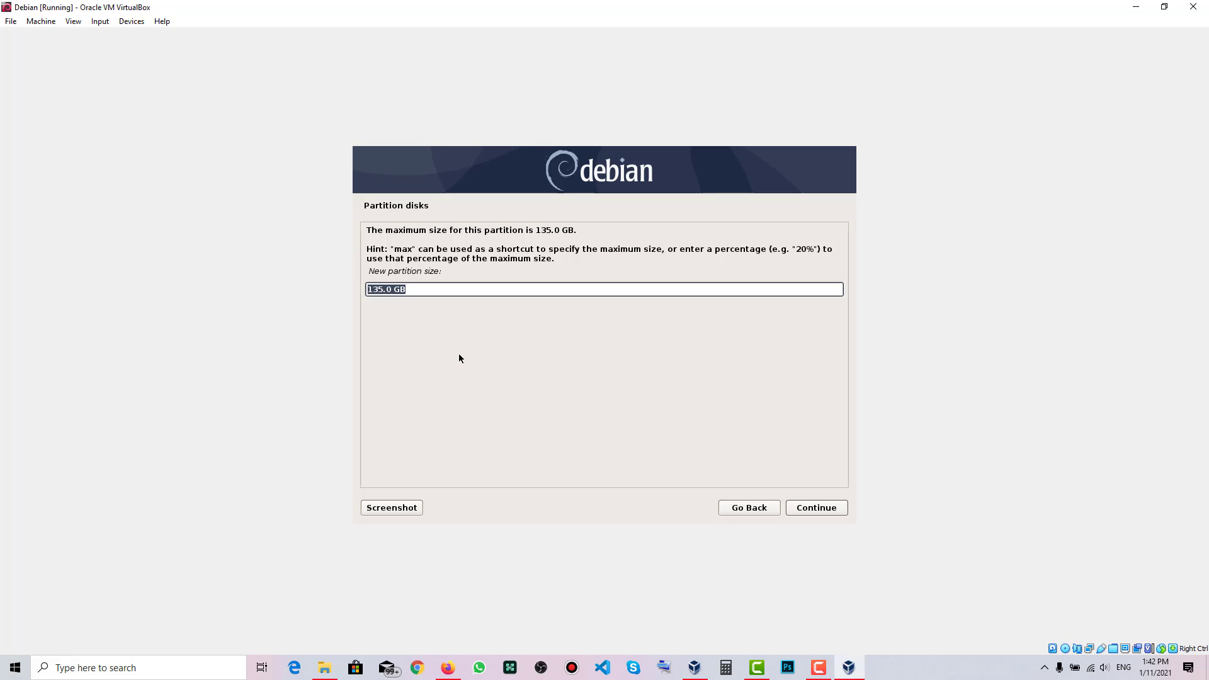
{"action": "type", "text": "10 GB"}
{"action": "left_click", "coordinate": [801, 511]}
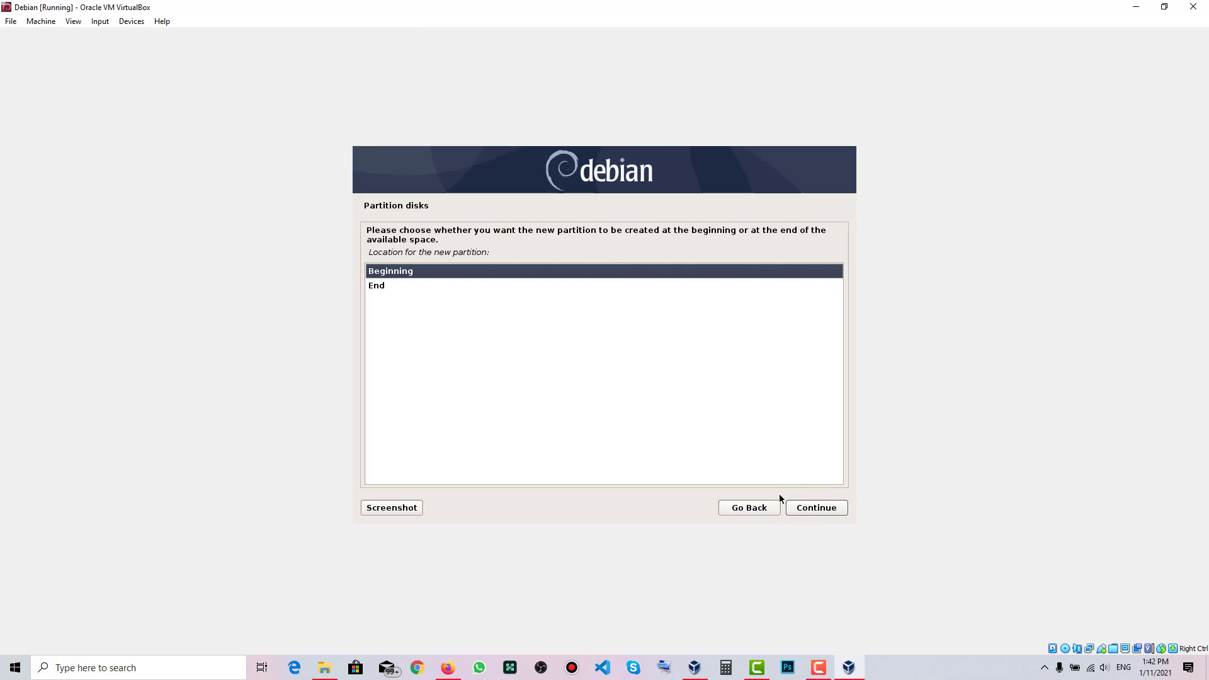
{"action": "left_click", "coordinate": [761, 506]}
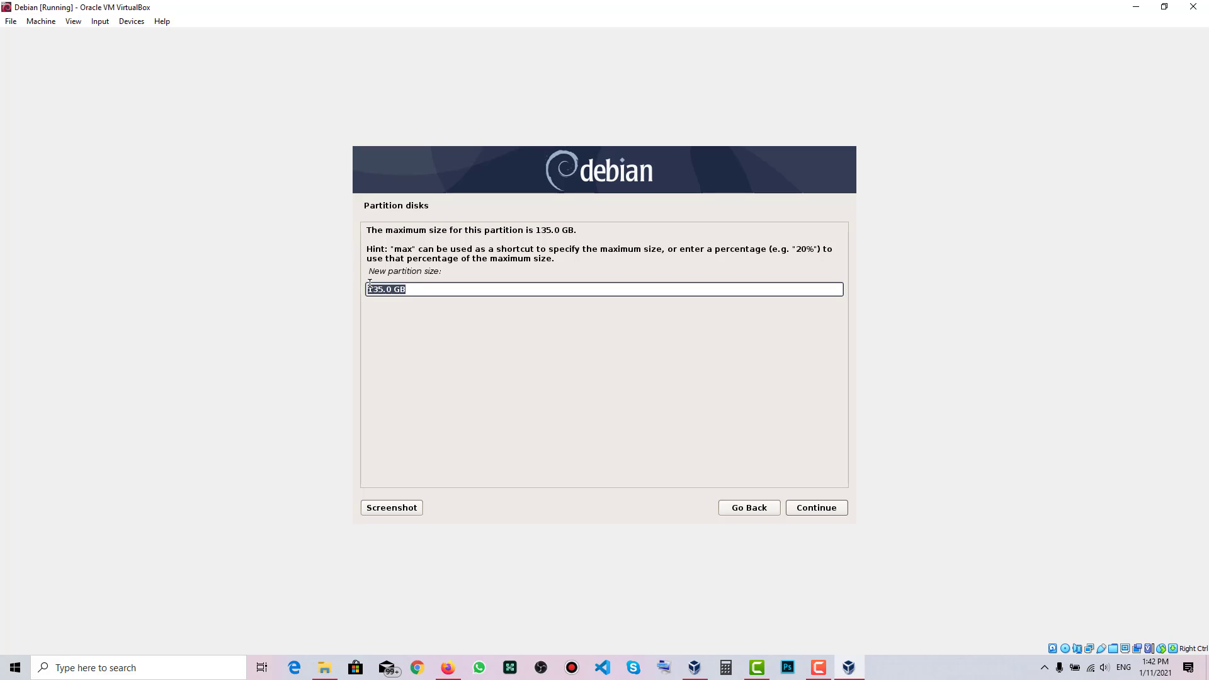
{"action": "key", "text": "Left"}
{"action": "key", "text": "Delete"}
{"action": "key", "text": "Delete"}
{"action": "key", "text": "Delete"}
{"action": "type", "text": "5"}
{"action": "left_click", "coordinate": [796, 506]}
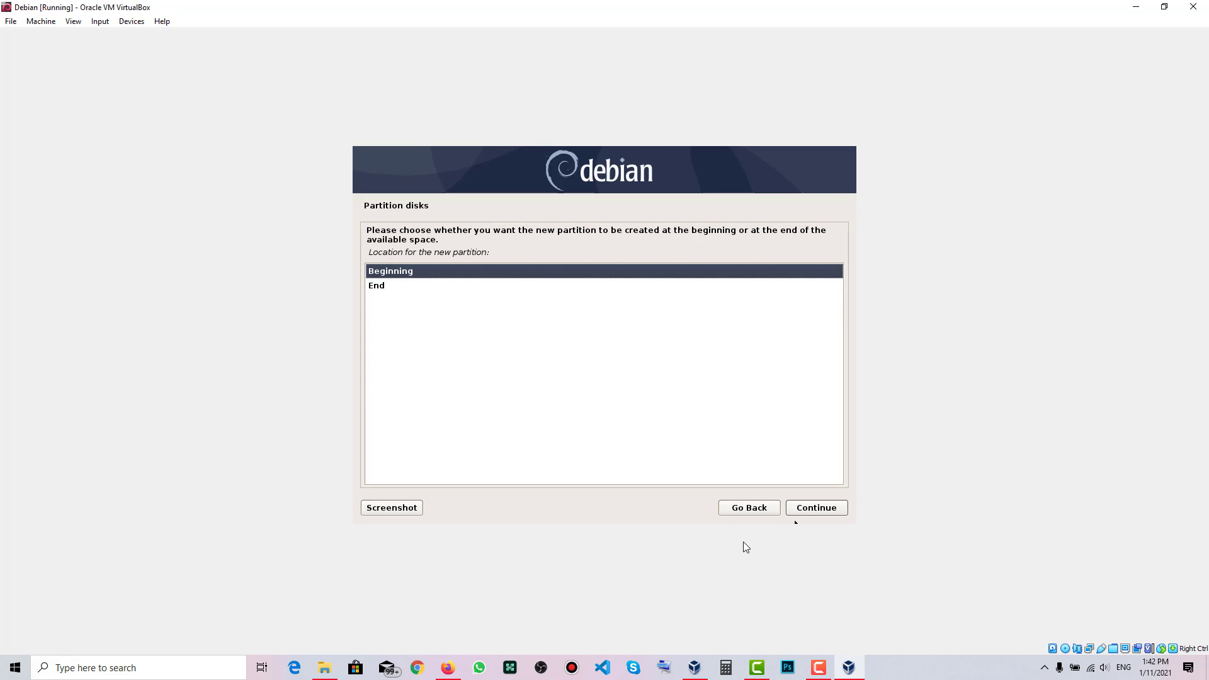
{"action": "left_click", "coordinate": [792, 508]}
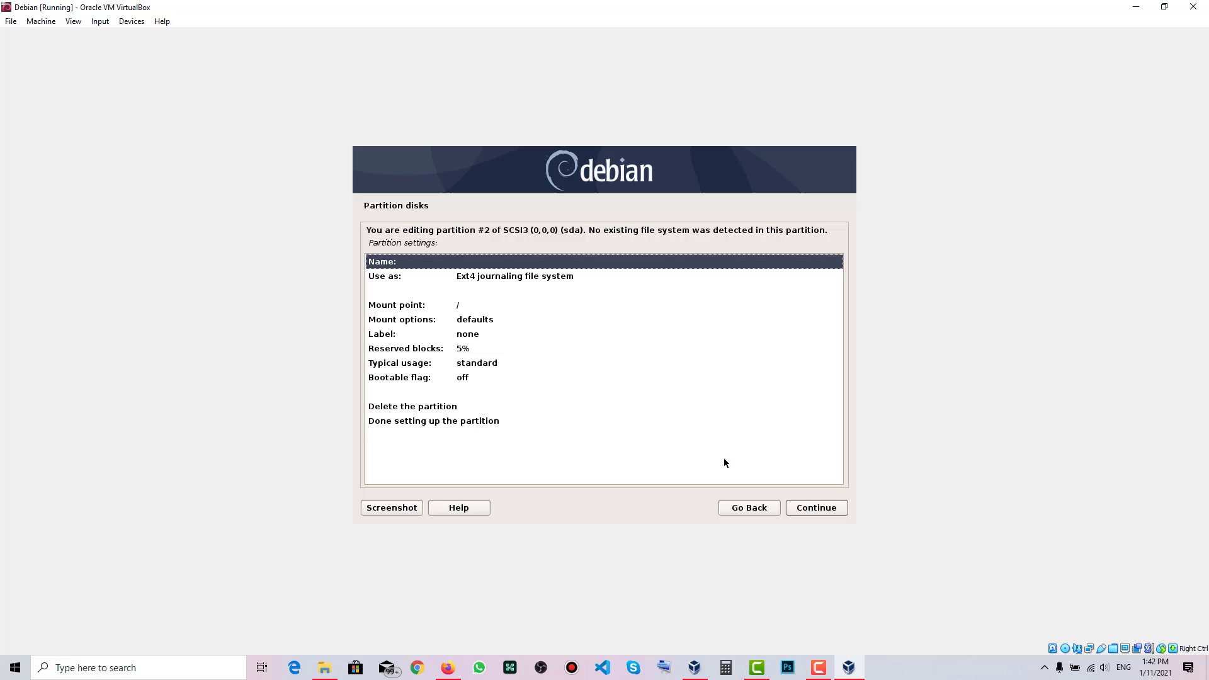
Step: Set partition #2's mount point to /boot, and delete the partition
{"action": "left_click", "coordinate": [557, 277]}
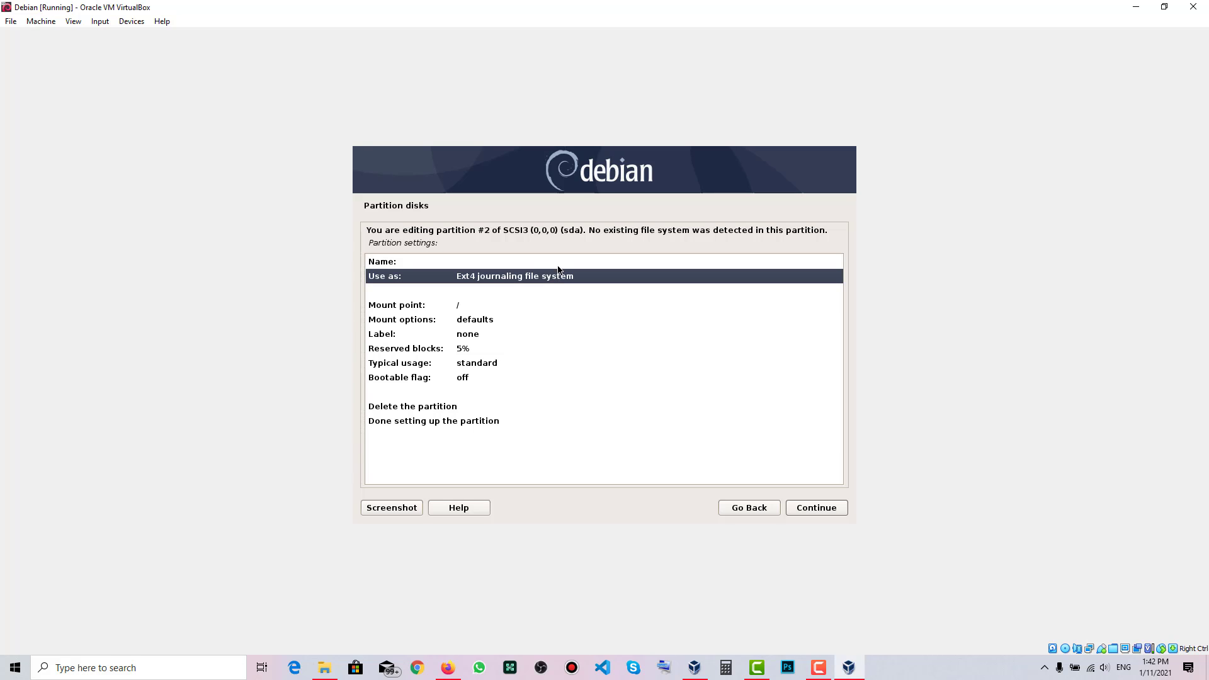
{"action": "left_click", "coordinate": [531, 301]}
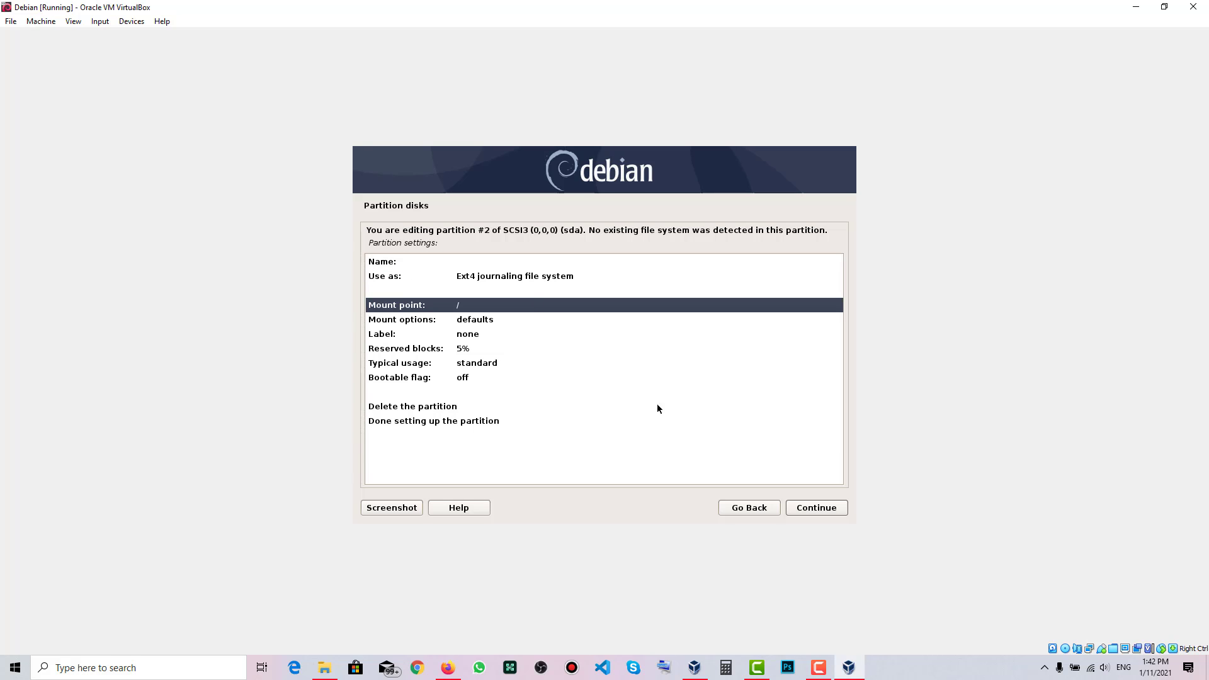
{"action": "left_click", "coordinate": [815, 509]}
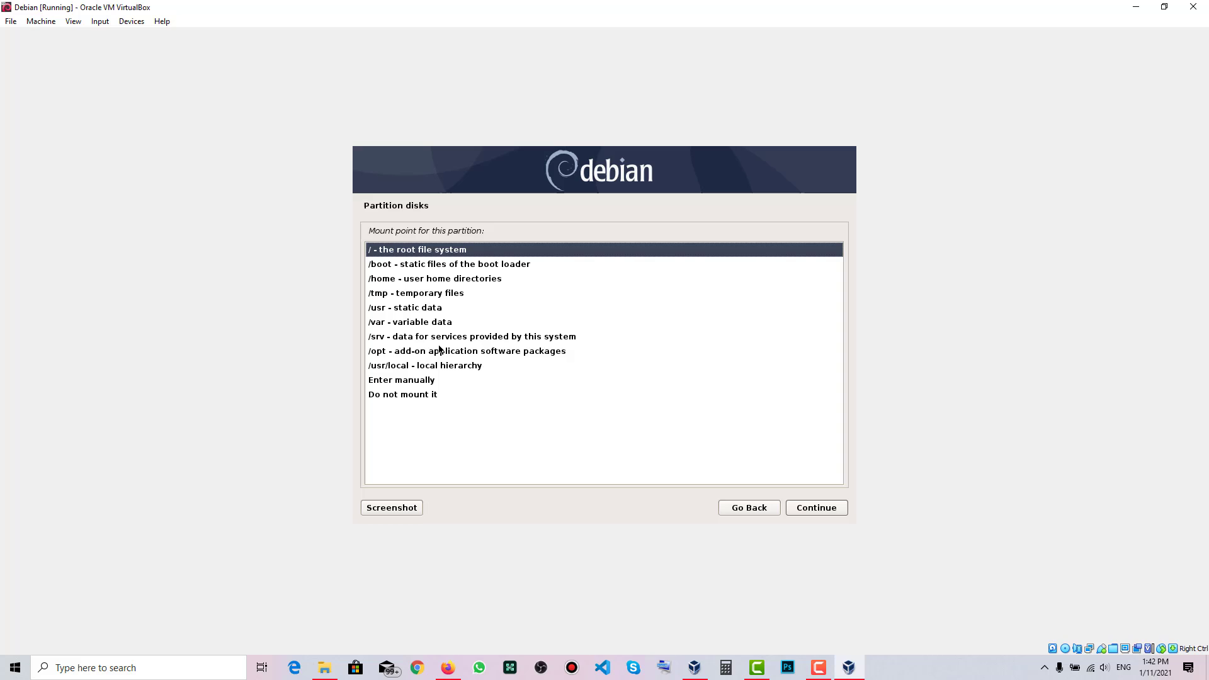
{"action": "left_click", "coordinate": [397, 267]}
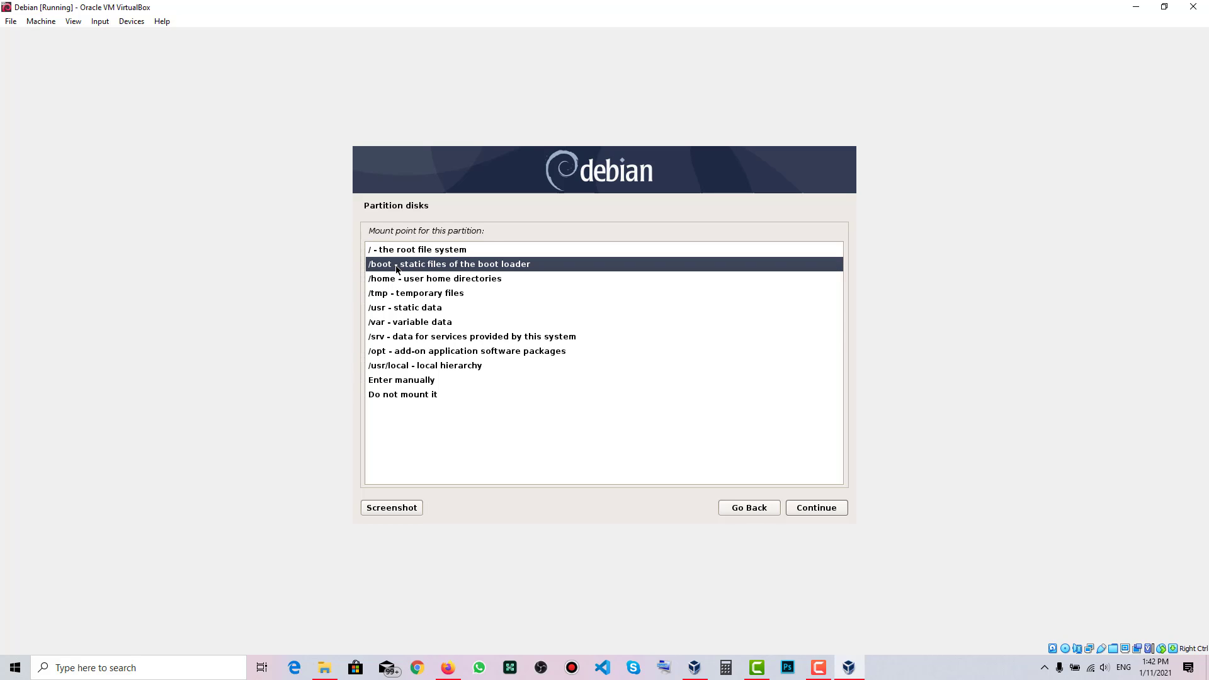
{"action": "left_click", "coordinate": [802, 506]}
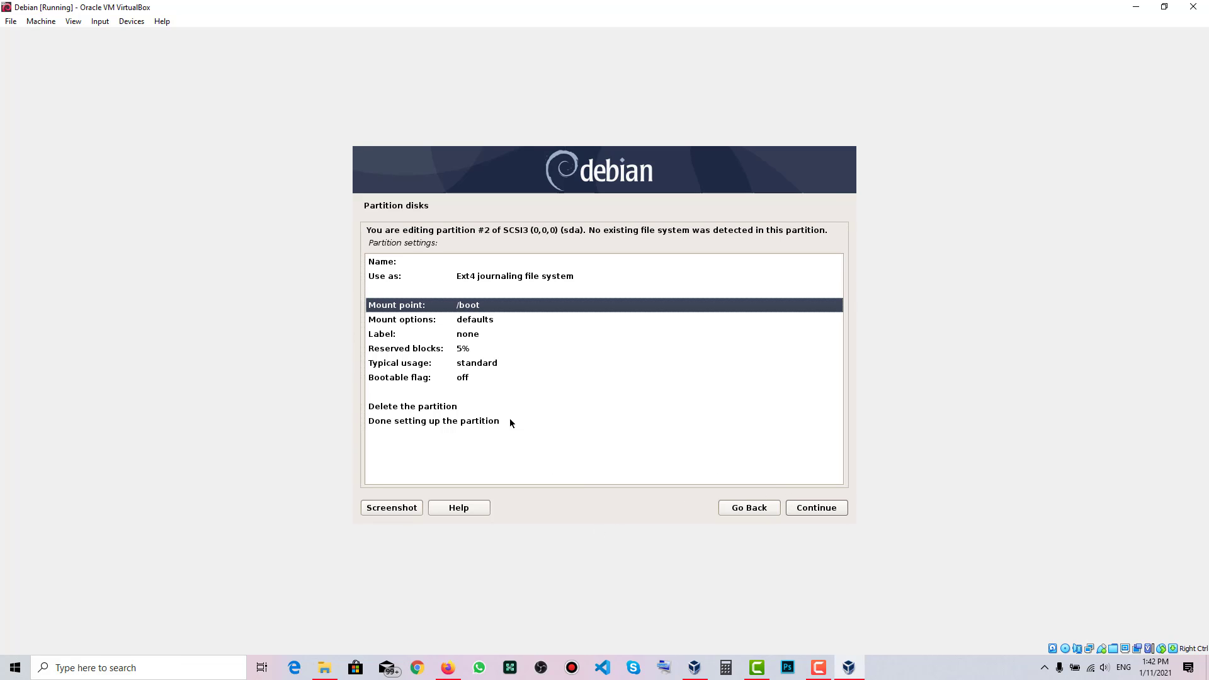
{"action": "left_click", "coordinate": [454, 411]}
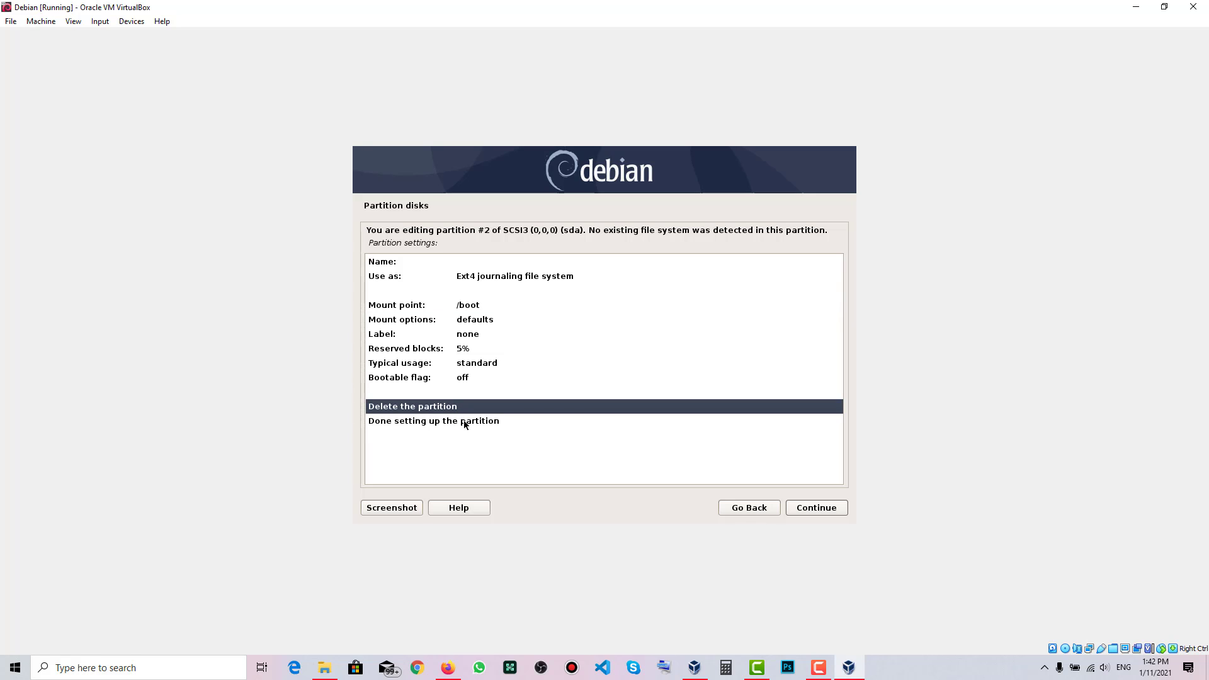
{"action": "left_click", "coordinate": [793, 506]}
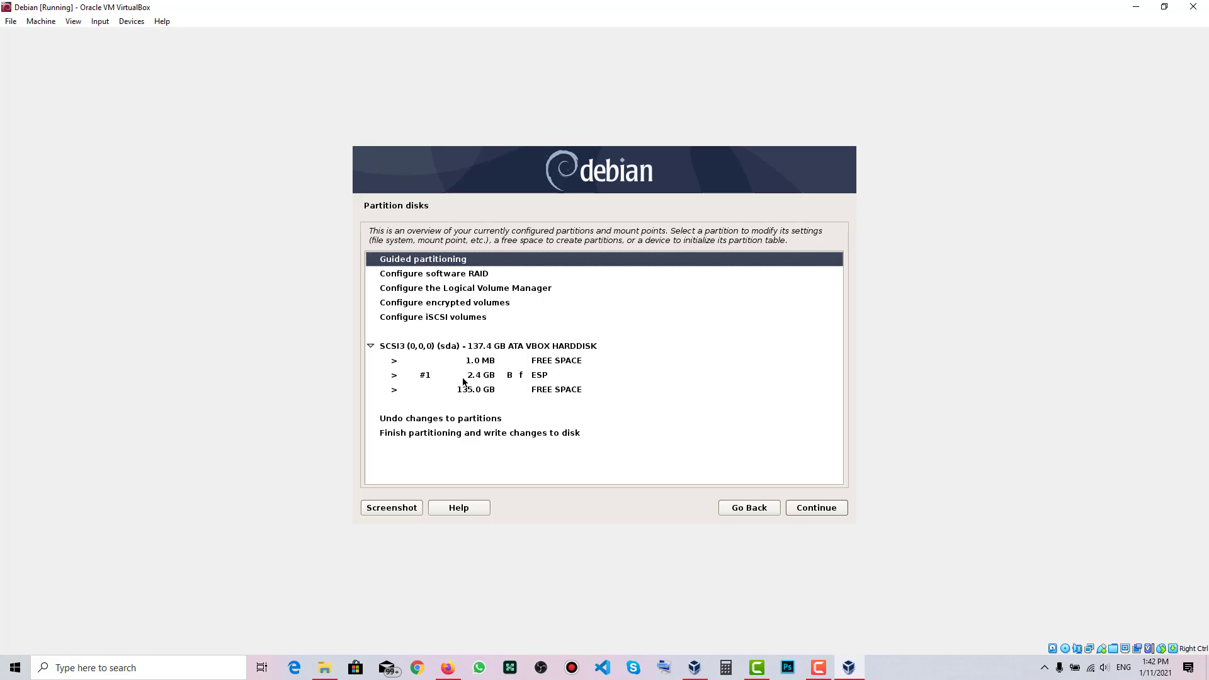
Step: Create a new 15.0 GB partition at the beginning of the 135.0 GB free space
{"action": "left_click", "coordinate": [464, 390]}
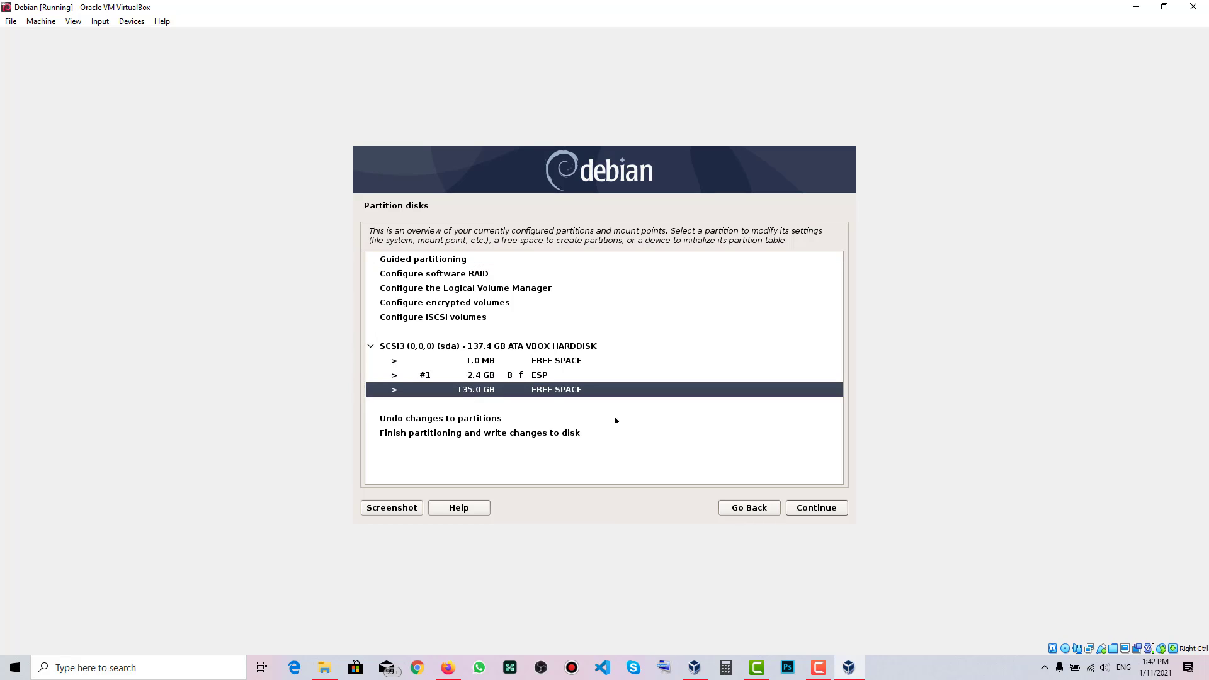
{"action": "left_click", "coordinate": [798, 509]}
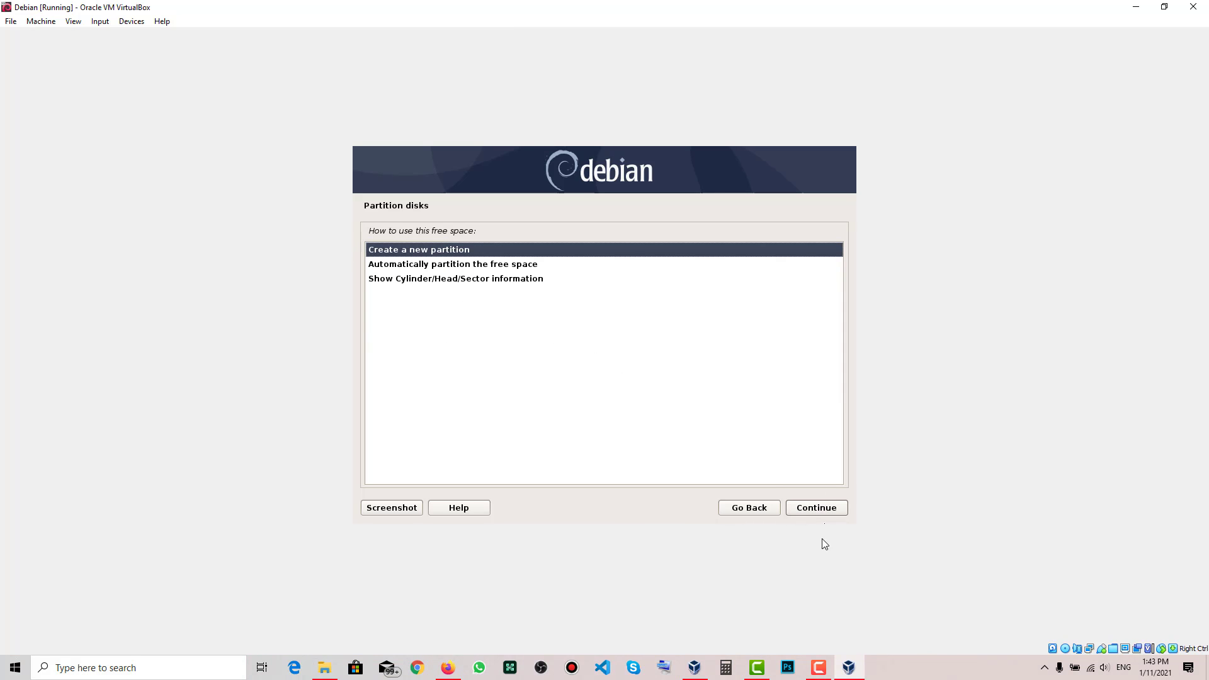
{"action": "left_click", "coordinate": [799, 508]}
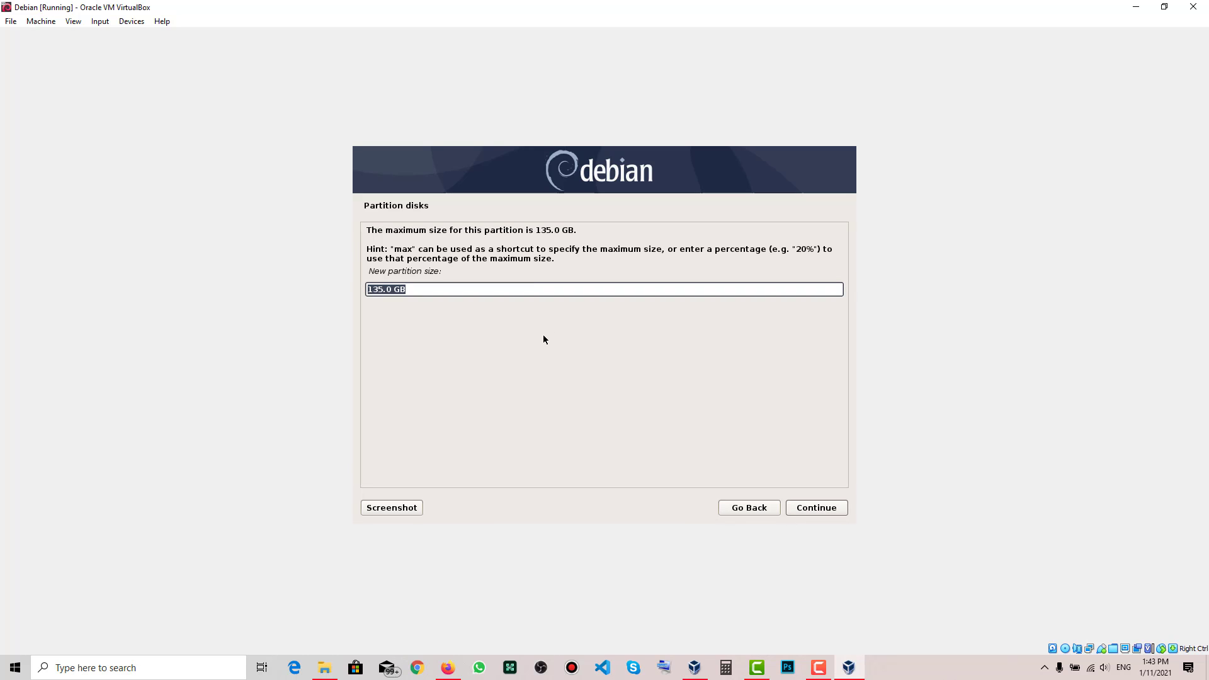
{"action": "left_click", "coordinate": [389, 289]}
{"action": "left_click_drag", "start_coordinate": [389, 289], "coordinate": [366, 289]}
{"action": "key", "text": "Left"}
{"action": "key", "text": "Delete"}
{"action": "left_click", "coordinate": [820, 513]}
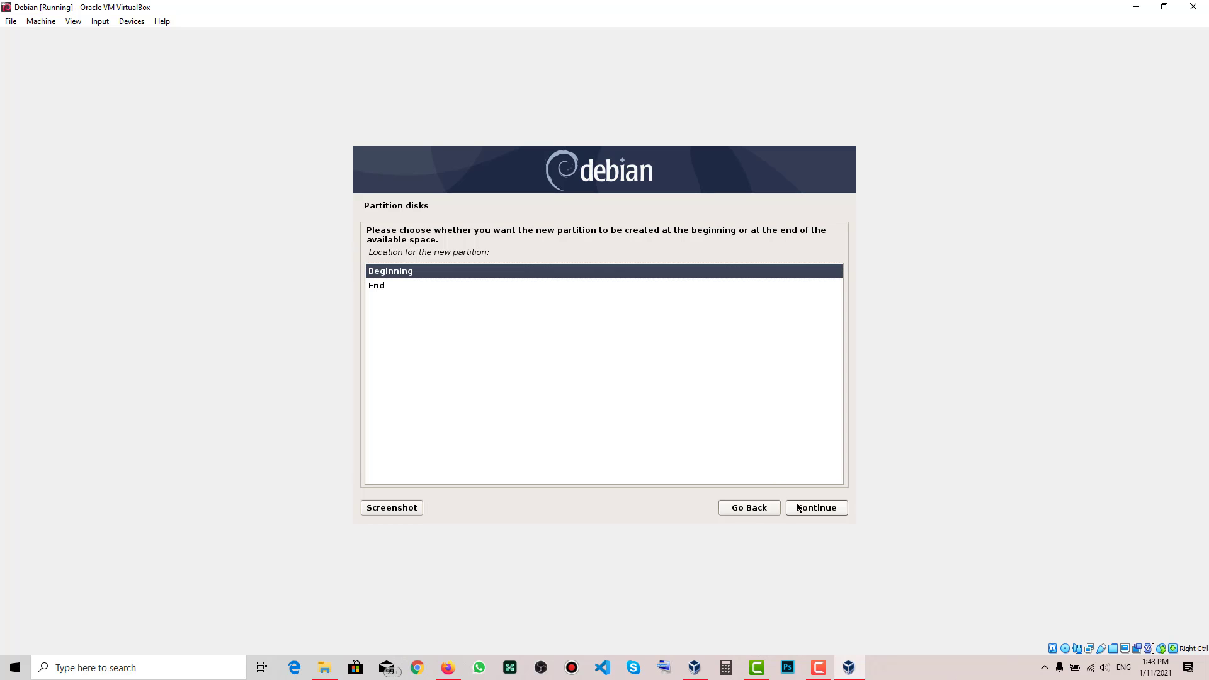
{"action": "left_click", "coordinate": [798, 507]}
Step: Set partition #2's use to swap area and finish setting it up
{"action": "left_click", "coordinate": [450, 280]}
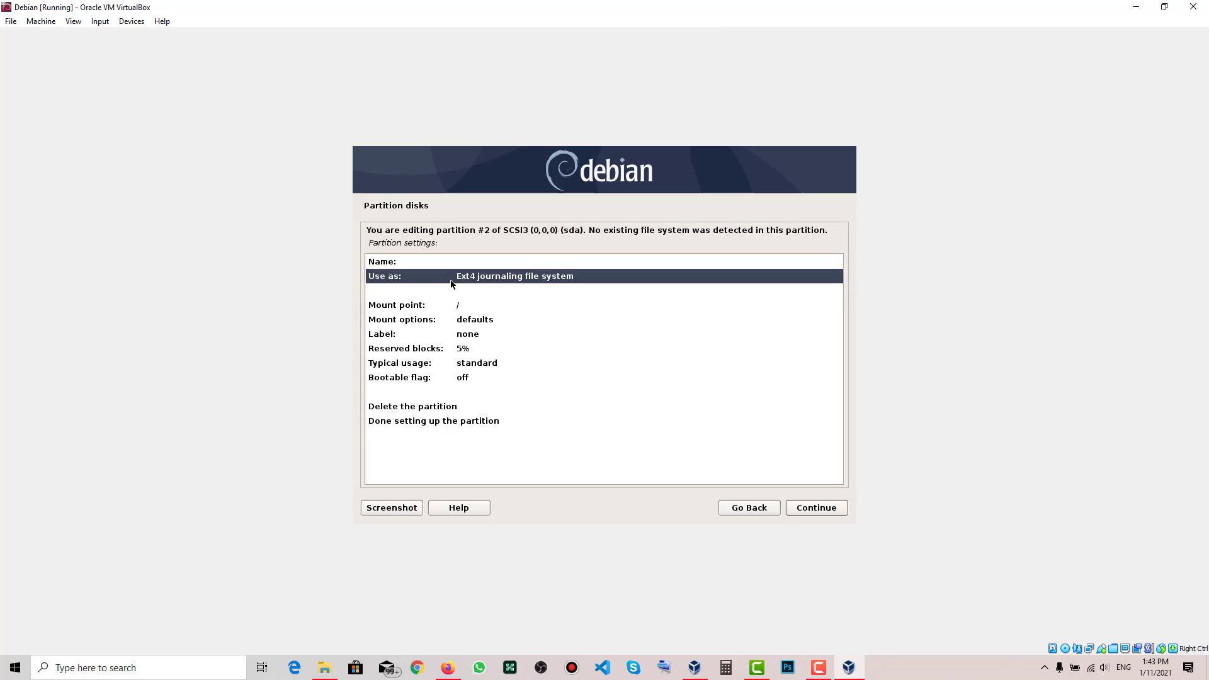
{"action": "left_click", "coordinate": [795, 506]}
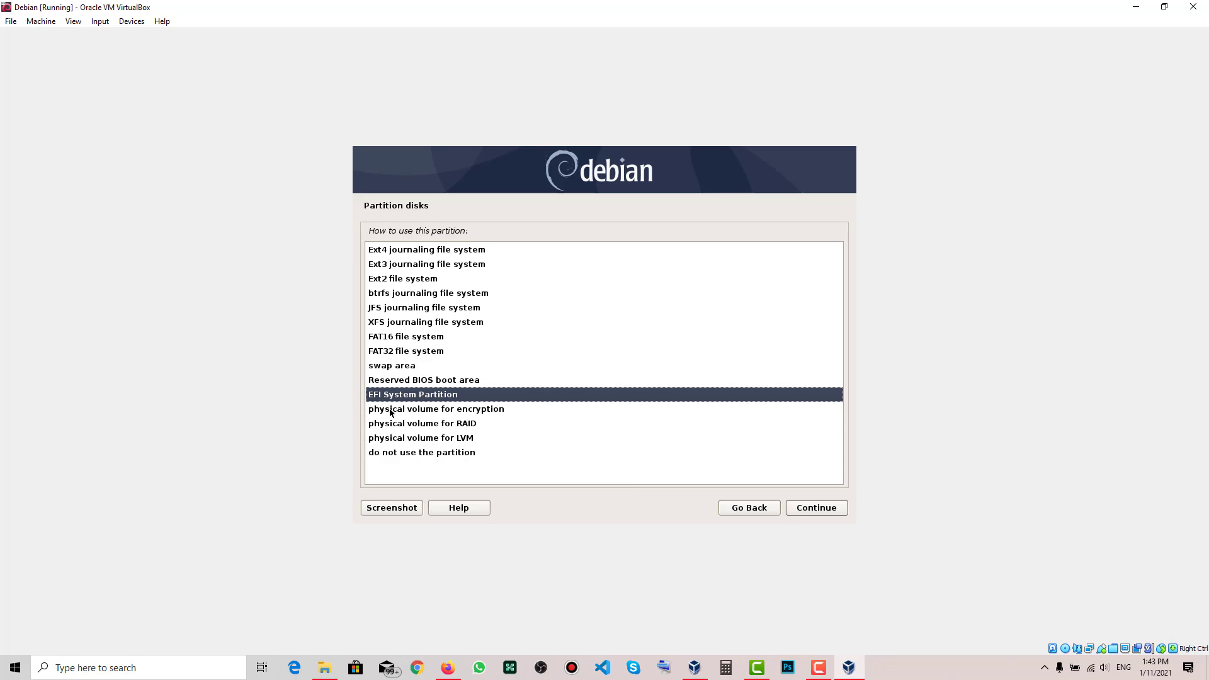
{"action": "left_click", "coordinate": [400, 365]}
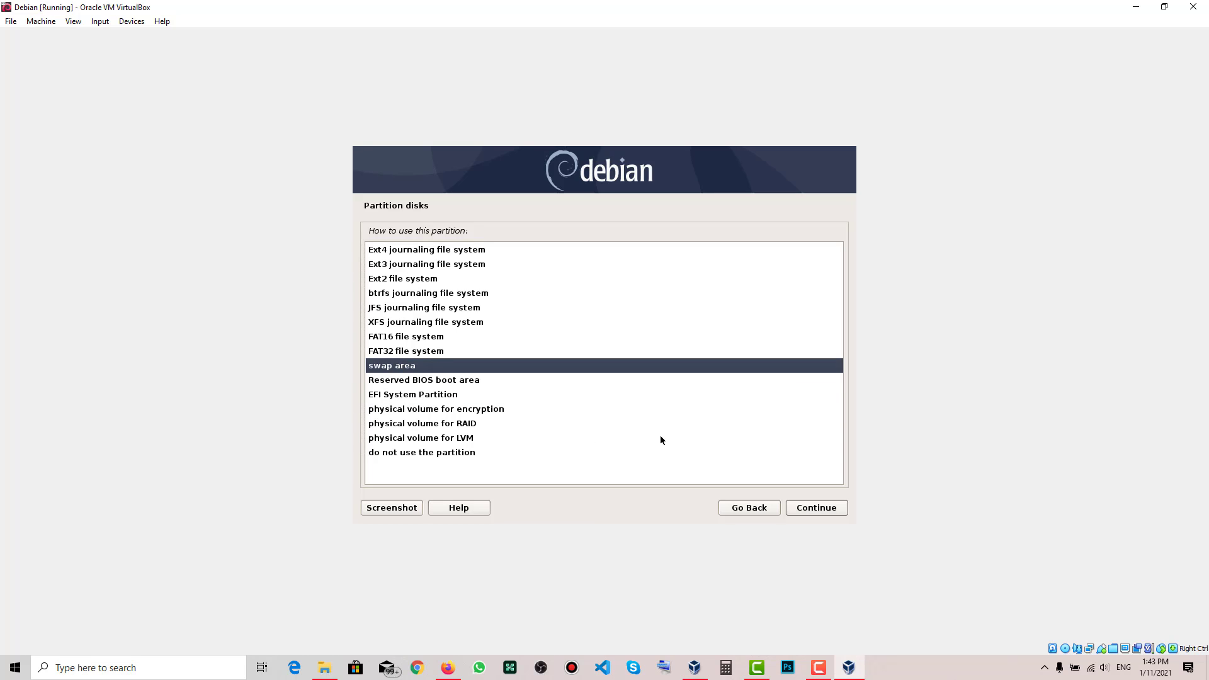
{"action": "left_click", "coordinate": [811, 505]}
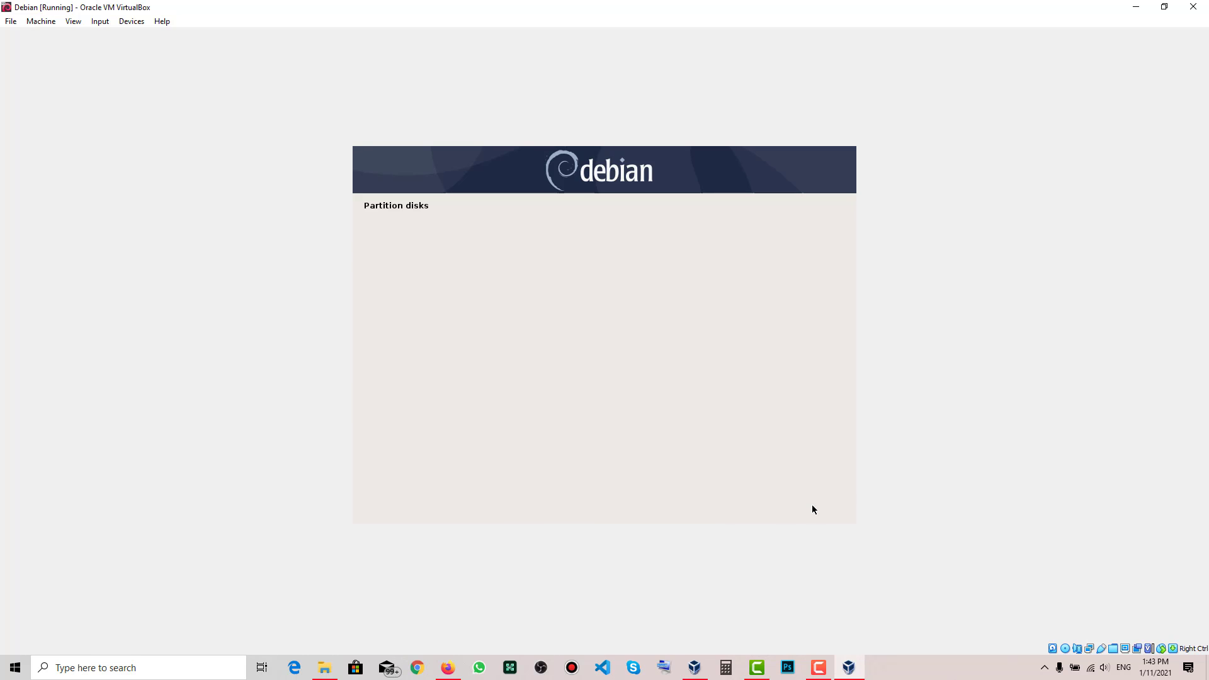
{"action": "left_click", "coordinate": [466, 349]}
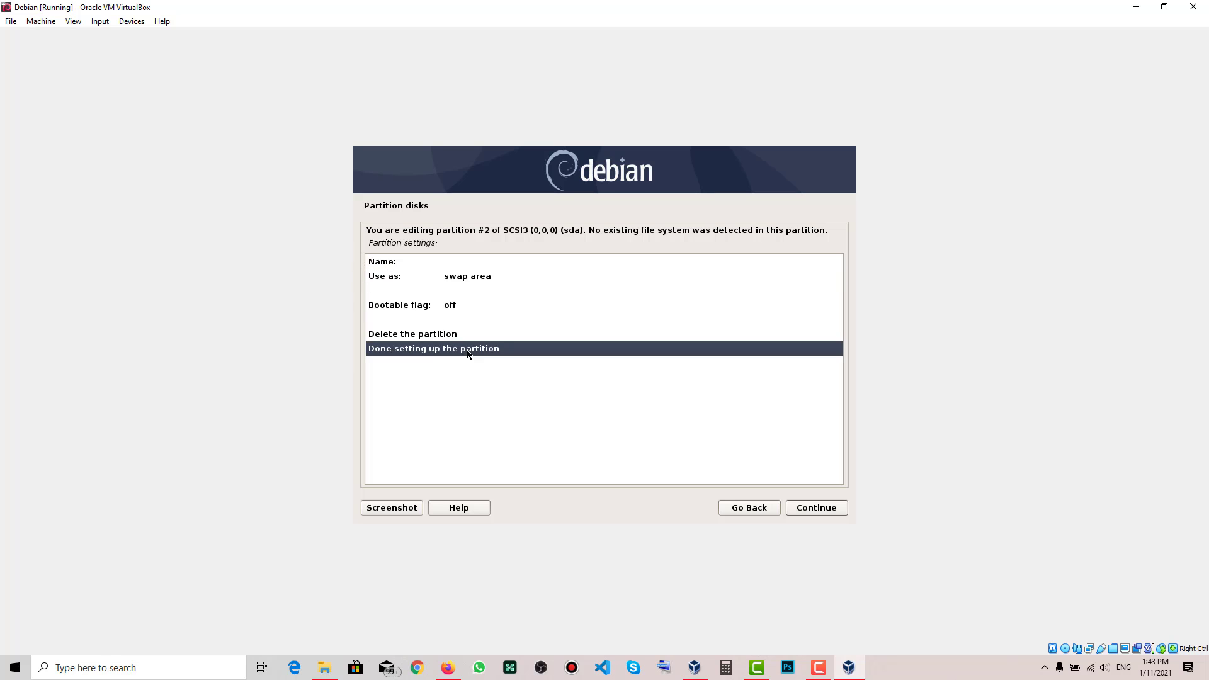
{"action": "left_click", "coordinate": [830, 512]}
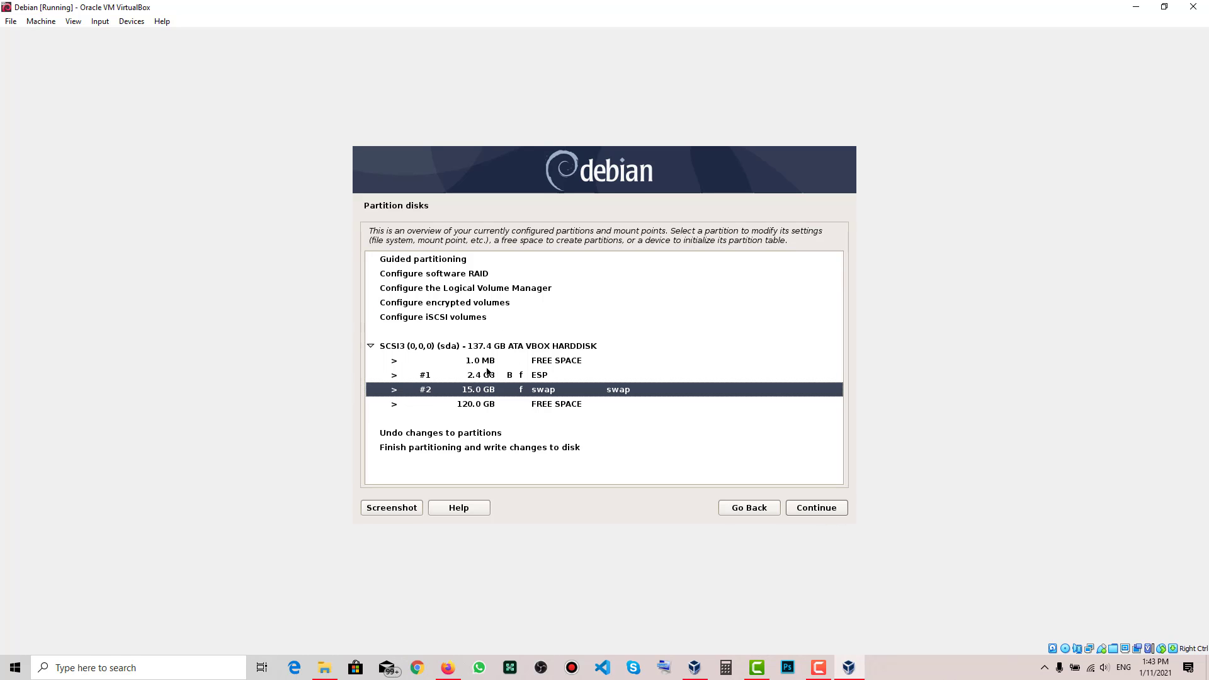
Step: Create a new 60.0 GB partition at the beginning of the 120.0 GB free space
{"action": "left_click", "coordinate": [488, 403]}
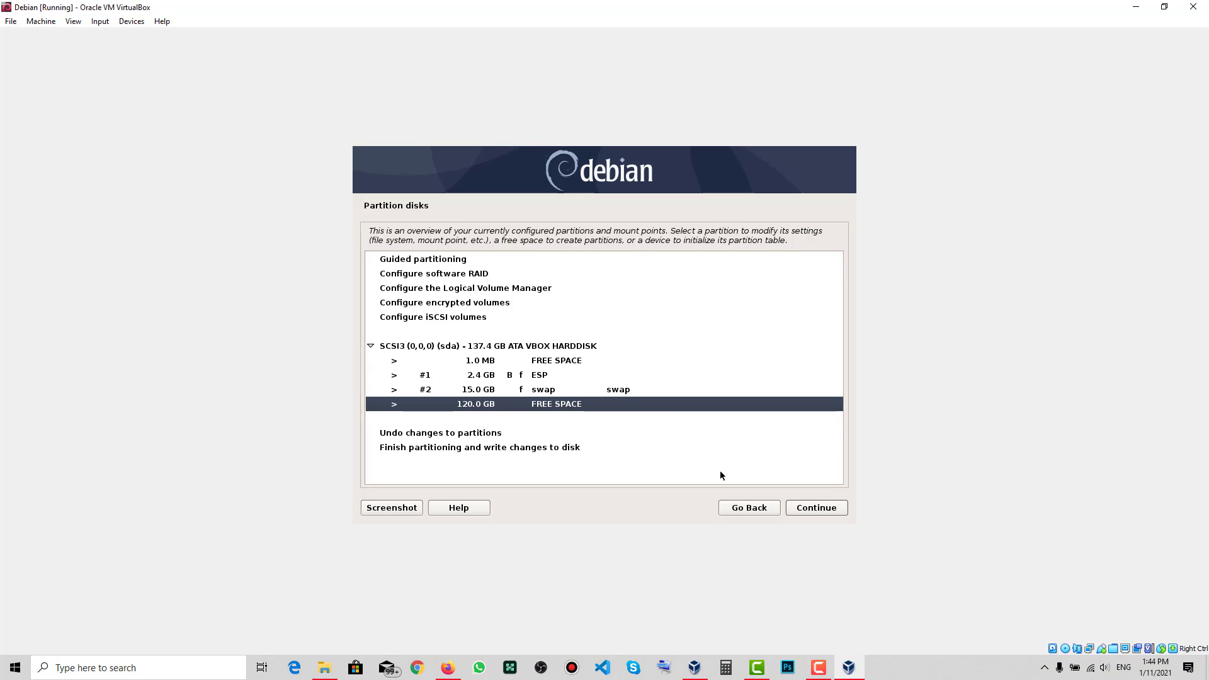
{"action": "left_click", "coordinate": [816, 507]}
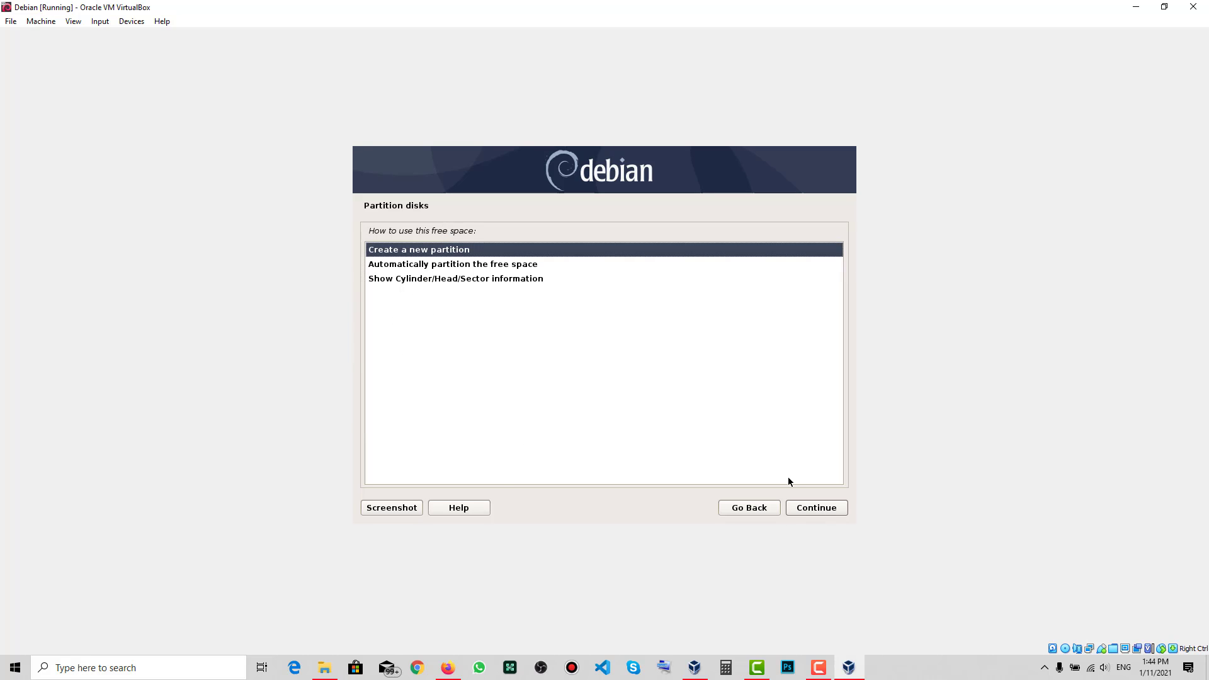
{"action": "left_click", "coordinate": [801, 507]}
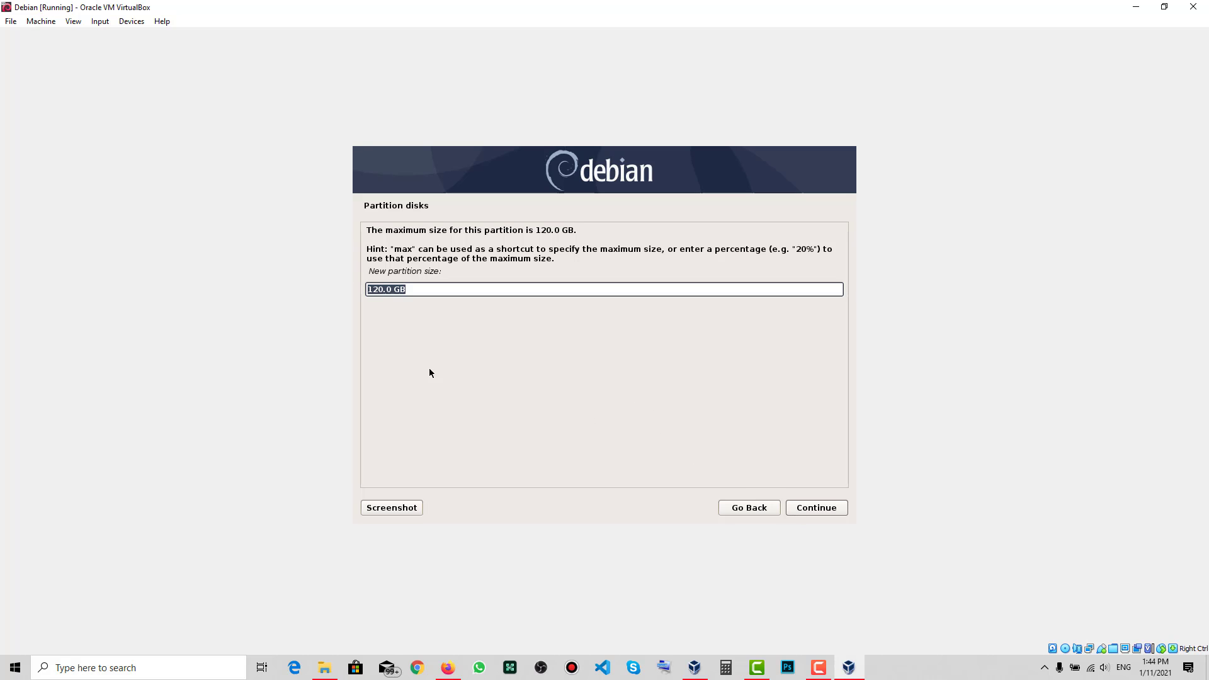
{"action": "left_click_drag", "start_coordinate": [384, 289], "coordinate": [369, 289]}
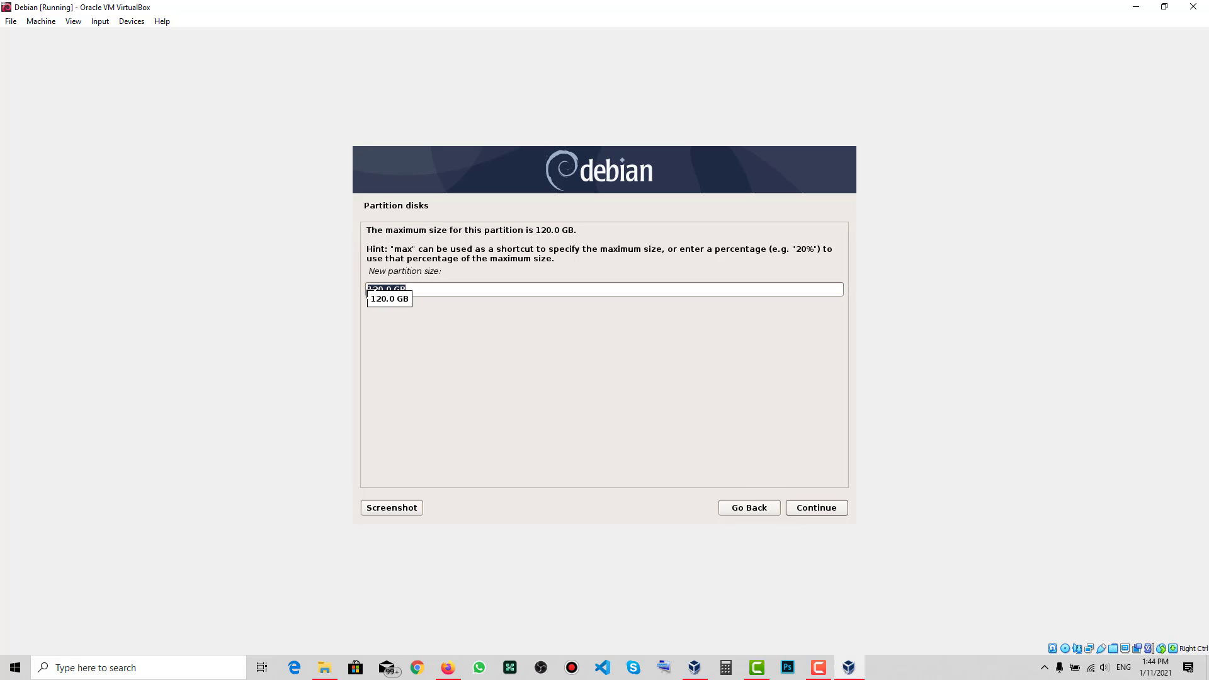
{"action": "left_click", "coordinate": [369, 289]}
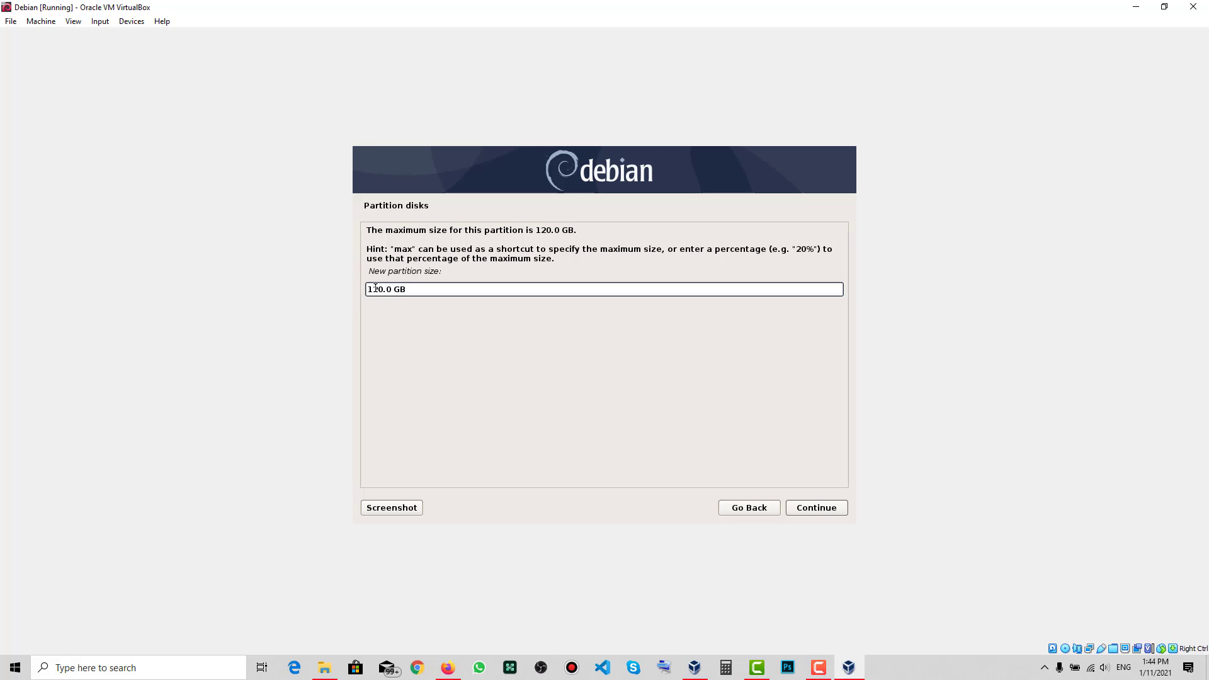
{"action": "key", "text": "Delete"}
{"action": "key", "text": "Delete"}
{"action": "type", "text": "6"}
{"action": "left_click", "coordinate": [811, 510]}
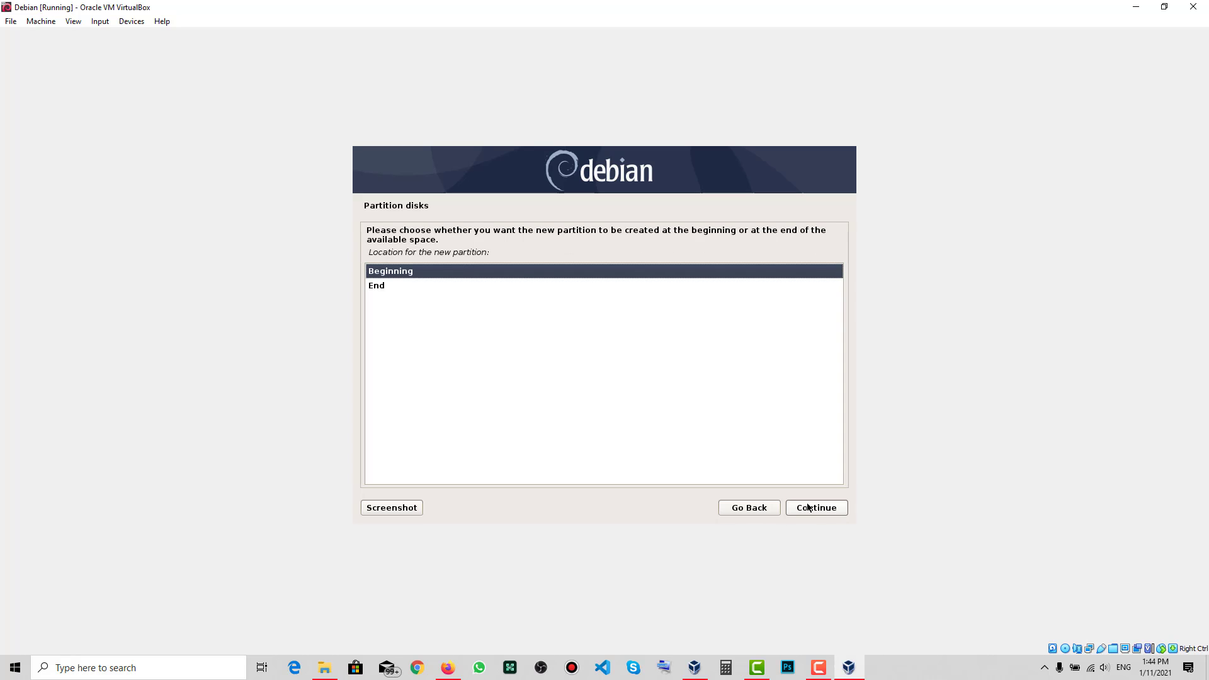
{"action": "left_click", "coordinate": [811, 511]}
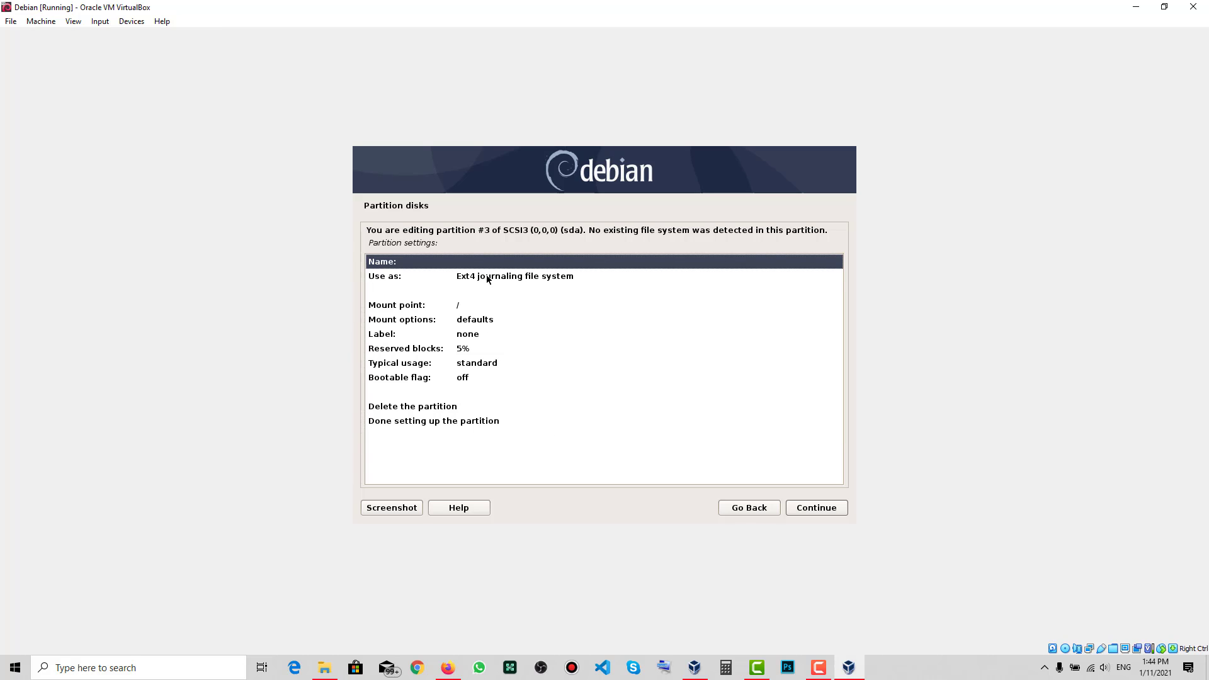
Step: Finish setting up partition #3 as an Ext4 journaling file system mounted at /
{"action": "left_click", "coordinate": [488, 280]}
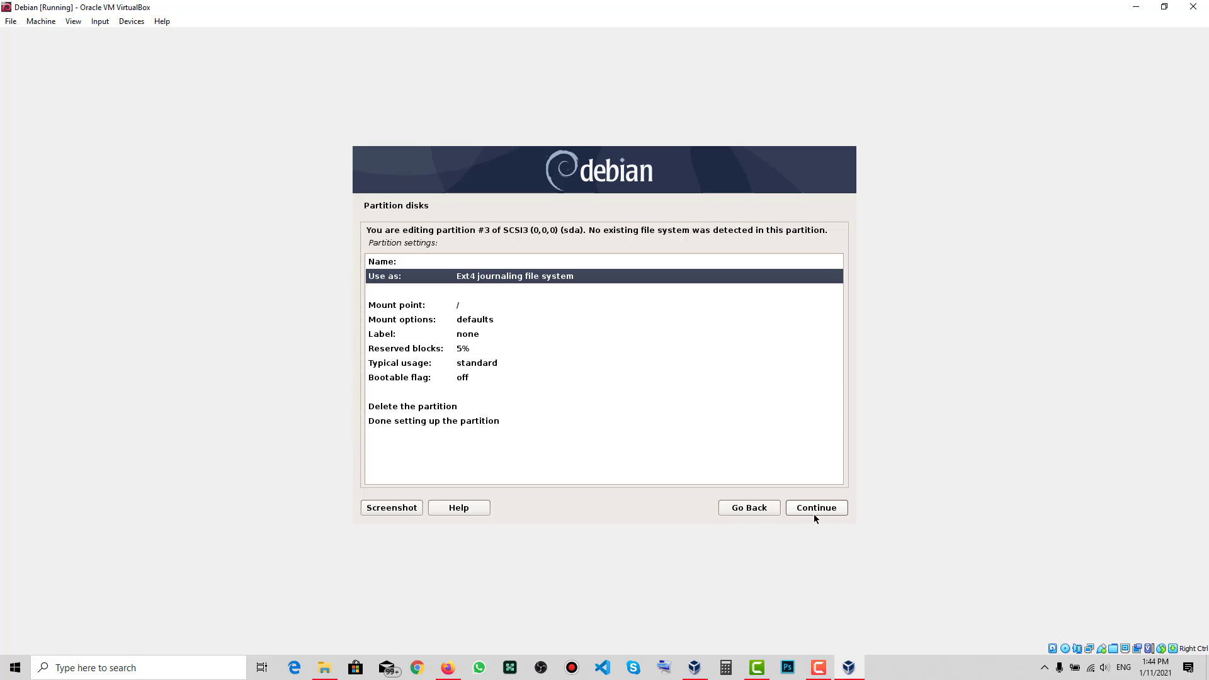
{"action": "left_click", "coordinate": [592, 422]}
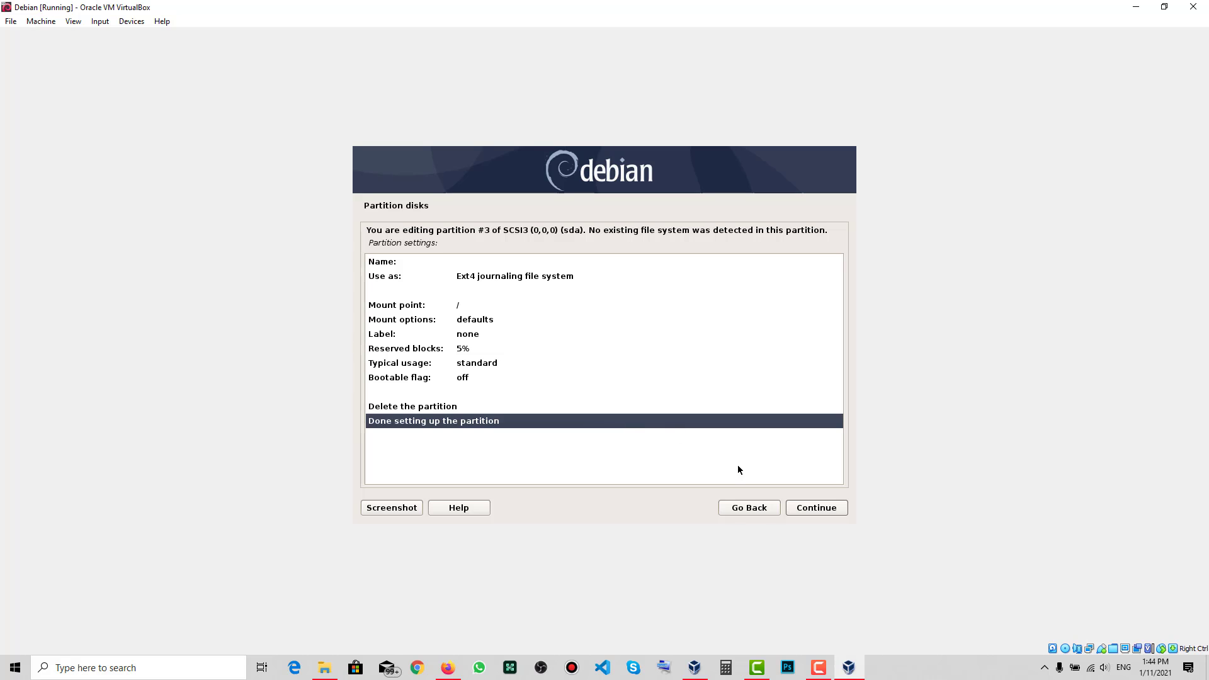
{"action": "left_click", "coordinate": [795, 508]}
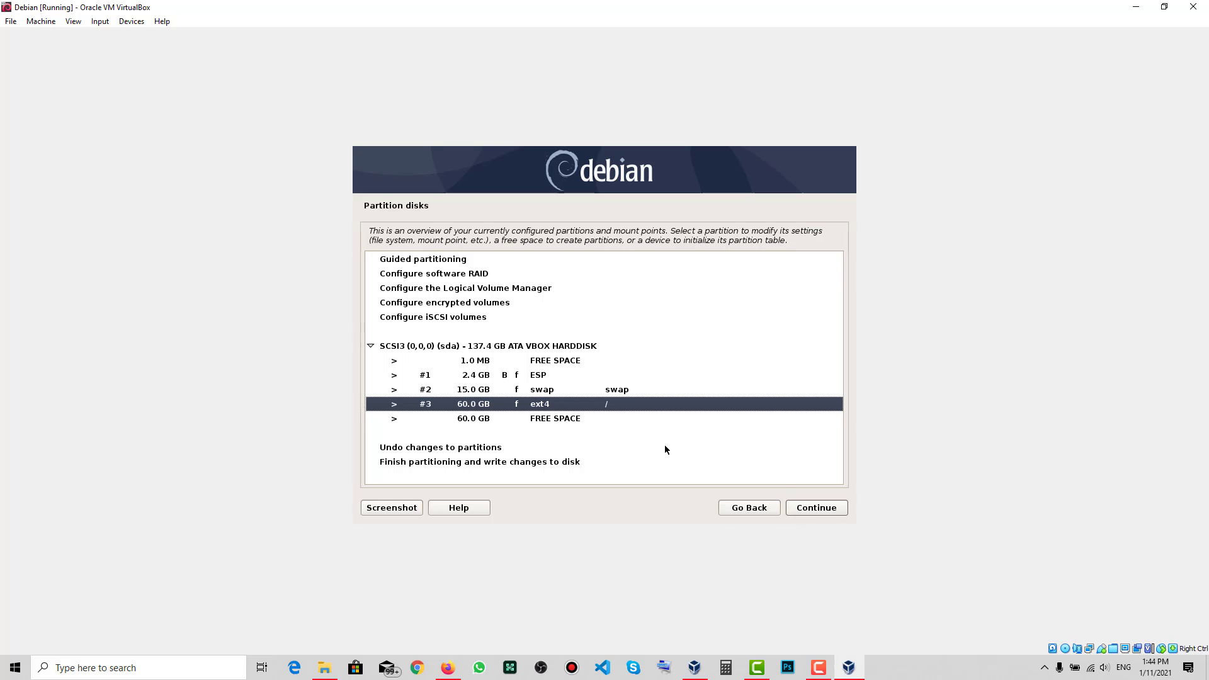
Step: Create a new partition from the whole remaining 60.0 GB free space and open its mount point choices
{"action": "left_click", "coordinate": [598, 420]}
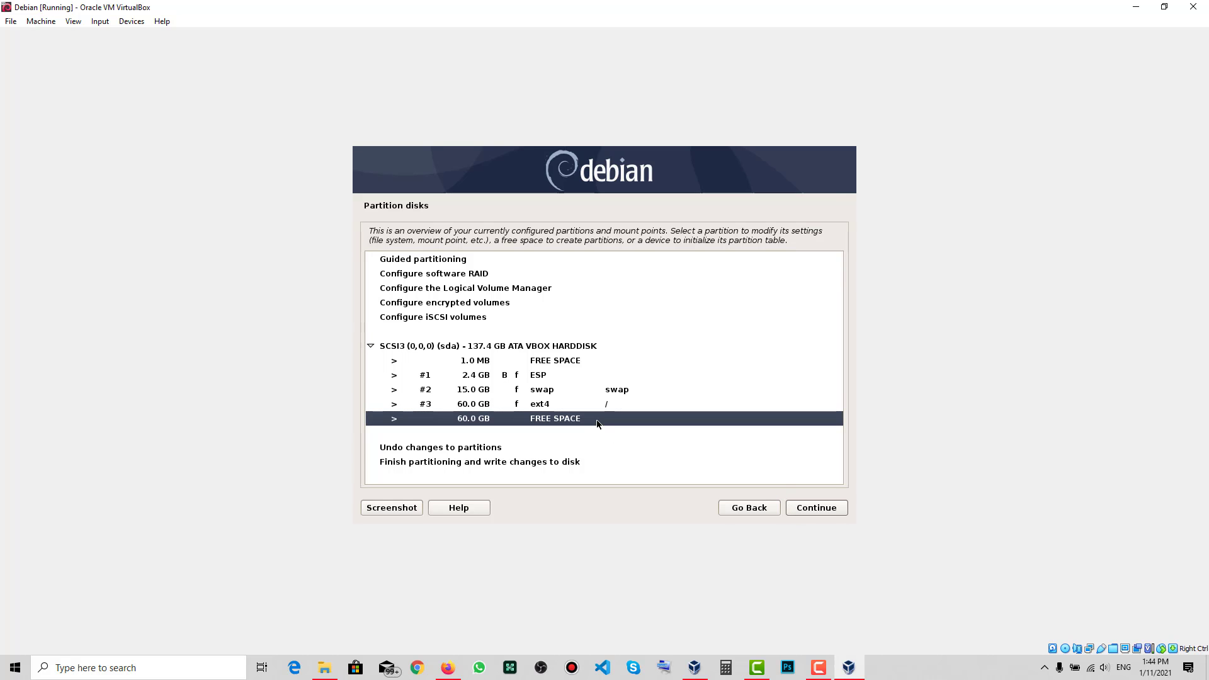
{"action": "left_click", "coordinate": [797, 508]}
{"action": "left_click", "coordinate": [802, 507]}
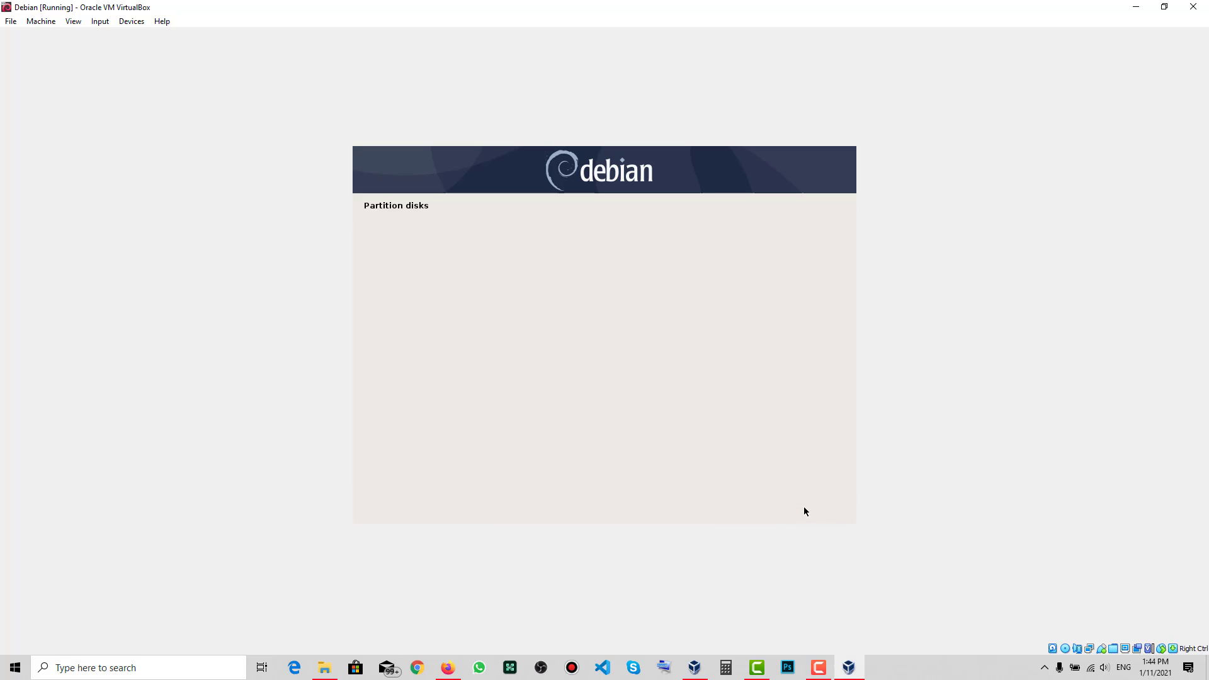
{"action": "left_click", "coordinate": [812, 508]}
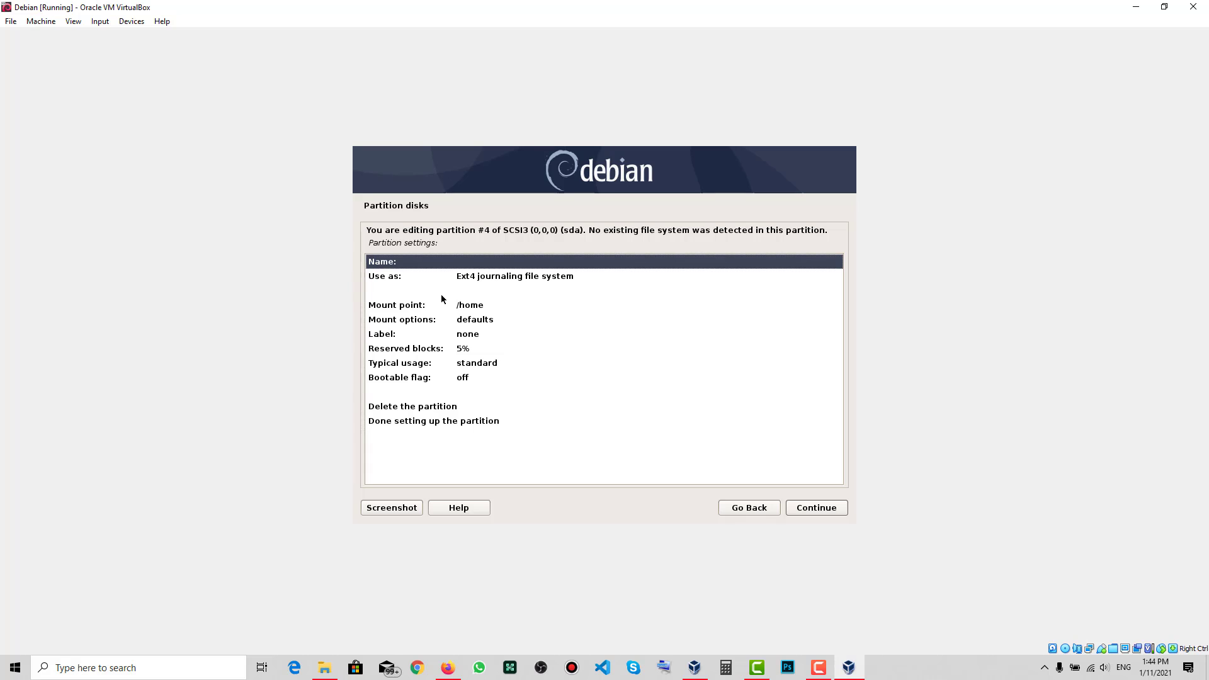
{"action": "left_click", "coordinate": [423, 307]}
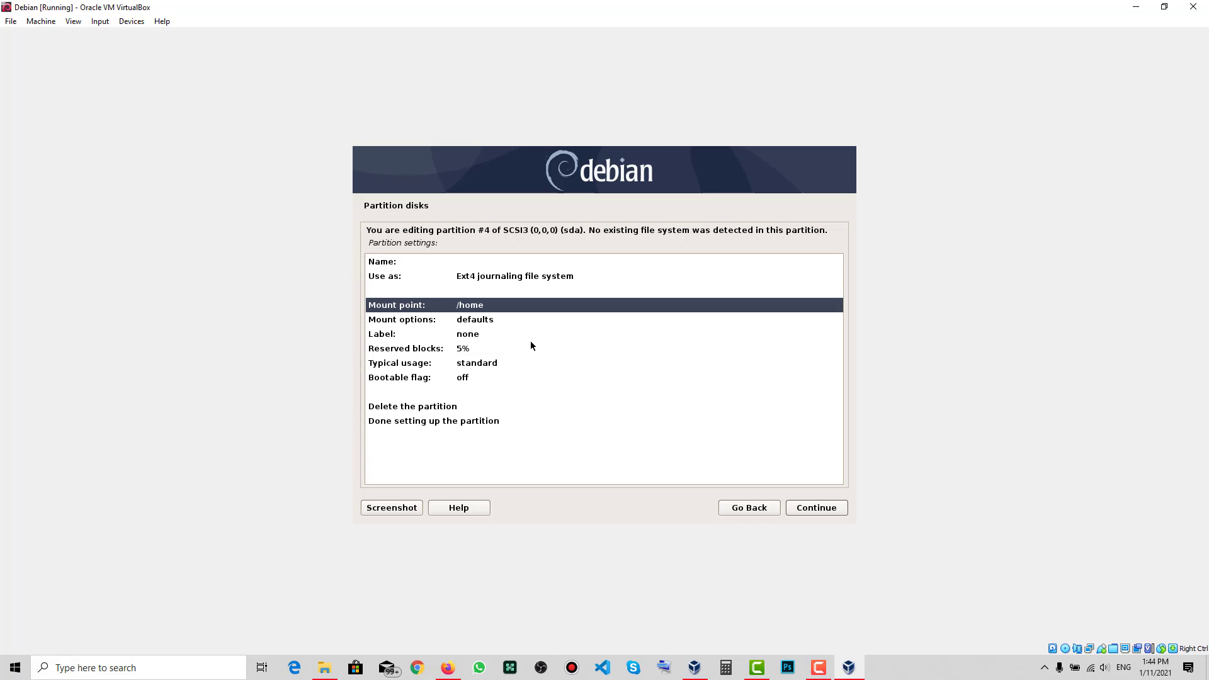
{"action": "left_click", "coordinate": [797, 508]}
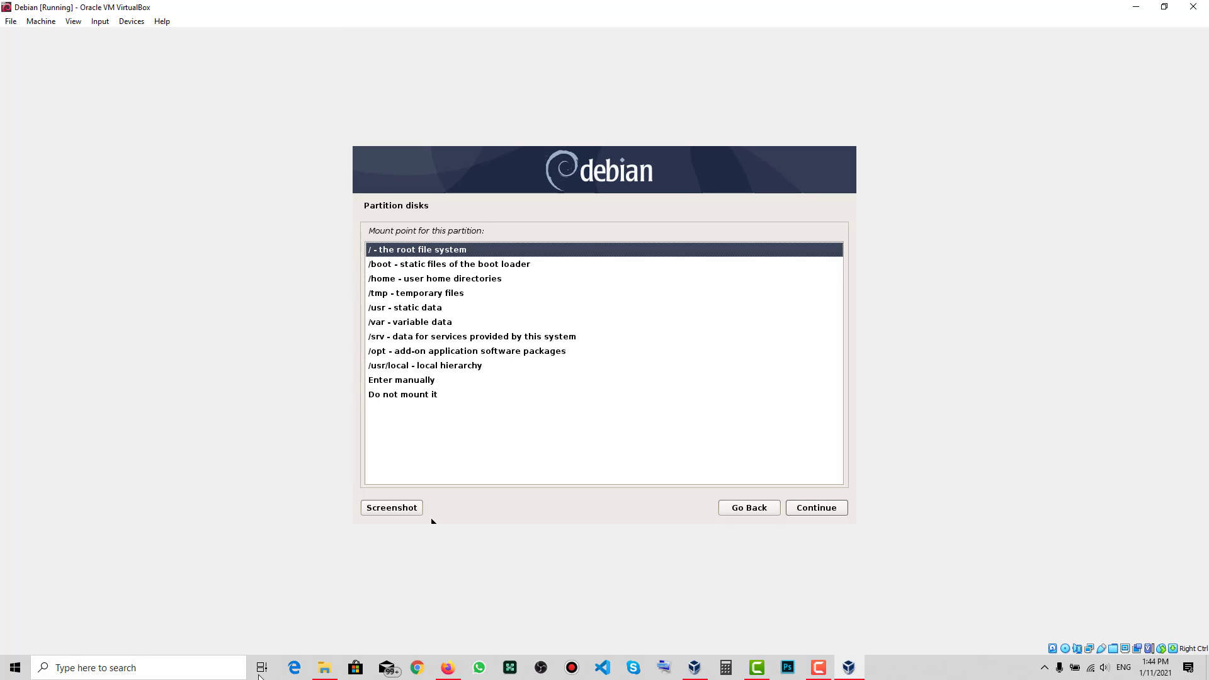
Step: Examine the Windows drives under This PC in File Explorer, then return to the Debian virtual machine
{"action": "left_click", "coordinate": [288, 656]}
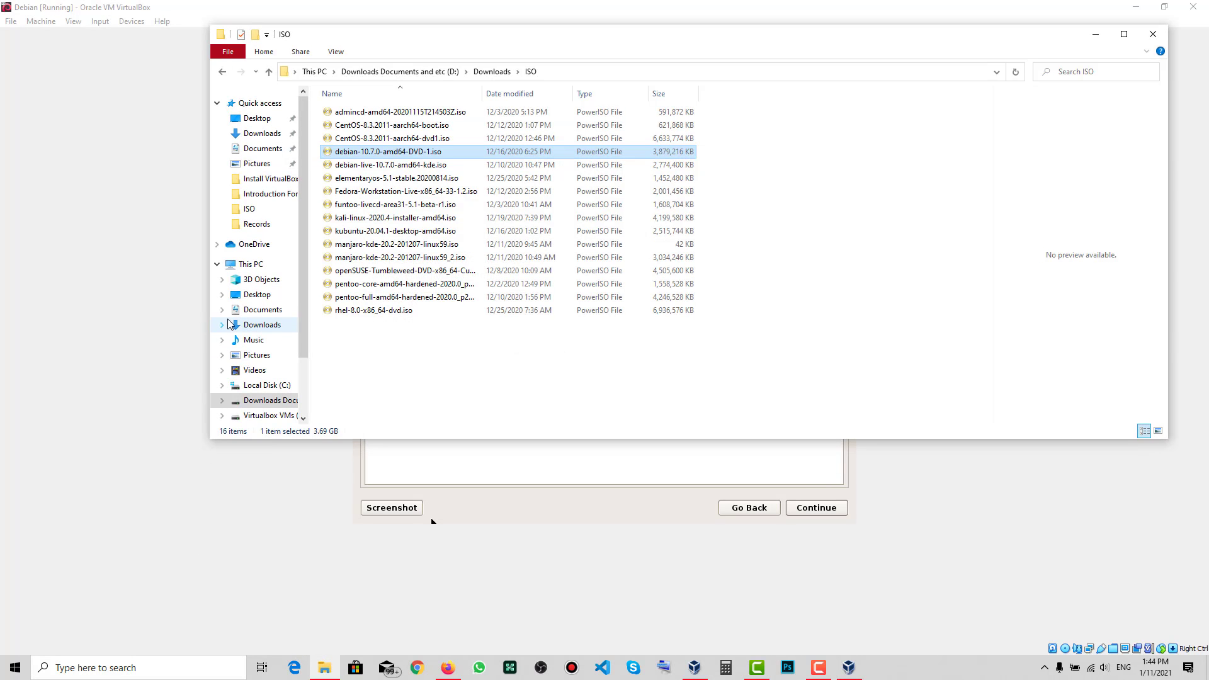
{"action": "left_click", "coordinate": [249, 264]}
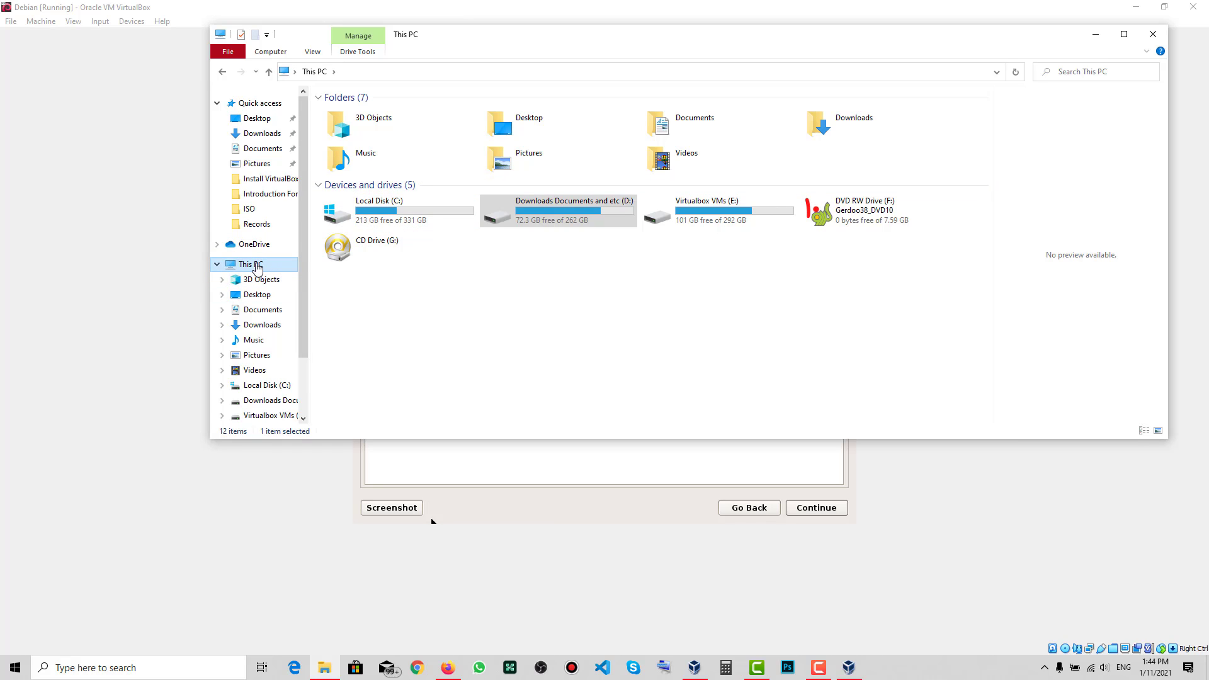
{"action": "left_click", "coordinate": [429, 214]}
{"action": "left_click", "coordinate": [511, 213]}
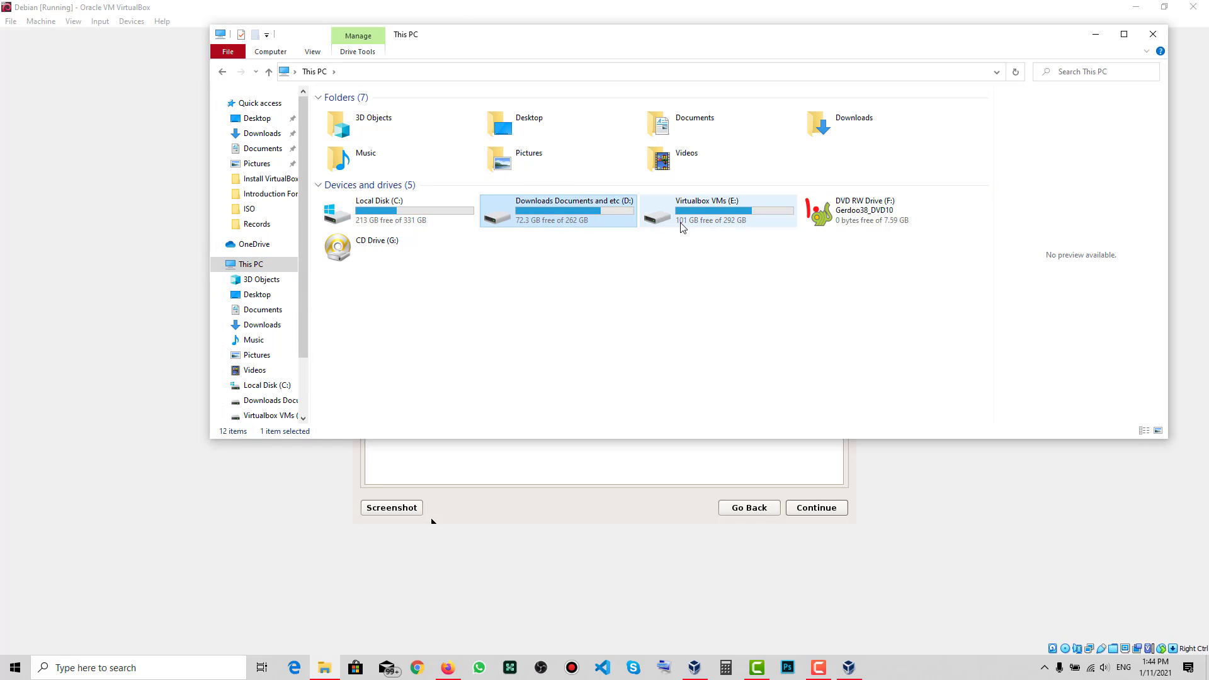
{"action": "left_click", "coordinate": [684, 227]}
{"action": "left_click", "coordinate": [1096, 34]}
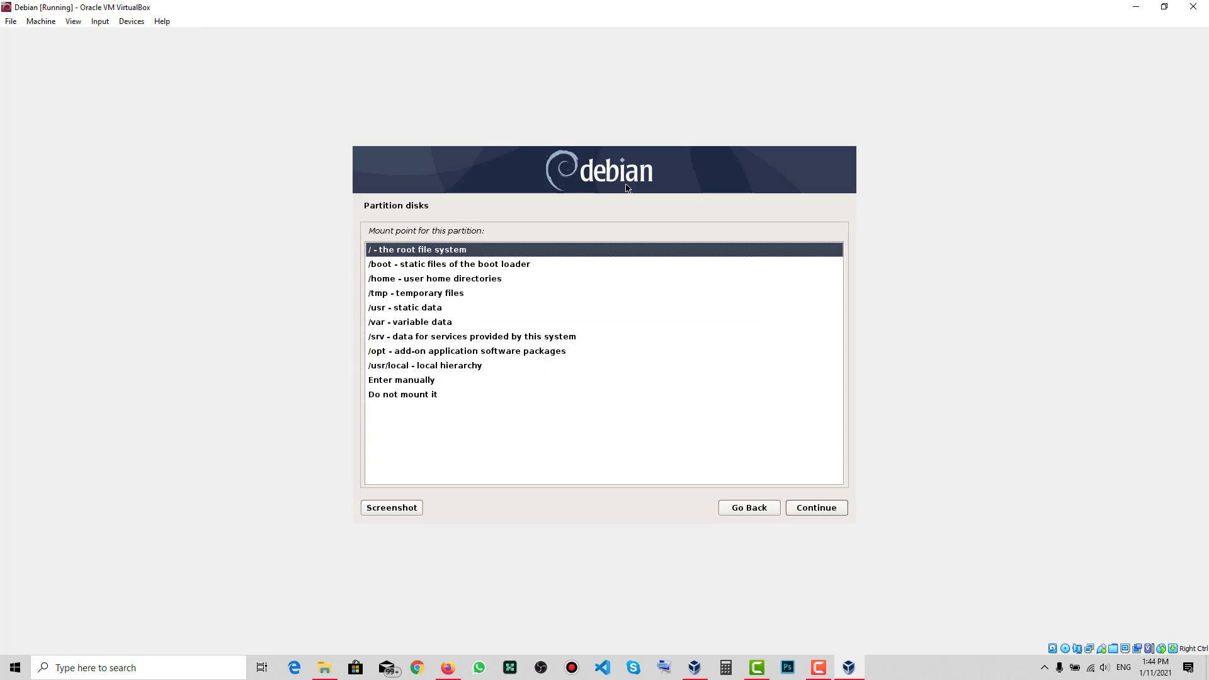
Step: Leave the mount point choices and delete partition #4
{"action": "left_click", "coordinate": [737, 507]}
{"action": "left_click", "coordinate": [440, 409]}
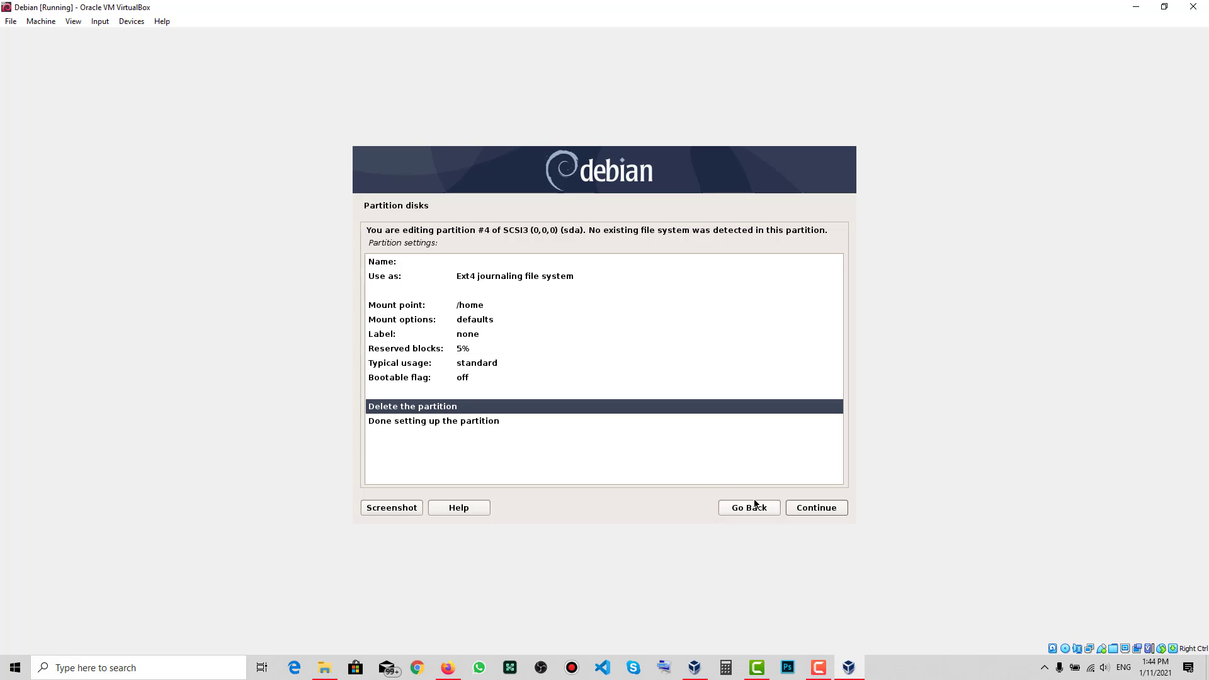
{"action": "left_click", "coordinate": [796, 510]}
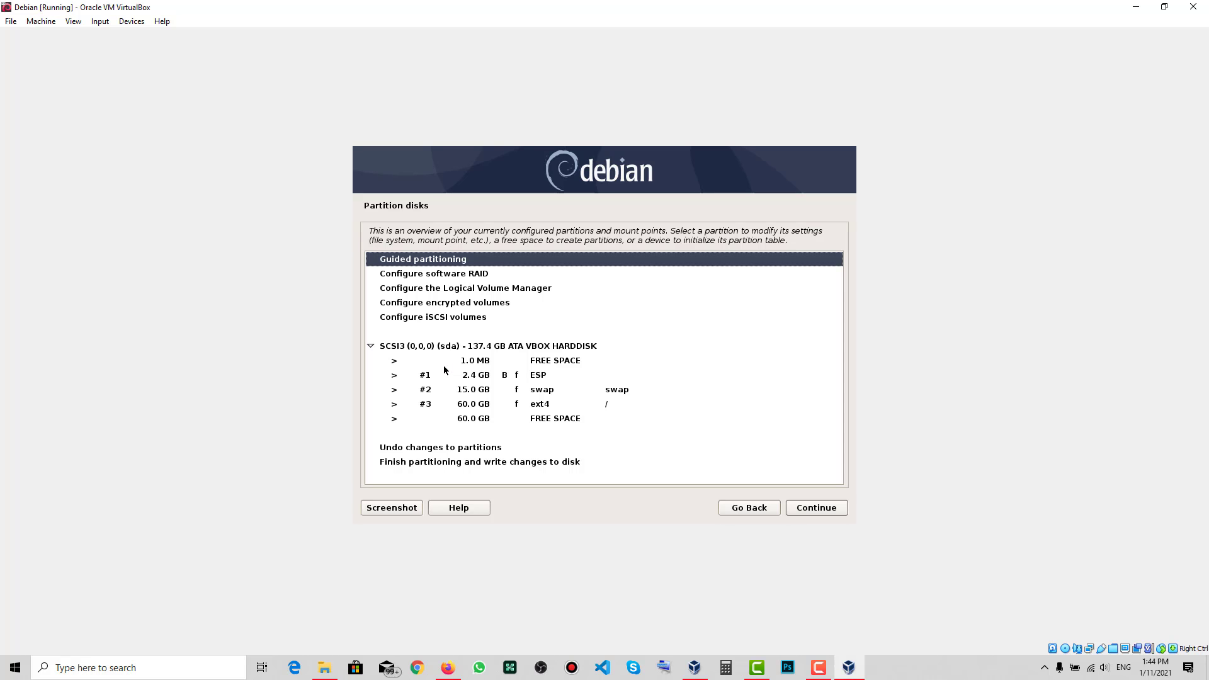
Step: Compare the root partition and the free space below it with the Windows drives in File Explorer
{"action": "left_click", "coordinate": [484, 403]}
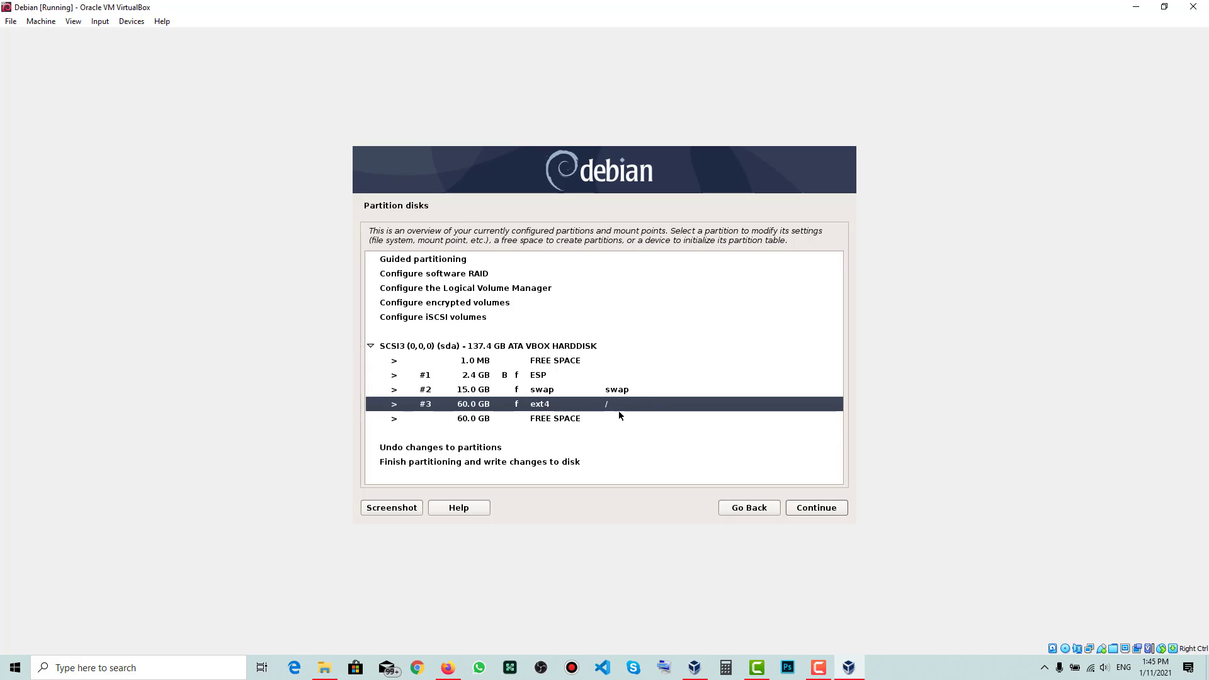
{"action": "left_click", "coordinate": [589, 421]}
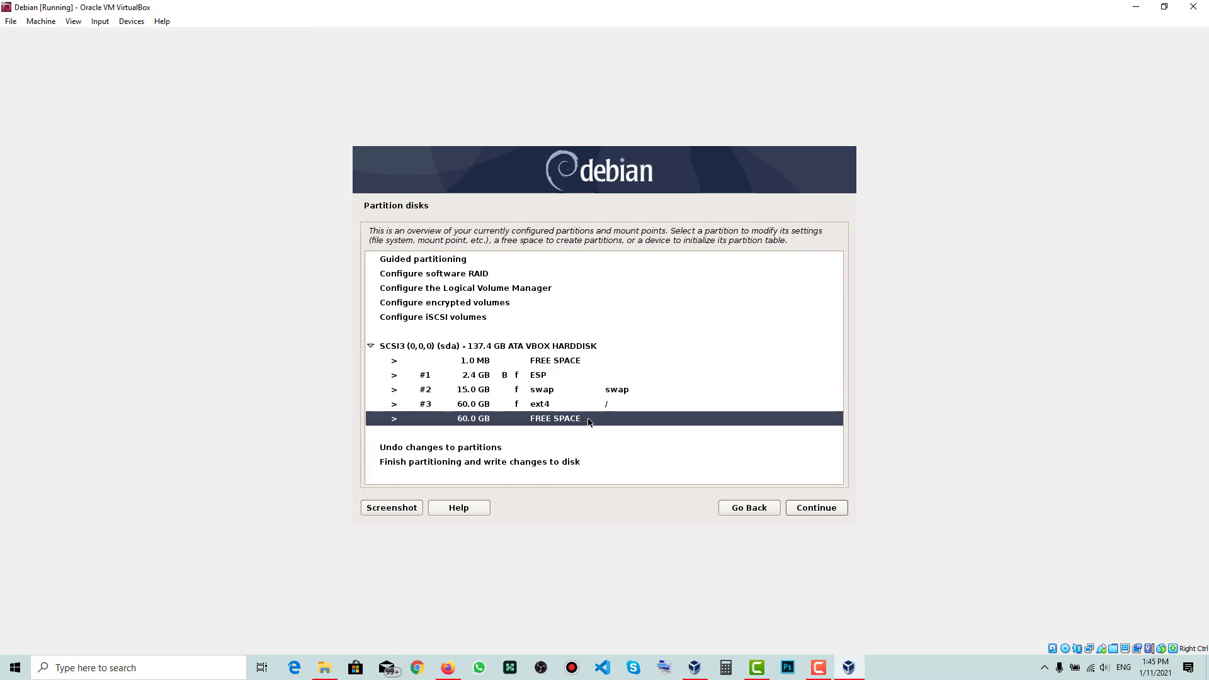
{"action": "left_click", "coordinate": [592, 410]}
{"action": "left_click", "coordinate": [590, 421]}
{"action": "left_click", "coordinate": [560, 404]}
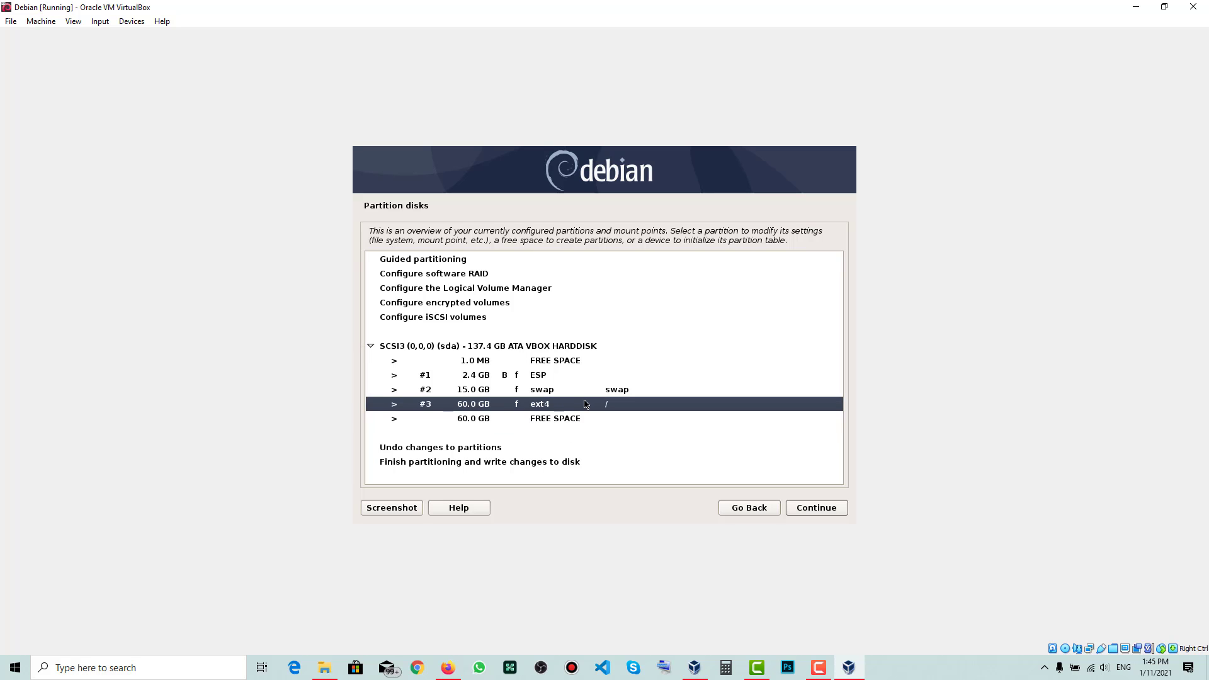
{"action": "left_click", "coordinate": [324, 667]}
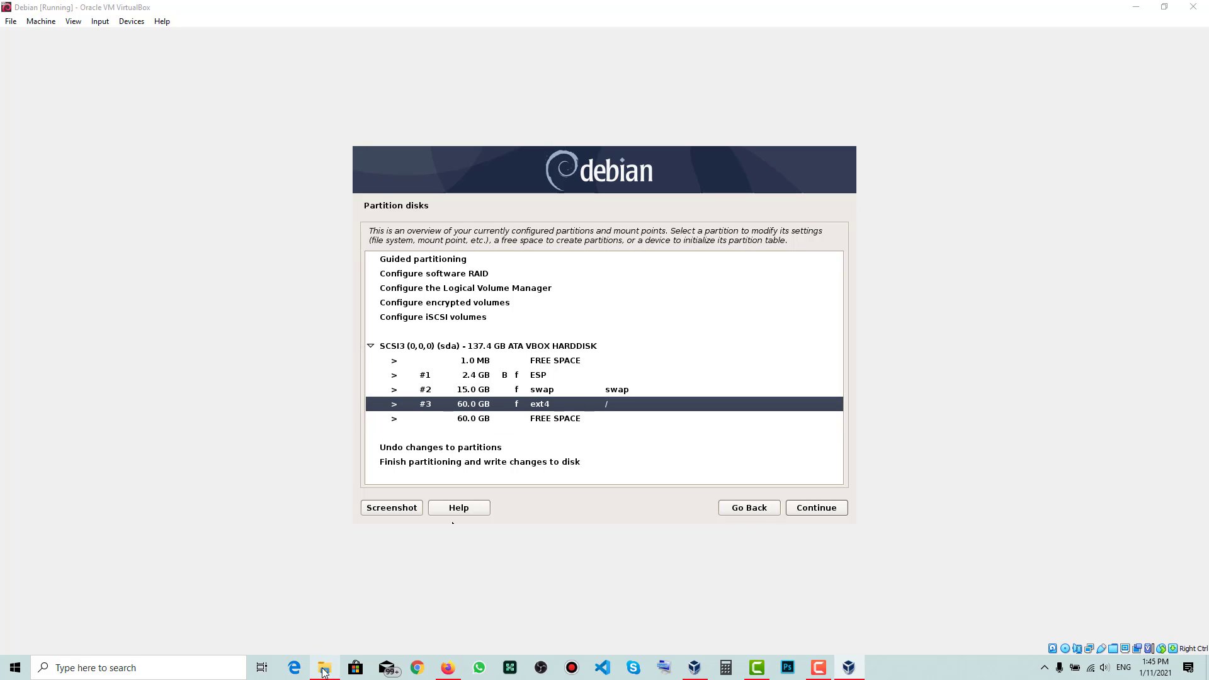
{"action": "left_click", "coordinate": [386, 228]}
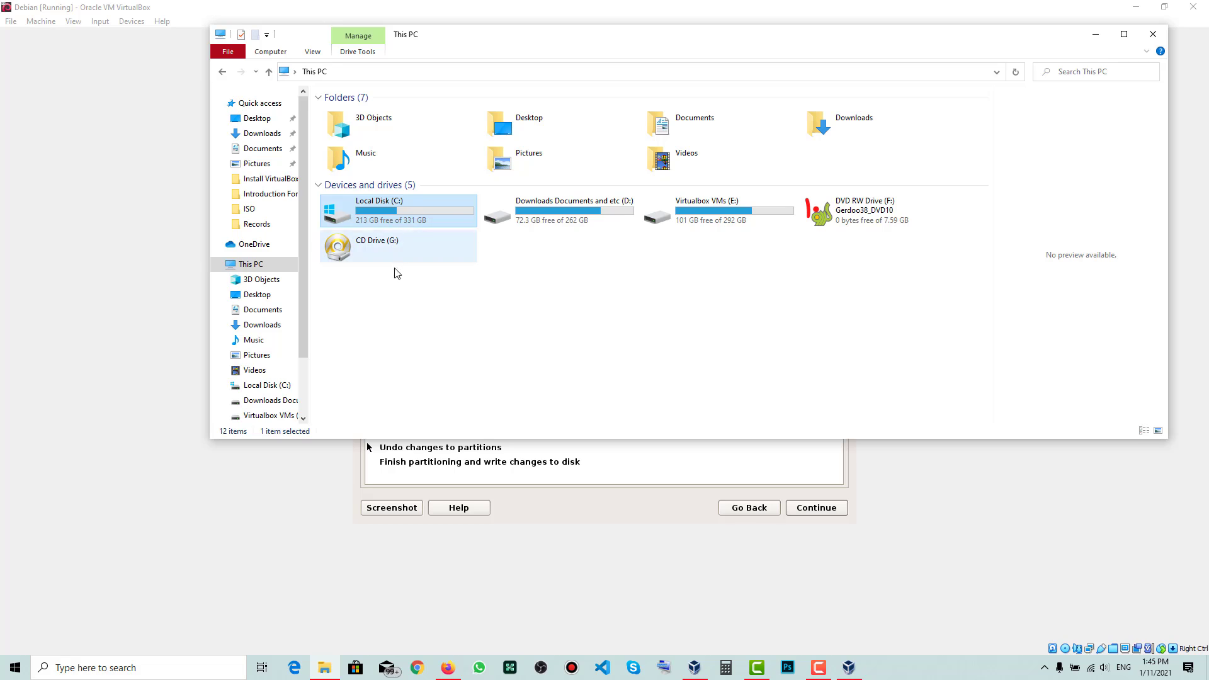
{"action": "left_click", "coordinate": [598, 488]}
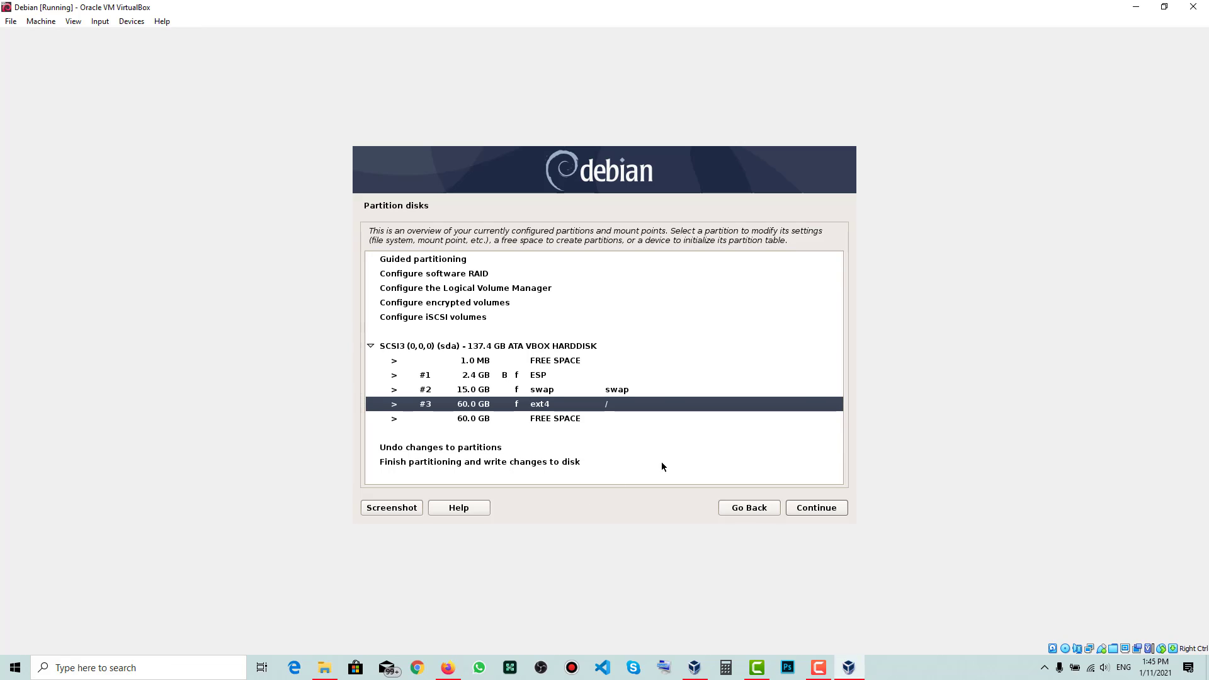
Step: Create a new 30.0 GB partition at the beginning of the 60.0 GB free space
{"action": "left_click", "coordinate": [632, 422]}
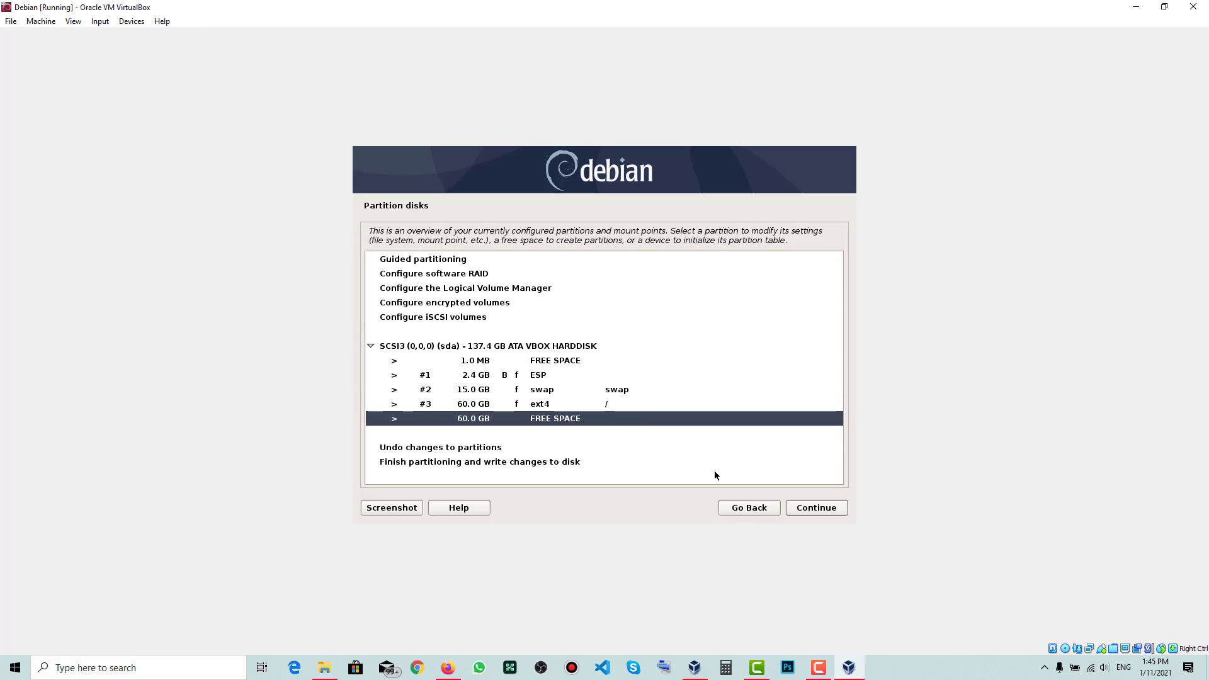
{"action": "left_click", "coordinate": [794, 507]}
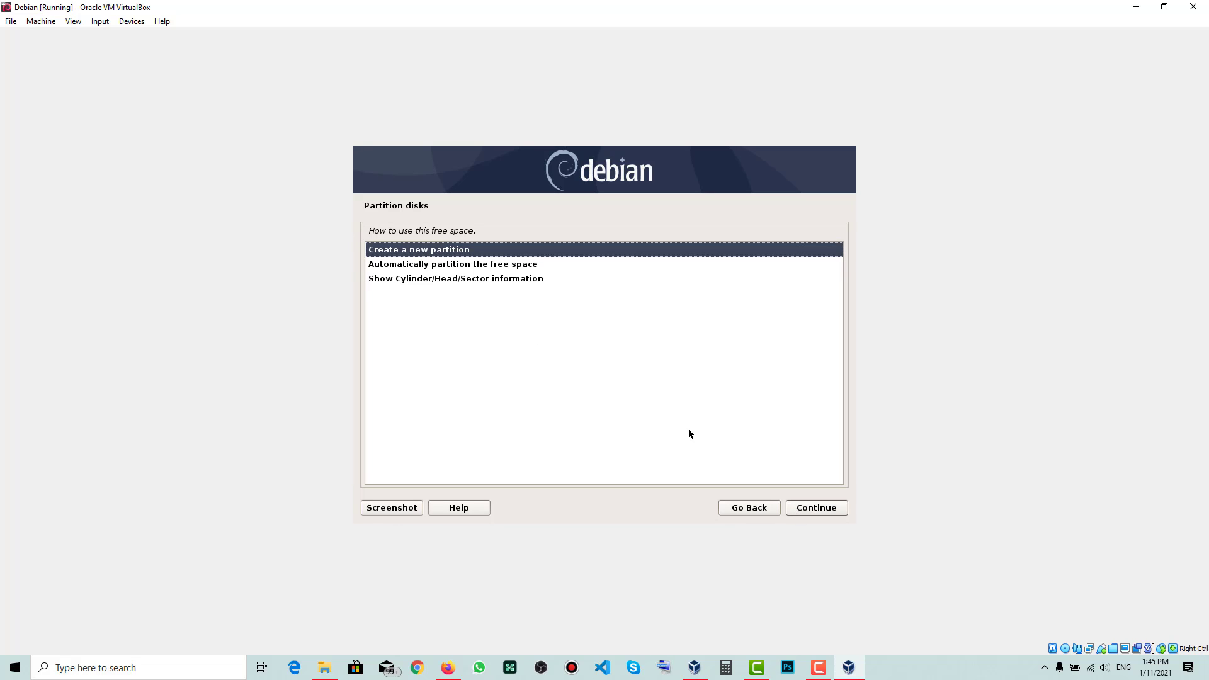
{"action": "left_click", "coordinate": [811, 509]}
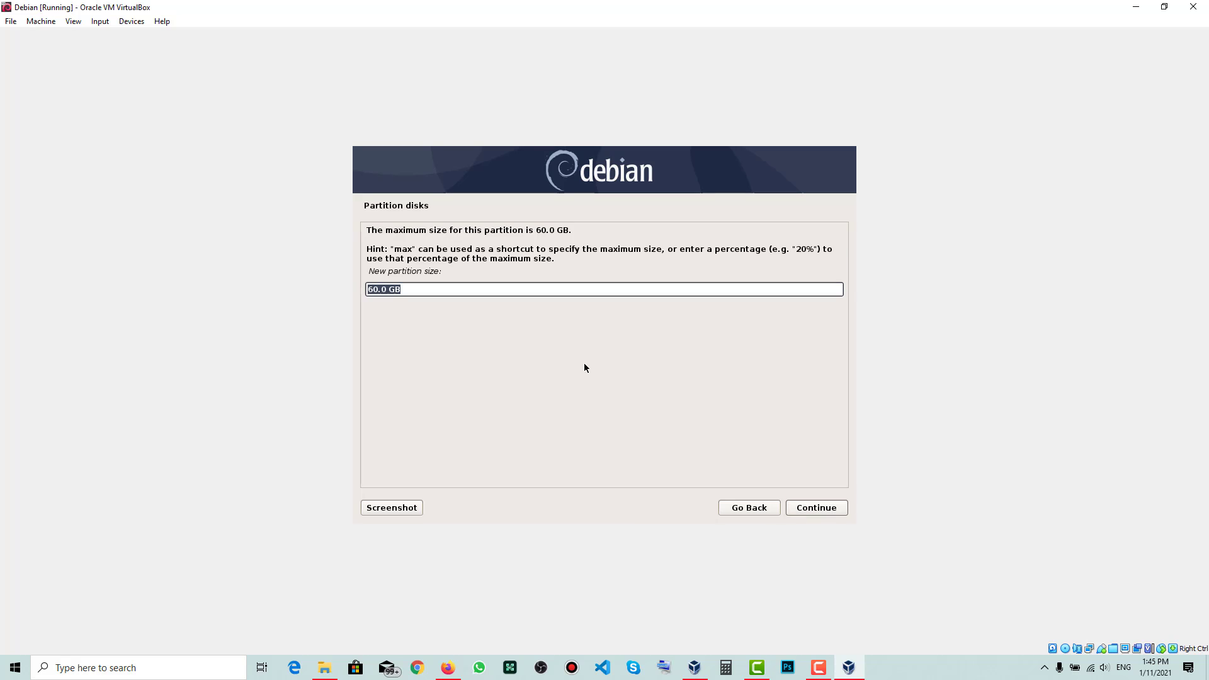
{"action": "left_click", "coordinate": [366, 288]}
{"action": "type", "text": "3"}
{"action": "key", "text": "Delete"}
{"action": "left_click", "coordinate": [818, 501]}
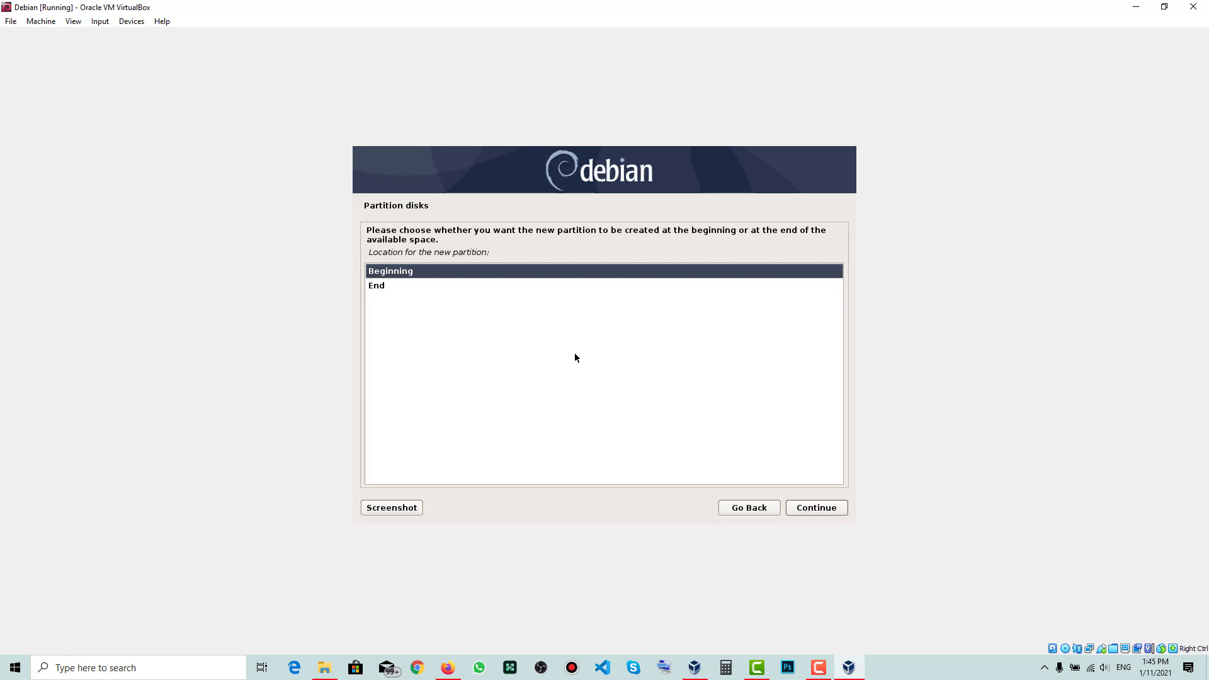
{"action": "left_click", "coordinate": [807, 506]}
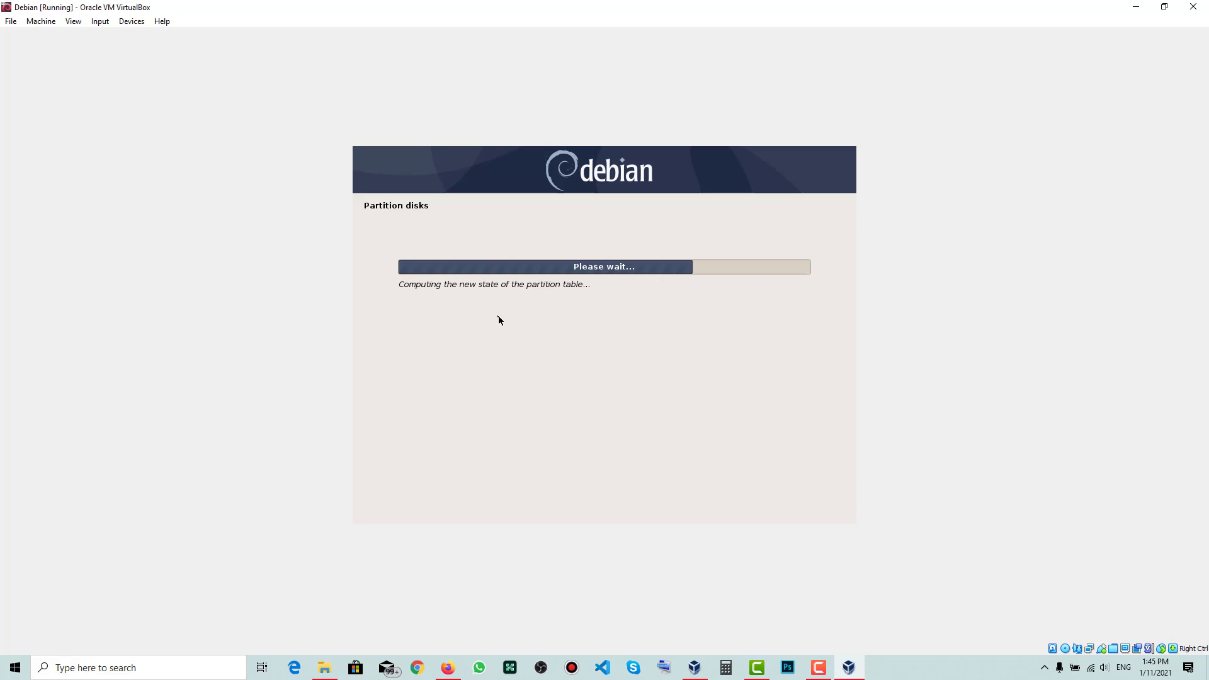
Step: Choose manual entry for partition #4's mount point and start the path with /media/
{"action": "left_click", "coordinate": [468, 306]}
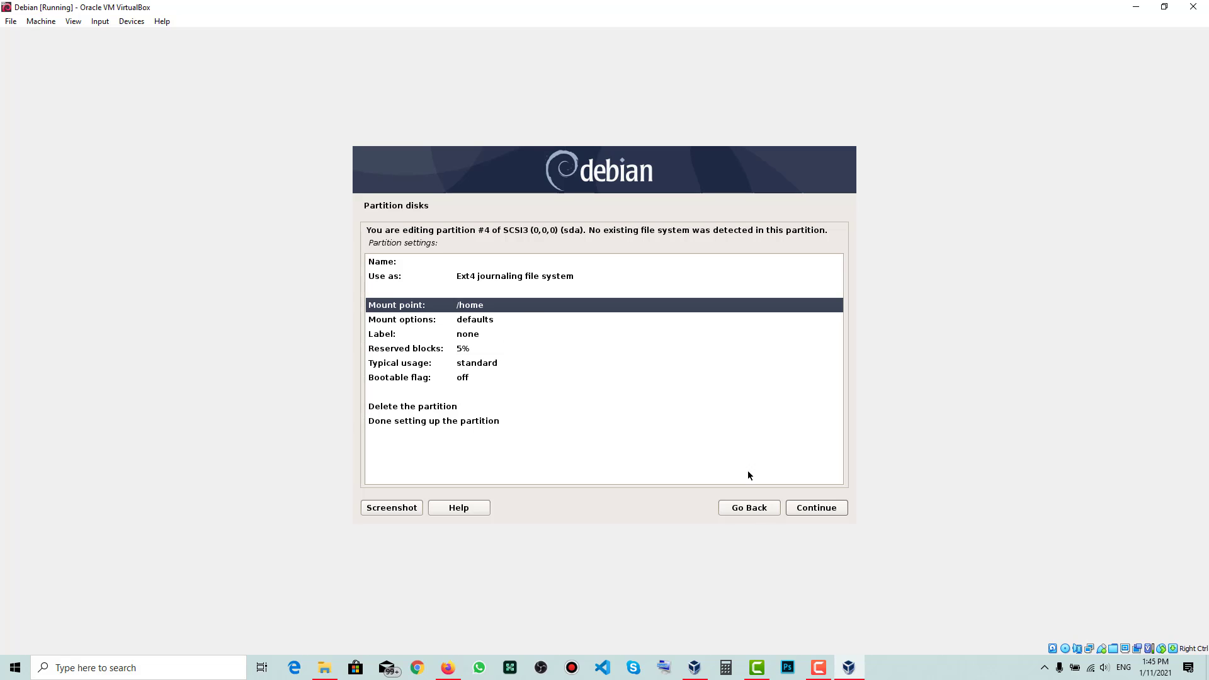
{"action": "left_click", "coordinate": [815, 509]}
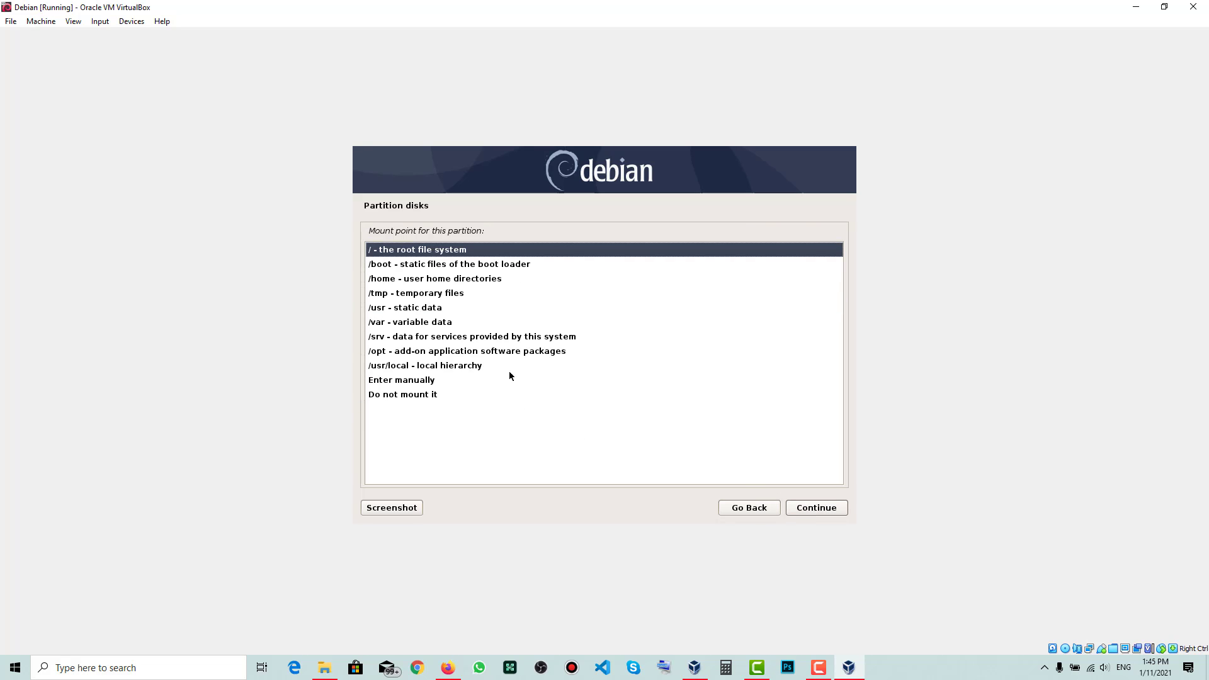
{"action": "left_click", "coordinate": [424, 381]}
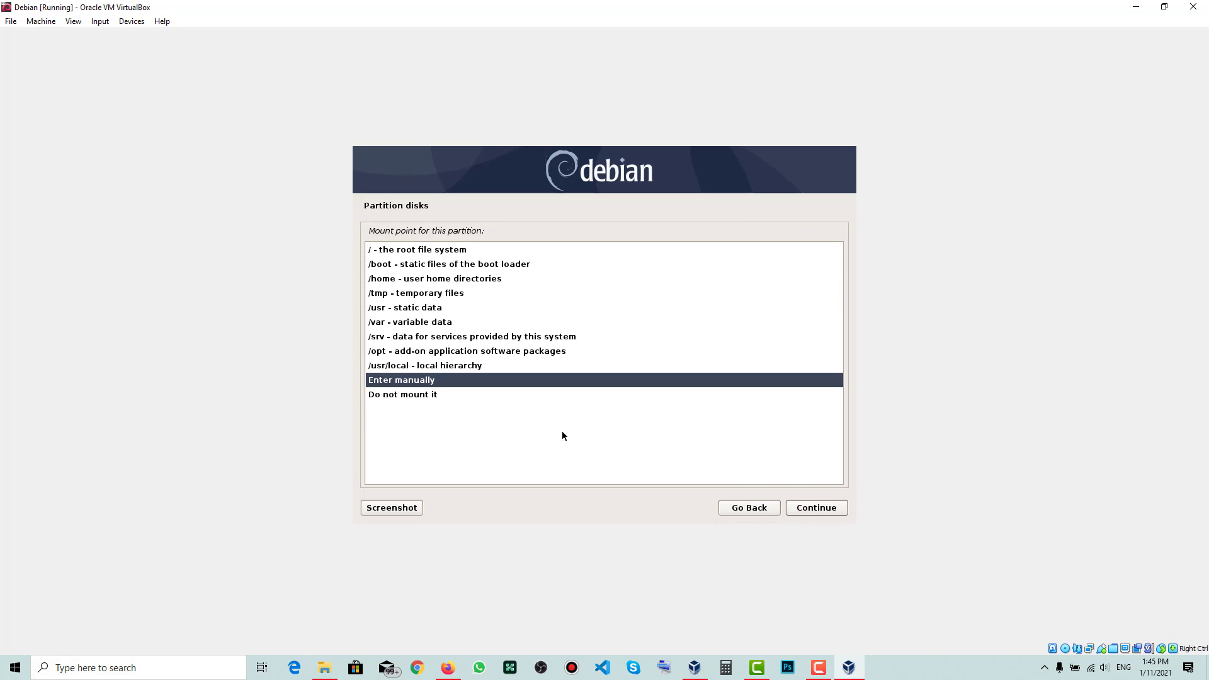
{"action": "left_click", "coordinate": [815, 507]}
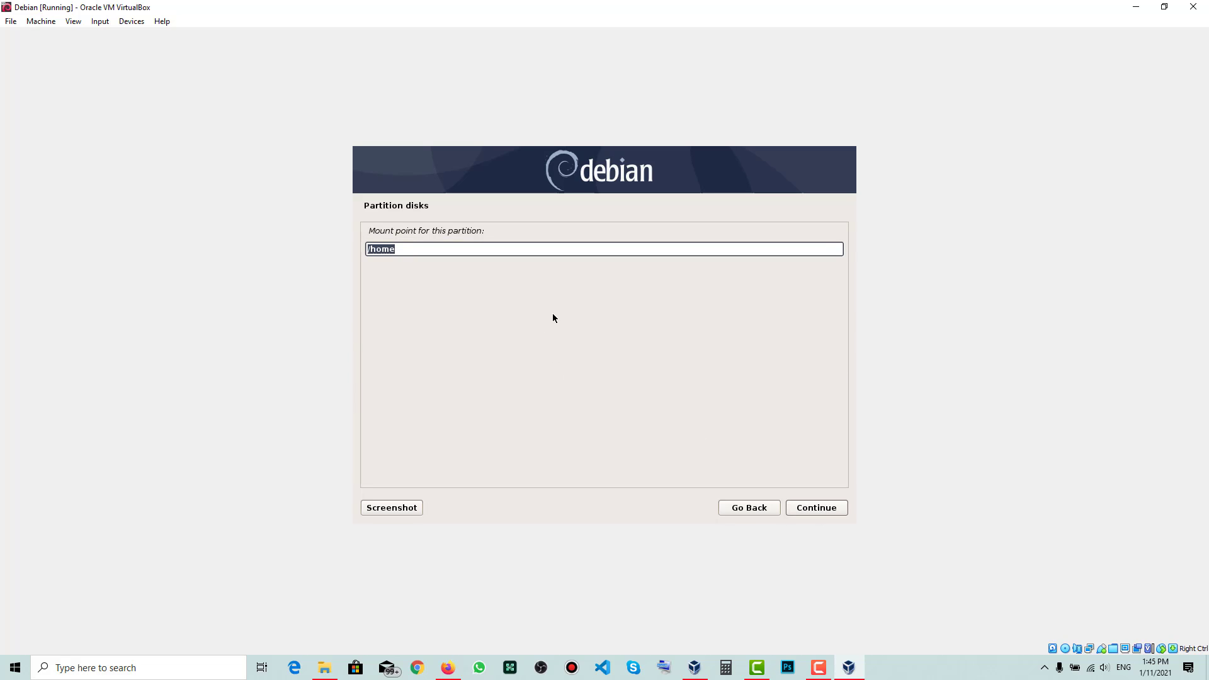
{"action": "type", "text": "/media/"}
{"action": "key", "text": "BackSpace"}
{"action": "key", "text": "BackSpace"}
{"action": "key", "text": "BackSpace"}
{"action": "key", "text": "BackSpace"}
{"action": "key", "text": "BackSpace"}
{"action": "key", "text": "BackSpace"}
{"action": "key", "text": "BackSpace"}
{"action": "type", "text": "/meda"}
{"action": "key", "text": "BackSpace"}
{"action": "type", "text": "ia"}
Step: Look at the D: drive under This PC in File Explorer as an example of a data partition
{"action": "key", "text": "super+e"}
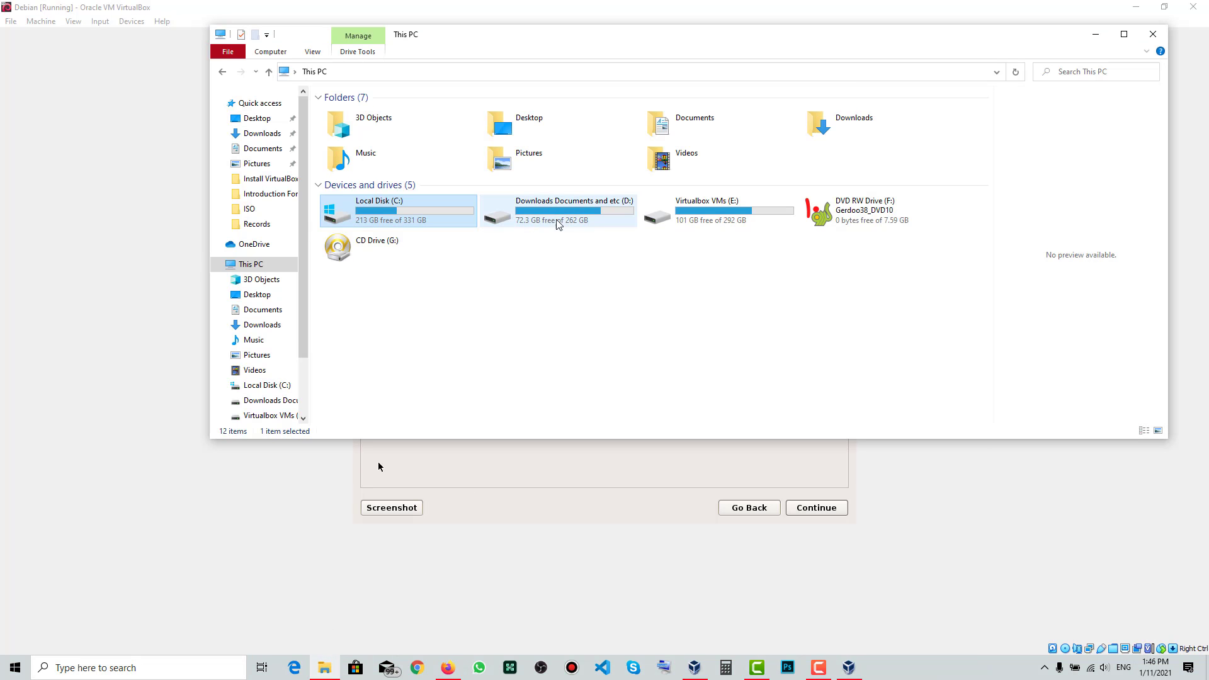
{"action": "left_click", "coordinate": [561, 248]}
{"action": "left_click", "coordinate": [553, 220]}
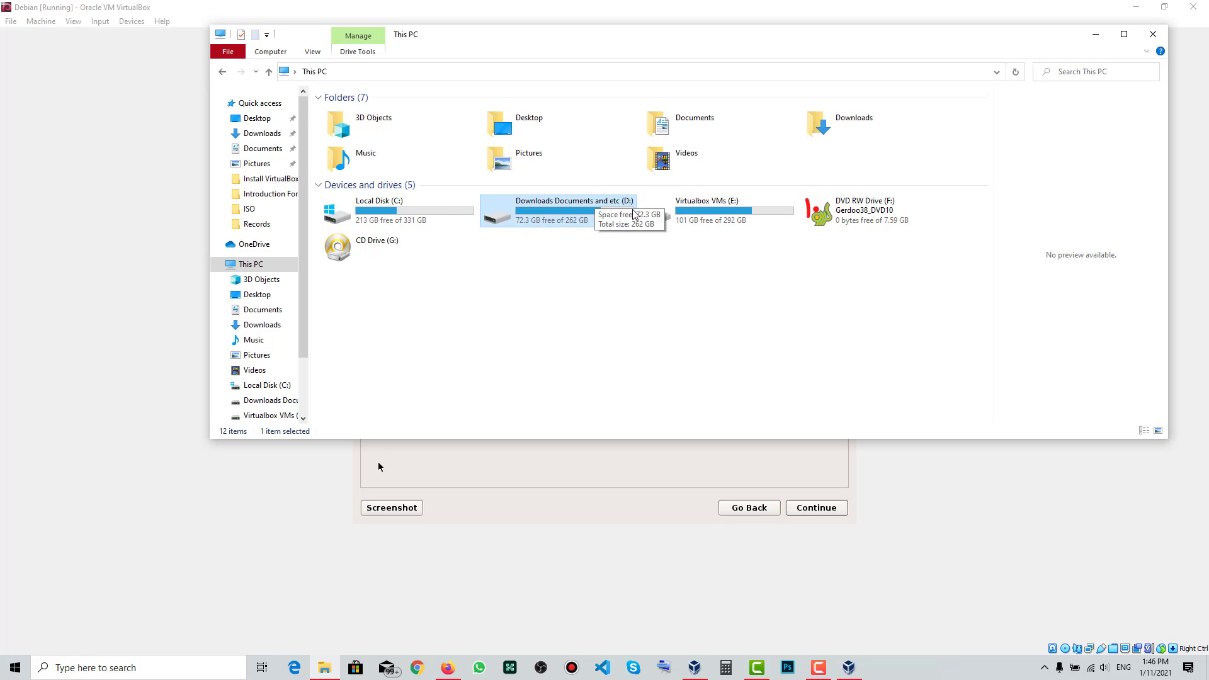
{"action": "left_click", "coordinate": [1098, 32]}
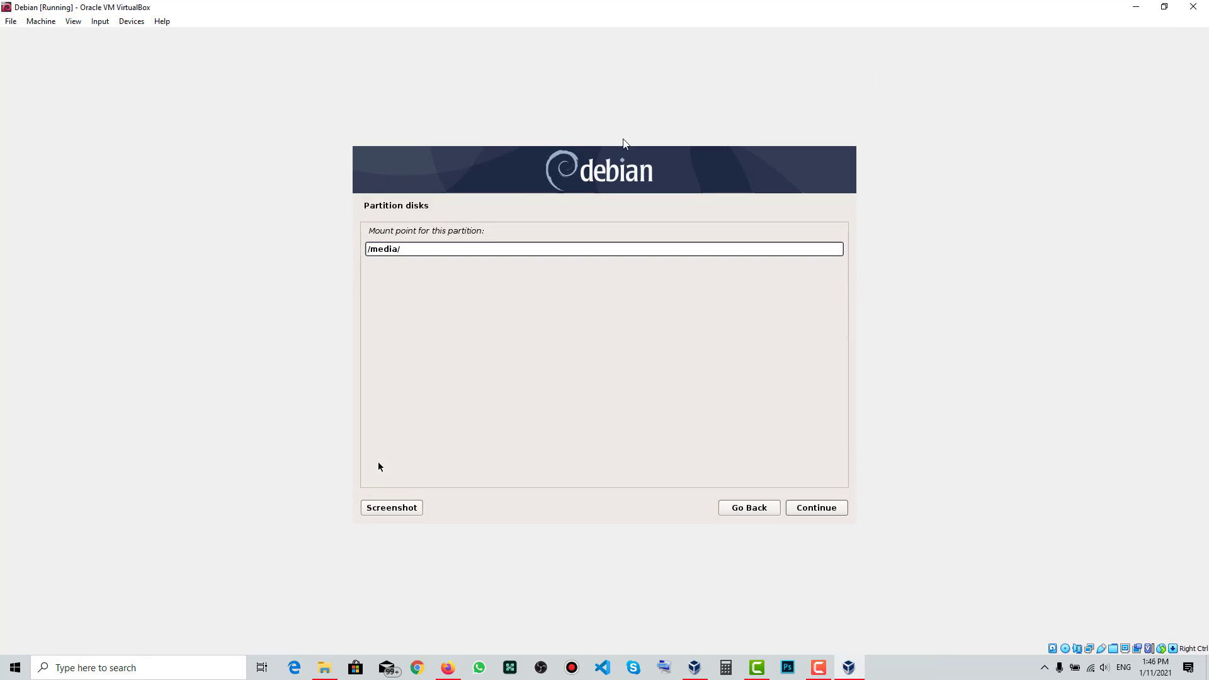
Step: Complete the mount point as /media/datas and finish setting up partition #4
{"action": "type", "text": "datas"}
{"action": "left_click", "coordinate": [791, 512]}
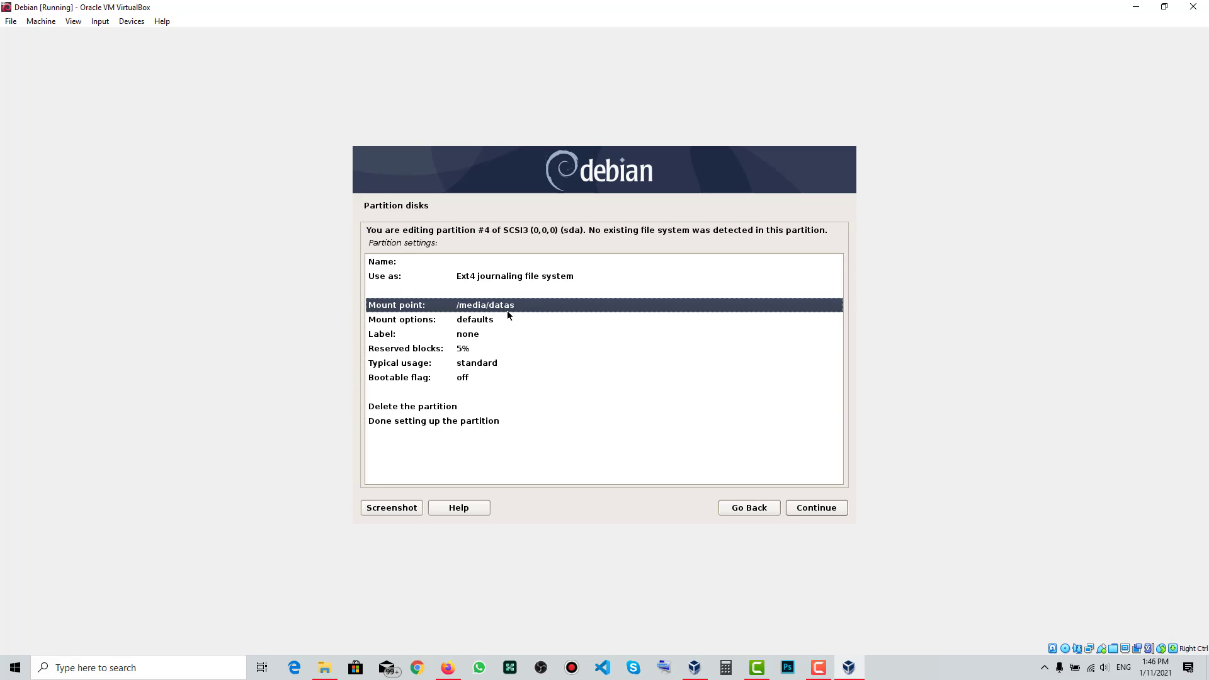
{"action": "left_click", "coordinate": [472, 422]}
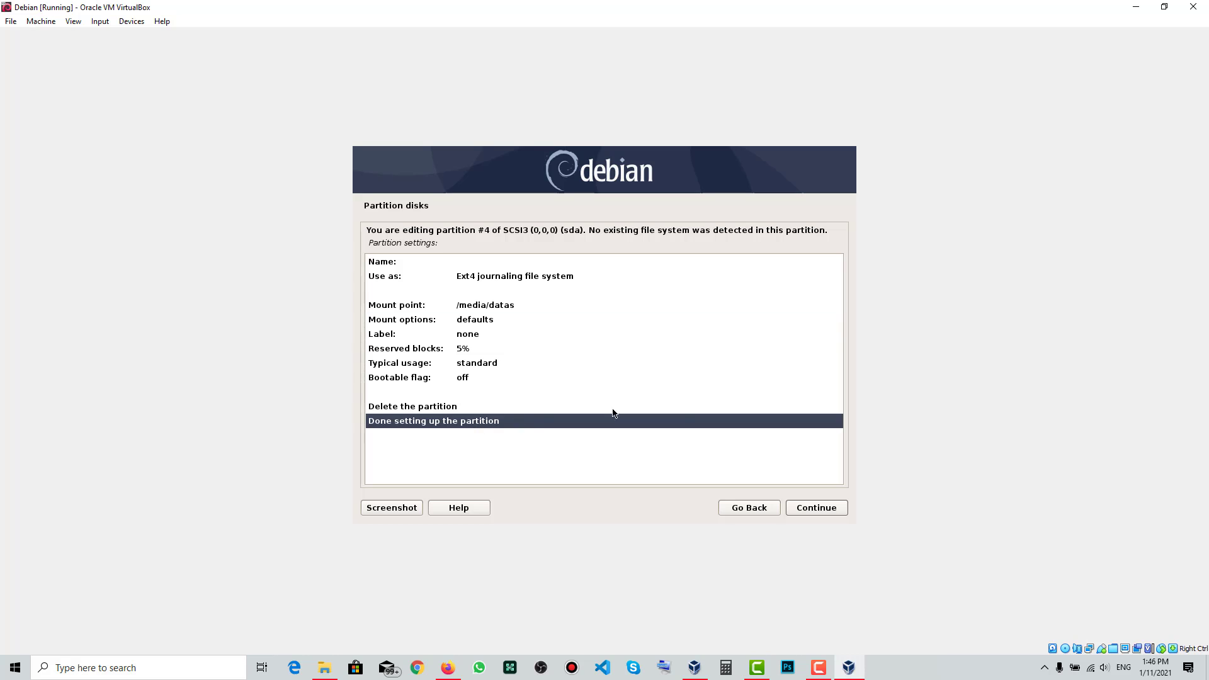
{"action": "left_click", "coordinate": [806, 508]}
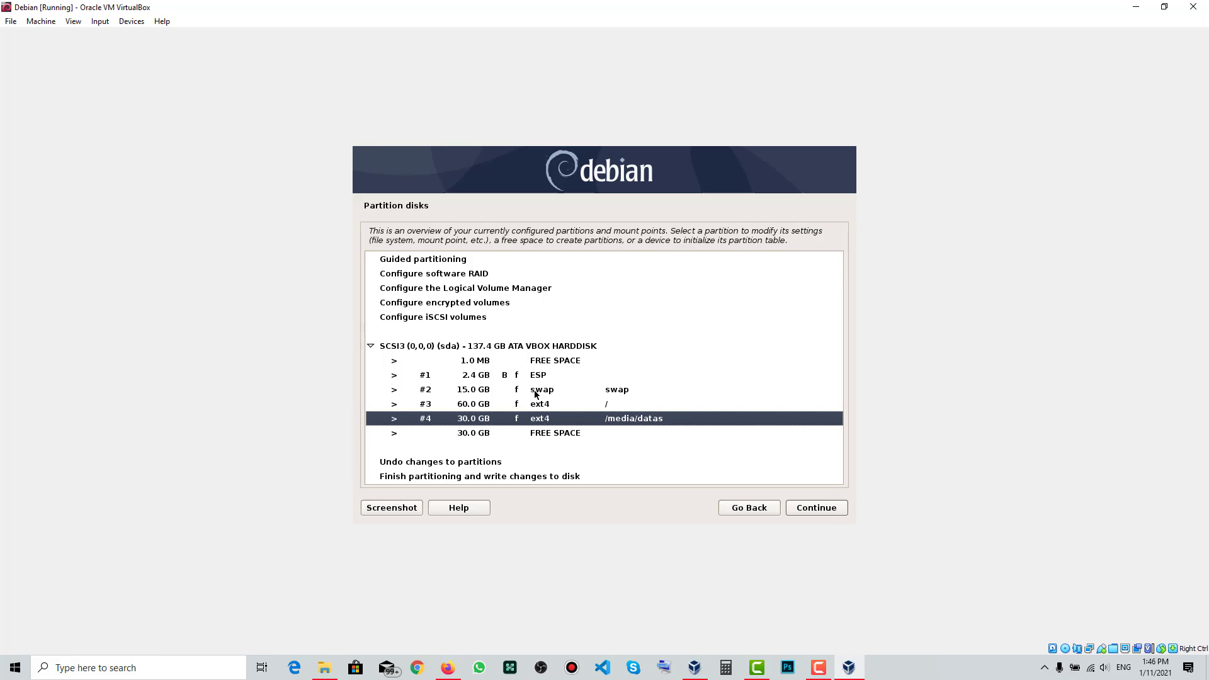
Step: Create a new partition using all of the remaining 30.0 GB free space
{"action": "left_click", "coordinate": [535, 435]}
{"action": "left_click", "coordinate": [838, 506]}
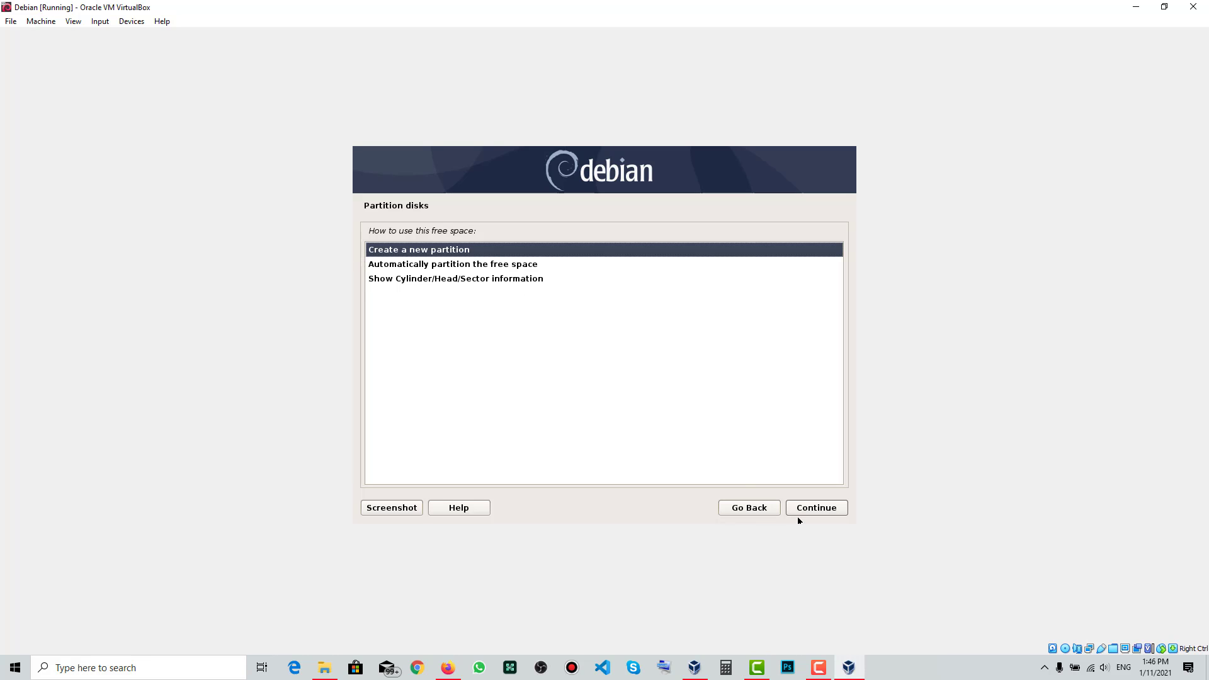
{"action": "left_click", "coordinate": [797, 511]}
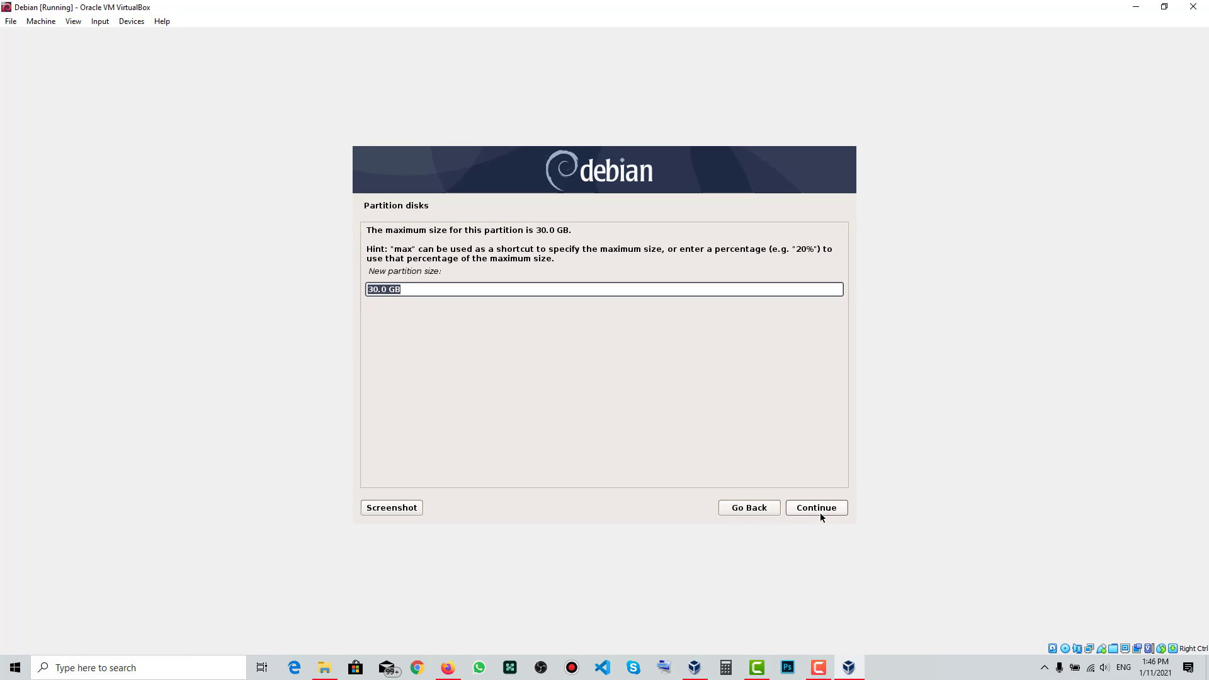
{"action": "left_click", "coordinate": [812, 513]}
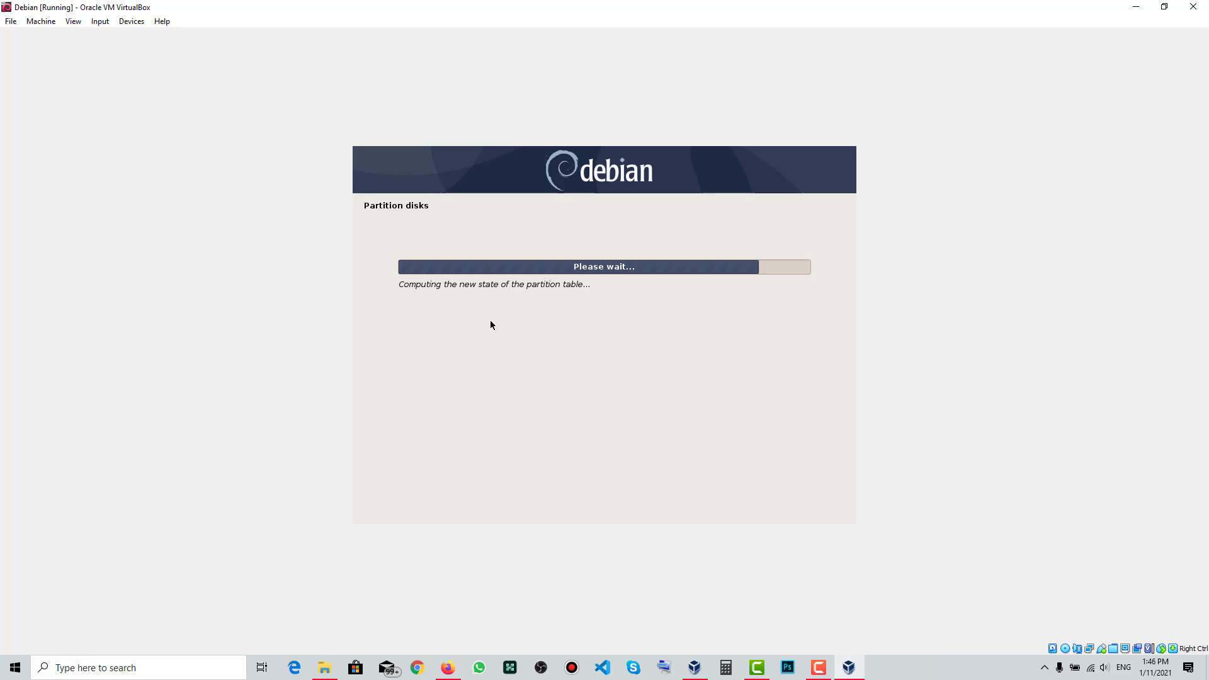
Step: Manually enter /media/vbox-vm as partition #5's mount point and finish setting up the partition
{"action": "left_click", "coordinate": [420, 305]}
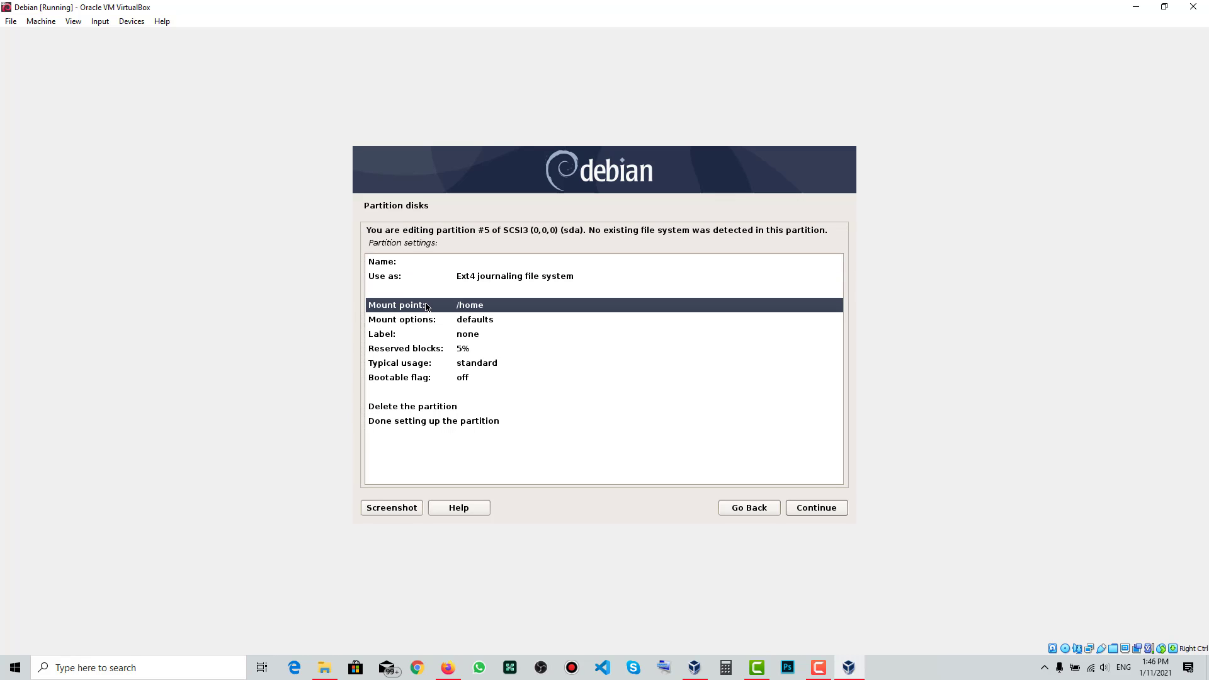
{"action": "left_click", "coordinate": [839, 502]}
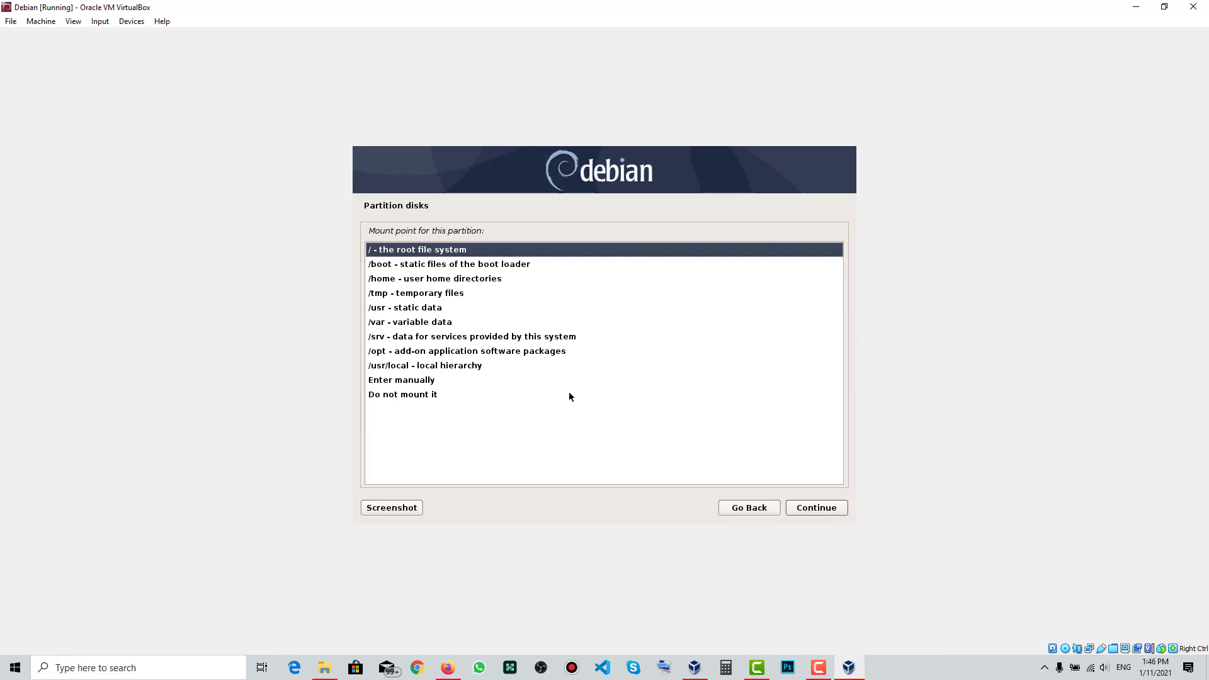
{"action": "left_click", "coordinate": [557, 380]}
{"action": "left_click", "coordinate": [837, 509]}
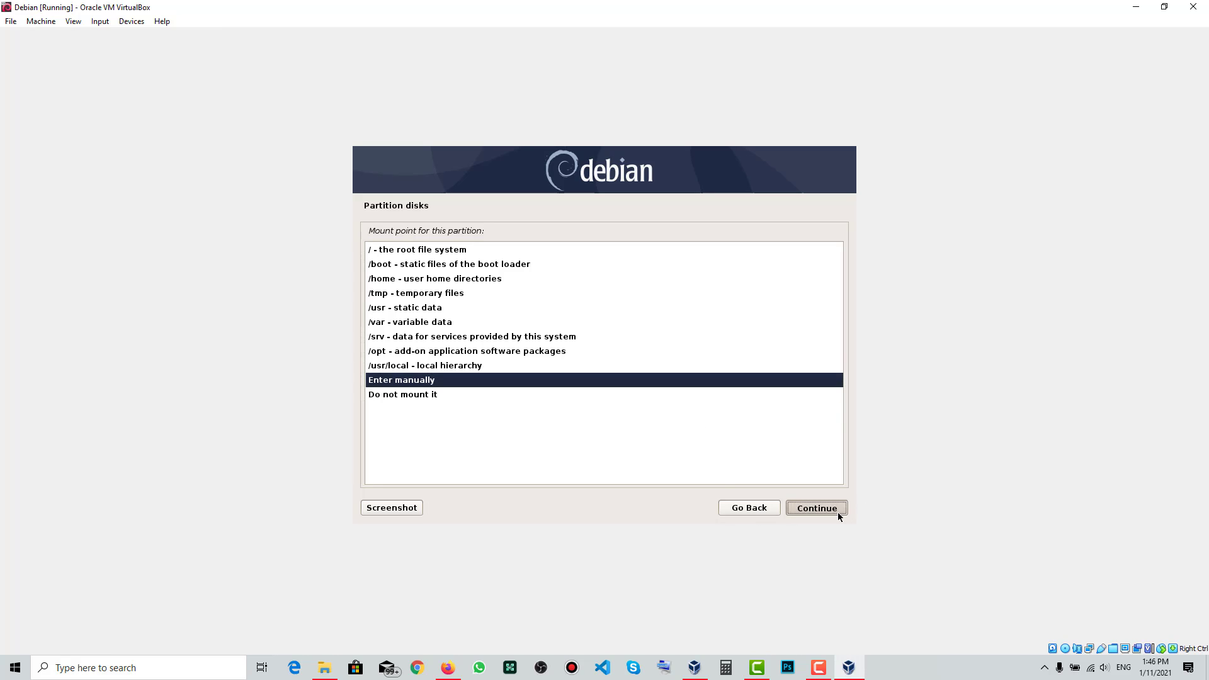
{"action": "type", "text": "/"}
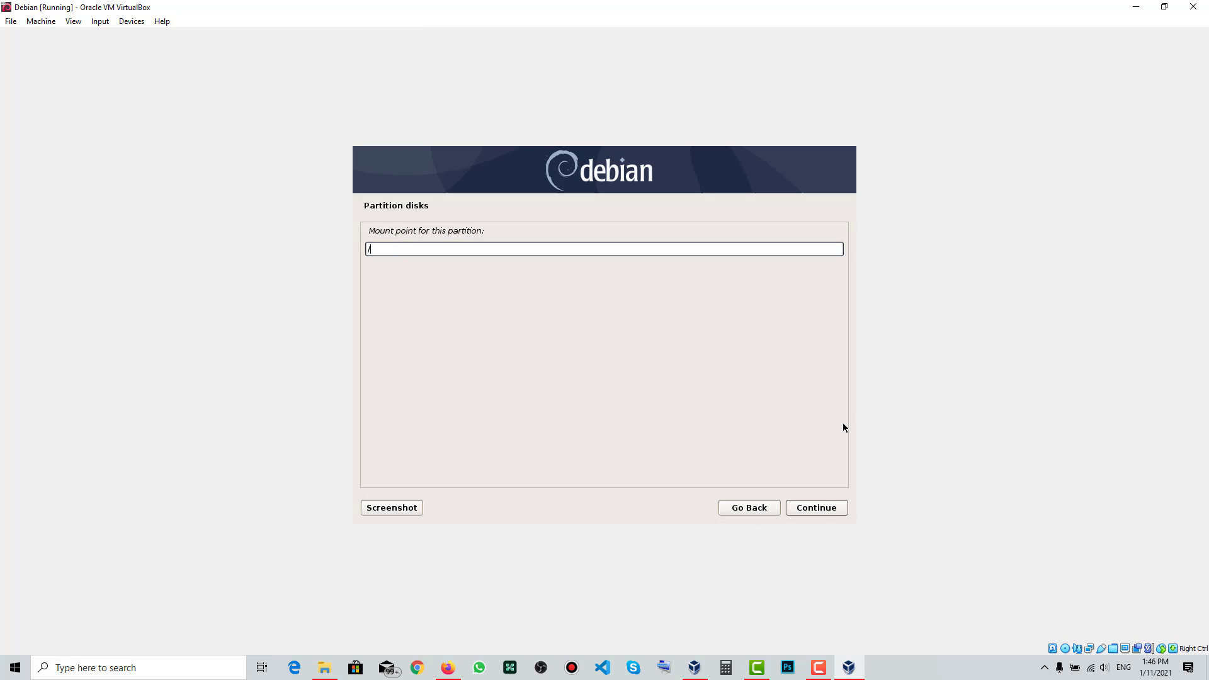
{"action": "type", "text": "media/"}
{"action": "left_click", "coordinate": [324, 667]}
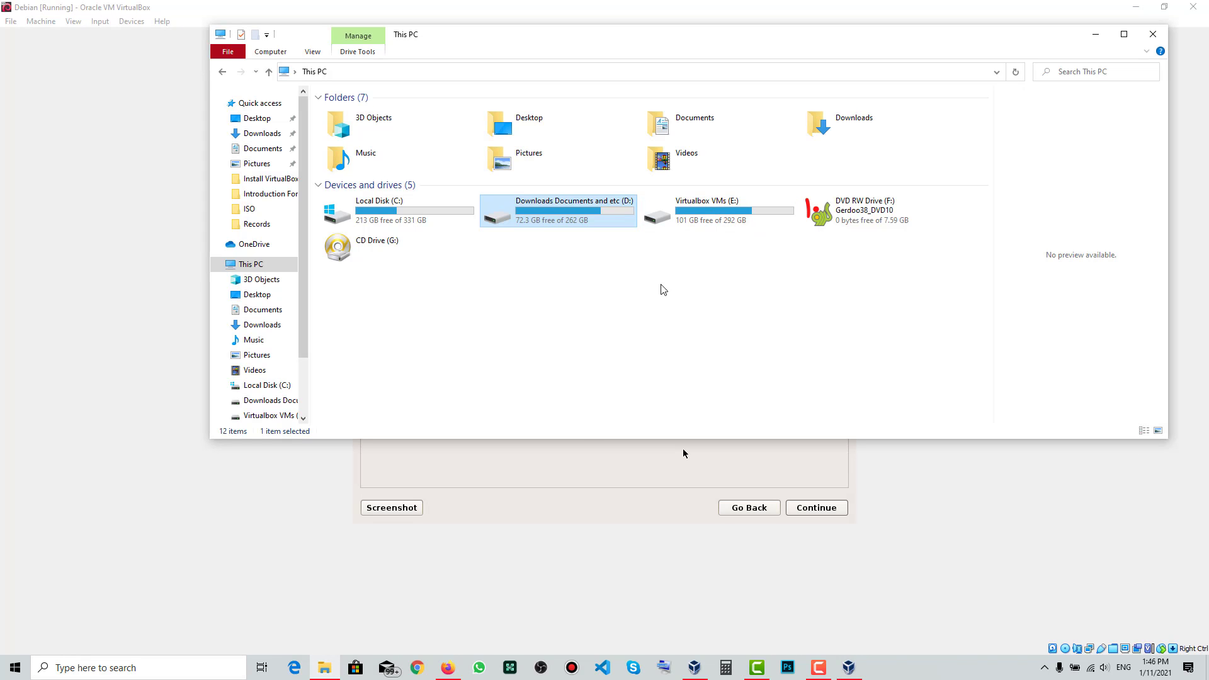
{"action": "left_click", "coordinate": [552, 500]}
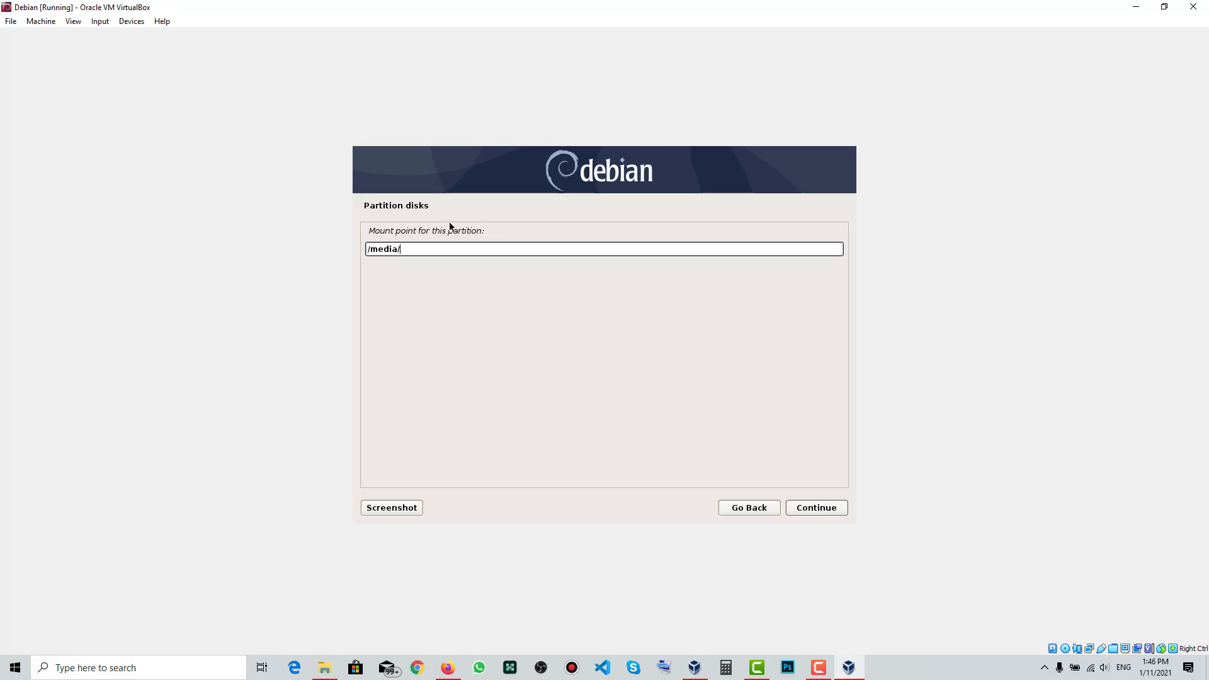
{"action": "type", "text": "vbox-vm"}
{"action": "left_click", "coordinate": [803, 509]}
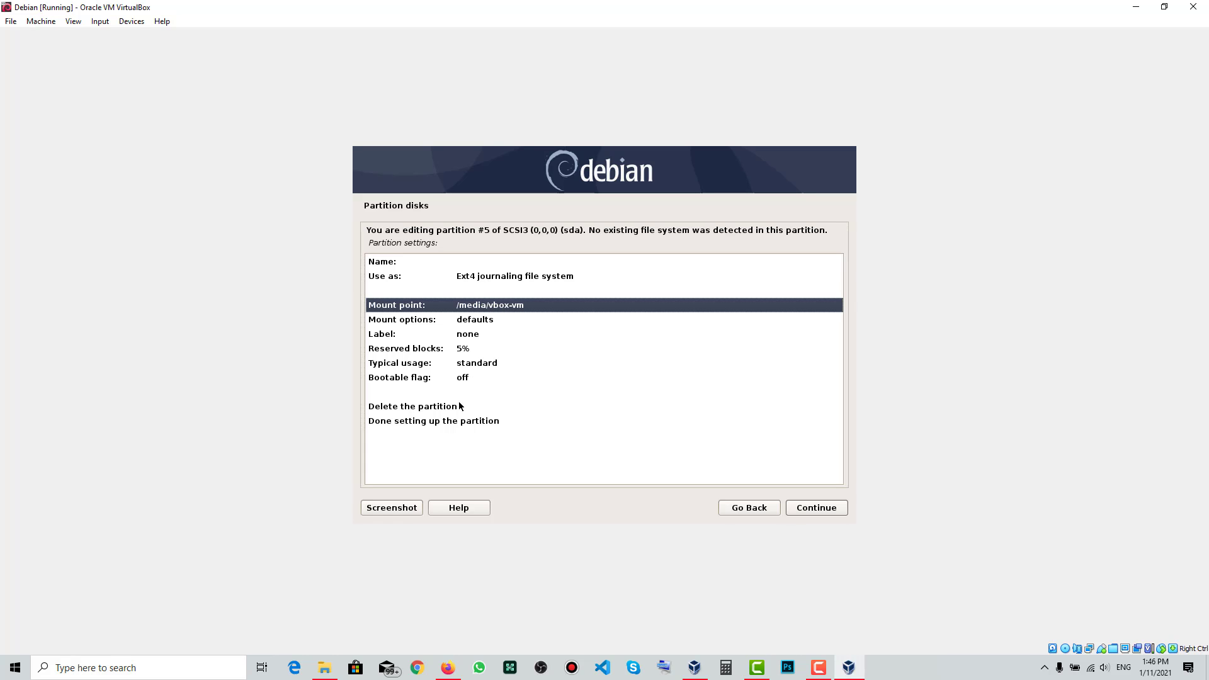
{"action": "left_click", "coordinate": [459, 420]}
{"action": "left_click", "coordinate": [816, 508]}
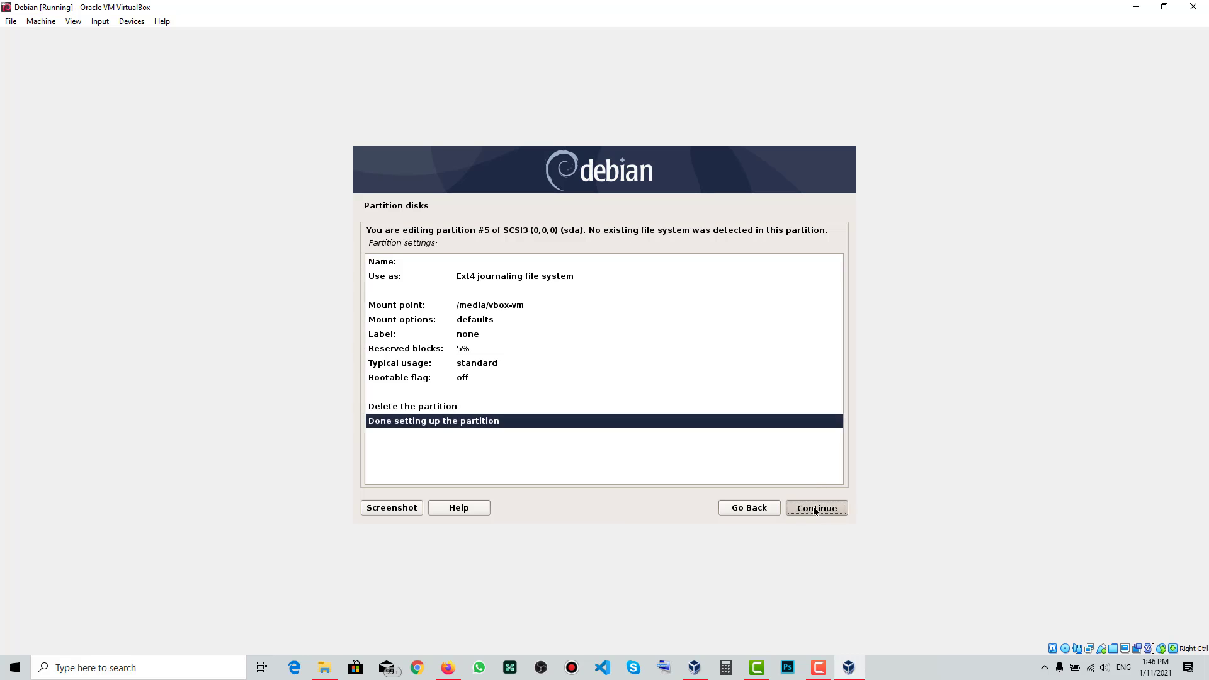
Step: Review the configured partitions, then finish partitioning and agree to write the changes to disk
{"action": "key", "text": "Up"}
{"action": "key", "text": "Up"}
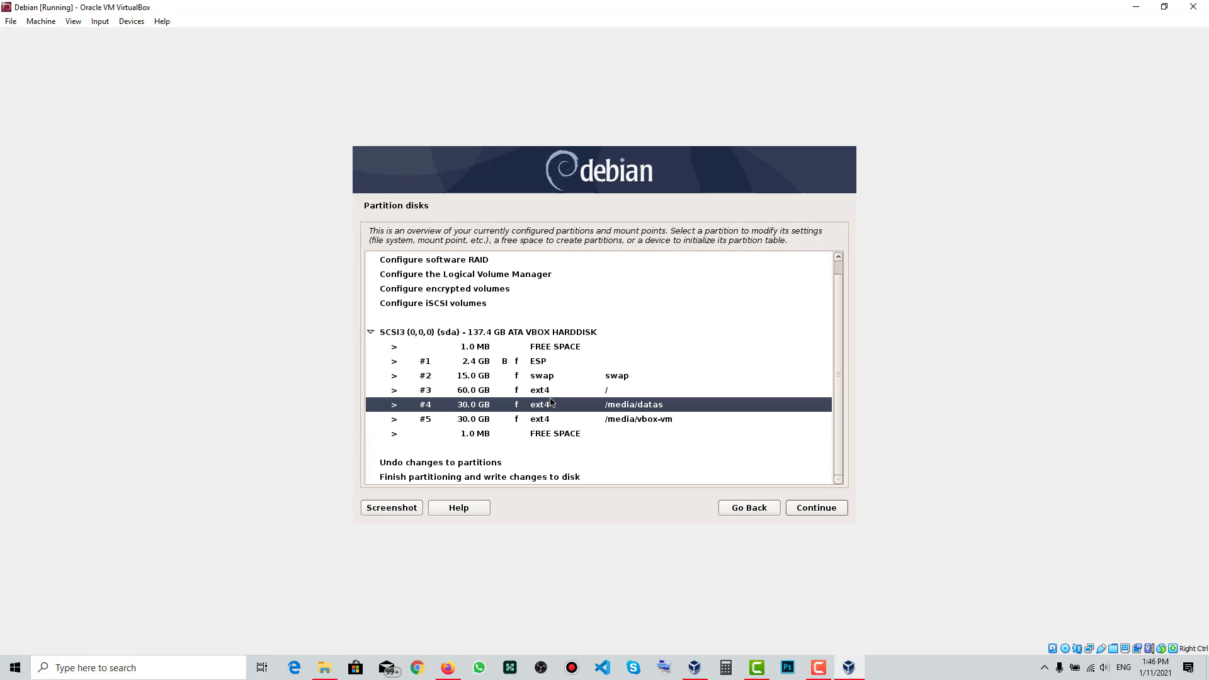
{"action": "key", "text": "Down"}
{"action": "key", "text": "Down"}
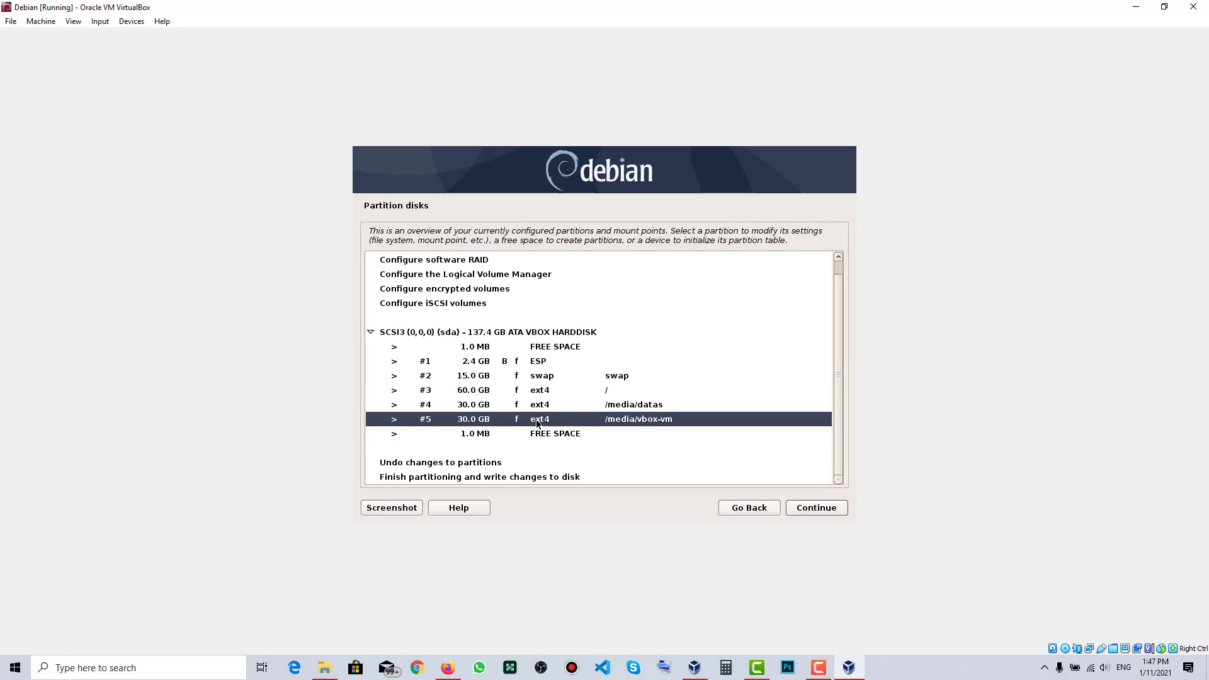
{"action": "left_click", "coordinate": [556, 376]}
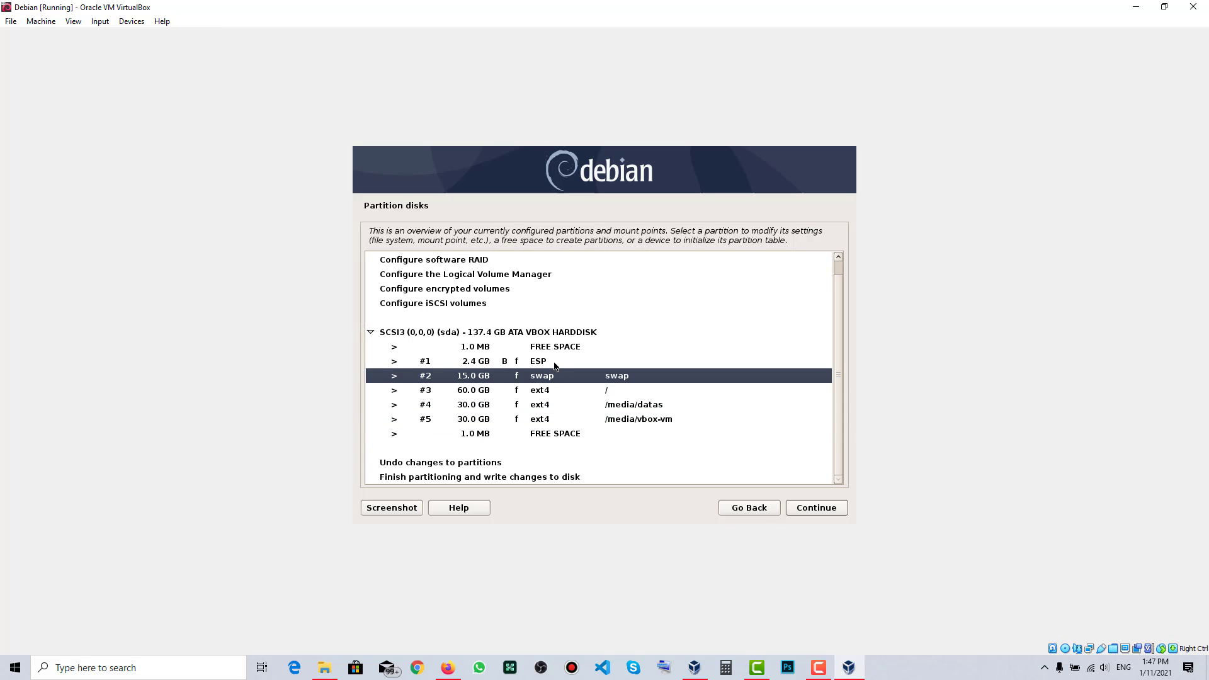
{"action": "left_click", "coordinate": [552, 365]}
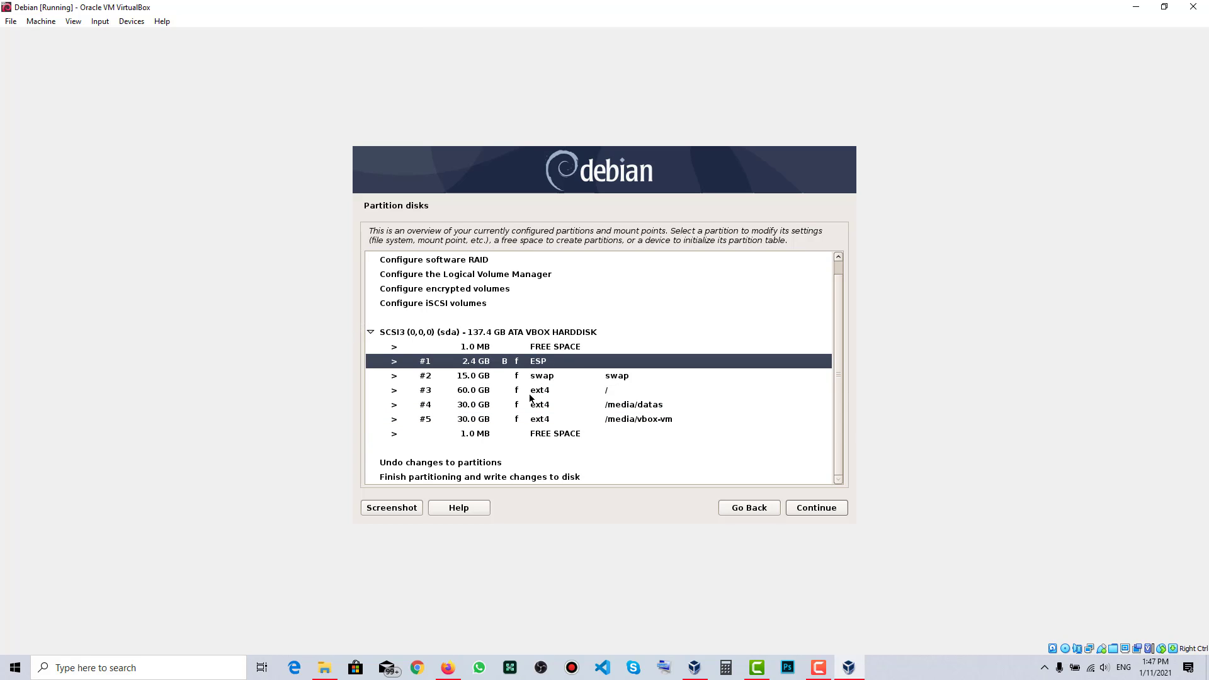
{"action": "left_click", "coordinate": [501, 477]}
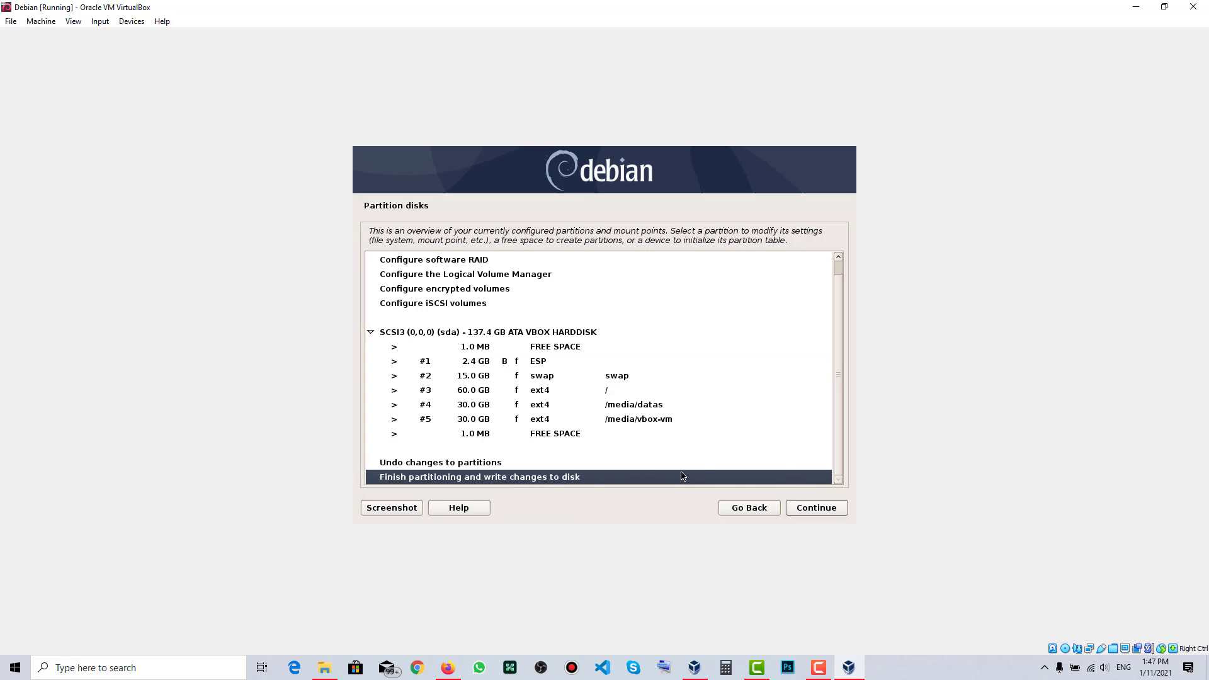
{"action": "left_click", "coordinate": [797, 506]}
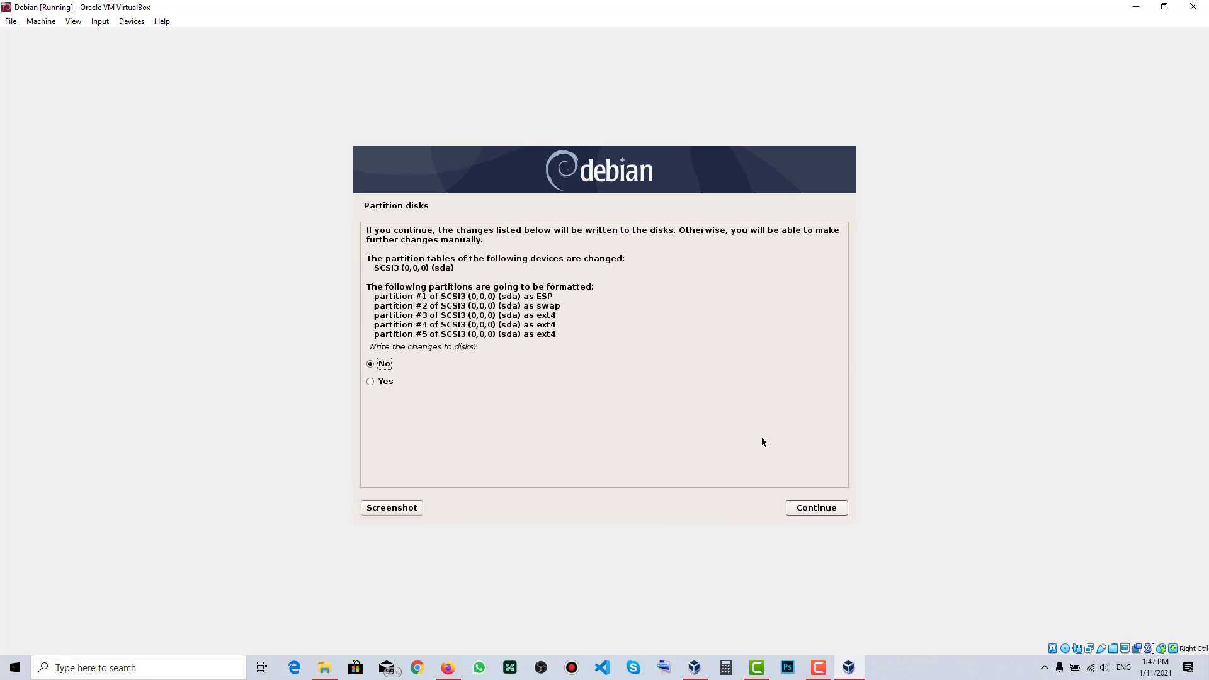
{"action": "left_click", "coordinate": [399, 382]}
{"action": "left_click", "coordinate": [793, 508]}
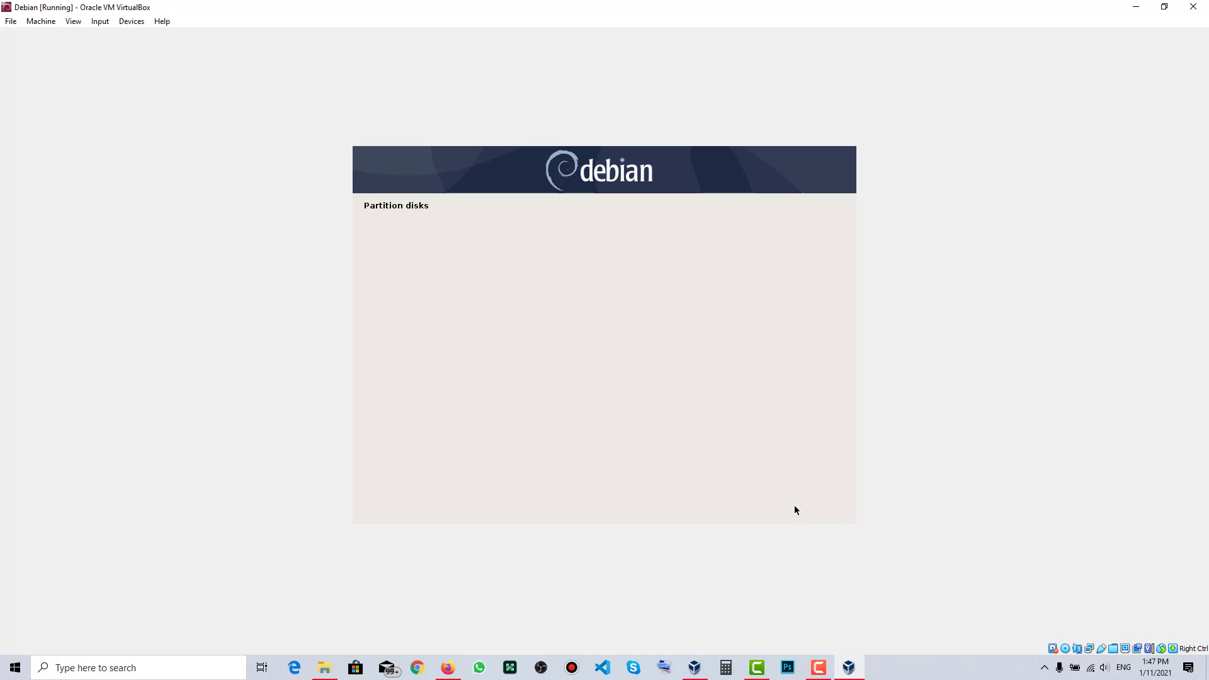
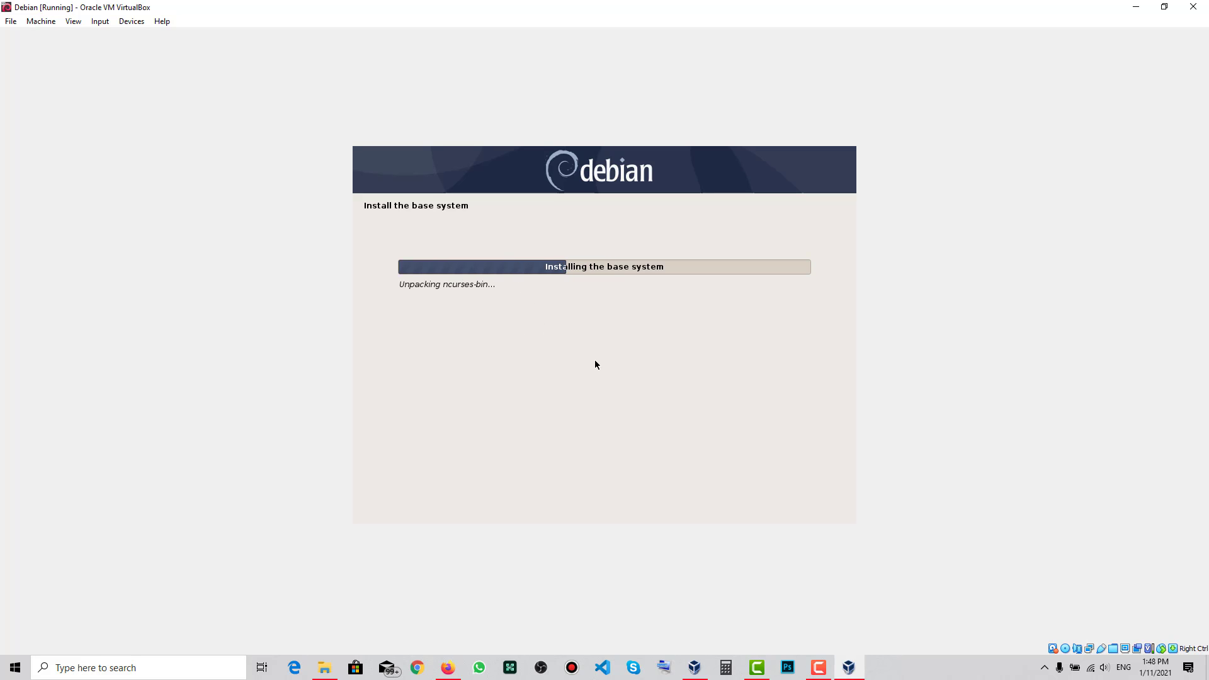
{"action": "left_click", "coordinate": [1091, 667]}
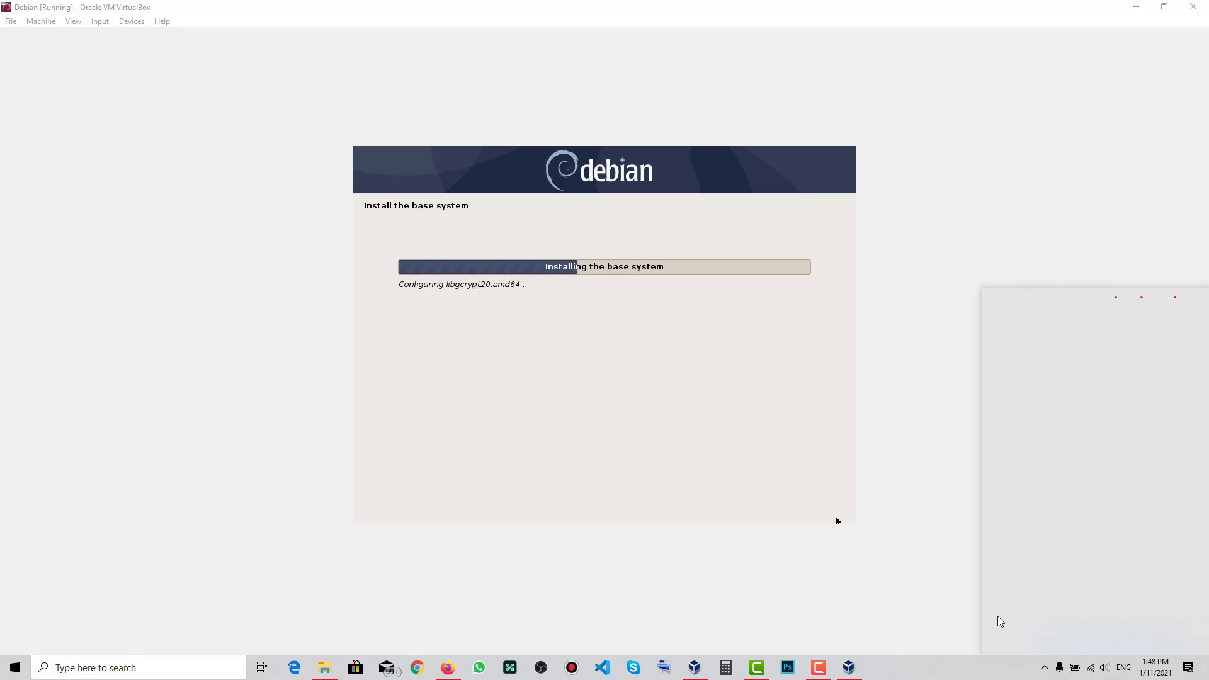
{"action": "left_click", "coordinate": [807, 564]}
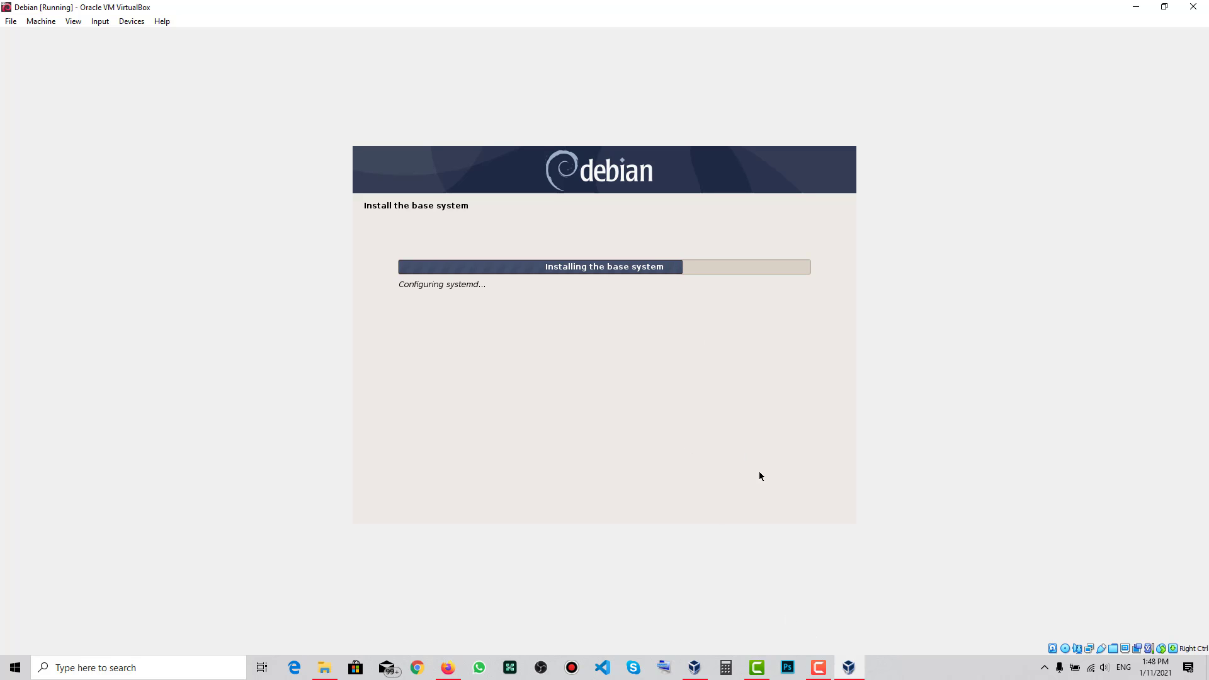
{"action": "left_click", "coordinate": [818, 667]}
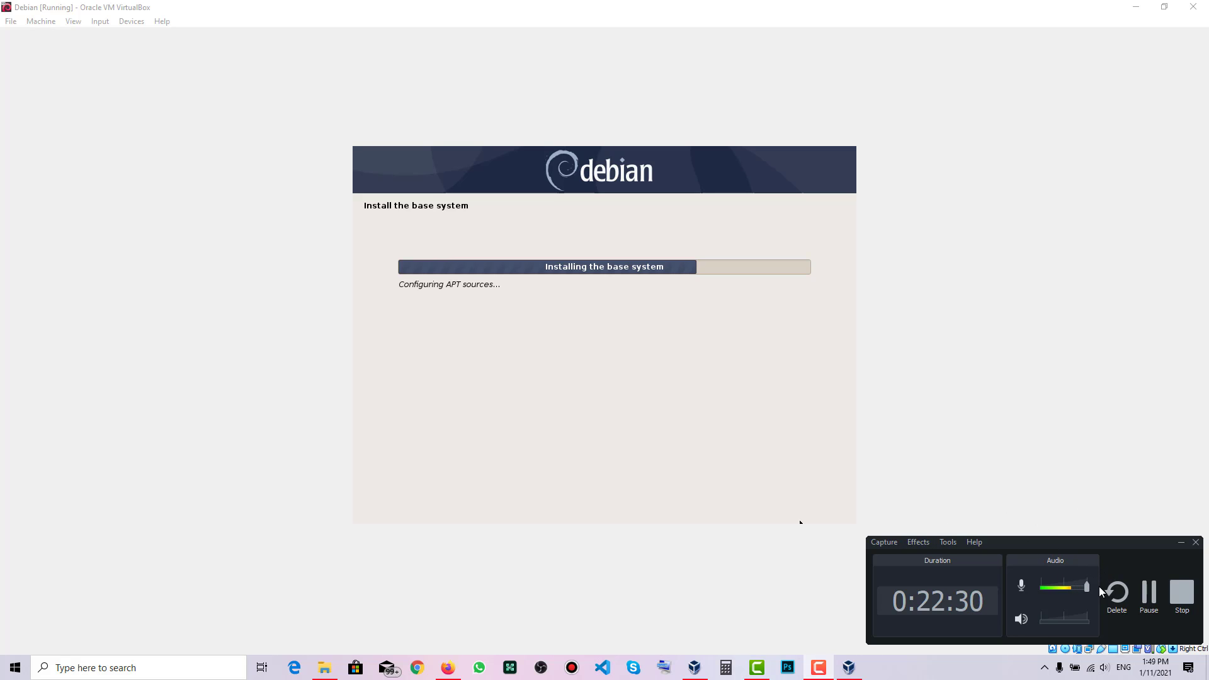
{"action": "left_click", "coordinate": [1148, 591]}
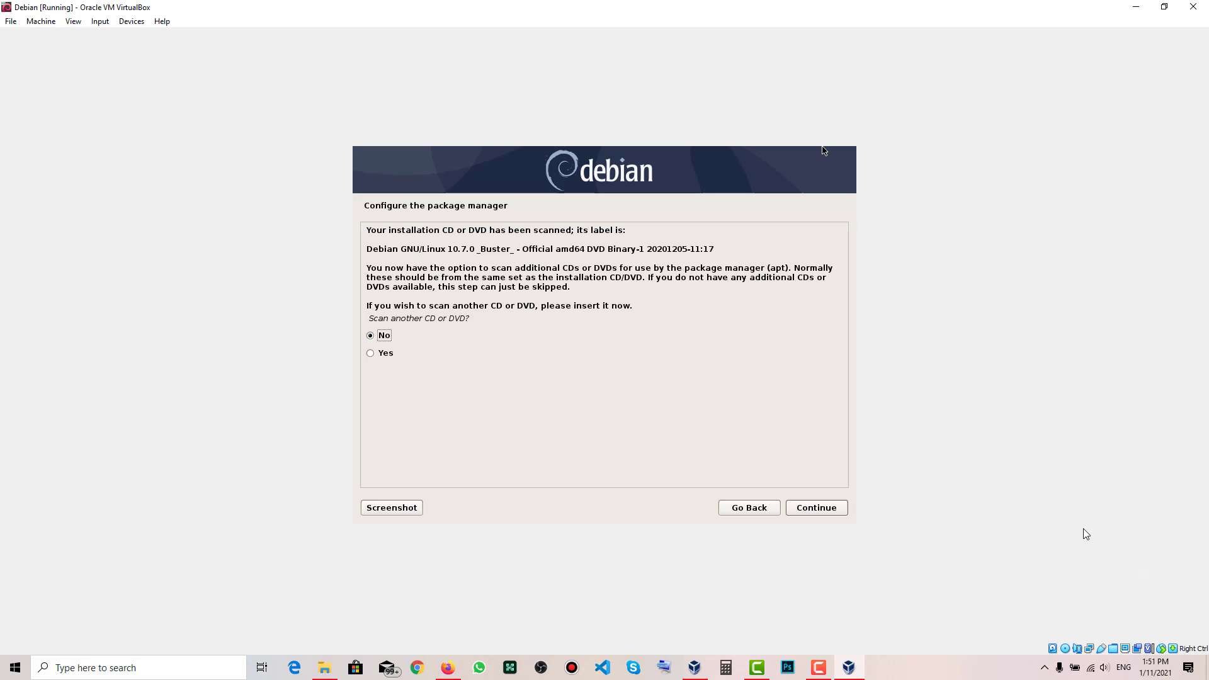
{"action": "left_click", "coordinate": [825, 666]}
{"action": "left_click", "coordinate": [776, 611]}
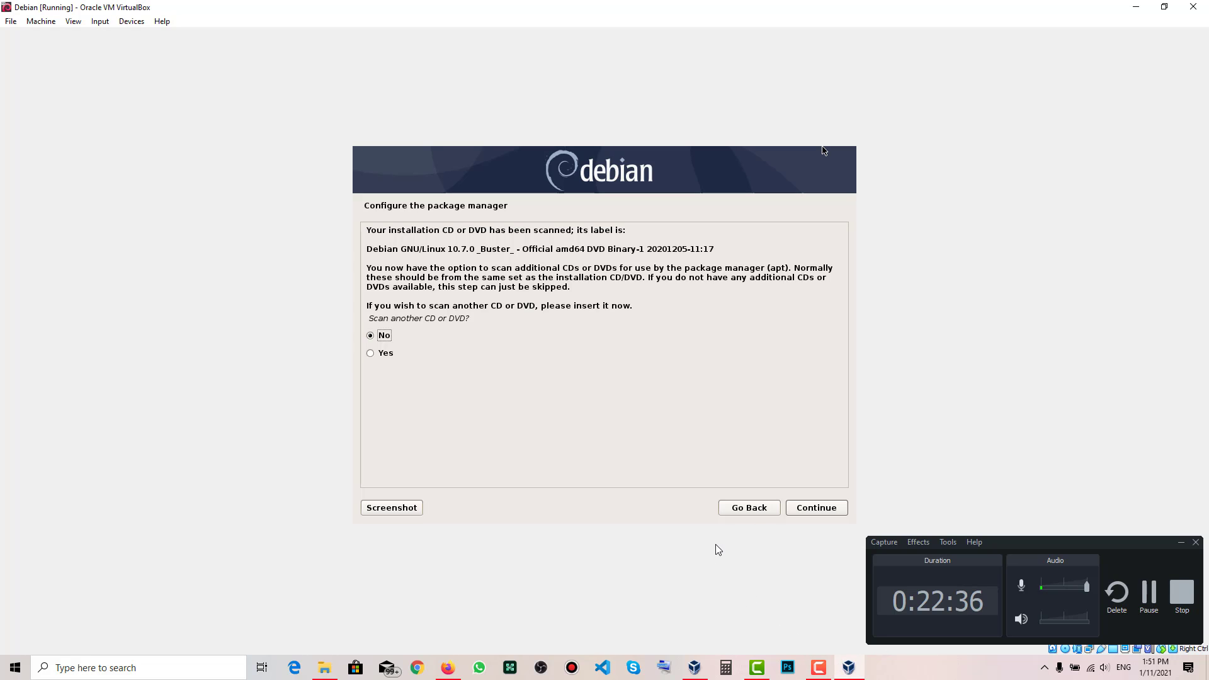
{"action": "left_click", "coordinate": [1176, 542]}
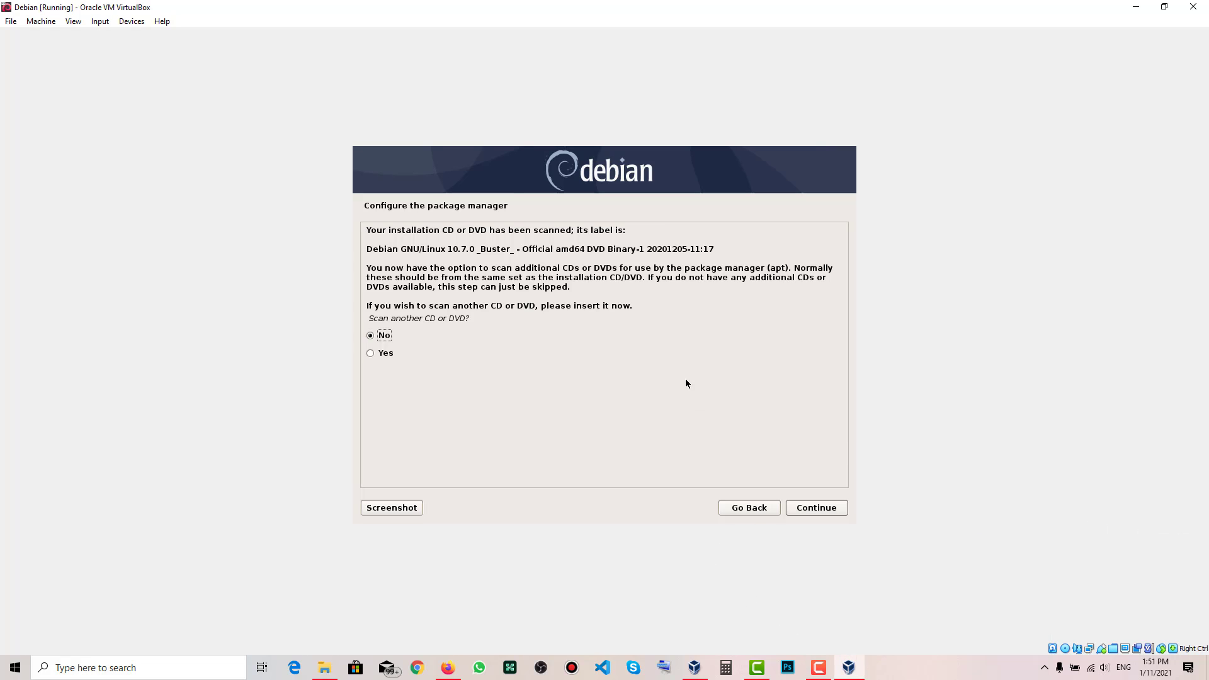
Step: Examine the label of the scanned installation DVD, especially its disc number
{"action": "triple_click", "coordinate": [369, 230]}
{"action": "left_click", "coordinate": [388, 239]}
{"action": "left_click_drag", "start_coordinate": [636, 249], "coordinate": [645, 252]}
Step: Try to remove debian-10.7.0-amd64-DVD-1.iso from the virtual optical drive, cancel the forced unmount and check the available disk images
{"action": "left_click", "coordinate": [119, 27]}
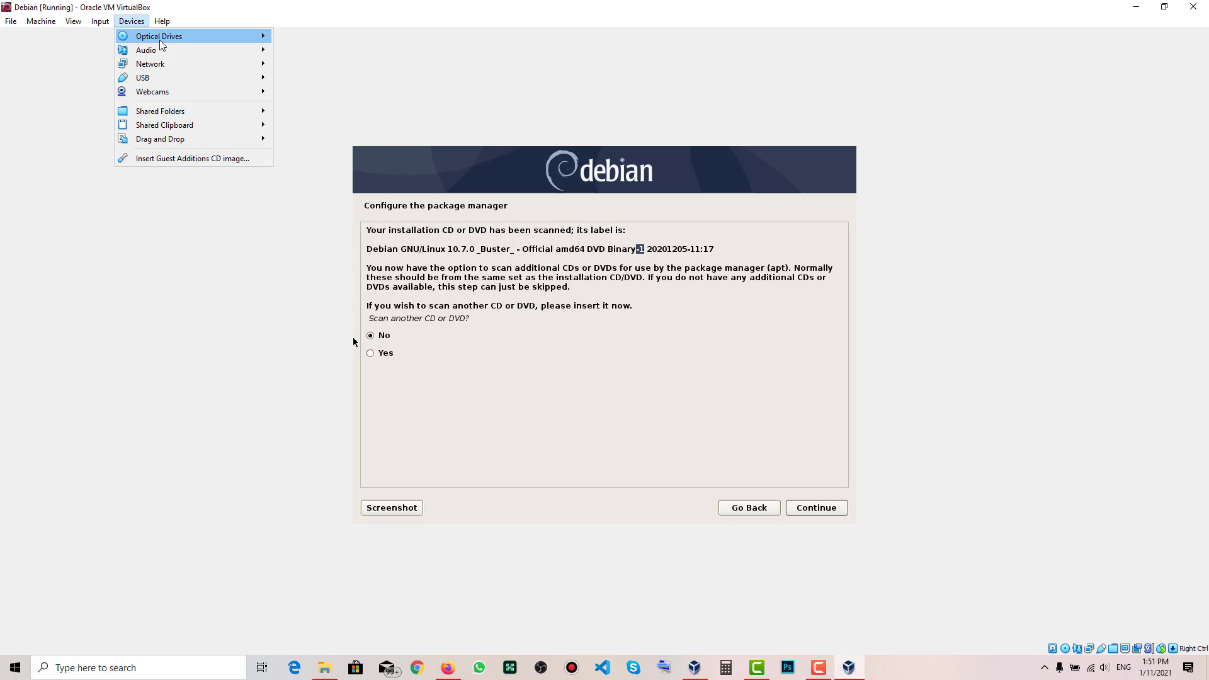
{"action": "mouse_move", "coordinate": [203, 39]}
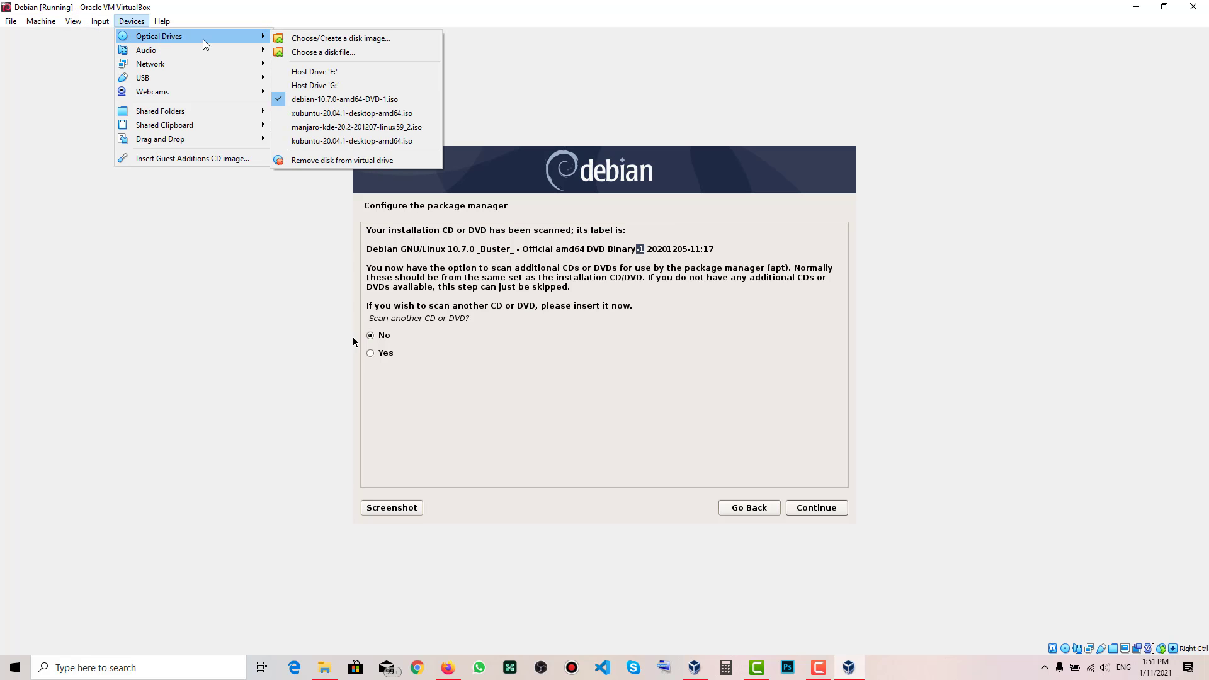
{"action": "left_click", "coordinate": [331, 161]}
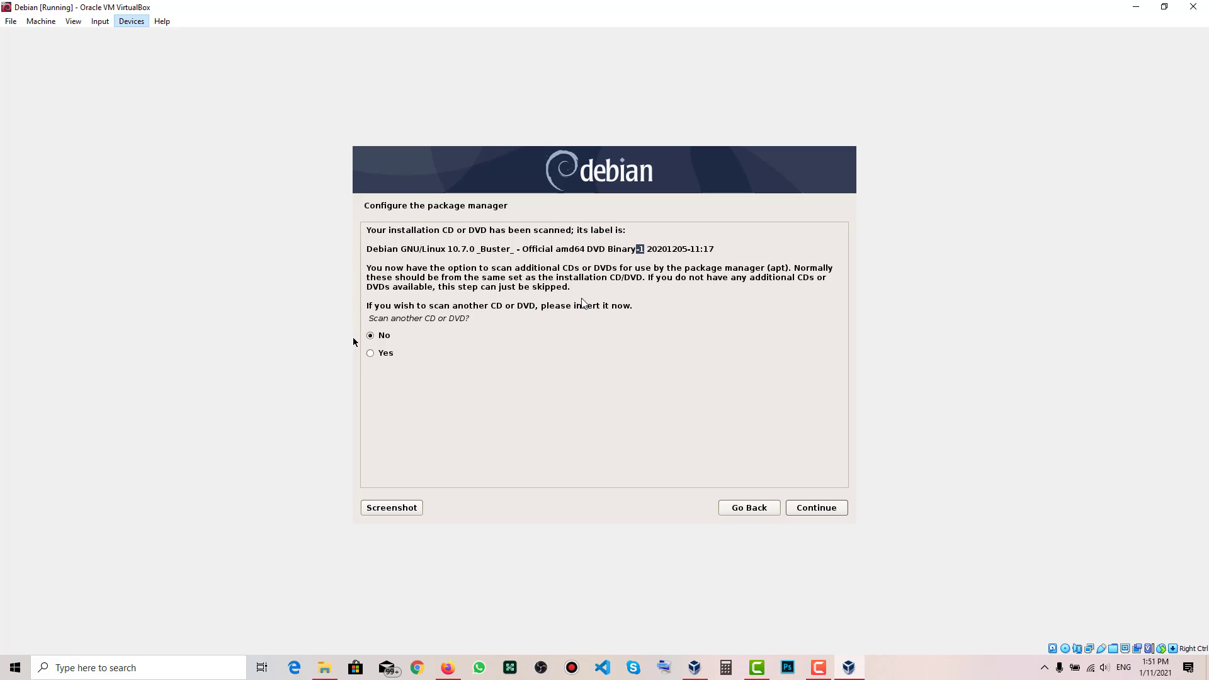
{"action": "left_click_drag", "start_coordinate": [602, 269], "coordinate": [581, 235]}
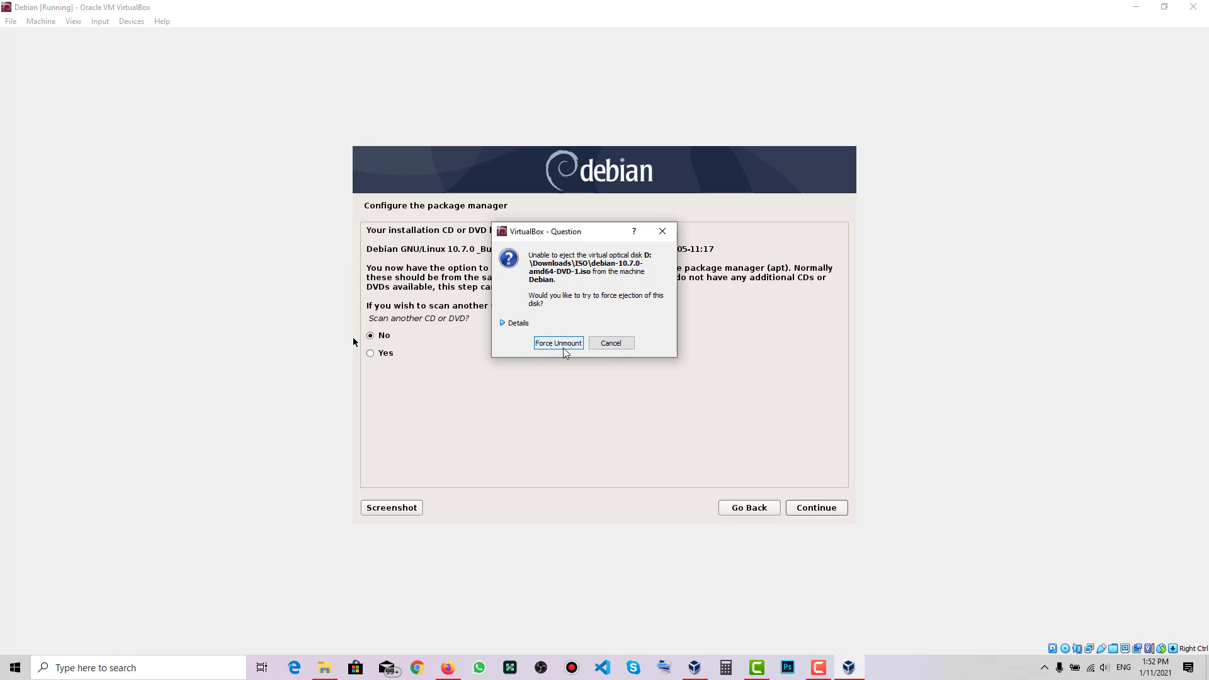
{"action": "left_click", "coordinate": [595, 343]}
{"action": "left_click", "coordinate": [132, 20]}
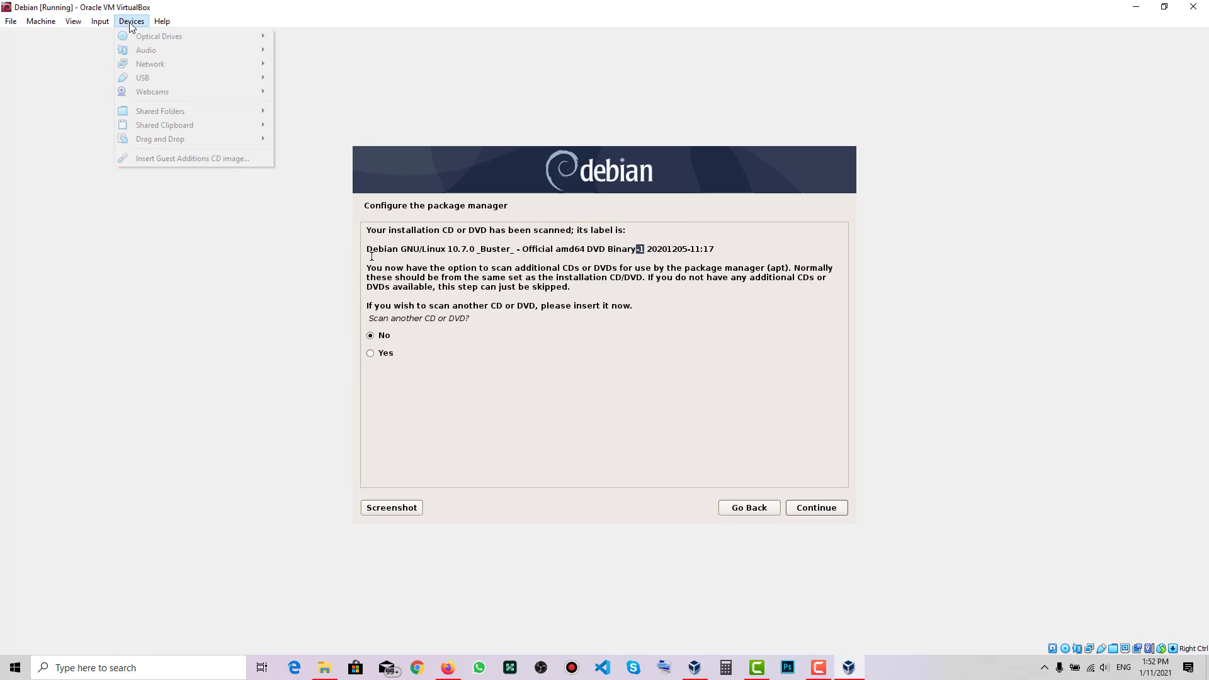
{"action": "mouse_move", "coordinate": [184, 37]}
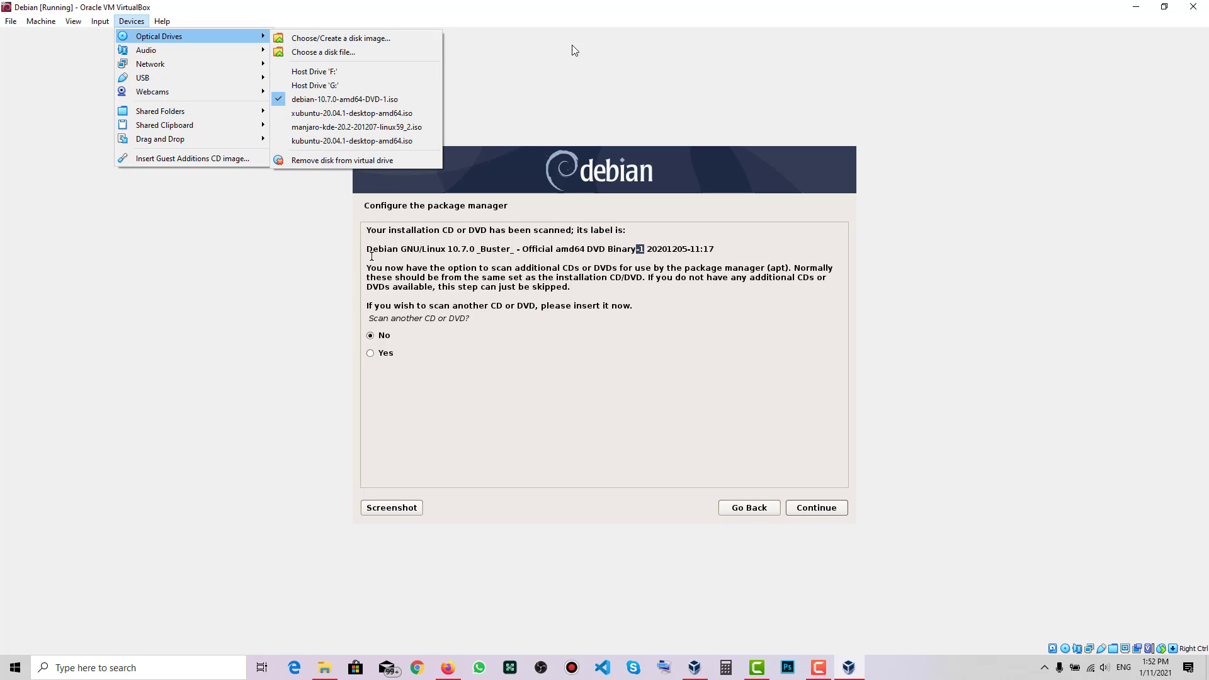
{"action": "key", "text": "Escape"}
{"action": "key", "text": "Escape"}
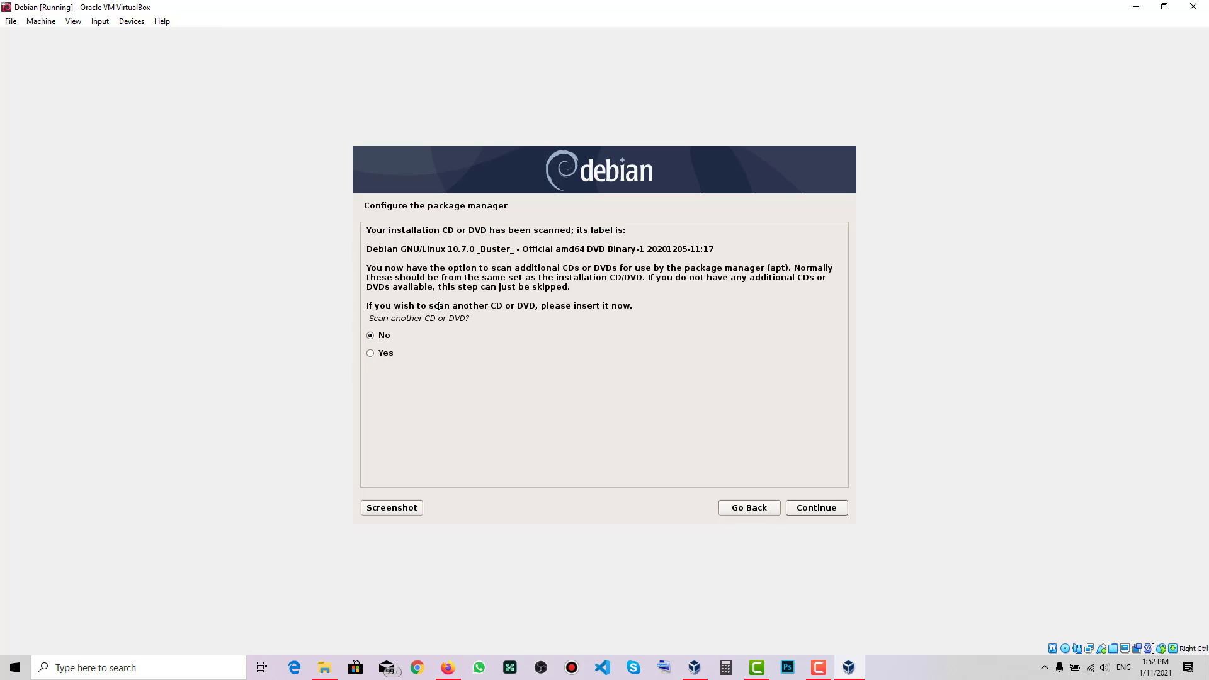
Step: Decline scanning another CD or DVD and continue the package manager configuration without a network mirror
{"action": "left_click", "coordinate": [382, 335]}
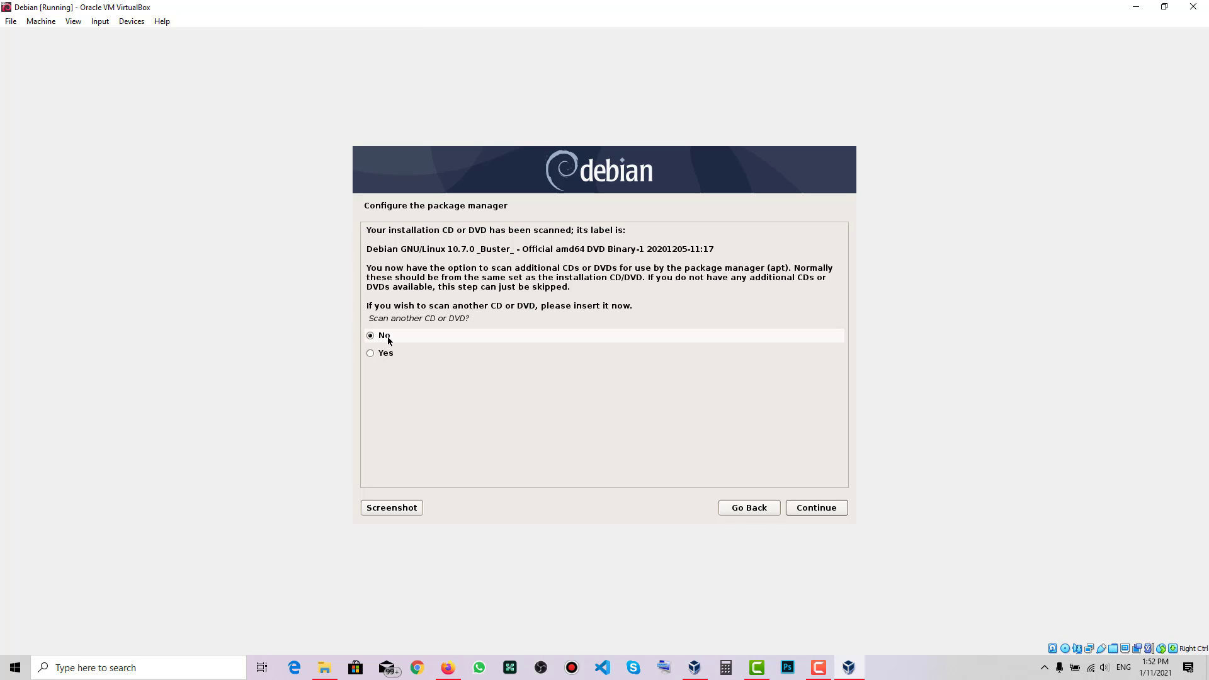
{"action": "left_click", "coordinate": [844, 508]}
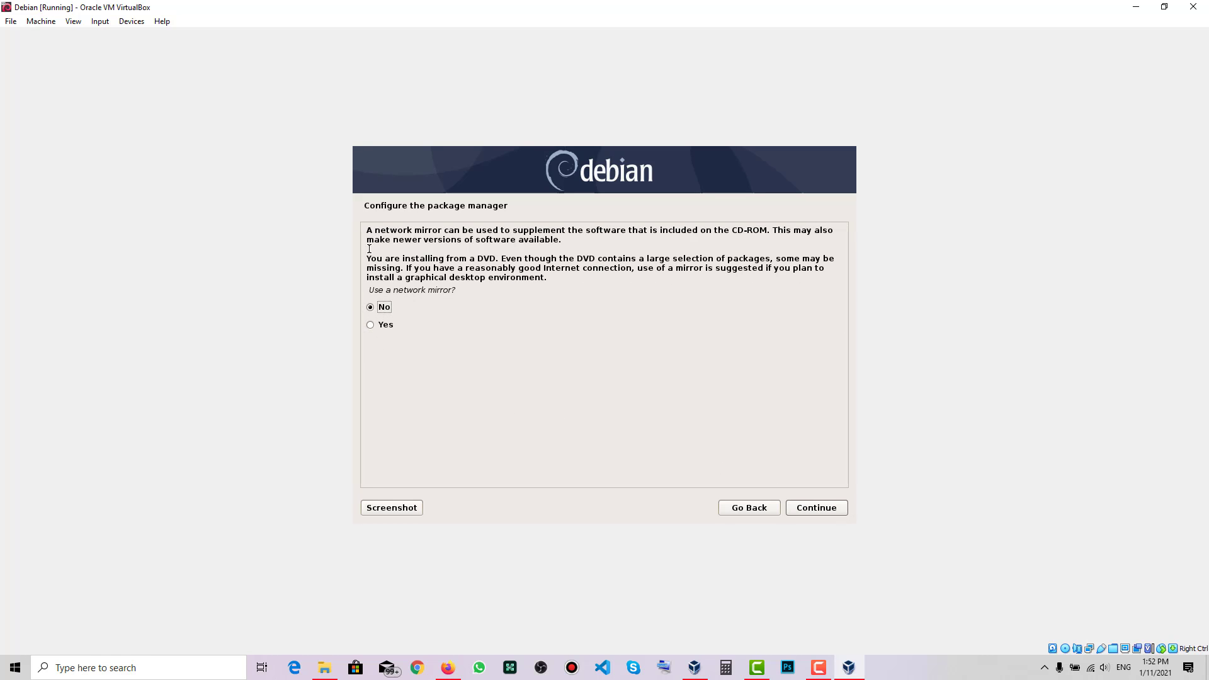
{"action": "left_click_drag", "start_coordinate": [377, 249], "coordinate": [544, 281]}
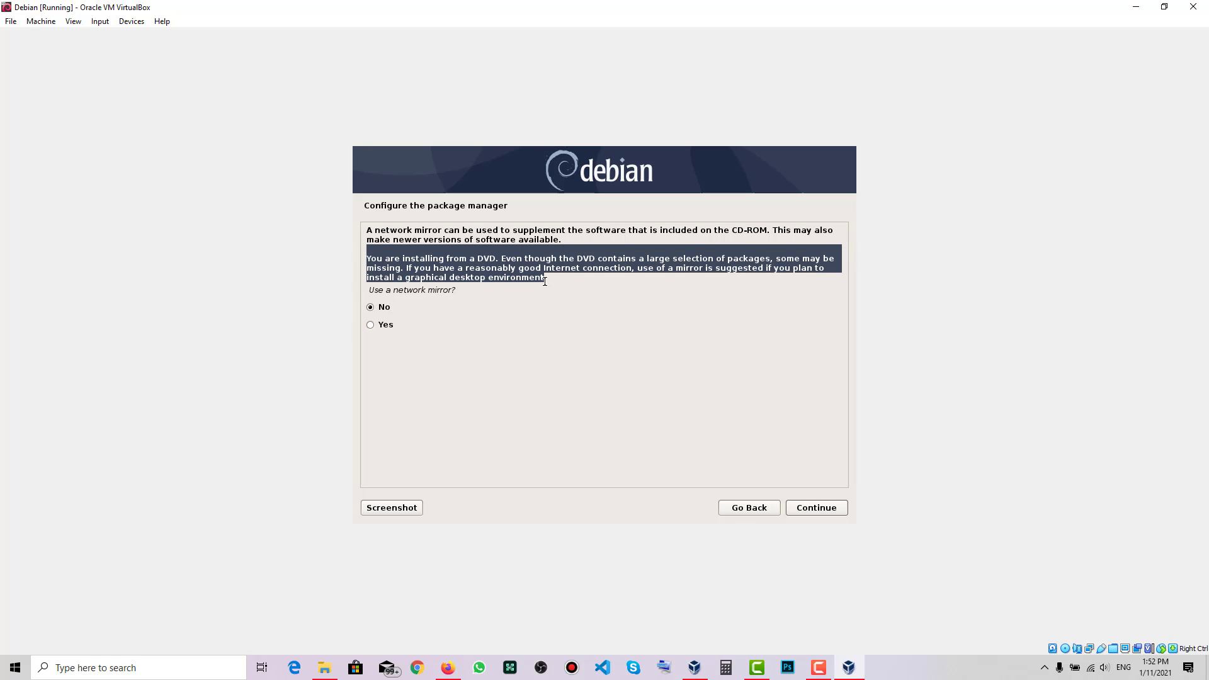
{"action": "left_click", "coordinate": [545, 282]}
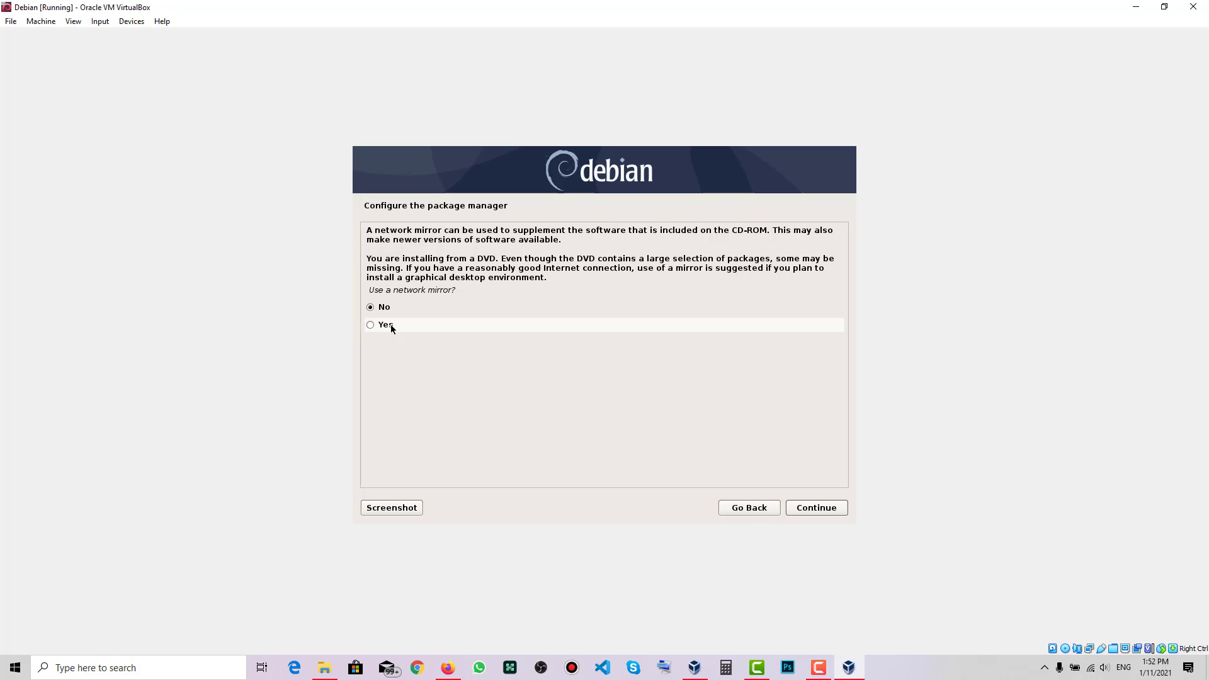
{"action": "left_click", "coordinate": [381, 307]}
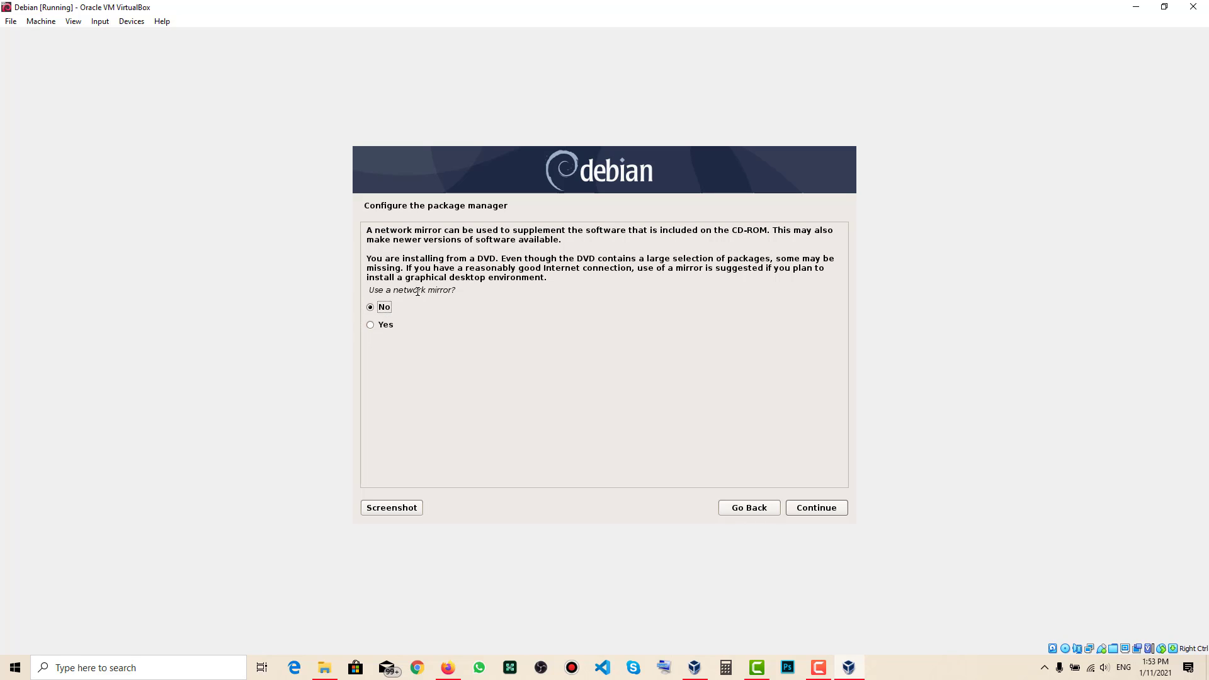
{"action": "left_click", "coordinate": [830, 511]}
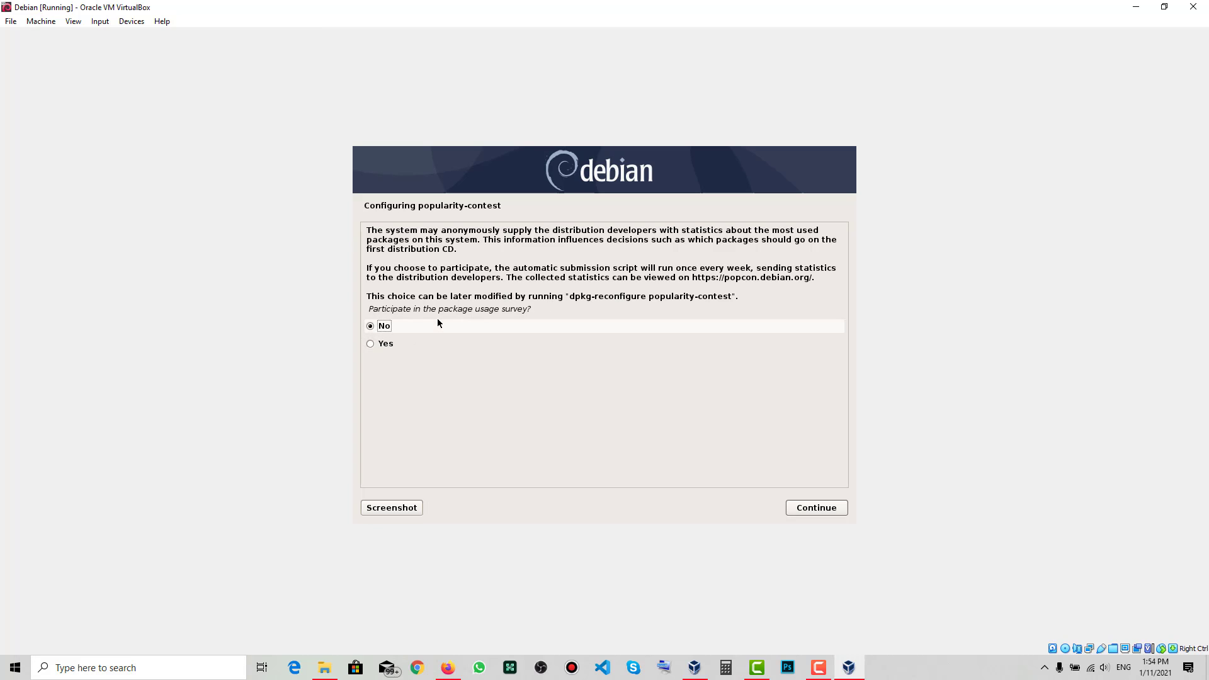
Step: Decline participation in the package usage survey and continue to the software selection
{"action": "left_click", "coordinate": [385, 342]}
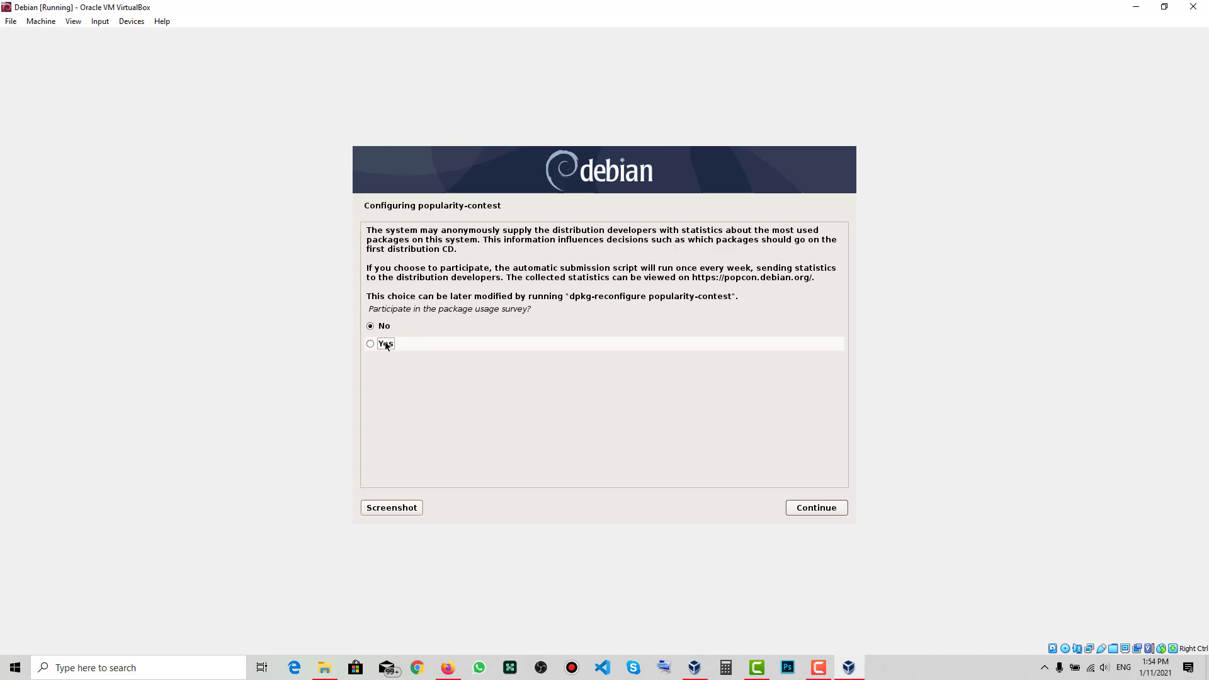
{"action": "left_click", "coordinate": [389, 326]}
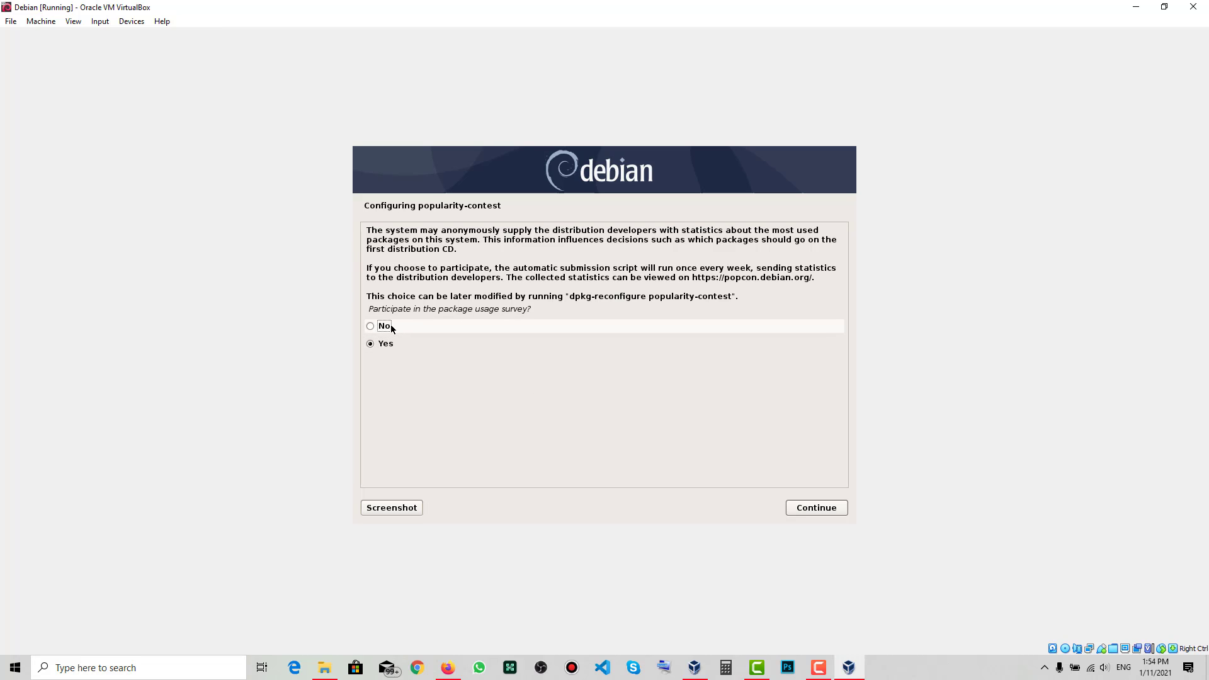
{"action": "left_click", "coordinate": [837, 505]}
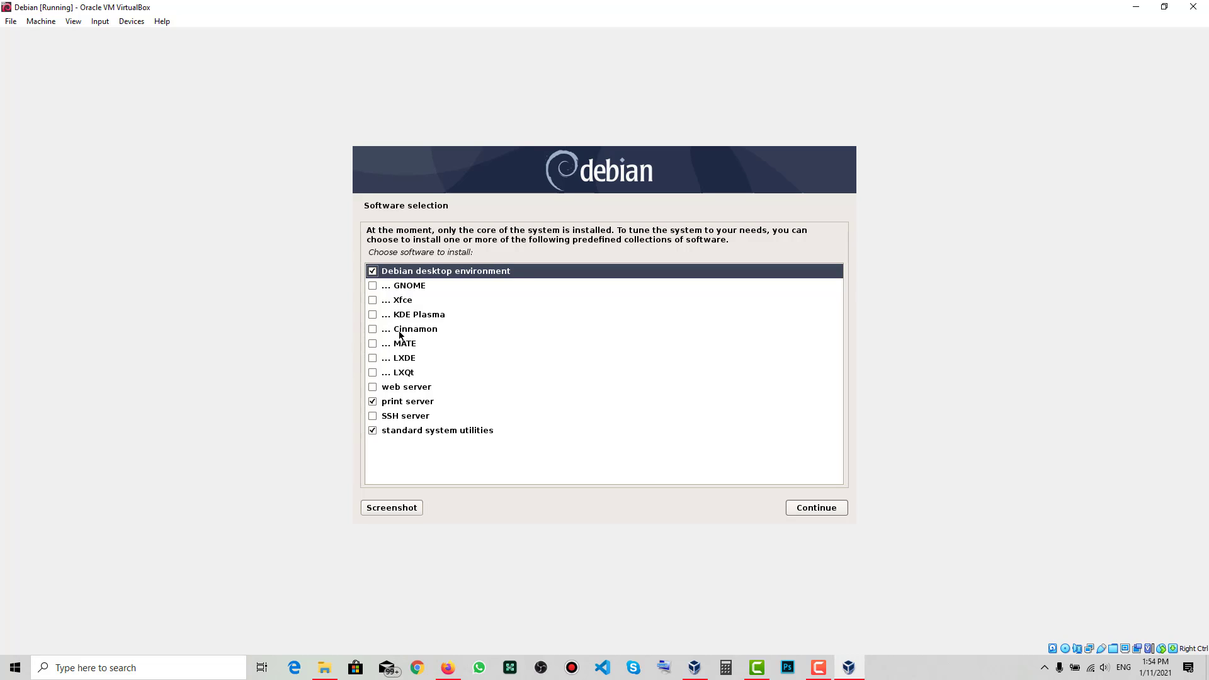
Step: Look through the desktop environments offered for installation, from GNOME to LXQt, keeping Debian desktop environment selected
{"action": "left_click", "coordinate": [374, 272]}
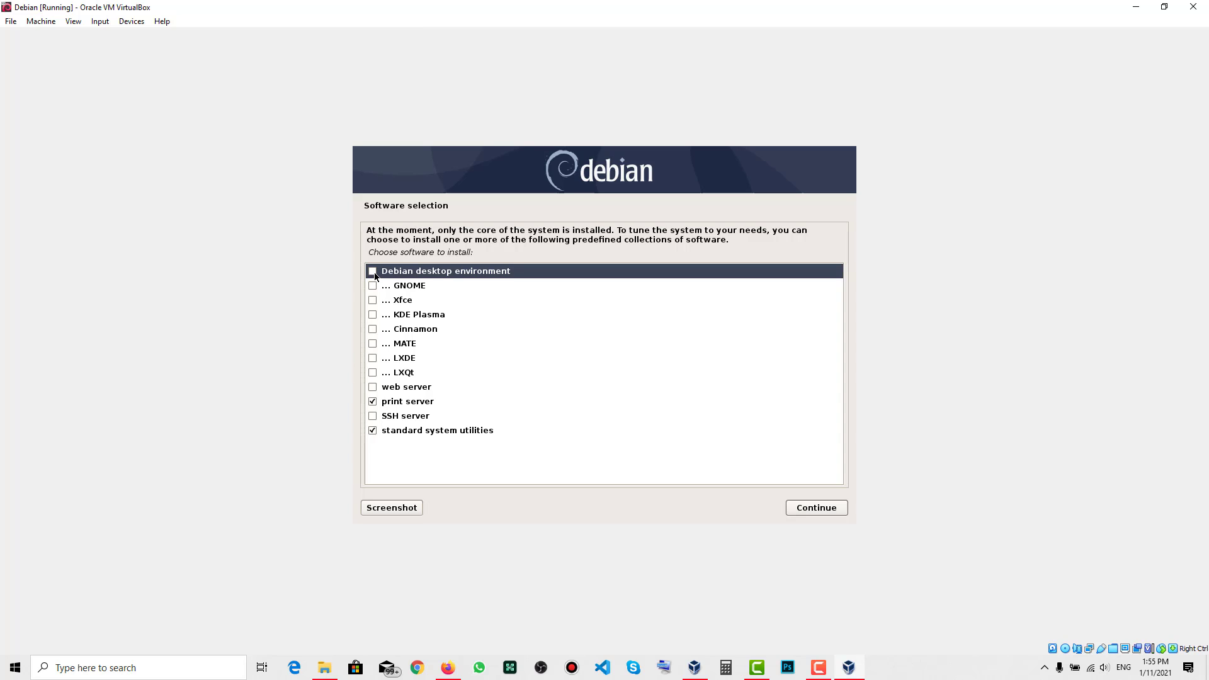
{"action": "left_click", "coordinate": [373, 273]}
{"action": "left_click", "coordinate": [390, 290]}
{"action": "left_click", "coordinate": [387, 304]}
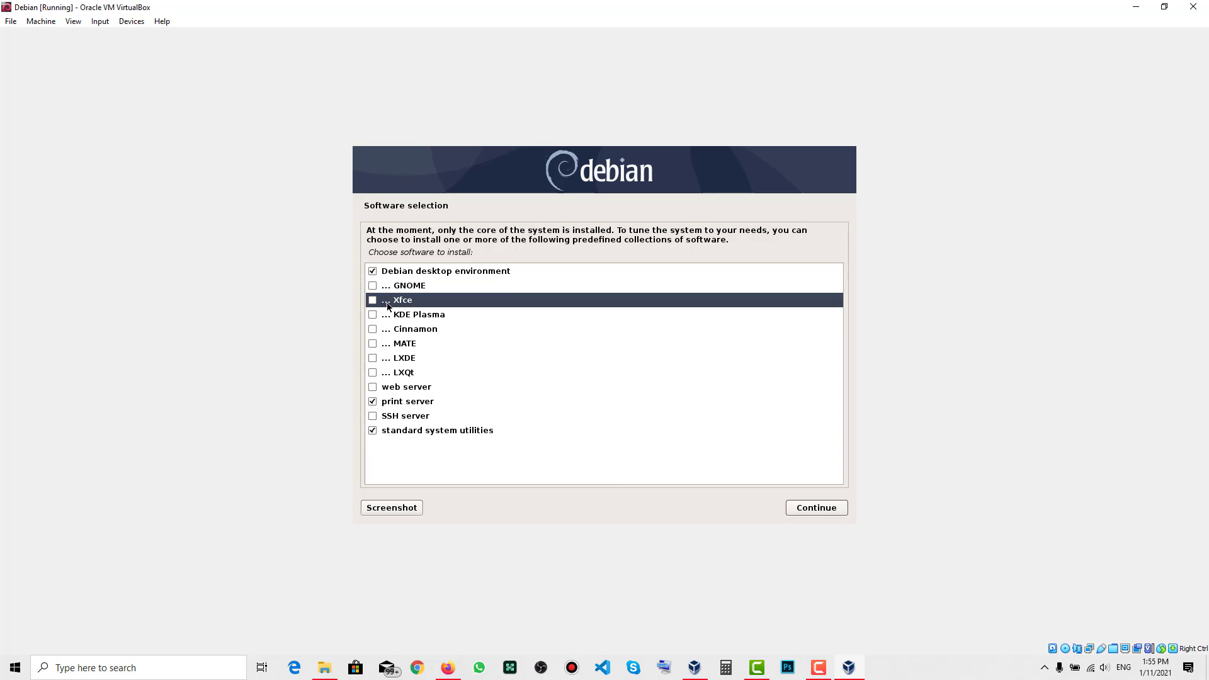
{"action": "left_click", "coordinate": [387, 316]}
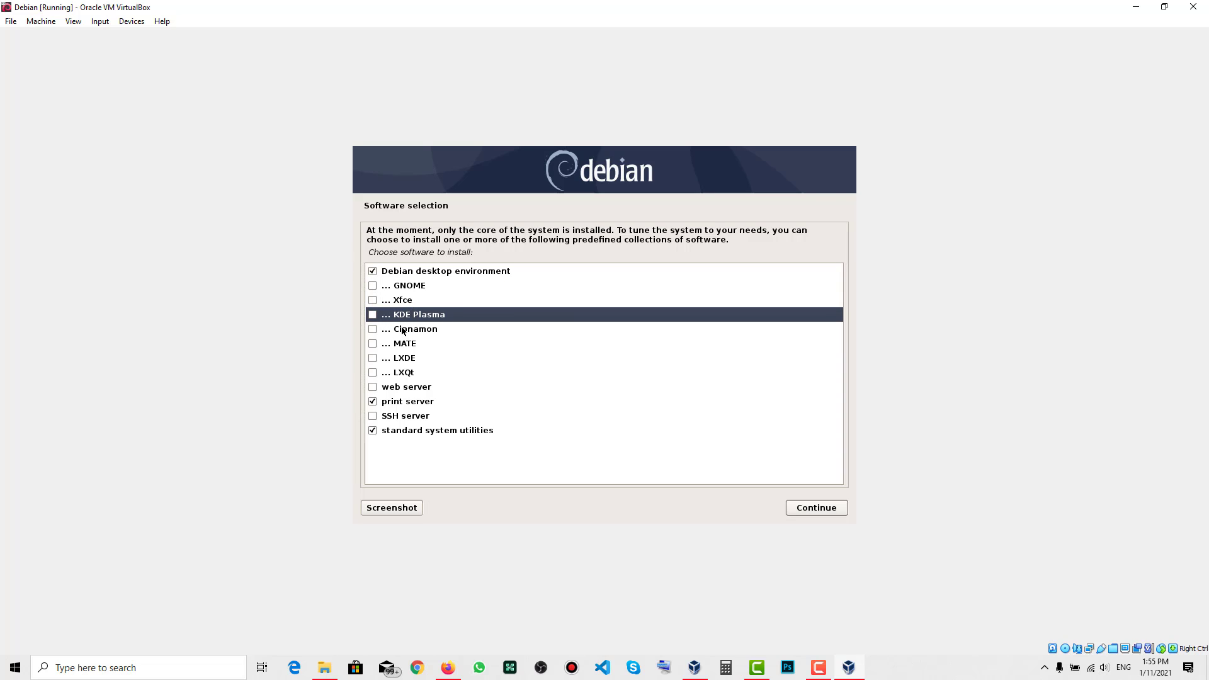
{"action": "left_click", "coordinate": [401, 328]}
{"action": "left_click", "coordinate": [400, 355]}
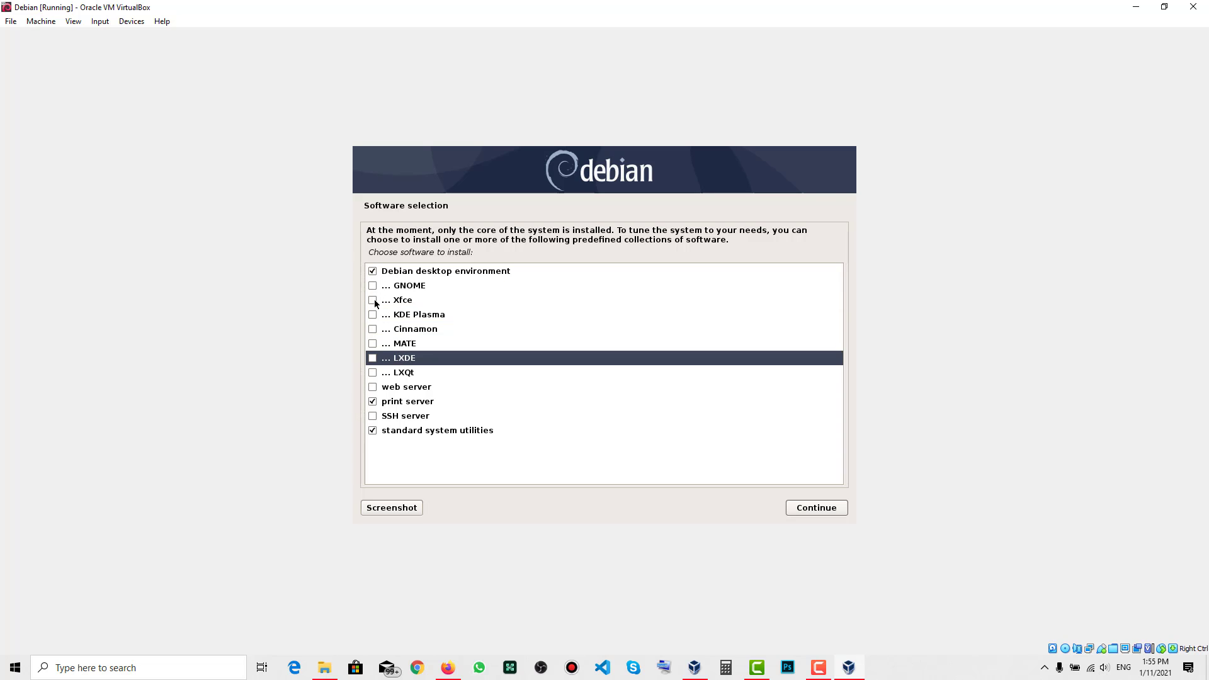
{"action": "left_click", "coordinate": [399, 332]}
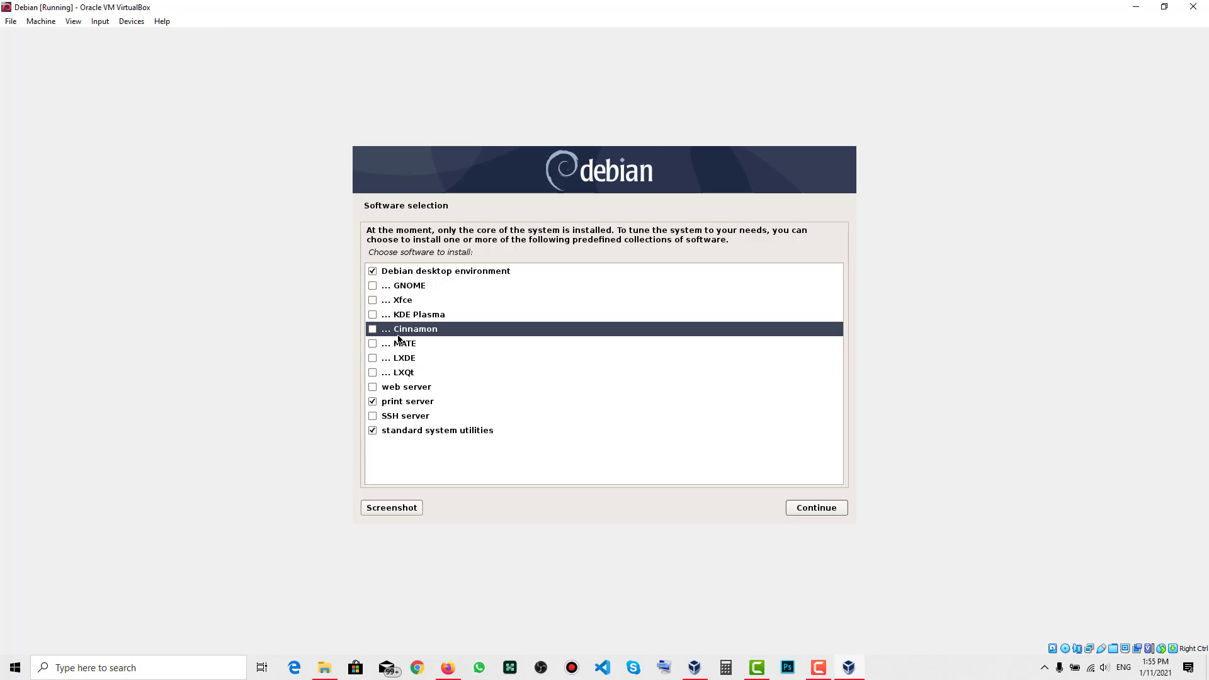
{"action": "left_click", "coordinate": [387, 342]}
{"action": "left_click", "coordinate": [389, 369]}
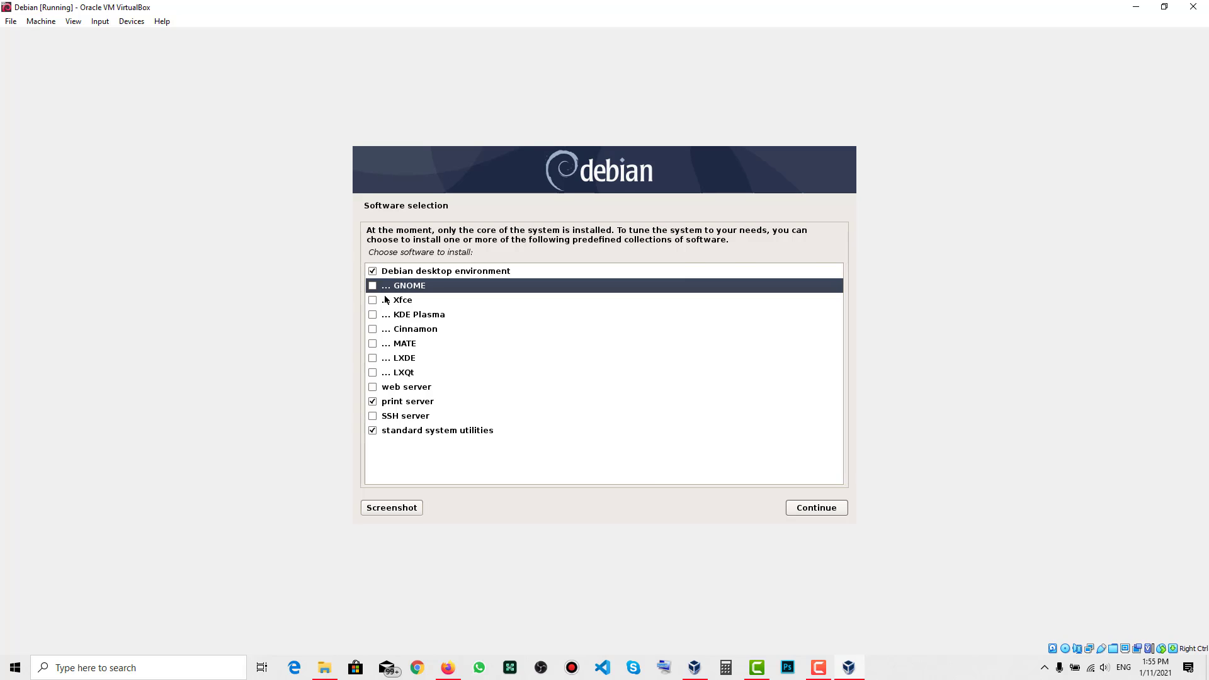
{"action": "left_click", "coordinate": [386, 302]}
{"action": "left_click", "coordinate": [383, 289]}
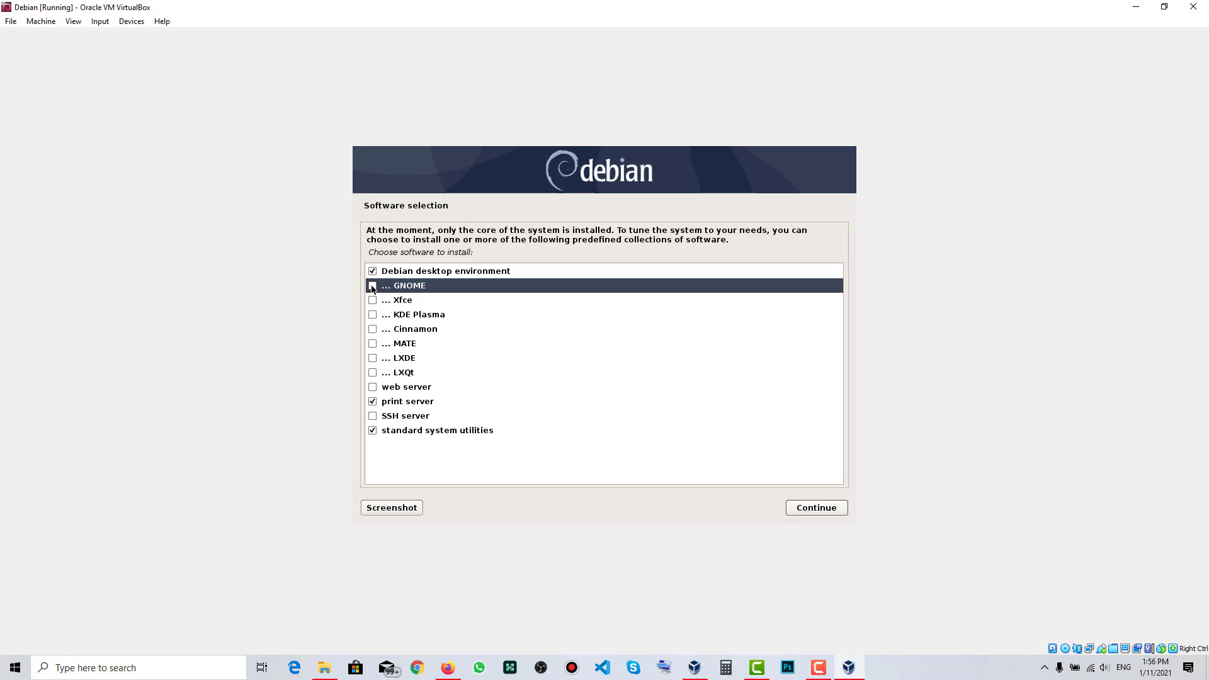
{"action": "left_click", "coordinate": [402, 299]}
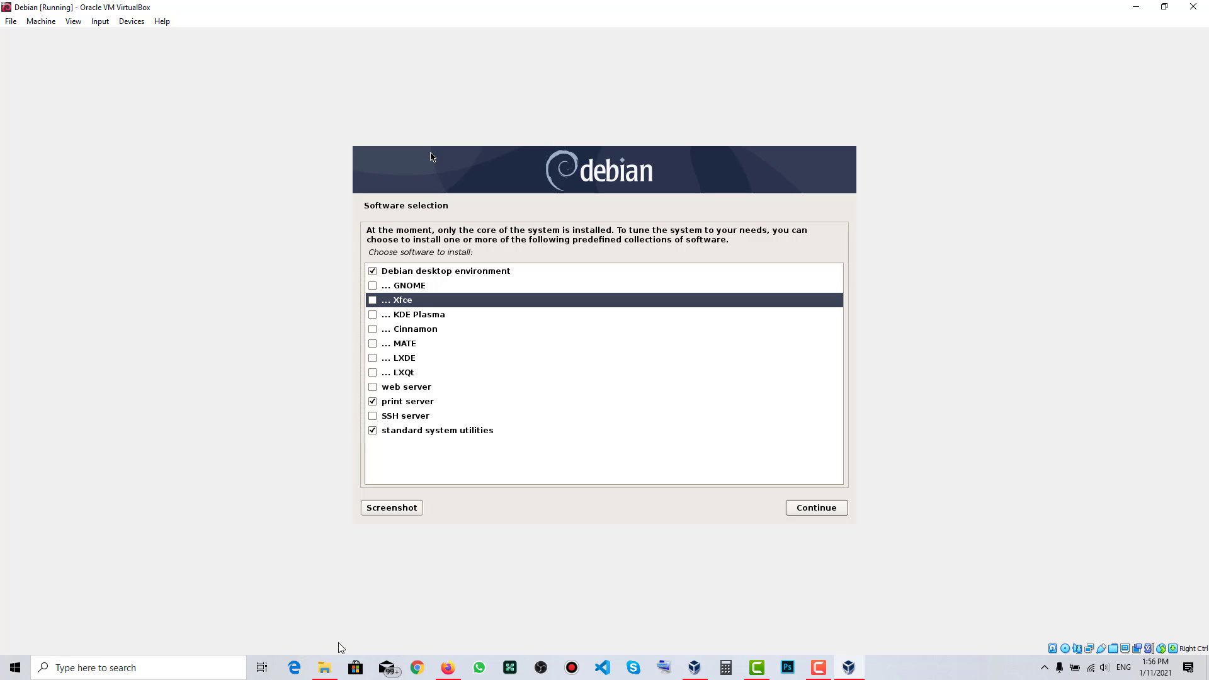
Step: Switch to Firefox and search Google for images of GNOME DEBIAN 10
{"action": "left_click", "coordinate": [447, 666]}
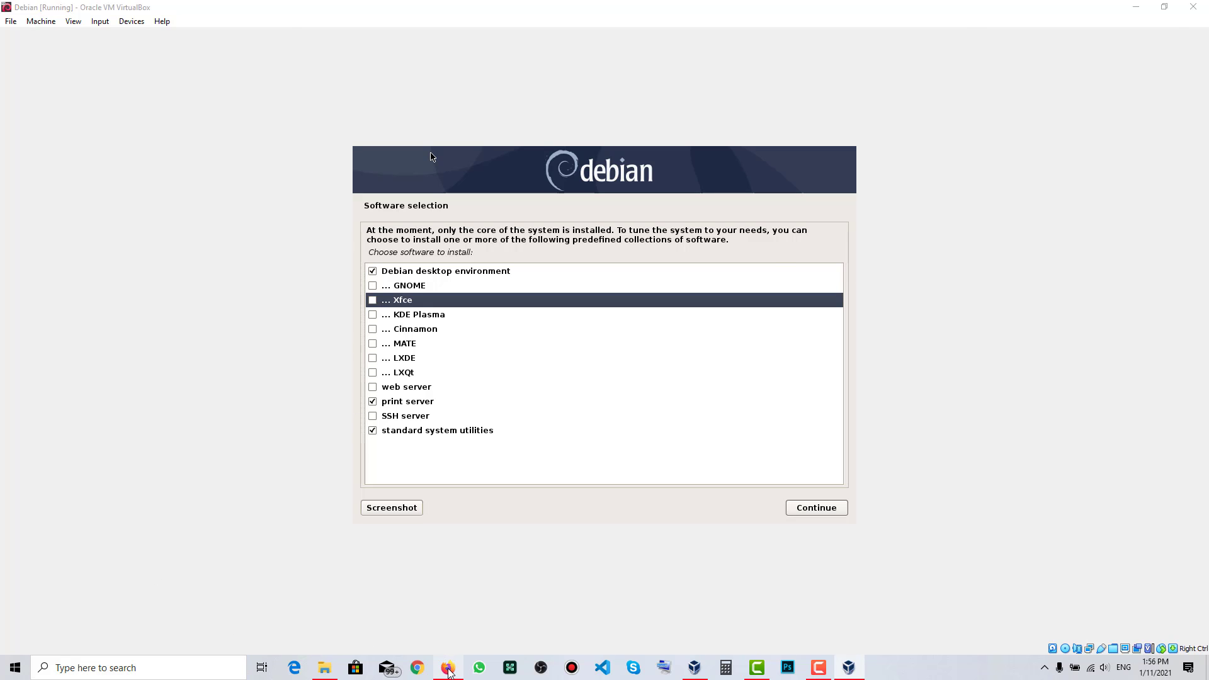
{"action": "left_click", "coordinate": [114, 11]}
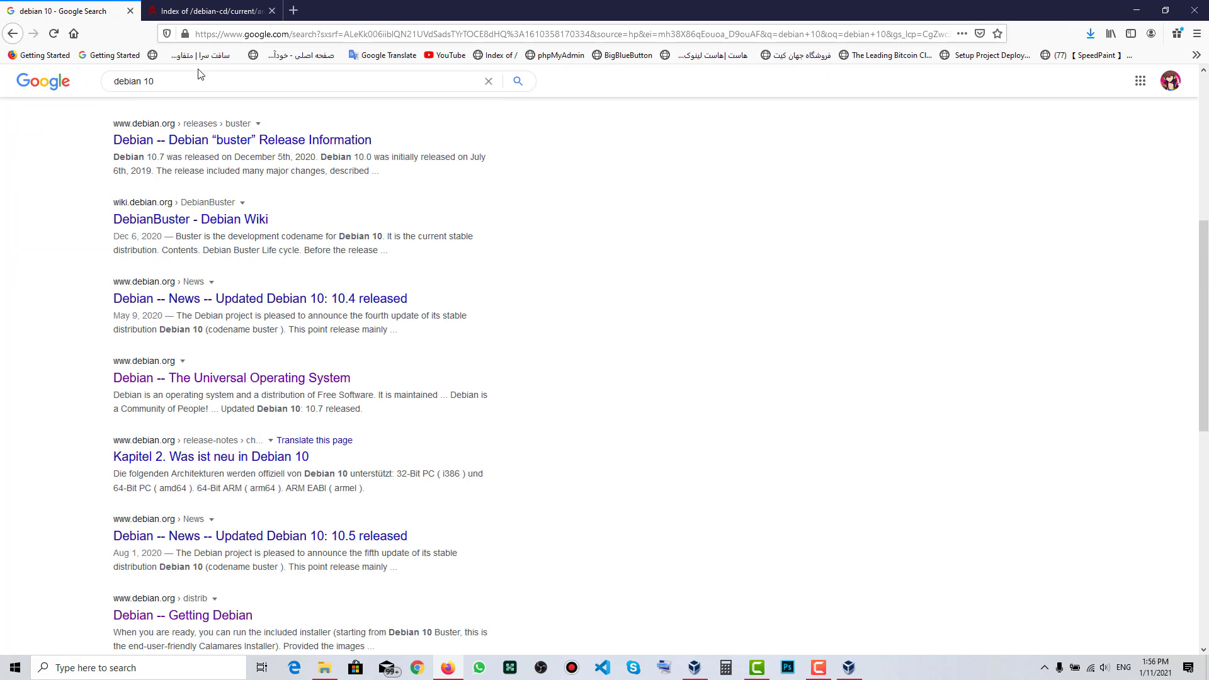
{"action": "left_click_drag", "start_coordinate": [200, 81], "coordinate": [108, 82]}
{"action": "type", "text": "G"}
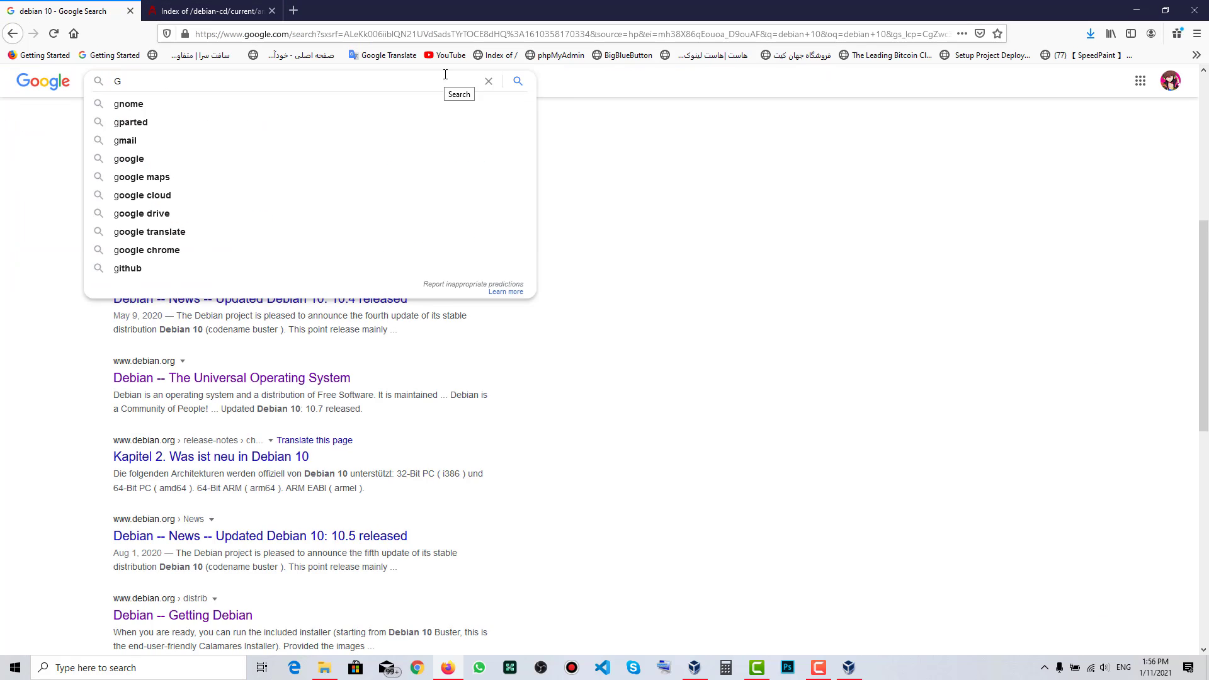
{"action": "type", "text": "NOME"}
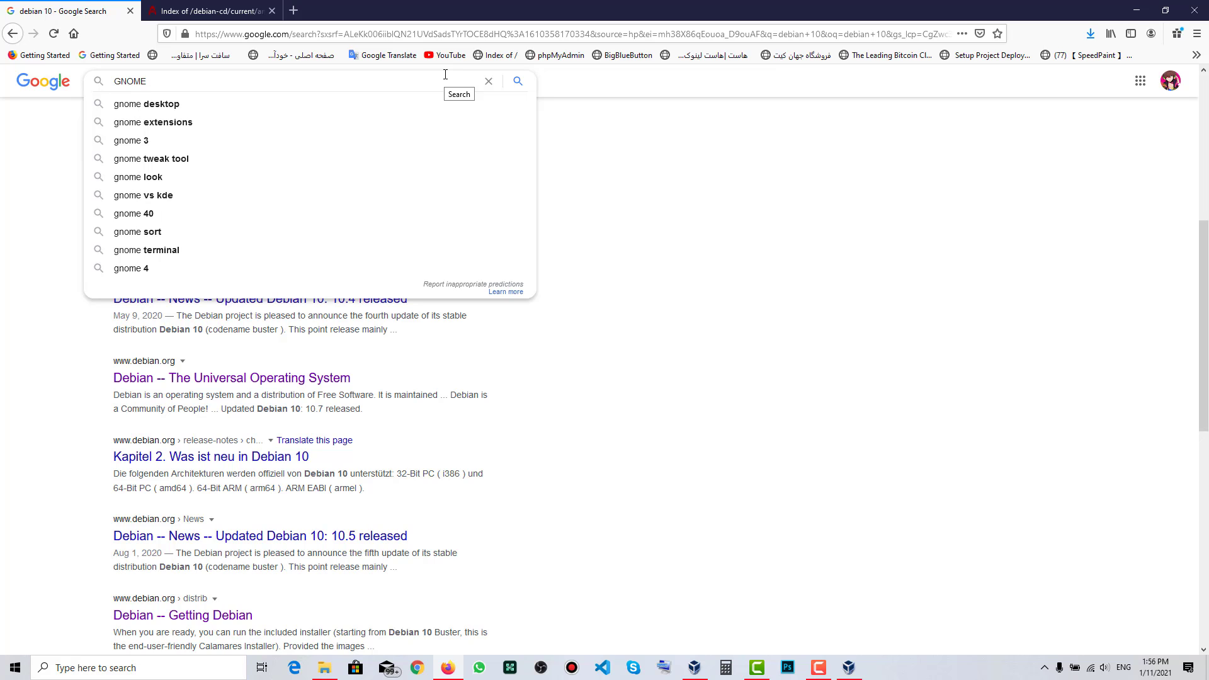
{"action": "type", "text": " DEBIAN"}
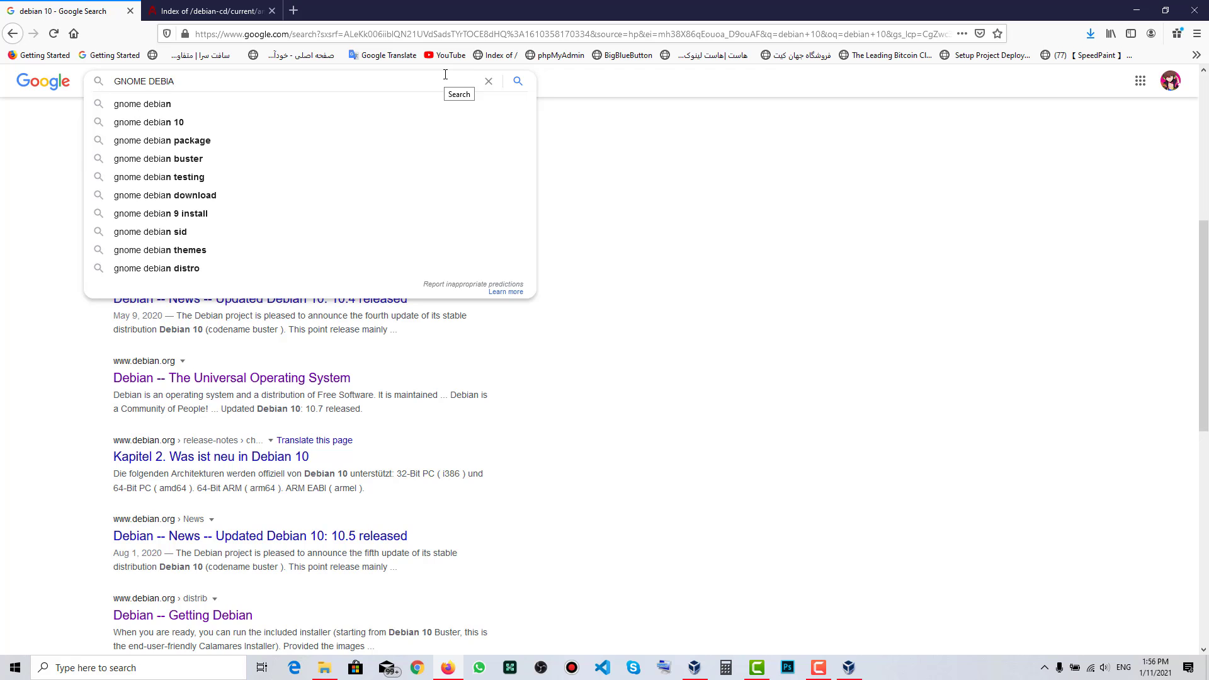
{"action": "key", "text": "Return"}
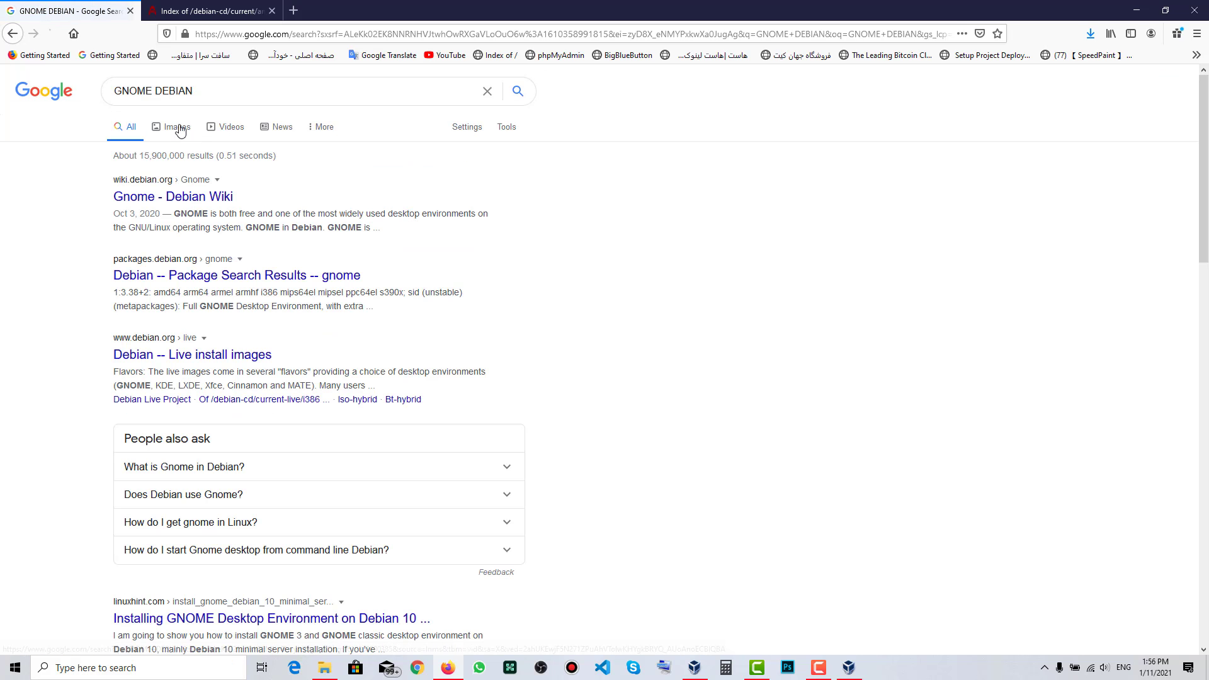
{"action": "left_click", "coordinate": [189, 98]}
{"action": "type", "text": "10"}
{"action": "key", "text": "Return"}
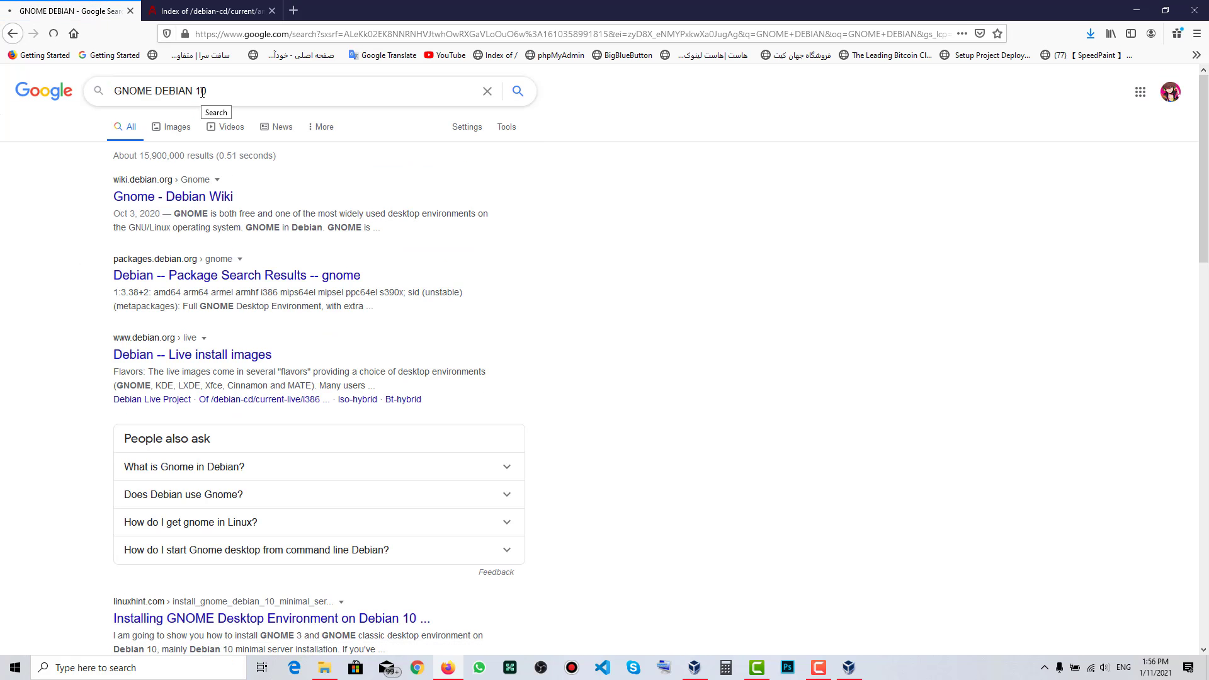
{"action": "left_click", "coordinate": [173, 126]}
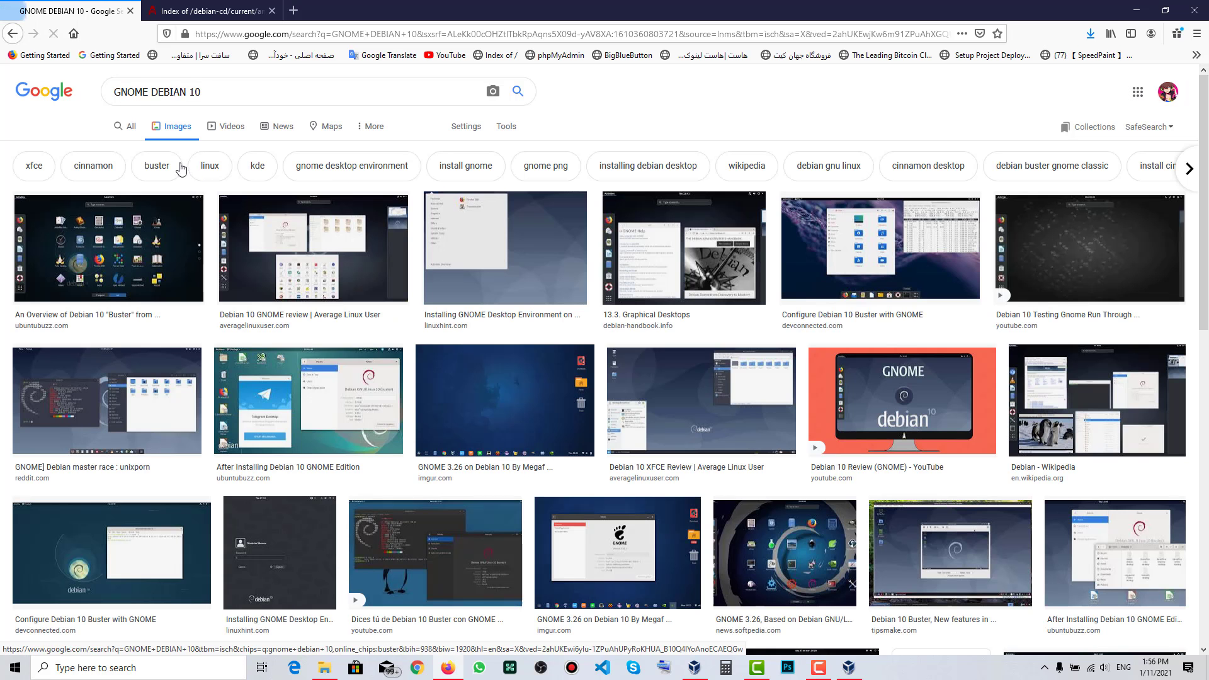
Step: Preview several GNOME desktop screenshots from the image results, including the Debian 10 GNOME review, and dismiss the IDM warning
{"action": "left_click", "coordinate": [139, 258]}
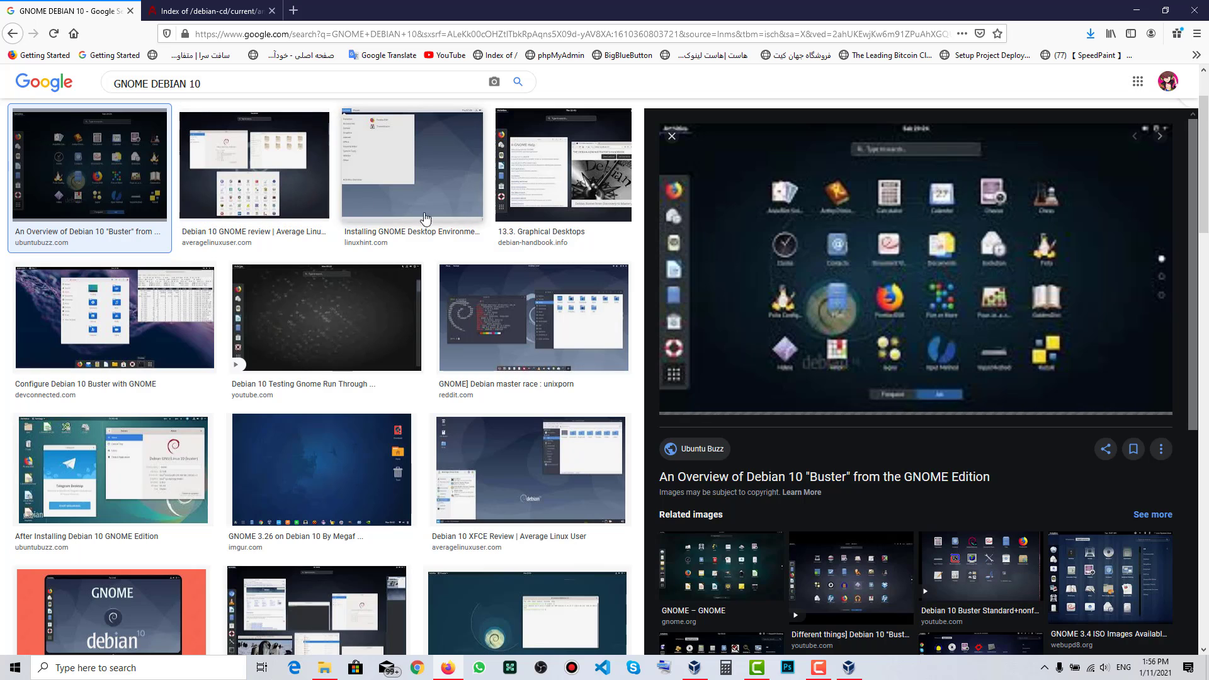
{"action": "left_click", "coordinate": [710, 541]}
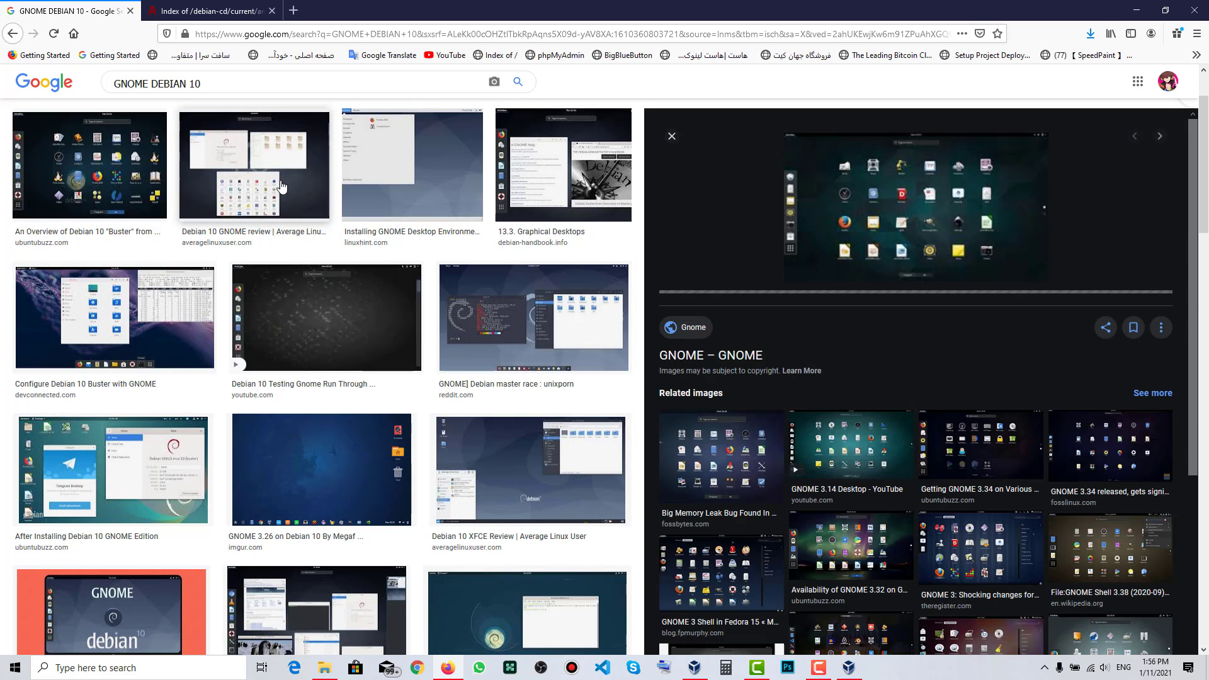
{"action": "left_click", "coordinate": [265, 166]}
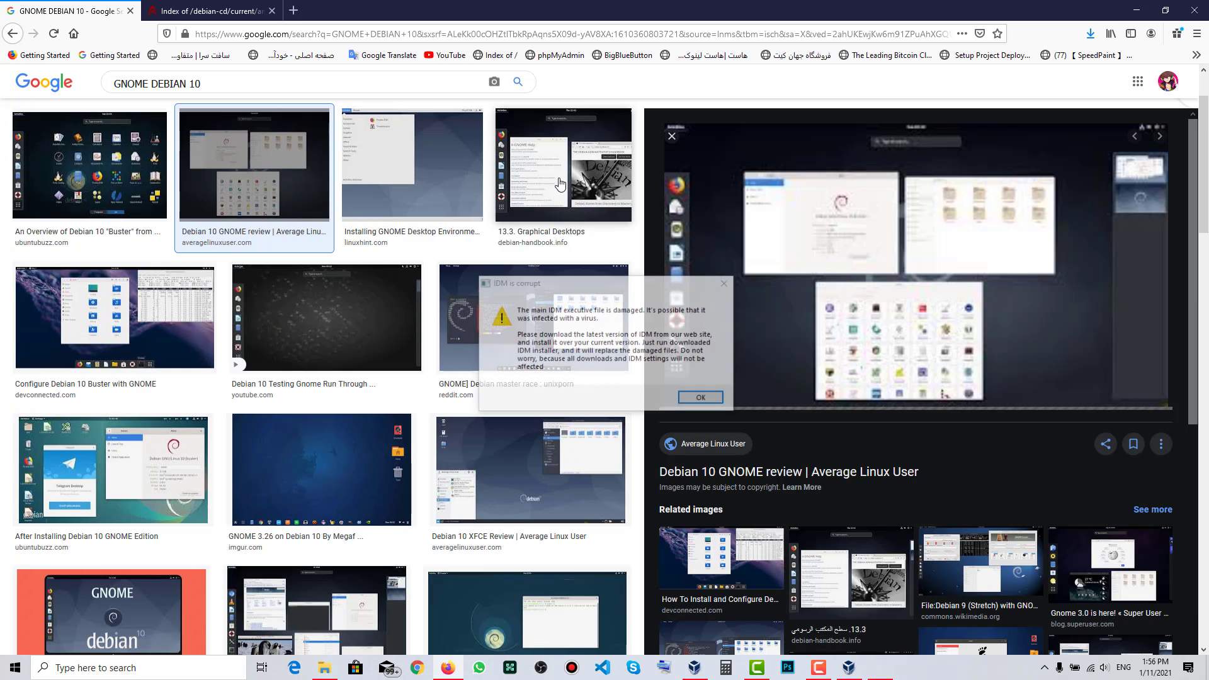
{"action": "left_click", "coordinate": [724, 284]}
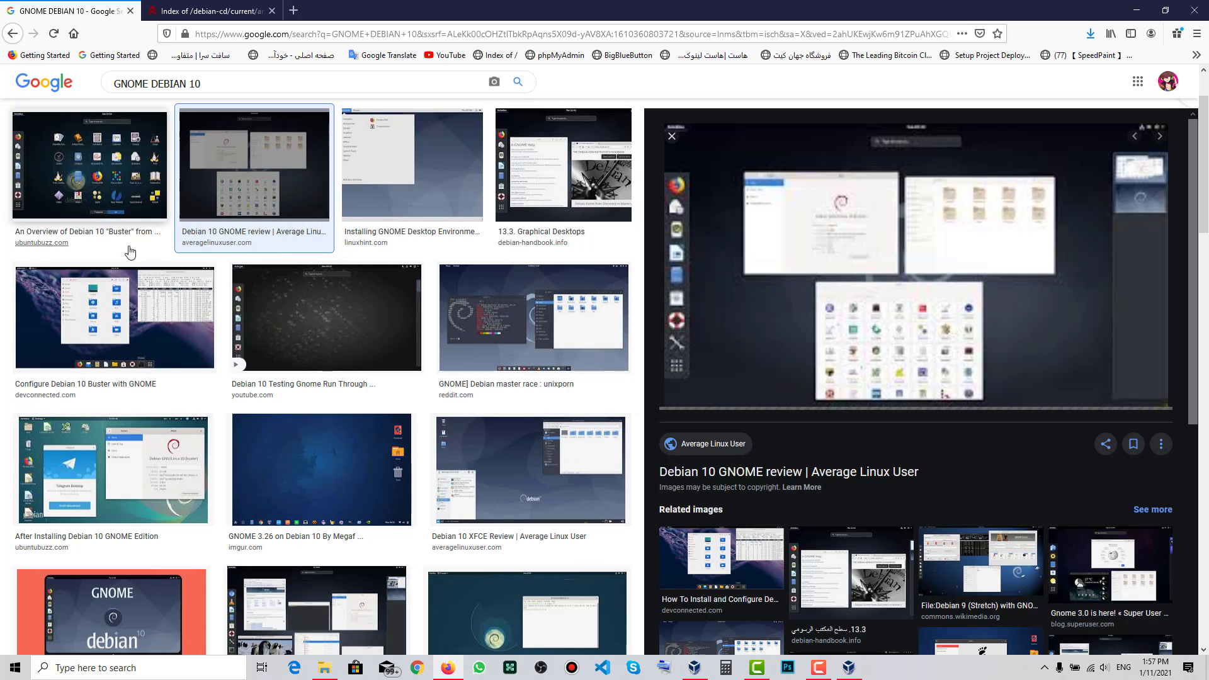
{"action": "scroll", "coordinate": [185, 268], "scroll_direction": "up", "scroll_amount": 2}
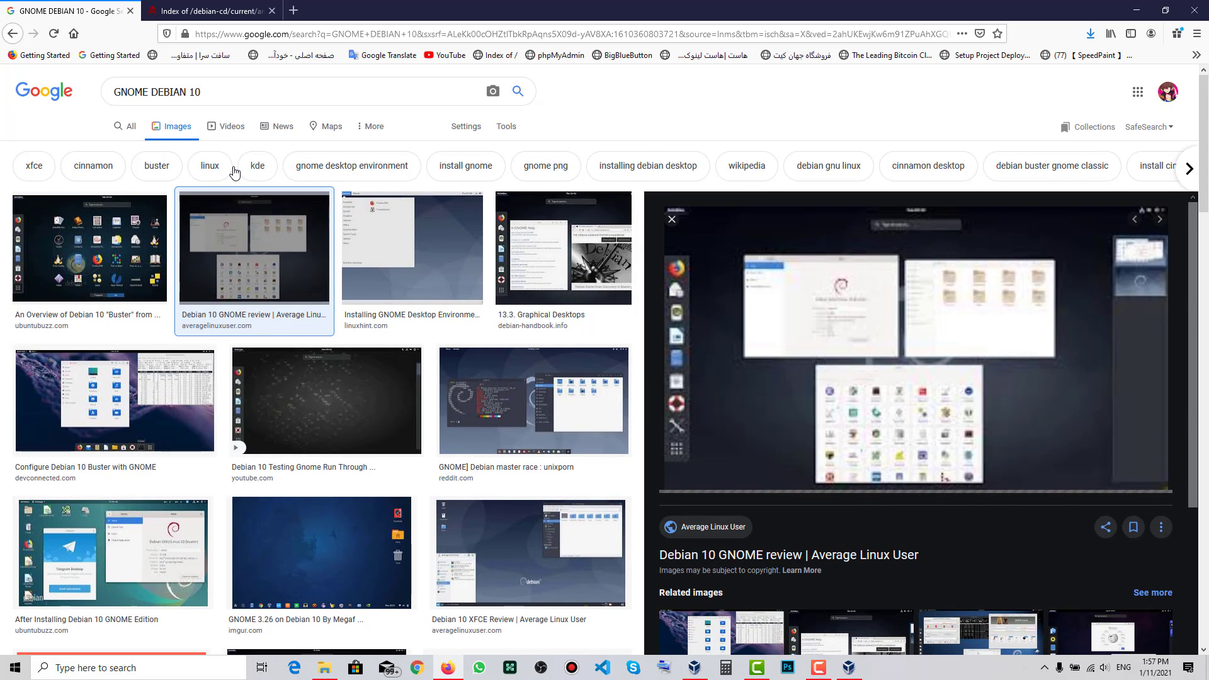
Step: Change the image search to XFCE DEBIAN 10 to look at the Xfce desktop
{"action": "double_click", "coordinate": [144, 91]}
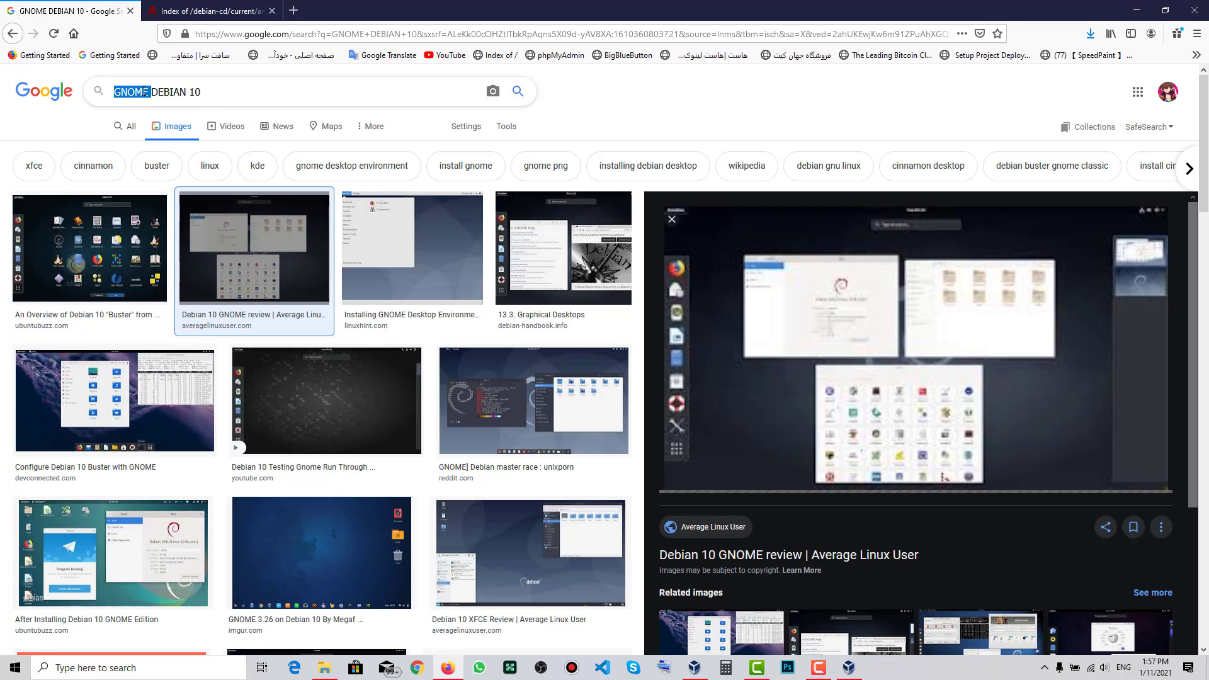
{"action": "type", "text": "X"}
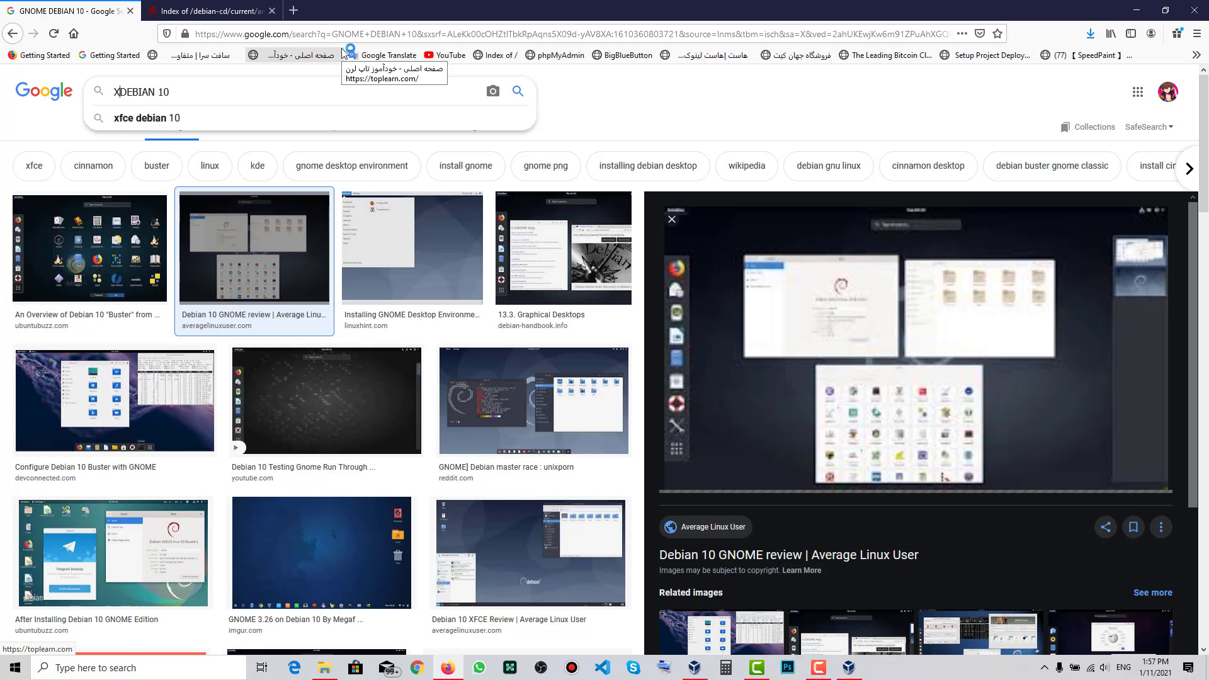
{"action": "type", "text": "FCE"}
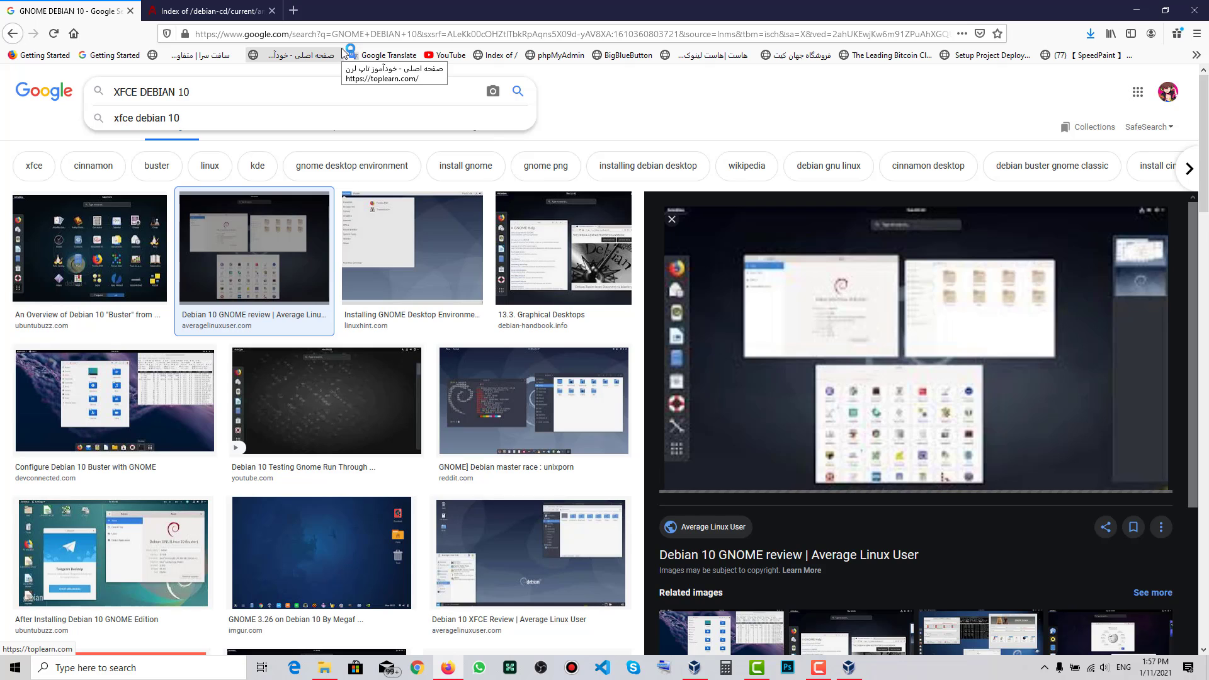
{"action": "key", "text": "Return"}
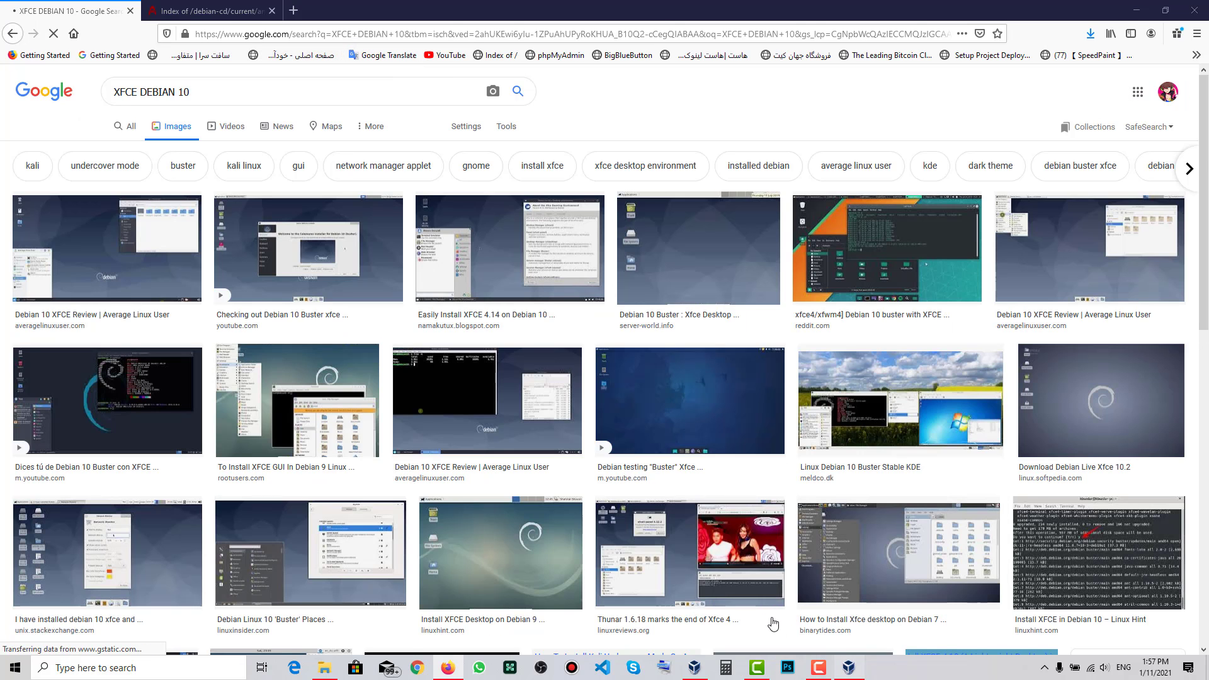
Step: Check the Xfce entry in the Debian installer, then return to Firefox and preview the first Debian 10 XFCE Review image
{"action": "left_click", "coordinate": [854, 676]}
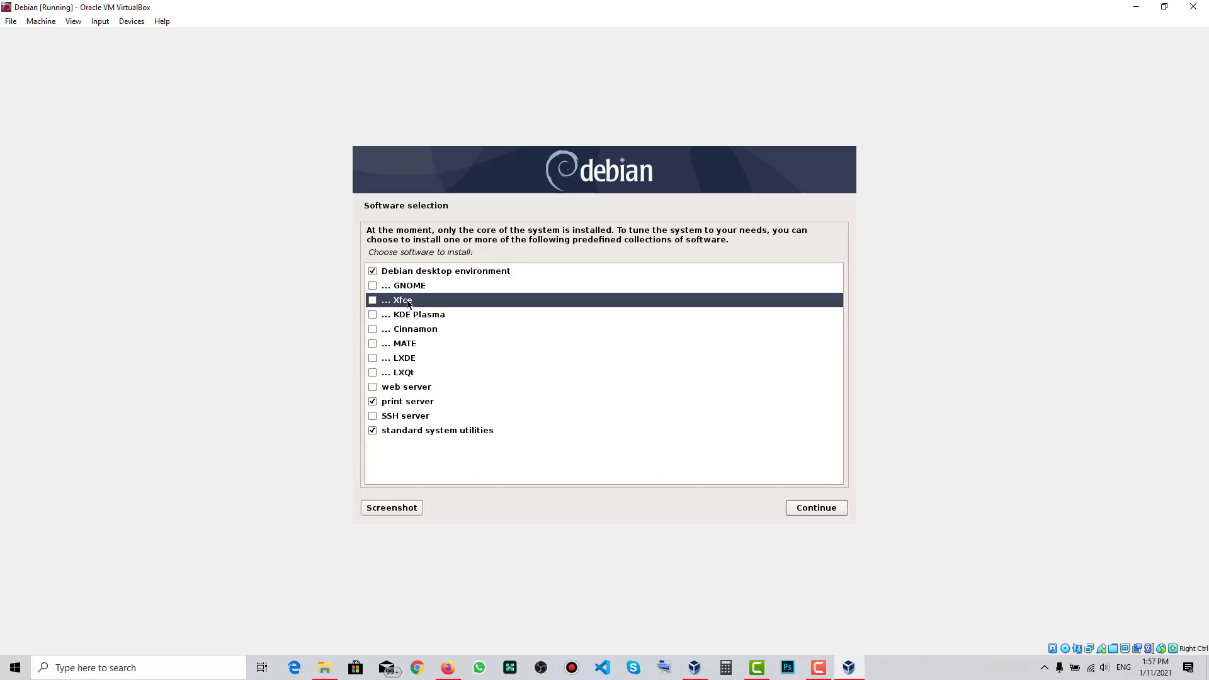
{"action": "key", "text": "alt+Tab"}
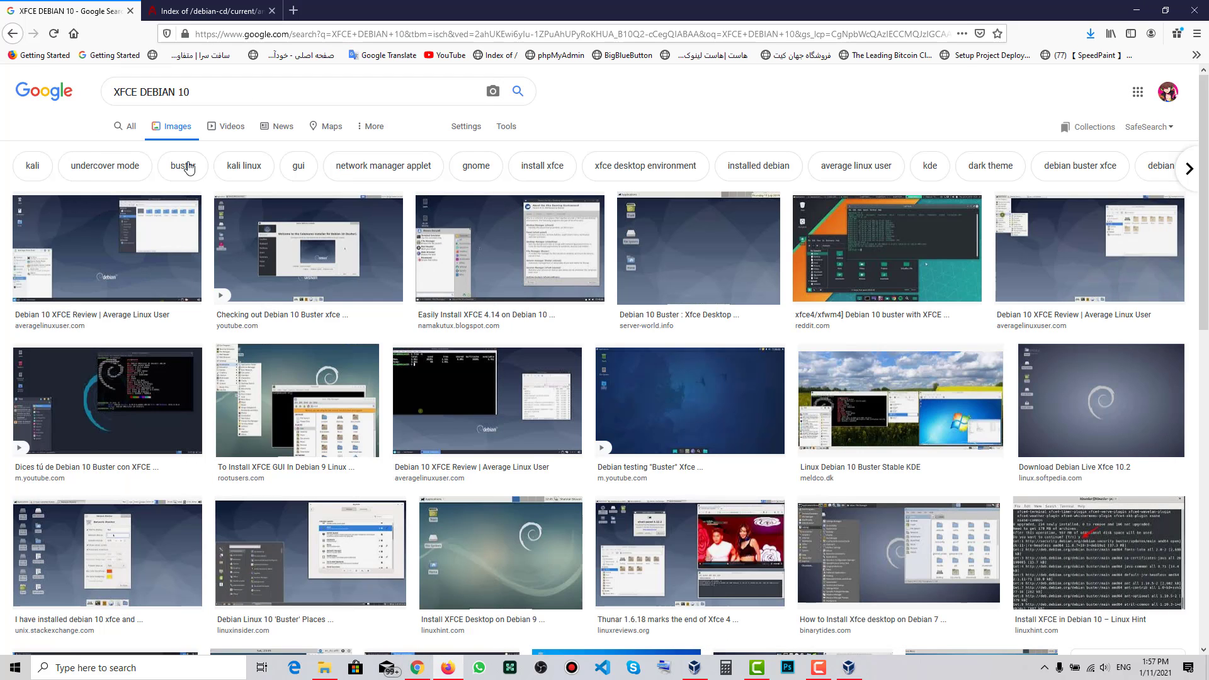
{"action": "left_click", "coordinate": [143, 265]}
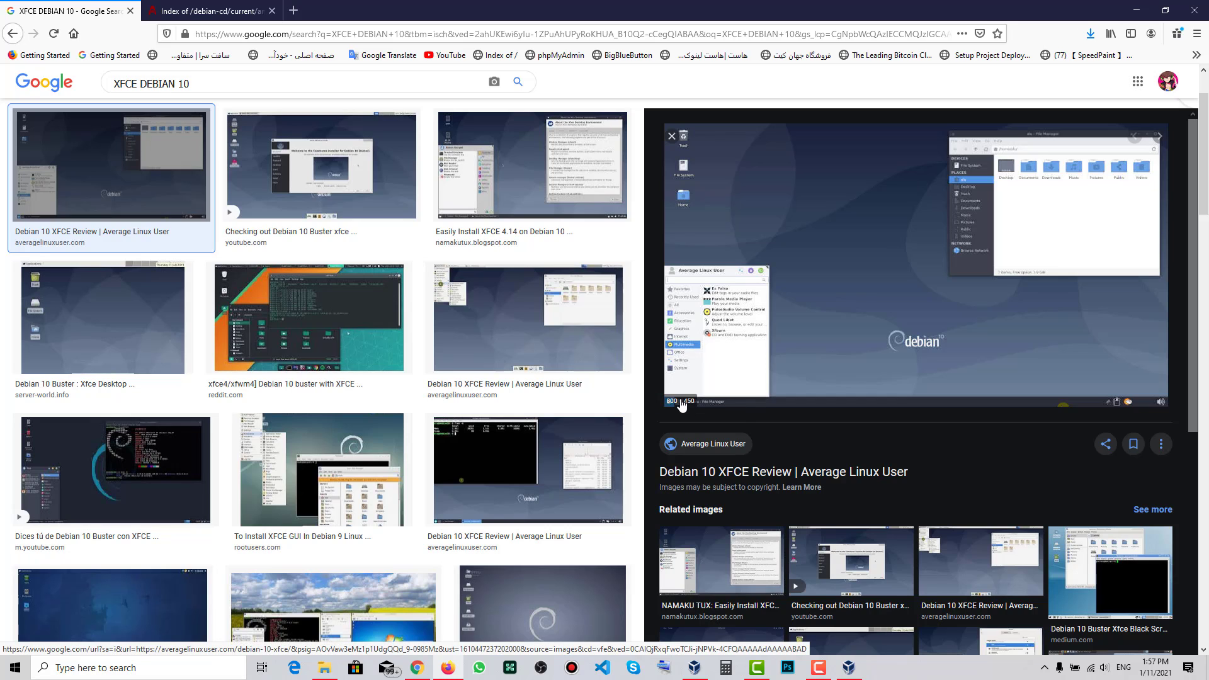
{"action": "scroll", "coordinate": [159, 417], "scroll_direction": "up", "scroll_amount": 2}
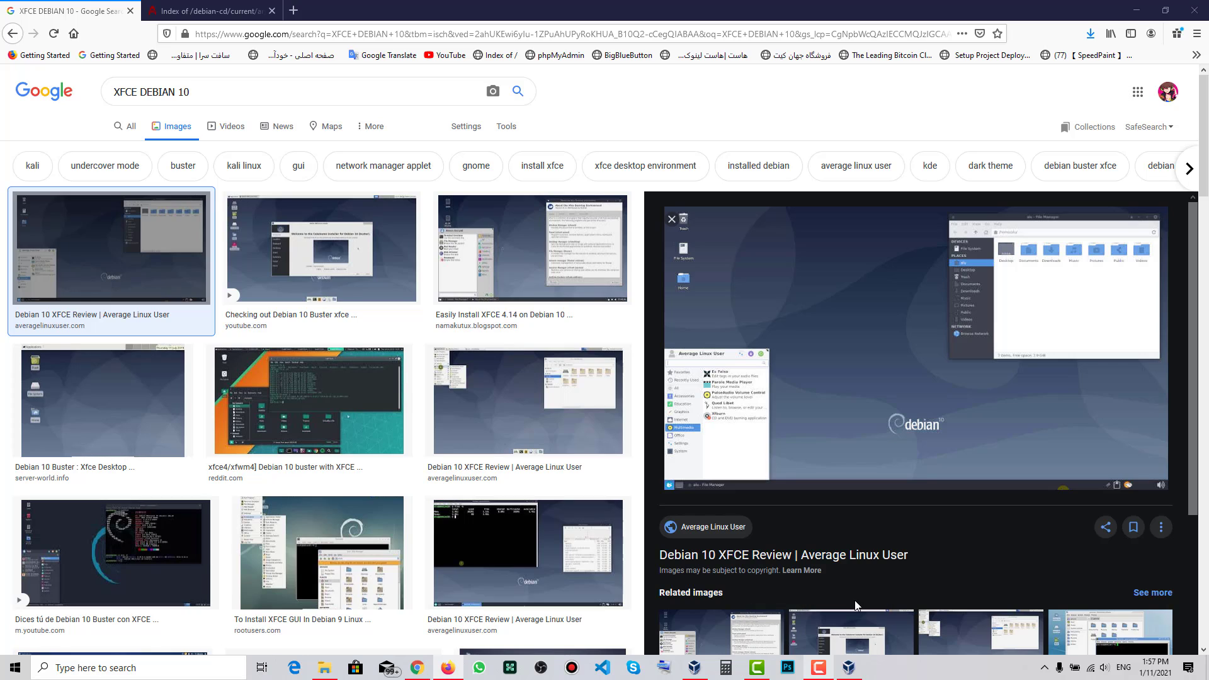
{"action": "left_click", "coordinate": [818, 668]}
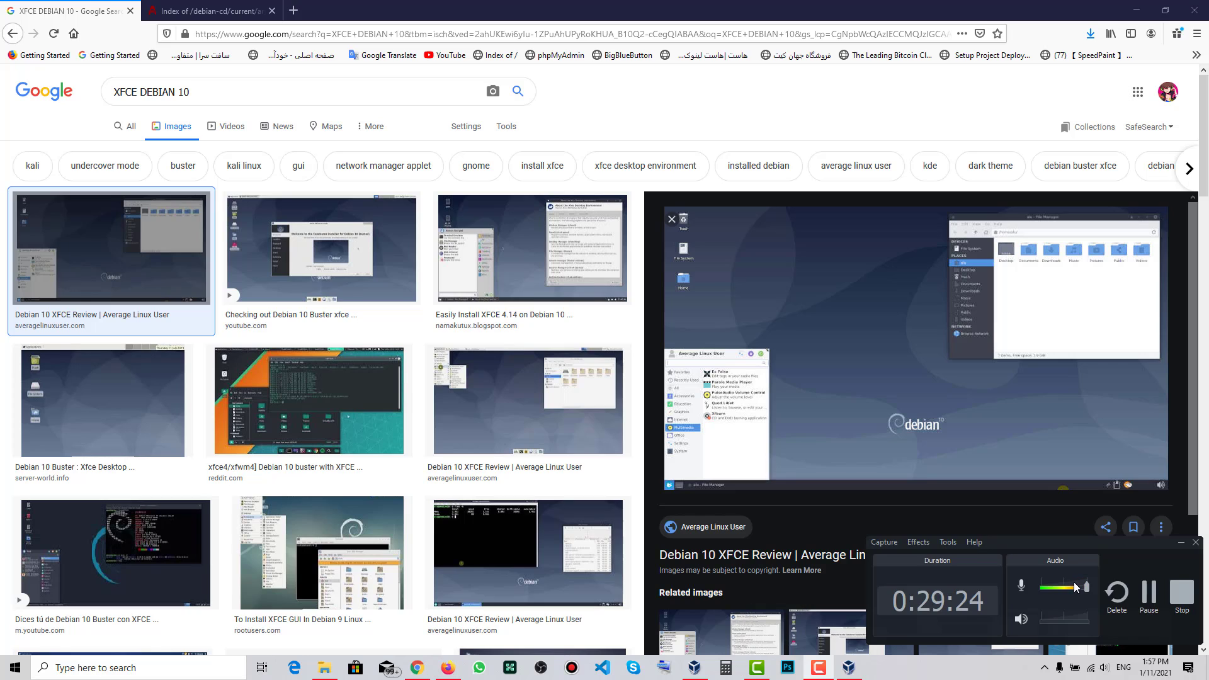
{"action": "left_click", "coordinate": [1141, 593]}
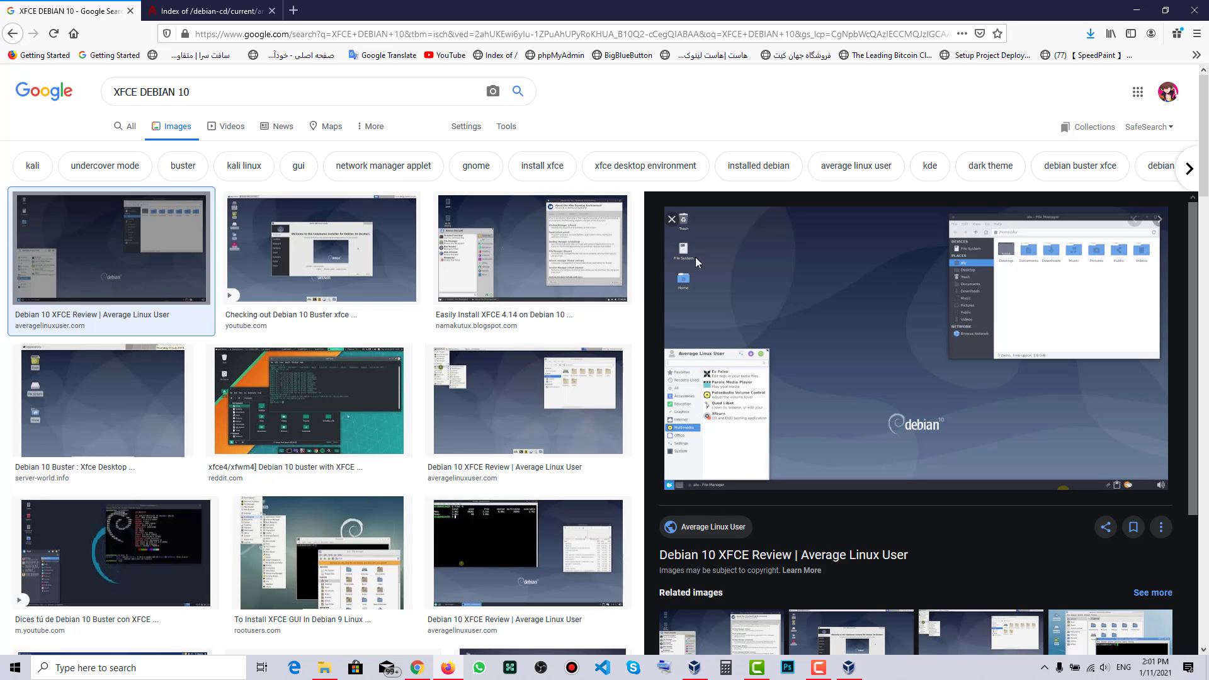
Step: Check the desktop environment entries in the Debian installer's software selection, and return to Firefox
{"action": "left_click", "coordinate": [694, 667]}
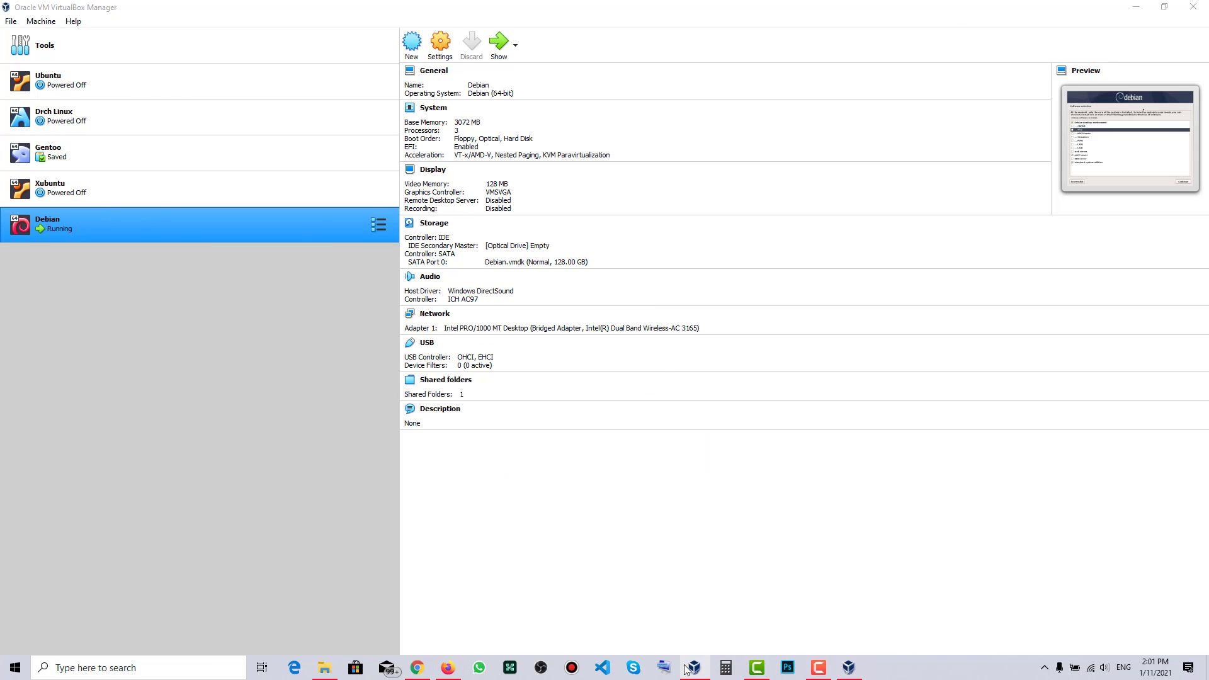
{"action": "left_click", "coordinate": [695, 667]}
{"action": "left_click", "coordinate": [849, 667]}
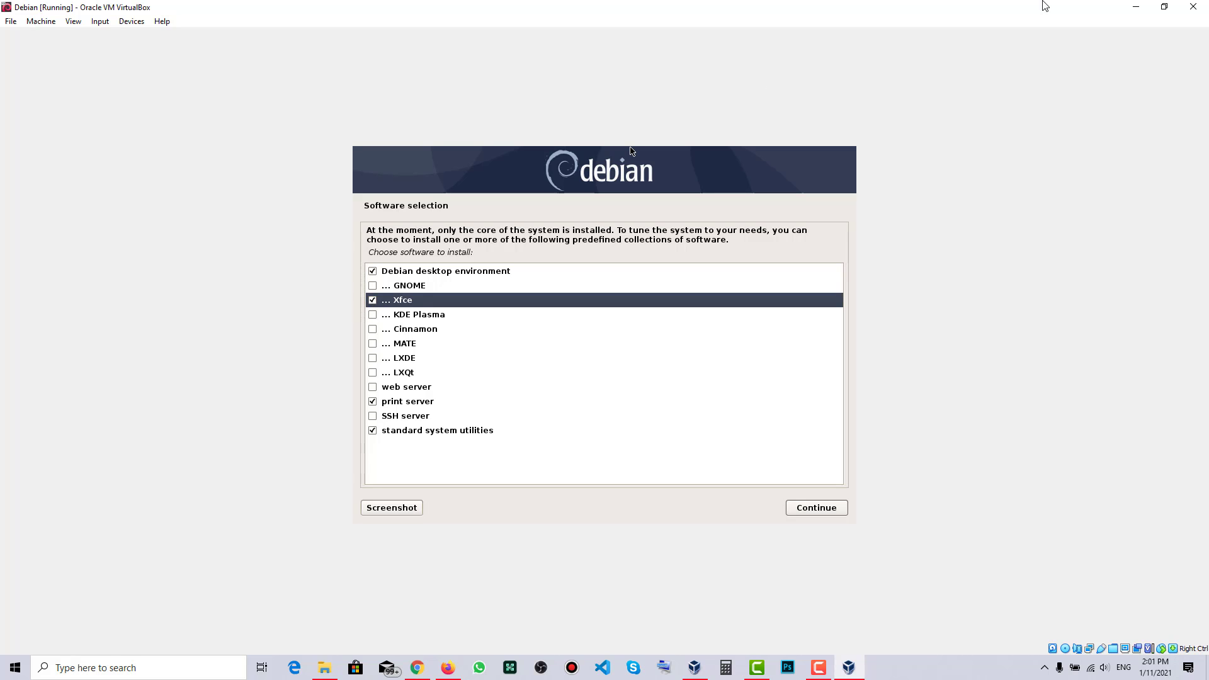
{"action": "left_click", "coordinate": [1134, 8]}
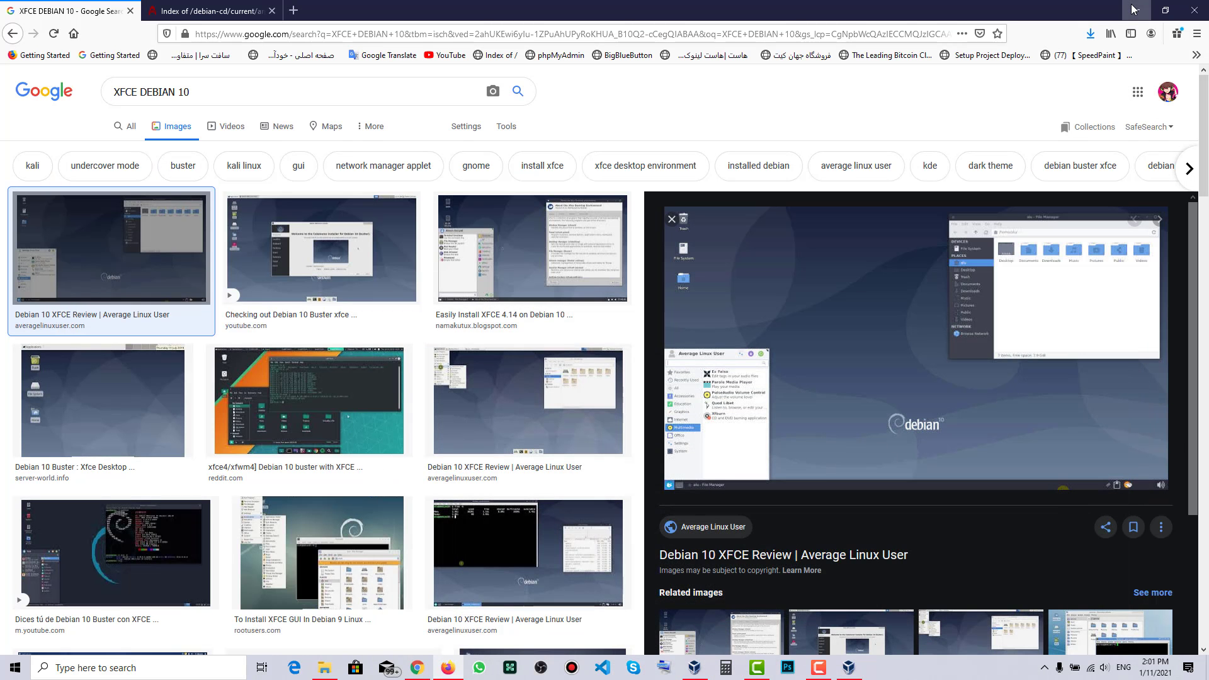
Step: Change the Google image search to kde plasma debian 10 to look at the KDE desktop
{"action": "double_click", "coordinate": [296, 100]}
{"action": "double_click", "coordinate": [135, 93]}
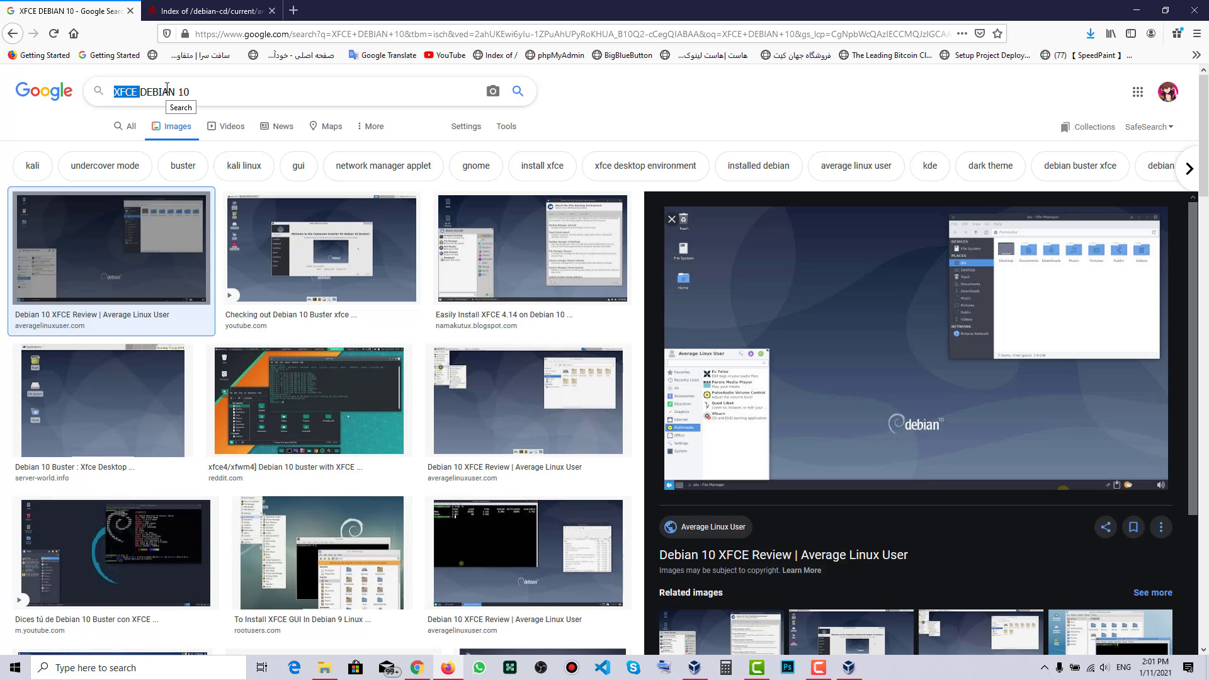
{"action": "type", "text": "KDE"}
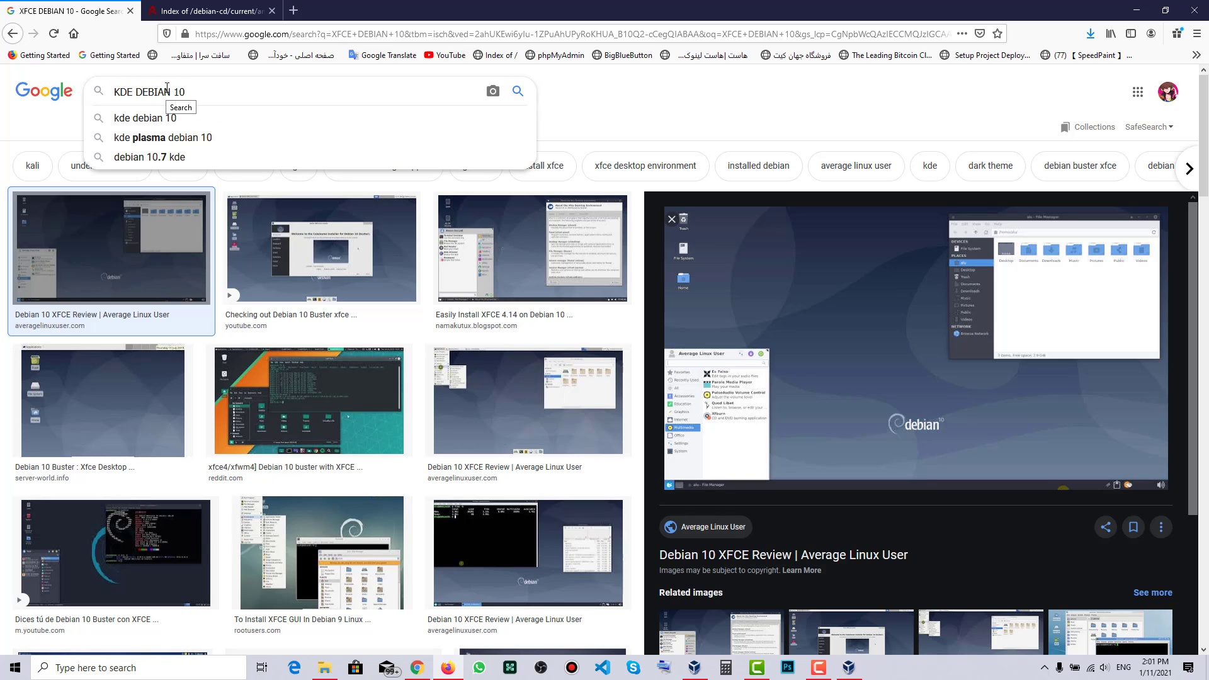
{"action": "key", "text": "Down"}
{"action": "key", "text": "Down"}
{"action": "key", "text": "Return"}
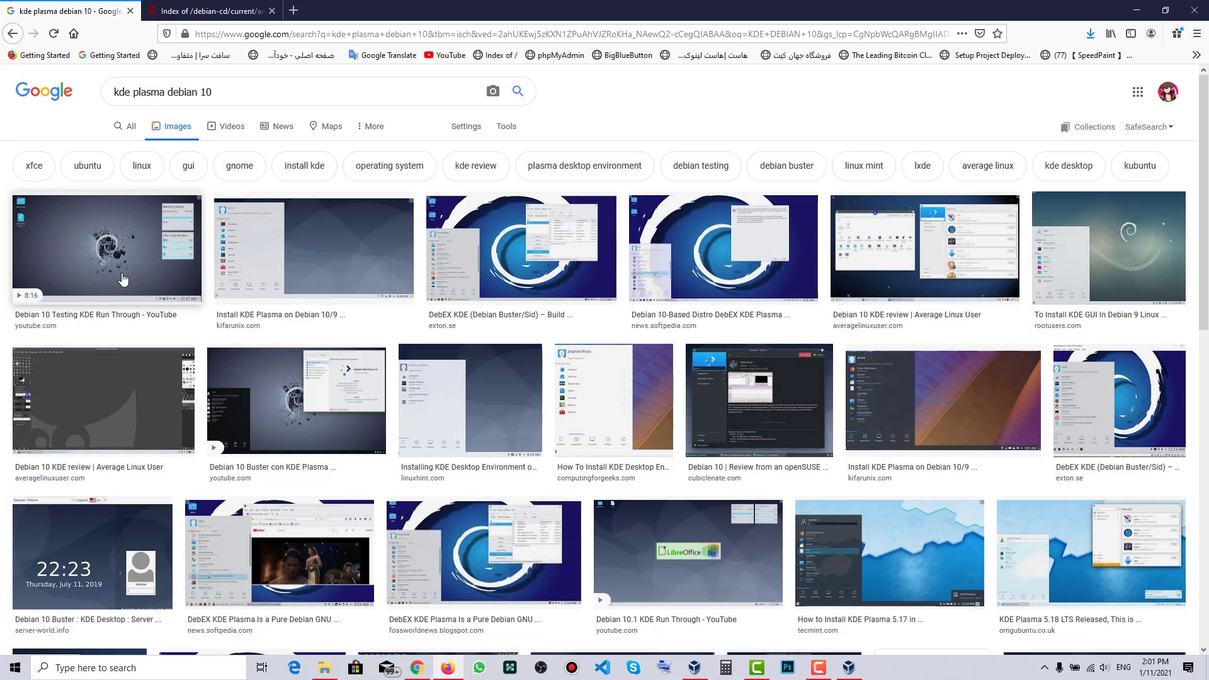
Step: Preview the Install KDE Plasma on Debian 10/9 and DebEX KDE screenshots, ending on the Install KDE Plasma image
{"action": "left_click", "coordinate": [268, 248]}
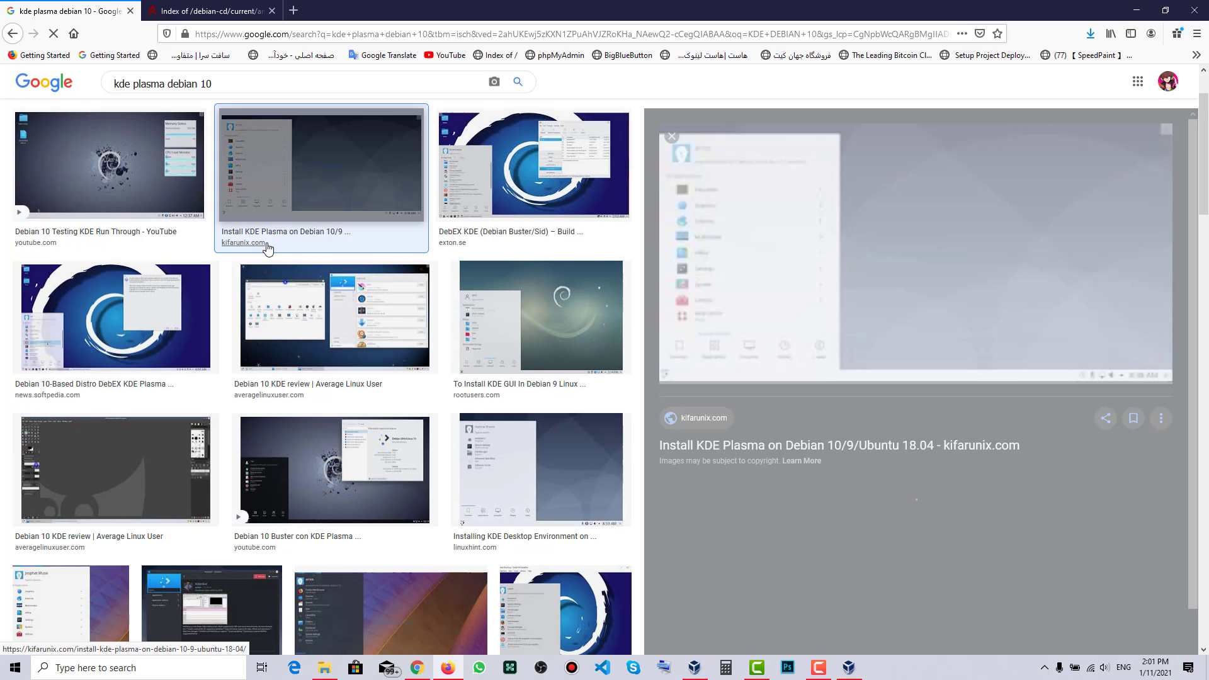
{"action": "left_click", "coordinate": [546, 163]}
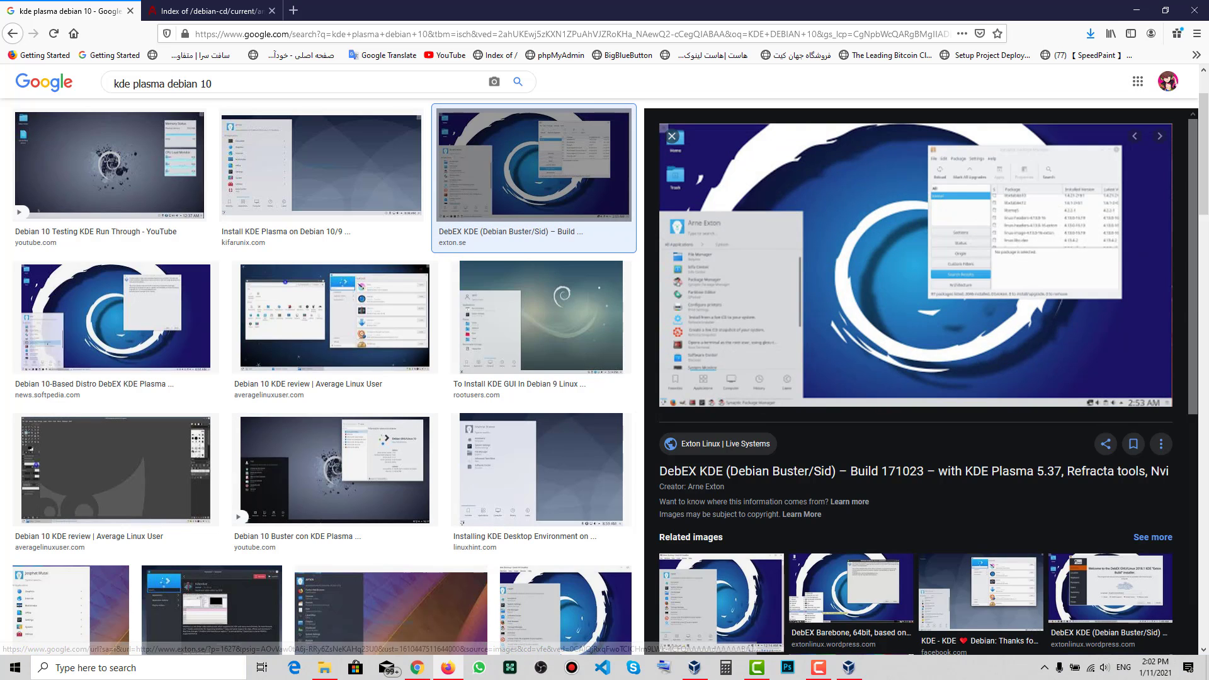
{"action": "left_click", "coordinate": [277, 191]}
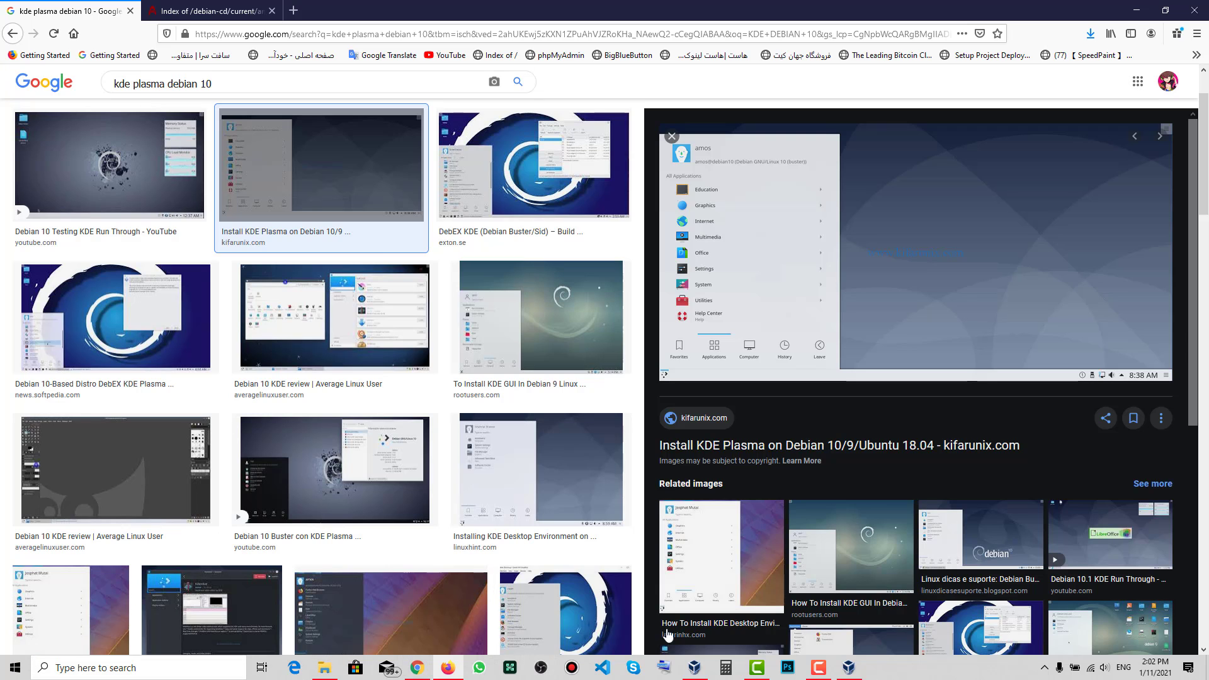
Step: Look at the KDE Plasma and Cinnamon entries in the Debian installer's software selection, and return to Firefox
{"action": "left_click", "coordinate": [695, 668]}
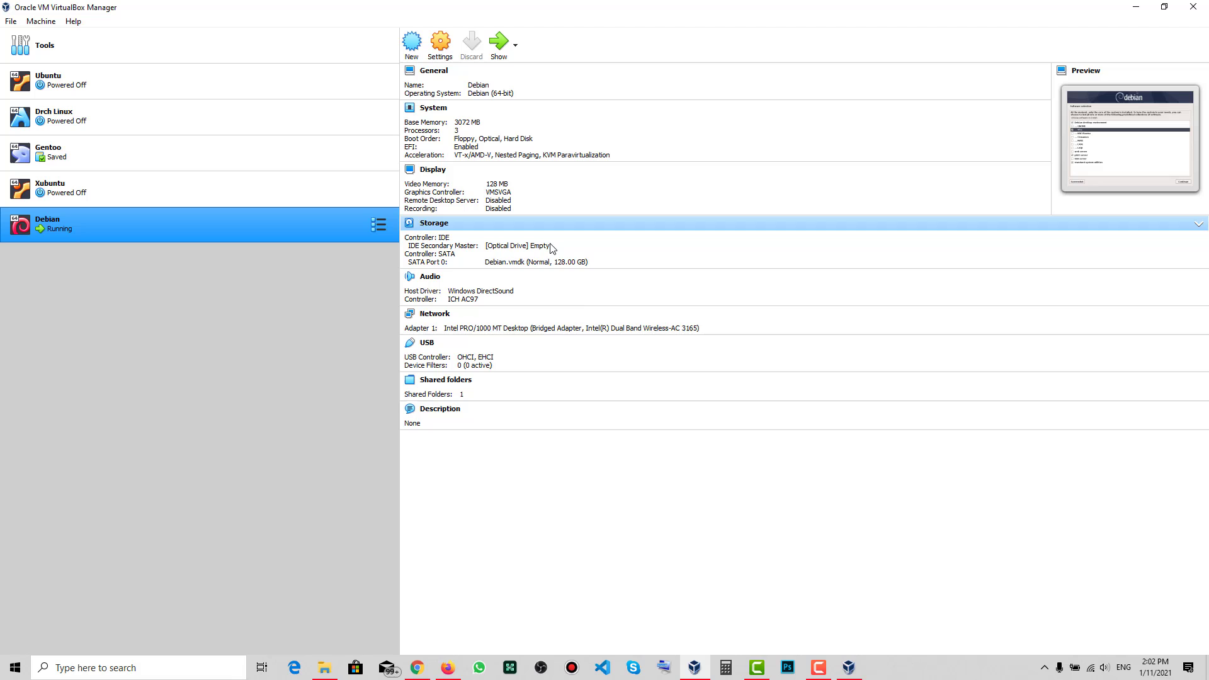
{"action": "left_click", "coordinate": [694, 668]}
{"action": "left_click", "coordinate": [848, 667]}
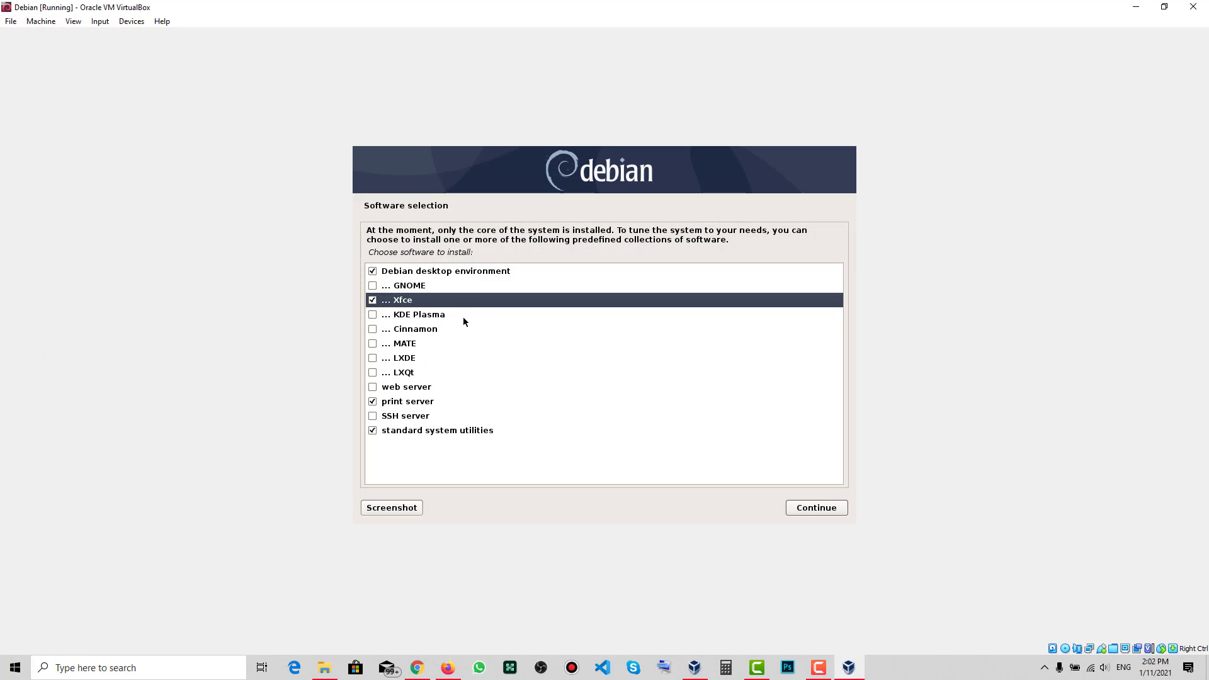
{"action": "left_click", "coordinate": [1136, 6]}
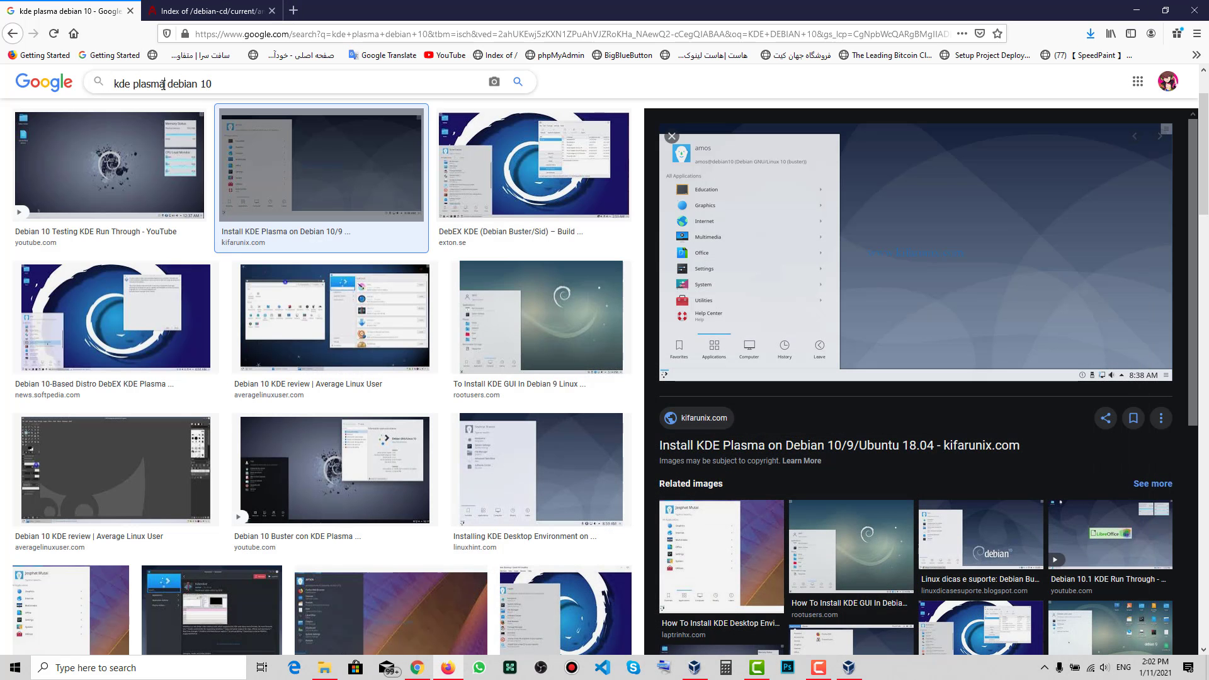
Step: Change the image search to cinnamon debian 10 to look at the Cinnamon desktop
{"action": "left_click_drag", "start_coordinate": [163, 84], "coordinate": [114, 84]}
{"action": "type", "text": "Ci"}
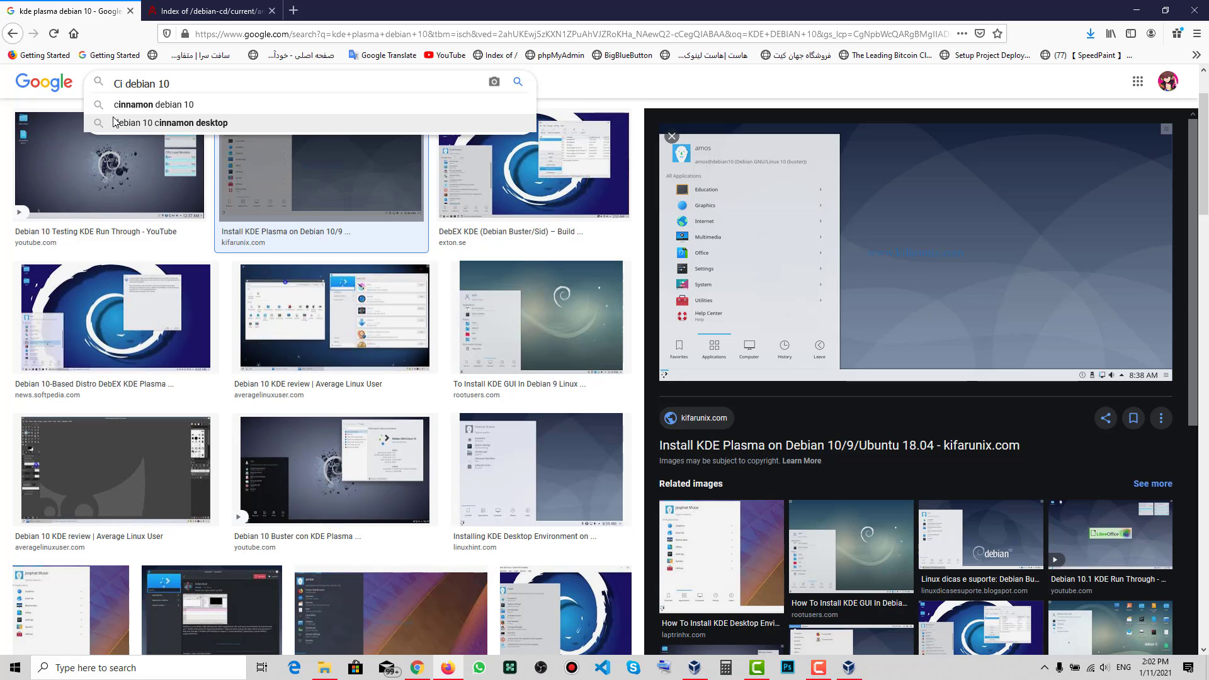
{"action": "key", "text": "Down"}
{"action": "key", "text": "Return"}
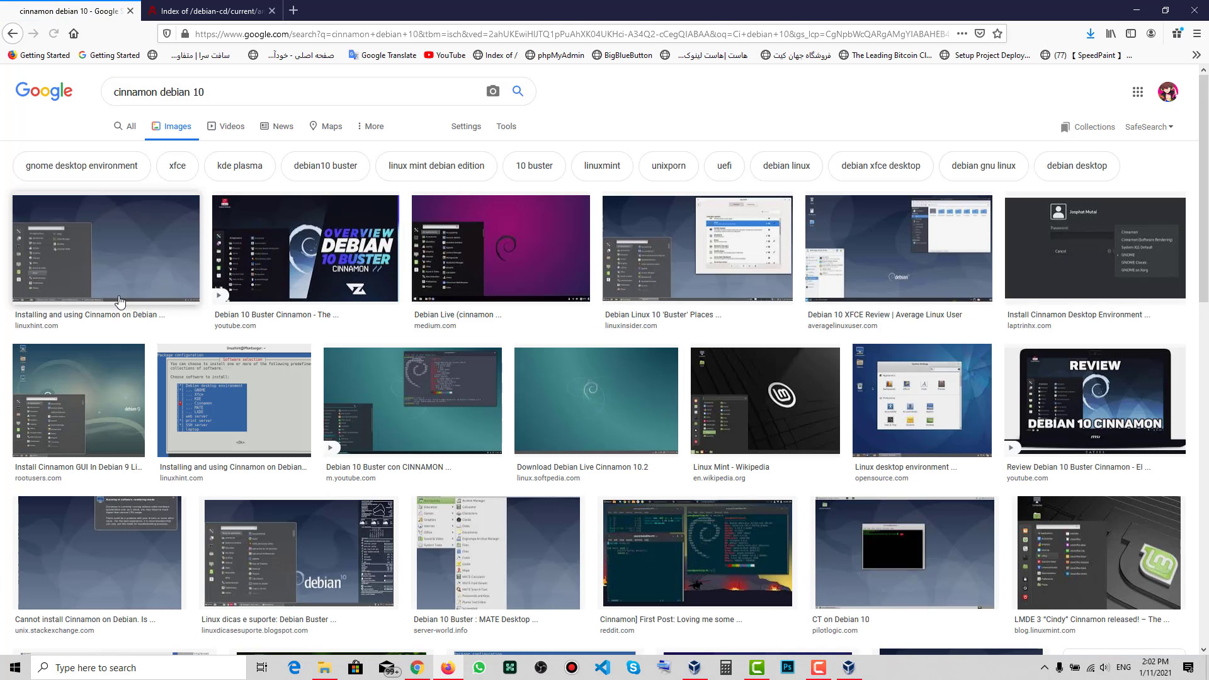
Step: Preview the Installing and using Cinnamon on Debian 10 Buster image, and switch back to the Debian installer
{"action": "left_click", "coordinate": [176, 311]}
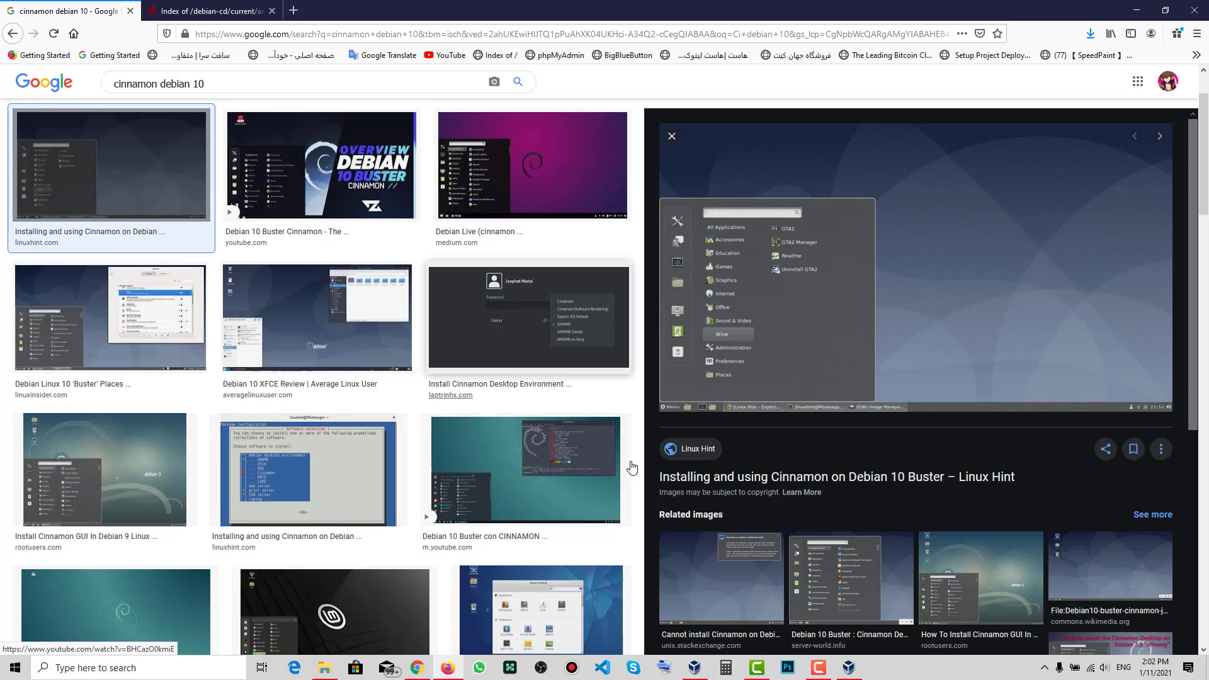
{"action": "left_click", "coordinate": [847, 667]}
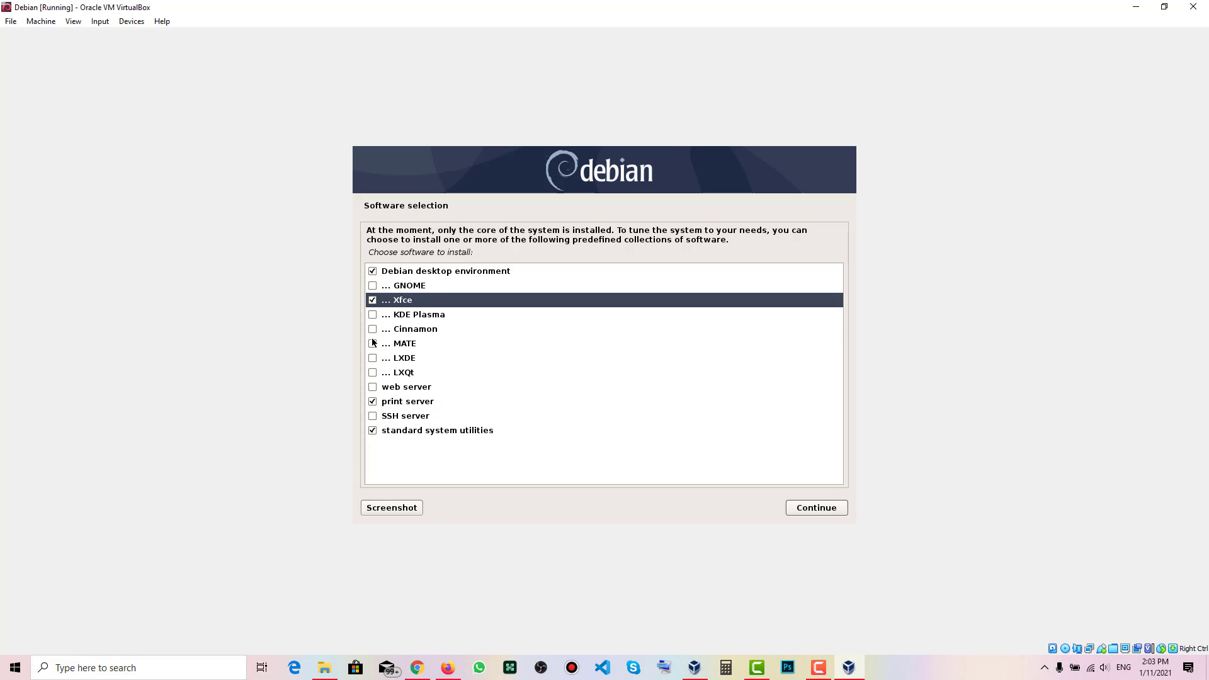
{"action": "left_click", "coordinate": [818, 668]}
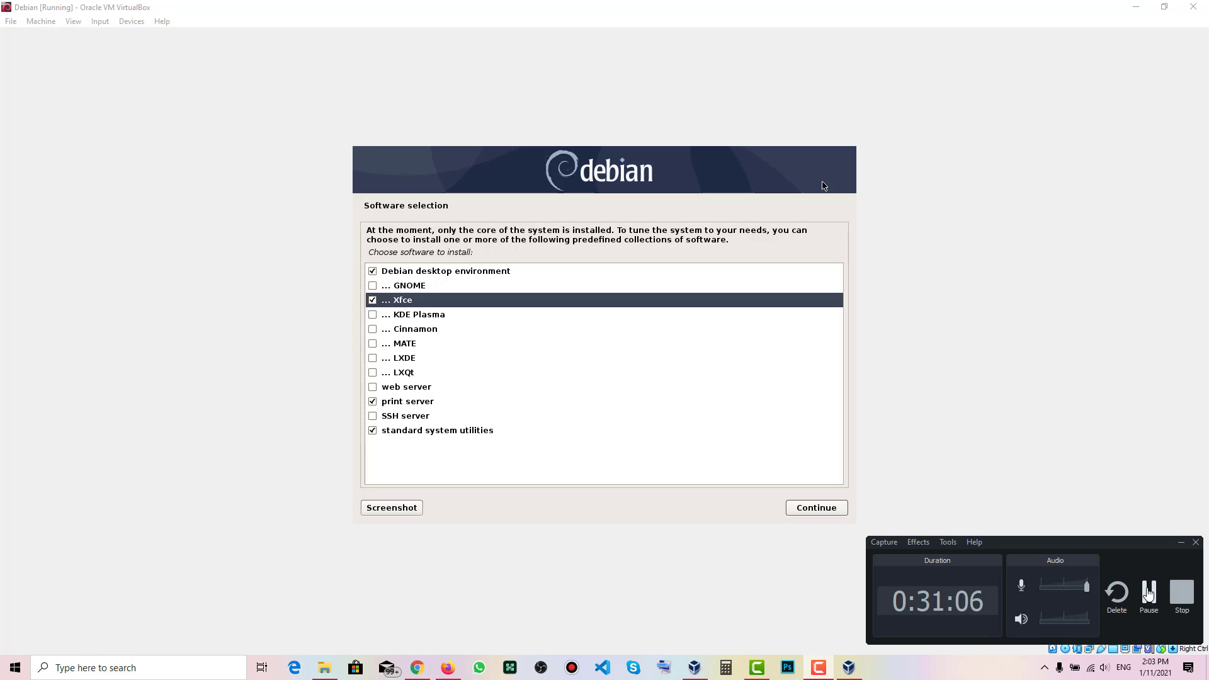
{"action": "left_click", "coordinate": [445, 489]}
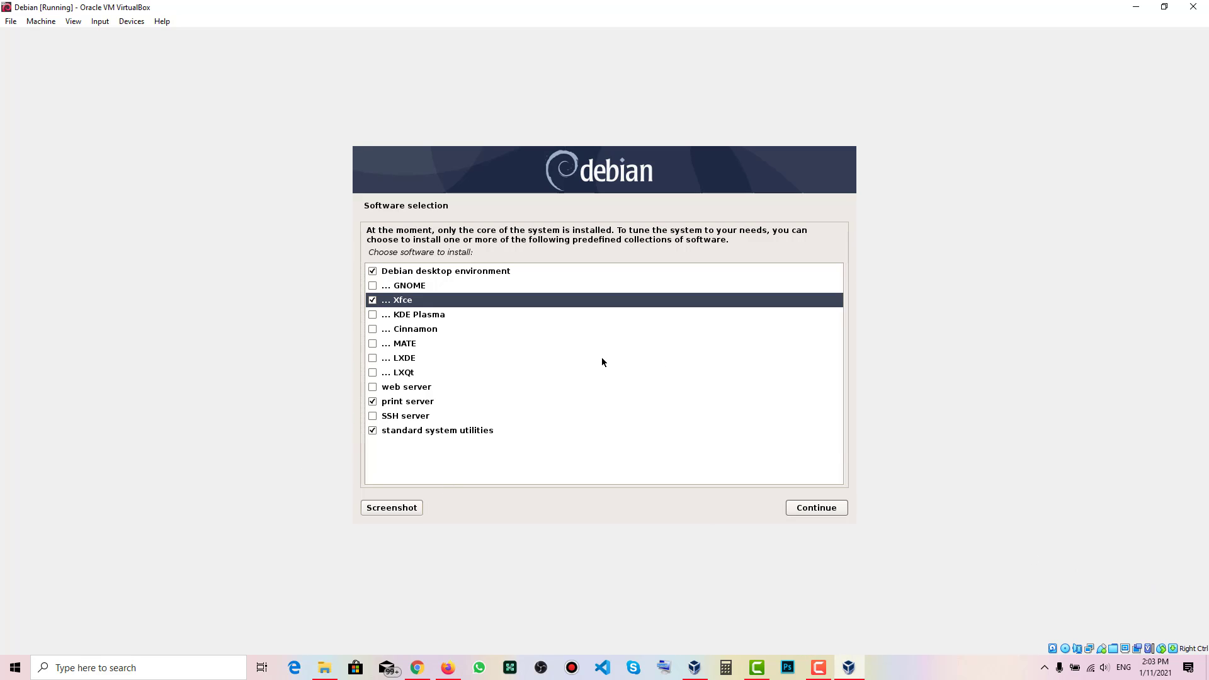
{"action": "left_click", "coordinate": [817, 667]}
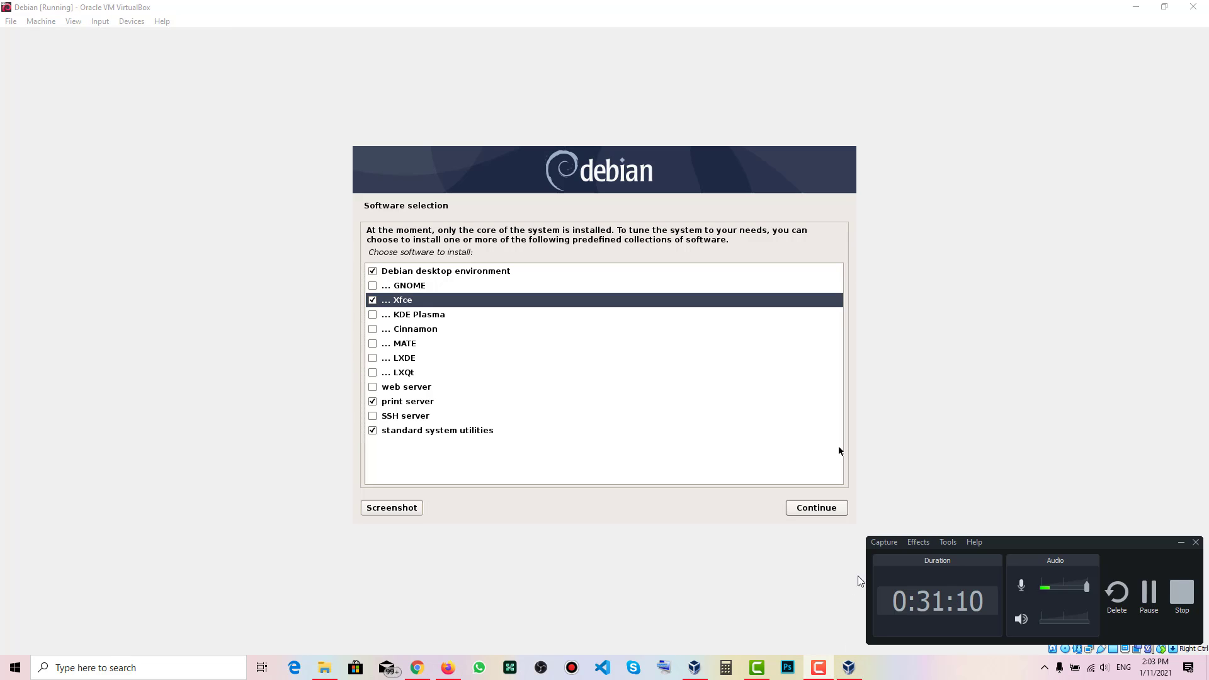
{"action": "left_click", "coordinate": [697, 408]}
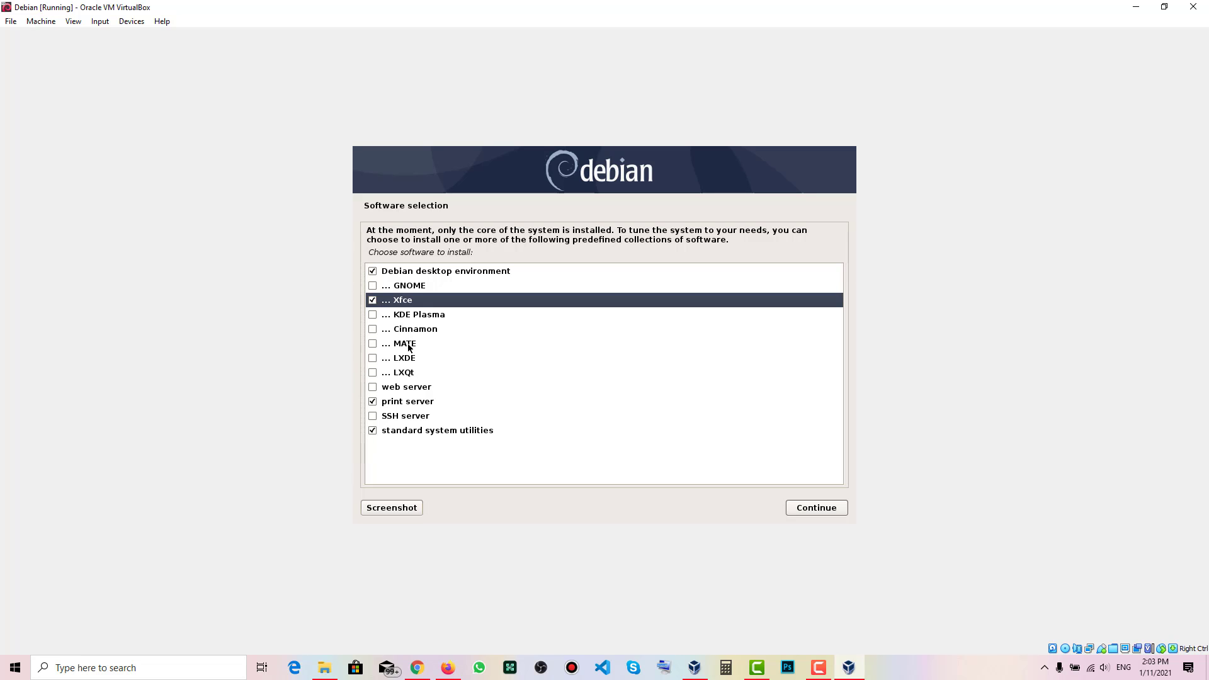
Step: Return to Firefox, search images for mate debian 10 and preview the Debian 10 Buster MATE Desktop screenshot
{"action": "left_click", "coordinate": [1136, 7]}
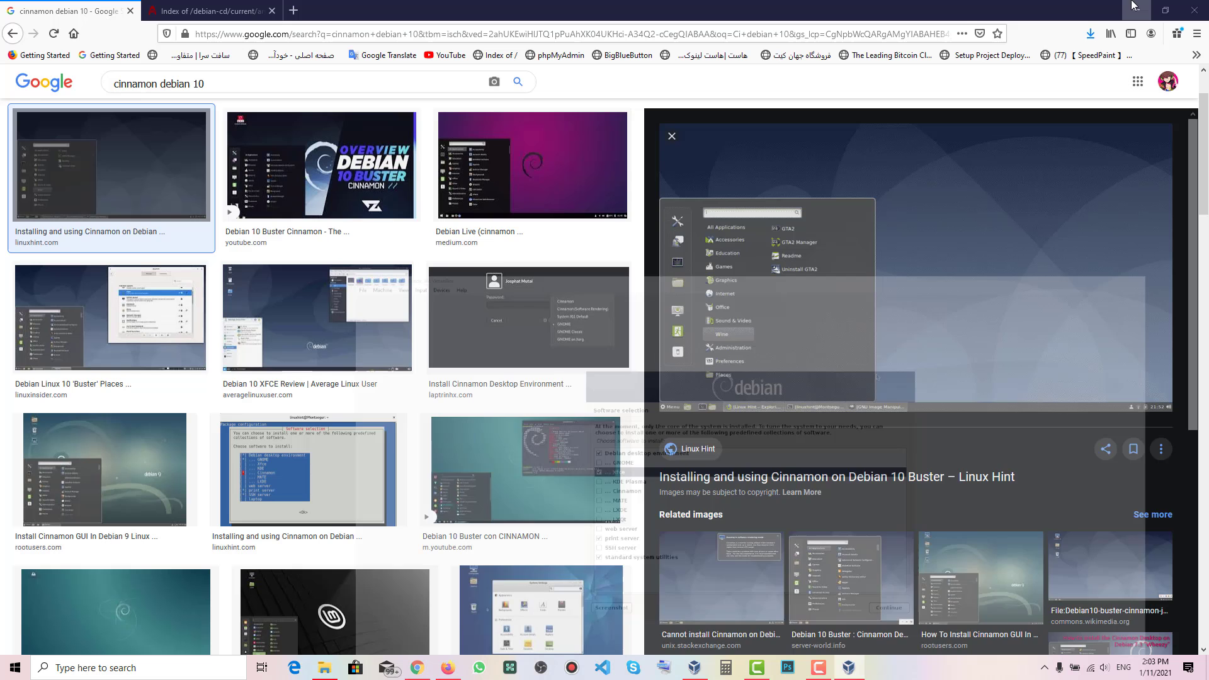
{"action": "double_click", "coordinate": [135, 92]}
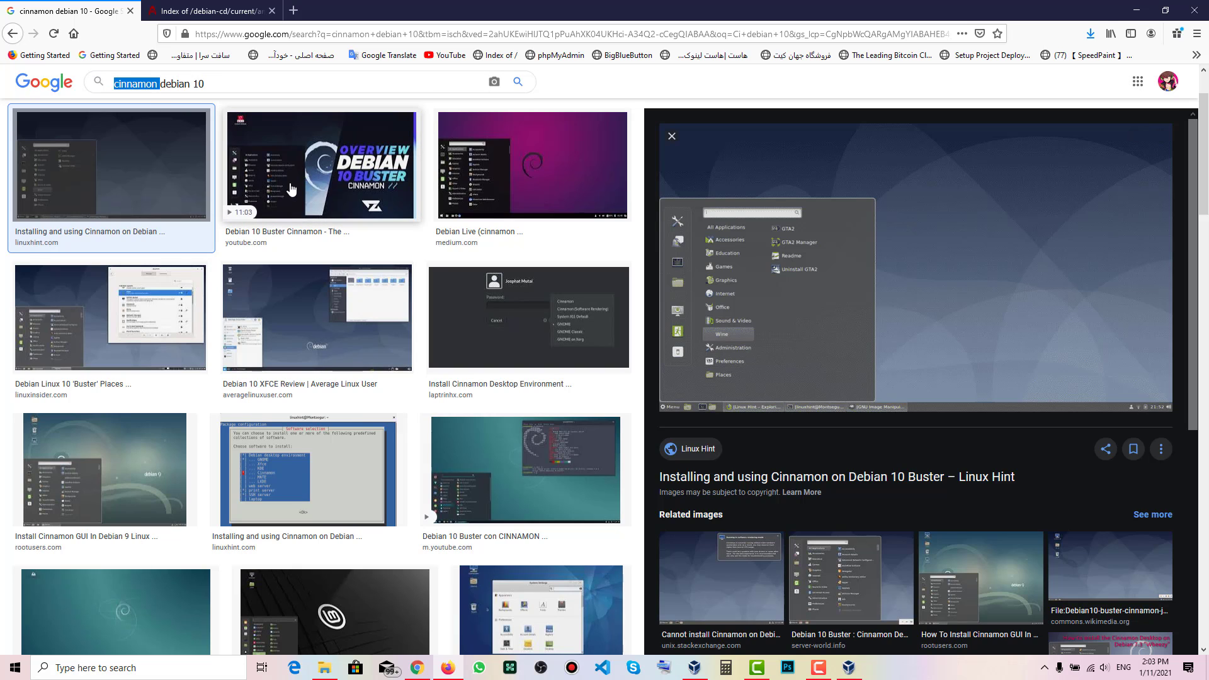
{"action": "type", "text": "mate"}
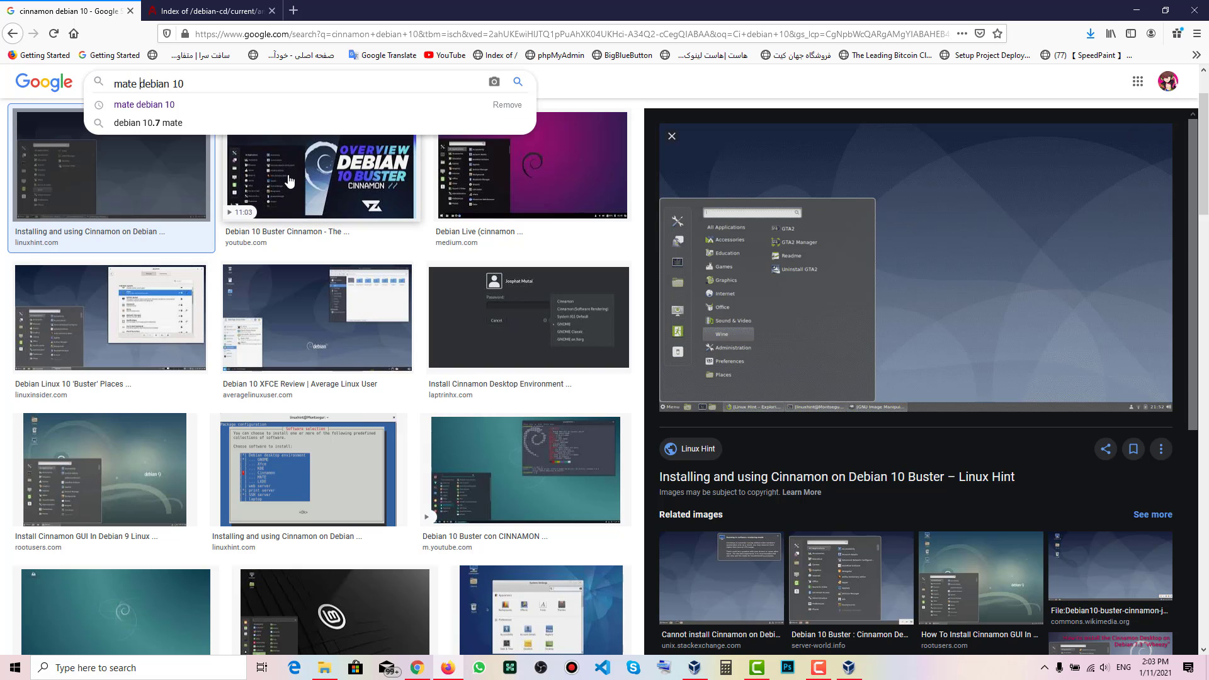
{"action": "key", "text": "Return"}
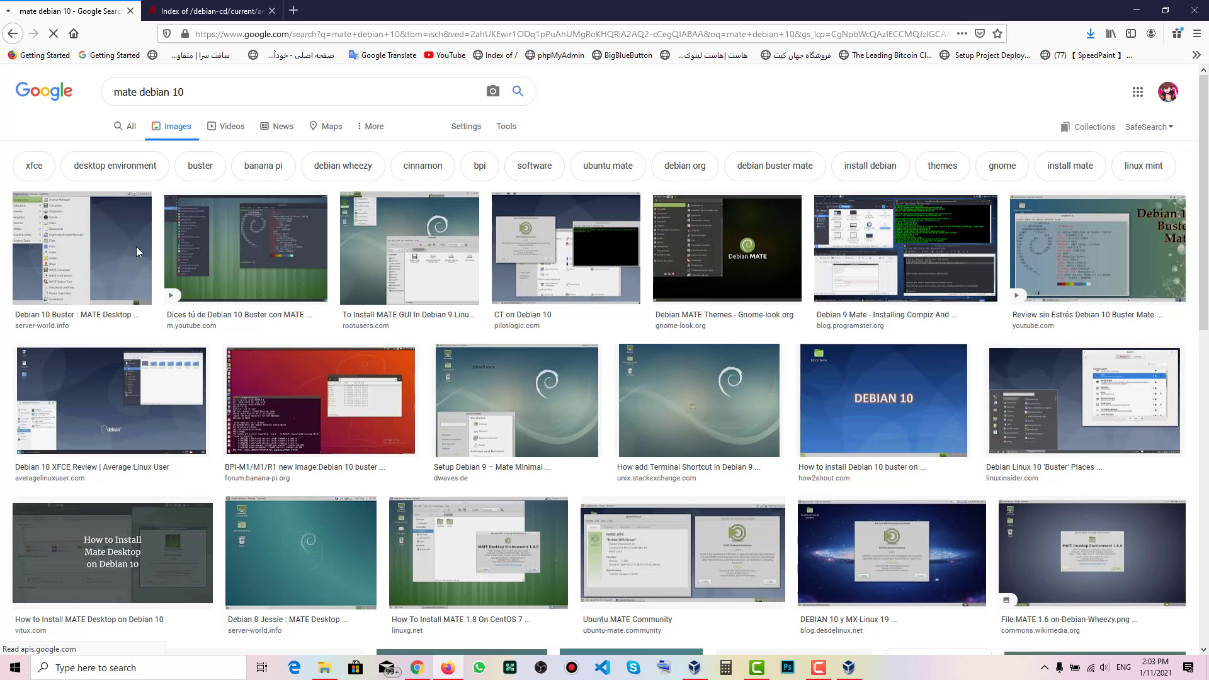
{"action": "left_click", "coordinate": [93, 263]}
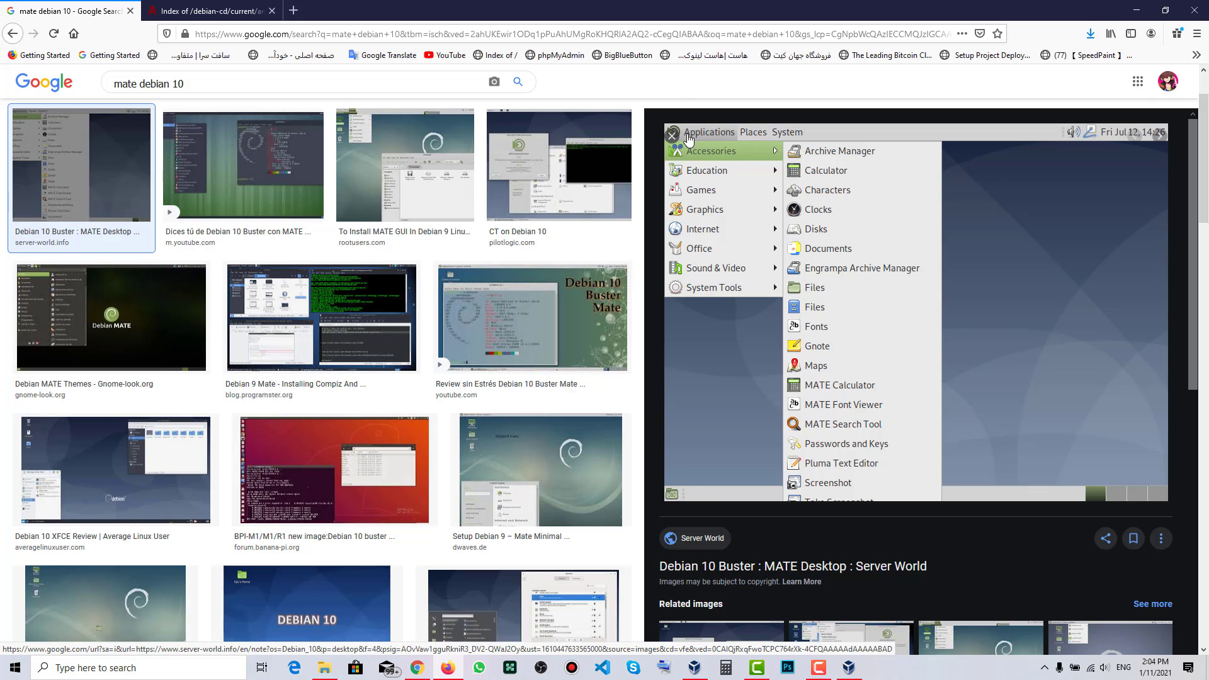
Step: Search Google Images for "LXDE debian 10" after checking the desktop environment options in the Debian installer
{"action": "scroll", "coordinate": [343, 321], "scroll_direction": "up", "scroll_amount": 2}
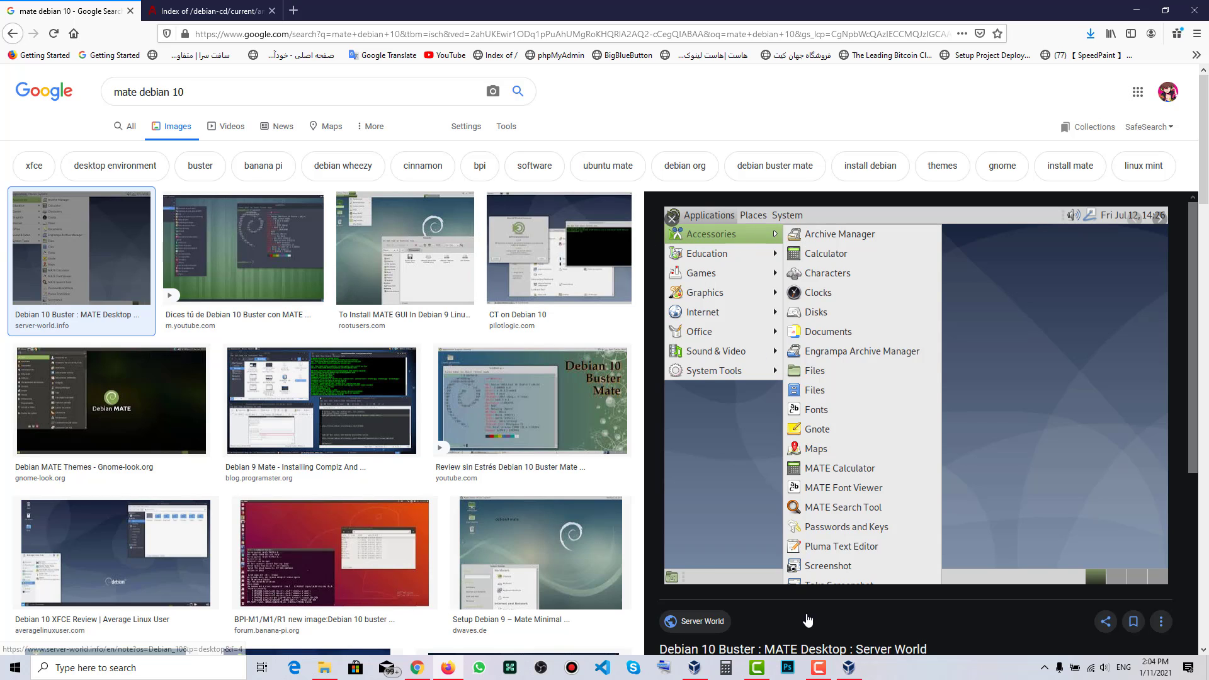
{"action": "left_click", "coordinate": [848, 667]}
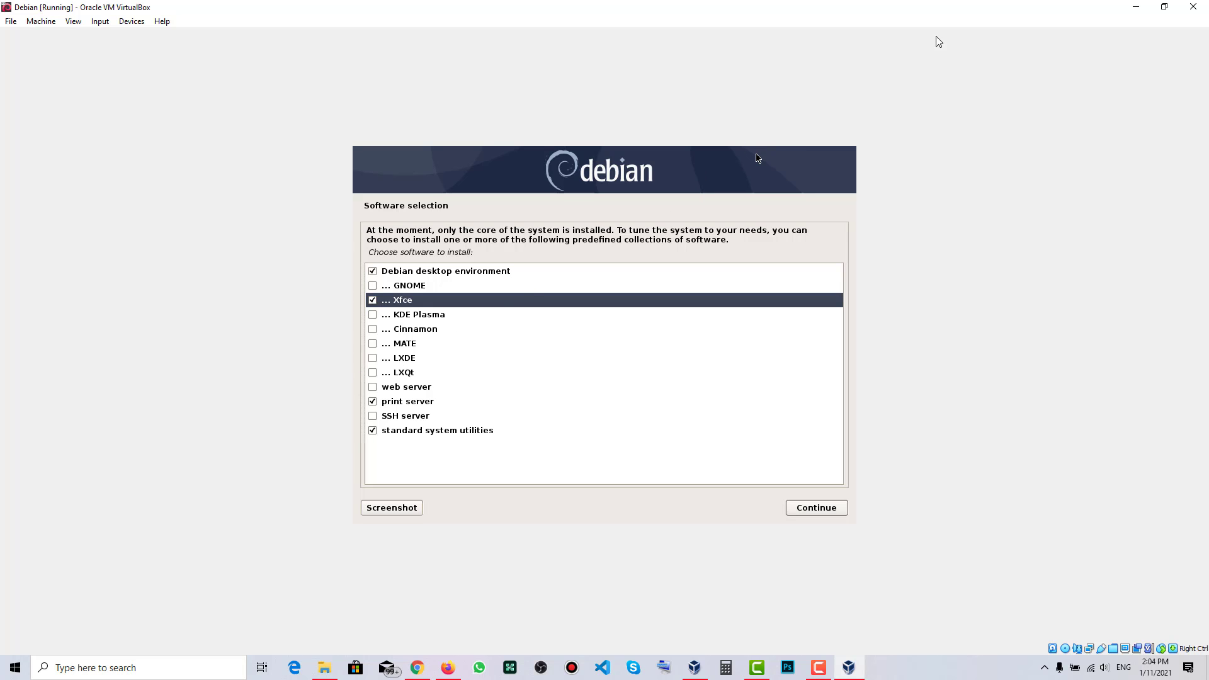
{"action": "left_click", "coordinate": [1135, 7]}
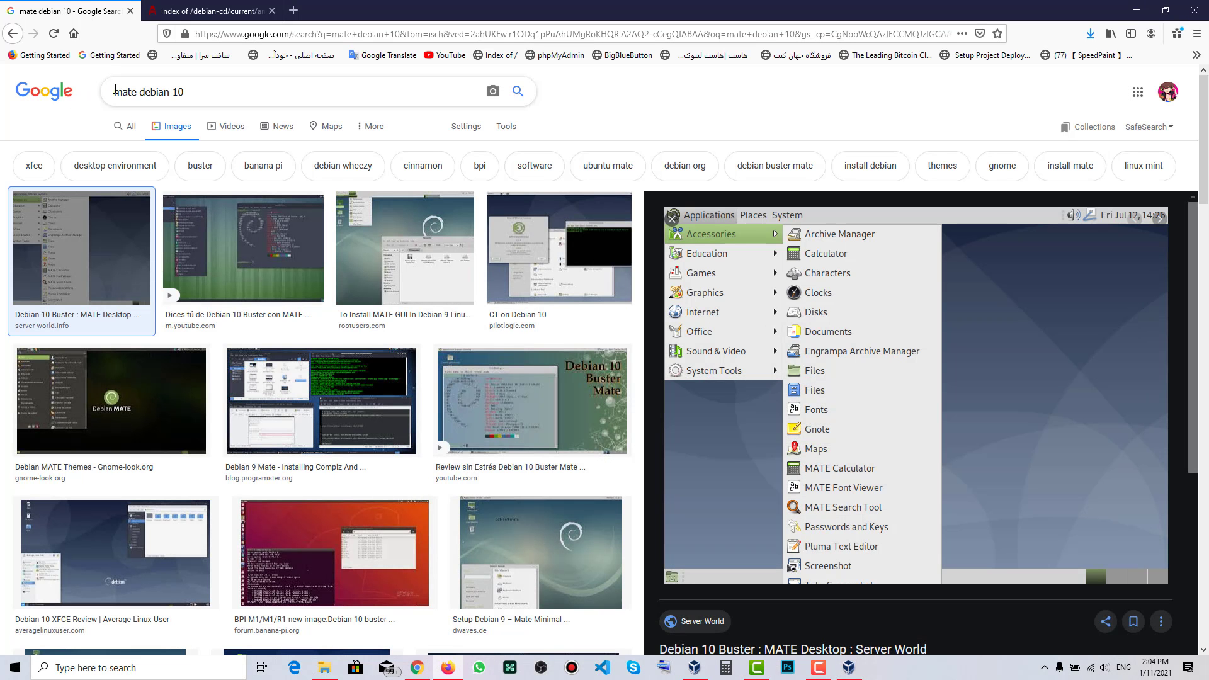
{"action": "double_click", "coordinate": [116, 92]}
{"action": "type", "text": "LX"}
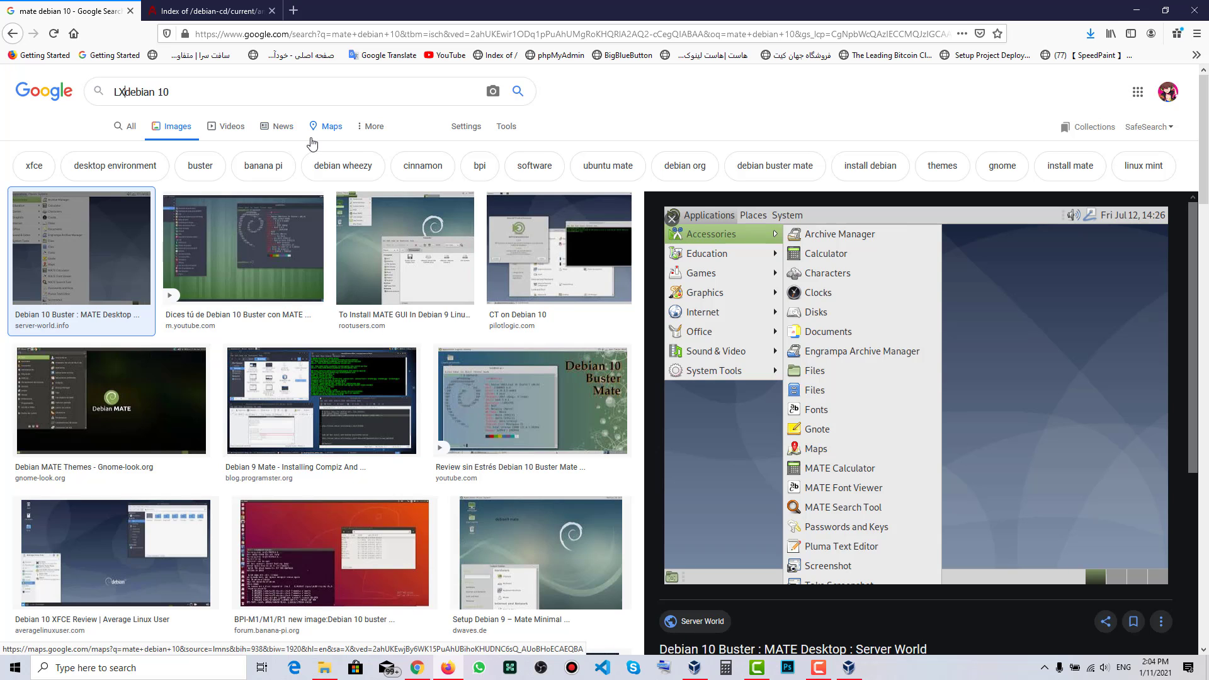
{"action": "type", "text": "DE"}
{"action": "key", "text": "Return"}
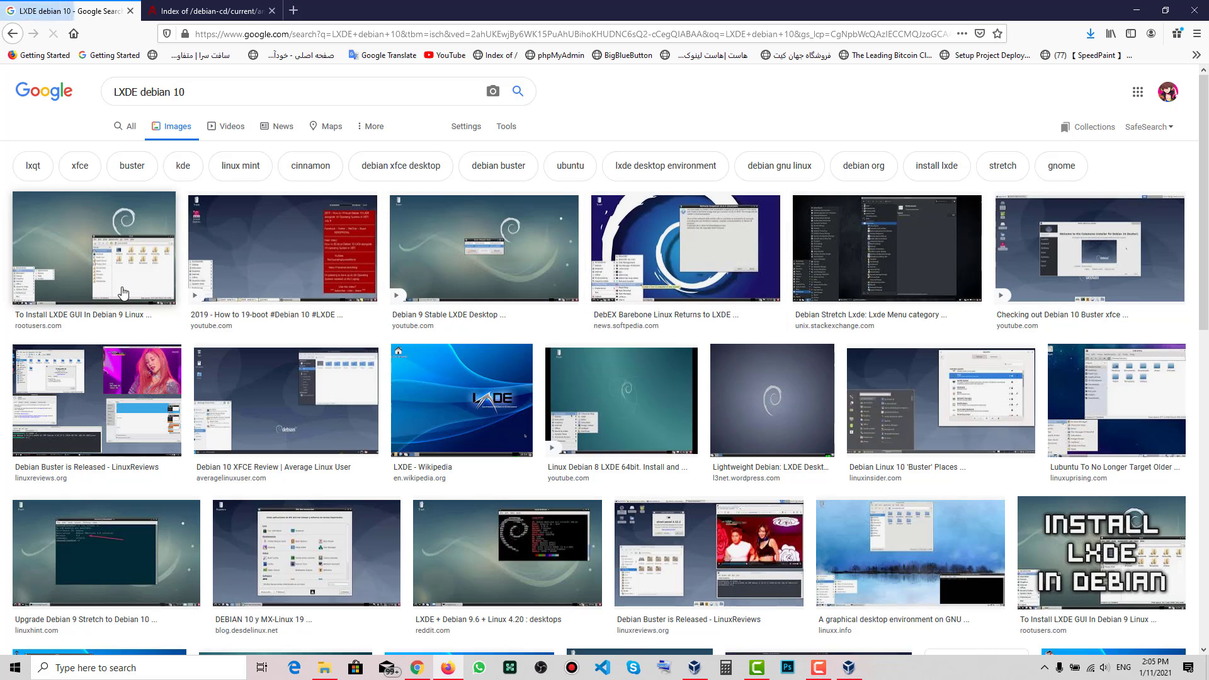
Step: Preview the RootUsers, YouTube and Wikipedia images of the LXDE desktop
{"action": "left_click", "coordinate": [123, 293]}
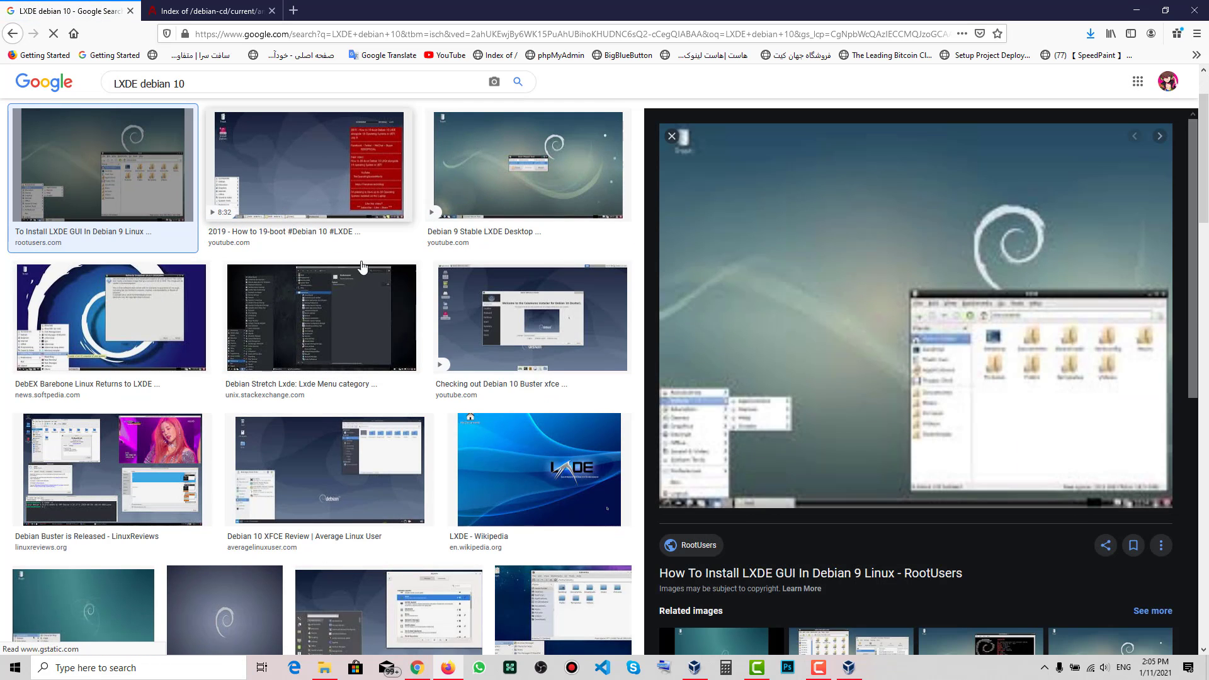
{"action": "left_click", "coordinate": [256, 171]}
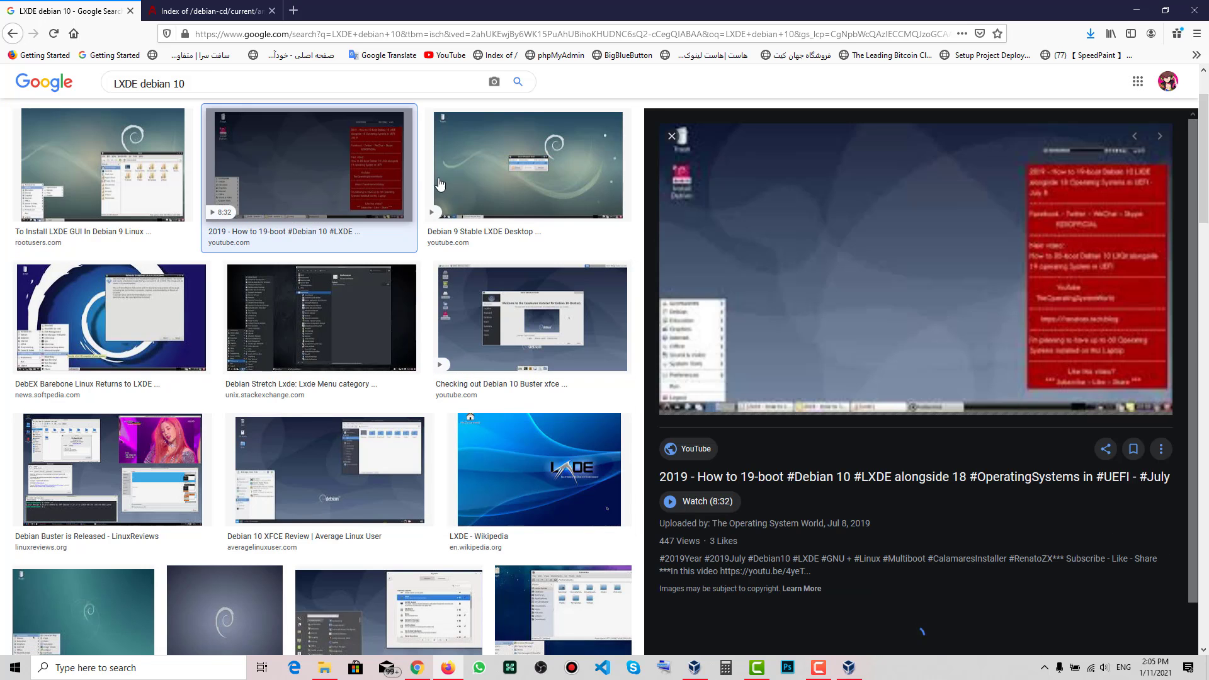
{"action": "left_click", "coordinate": [535, 499]}
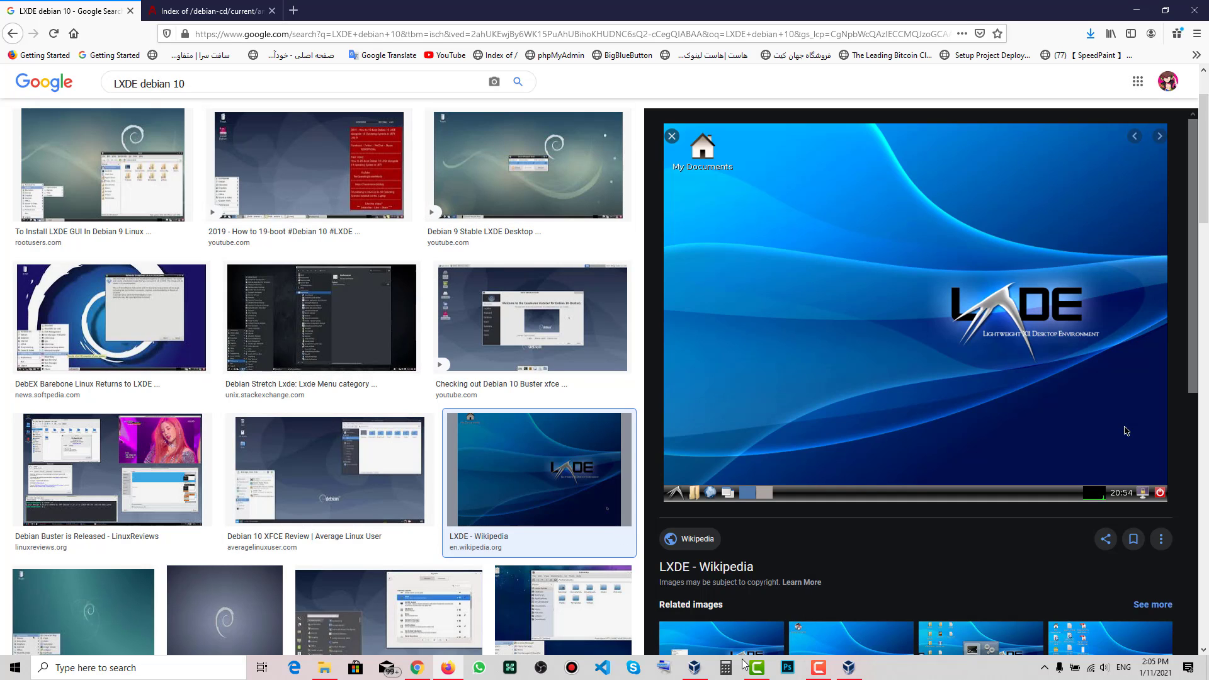
Step: Check the installer's desktop options again and search Google Images for "lxqt debian 10"
{"action": "double_click", "coordinate": [134, 86]}
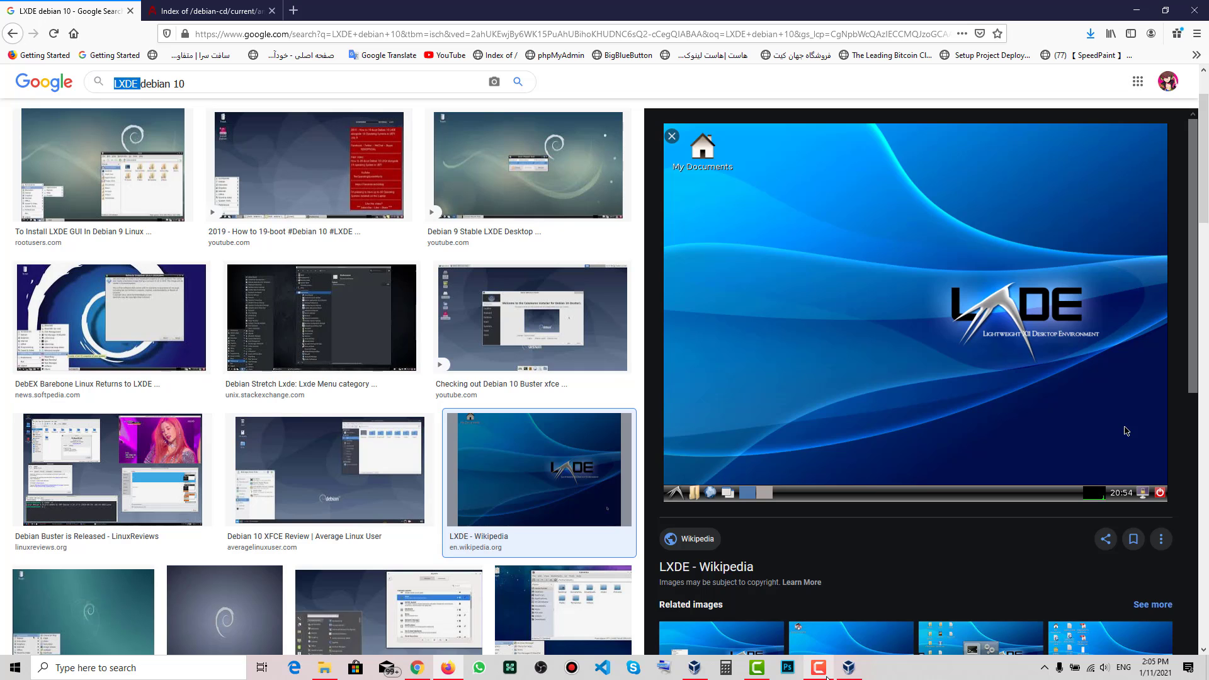
{"action": "left_click", "coordinate": [848, 671]}
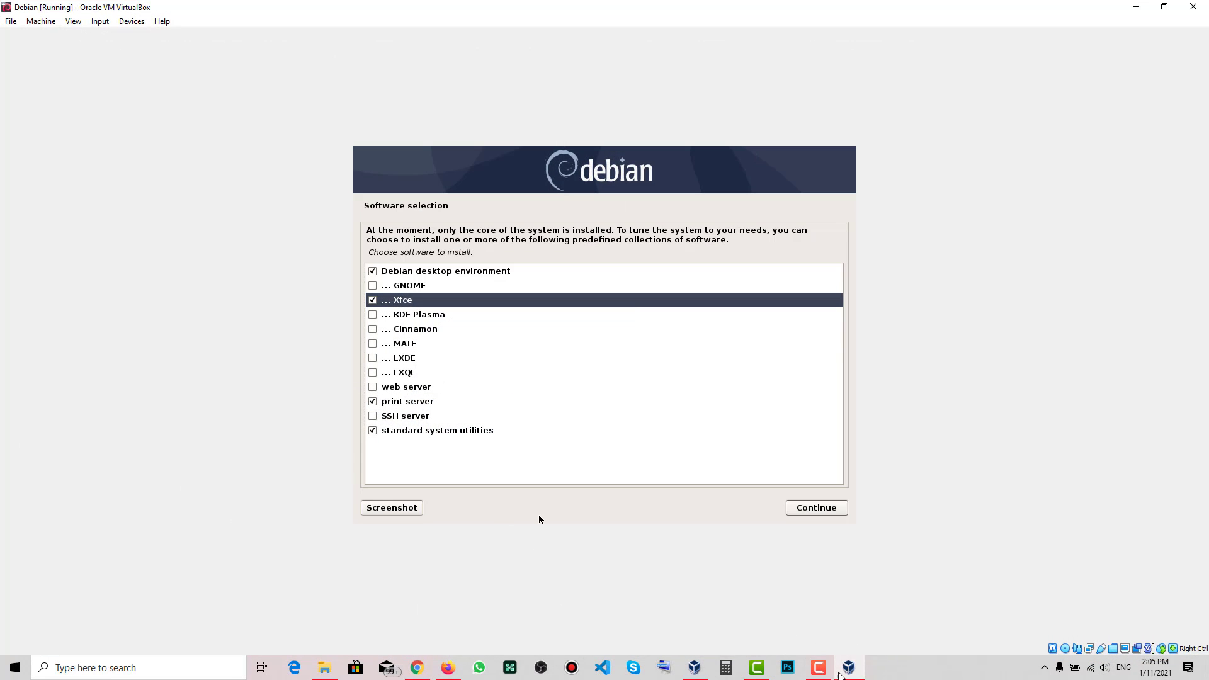
{"action": "left_click", "coordinate": [448, 668]}
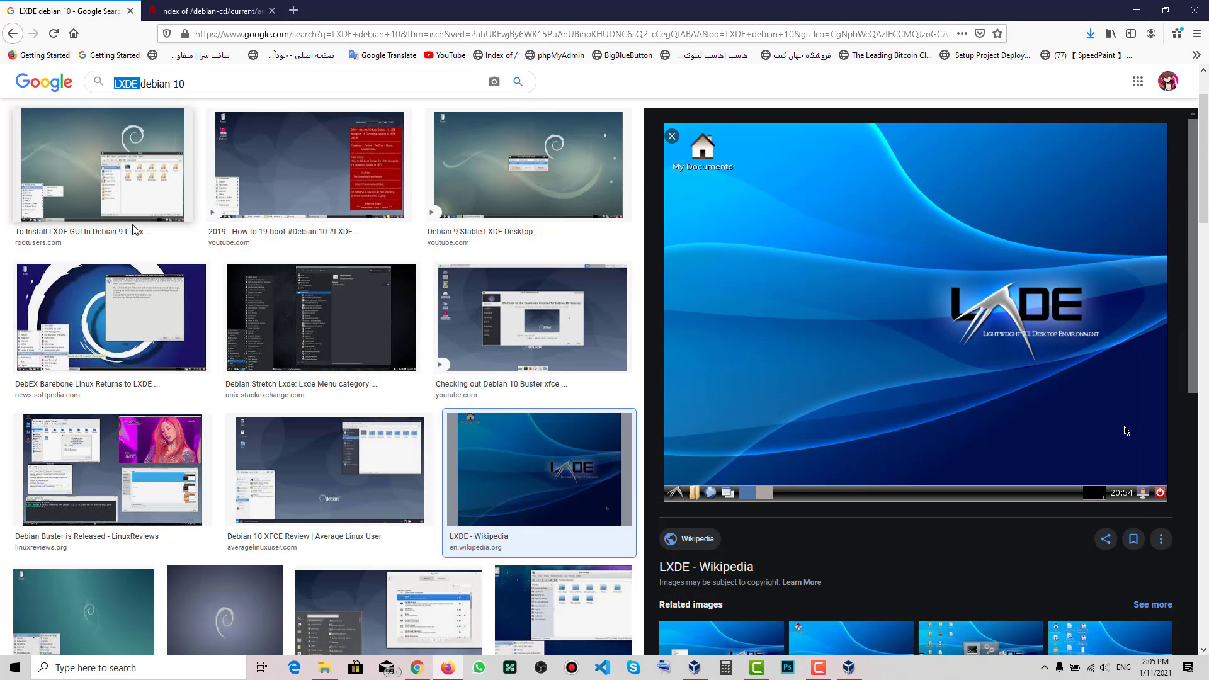
{"action": "type", "text": "LX"}
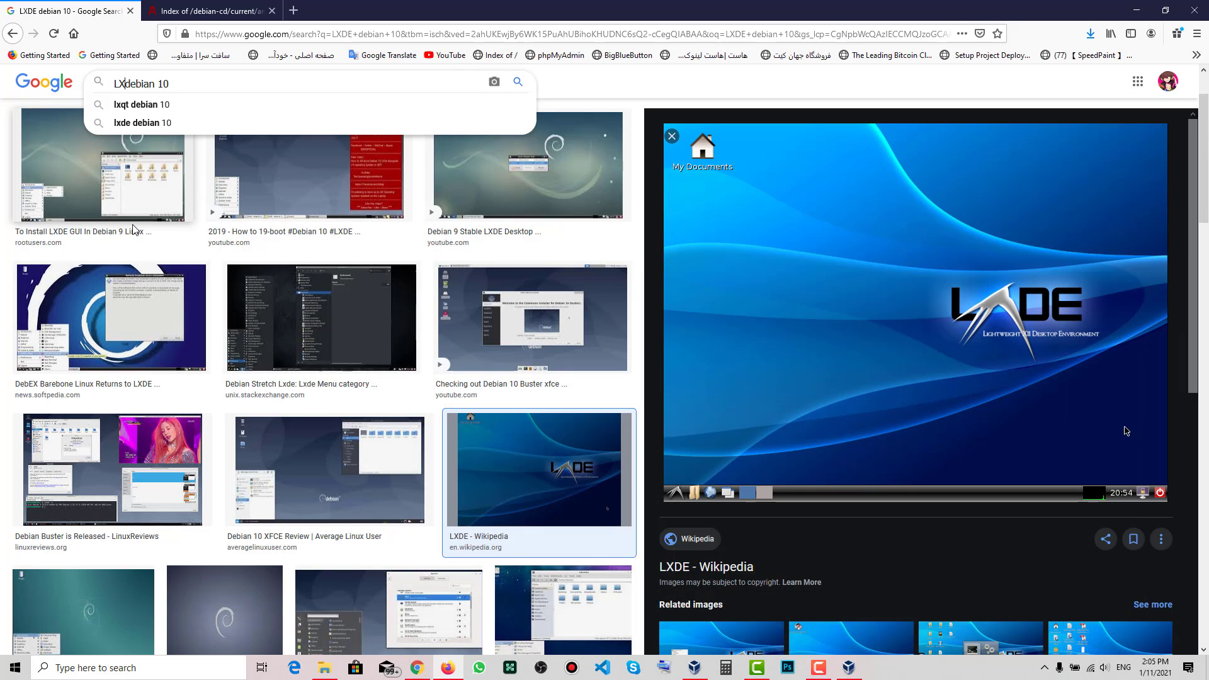
{"action": "type", "text": "Q"}
{"action": "key", "text": "Down"}
{"action": "key", "text": "Return"}
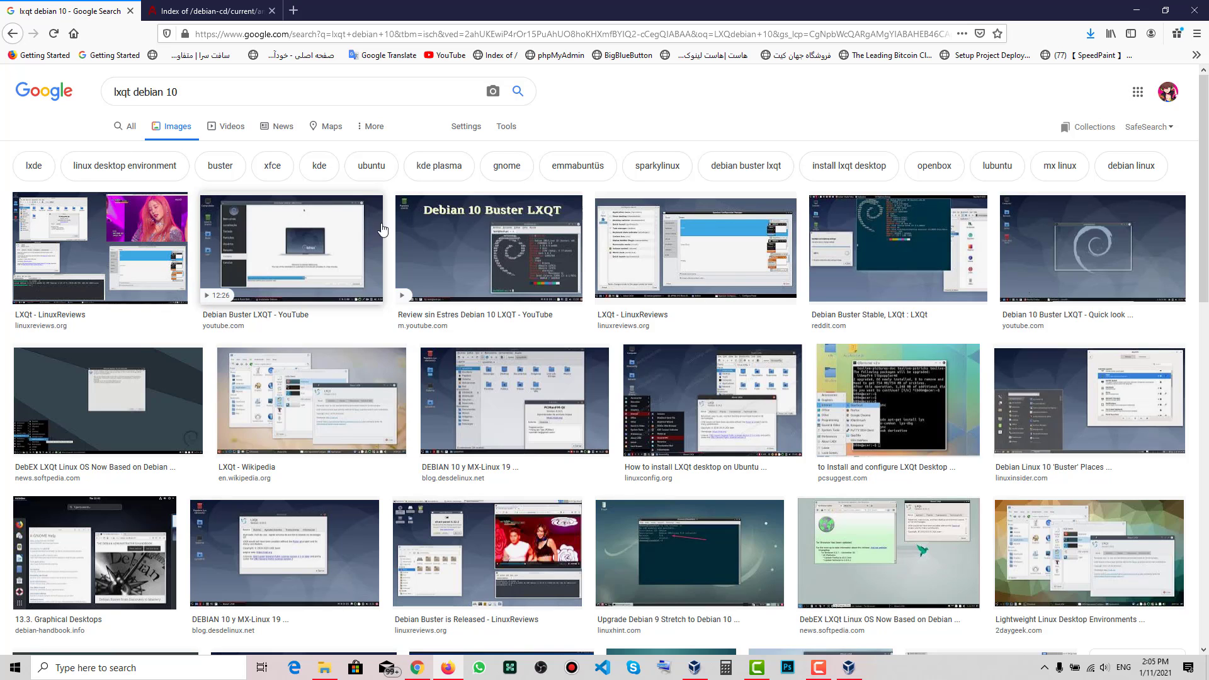
Step: Preview the YouTube, Reddit and Wikipedia images of the LXQt desktop among the search results
{"action": "left_click", "coordinate": [520, 214]}
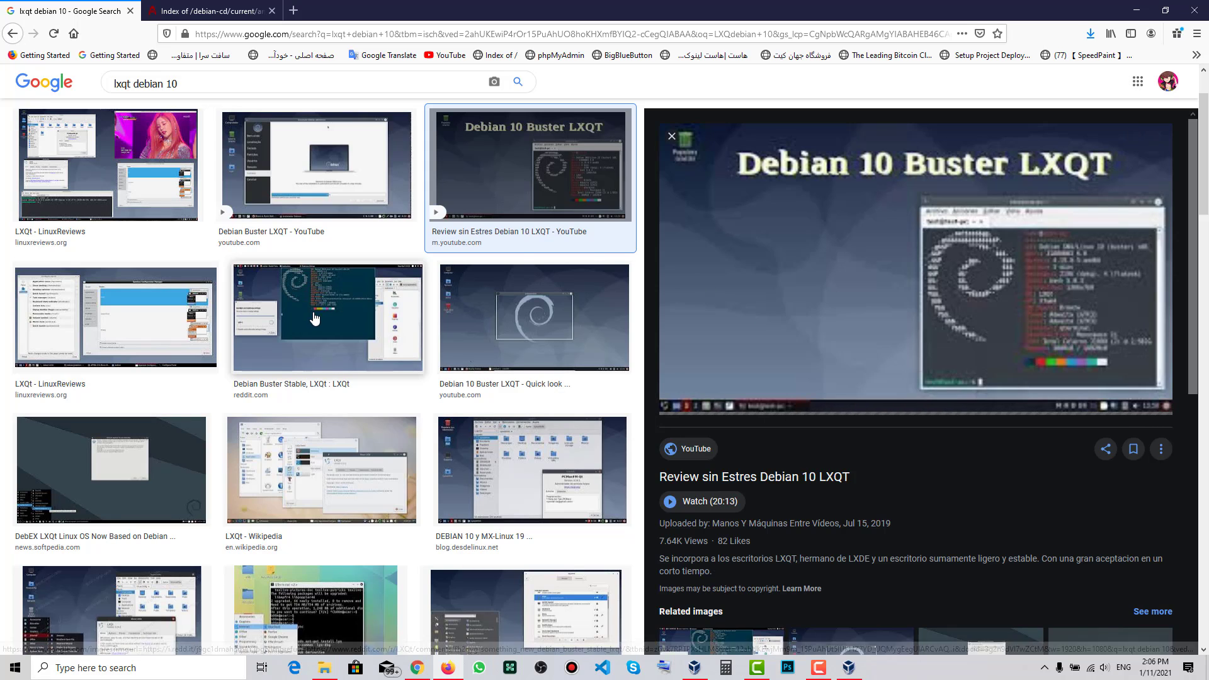
{"action": "left_click", "coordinate": [339, 299]}
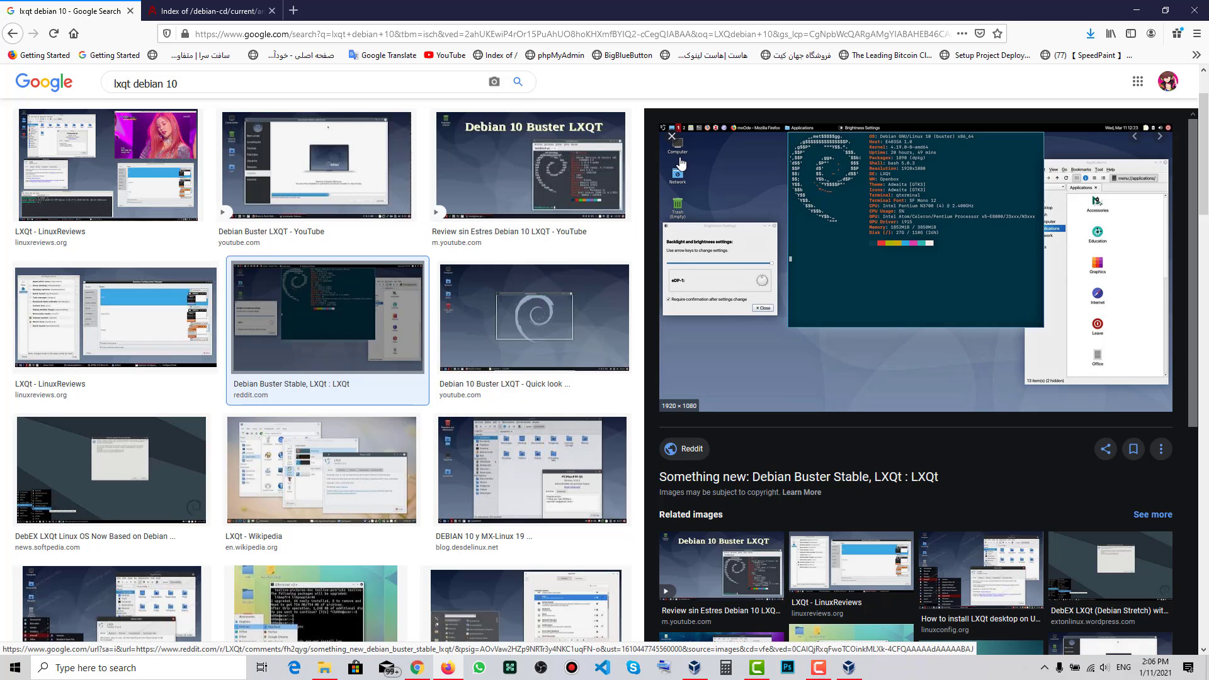
{"action": "left_click", "coordinate": [362, 493]}
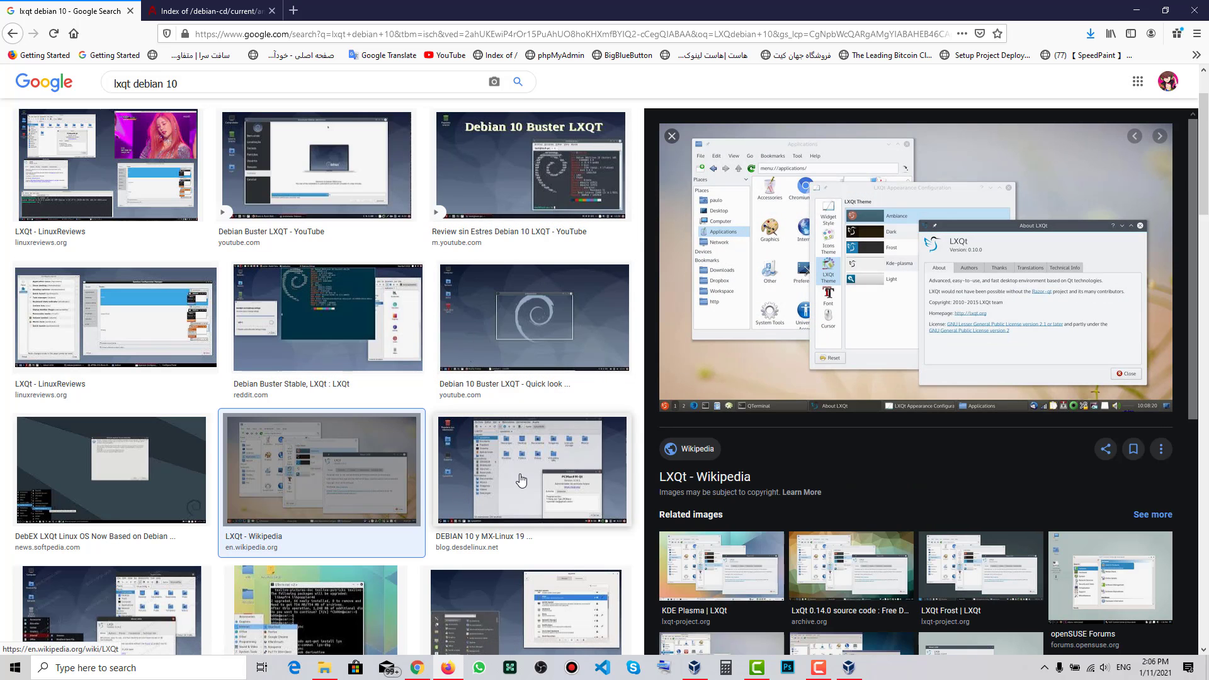
{"action": "left_click", "coordinate": [548, 217]}
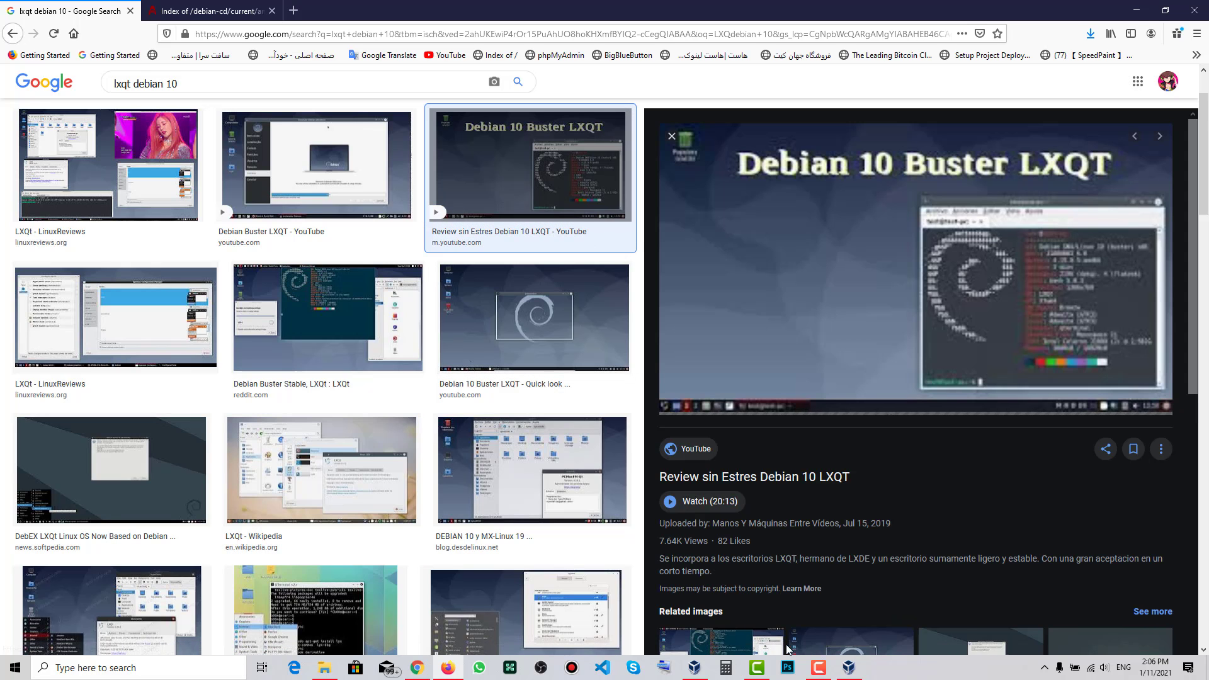
Step: Switch to the Debian virtual machine, add web server and SSH server to the software selection, and continue the installation
{"action": "left_click", "coordinate": [847, 673]}
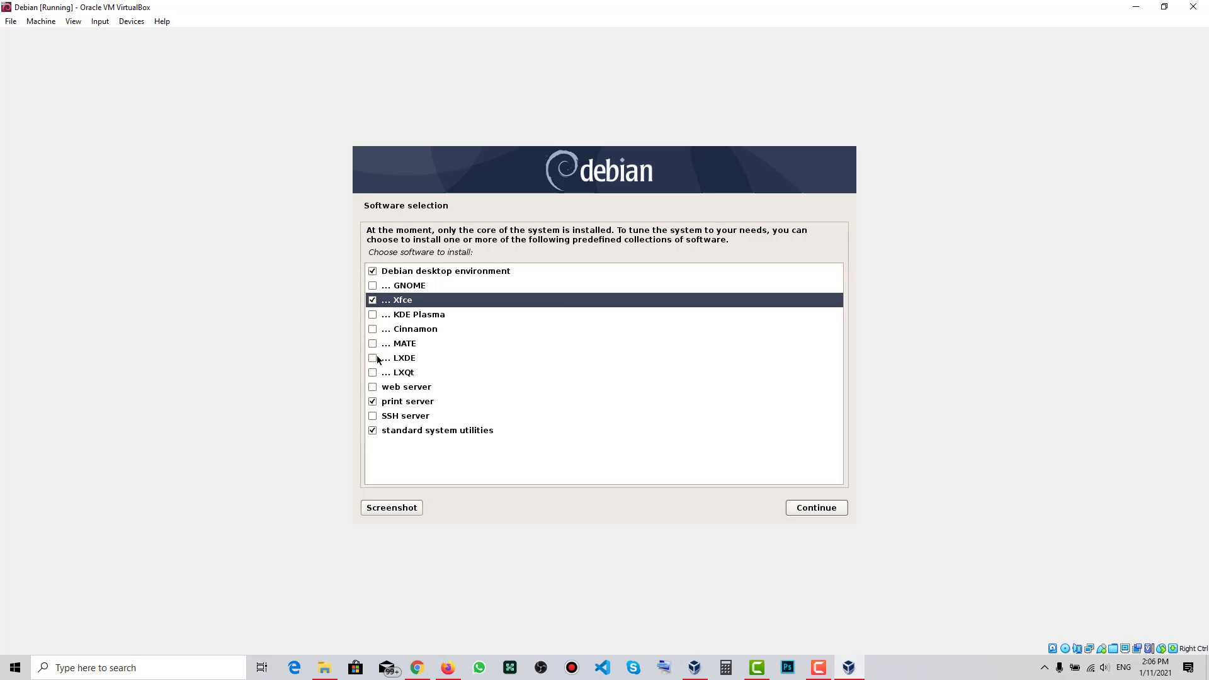
{"action": "left_click", "coordinate": [373, 387]}
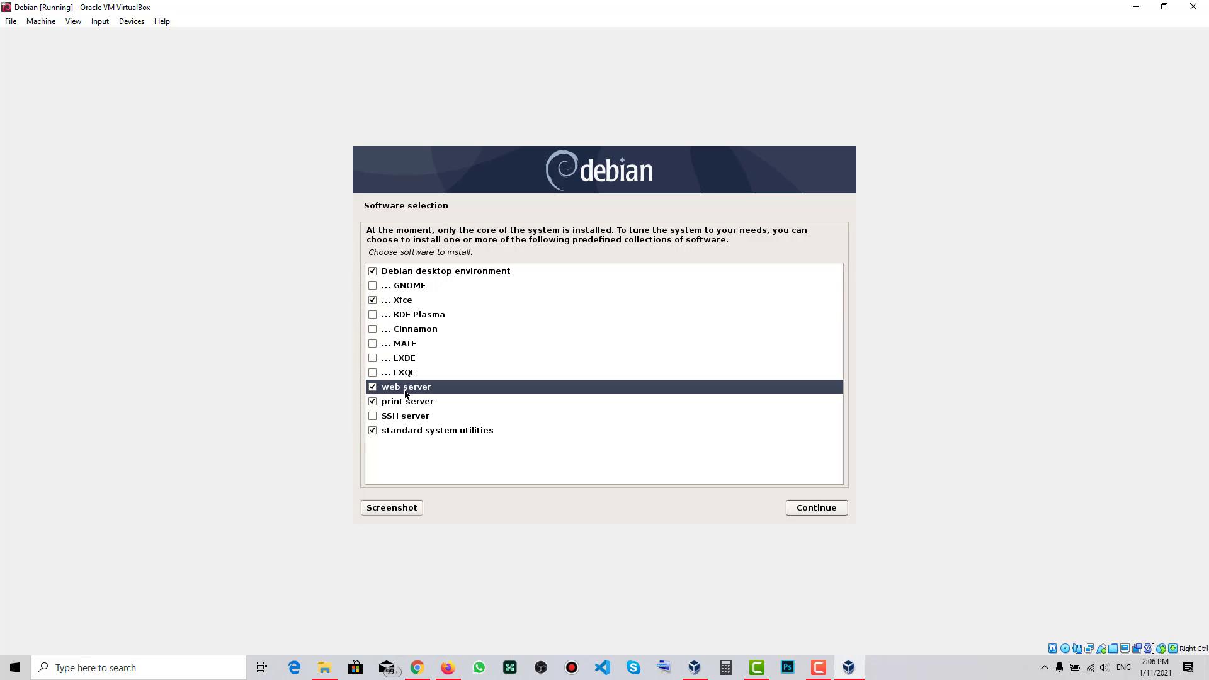
{"action": "left_click", "coordinate": [372, 416]}
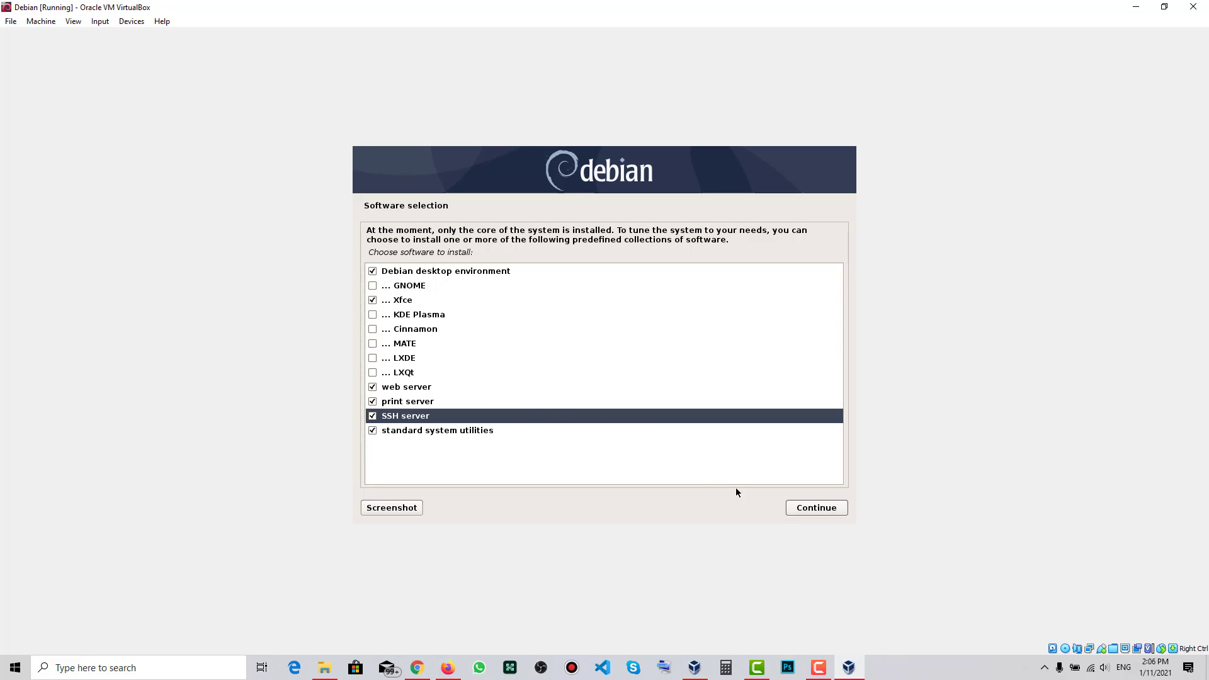
{"action": "left_click", "coordinate": [812, 507]}
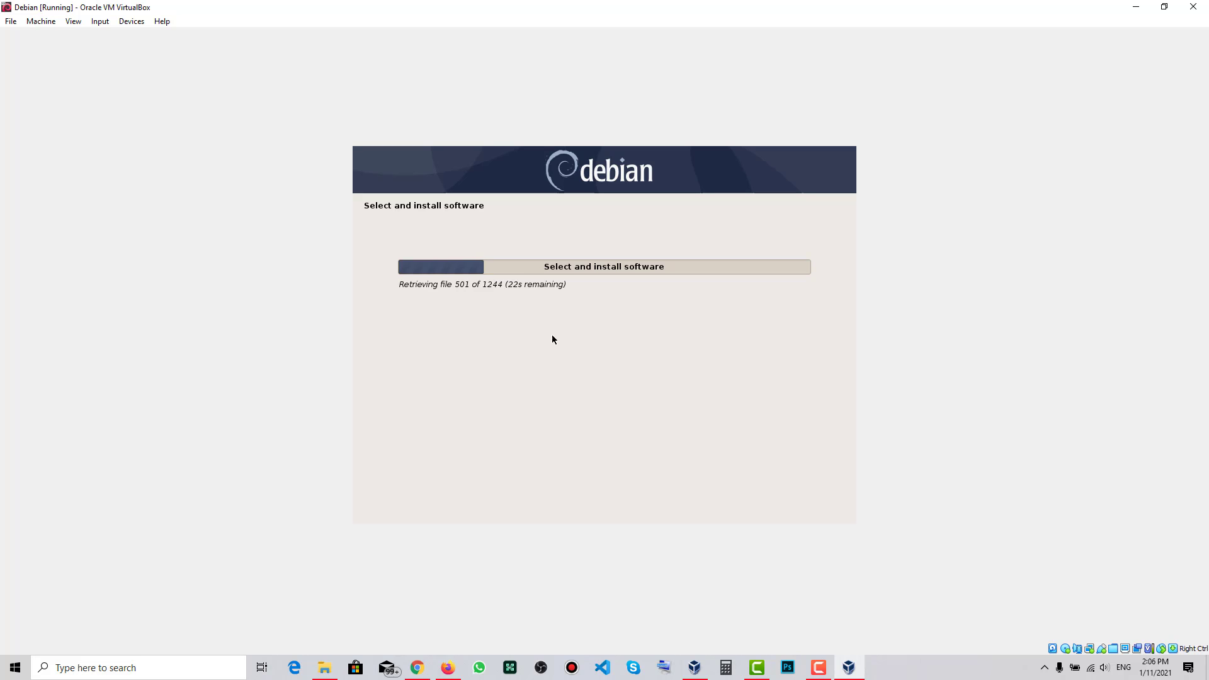
{"action": "left_click", "coordinate": [818, 668]}
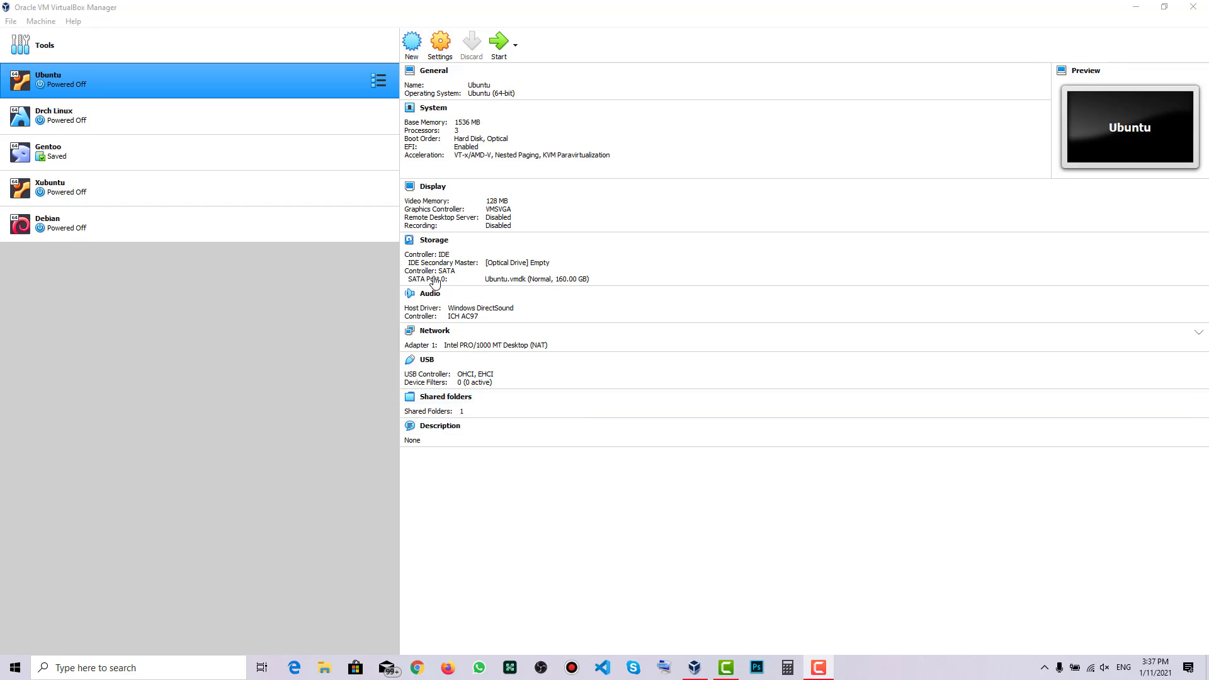
Step: Review the Ubuntu virtual machine's General, System, Display and Storage settings in VirtualBox Manager, and close the settings
{"action": "left_click", "coordinate": [748, 432]}
{"action": "left_click", "coordinate": [444, 44]}
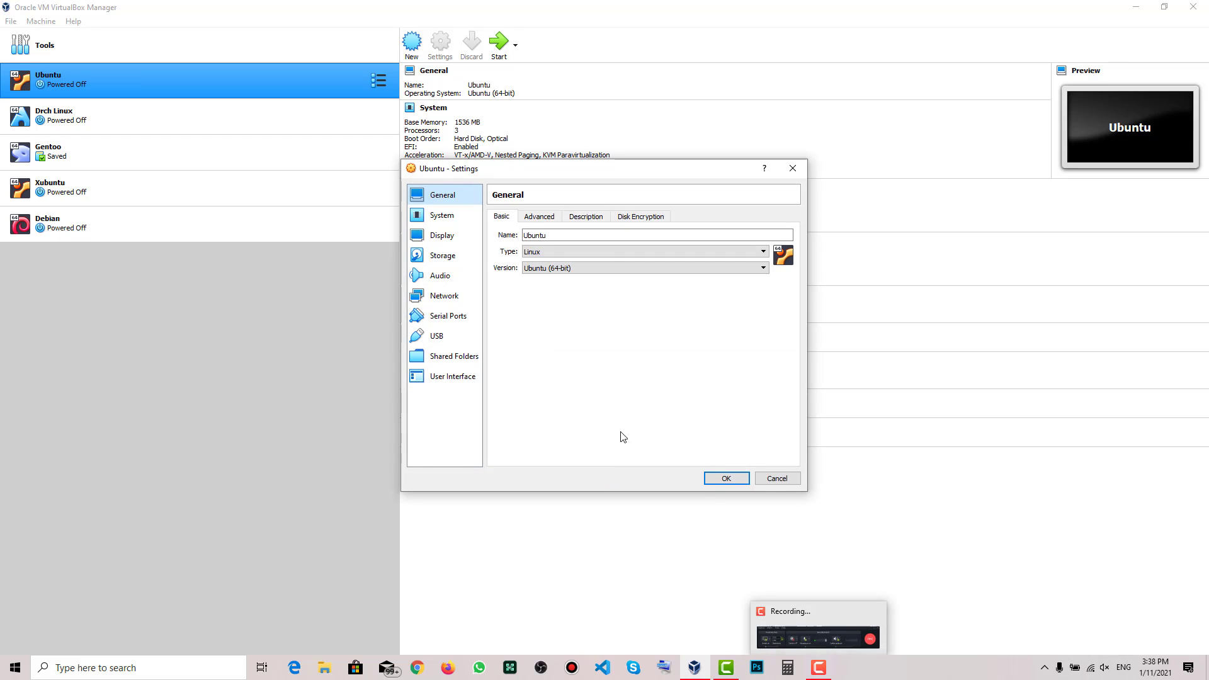
{"action": "left_click", "coordinate": [440, 216]}
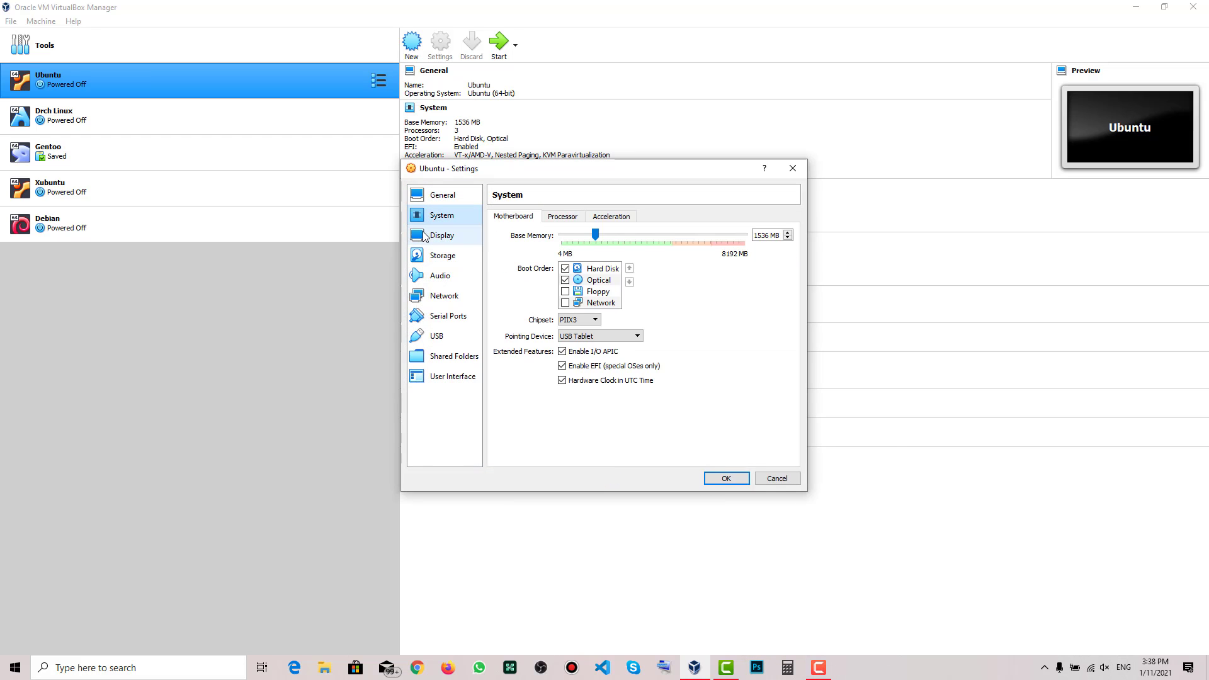
{"action": "left_click", "coordinate": [424, 237]}
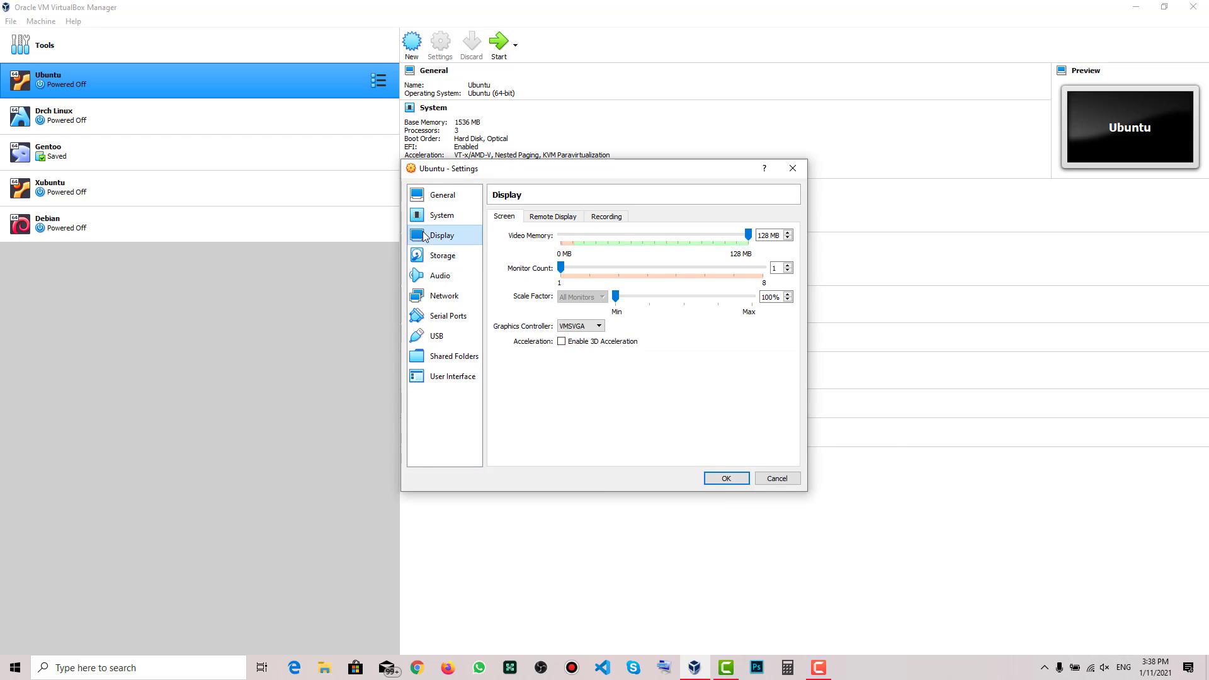
{"action": "left_click", "coordinate": [443, 260]}
{"action": "left_click", "coordinate": [441, 216]}
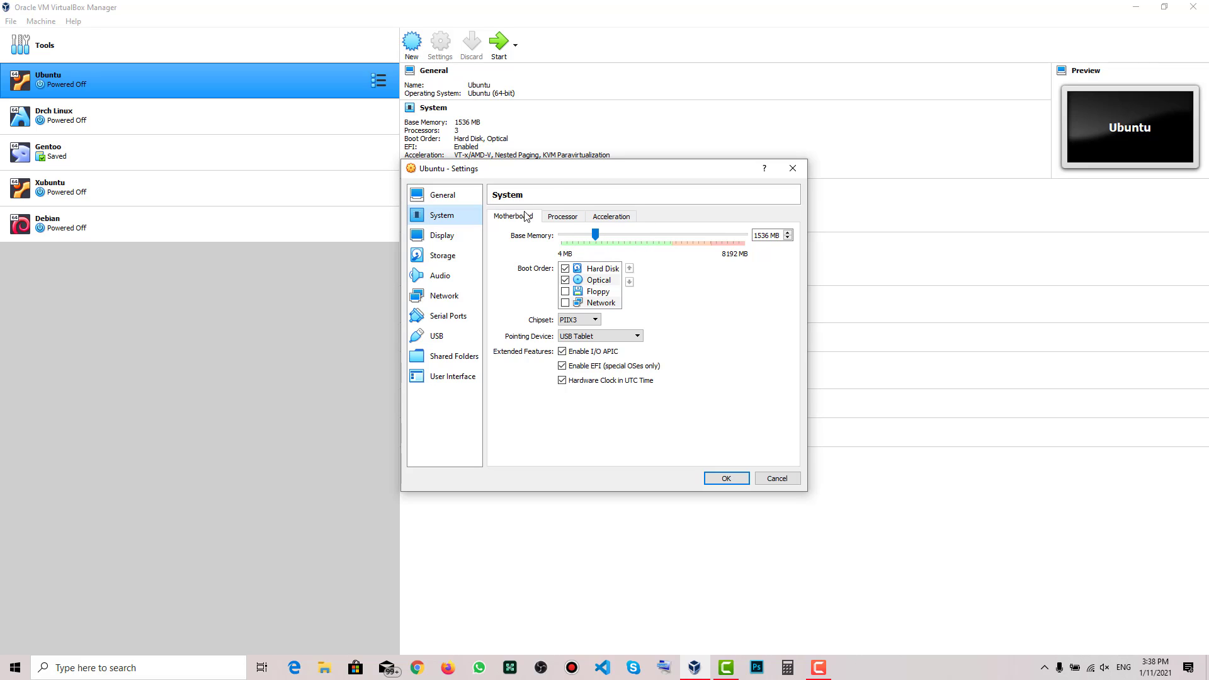
{"action": "left_click_drag", "start_coordinate": [567, 174], "coordinate": [612, 156]}
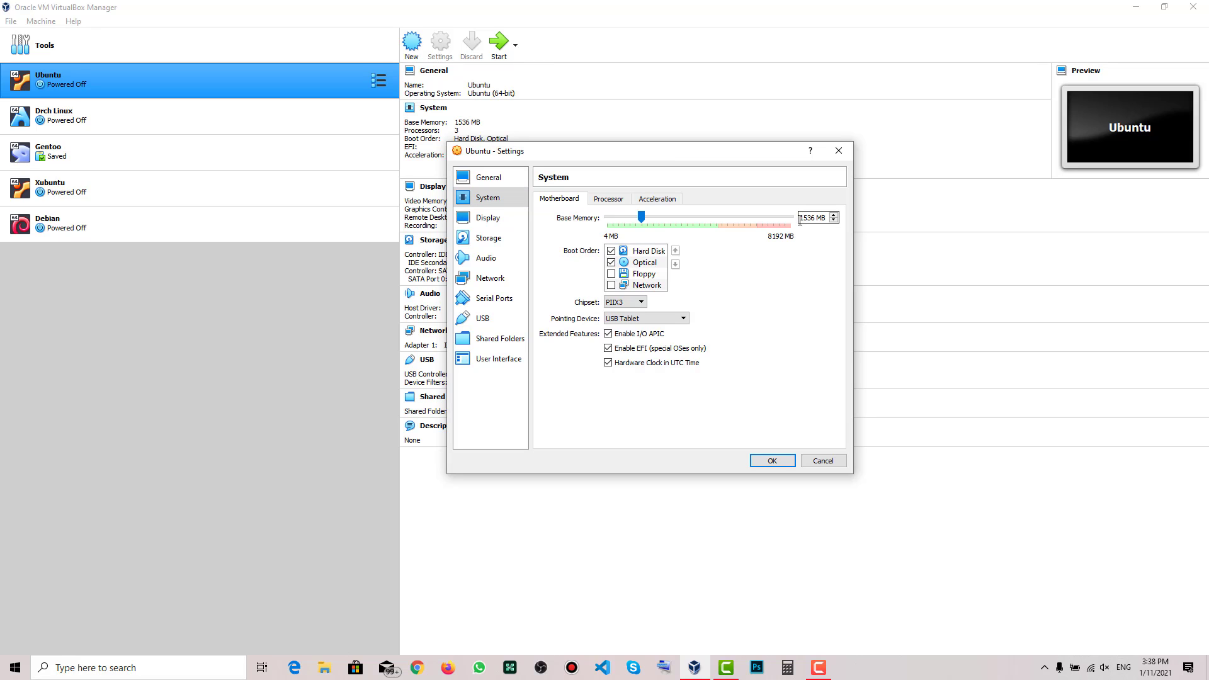
{"action": "left_click", "coordinate": [780, 467]}
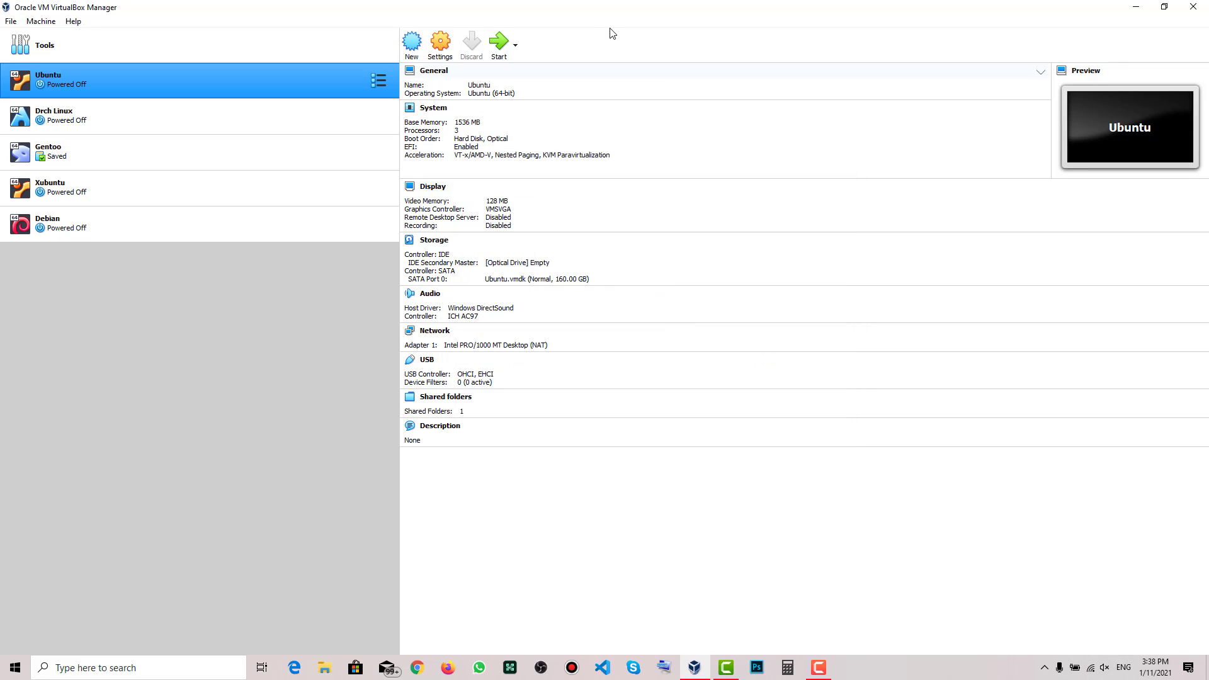
{"action": "left_click", "coordinate": [492, 60]}
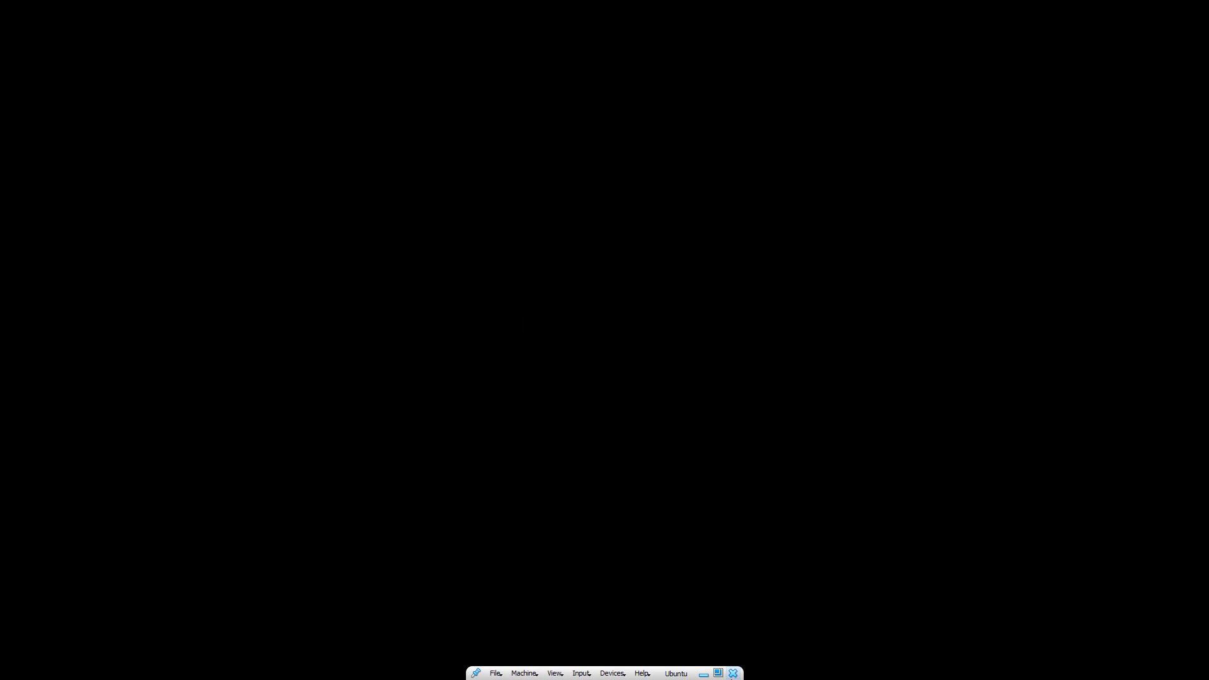
{"action": "key", "text": "ctrl+q"}
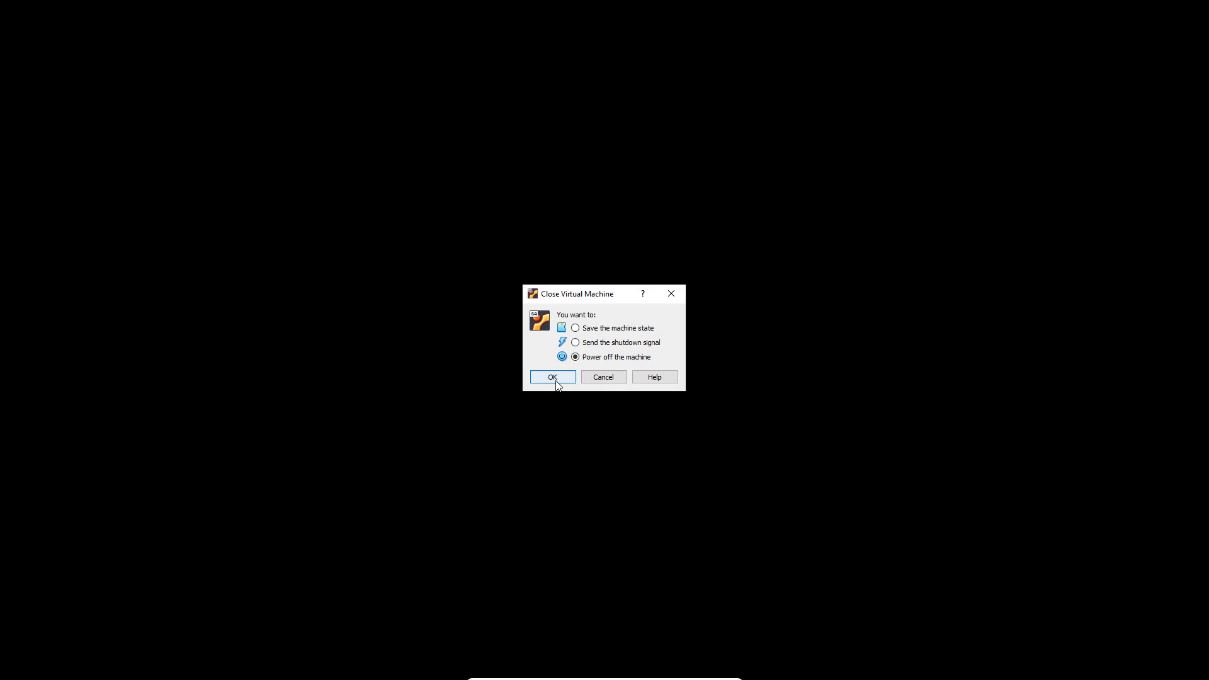
{"action": "left_click", "coordinate": [554, 378]}
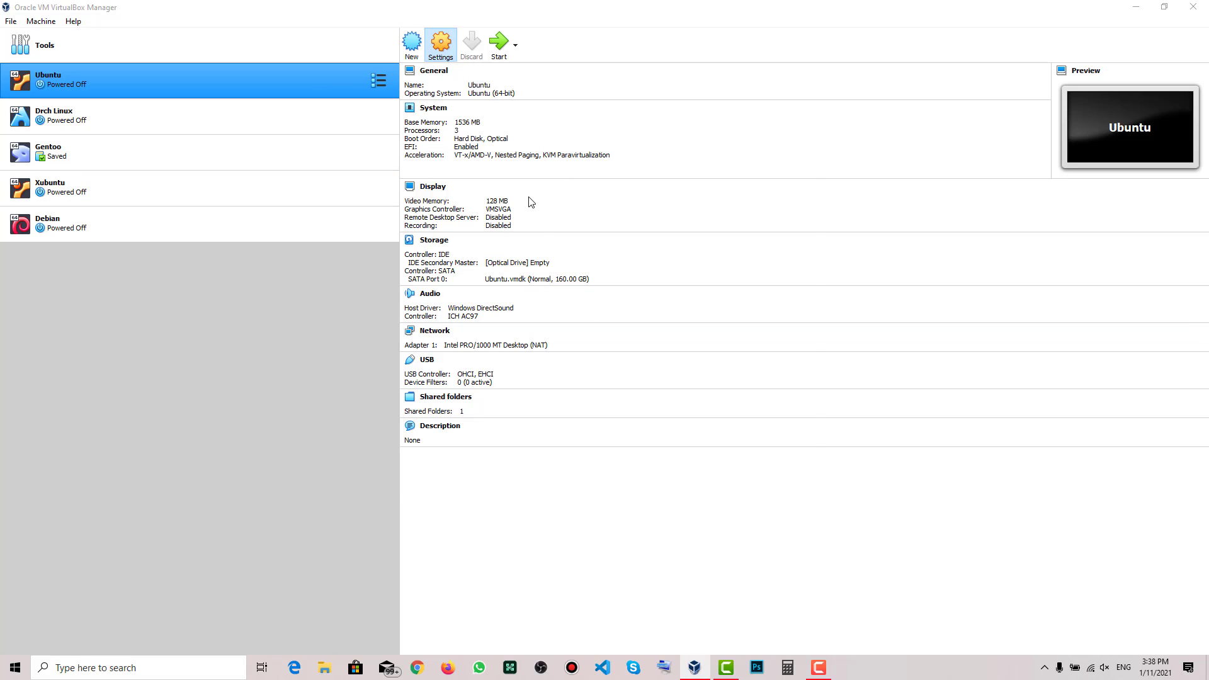
Step: Raise the Ubuntu virtual machine's base memory to 3072 MB, check its display settings, and apply the settings
{"action": "key", "text": "ctrl+s"}
{"action": "left_click", "coordinate": [442, 215]}
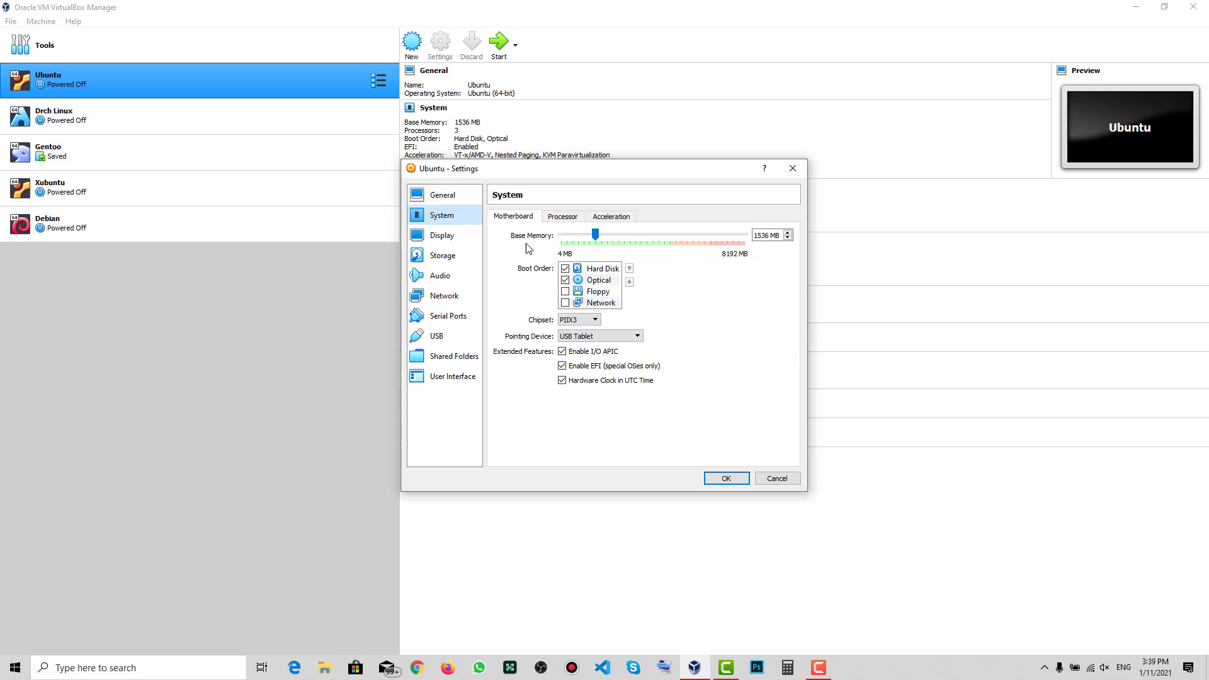
{"action": "left_click", "coordinate": [639, 237]}
{"action": "left_click", "coordinate": [639, 236]}
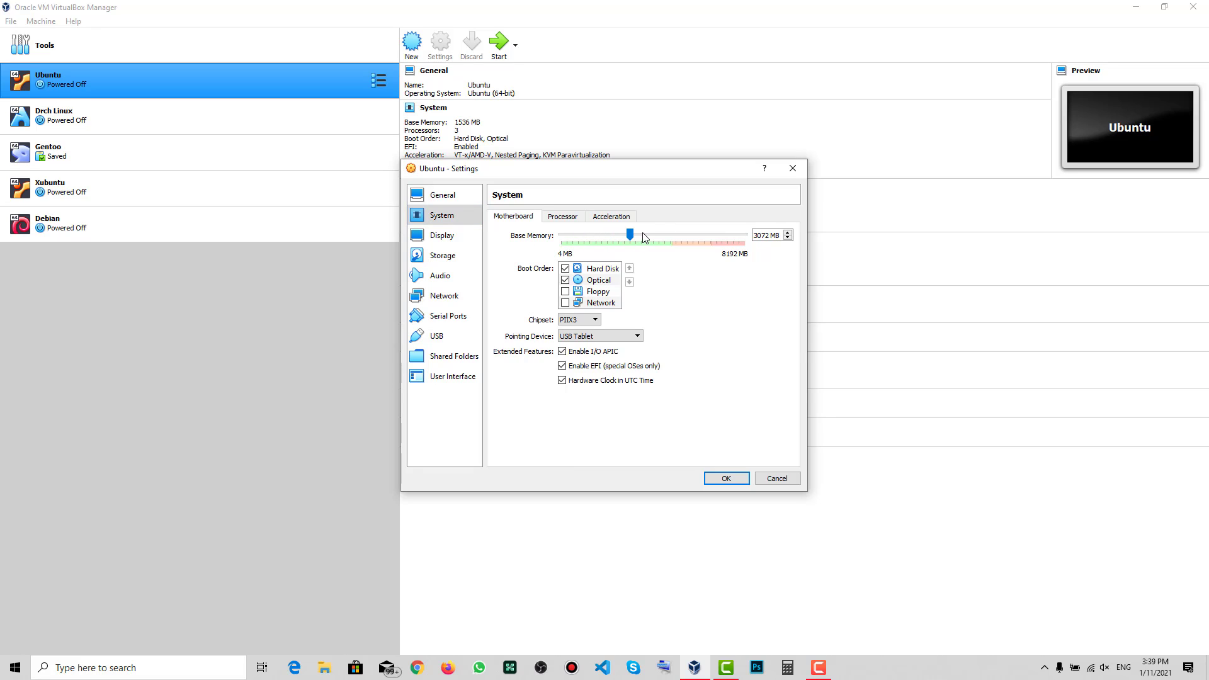
{"action": "left_click", "coordinate": [643, 234]}
{"action": "left_click", "coordinate": [442, 235]}
{"action": "left_click", "coordinate": [725, 478]}
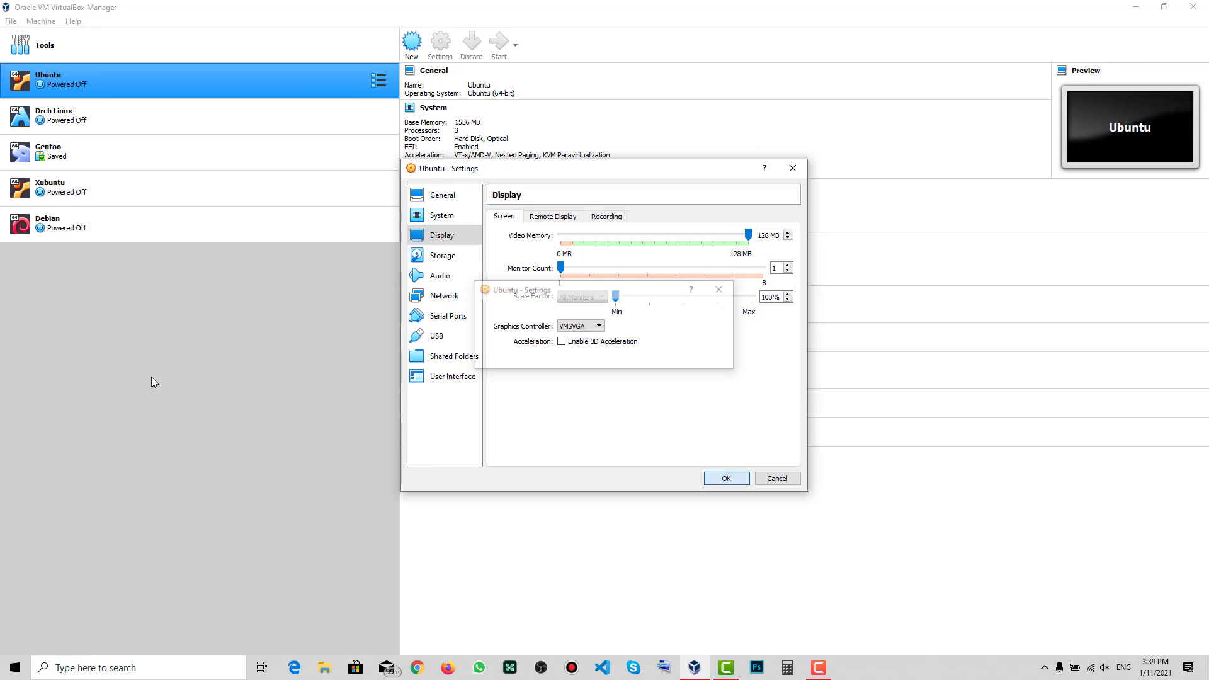
Step: Set the Debian virtual machine's base memory to 1536 MB and apply the settings
{"action": "left_click", "coordinate": [126, 218]}
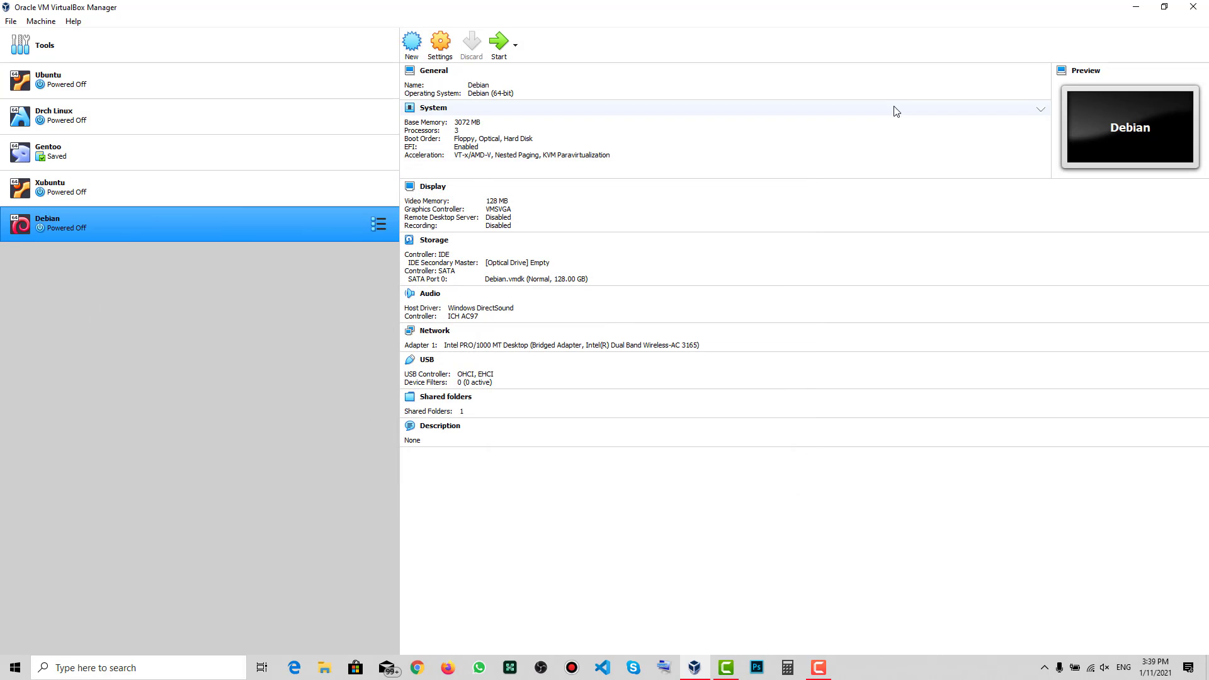
{"action": "left_click", "coordinate": [443, 55]}
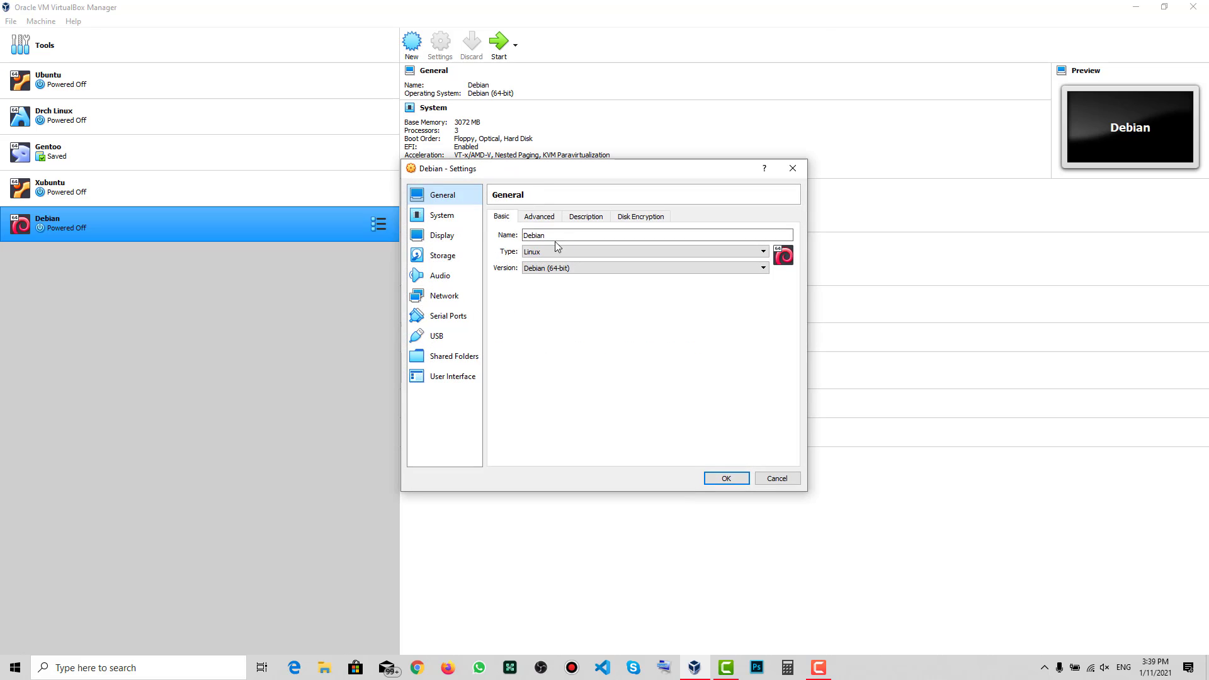
{"action": "left_click", "coordinate": [460, 219]}
{"action": "left_click", "coordinate": [580, 235]}
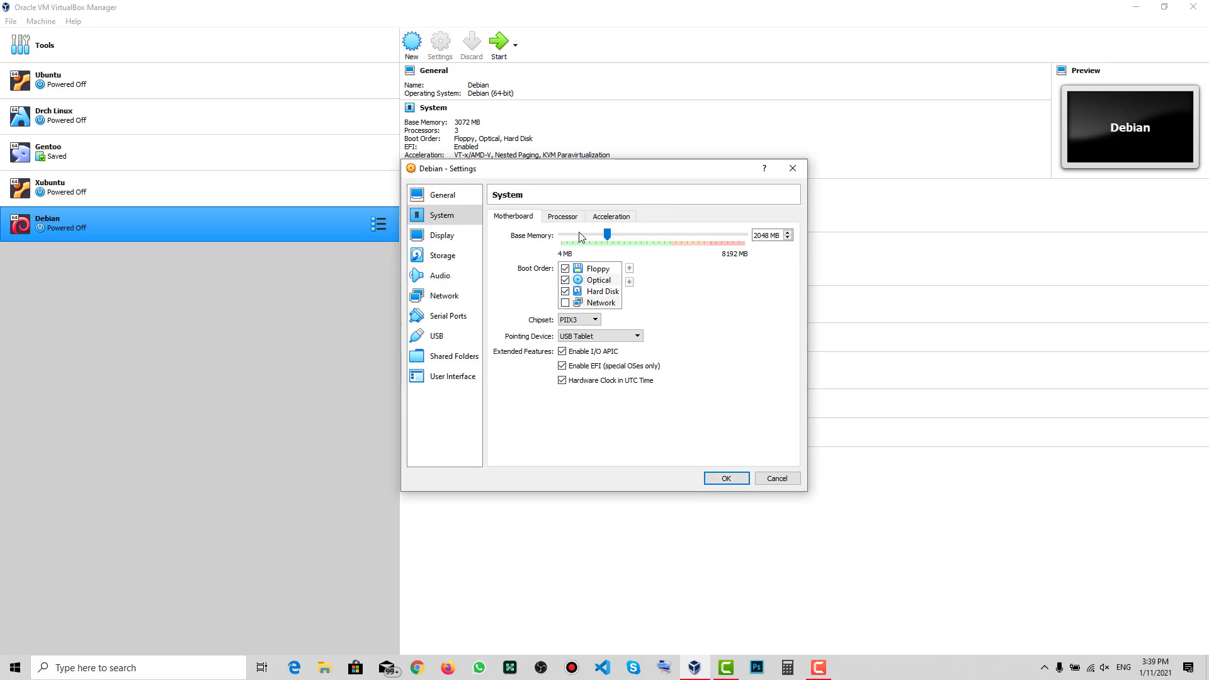
{"action": "left_click", "coordinate": [580, 235]}
{"action": "left_click", "coordinate": [726, 478]}
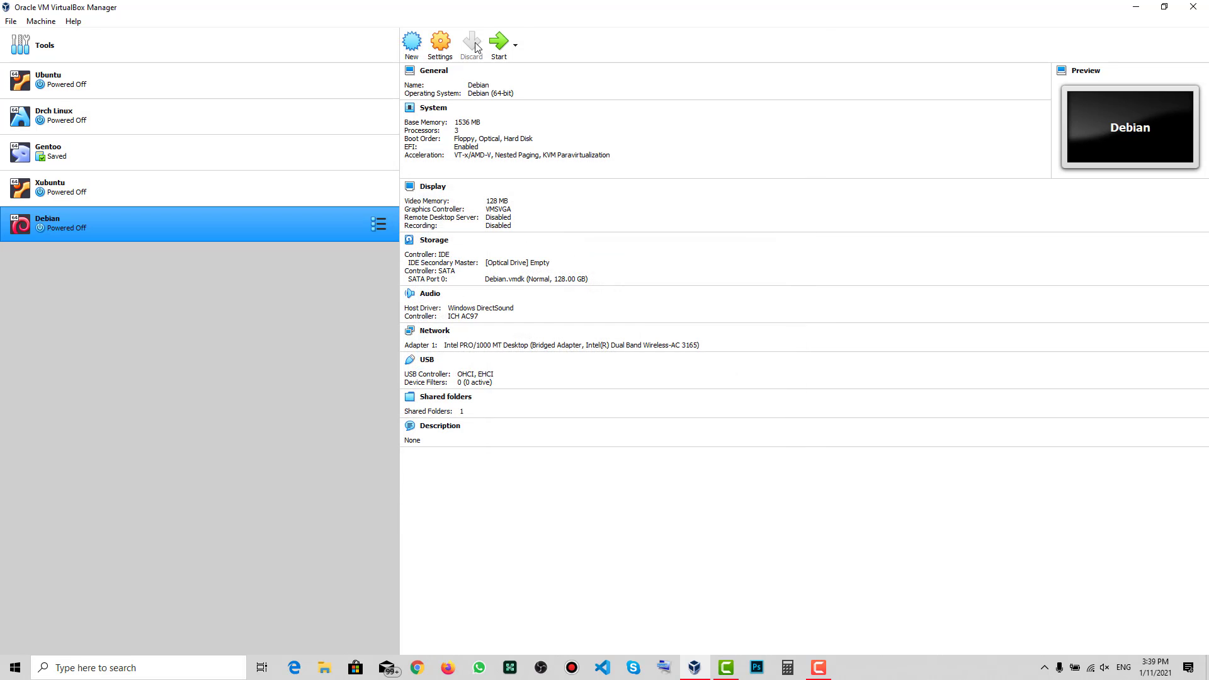
Step: Try to boot the Debian virtual machine in a maximized window, and power it off
{"action": "left_click", "coordinate": [500, 43]}
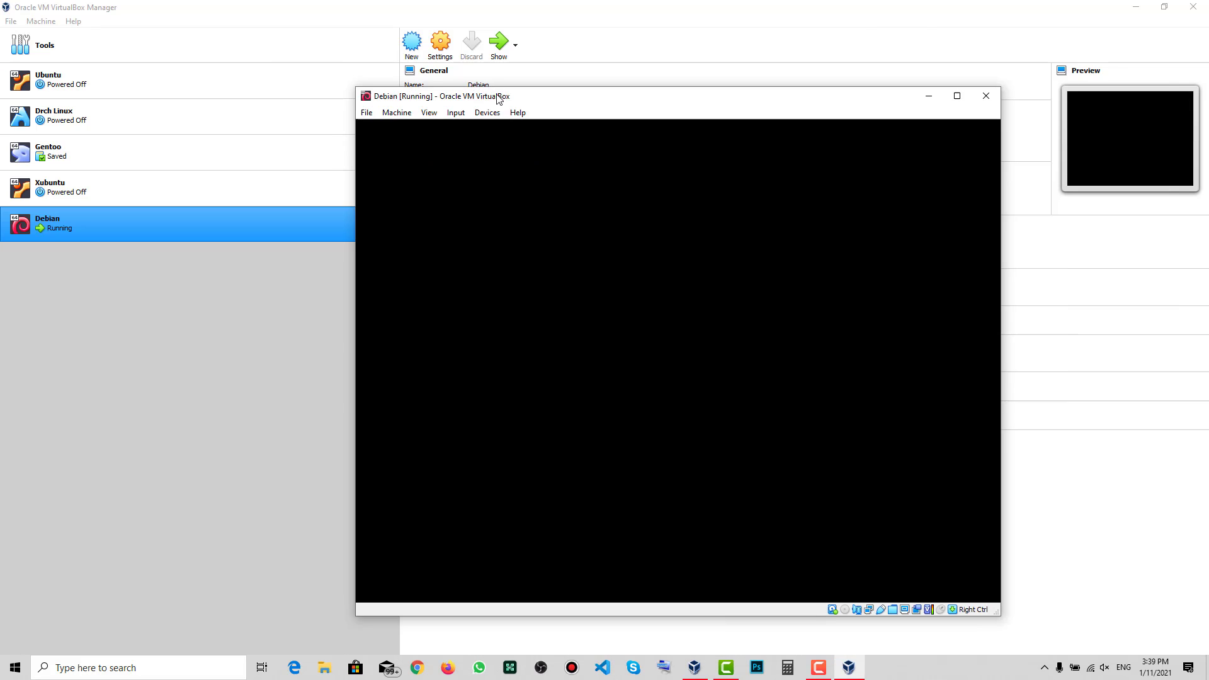
{"action": "left_click_drag", "start_coordinate": [500, 100], "coordinate": [620, 0]}
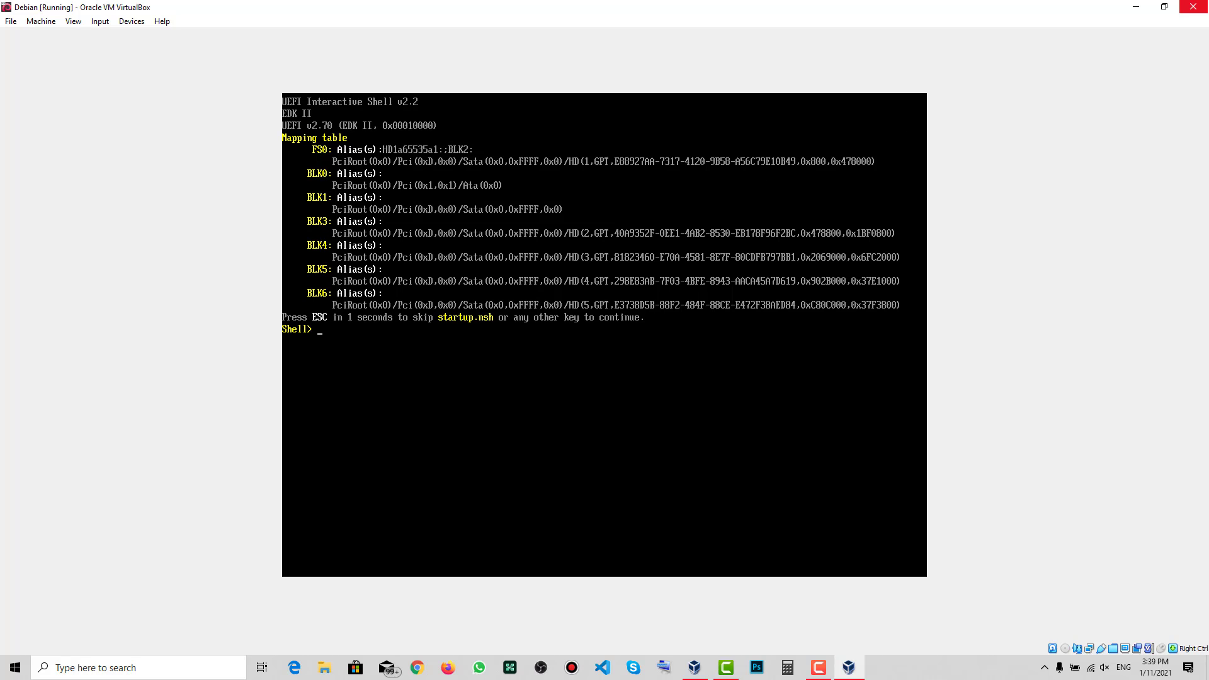
{"action": "key", "text": "ctrl+q"}
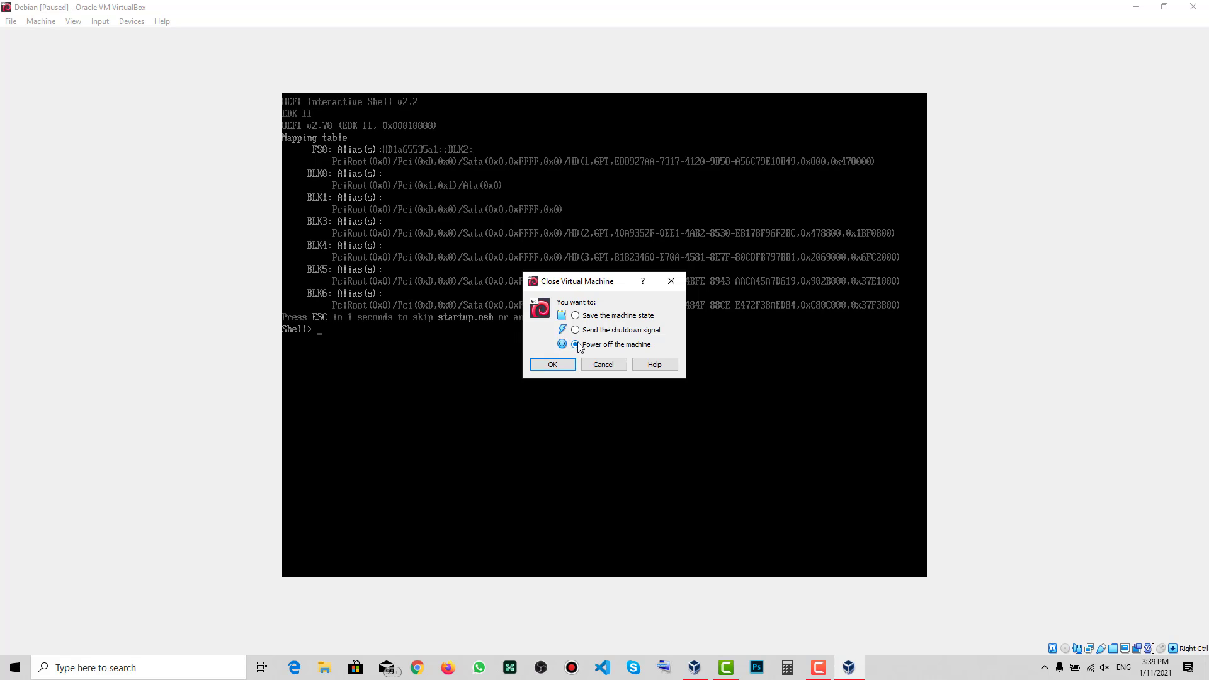
{"action": "left_click", "coordinate": [553, 365]}
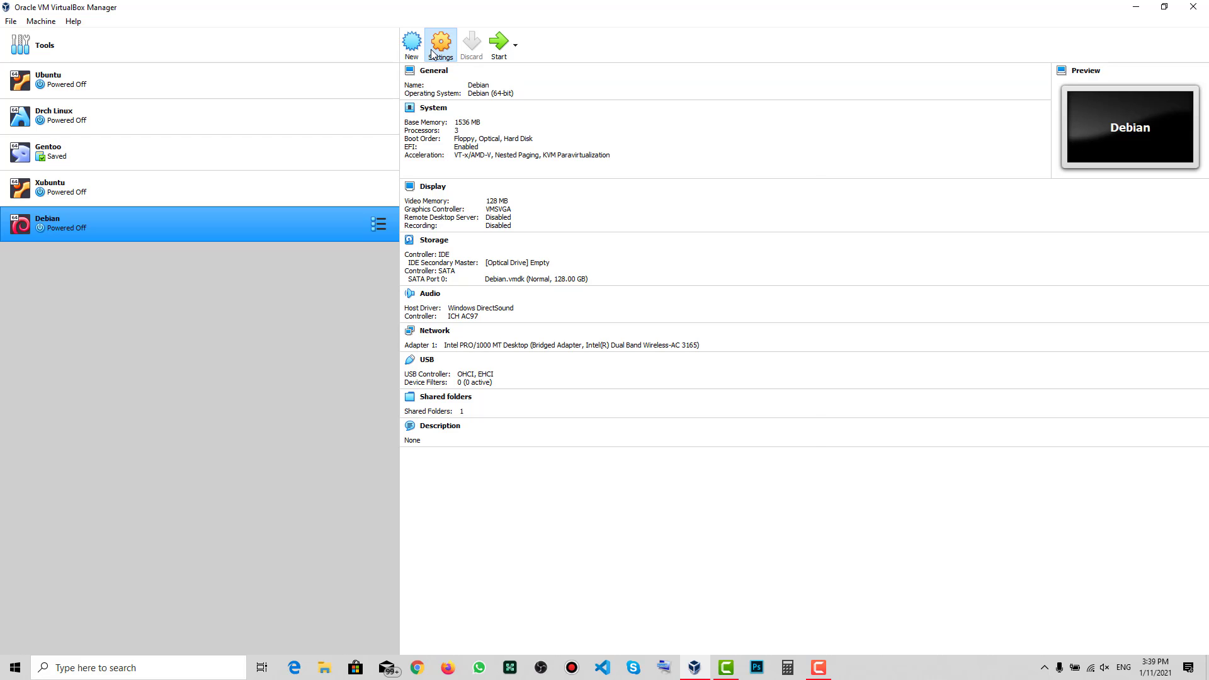
Step: Review the Debian virtual machine's System, Display, Storage, Audio, Network, Serial Ports and Shared Folders settings, and close them without changes
{"action": "left_click", "coordinate": [435, 50]}
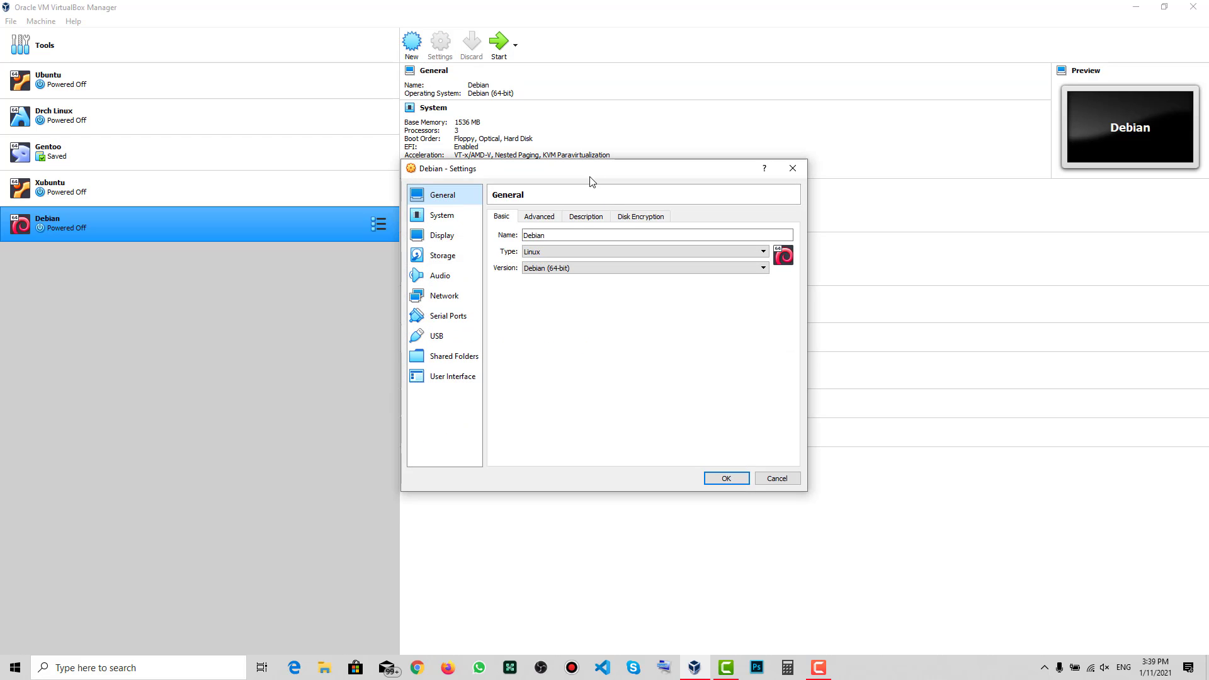
{"action": "left_click", "coordinate": [467, 220]}
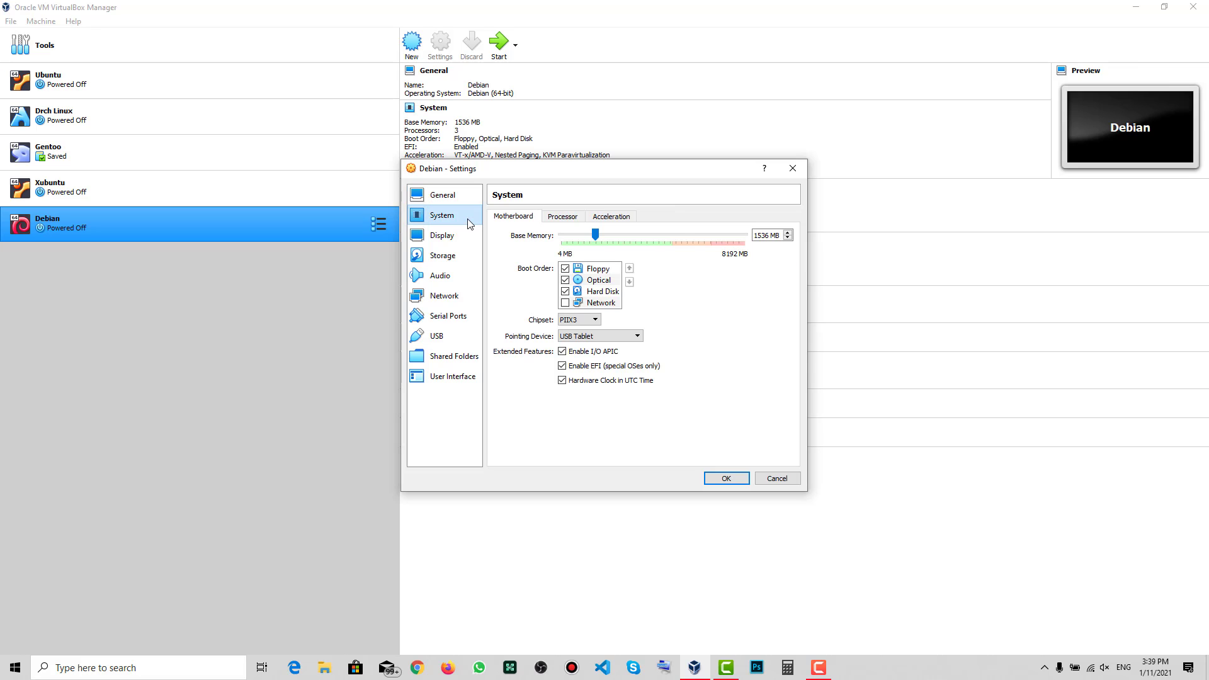
{"action": "left_click", "coordinate": [460, 236]}
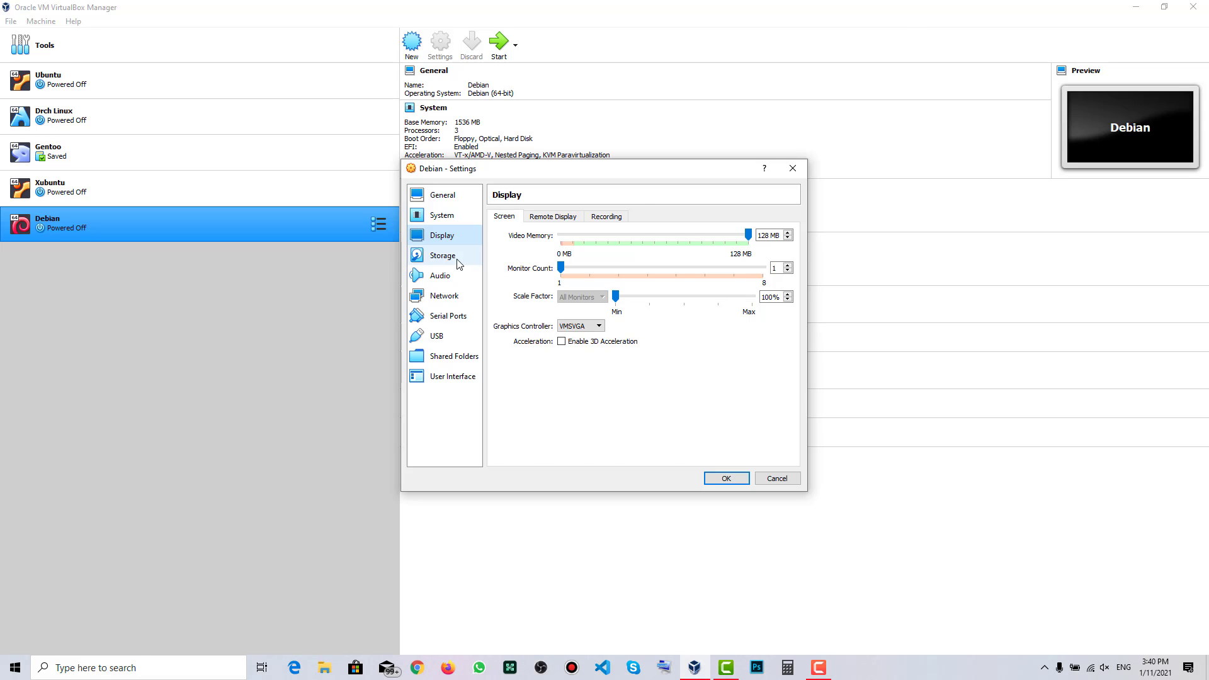
{"action": "left_click", "coordinate": [457, 262]}
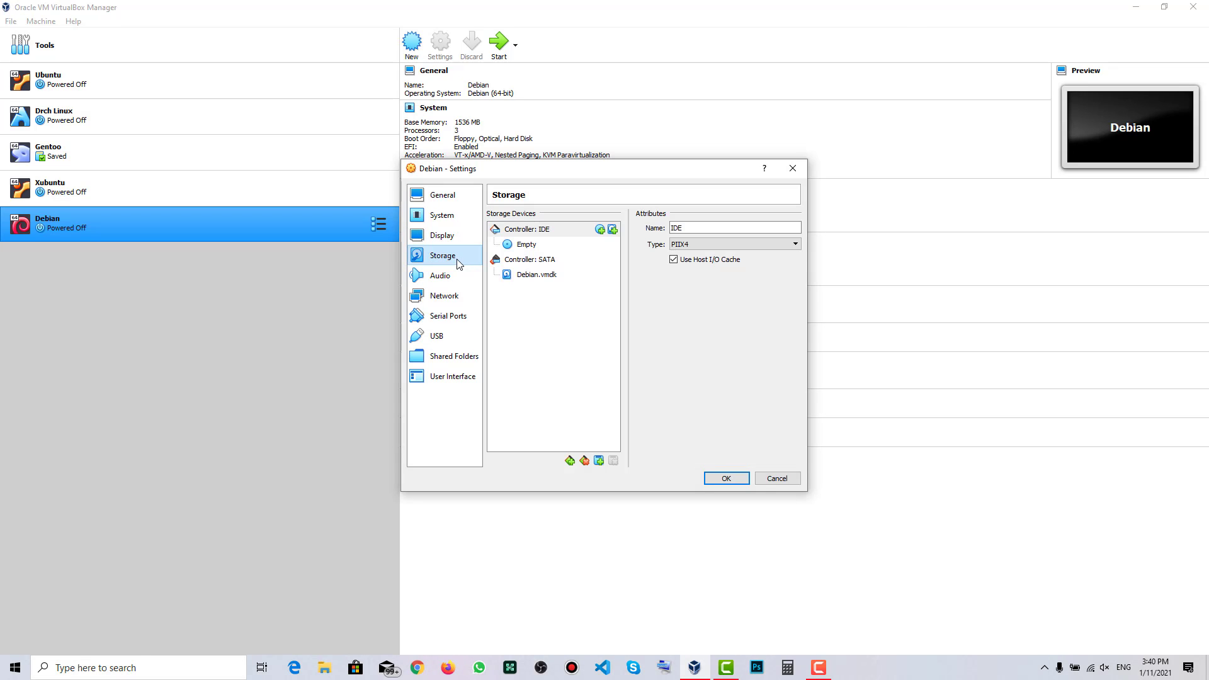
{"action": "left_click", "coordinate": [554, 245]}
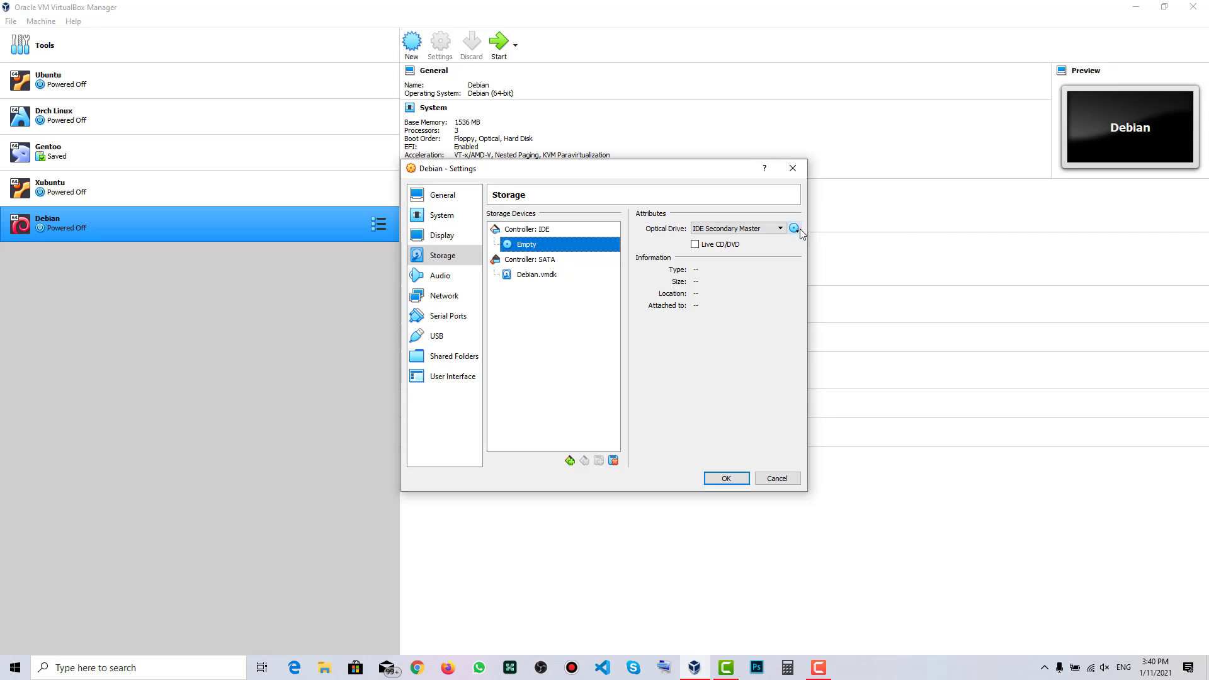
{"action": "left_click", "coordinate": [461, 281]}
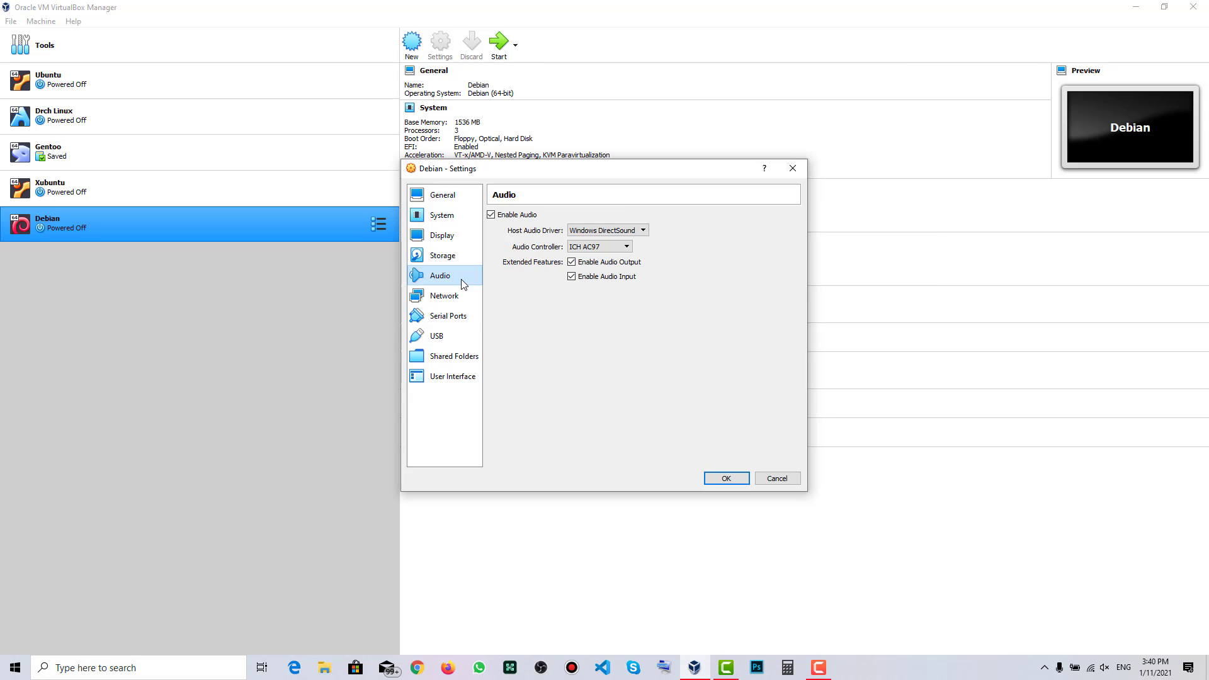
{"action": "left_click", "coordinate": [457, 302]}
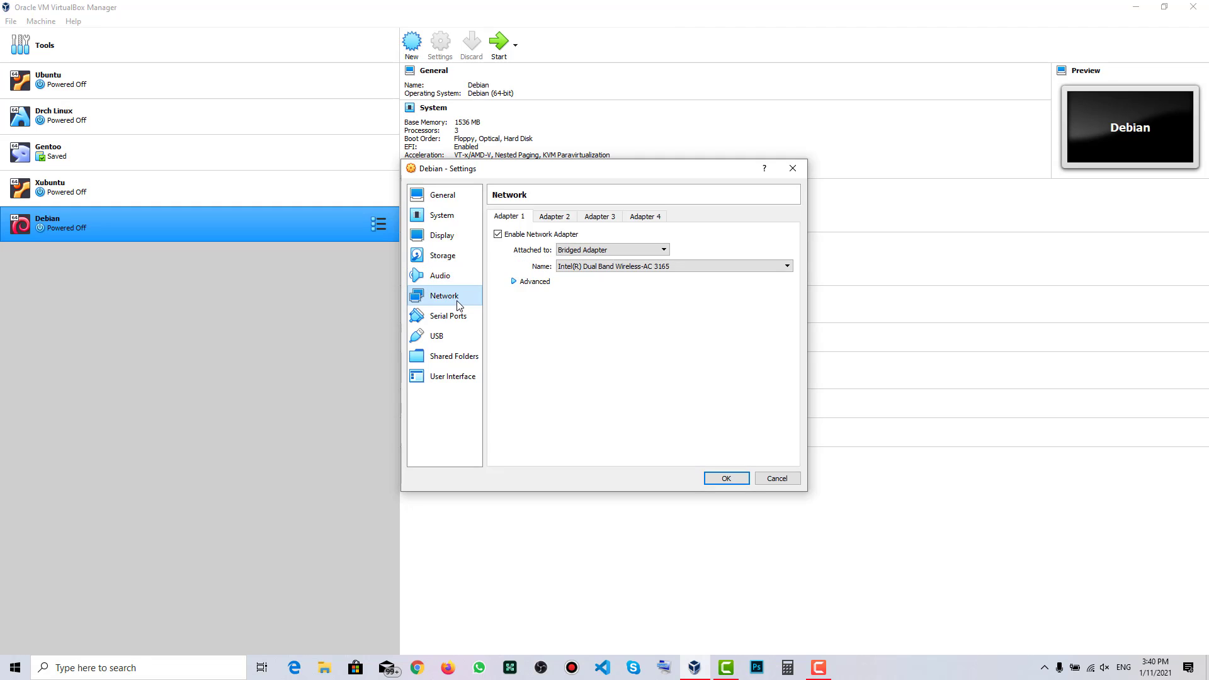
{"action": "left_click", "coordinate": [447, 320]}
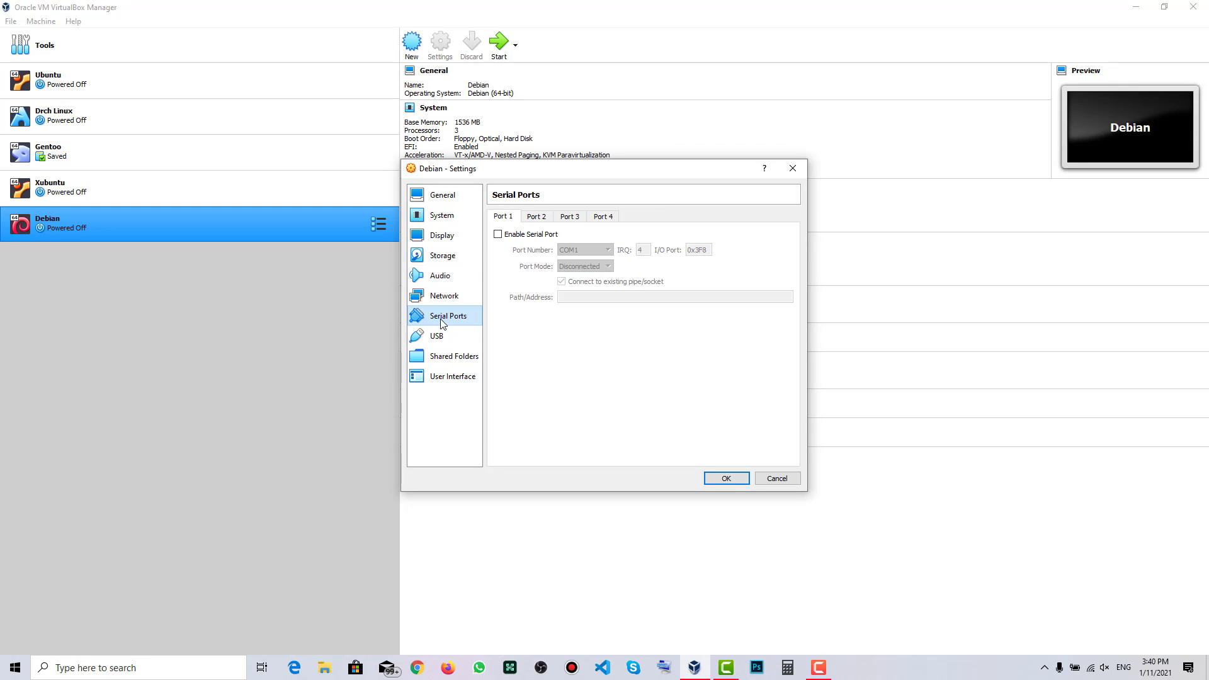
{"action": "left_click", "coordinate": [451, 359]}
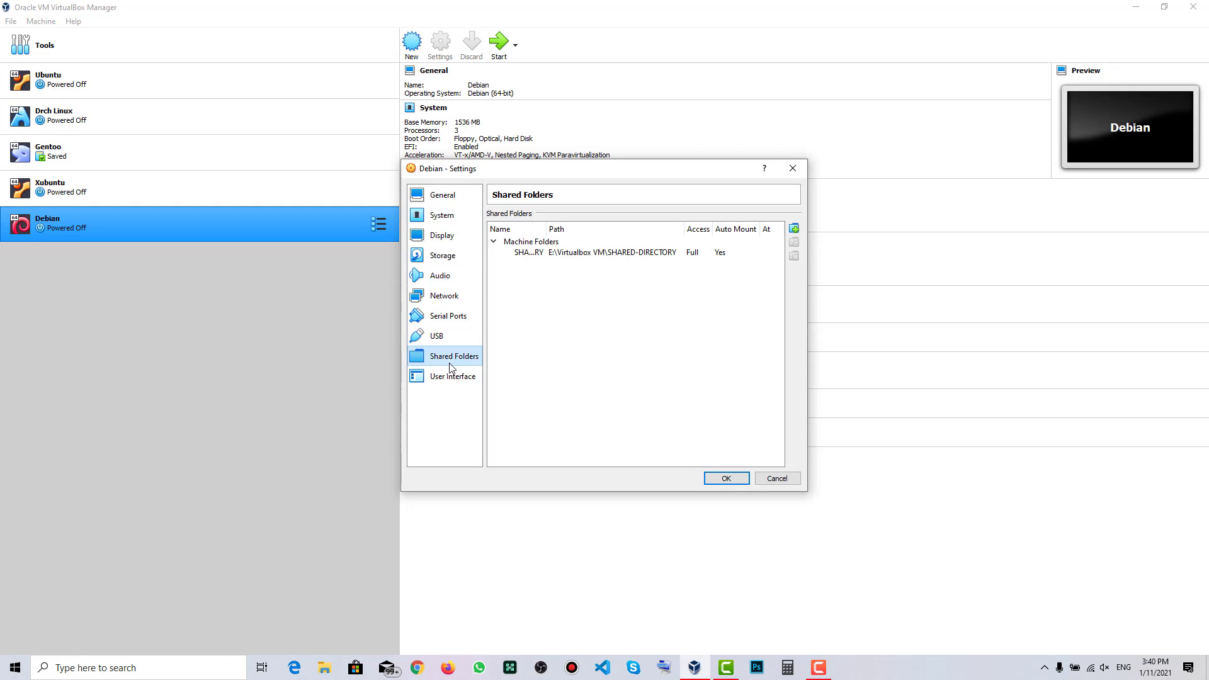
{"action": "left_click", "coordinate": [769, 480]}
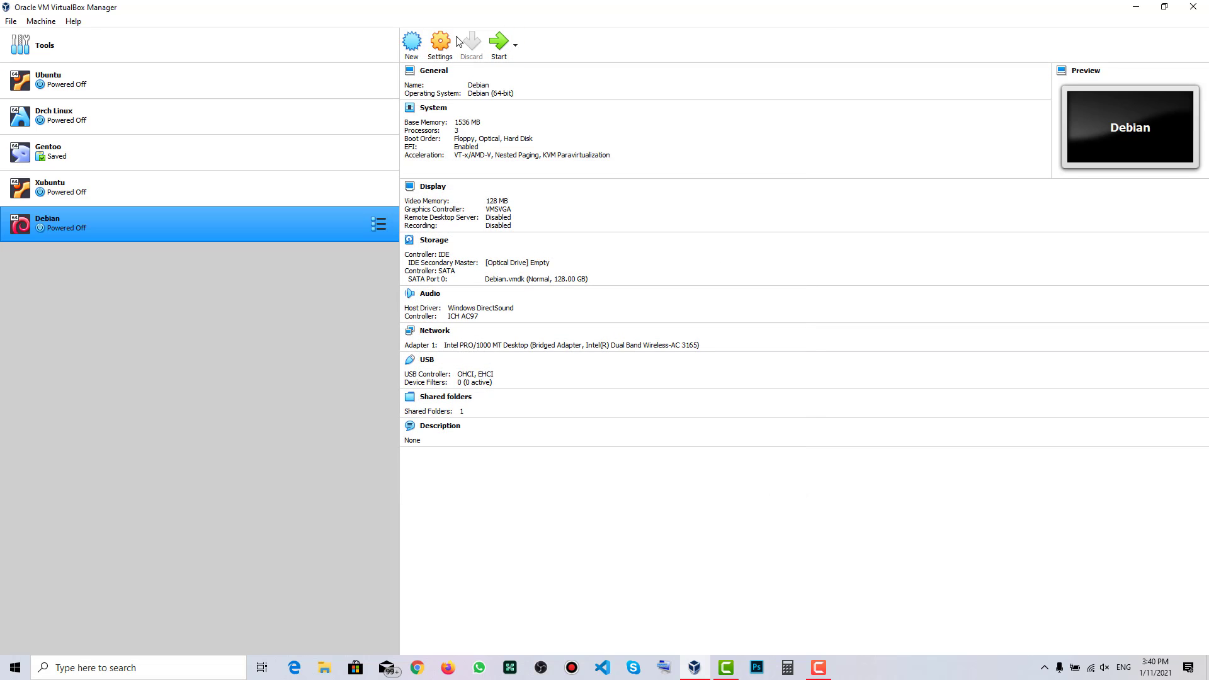
Step: Disable EFI in the Debian virtual machine's system settings and apply the change
{"action": "left_click", "coordinate": [456, 43]}
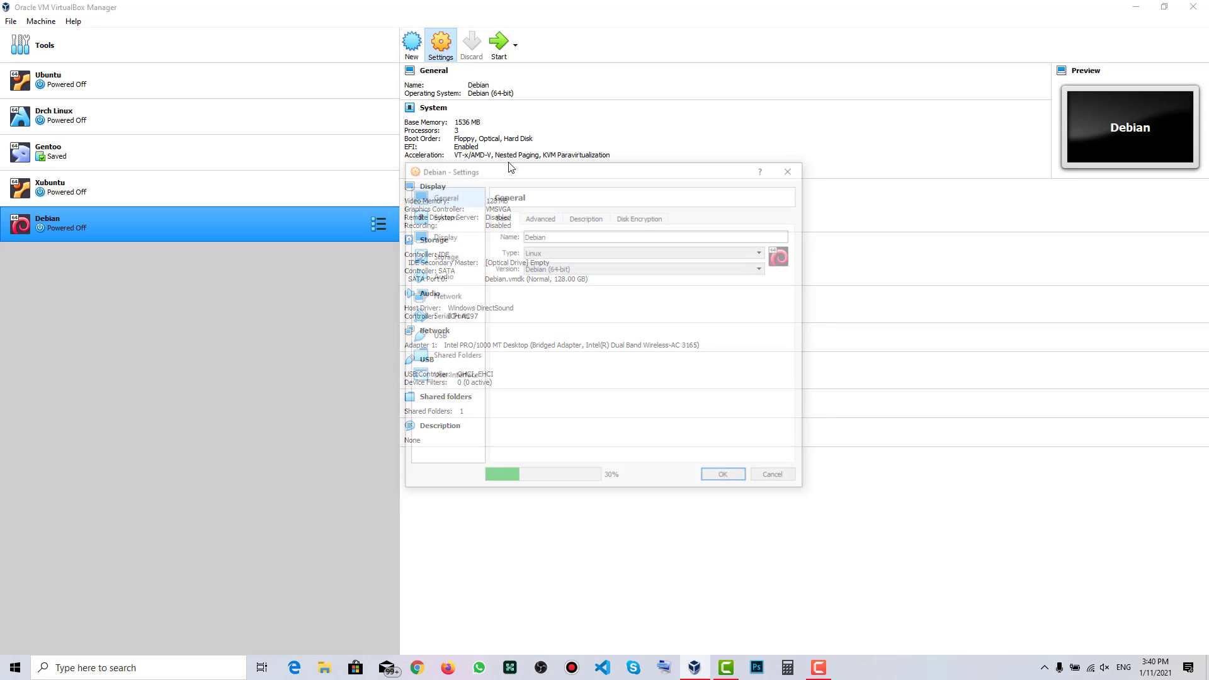
{"action": "left_click", "coordinate": [540, 216]}
{"action": "left_click", "coordinate": [442, 215]}
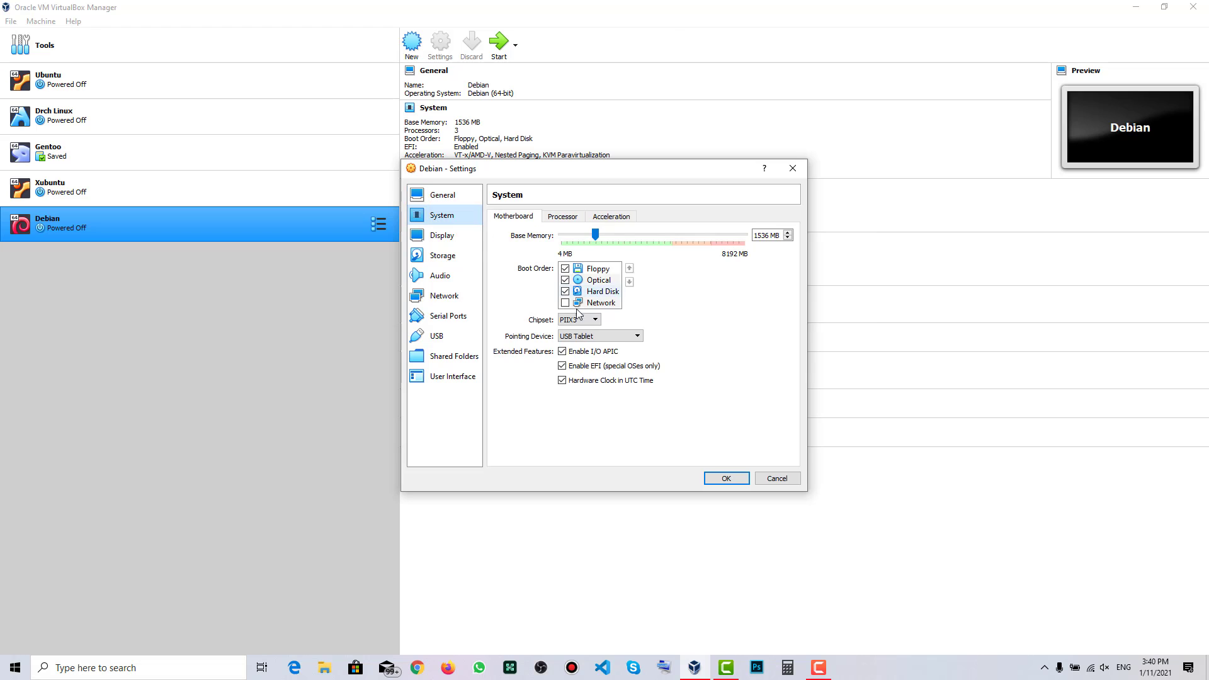
{"action": "left_click", "coordinate": [576, 367]}
{"action": "left_click", "coordinate": [723, 479]}
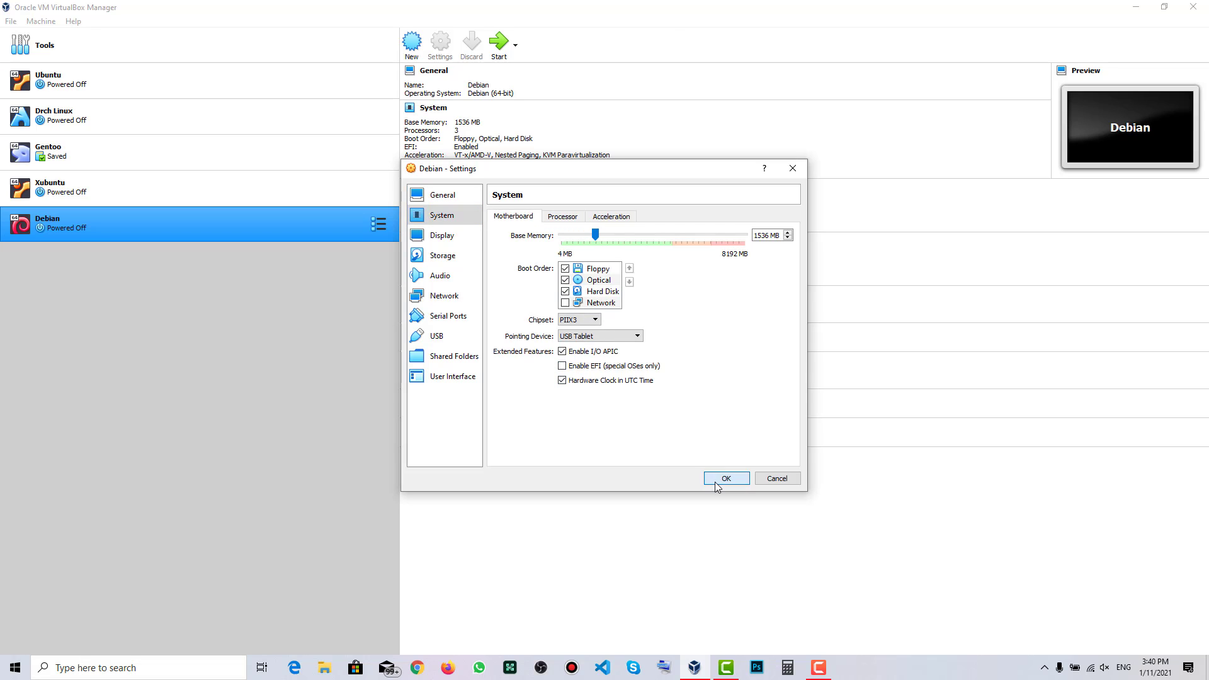
Step: Try to boot the Debian virtual machine with EFI disabled, and power it off
{"action": "left_click", "coordinate": [497, 43]}
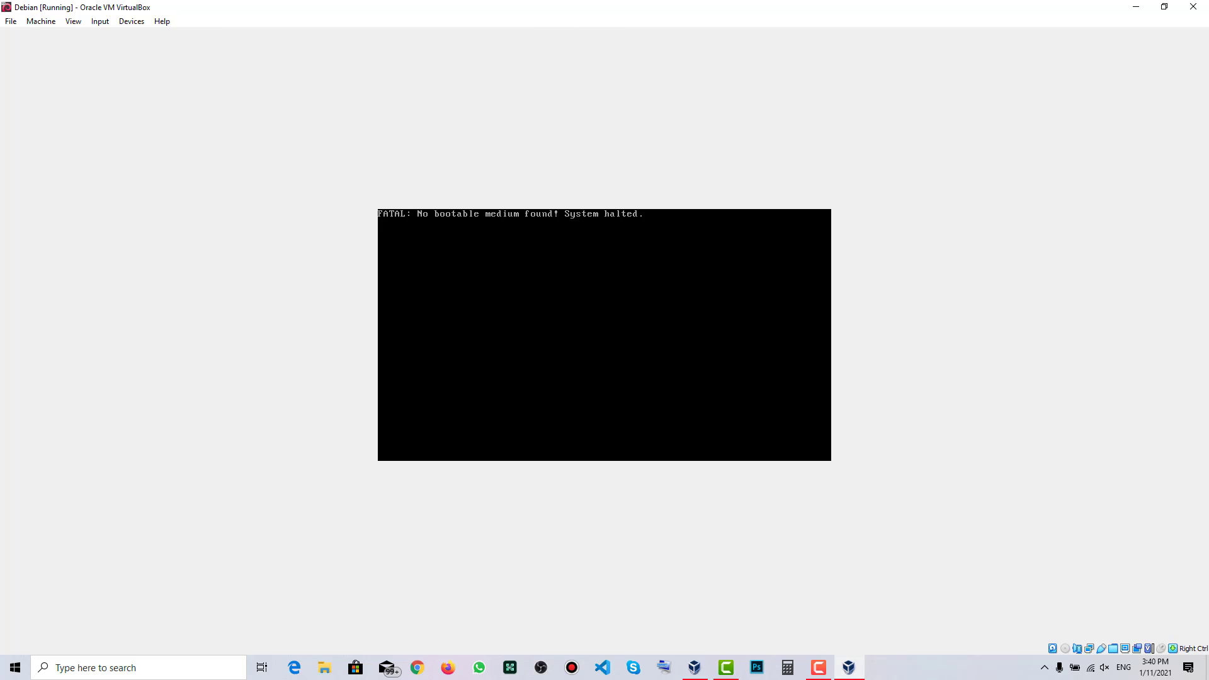
{"action": "left_click", "coordinate": [1192, 6]}
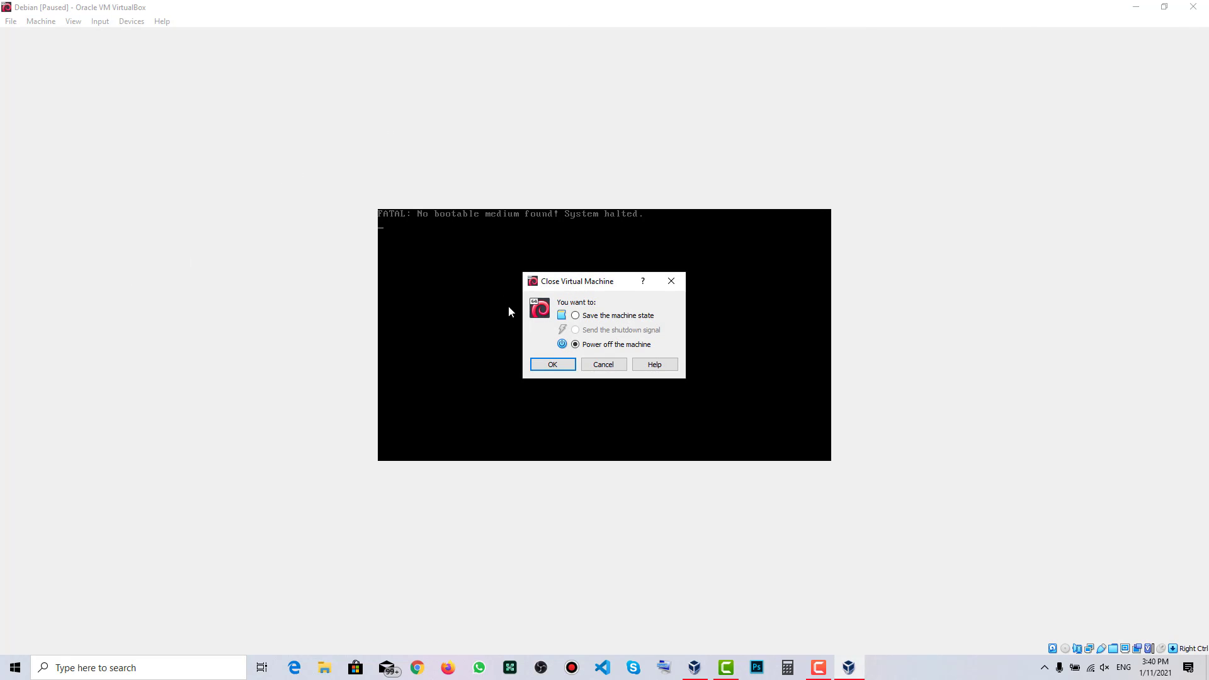
{"action": "left_click", "coordinate": [565, 368]}
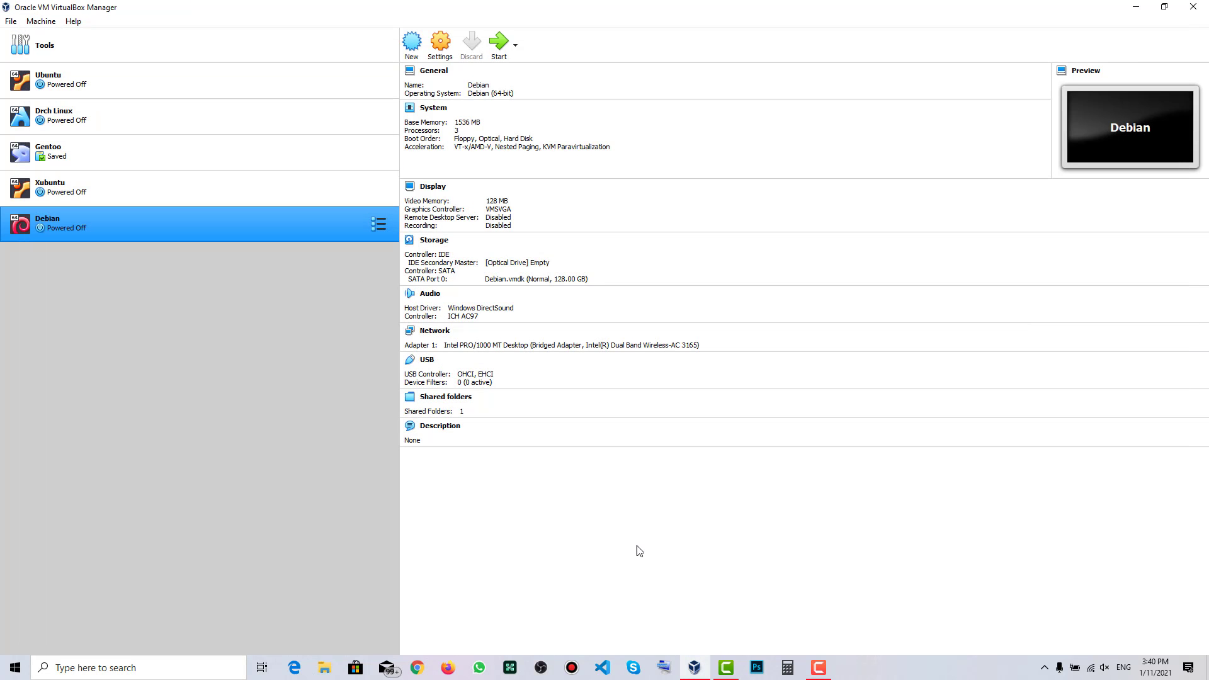
Step: Reopen the Debian virtual machine's settings and check its System and Display options
{"action": "left_click", "coordinate": [448, 44]}
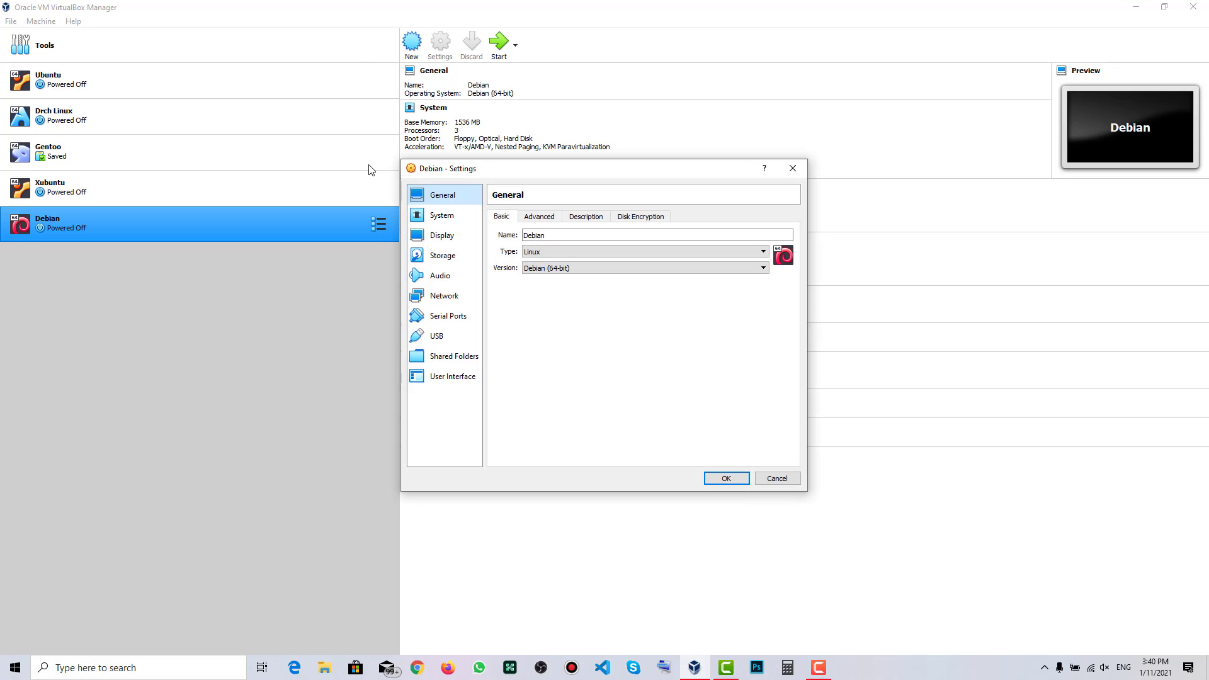
{"action": "left_click", "coordinate": [444, 217]}
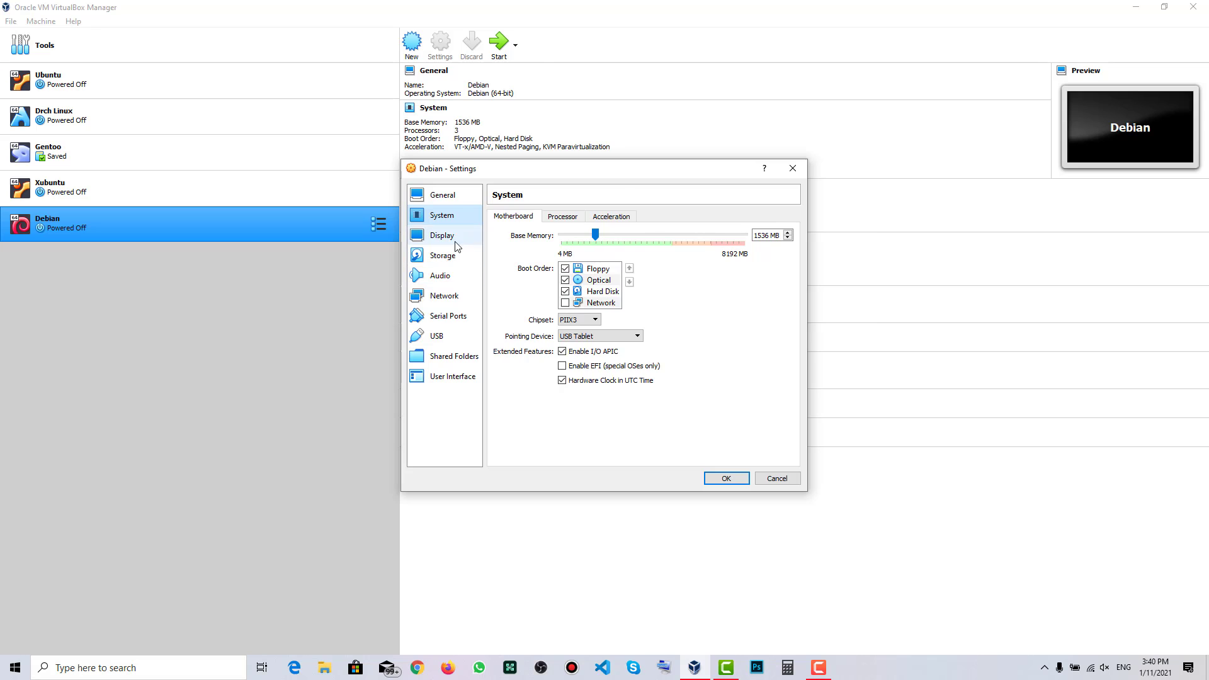
{"action": "left_click", "coordinate": [454, 239]}
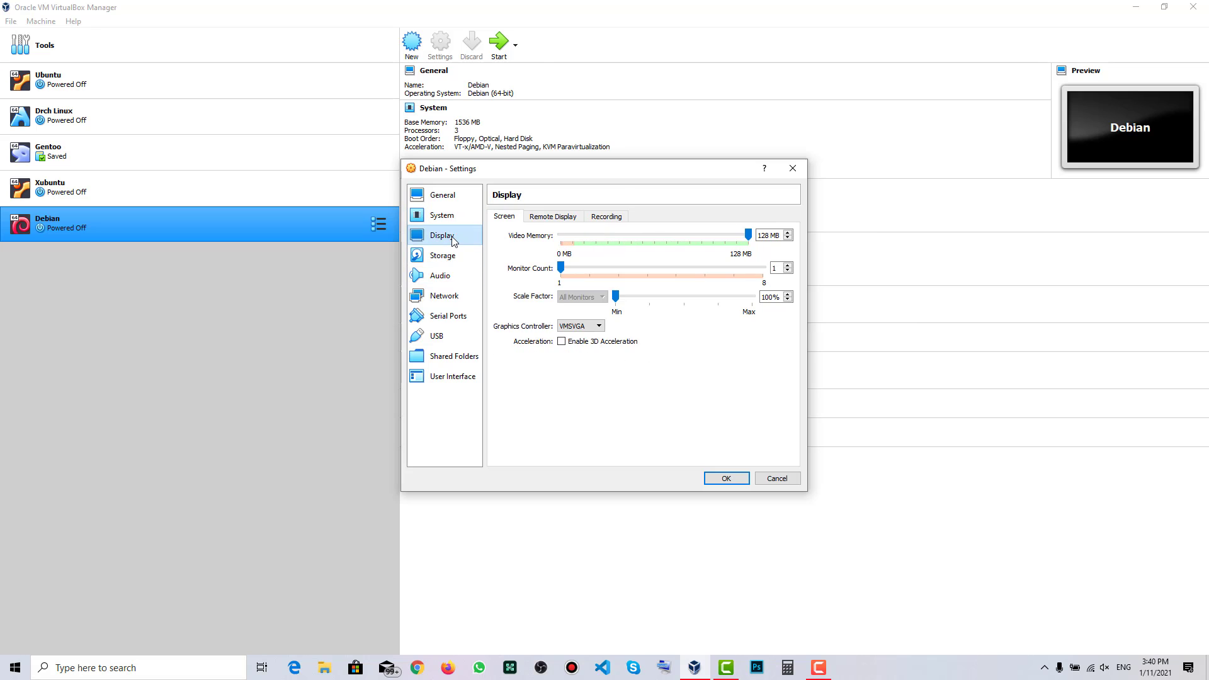
{"action": "left_click", "coordinate": [818, 667]}
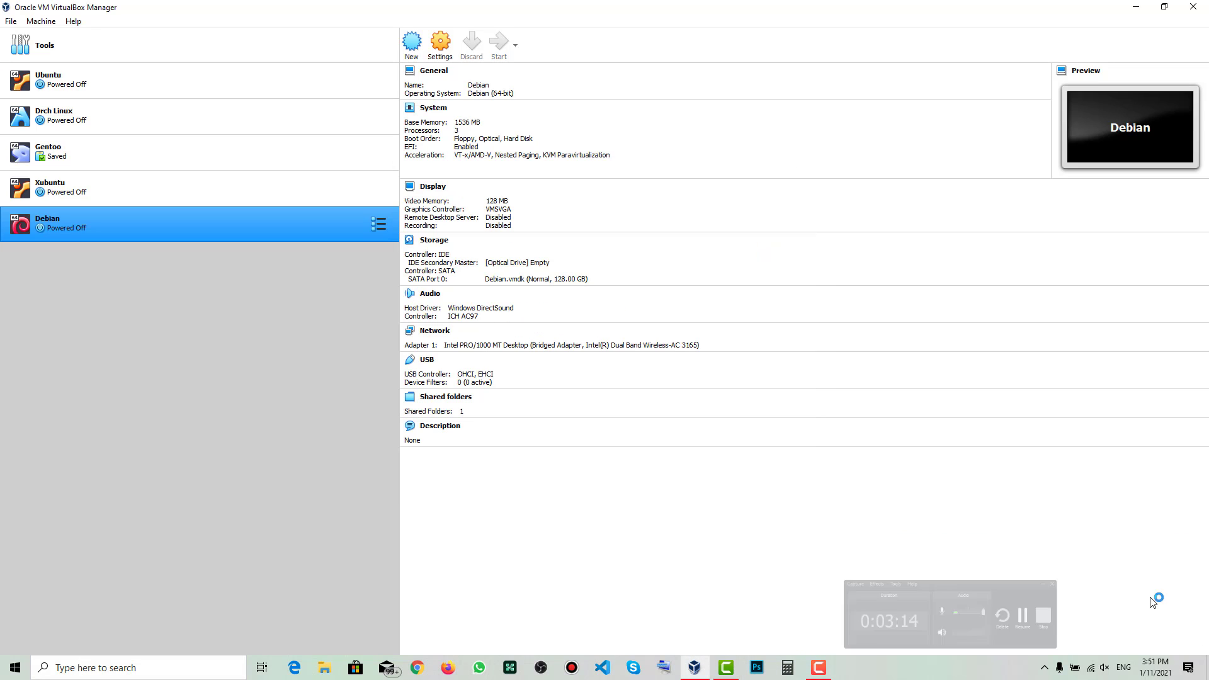
{"action": "left_click", "coordinate": [819, 668]}
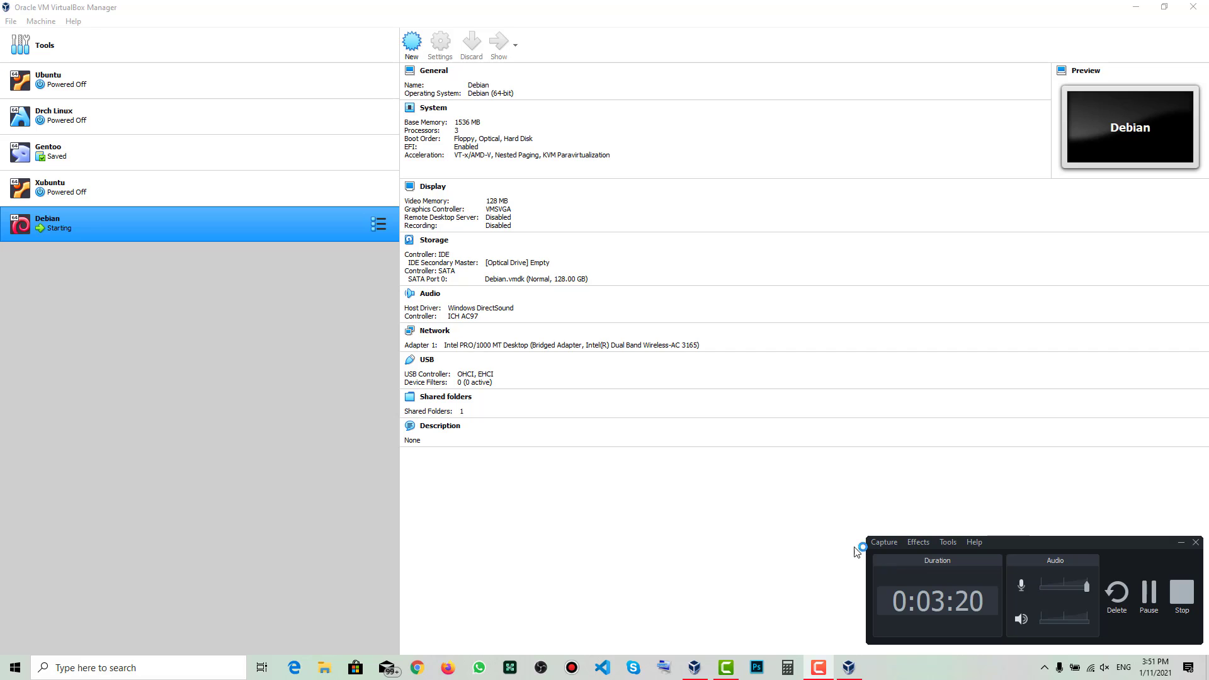
{"action": "left_click", "coordinate": [807, 547]}
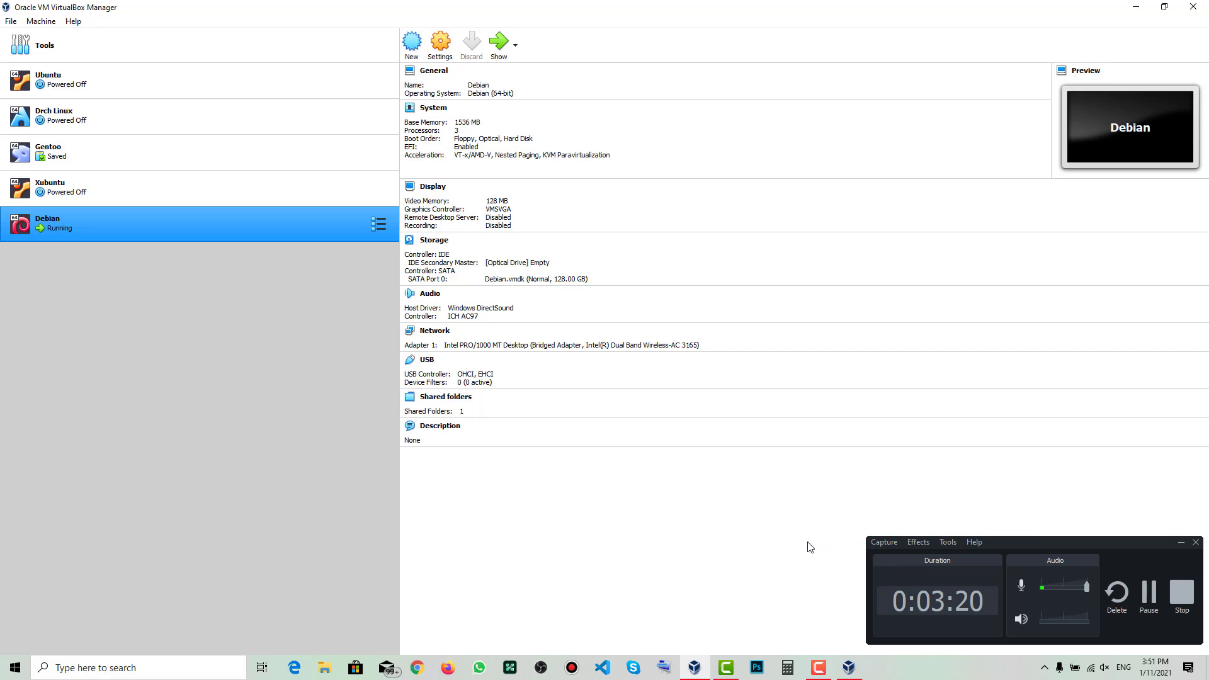
{"action": "left_click", "coordinate": [1181, 542]}
Step: Switch to the running Debian virtual machine and boot the Debian GNU/Linux entry from the GRUB menu
{"action": "left_click", "coordinate": [861, 671]}
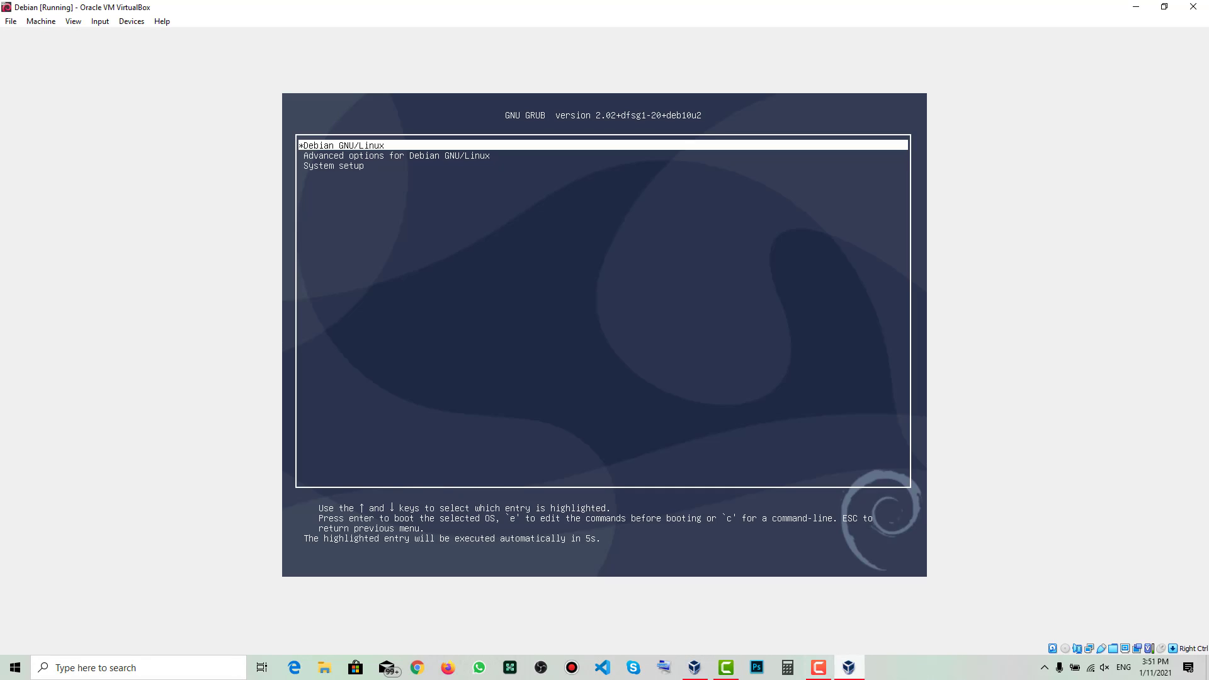
{"action": "left_click", "coordinate": [591, 352]}
{"action": "key", "text": "Down"}
{"action": "key", "text": "Up"}
{"action": "key", "text": "Return"}
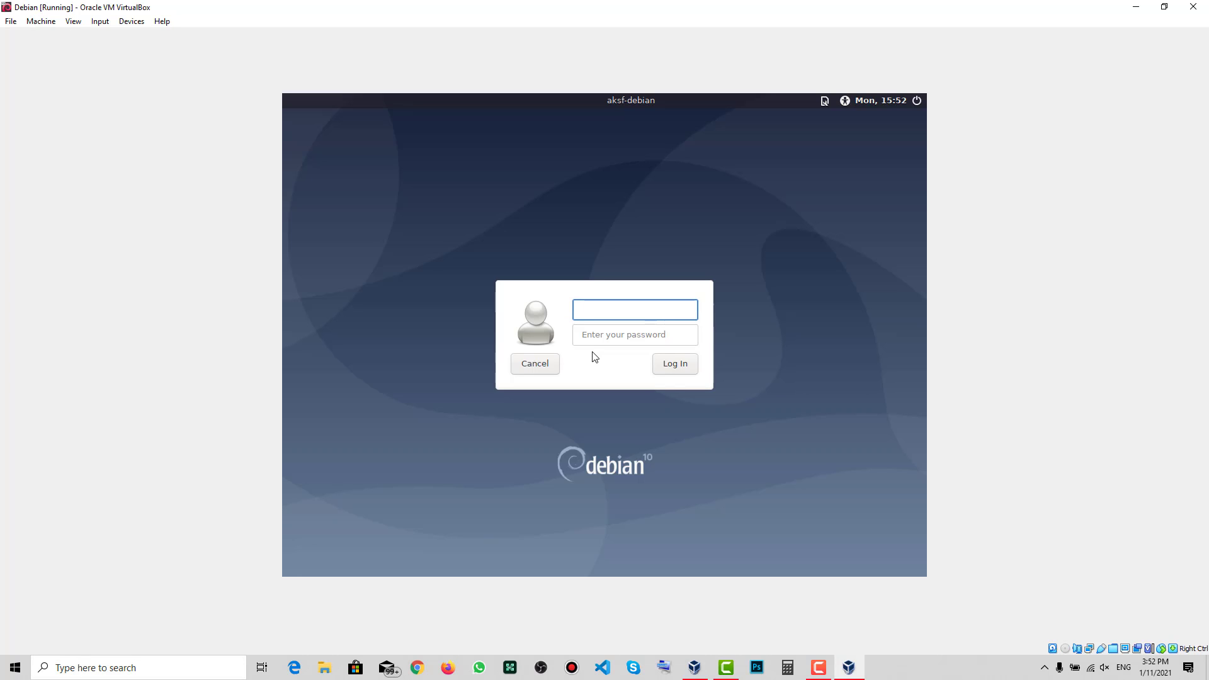
Step: Log in to Debian with the account's username and password, and use the default config for the first panel start
{"action": "type", "text": "aksf"}
{"action": "key", "text": "Return"}
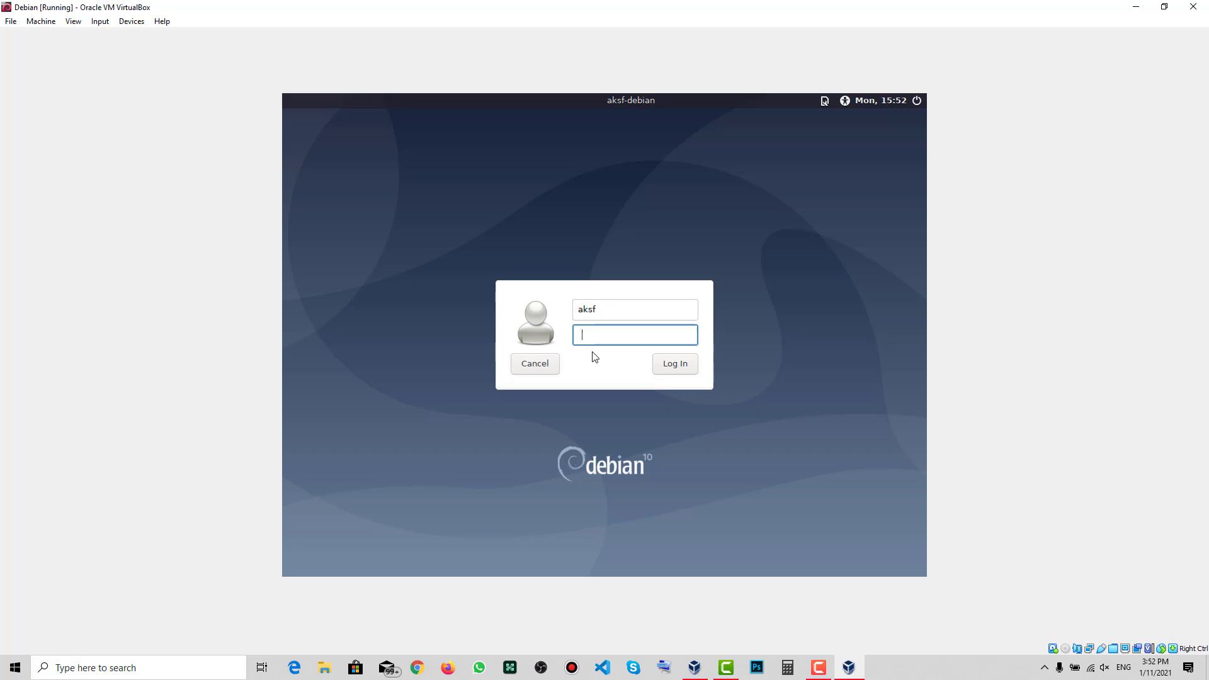
{"action": "type", "text": "***********"}
{"action": "key", "text": "Return"}
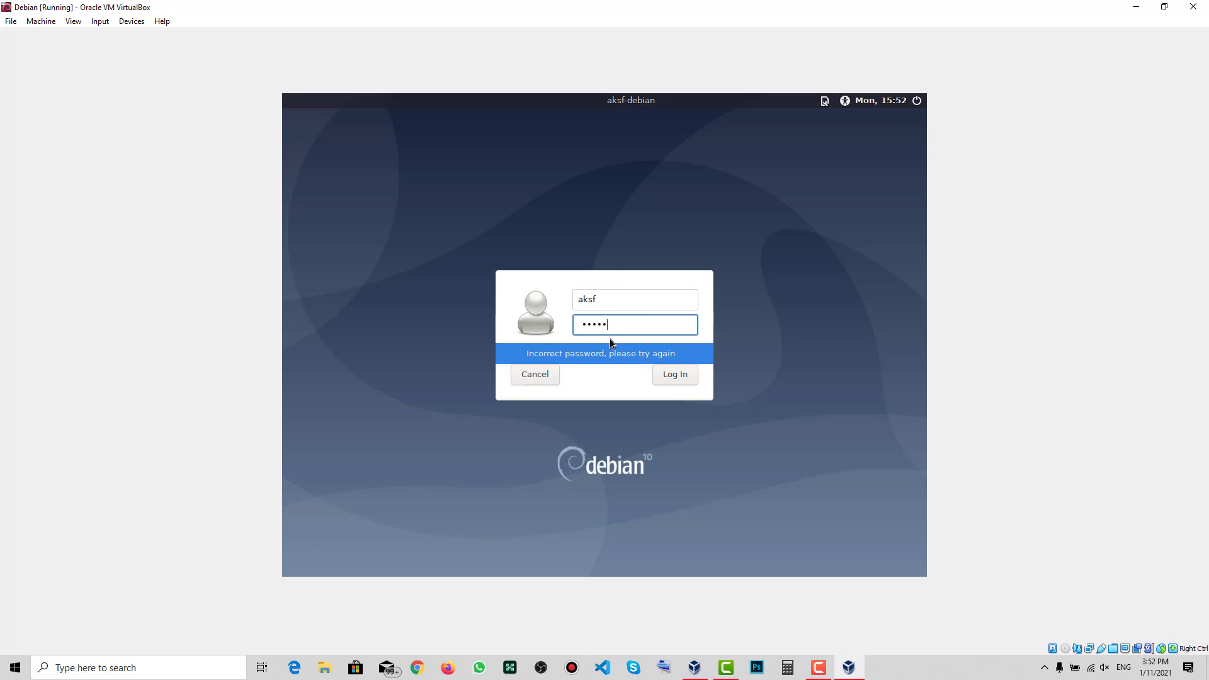
{"action": "type", "text": "•••••••••"}
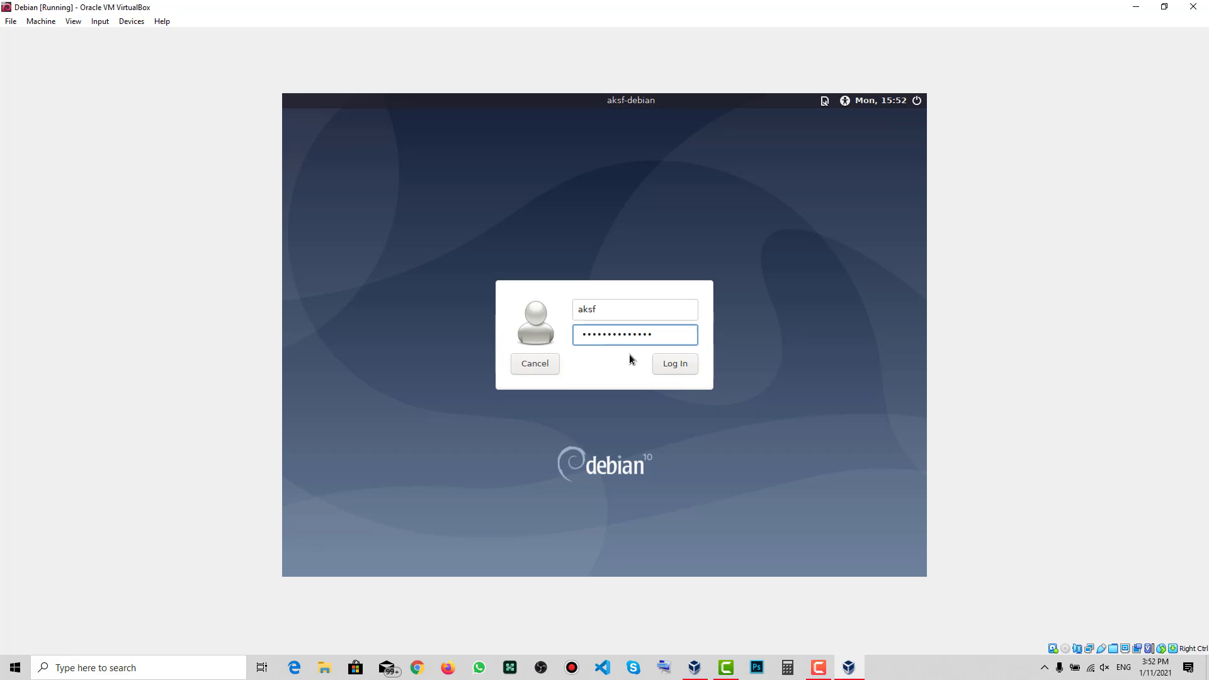
{"action": "key", "text": "Return"}
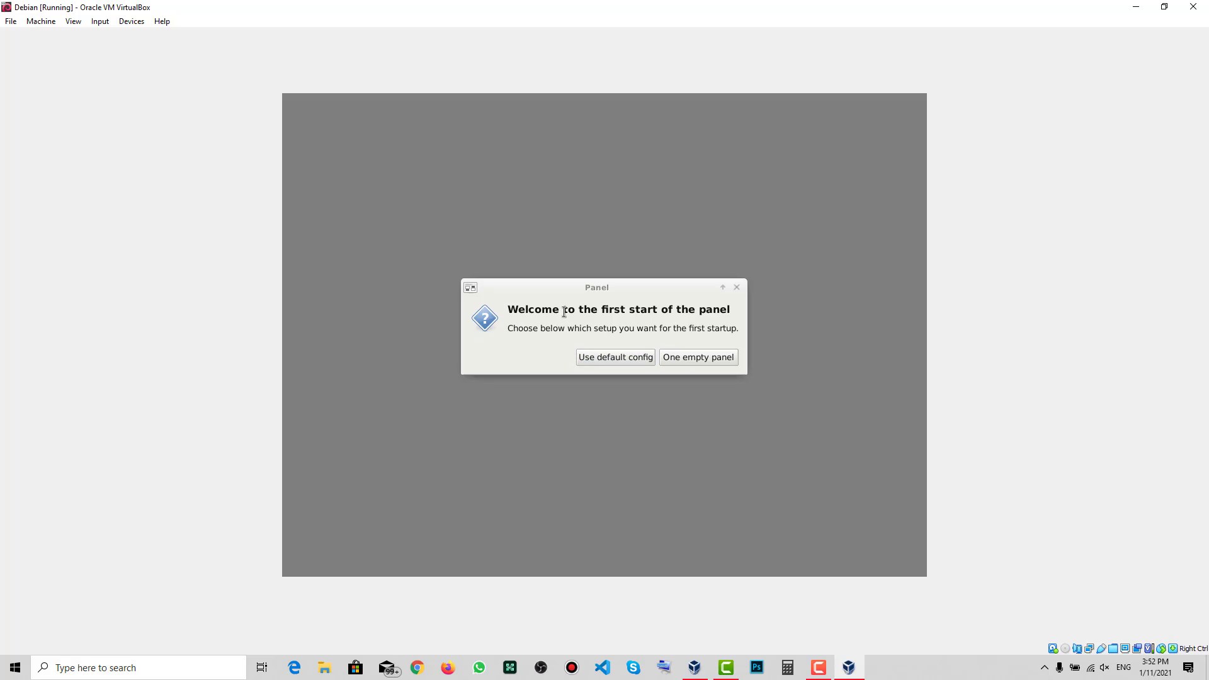
{"action": "left_click", "coordinate": [647, 357]}
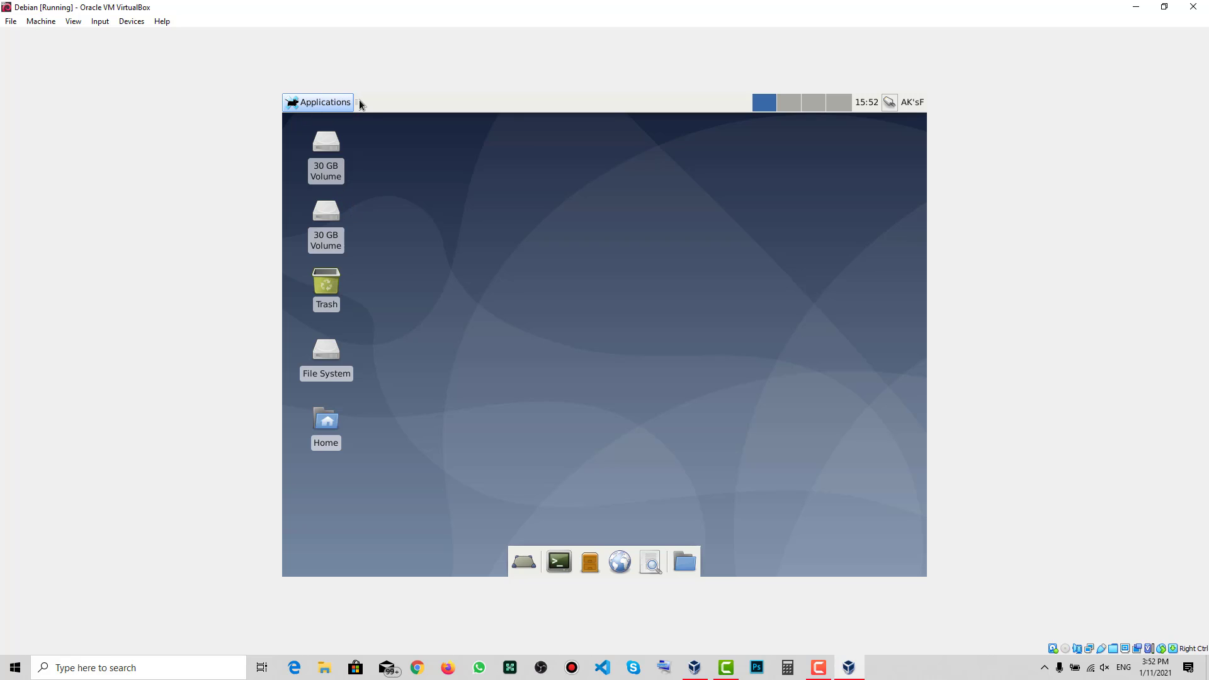
Step: Open Xfce Terminal from the System applications, maximize its window and enlarge the text
{"action": "key", "text": "alt+F1"}
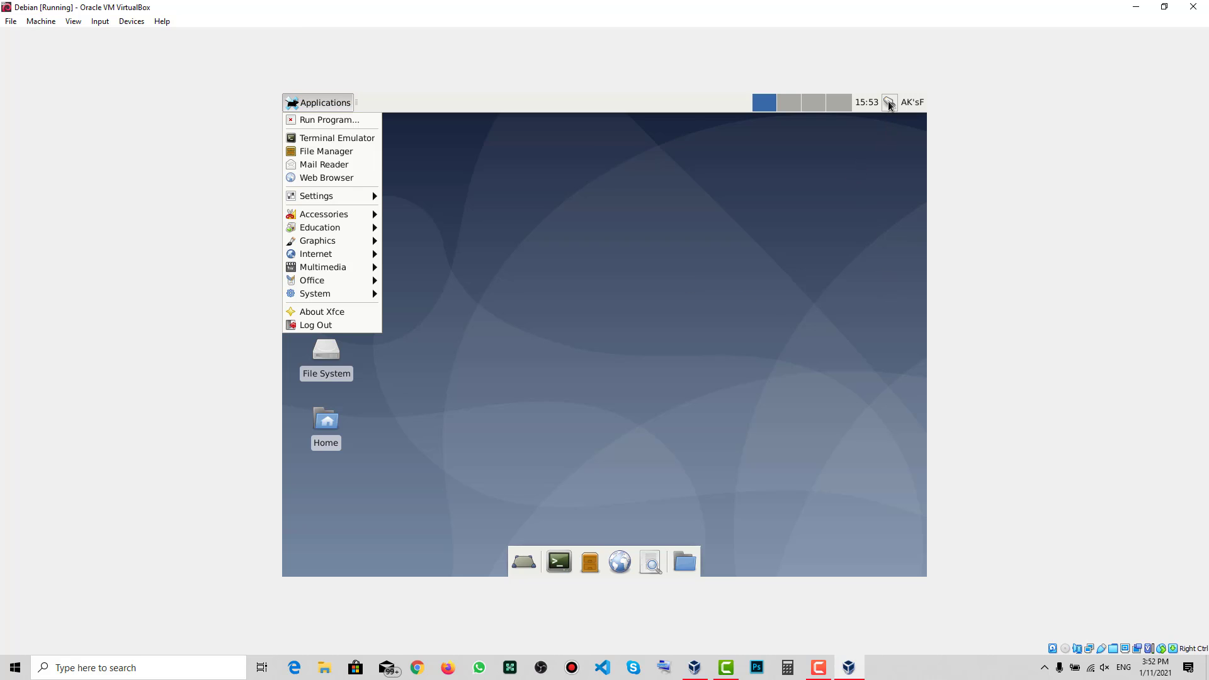
{"action": "mouse_move", "coordinate": [344, 198]}
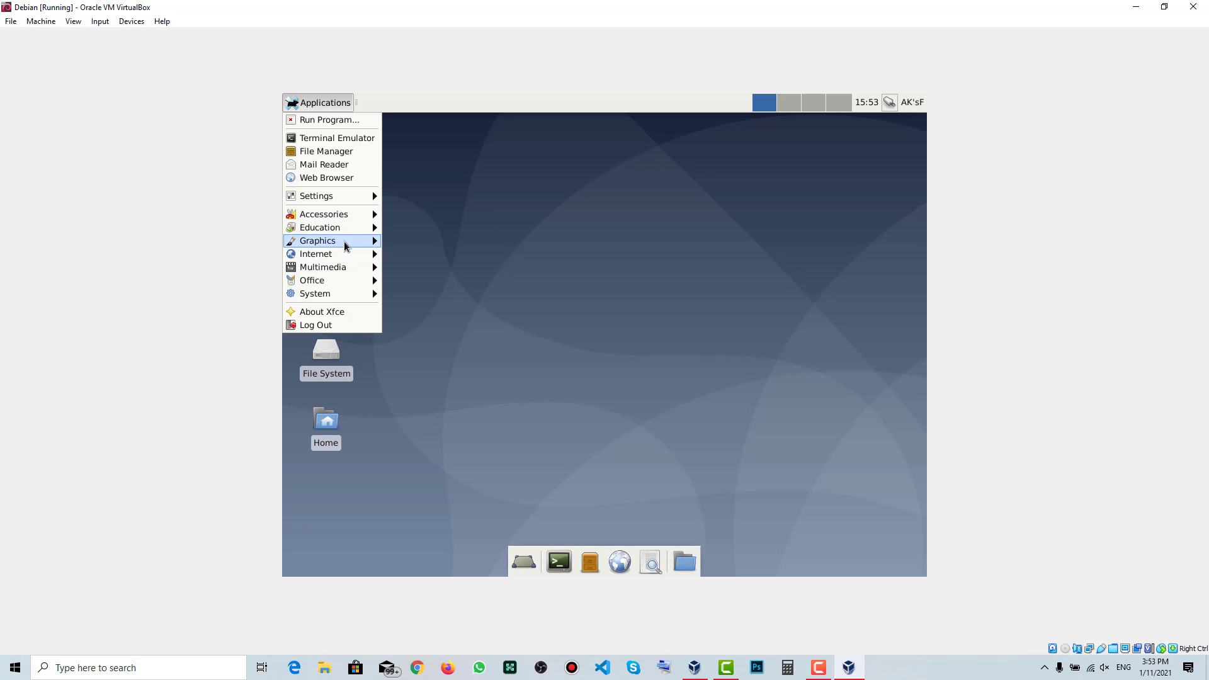
{"action": "mouse_move", "coordinate": [349, 257]}
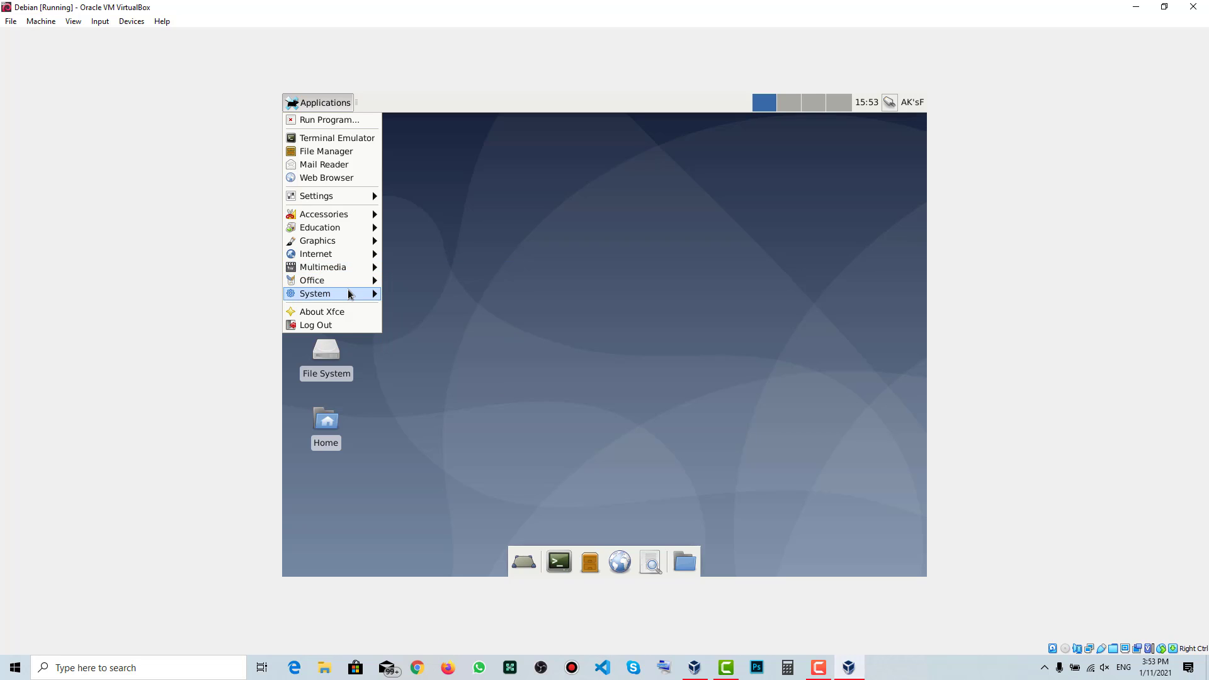
{"action": "mouse_move", "coordinate": [350, 294]}
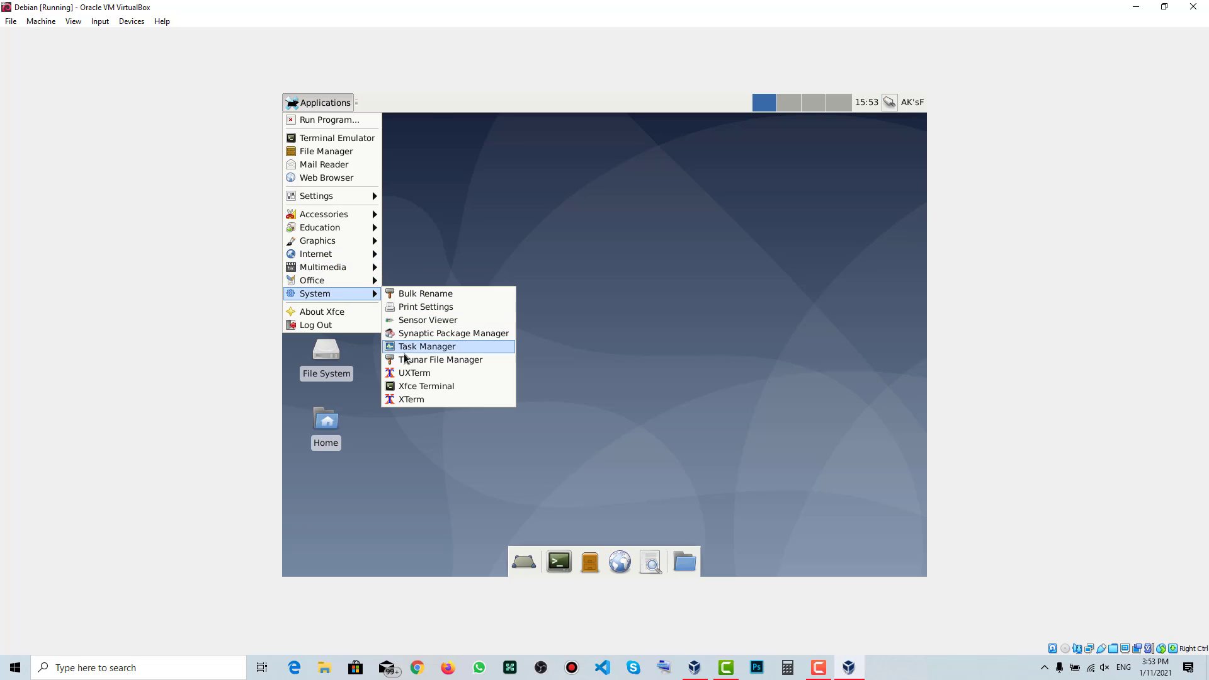
{"action": "left_click", "coordinate": [401, 384]}
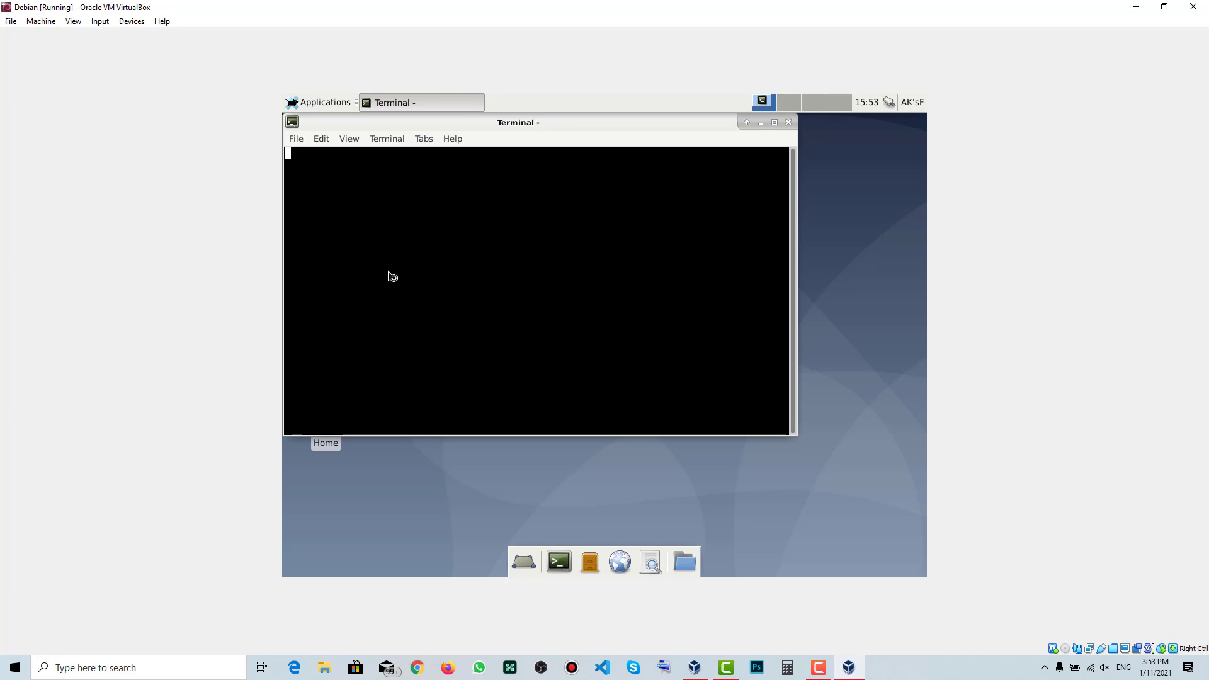
{"action": "double_click", "coordinate": [488, 122]}
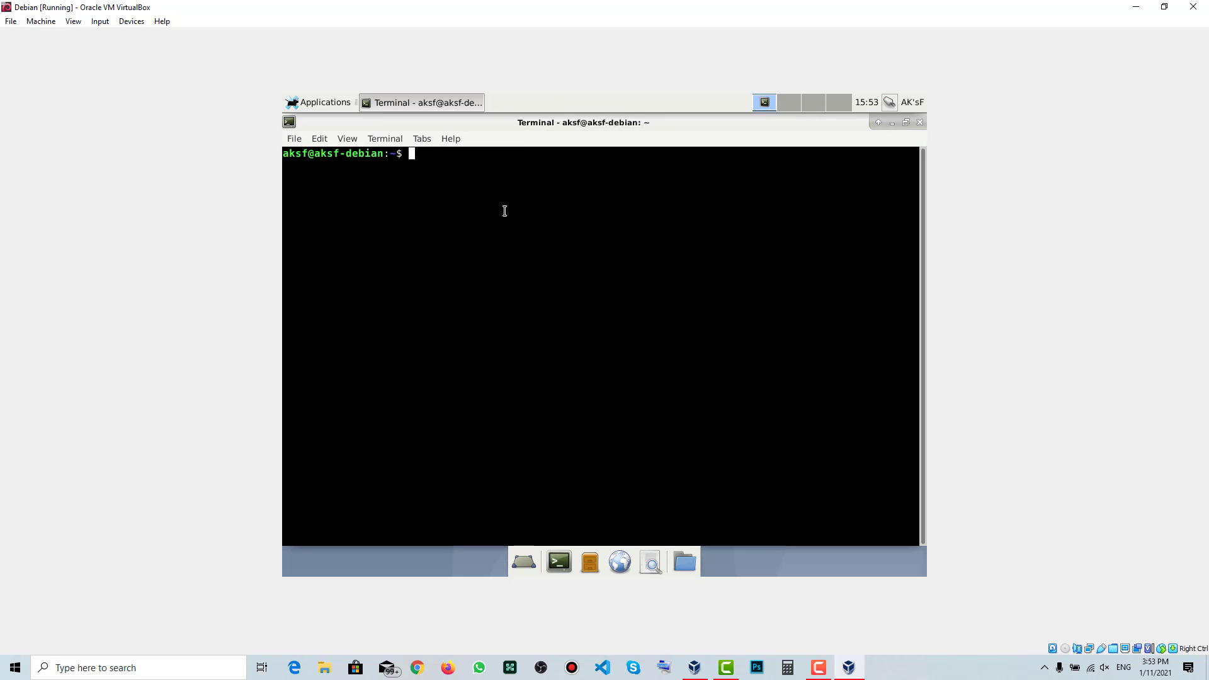
{"action": "key", "text": "ctrl+plus"}
Step: Try to open a root shell with "sudo bash", entering the account password
{"action": "type", "text": "sud"}
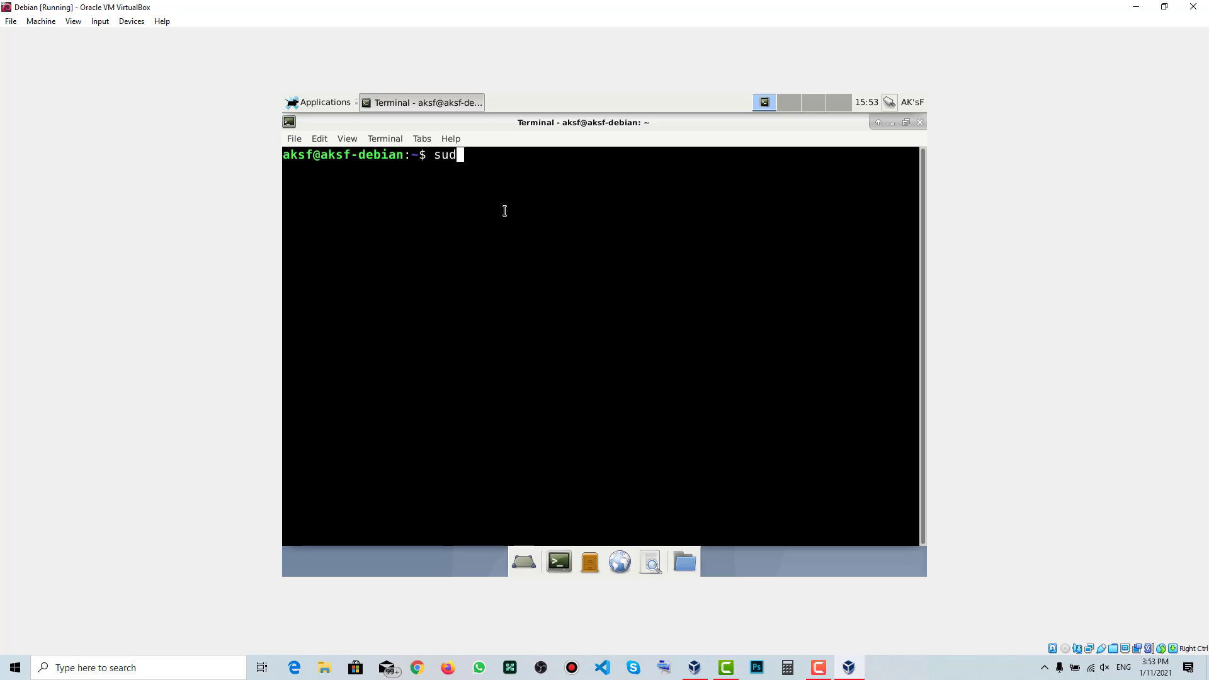
{"action": "type", "text": "o bash"}
{"action": "key", "text": "Return"}
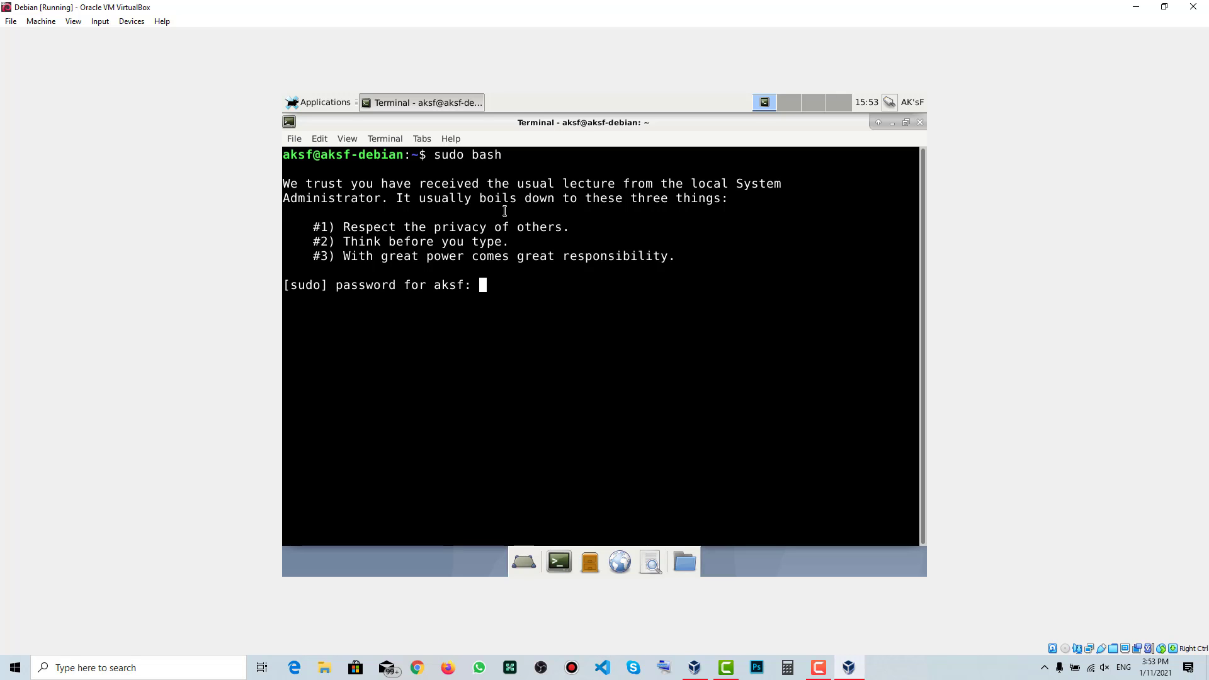
{"action": "key", "text": "Return"}
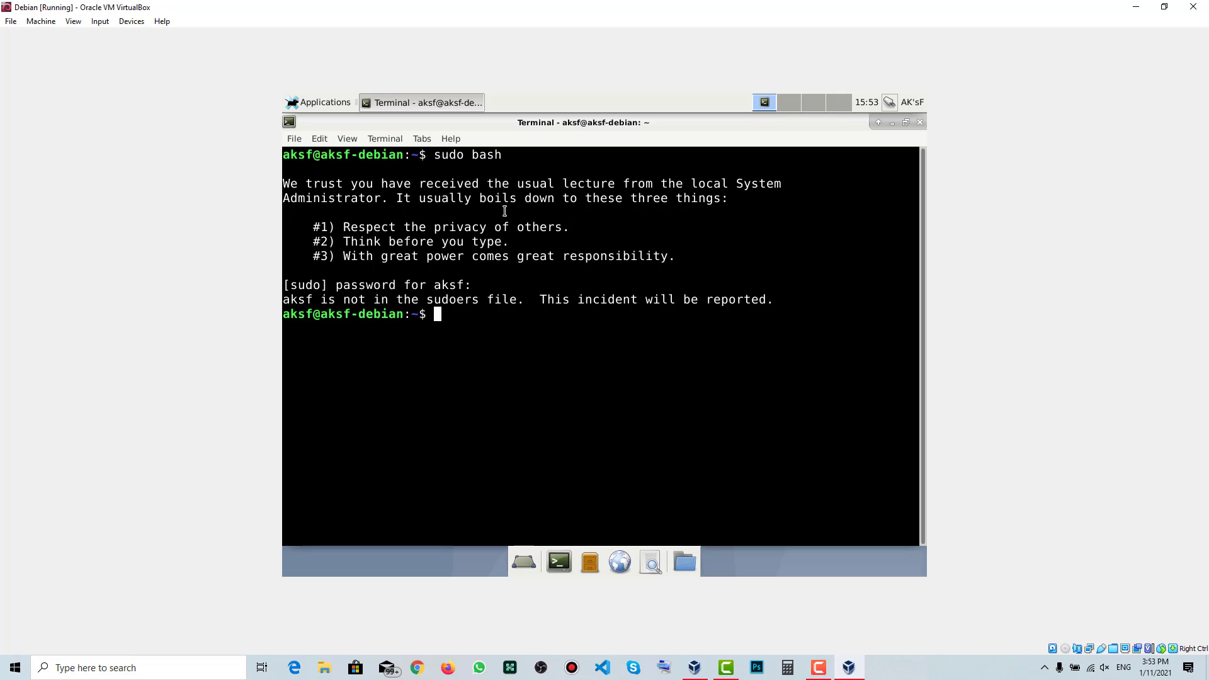
Step: Switch to the root account with "su" and the root password, and check the identity with "id"
{"action": "type", "text": "su"}
{"action": "left_click_drag", "start_coordinate": [287, 297], "coordinate": [768, 296]}
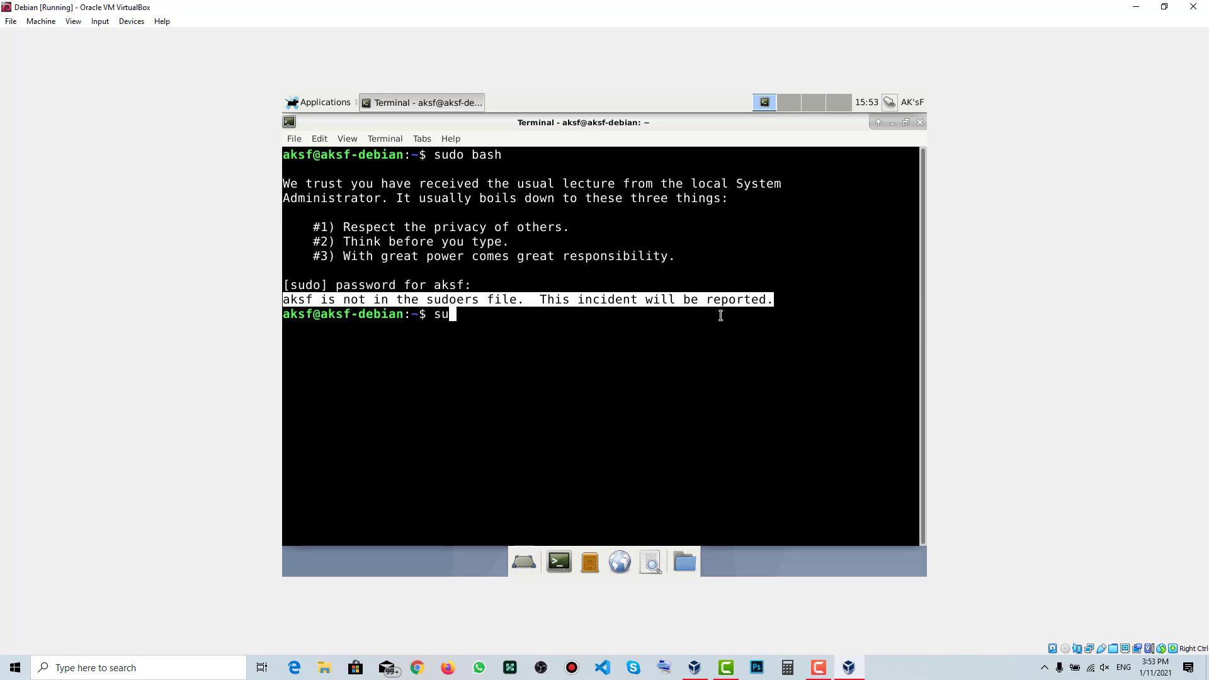
{"action": "left_click", "coordinate": [683, 332]}
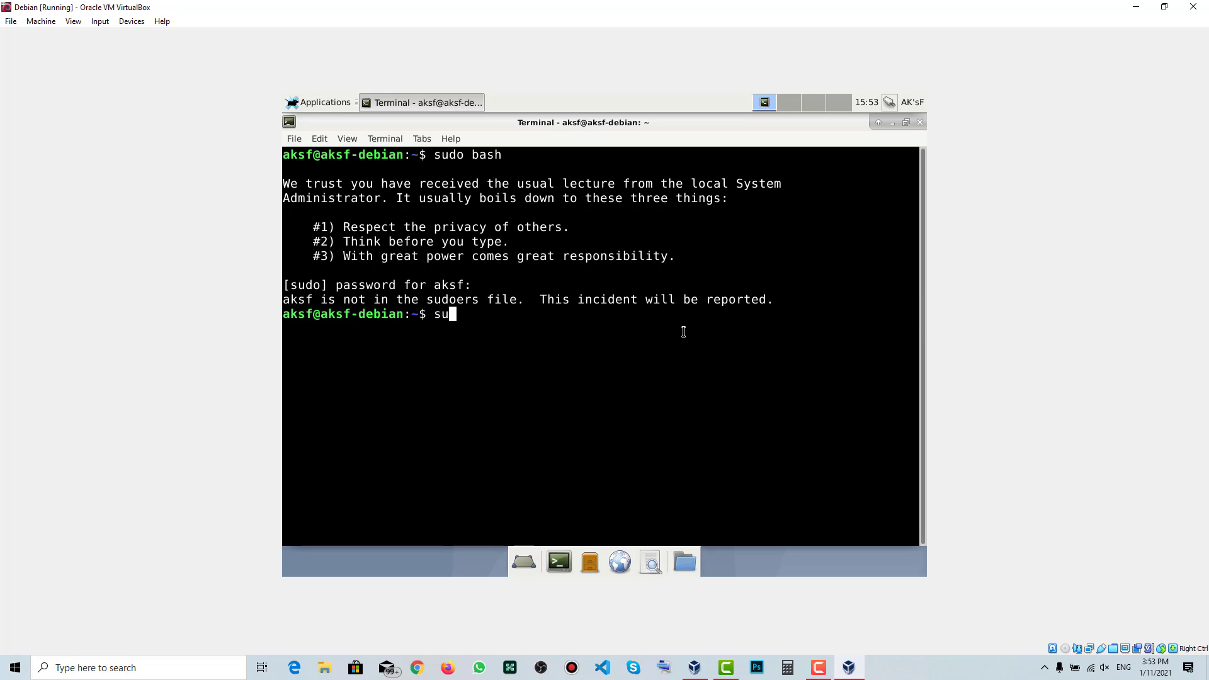
{"action": "key", "text": "Return"}
{"action": "key", "text": "Return"}
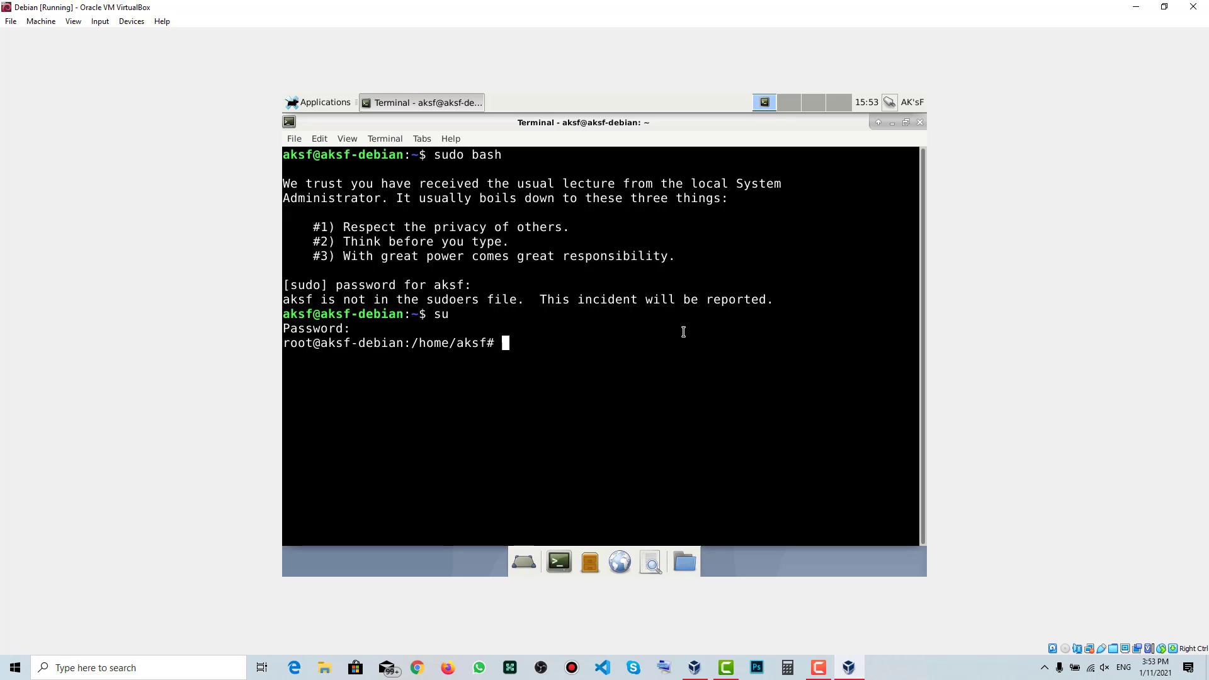
{"action": "type", "text": "id"}
{"action": "key", "text": "Return"}
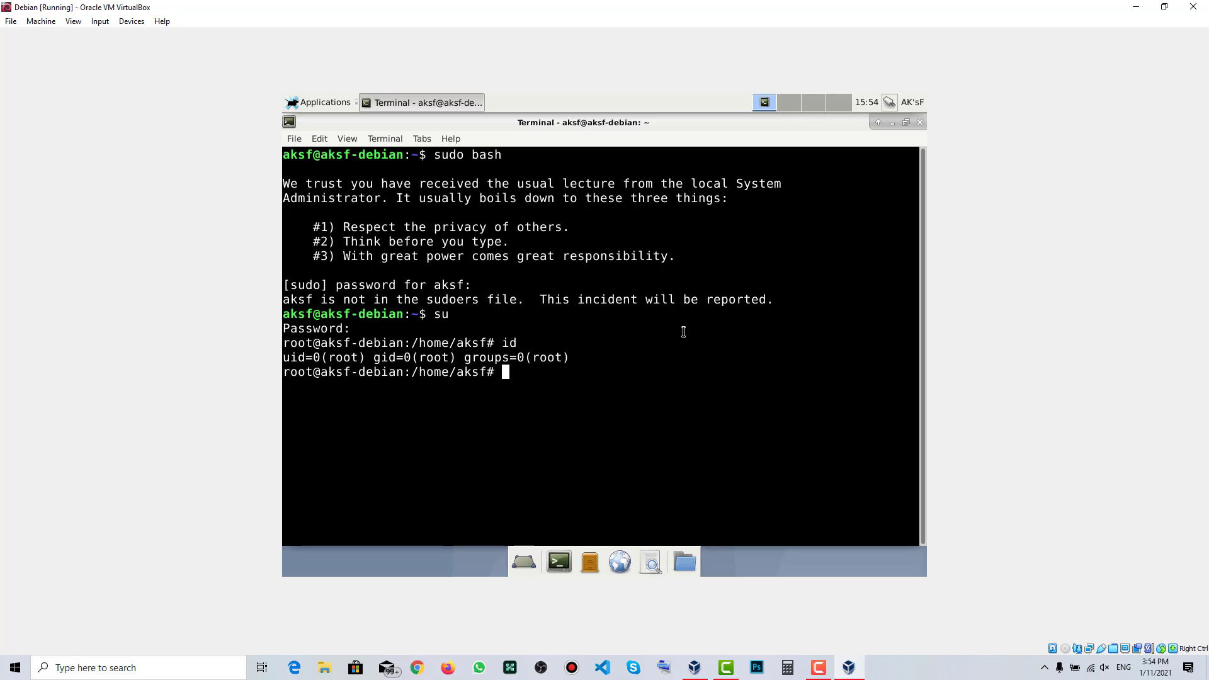
Step: Open /etc/sudoers in nano
{"action": "type", "text": "nano /etc/su"}
{"action": "key", "text": "Tab"}
{"action": "key", "text": "Tab"}
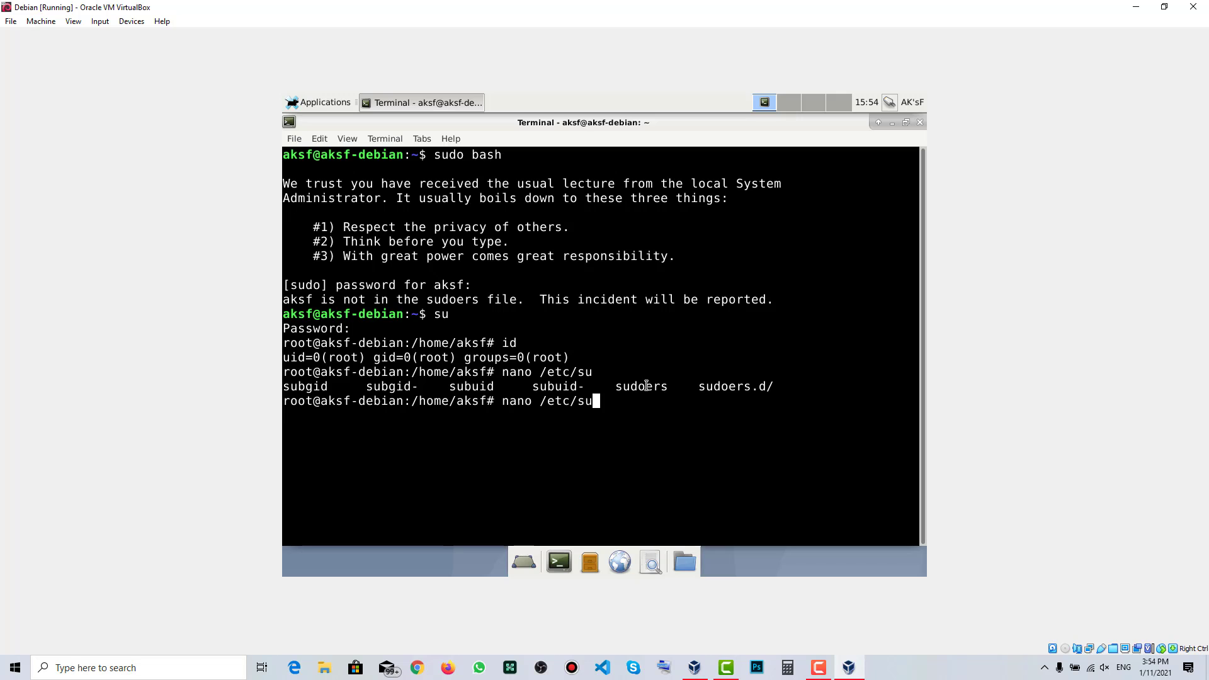
{"action": "type", "text": "doers"}
{"action": "key", "text": "Return"}
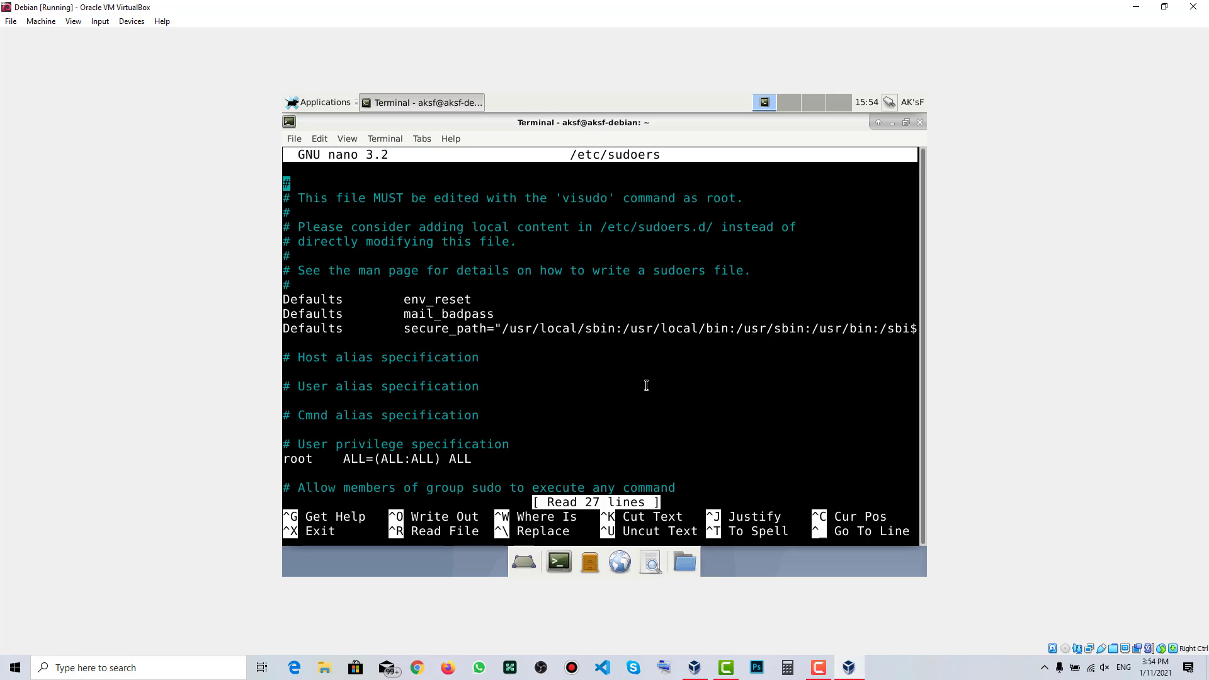
Step: Look through the default settings and privilege entries in the sudoers file
{"action": "key", "text": "Down"}
{"action": "key", "text": "Down"}
{"action": "key", "text": "Down"}
{"action": "key", "text": "Down"}
{"action": "key", "text": "Down"}
{"action": "key", "text": "Down"}
{"action": "key", "text": "Down"}
{"action": "key", "text": "Down"}
{"action": "key", "text": "Down"}
{"action": "key", "text": "Down"}
{"action": "key", "text": "Down"}
{"action": "key", "text": "Down"}
{"action": "key", "text": "Down"}
{"action": "key", "text": "Down"}
{"action": "key", "text": "Down"}
{"action": "key", "text": "Down"}
{"action": "key", "text": "Down"}
{"action": "key", "text": "Down"}
{"action": "key", "text": "Down"}
{"action": "key", "text": "Down"}
{"action": "key", "text": "Up"}
{"action": "key", "text": "Up"}
{"action": "key", "text": "Up"}
{"action": "key", "text": "Up"}
{"action": "key", "text": "Up"}
{"action": "key", "text": "Up"}
{"action": "key", "text": "Up"}
{"action": "key", "text": "Up"}
{"action": "key", "text": "Up"}
{"action": "key", "text": "Up"}
{"action": "key", "text": "Up"}
{"action": "key", "text": "Up"}
{"action": "key", "text": "Up"}
{"action": "key", "text": "Up"}
{"action": "key", "text": "Up"}
{"action": "key", "text": "Up"}
{"action": "key", "text": "Up"}
{"action": "key", "text": "Up"}
{"action": "key", "text": "Up"}
{"action": "key", "text": "Up"}
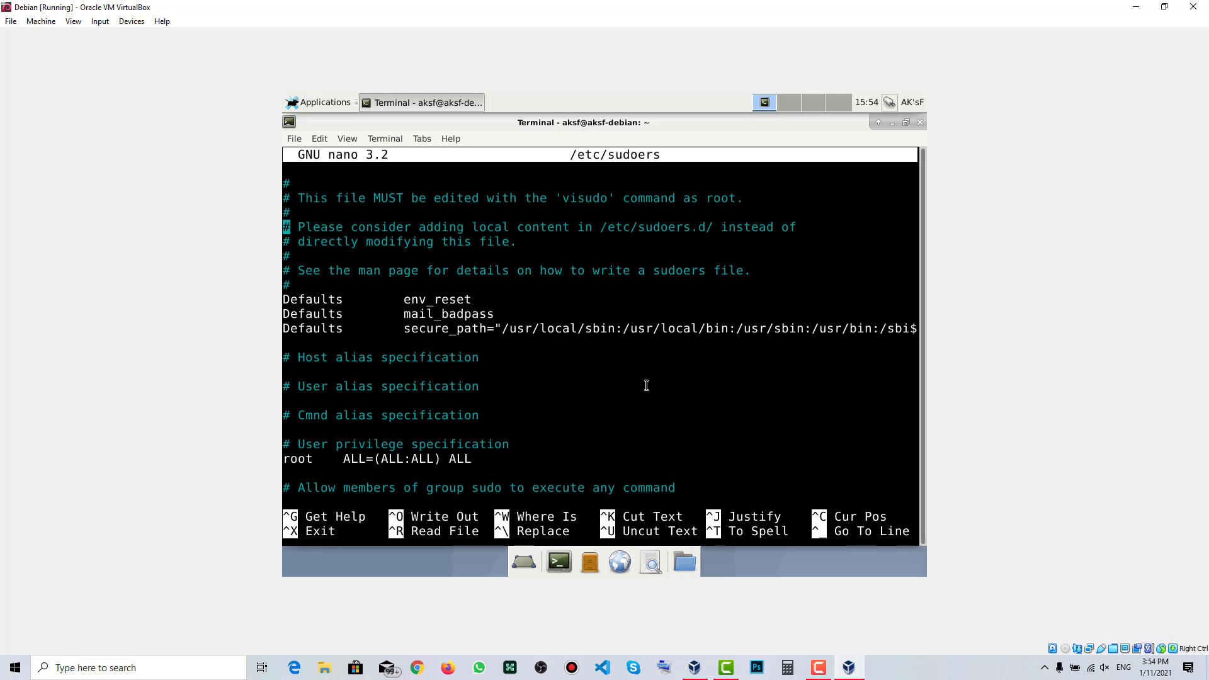
{"action": "key", "text": "Up"}
{"action": "key", "text": "Up"}
{"action": "key", "text": "Up"}
Step: Add the line "%wheel ALL=(ALL:ALL) ALL" between the root privilege entry and the sudo group comment
{"action": "key", "text": "Down"}
{"action": "key", "text": "Down"}
{"action": "key", "text": "Down"}
{"action": "key", "text": "Down"}
{"action": "key", "text": "Down"}
{"action": "key", "text": "Down"}
{"action": "key", "text": "Down"}
{"action": "key", "text": "Down"}
{"action": "key", "text": "Down"}
{"action": "key", "text": "Down"}
{"action": "key", "text": "Down"}
{"action": "key", "text": "Down"}
{"action": "key", "text": "Down"}
{"action": "key", "text": "Down"}
{"action": "key", "text": "Down"}
{"action": "key", "text": "Down"}
{"action": "key", "text": "Down"}
{"action": "key", "text": "Down"}
{"action": "key", "text": "Down"}
{"action": "key", "text": "Down"}
{"action": "key", "text": "Down"}
{"action": "key", "text": "Down"}
{"action": "key", "text": "Down"}
{"action": "key", "text": "Down"}
{"action": "key", "text": "Down"}
{"action": "key", "text": "Down"}
{"action": "key", "text": "Down"}
{"action": "key", "text": "Up"}
{"action": "key", "text": "Up"}
{"action": "key", "text": "Up"}
{"action": "key", "text": "Up"}
{"action": "key", "text": "Up"}
{"action": "key", "text": "Up"}
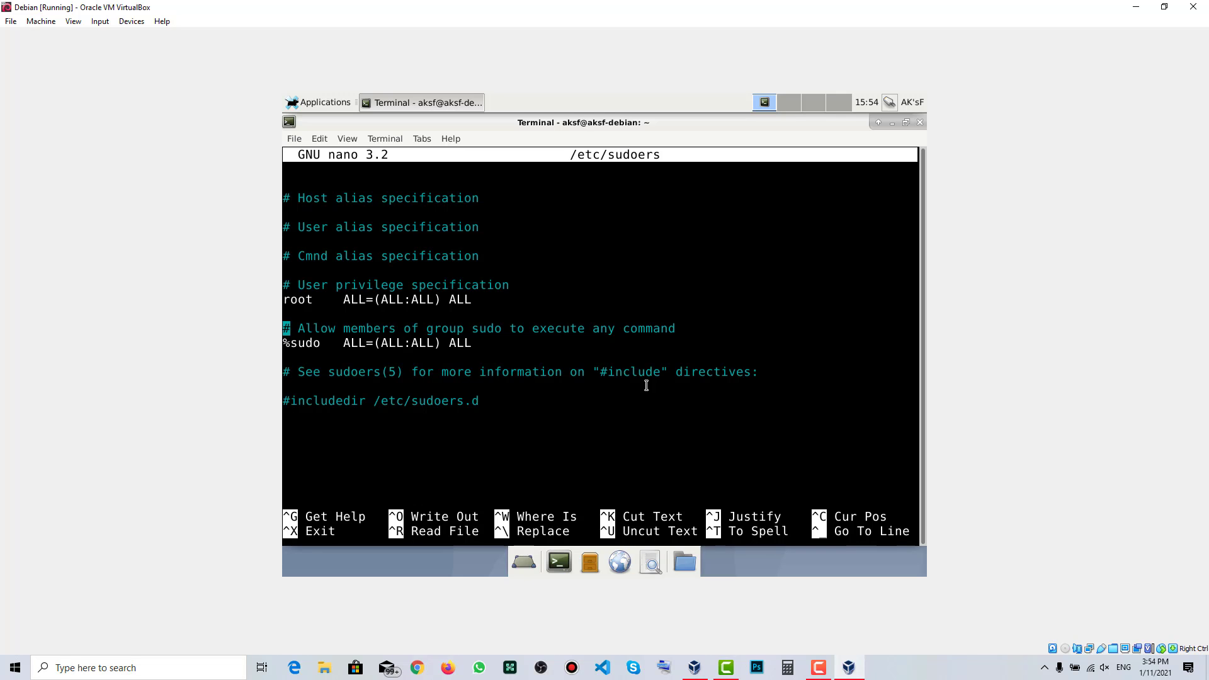
{"action": "key", "text": "Down"}
{"action": "key", "text": "Up"}
{"action": "key", "text": "Up"}
{"action": "key", "text": "Return"}
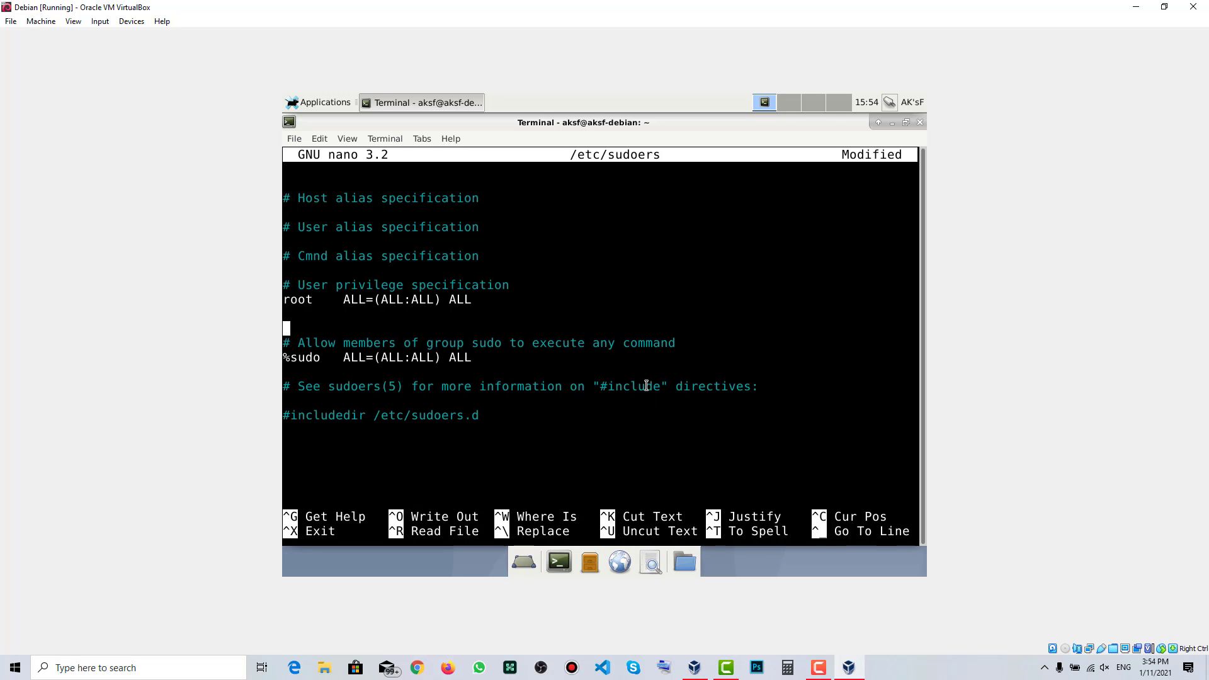
{"action": "key", "text": "Up"}
{"action": "key", "text": "Down"}
{"action": "type", "text": "%wha"}
{"action": "key", "text": "BackSpace"}
{"action": "type", "text": "eel  ALL=()"}
{"action": "key", "text": "Left"}
{"action": "type", "text": "ALL:ALL"}
{"action": "key", "text": "Up"}
{"action": "key", "text": "Down"}
{"action": "key", "text": "Down"}
{"action": "key", "text": "Right"}
{"action": "key", "text": "Up"}
{"action": "key", "text": "Right"}
{"action": "key", "text": "Right"}
{"action": "key", "text": "Right"}
{"action": "key", "text": "Right"}
{"action": "key", "text": "Right"}
{"action": "key", "text": "Right"}
{"action": "key", "text": "Right"}
{"action": "key", "text": "Right"}
{"action": "key", "text": "Right"}
{"action": "key", "text": "Right"}
{"action": "key", "text": "Right"}
{"action": "key", "text": "Right"}
{"action": "key", "text": "Right"}
{"action": "key", "text": "Right"}
{"action": "key", "text": "Right"}
{"action": "key", "text": "Right"}
{"action": "key", "text": "Right"}
{"action": "key", "text": "Right"}
{"action": "key", "text": "Right"}
{"action": "key", "text": "Right"}
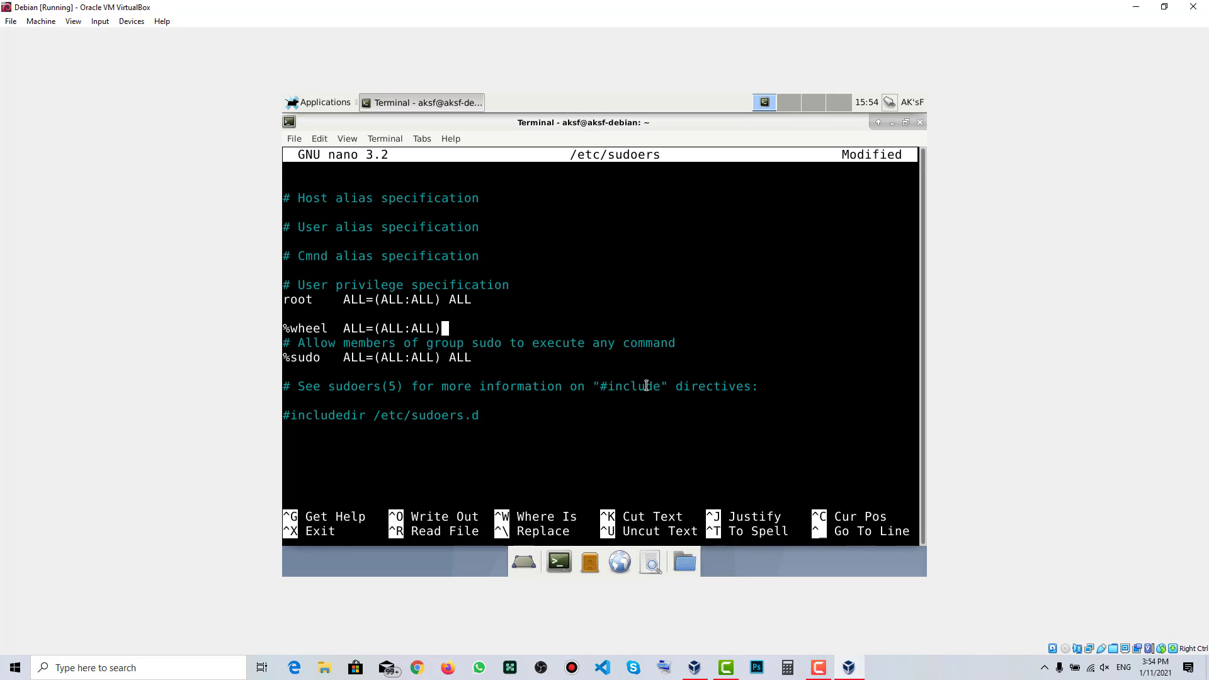
{"action": "type", "text": "ALL"}
Step: Place the %wheel entry directly below the root entry with a blank line after it, and save /etc/sudoers on exit
{"action": "key", "text": "Up"}
{"action": "key", "text": "BackSpace"}
{"action": "key", "text": "Down"}
{"action": "key", "text": "Return"}
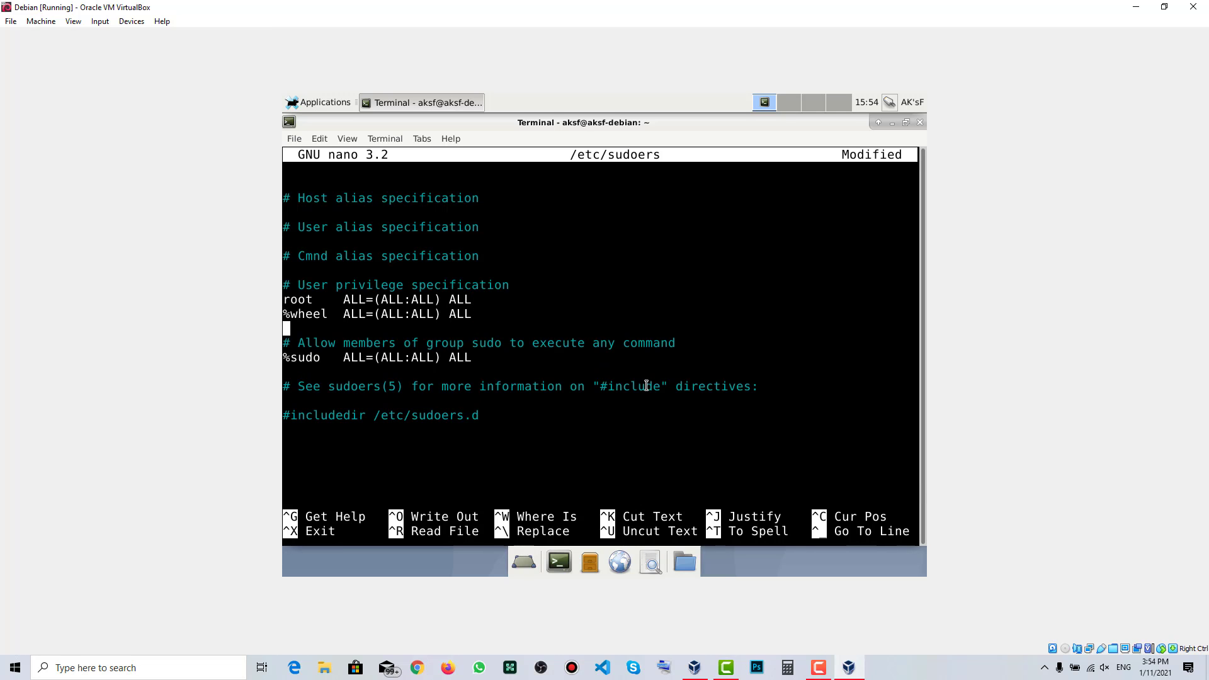
{"action": "key", "text": "ctrl+x"}
{"action": "key", "text": "y"}
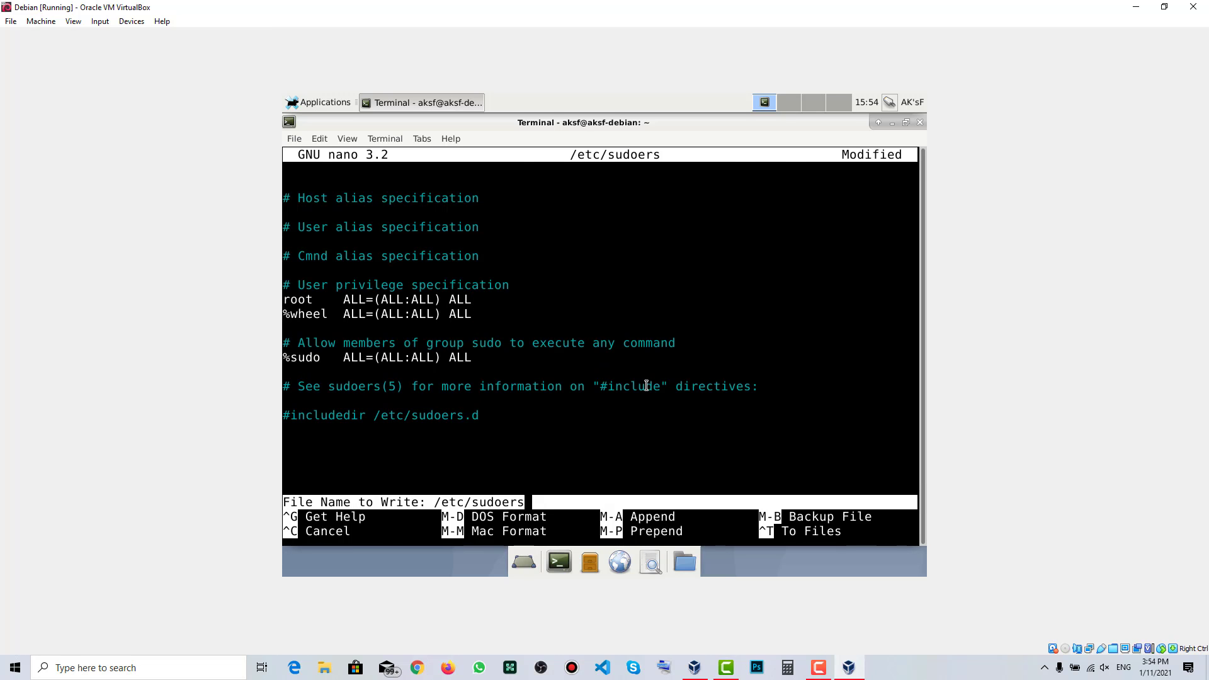
{"action": "key", "text": "Return"}
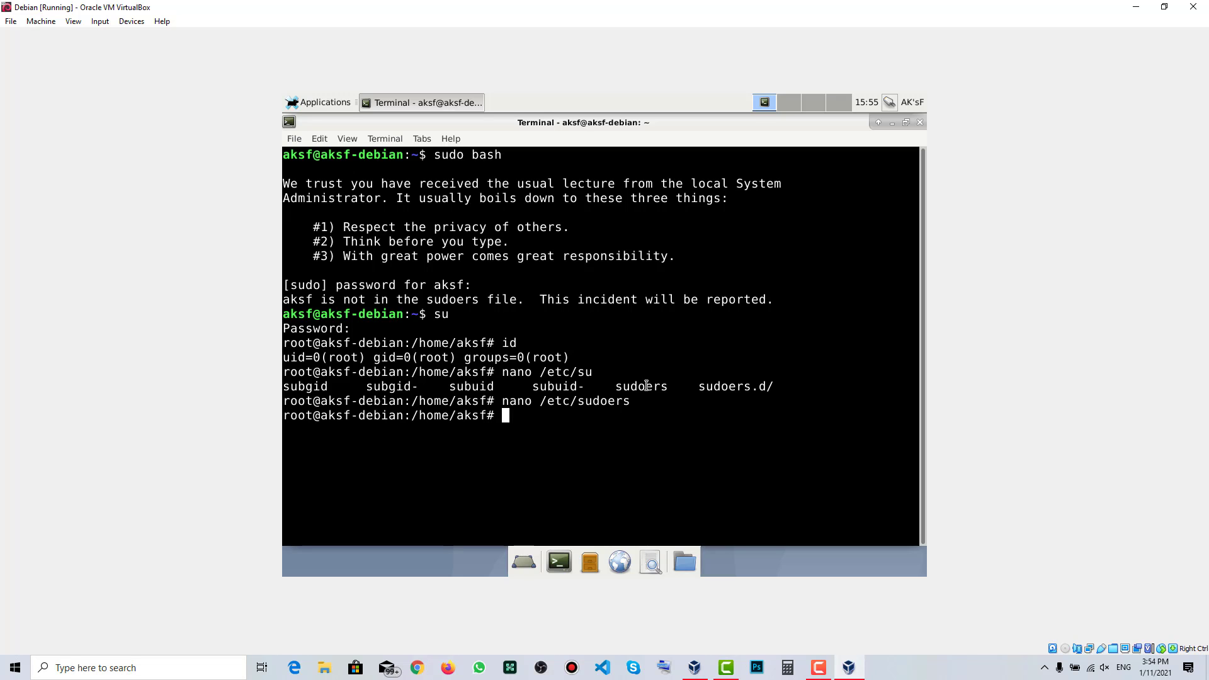
Step: Leave the root shell with "exit" and return to the regular account
{"action": "type", "text": "EXIT"}
{"action": "key", "text": "Return"}
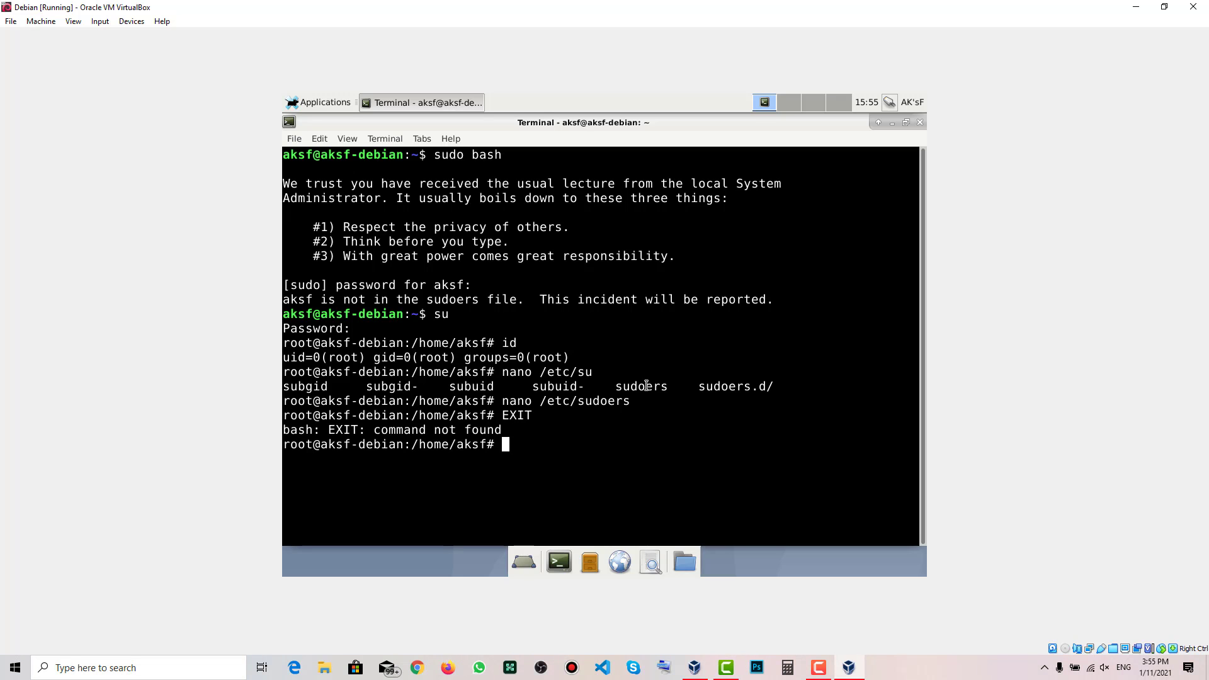
{"action": "type", "text": "exit"}
{"action": "key", "text": "Return"}
Step: Test sudo access again by rerunning "sudo bash" with the account password
{"action": "key", "text": "Up"}
{"action": "key", "text": "Up"}
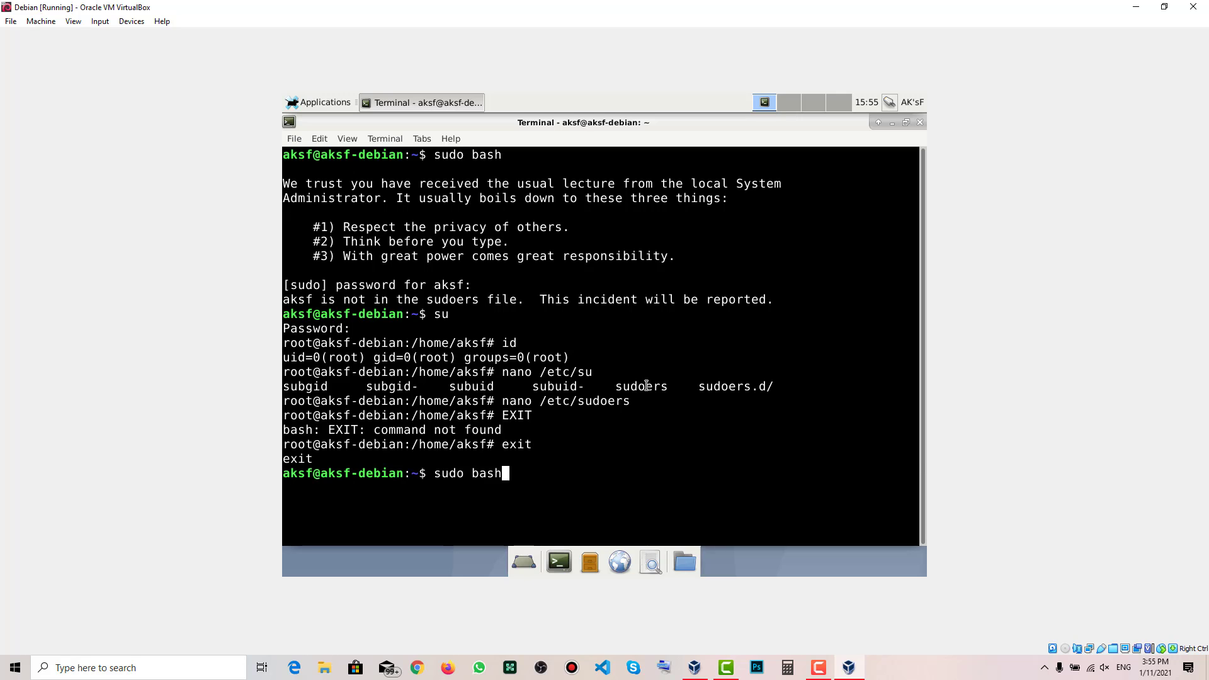
{"action": "key", "text": "Return"}
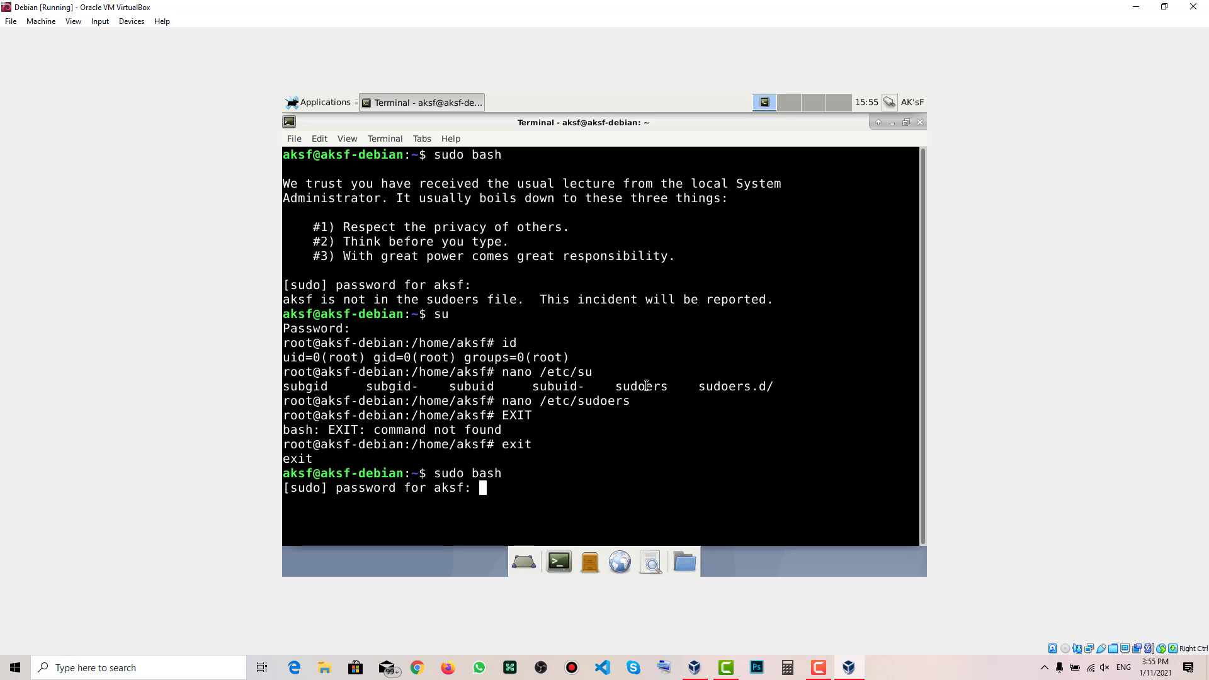
{"action": "key", "text": "Return"}
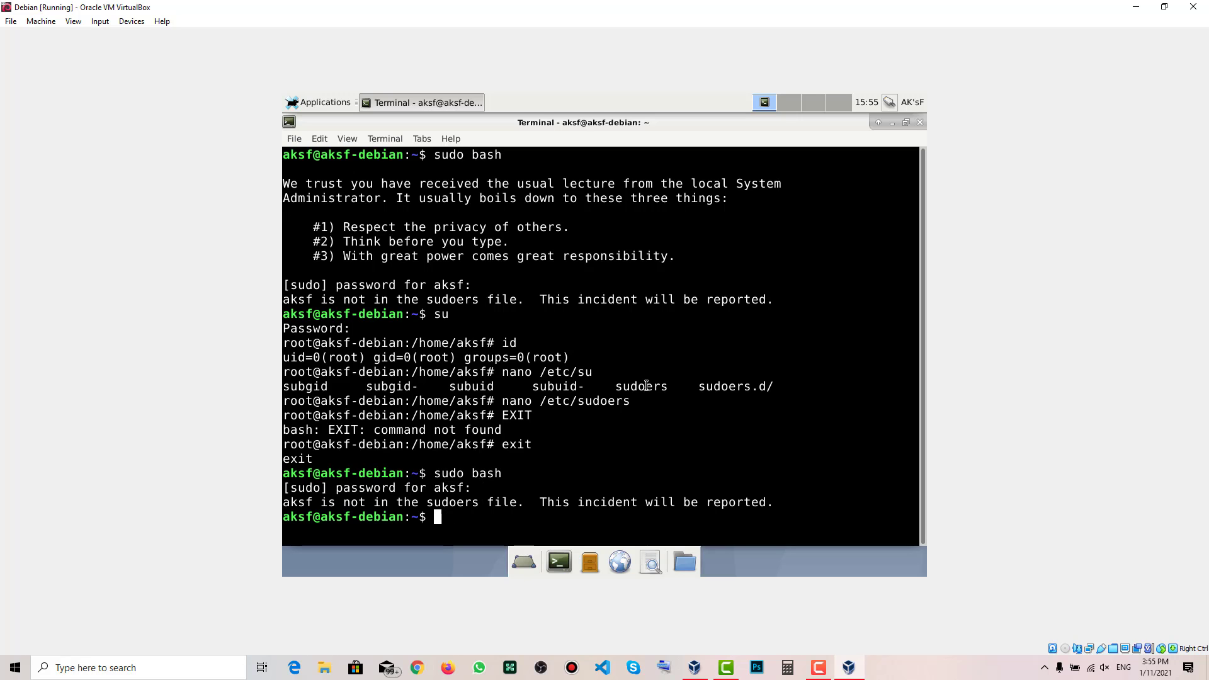
Step: Switch back to the root shell with "su" and the root password
{"action": "key", "text": "Up"}
{"action": "key", "text": "Up"}
{"action": "key", "text": "Down"}
{"action": "key", "text": "Down"}
{"action": "key", "text": "Up"}
{"action": "key", "text": "Up"}
{"action": "key", "text": "Return"}
{"action": "key", "text": "Return"}
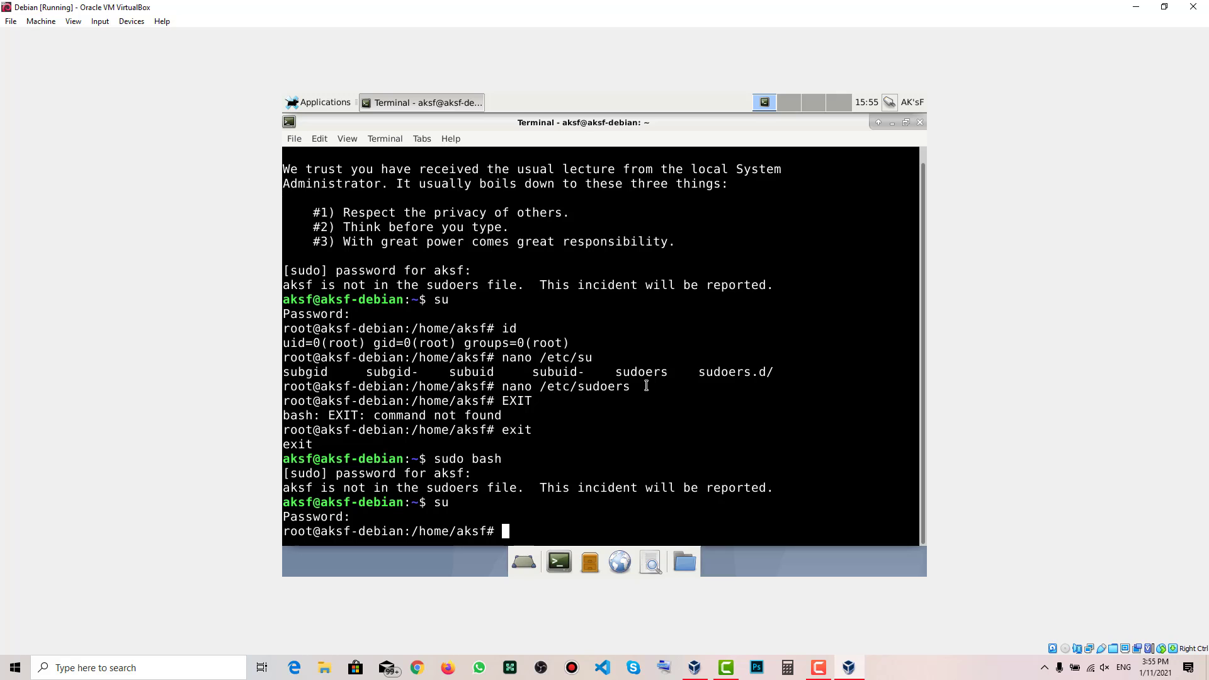
Step: Open /etc/sudoers in nano and insert an extra empty line directly below the %wheel entry
{"action": "key", "text": "Up"}
{"action": "key", "text": "Up"}
{"action": "key", "text": "Up"}
{"action": "key", "text": "Return"}
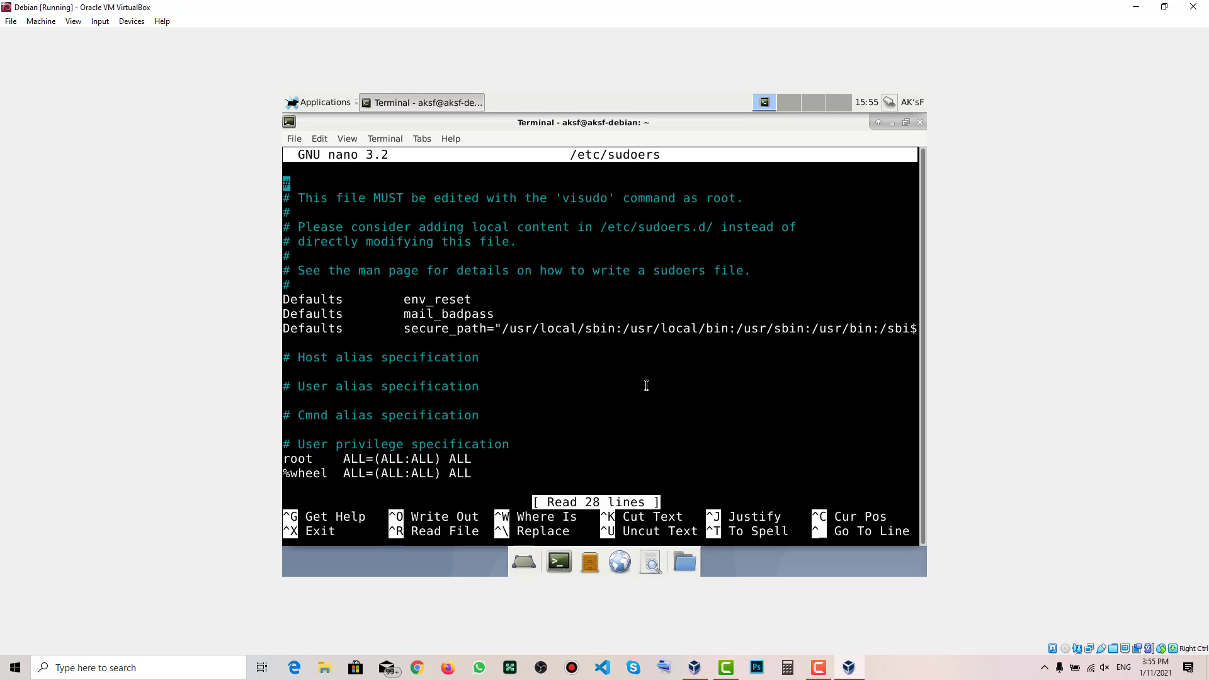
{"action": "key", "text": "Down"}
{"action": "key", "text": "Down"}
{"action": "key", "text": "Down"}
{"action": "key", "text": "Down"}
{"action": "key", "text": "Down"}
{"action": "key", "text": "Down"}
{"action": "key", "text": "Down"}
{"action": "key", "text": "Down"}
{"action": "key", "text": "Down"}
{"action": "key", "text": "Down"}
{"action": "key", "text": "Down"}
{"action": "key", "text": "Down"}
{"action": "key", "text": "Down"}
{"action": "key", "text": "Down"}
{"action": "key", "text": "Down"}
{"action": "key", "text": "Down"}
{"action": "key", "text": "Down"}
{"action": "key", "text": "Down"}
{"action": "key", "text": "Down"}
{"action": "key", "text": "Down"}
{"action": "key", "text": "Up"}
{"action": "key", "text": "Up"}
{"action": "key", "text": "Up"}
{"action": "key", "text": "Up"}
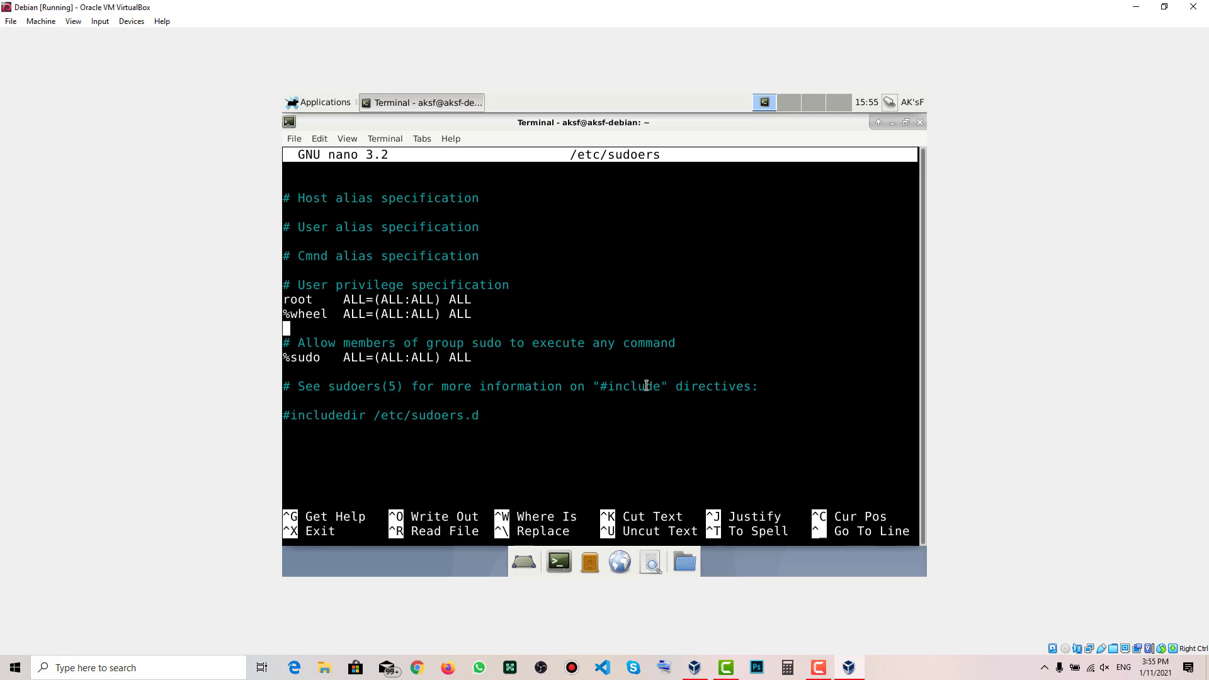
{"action": "key", "text": "Return"}
{"action": "key", "text": "Up"}
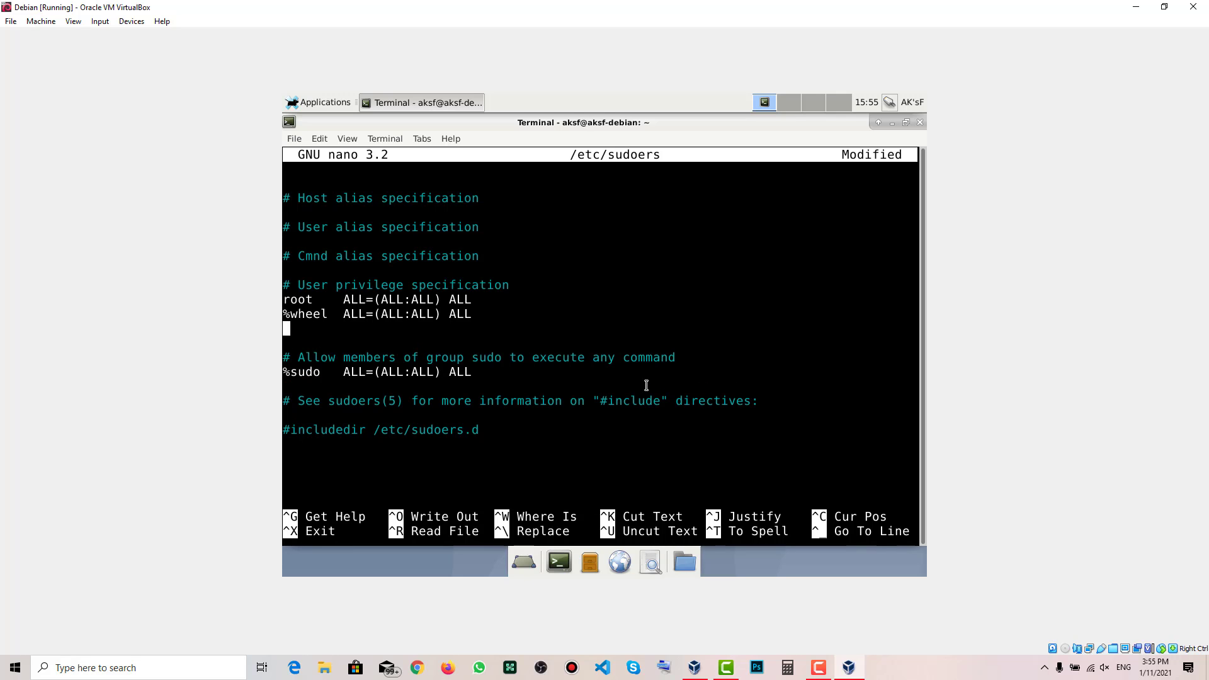
Step: Add a sudoers entry for the regular user with "ALL=(ALL:ALL) ALL" below the %wheel line, and save the file on exit
{"action": "type", "text": "aks"}
{"action": "type", "text": "d"}
{"action": "key", "text": "BackSpace"}
{"action": "type", "text": "f"}
{"action": "key", "text": "Tab"}
{"action": "type", "text": "a"}
{"action": "key", "text": "BackSpace"}
{"action": "type", "text": "AK"}
{"action": "key", "text": "BackSpace"}
{"action": "type", "text": "LL-"}
{"action": "key", "text": "BackSpace"}
{"action": "type", "text": "=(AL)"}
{"action": "key", "text": "Left"}
{"action": "type", "text": "ALL:ALL"}
{"action": "key", "text": "Right"}
{"action": "type", "text": "ALL"}
{"action": "key", "text": "ctrl+x"}
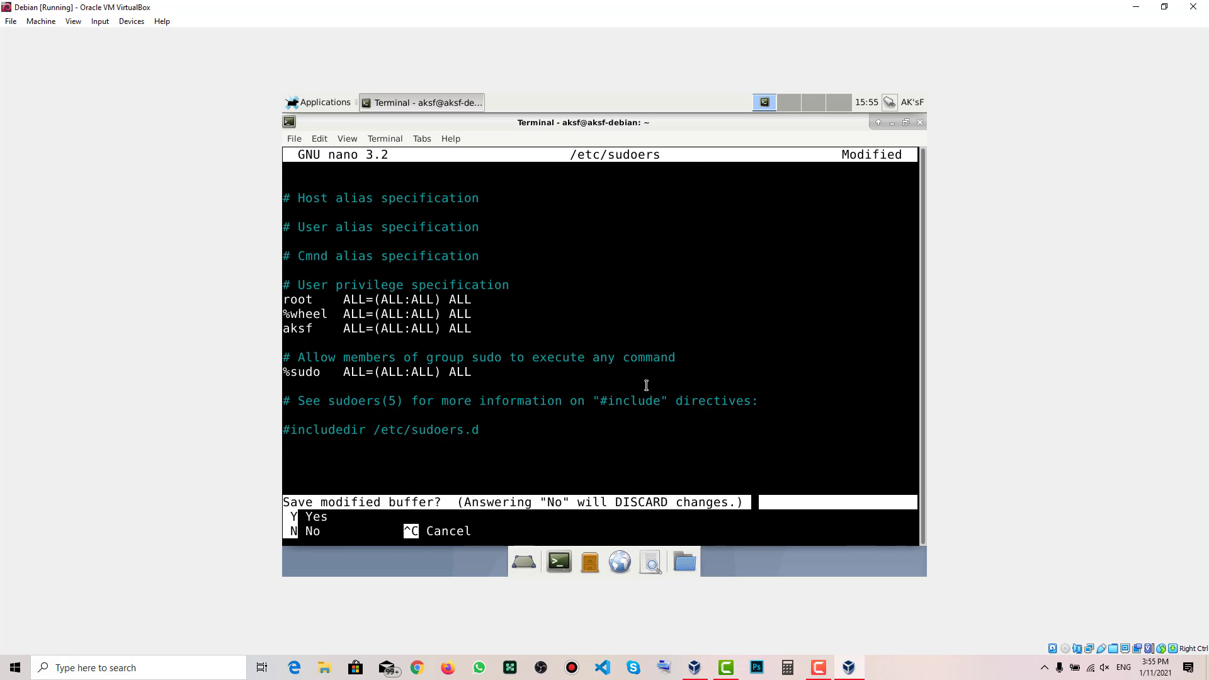
{"action": "key", "text": "y"}
{"action": "key", "text": "Return"}
Step: Reopen /etc/sudoers in nano to check the saved user entry, and close it without editing
{"action": "key", "text": "Up"}
{"action": "key", "text": "Down"}
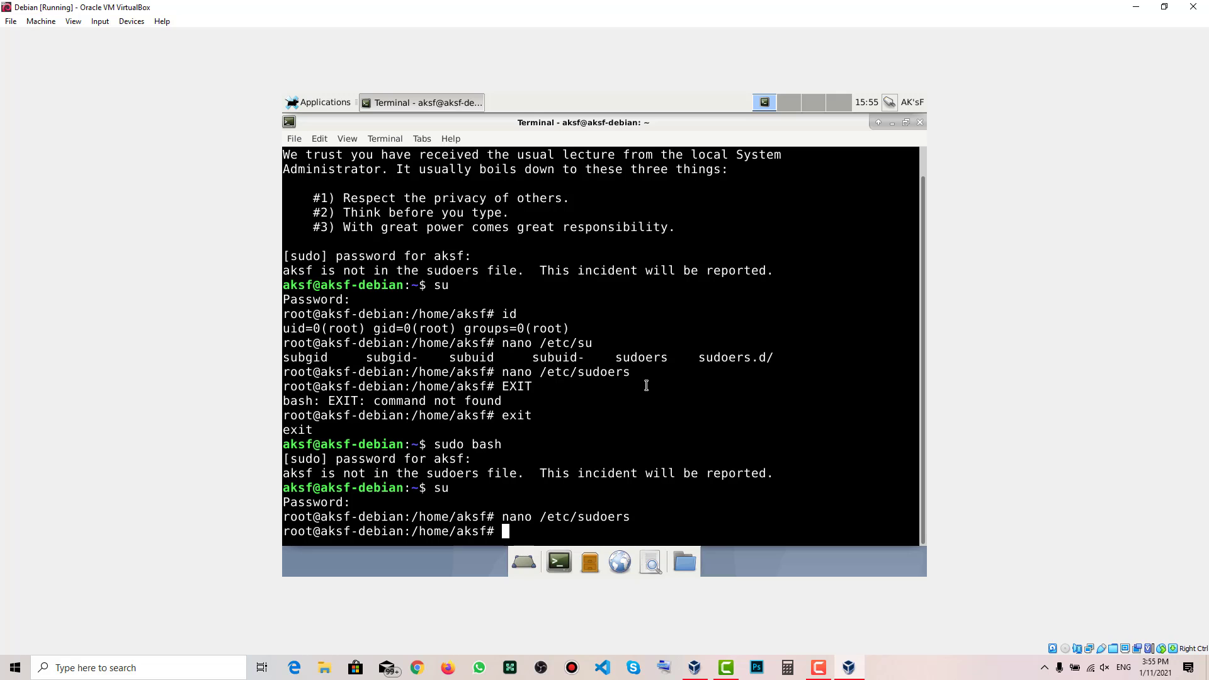
{"action": "key", "text": "Up"}
{"action": "key", "text": "Return"}
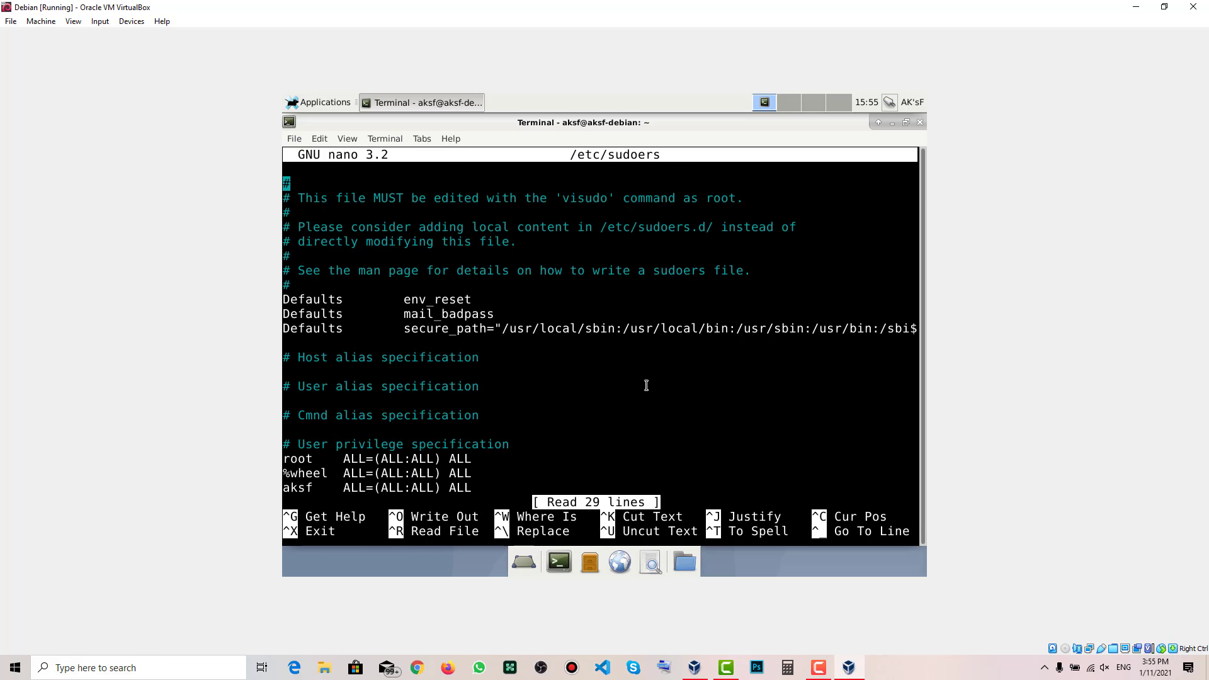
{"action": "key", "text": "ctrl+x"}
Step: Leave the root shell with "exit"
{"action": "key", "text": "Up"}
{"action": "key", "text": "Up"}
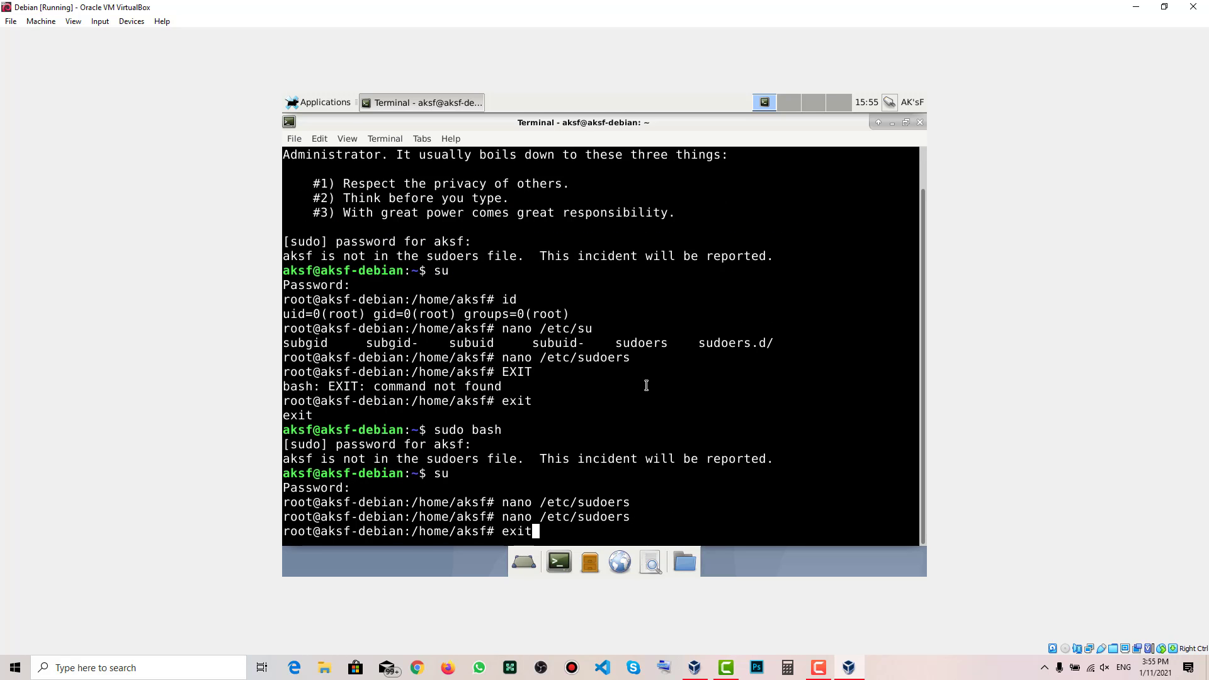
{"action": "key", "text": "Return"}
Step: Start a root shell with "sudo bash" and the account password, and check the identity with "id"
{"action": "key", "text": "Up"}
{"action": "key", "text": "Up"}
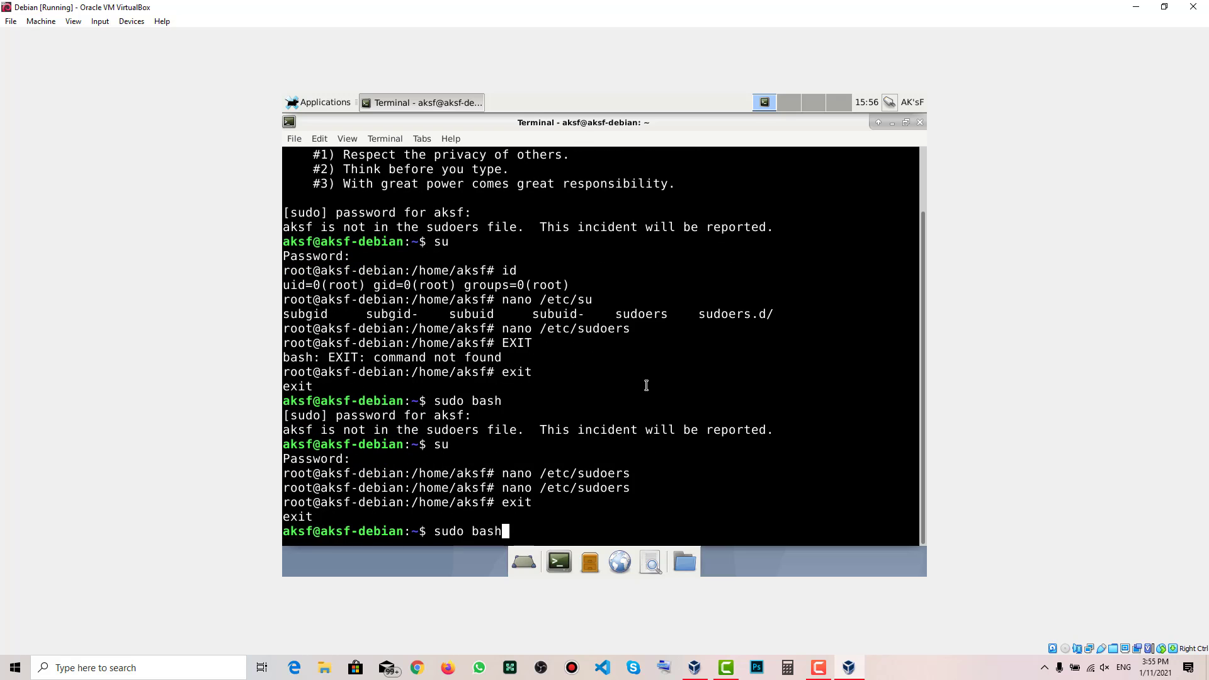
{"action": "key", "text": "Return"}
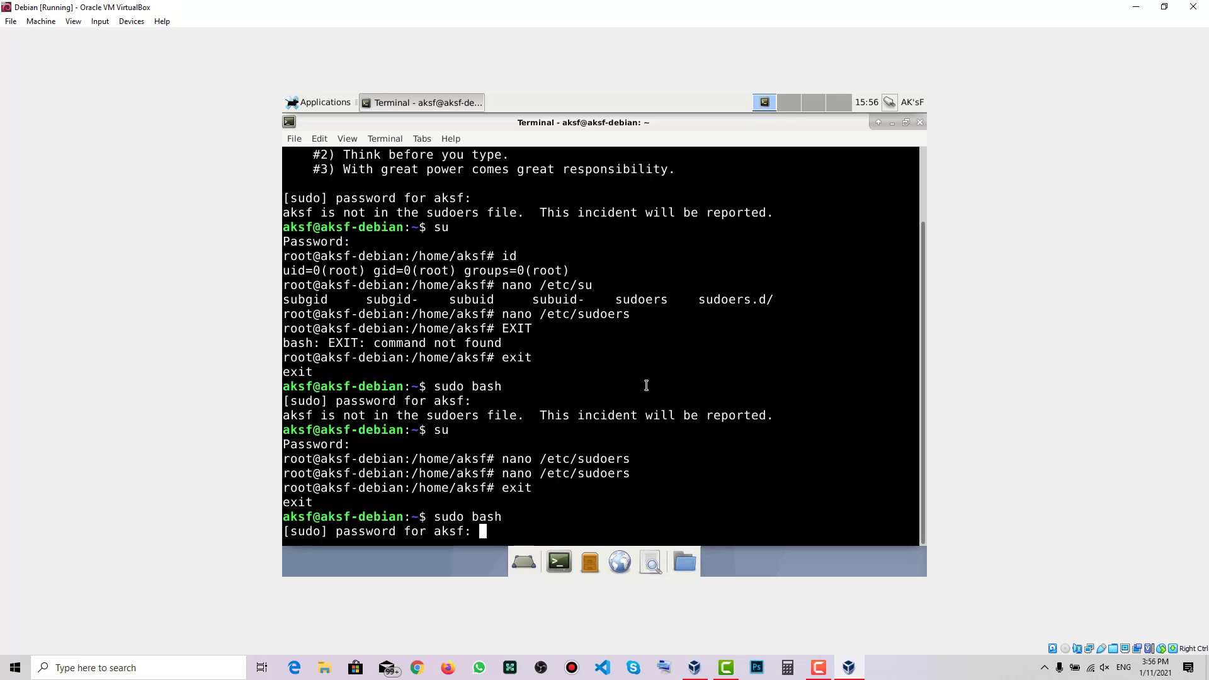
{"action": "key", "text": "Return"}
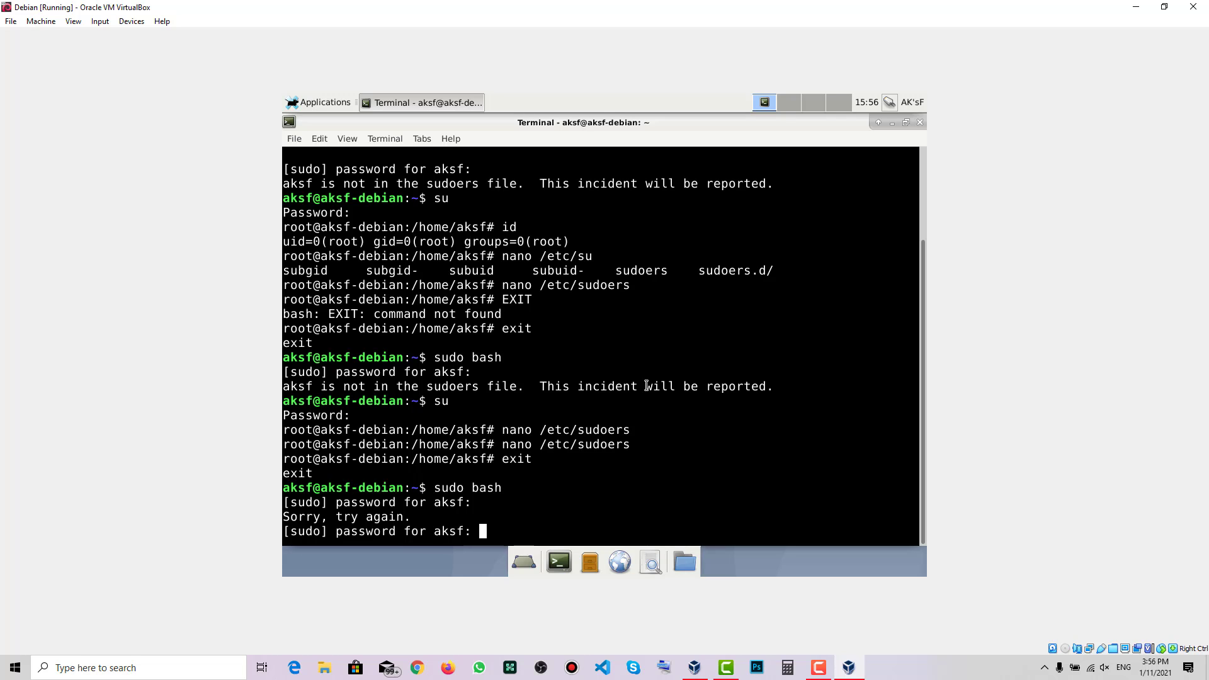
{"action": "key", "text": "Return"}
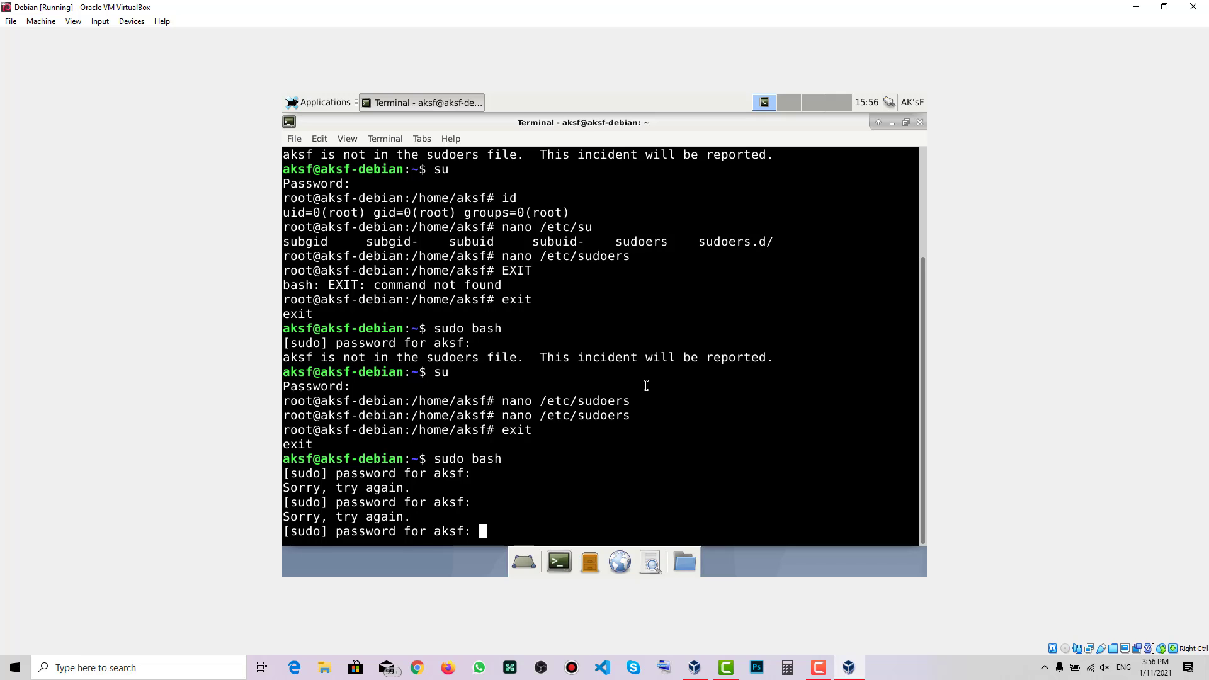
{"action": "key", "text": "Return"}
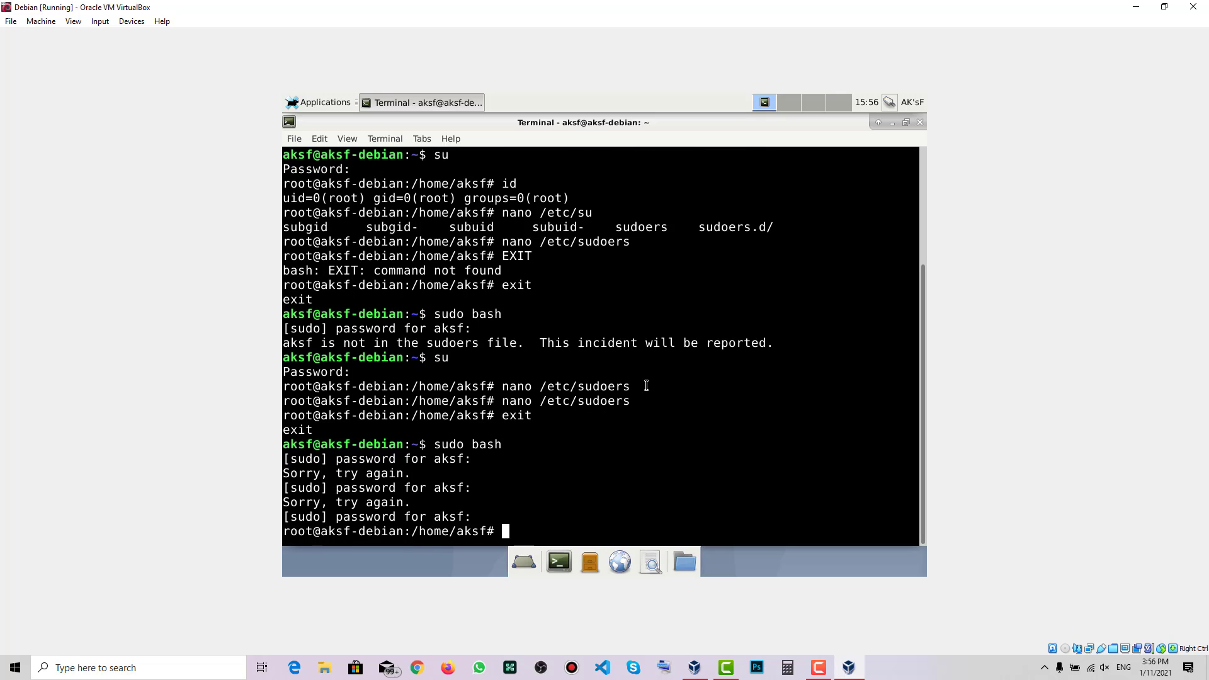
{"action": "type", "text": "id"}
{"action": "key", "text": "Return"}
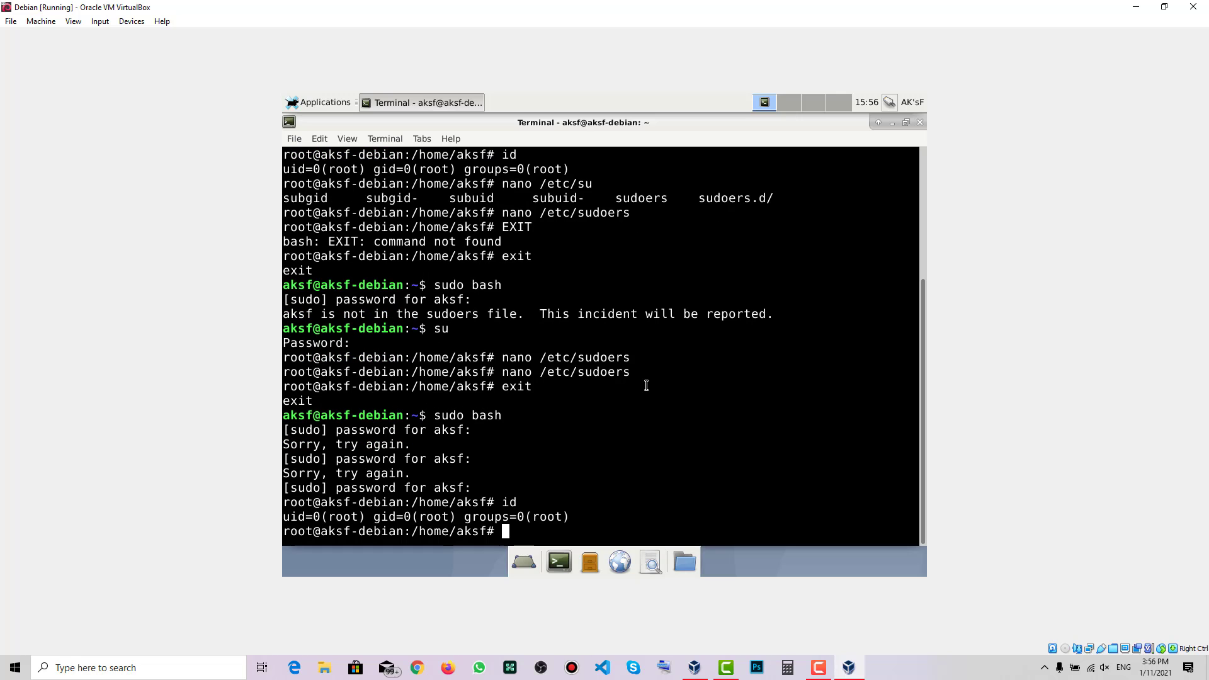
Step: Try to install the neofetch and screenfetch packages with "apt install neofetch screenfetch"
{"action": "type", "text": "apt install neofetch sc"}
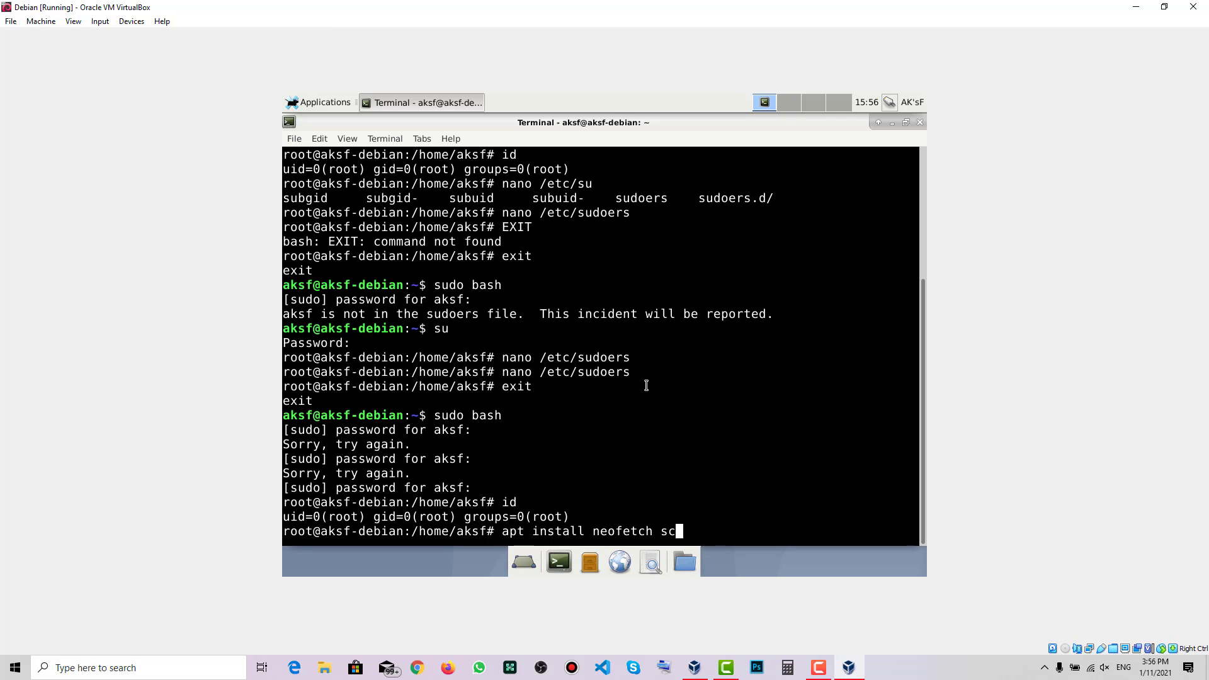
{"action": "type", "text": "reen"}
{"action": "type", "text": "fetch"}
{"action": "key", "text": "Return"}
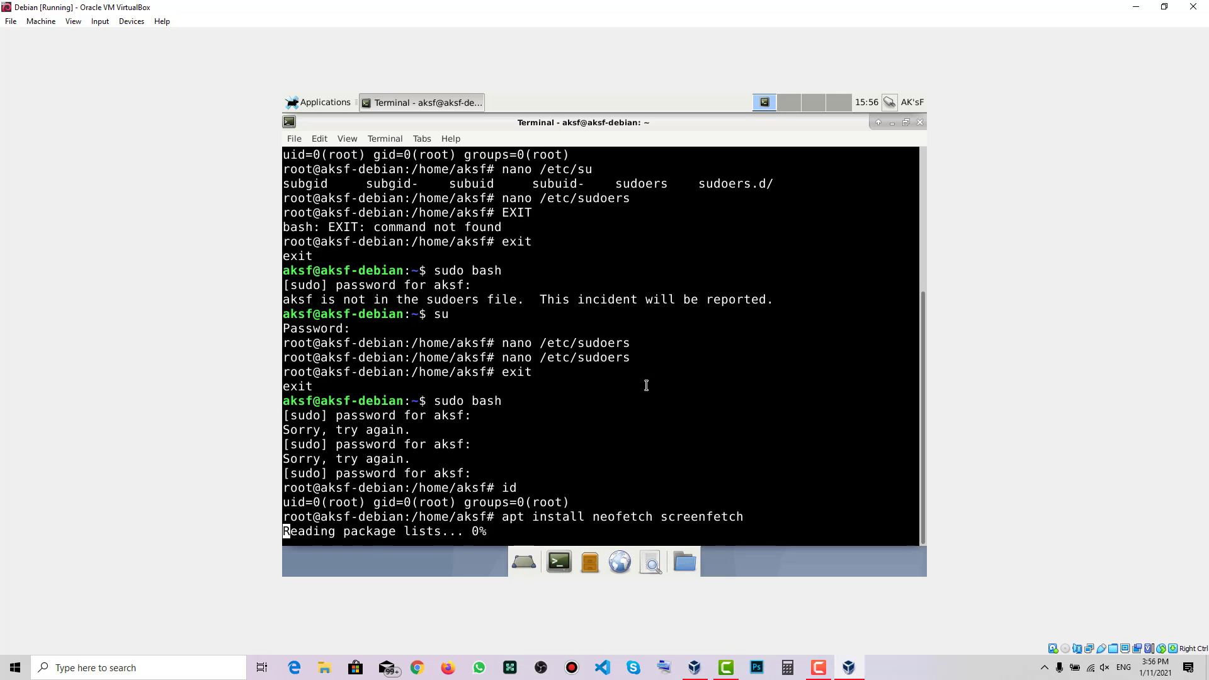
{"action": "key", "text": "Up"}
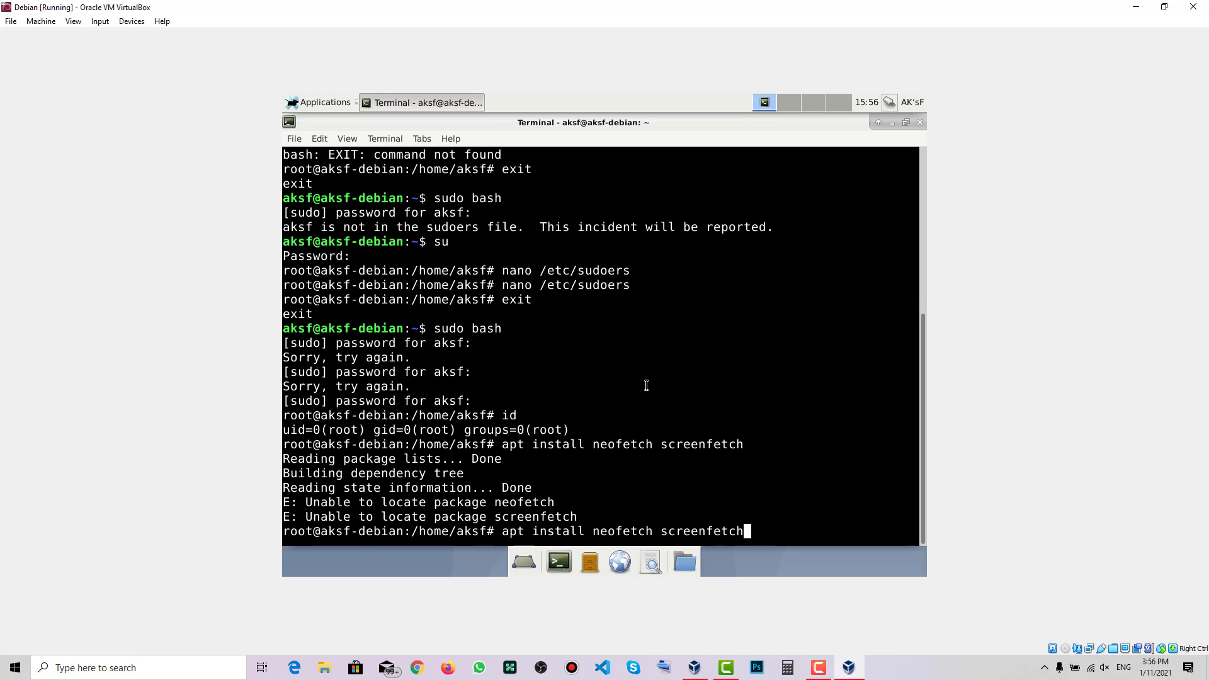
{"action": "key", "text": "Down"}
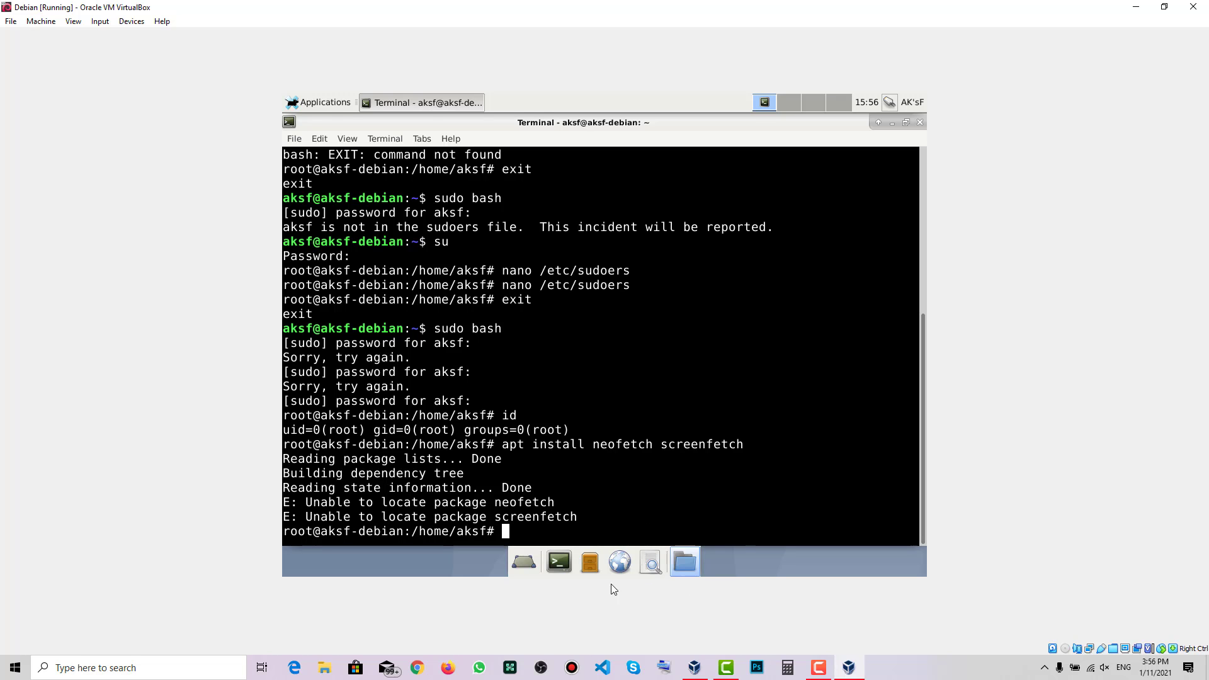
Step: Refresh the package lists with "apt update"
{"action": "left_click", "coordinate": [339, 99]}
{"action": "left_click", "coordinate": [525, 386]}
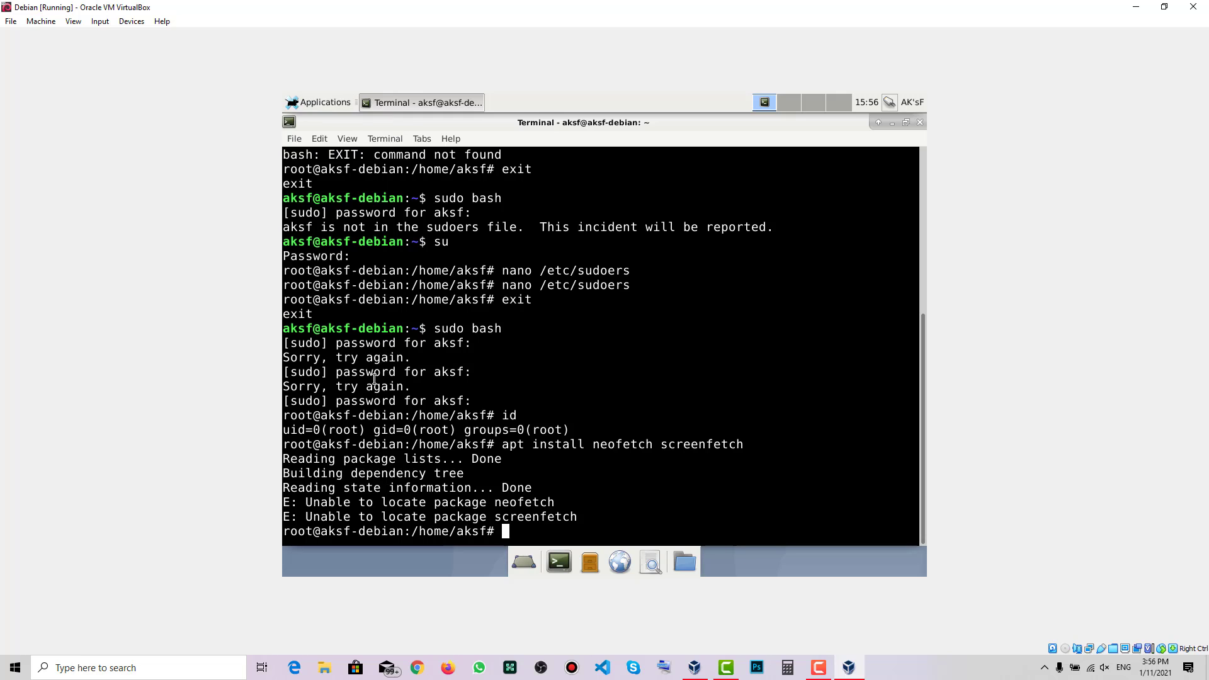
{"action": "type", "text": "apt update"}
{"action": "key", "text": "Return"}
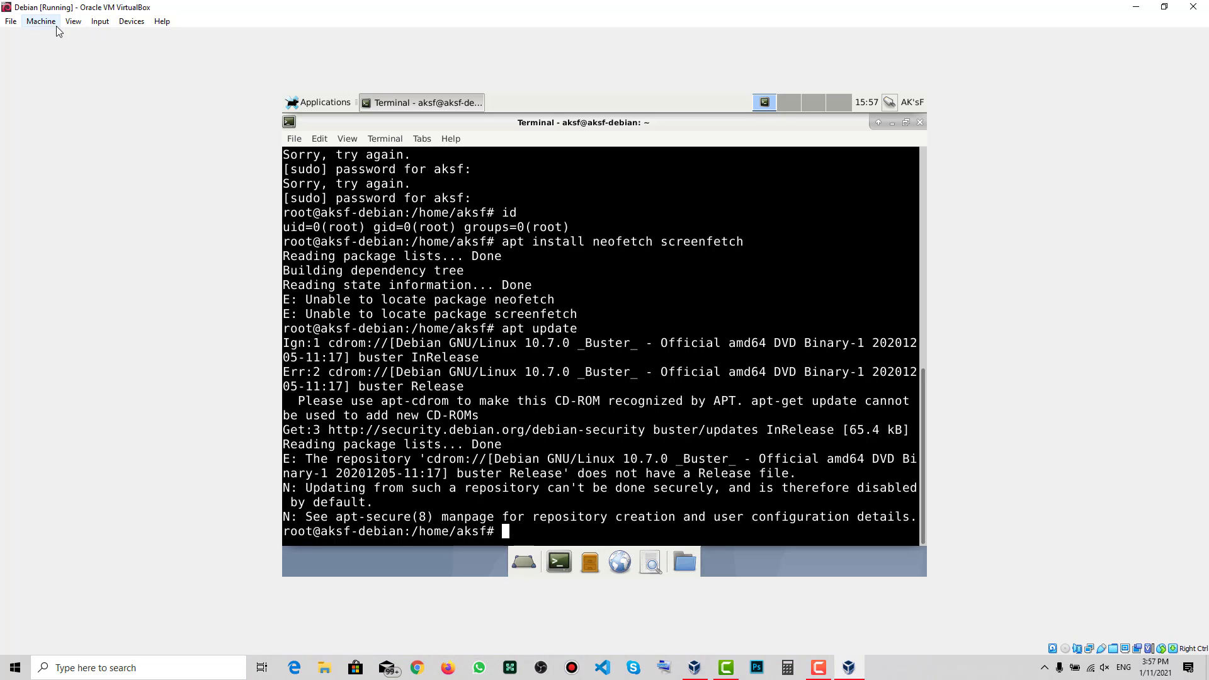
Step: Insert debian-10.7.0-amd64-DVD-1.iso into the virtual machine's optical drive and check that it is selected
{"action": "left_click", "coordinate": [100, 21]}
{"action": "left_click", "coordinate": [73, 21]}
{"action": "left_click", "coordinate": [131, 21]}
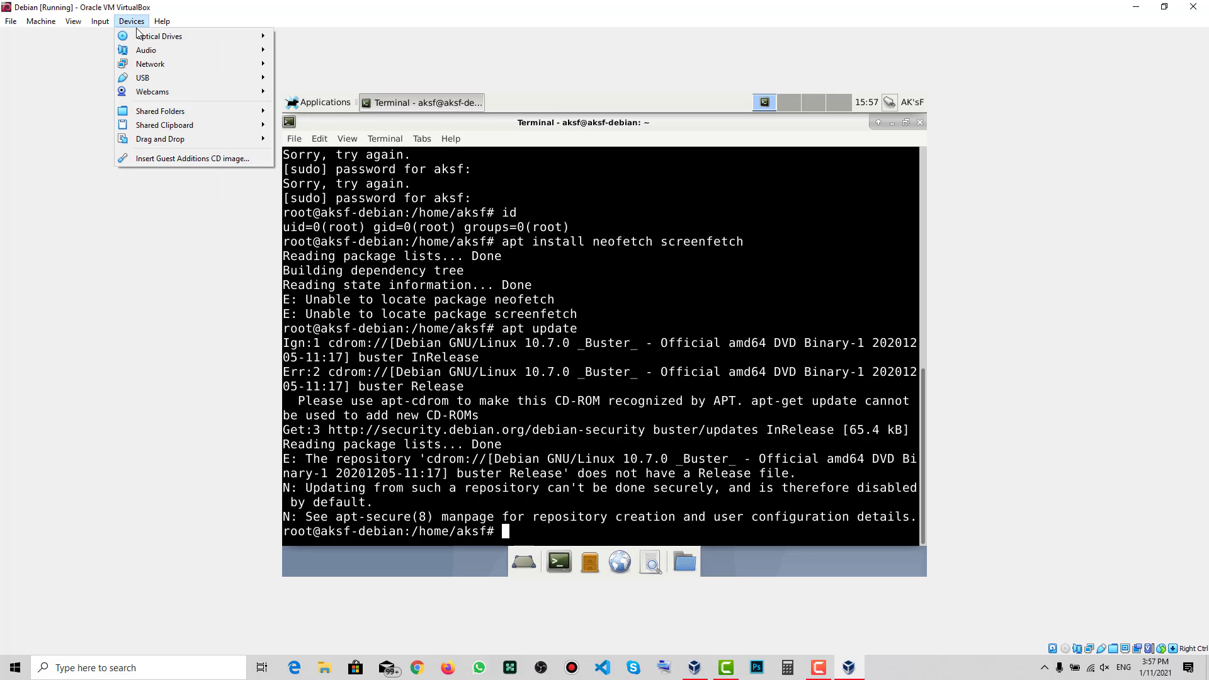
{"action": "mouse_move", "coordinate": [142, 38]}
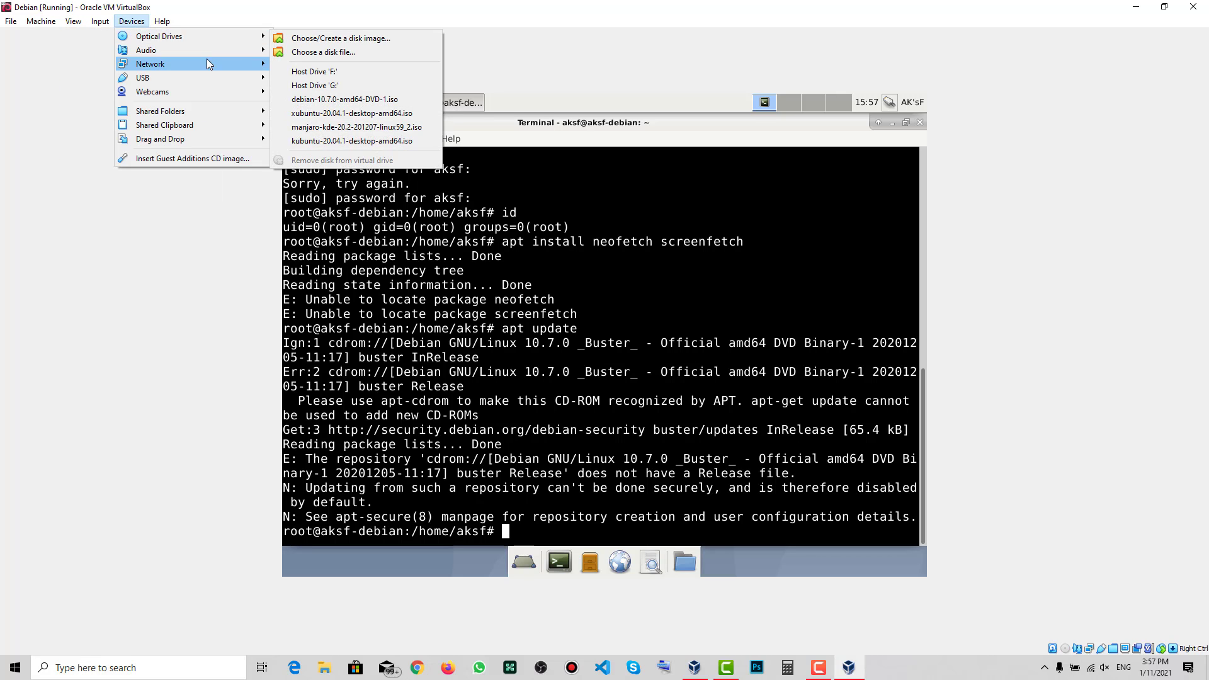
{"action": "left_click", "coordinate": [336, 100]}
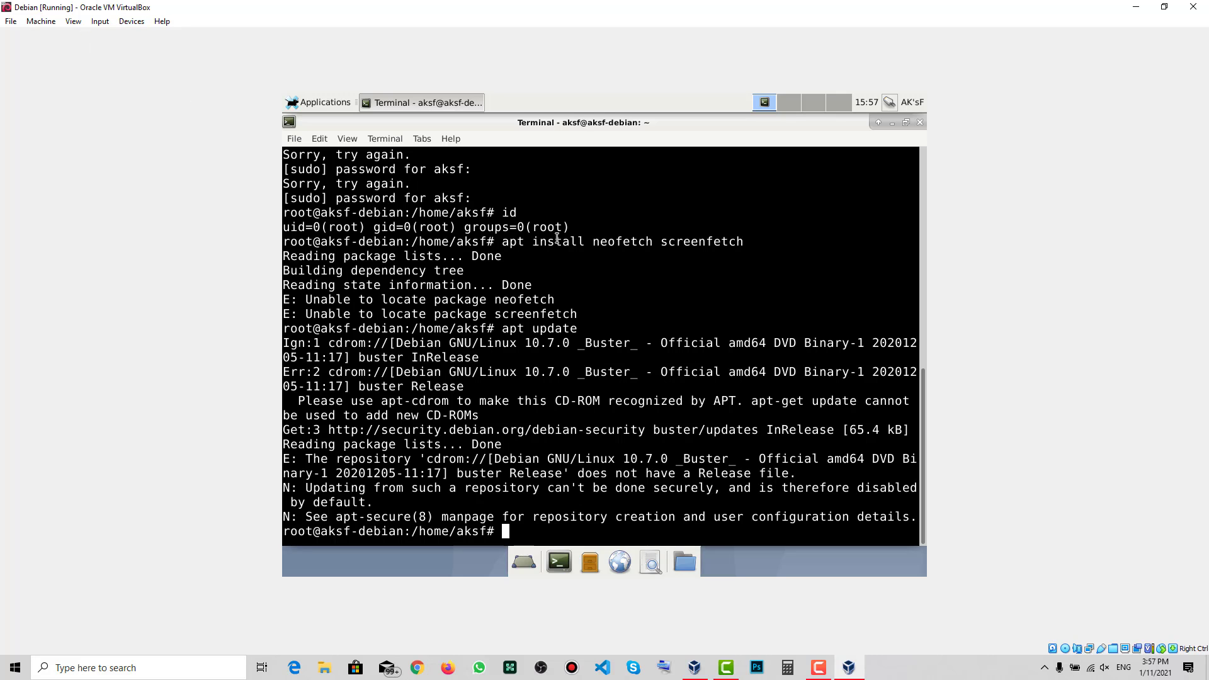
{"action": "left_click", "coordinate": [131, 21]}
{"action": "mouse_move", "coordinate": [160, 38]}
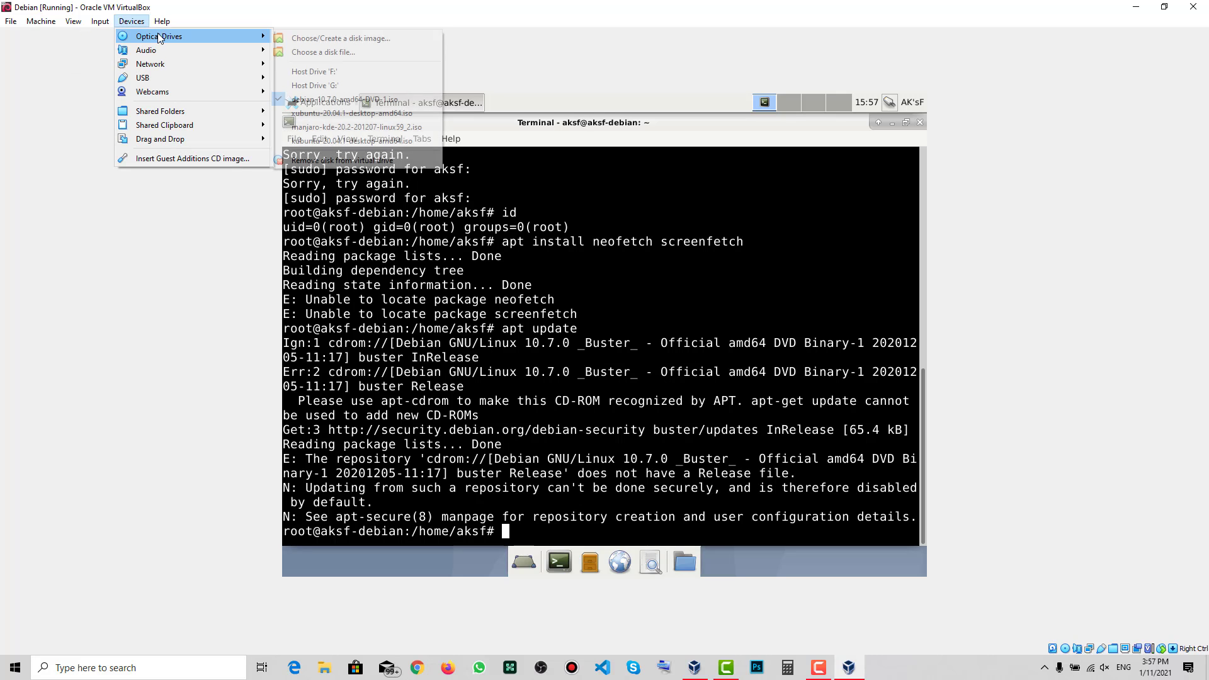
{"action": "left_click", "coordinate": [501, 362]}
Step: Rerun "apt update" repeatedly with the Debian DVD image attached
{"action": "key", "text": "Up"}
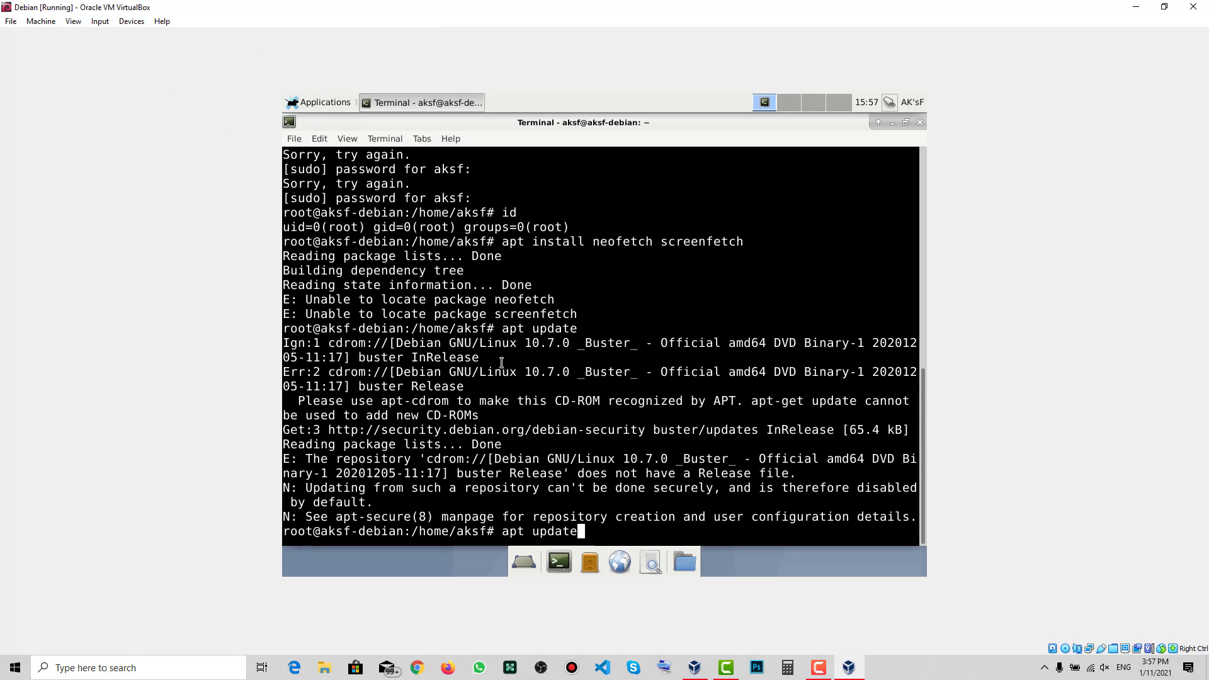
{"action": "key", "text": "Return"}
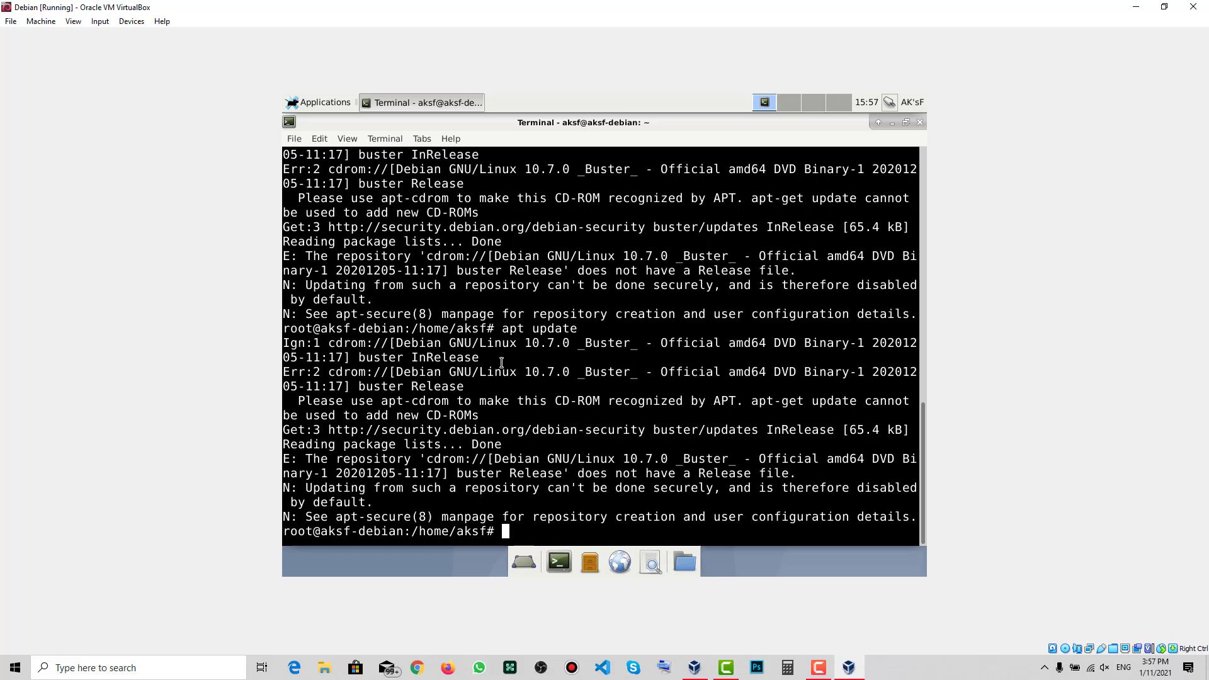
{"action": "key", "text": "Up"}
{"action": "key", "text": "Return"}
{"action": "key", "text": "Up"}
{"action": "key", "text": "Return"}
{"action": "key", "text": "Up"}
{"action": "key", "text": "Up"}
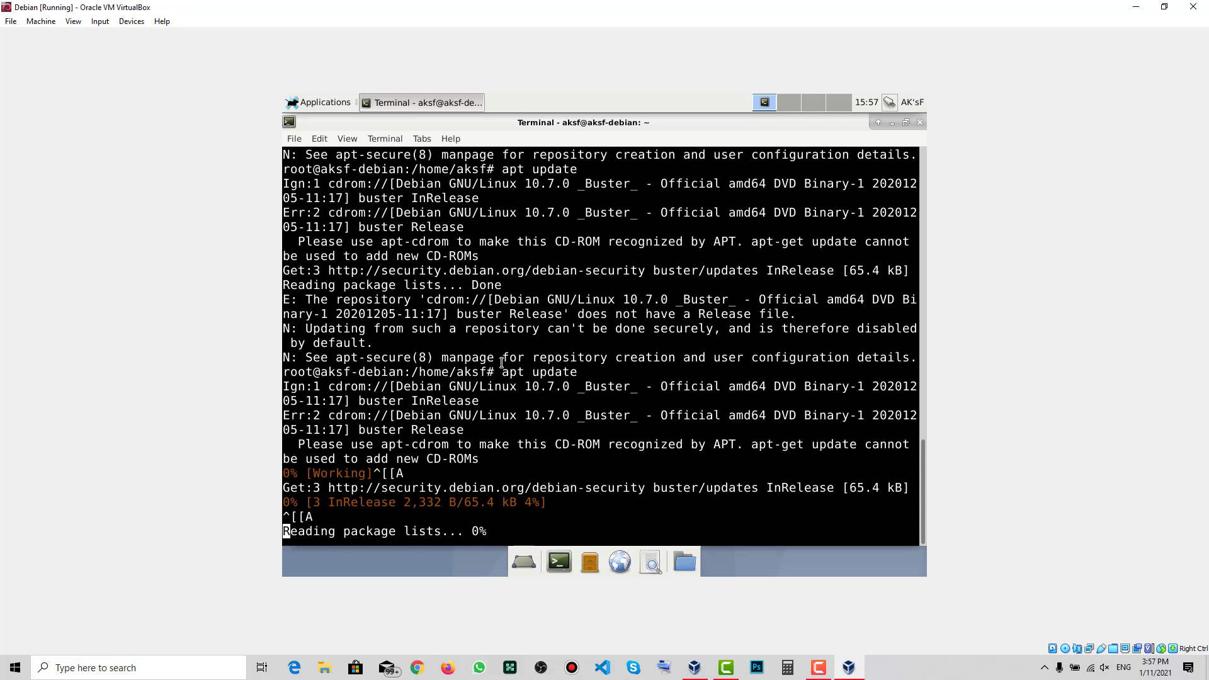
{"action": "key", "text": "Return"}
{"action": "key", "text": "Up"}
{"action": "key", "text": "Return"}
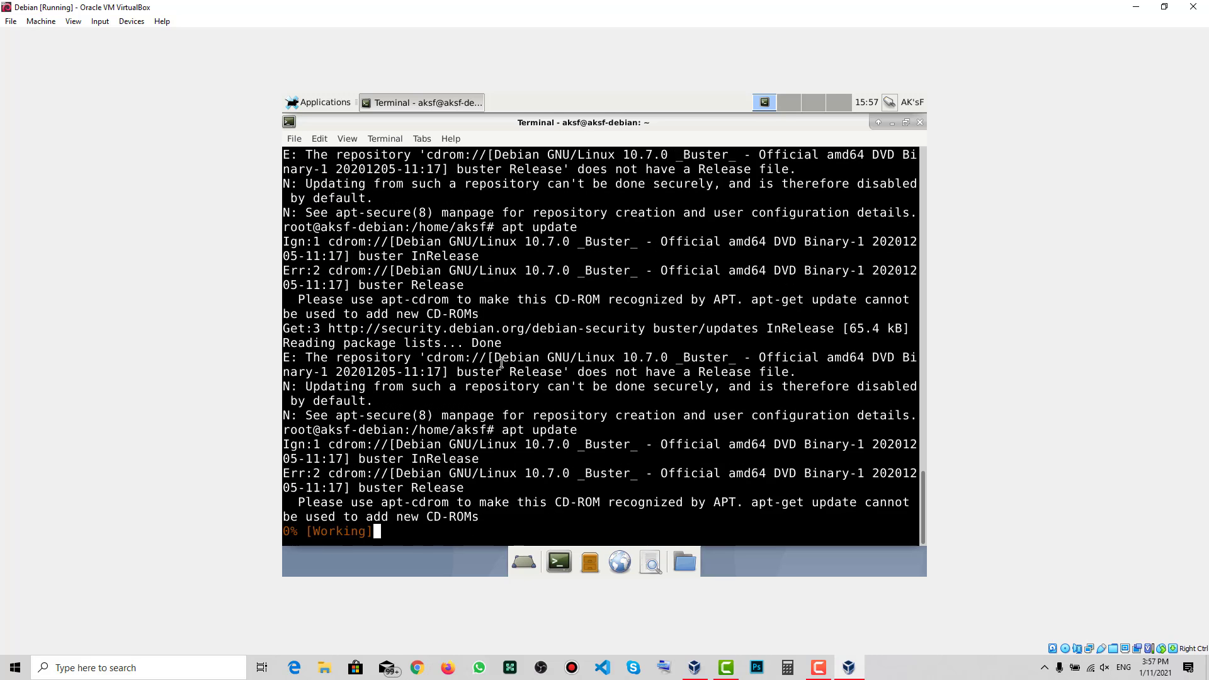
{"action": "key", "text": "Up"}
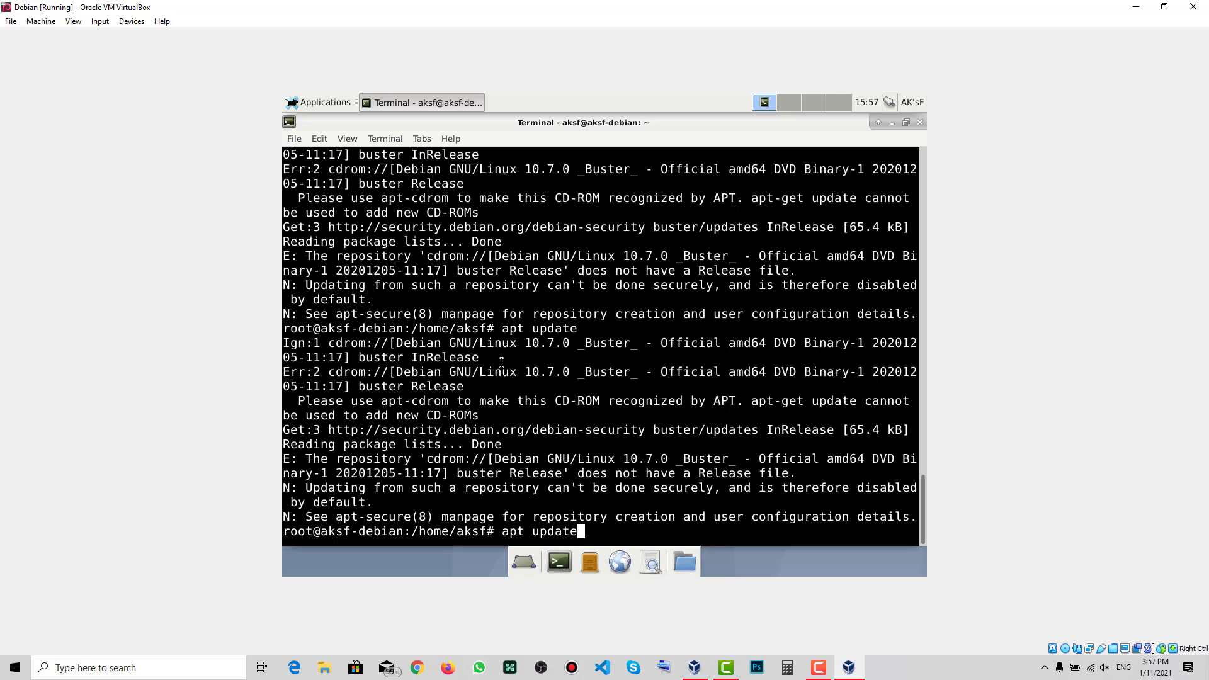
{"action": "key", "text": "Return"}
Step: Examine the contents of the inserted Debian 10.7 disc in the file manager, and close its window
{"action": "left_click", "coordinate": [678, 563]}
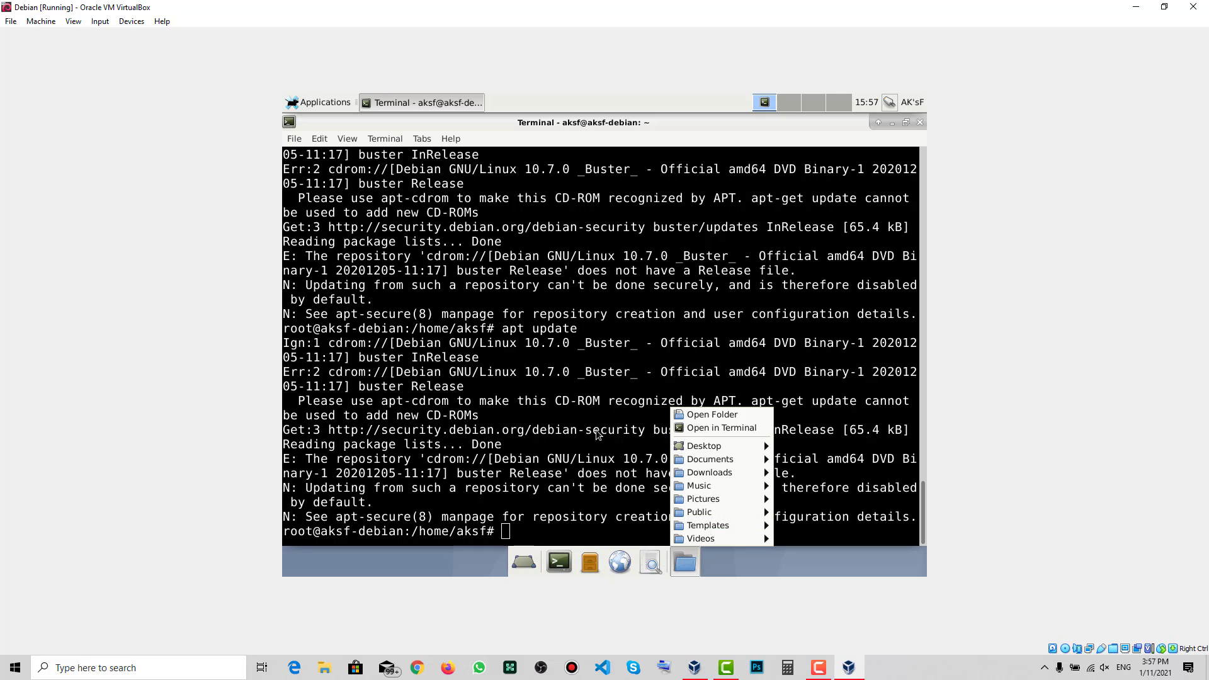
{"action": "left_click", "coordinate": [706, 415]}
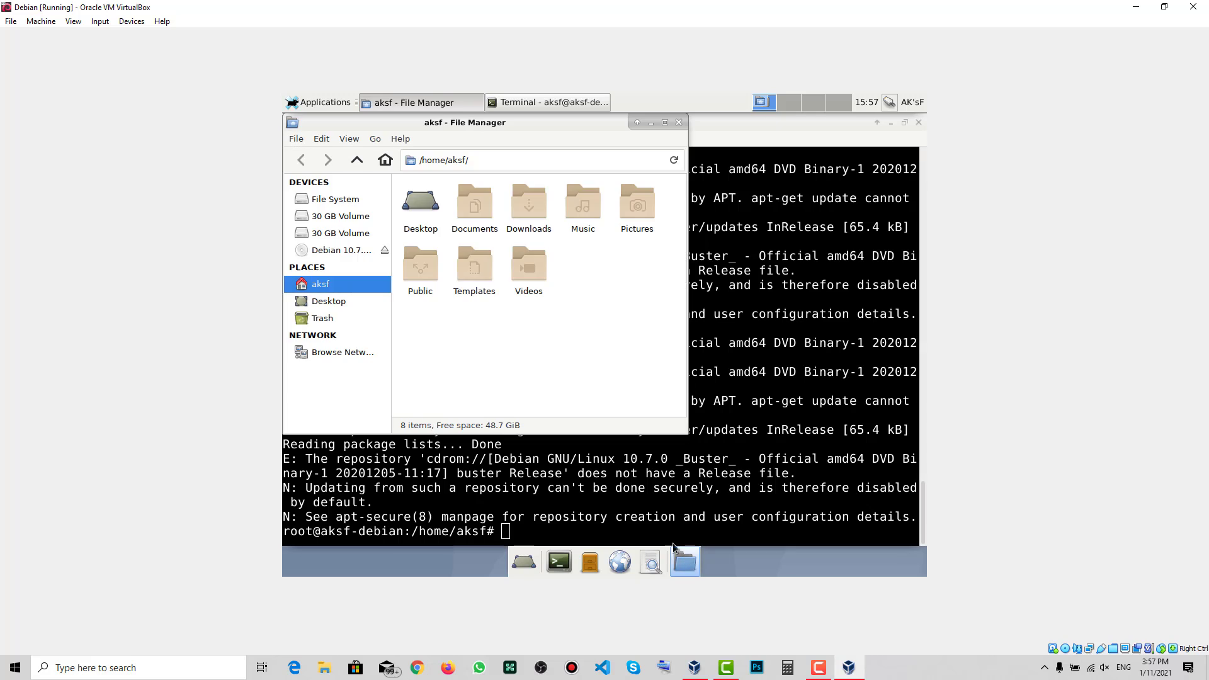
{"action": "left_click", "coordinate": [334, 251]}
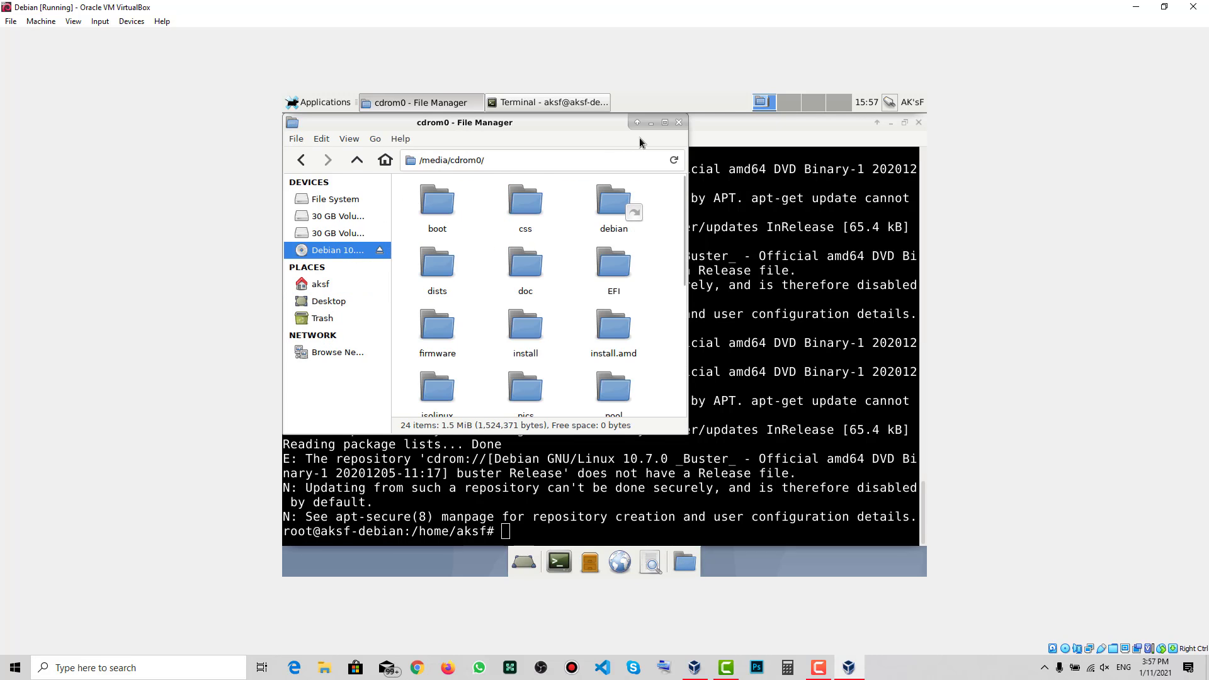
{"action": "left_click", "coordinate": [679, 122]}
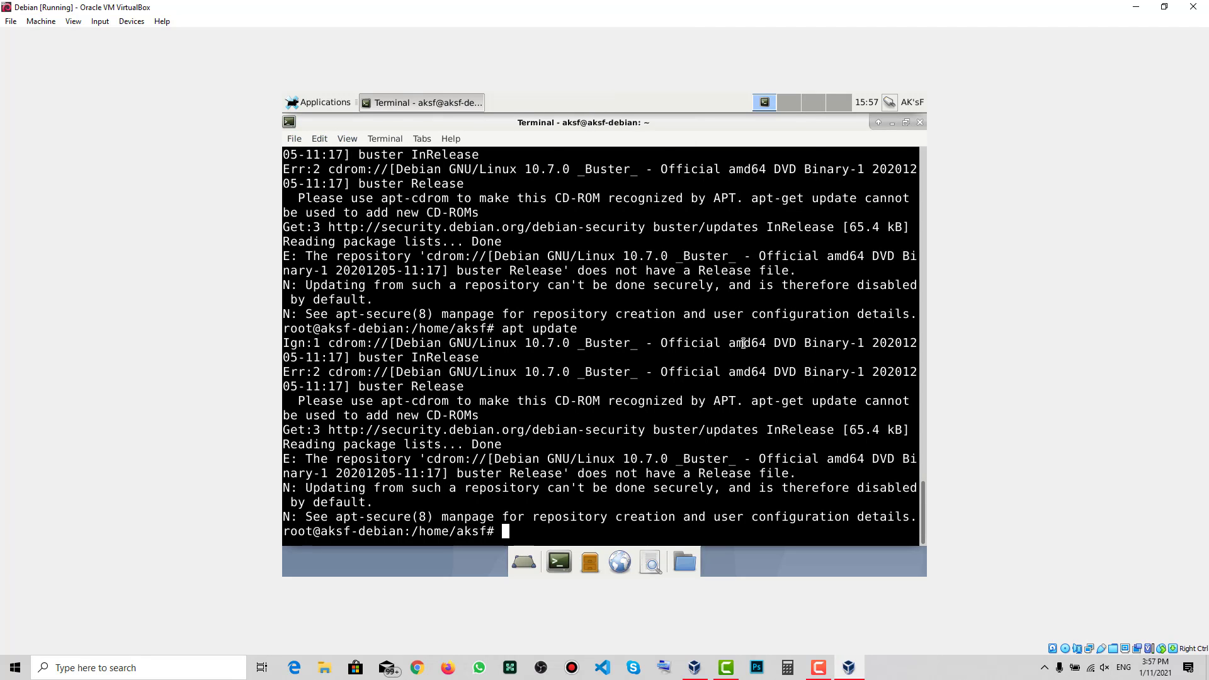
Step: Run "apt update" once more and select the error text about the cdrom repository's Release file
{"action": "key", "text": "Up"}
{"action": "key", "text": "Return"}
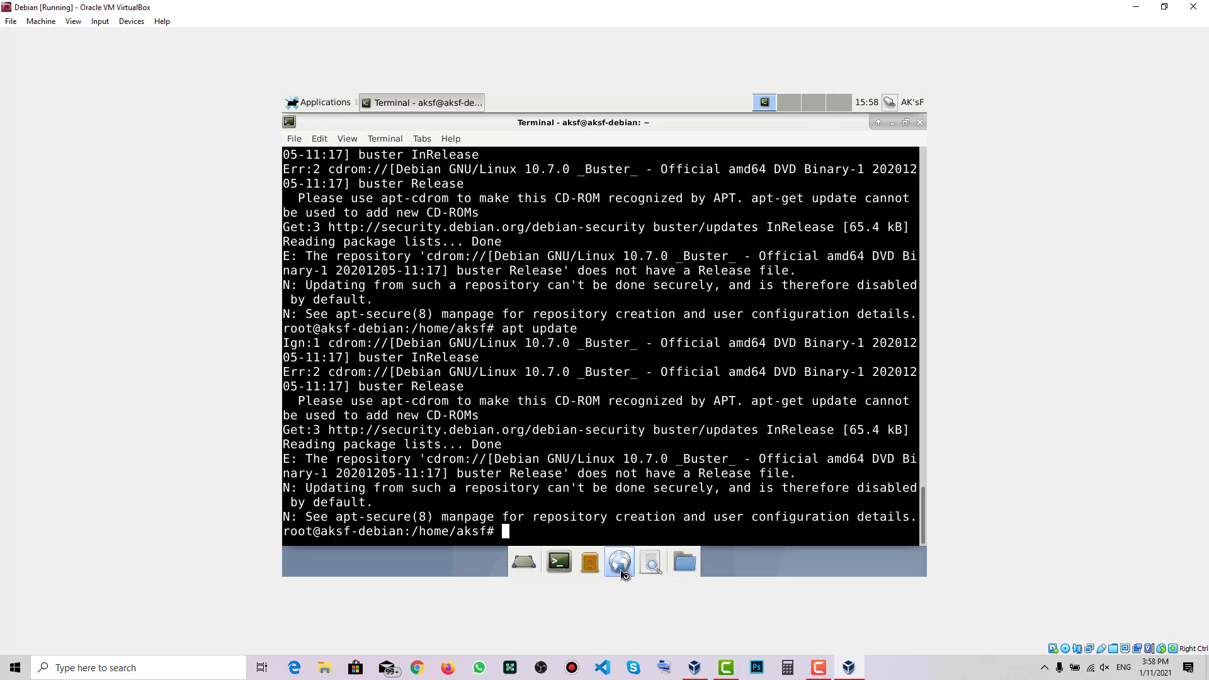
{"action": "left_click_drag", "start_coordinate": [305, 453], "coordinate": [787, 476]}
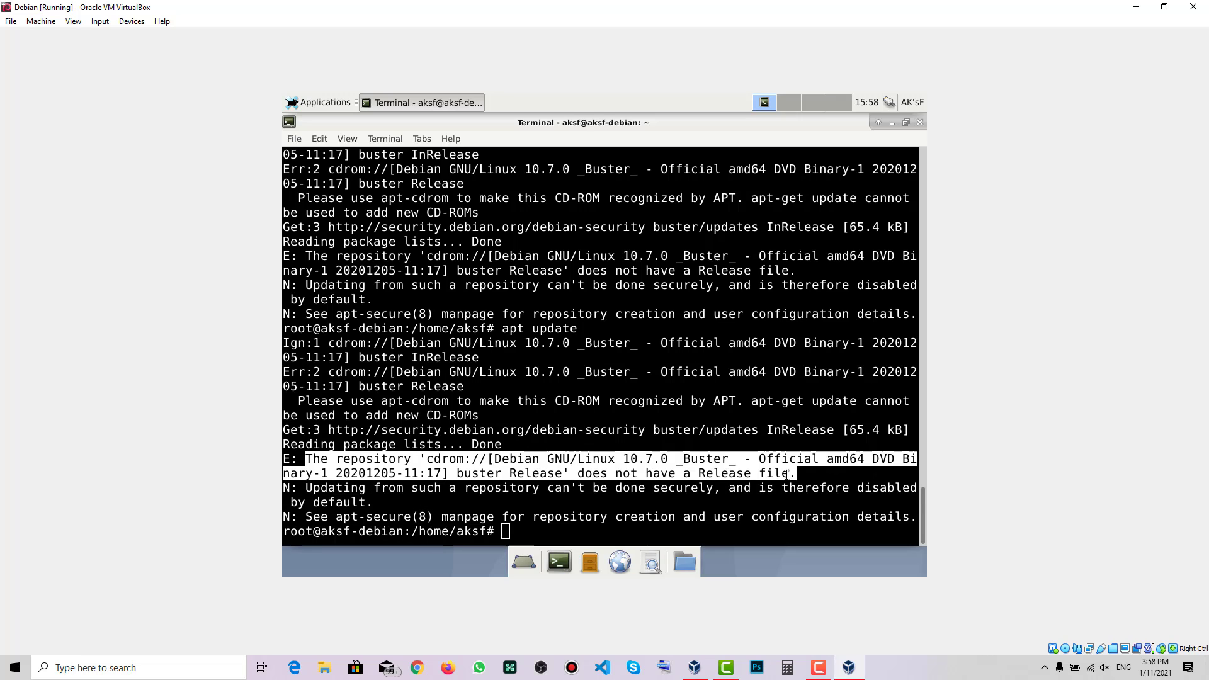
Step: Copy the selected Release file error text and search the web for it in Firefox
{"action": "right_click", "coordinate": [791, 476]}
{"action": "left_click", "coordinate": [804, 338]}
{"action": "left_click", "coordinate": [292, 103]}
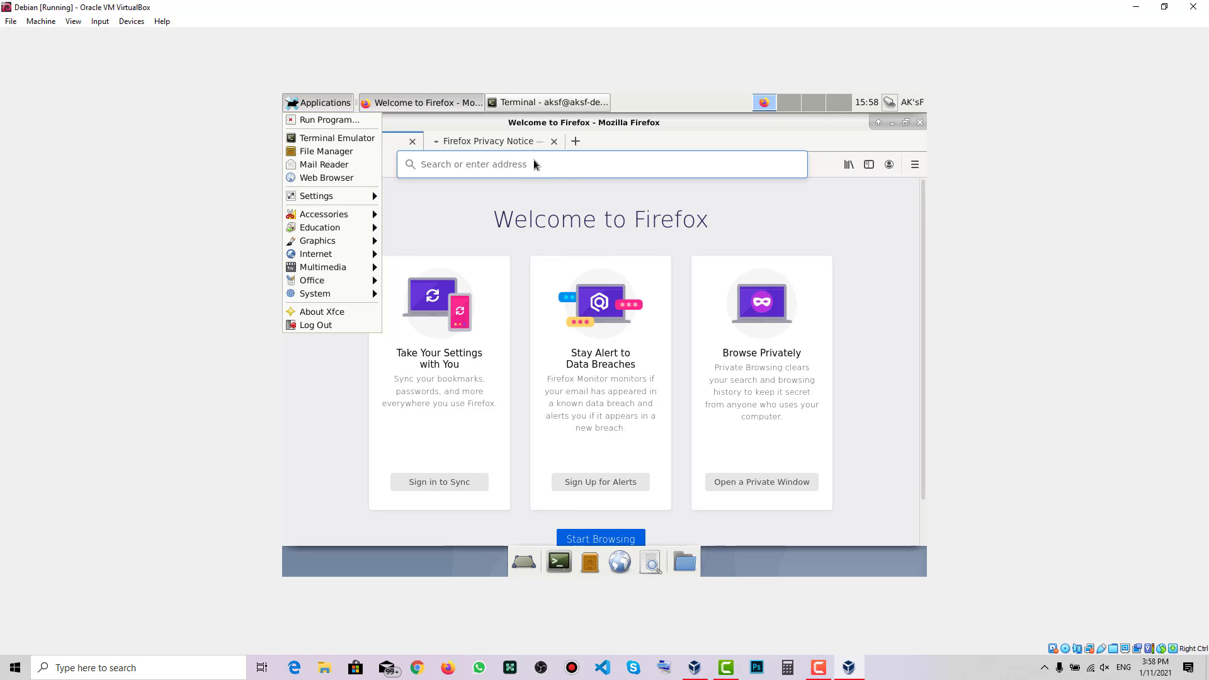
{"action": "right_click", "coordinate": [534, 164]}
{"action": "left_click", "coordinate": [569, 232]}
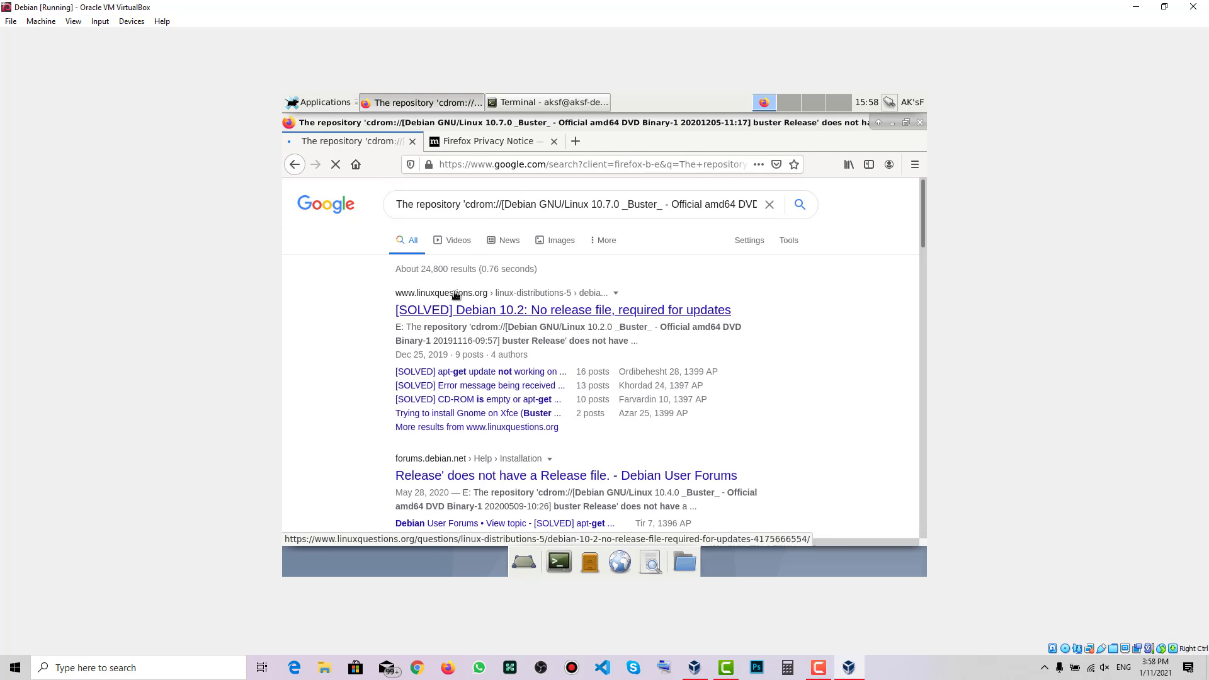
Step: Open the LinuxQuestions result "Debian 10.2: No release file, required for updates" in a new tab and view it
{"action": "right_click", "coordinate": [467, 315]}
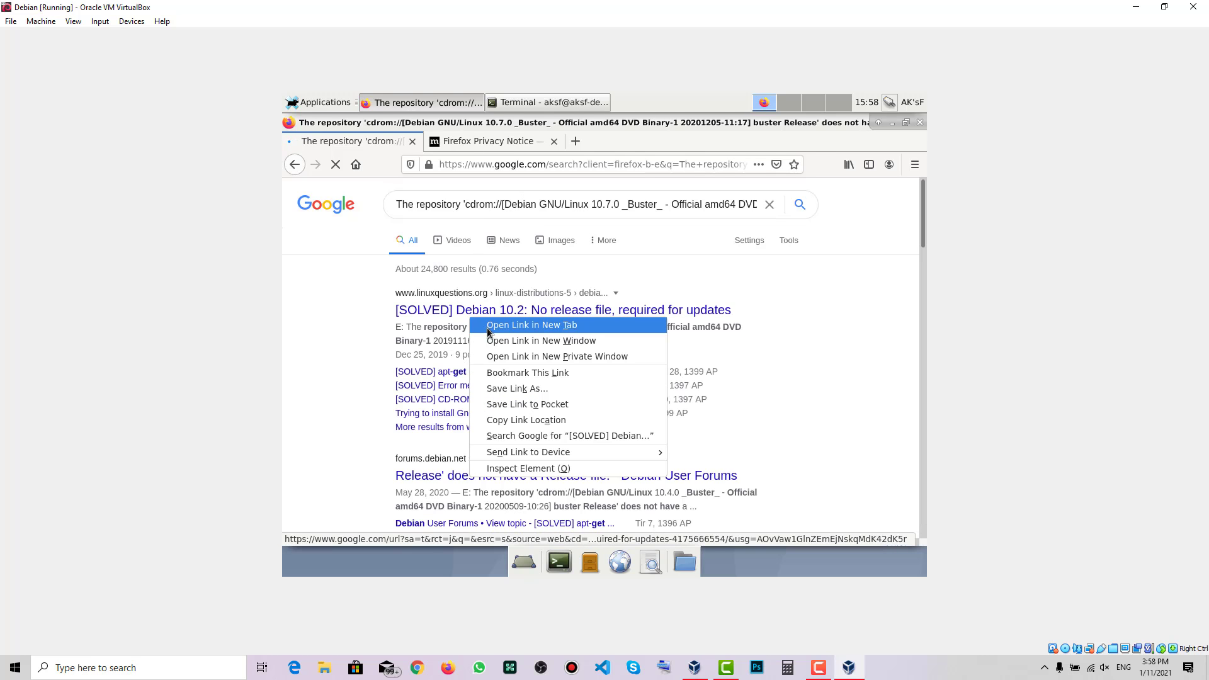
{"action": "left_click", "coordinate": [485, 323]}
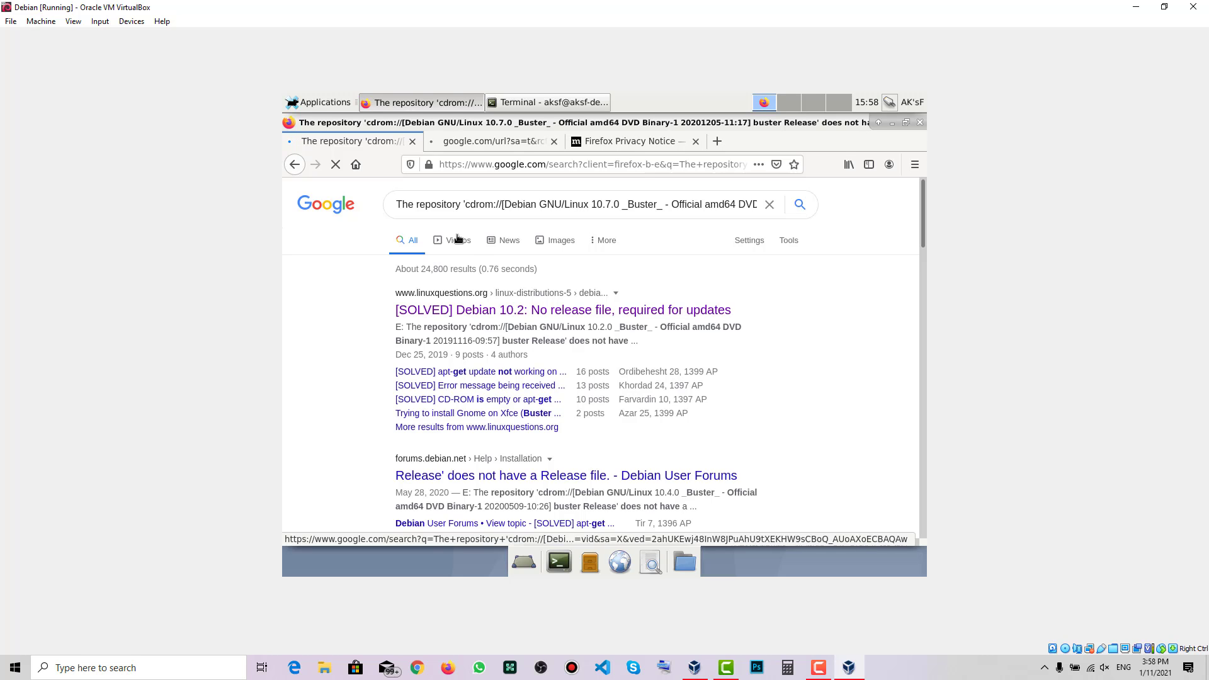
{"action": "left_click_drag", "start_coordinate": [539, 205], "coordinate": [768, 252]}
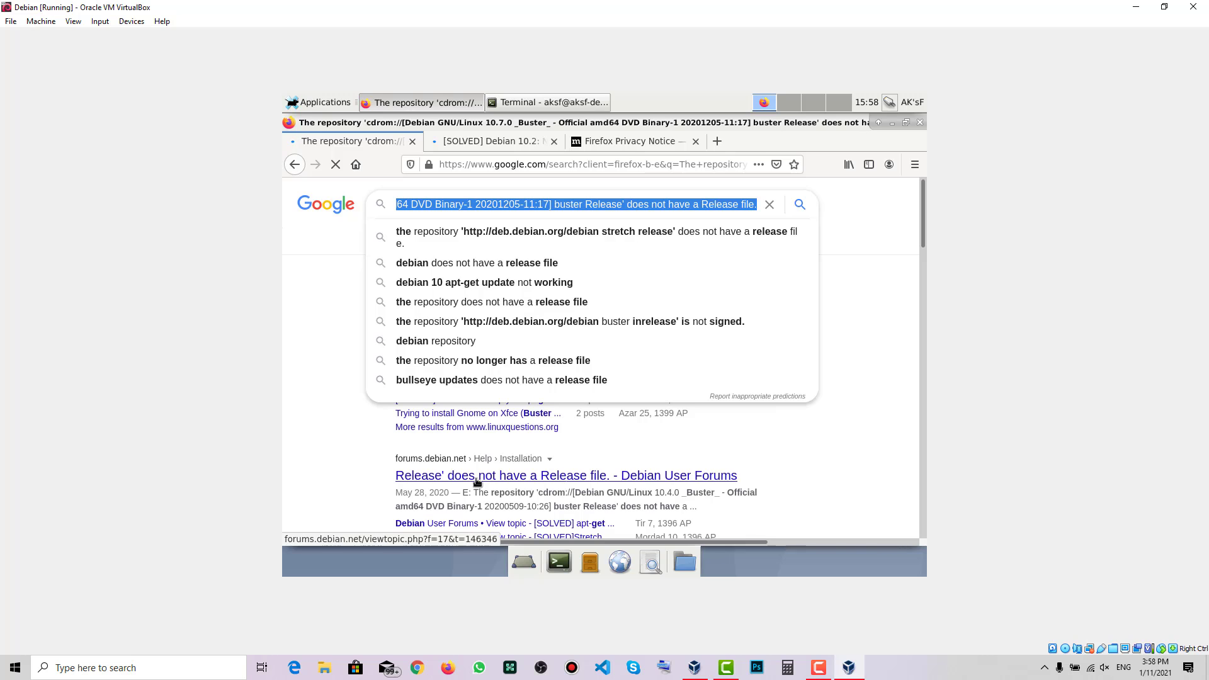
{"action": "left_click", "coordinate": [462, 143]}
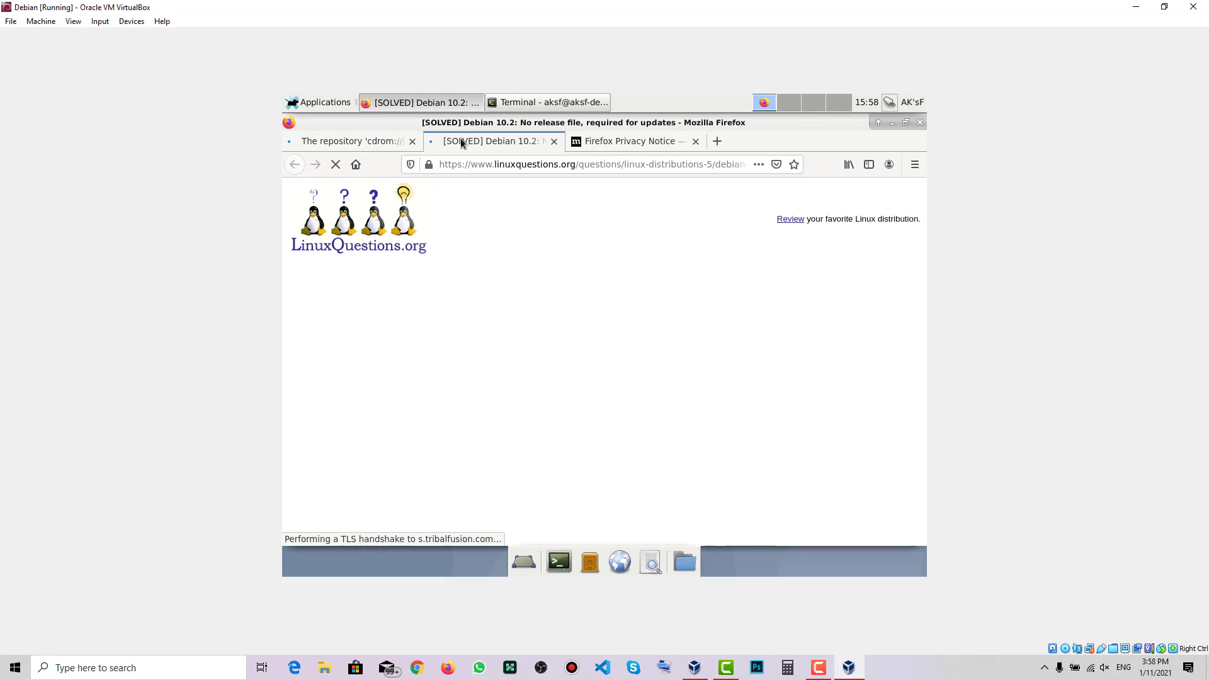
Step: Open the Unix & Linux Stack Exchange result "Debian 10 apt update issue" in a new tab and switch to it
{"action": "left_click", "coordinate": [345, 138]}
{"action": "left_click", "coordinate": [327, 432]}
{"action": "scroll", "coordinate": [399, 432], "scroll_direction": "down", "scroll_amount": 3}
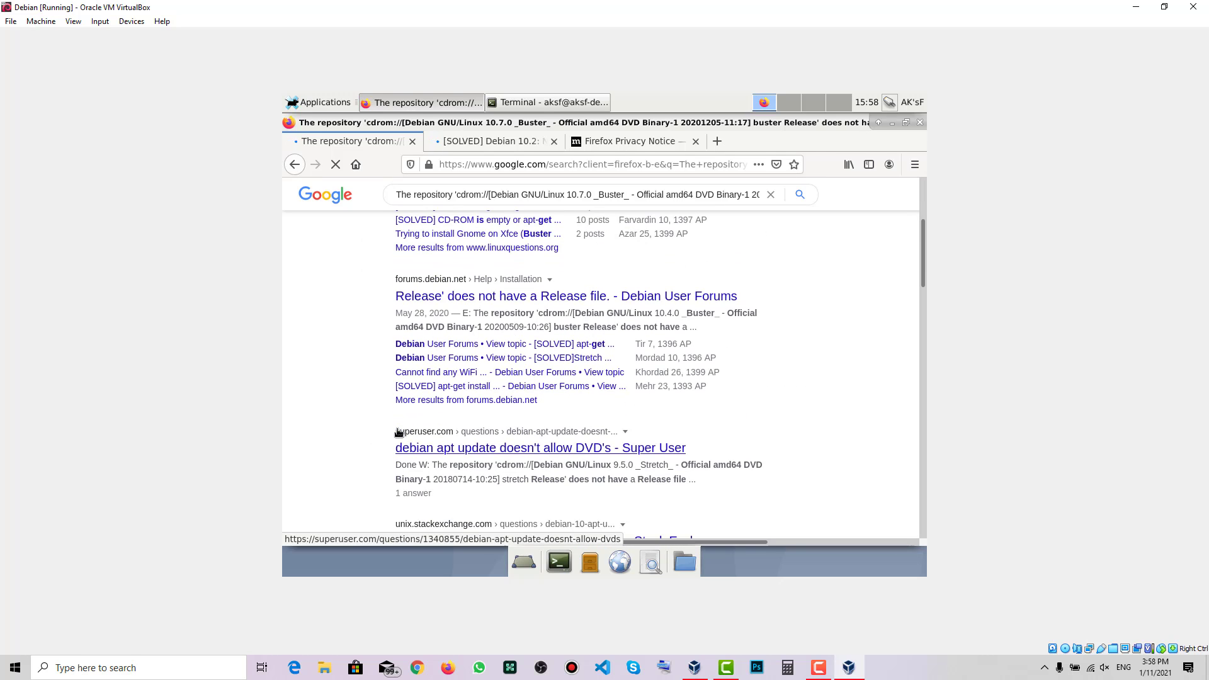
{"action": "scroll", "coordinate": [523, 324], "scroll_direction": "down", "scroll_amount": 1}
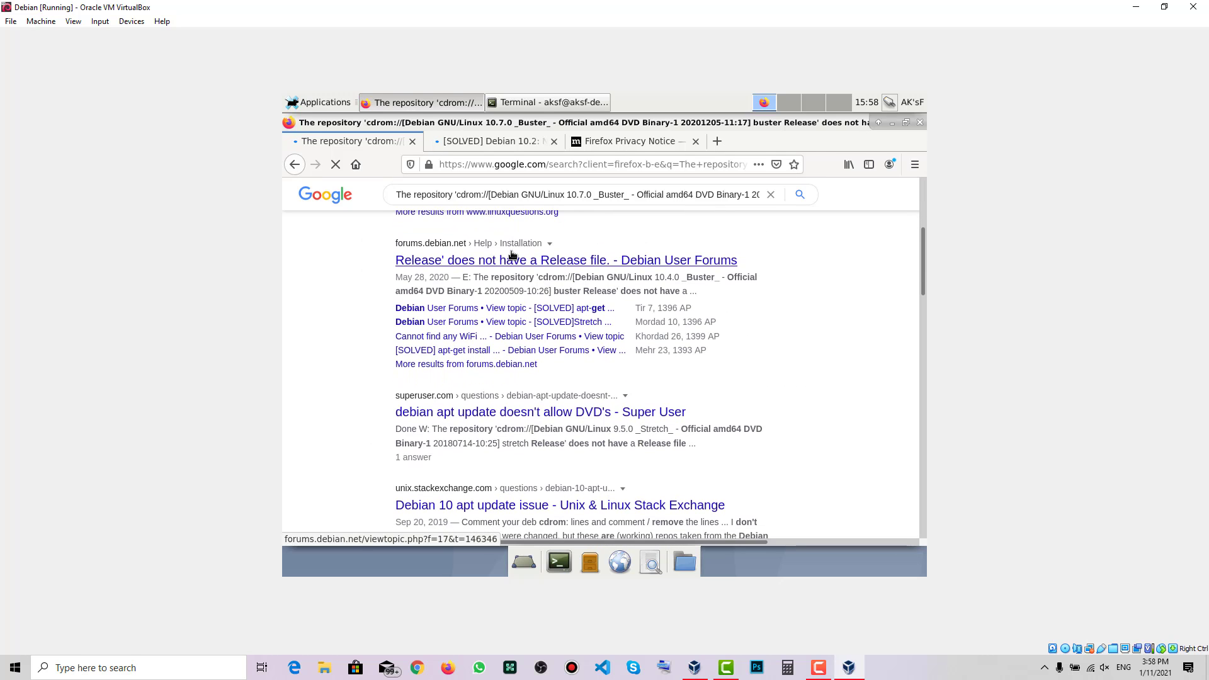
{"action": "right_click", "coordinate": [523, 509]}
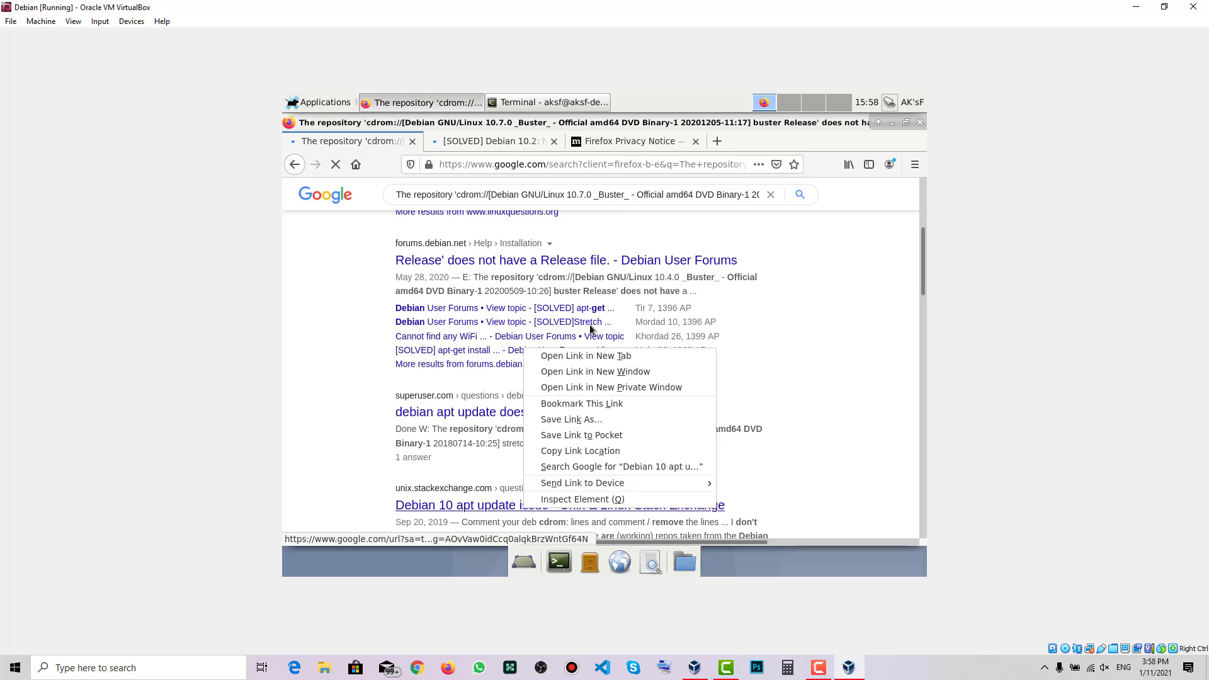
{"action": "left_click", "coordinate": [579, 359]}
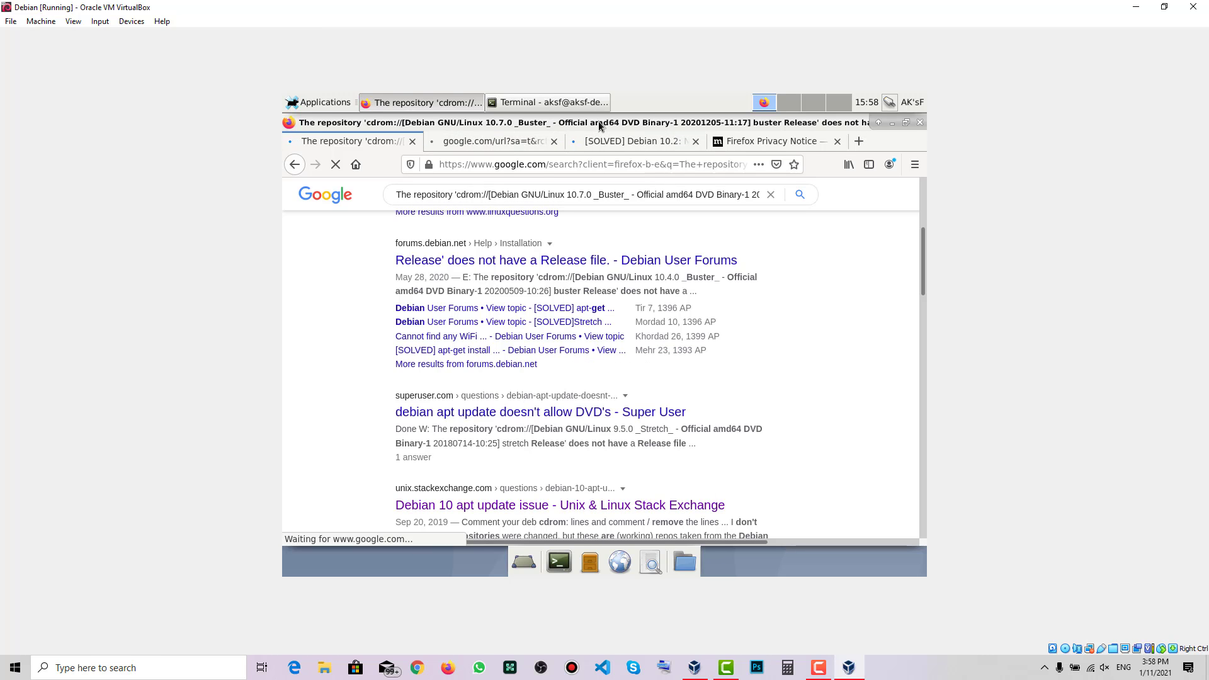
{"action": "left_click", "coordinate": [607, 141]}
{"action": "left_click", "coordinate": [474, 141]}
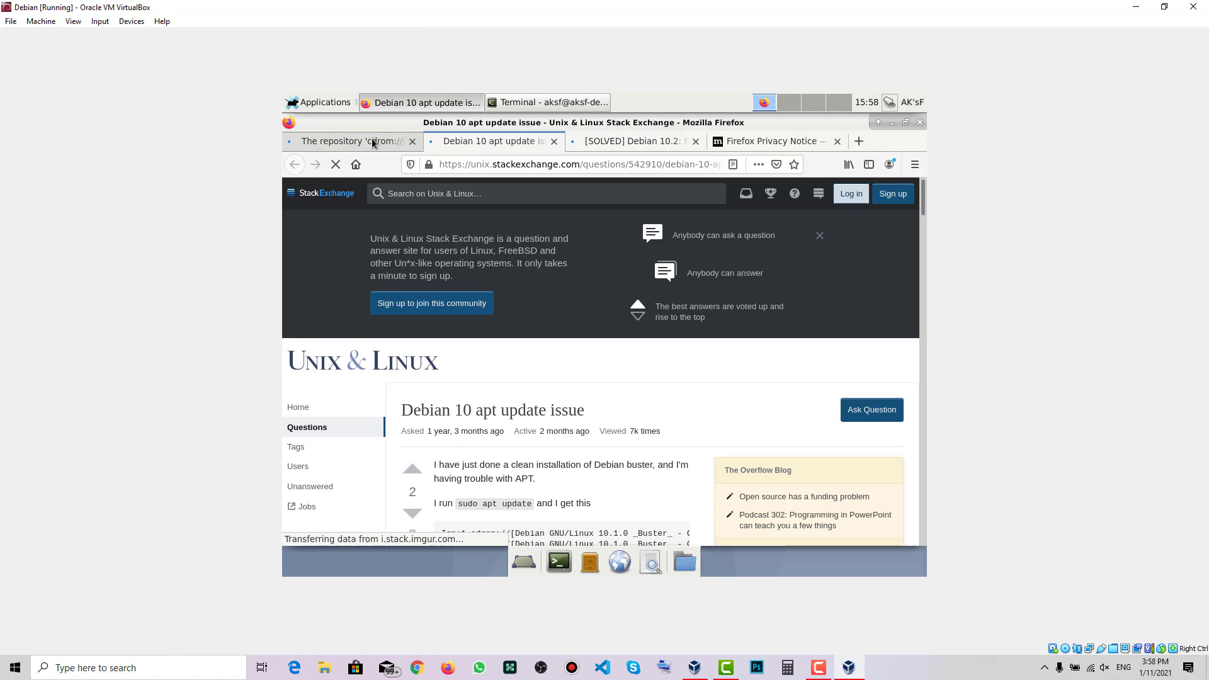
Step: Read the question's sources.list content and the accepted answer about the deb cdrom and buster/updates lines
{"action": "scroll", "coordinate": [451, 377], "scroll_direction": "down", "scroll_amount": 6}
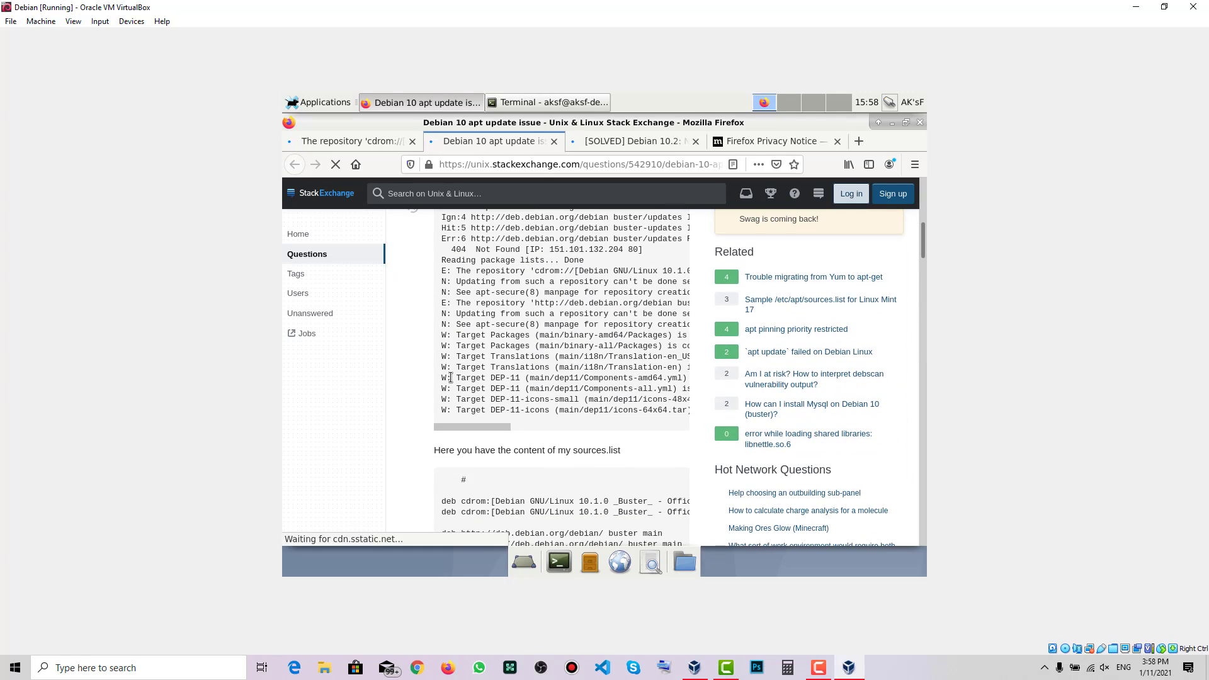
{"action": "scroll", "coordinate": [450, 378], "scroll_direction": "down", "scroll_amount": 10}
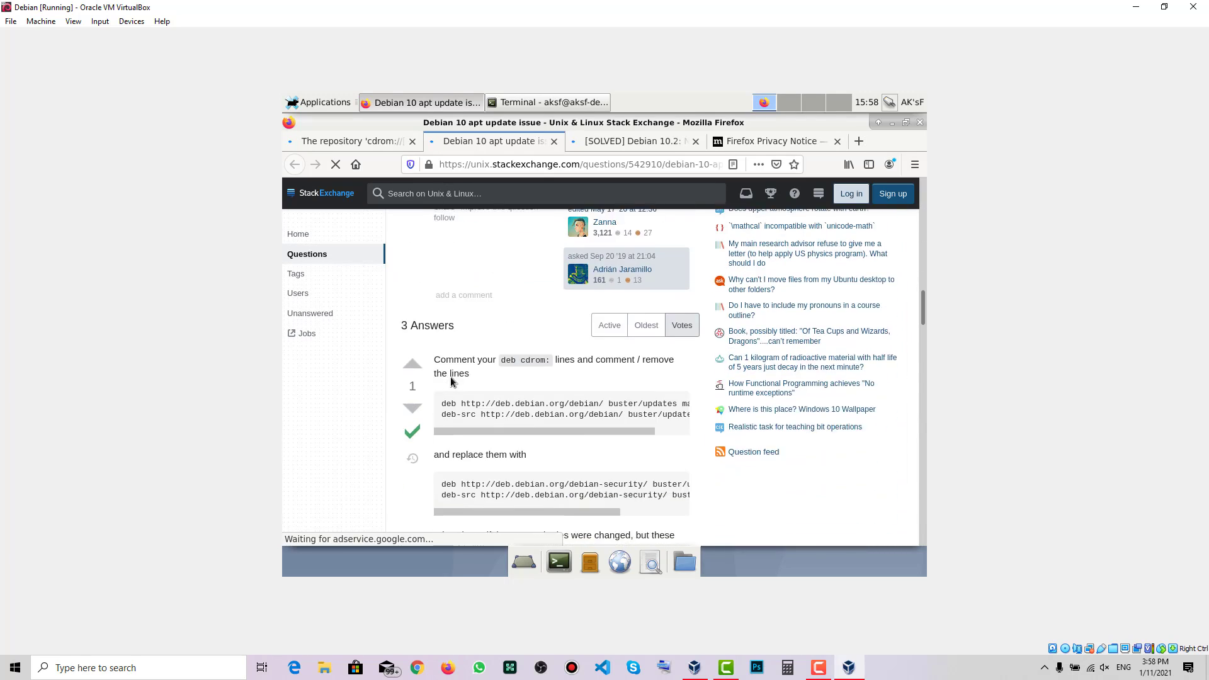
{"action": "scroll", "coordinate": [451, 380], "scroll_direction": "up", "scroll_amount": 5}
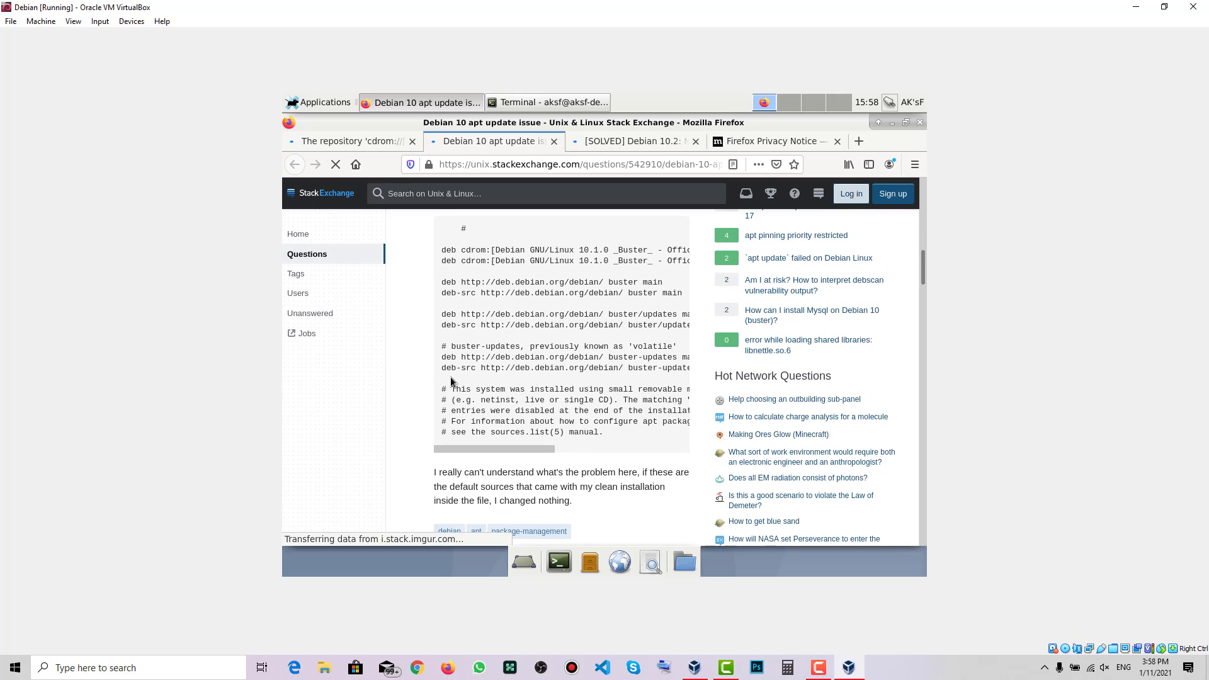
{"action": "scroll", "coordinate": [451, 376], "scroll_direction": "up", "scroll_amount": 2}
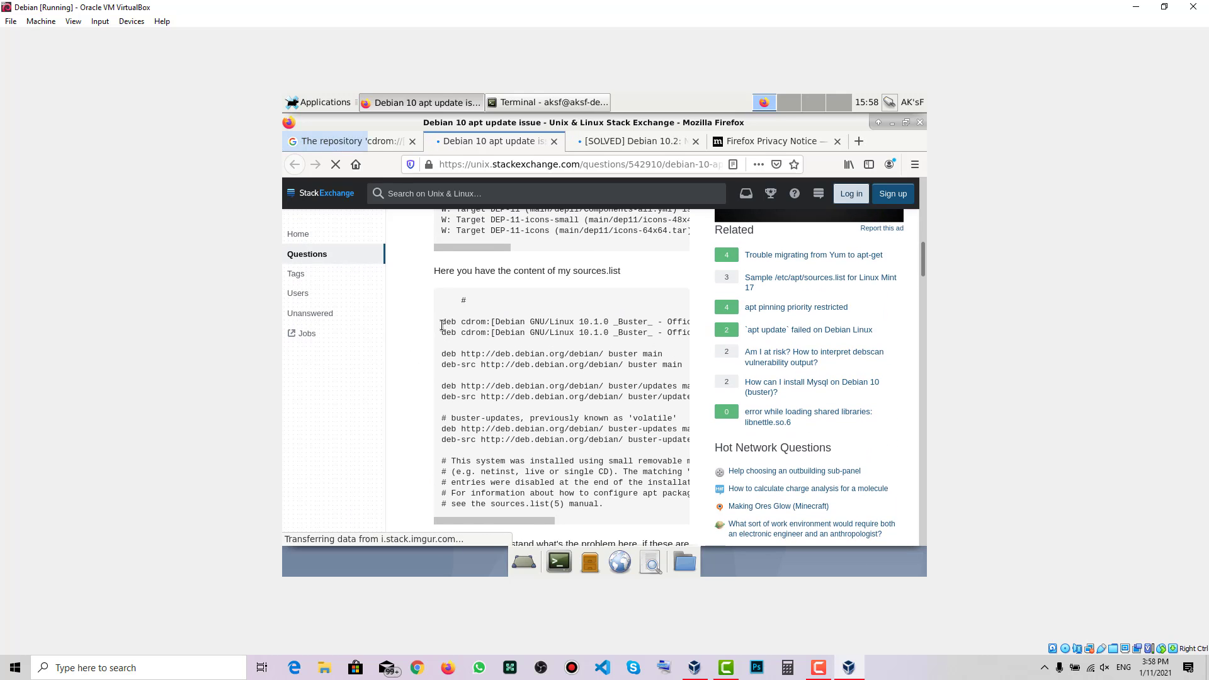
{"action": "scroll", "coordinate": [438, 324], "scroll_direction": "down", "scroll_amount": 6}
{"action": "scroll", "coordinate": [441, 324], "scroll_direction": "down", "scroll_amount": 6}
{"action": "scroll", "coordinate": [440, 324], "scroll_direction": "up", "scroll_amount": 5}
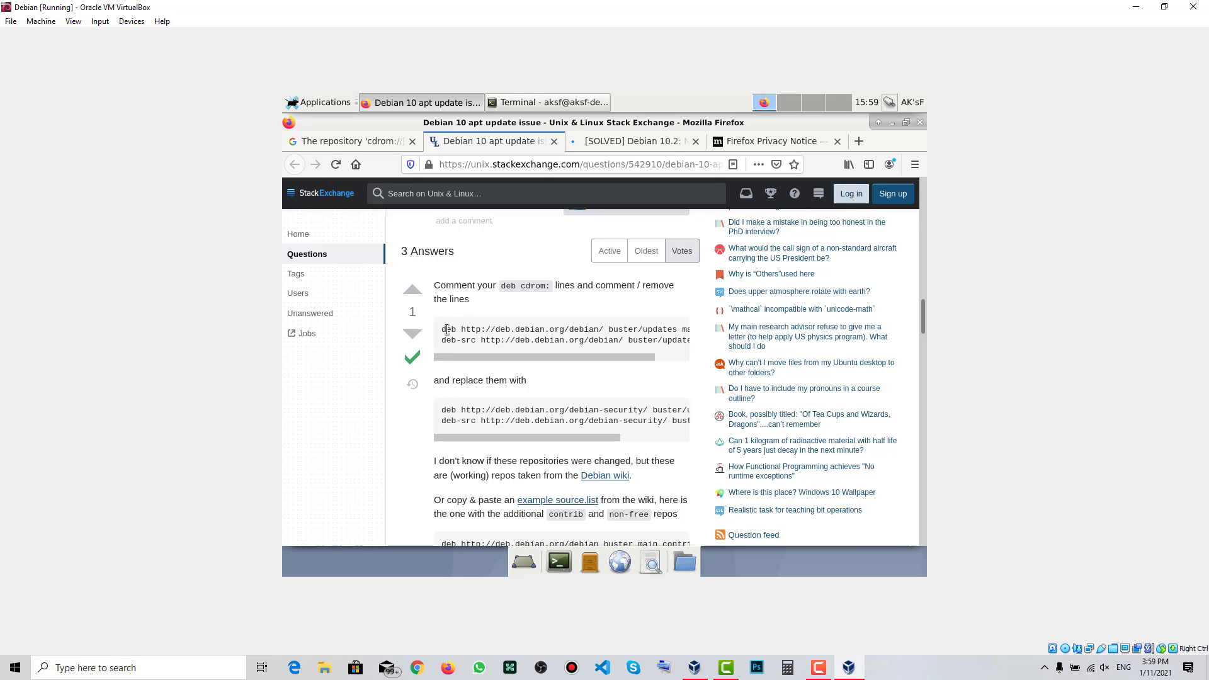
{"action": "scroll", "coordinate": [490, 389], "scroll_direction": "down", "scroll_amount": 3}
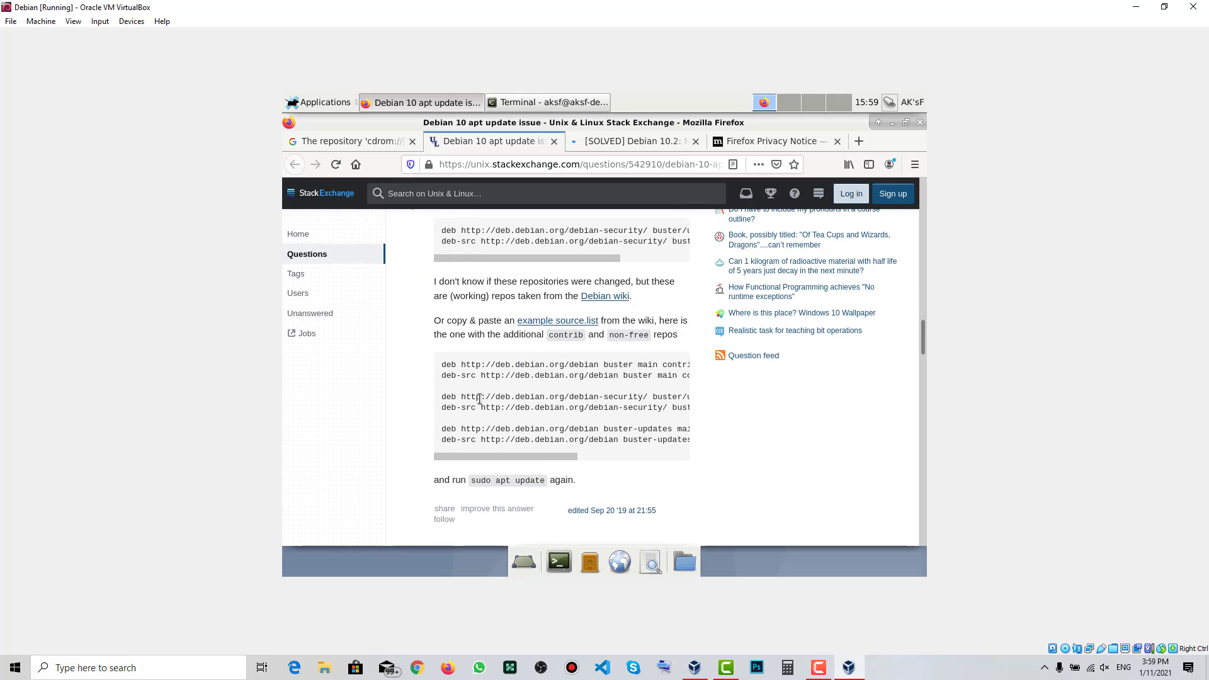
{"action": "scroll", "coordinate": [486, 390], "scroll_direction": "up", "scroll_amount": 2}
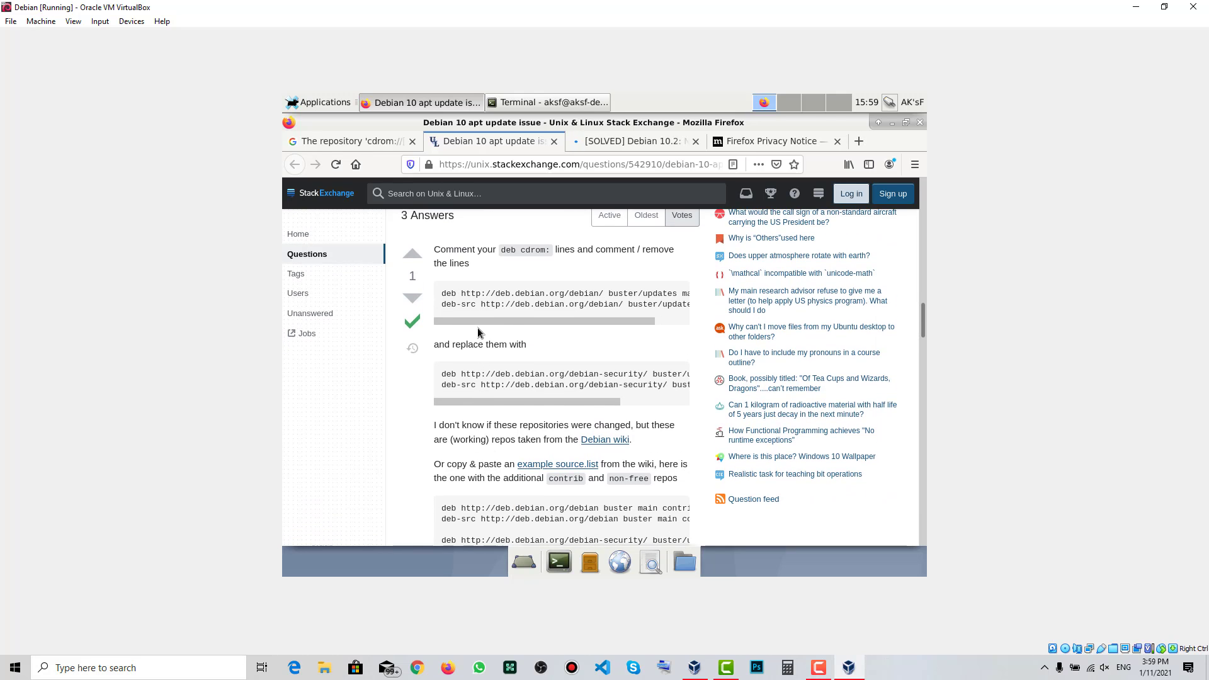
Step: View the full width of the accepted answer's original and replacement buster/updates lines to compare them
{"action": "triple_click", "coordinate": [531, 339]}
{"action": "left_click_drag", "start_coordinate": [563, 320], "coordinate": [621, 311]}
{"action": "left_click", "coordinate": [615, 296]}
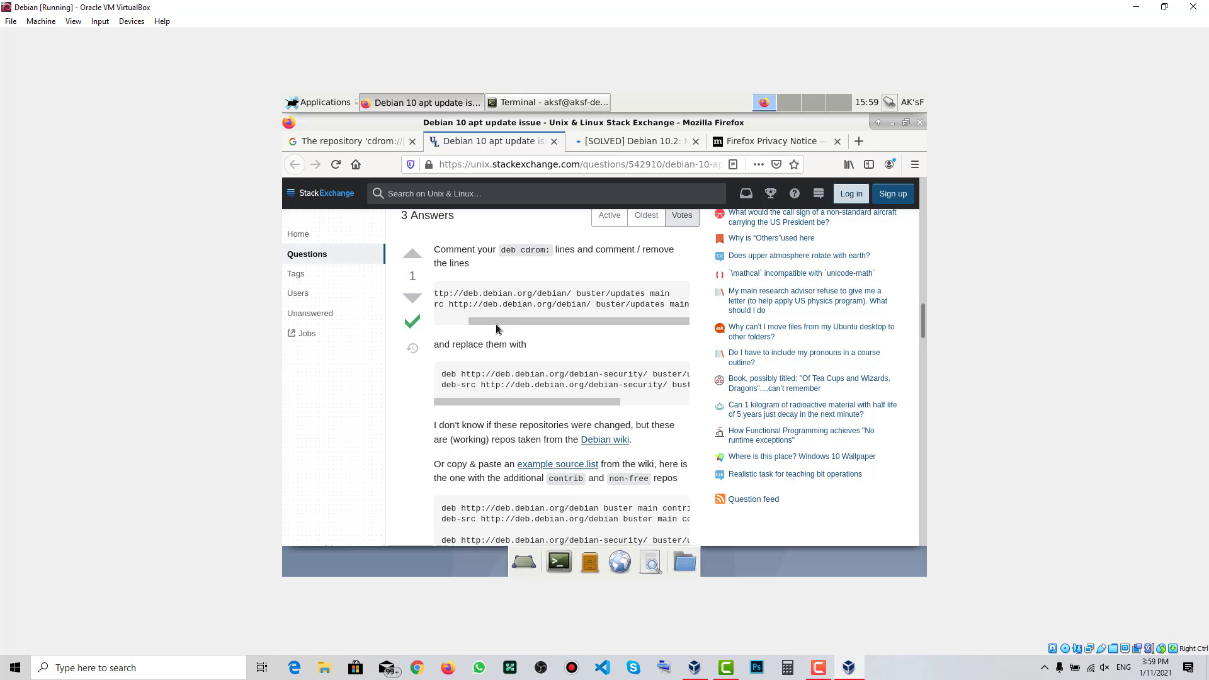
{"action": "mouse_move", "coordinate": [497, 318]}
{"action": "left_mouse_down"}
{"action": "mouse_move", "coordinate": [483, 322]}
{"action": "mouse_move", "coordinate": [517, 327]}
{"action": "left_mouse_up"}
{"action": "left_click_drag", "start_coordinate": [524, 399], "coordinate": [674, 377]}
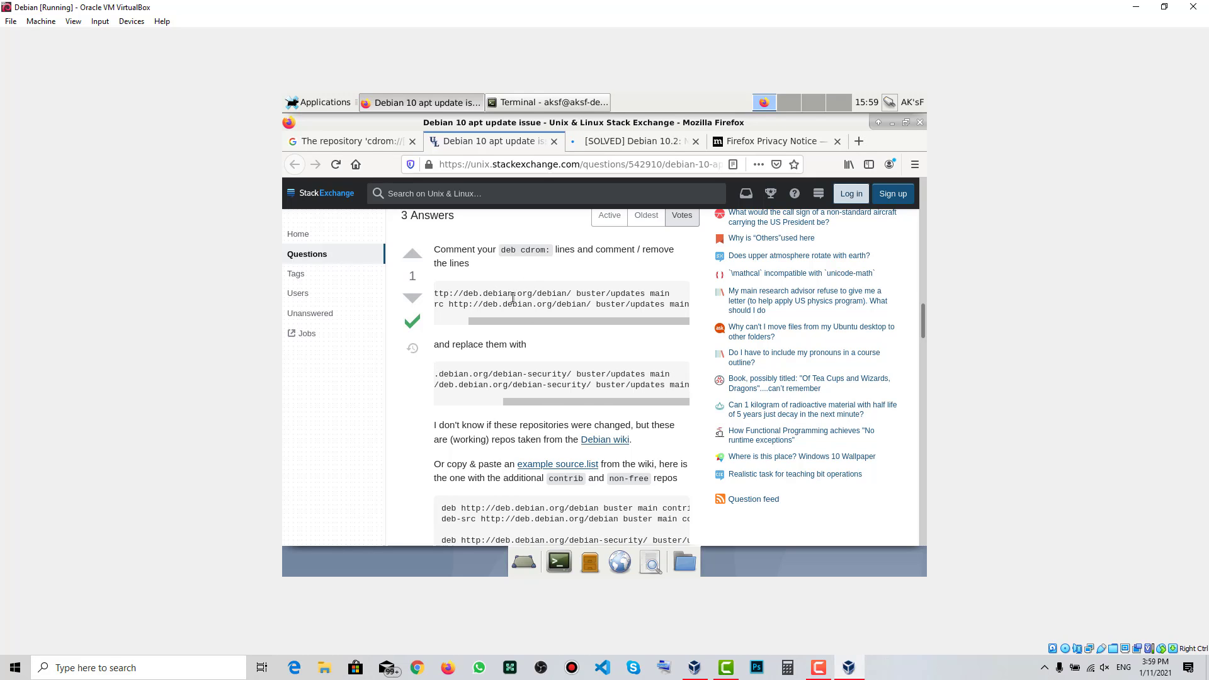
{"action": "left_click_drag", "start_coordinate": [562, 403], "coordinate": [329, 372]}
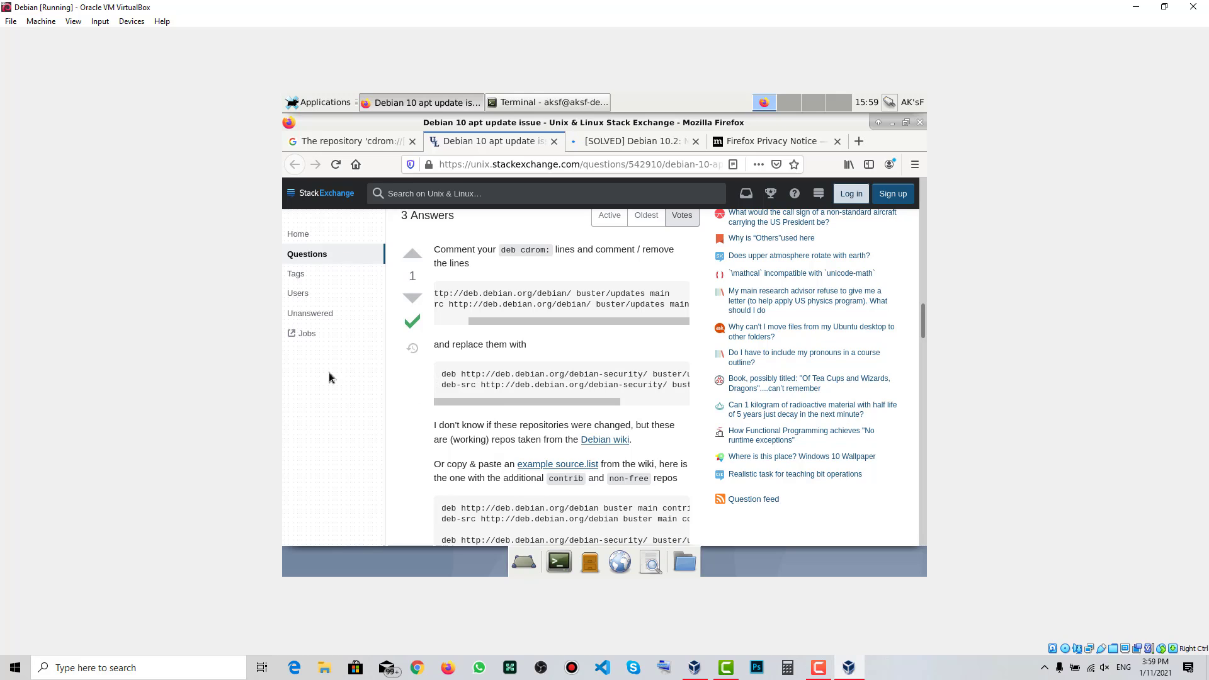
Step: Copy the accepted answer's two replacement debian-security lines, deb and deb-src, for buster/updates main
{"action": "left_click_drag", "start_coordinate": [441, 376], "coordinate": [695, 387]}
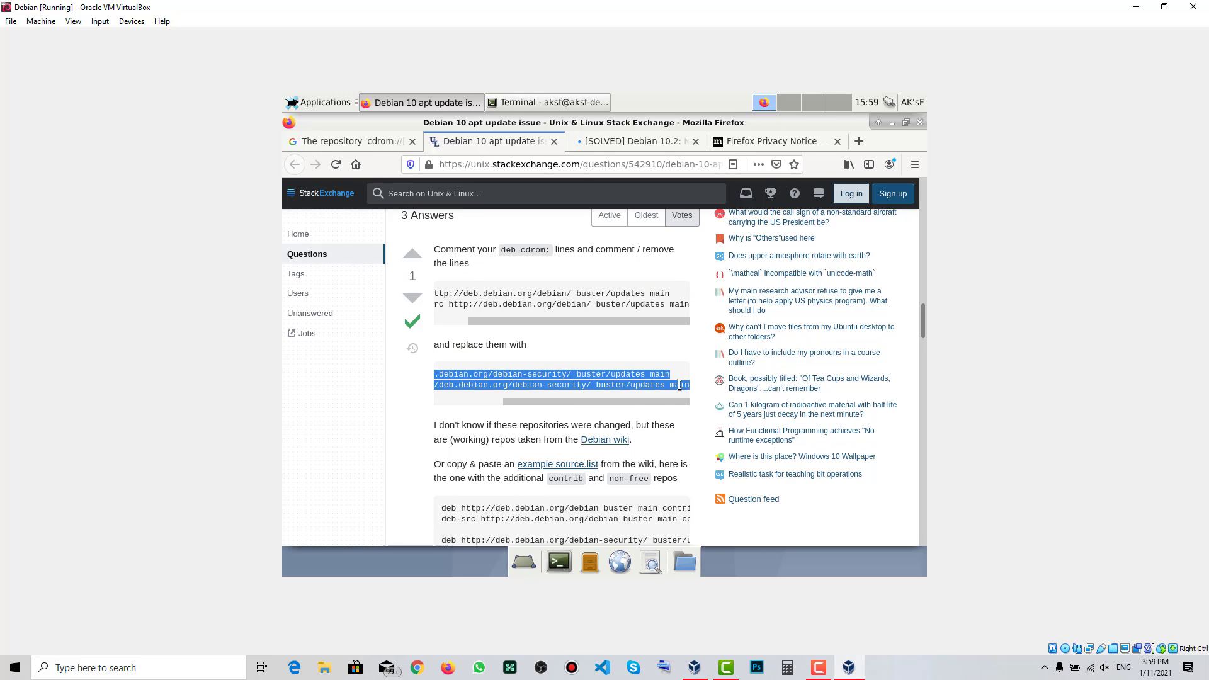
{"action": "right_click", "coordinate": [680, 385]}
{"action": "left_click", "coordinate": [686, 395]}
Step: Look back through the question for the name of the configuration file, sources.list, and highlight it
{"action": "scroll", "coordinate": [504, 441], "scroll_direction": "down", "scroll_amount": 5}
{"action": "scroll", "coordinate": [504, 436], "scroll_direction": "up", "scroll_amount": 6}
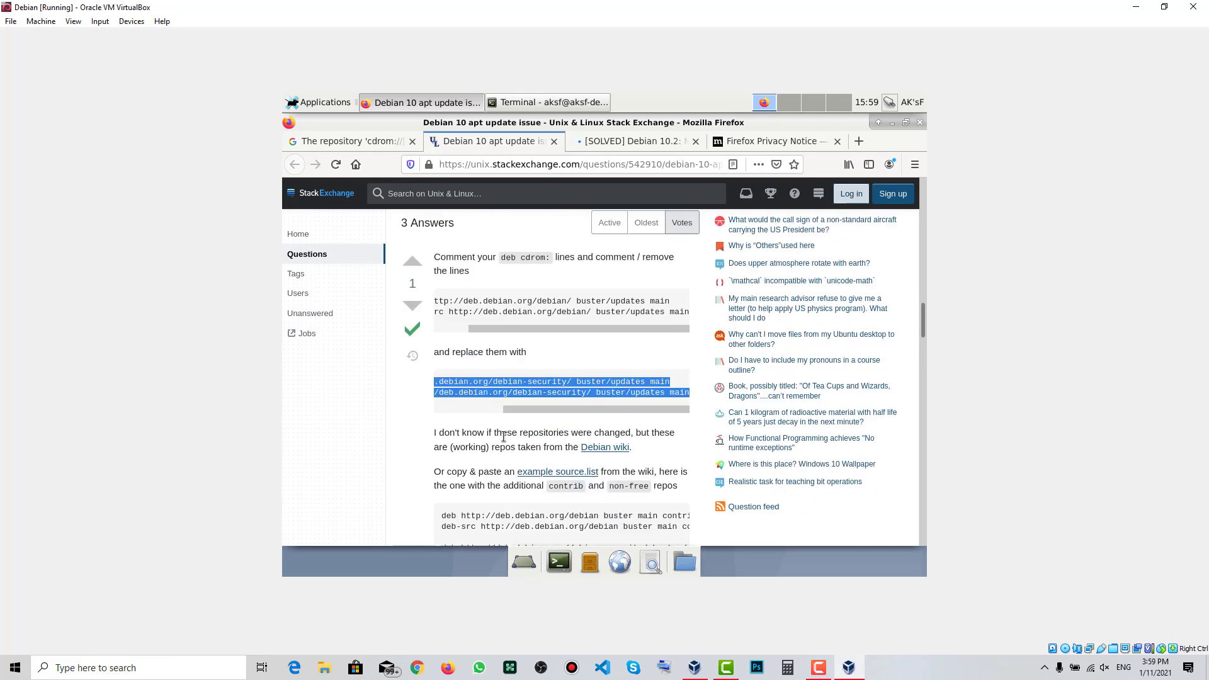
{"action": "scroll", "coordinate": [545, 414], "scroll_direction": "up", "scroll_amount": 10}
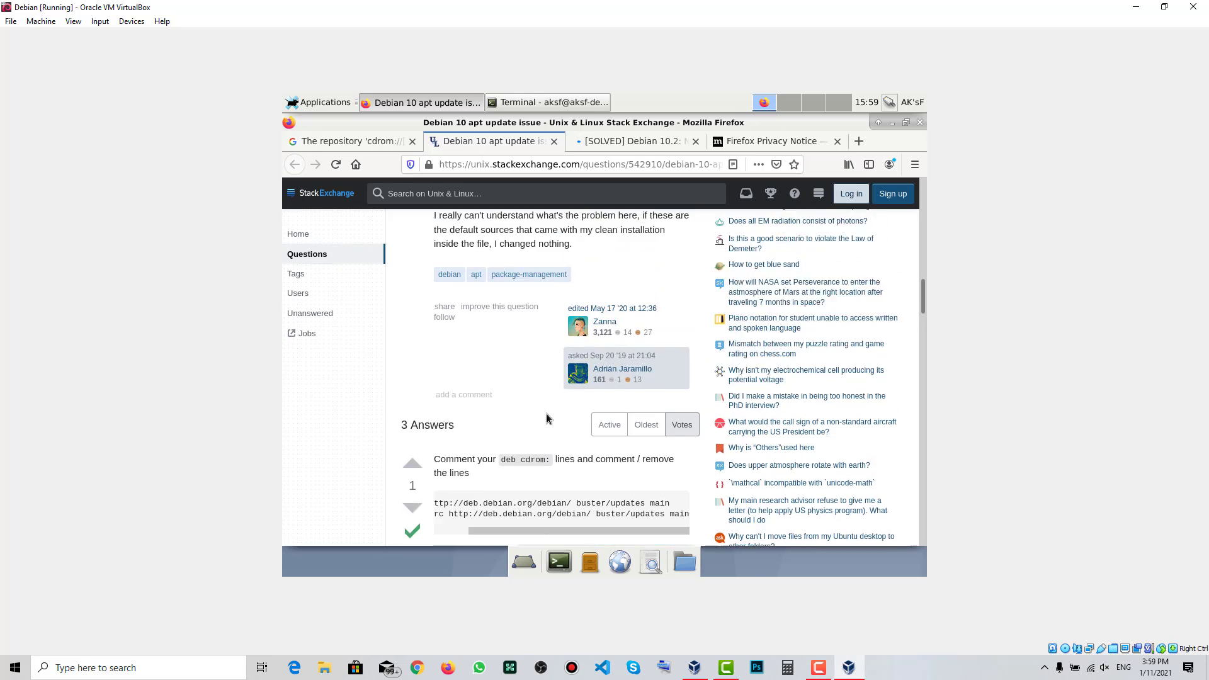
{"action": "scroll", "coordinate": [545, 413], "scroll_direction": "up", "scroll_amount": 2}
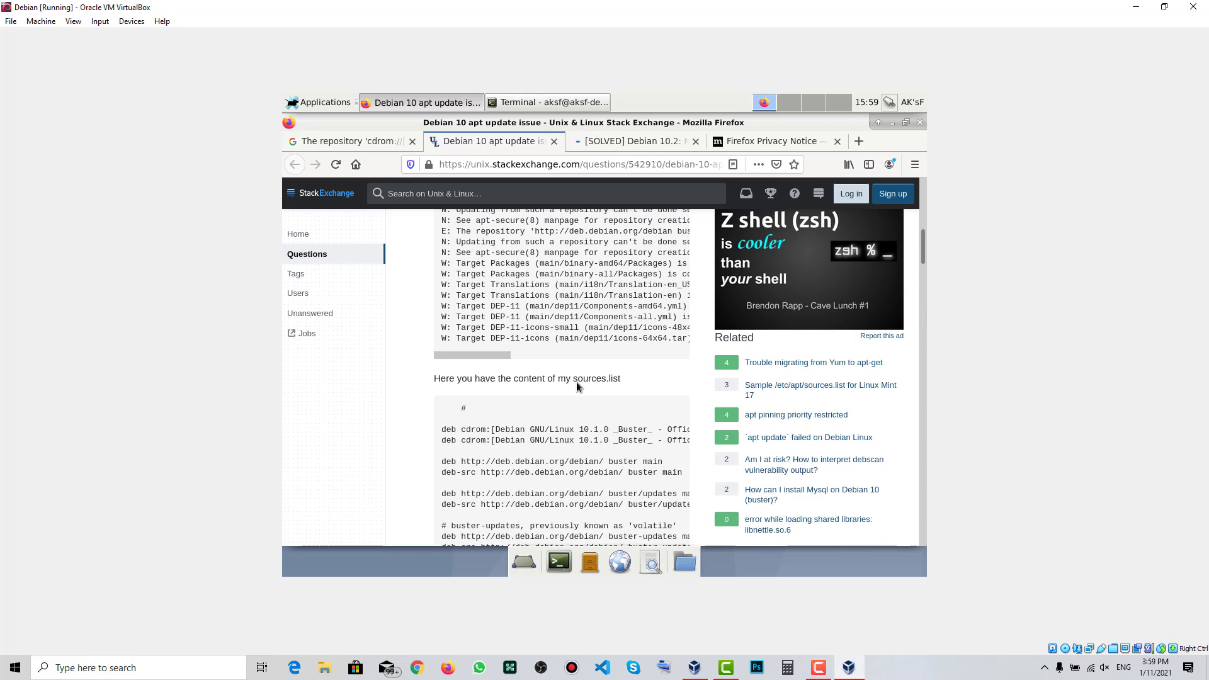
{"action": "double_click", "coordinate": [594, 380]}
{"action": "scroll", "coordinate": [594, 384], "scroll_direction": "down", "scroll_amount": 7}
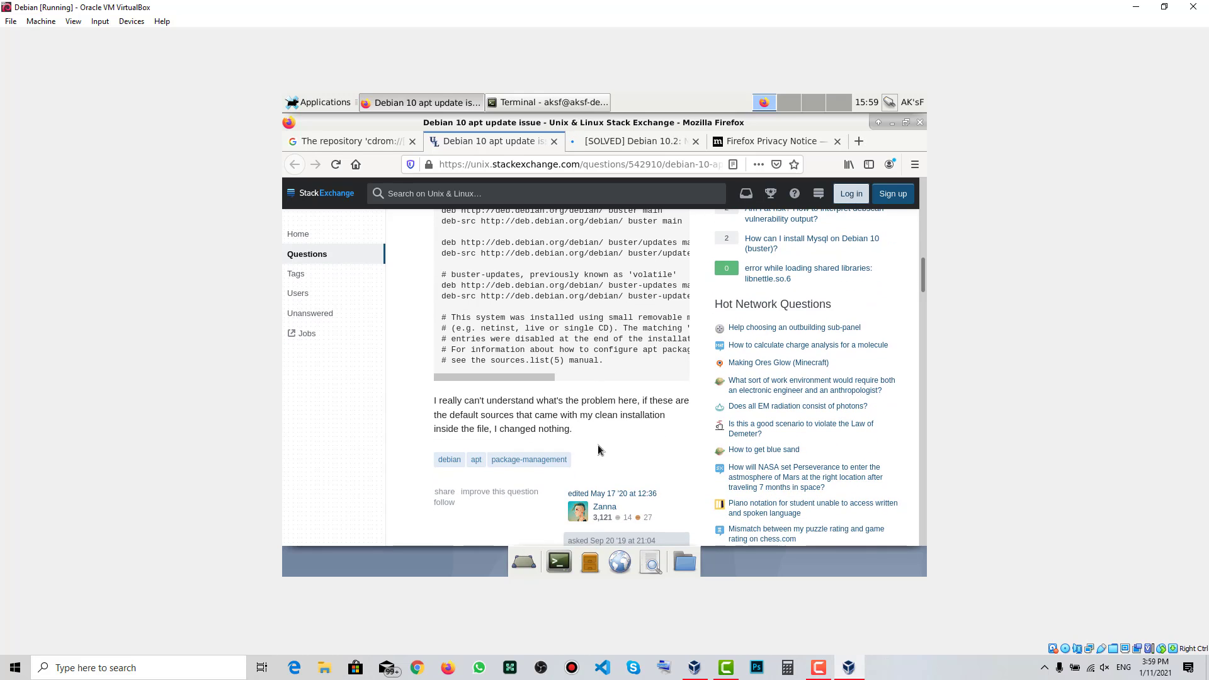
Step: Open a new terminal window and leave its command line empty
{"action": "left_click", "coordinate": [554, 560]}
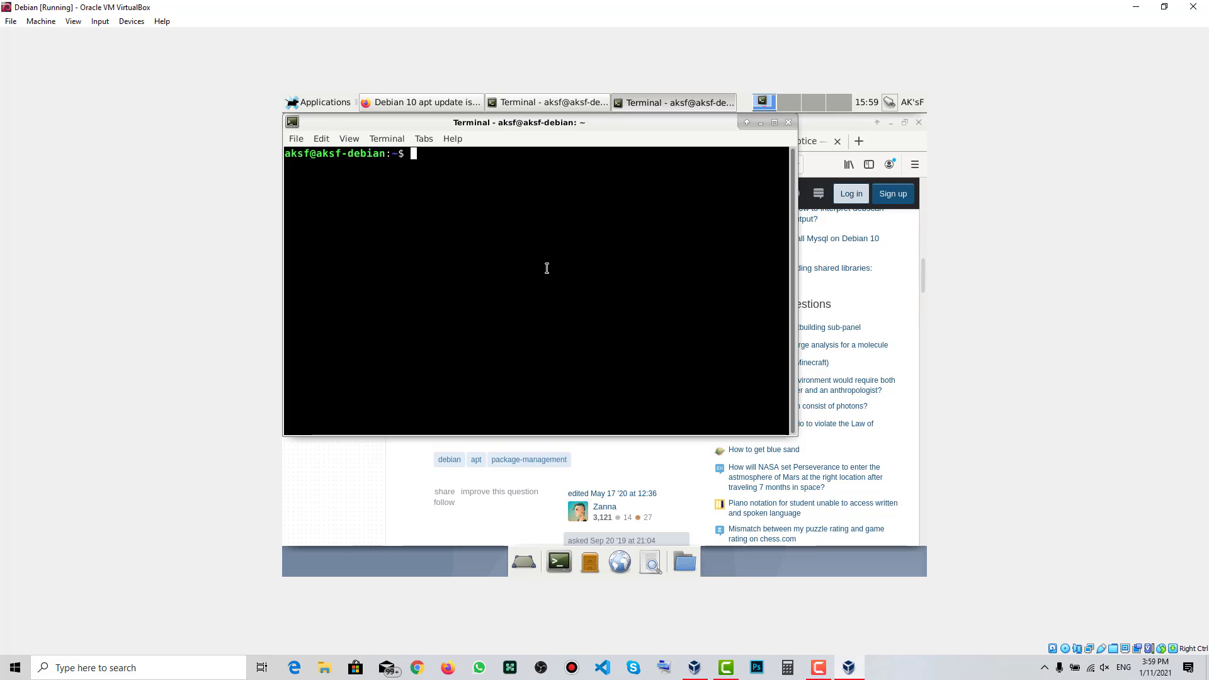
{"action": "type", "text": "sudo"}
{"action": "key", "text": "BackSpace"}
{"action": "key", "text": "BackSpace"}
{"action": "key", "text": "BackSpace"}
{"action": "key", "text": "BackSpace"}
{"action": "left_click", "coordinate": [684, 562]}
{"action": "left_click", "coordinate": [582, 564]}
{"action": "left_click", "coordinate": [586, 564]}
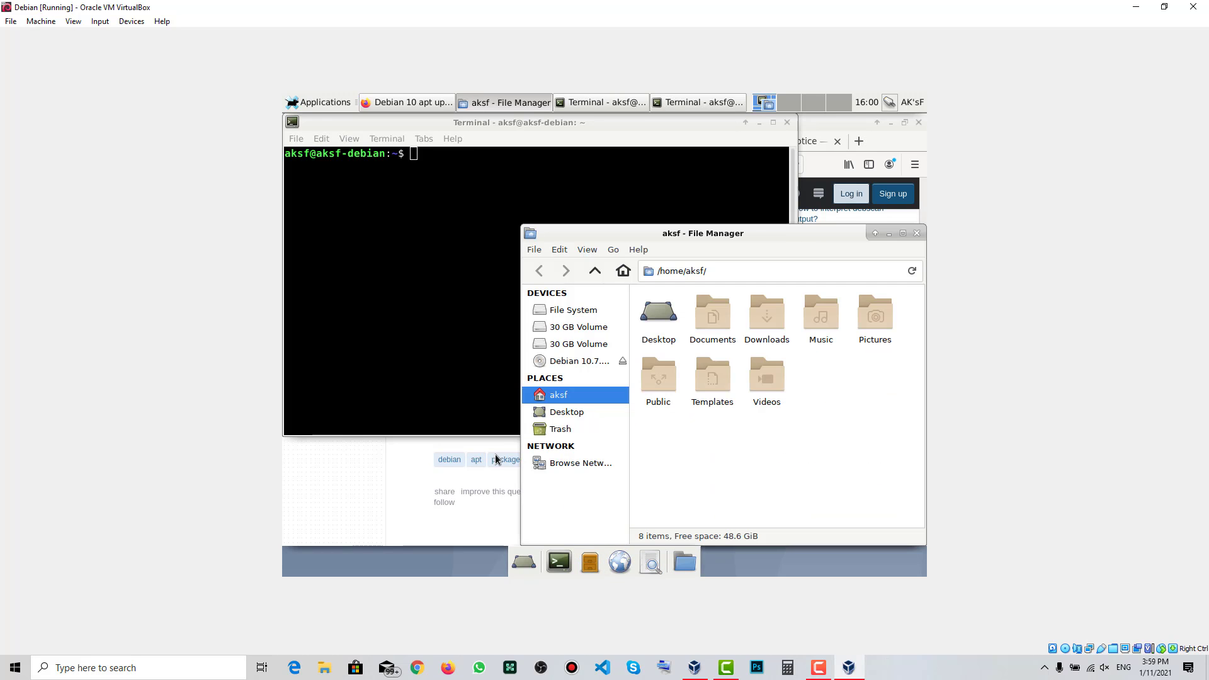
{"action": "left_click", "coordinate": [915, 234]}
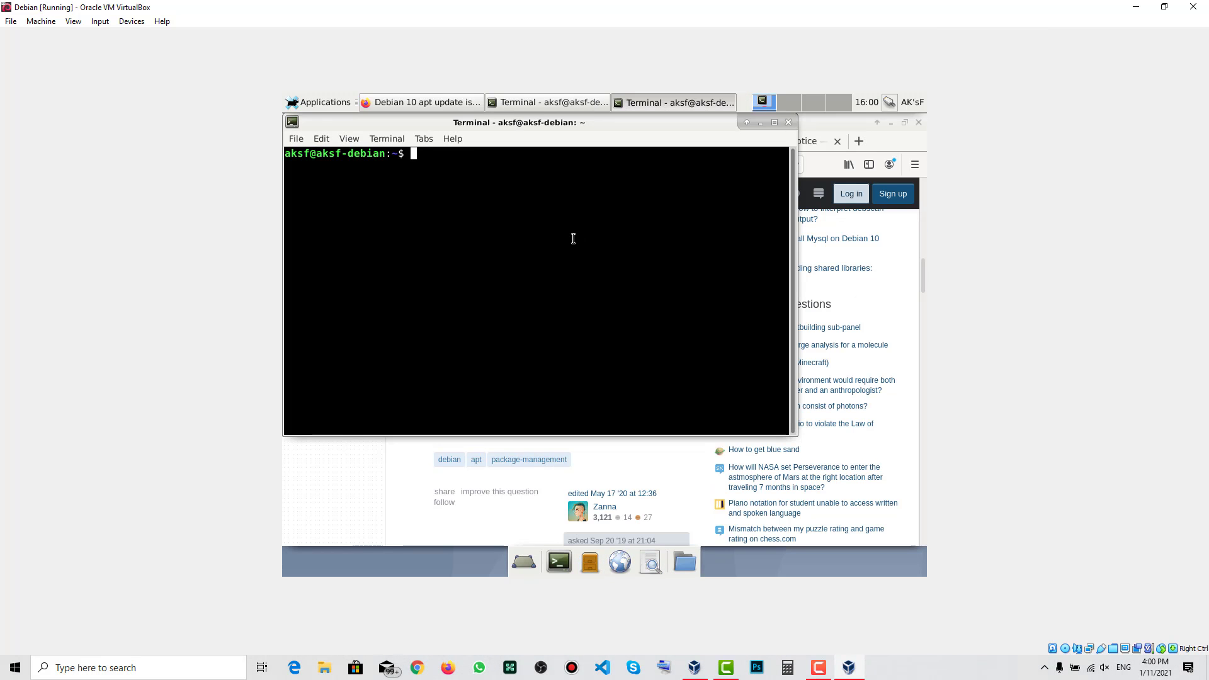
Step: Start a root shell in the new terminal with "sudo bash", entering the account password
{"action": "type", "text": "sudo b"}
{"action": "type", "text": "ash"}
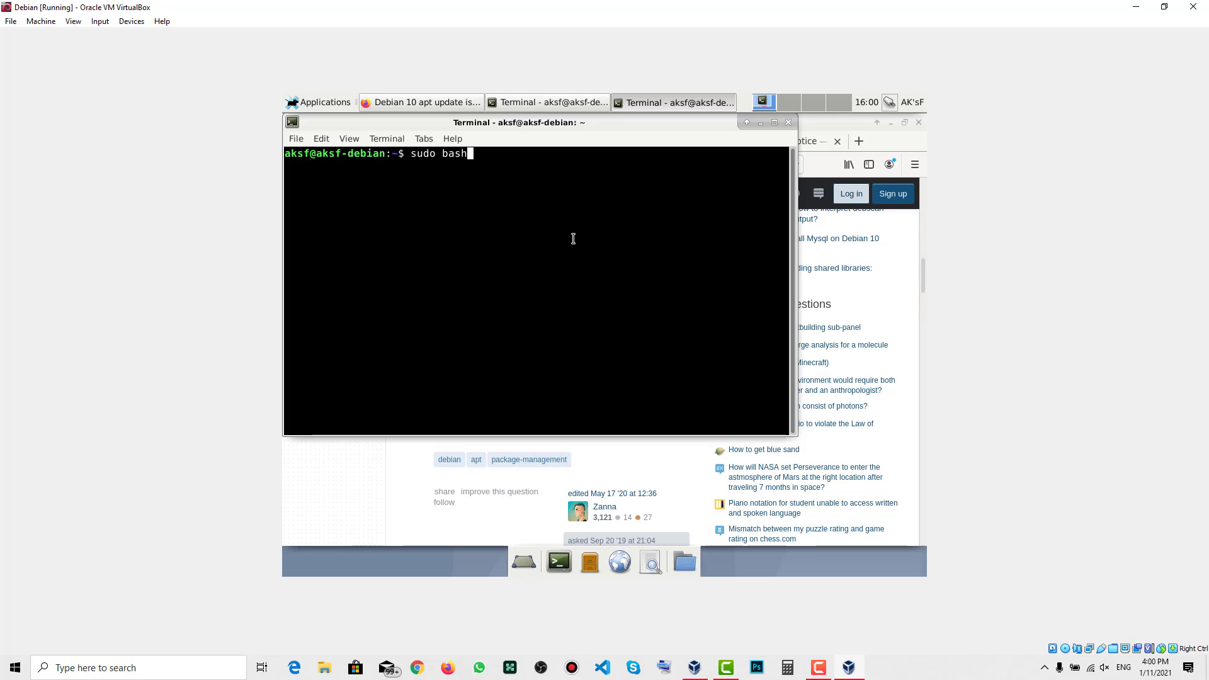
{"action": "key", "text": "Return"}
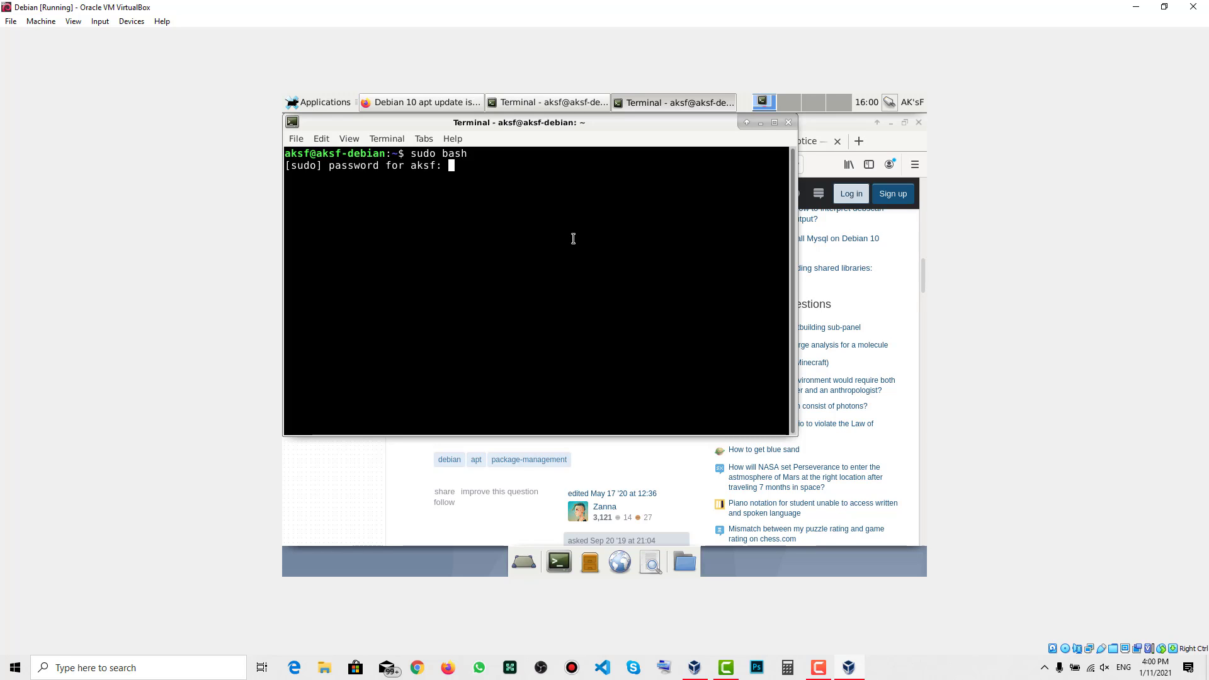
{"action": "key", "text": "Return"}
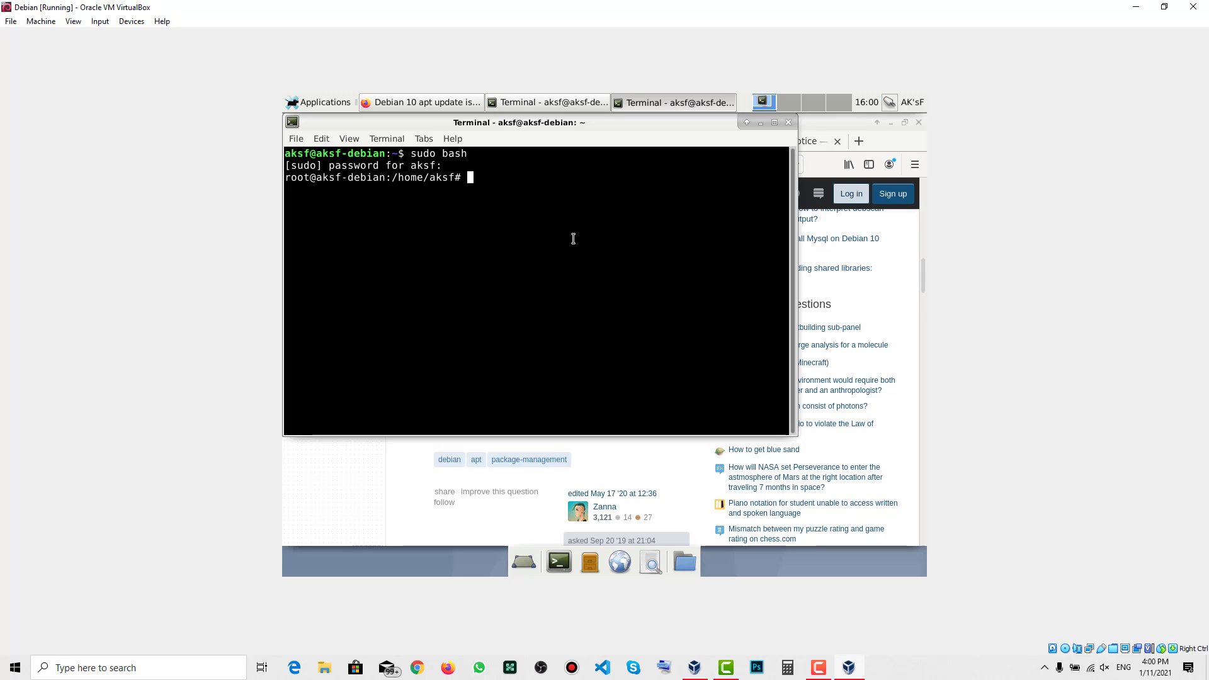
Step: Look for the sources list under /media/cdrom0 by completing a nano path in the root shell, without running the command
{"action": "type", "text": "nano /media/c"}
{"action": "key", "text": "Tab"}
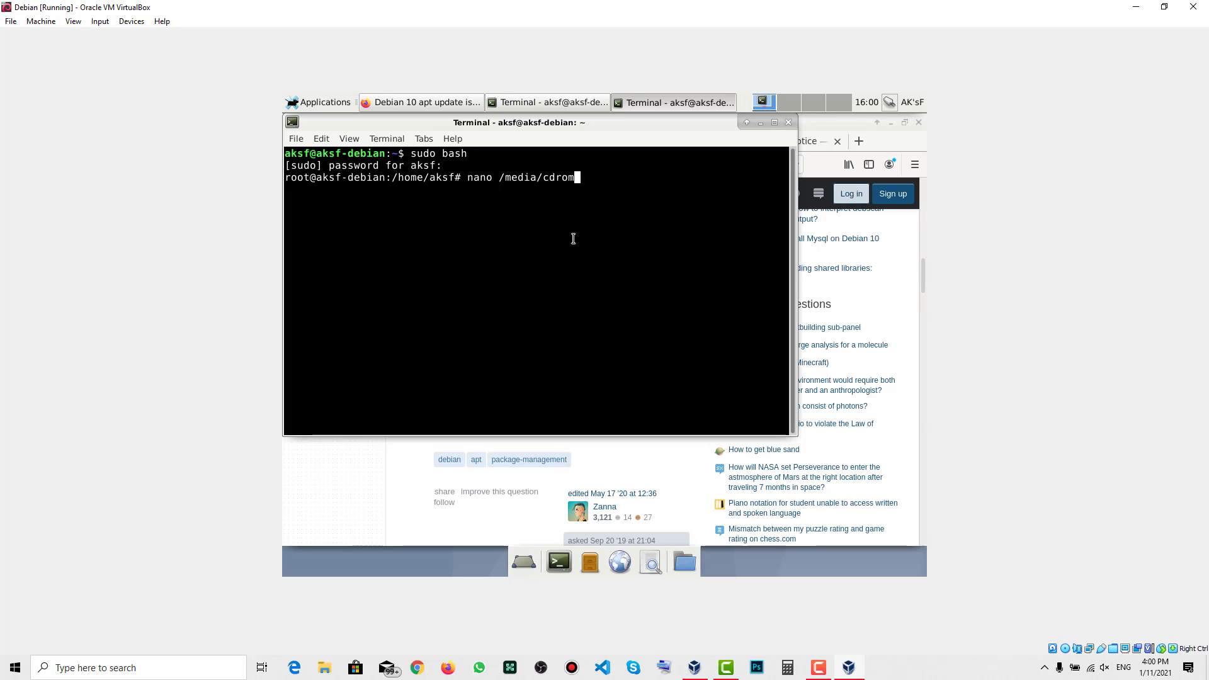
{"action": "key", "text": "Tab"}
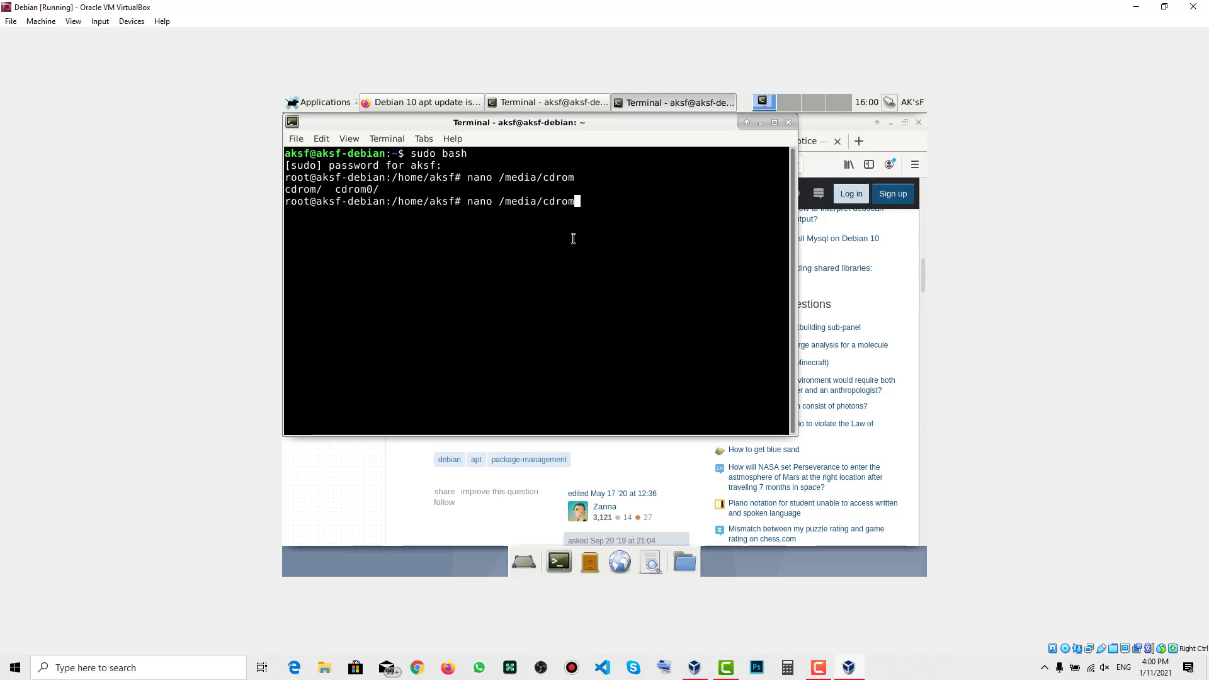
{"action": "type", "text": "0"}
{"action": "key", "text": "Tab"}
{"action": "key", "text": "Tab"}
{"action": "key", "text": "Tab"}
{"action": "type", "text": "si"}
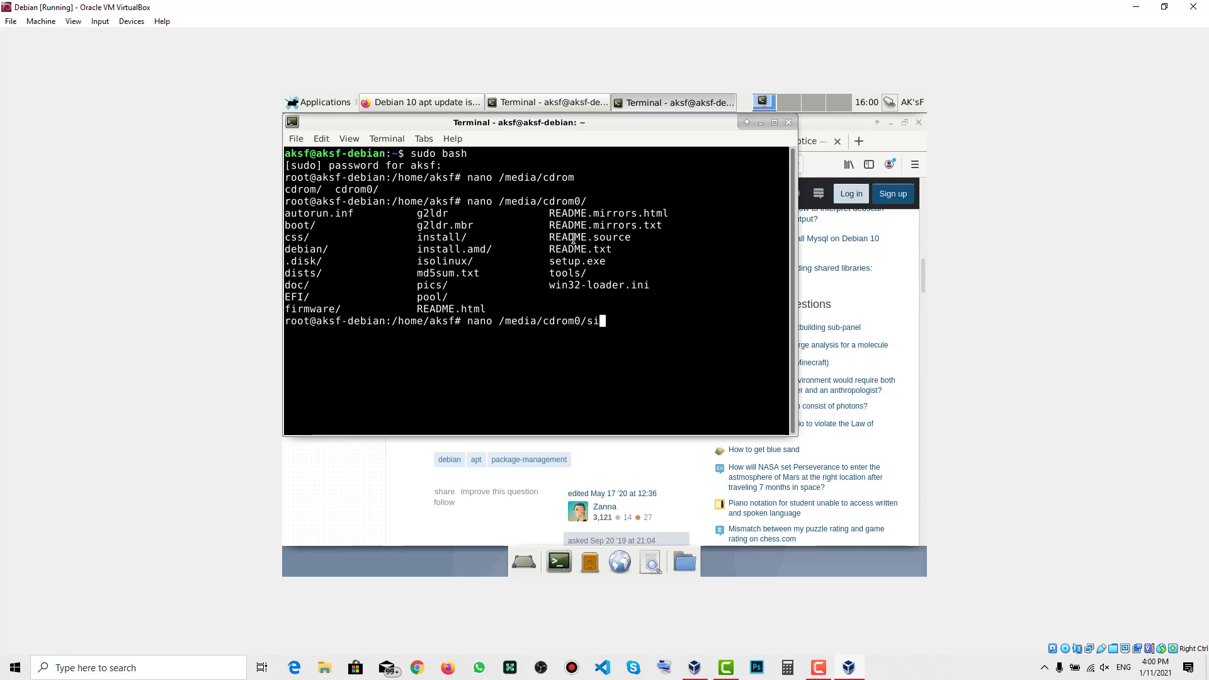
{"action": "key", "text": "BackSpace"}
{"action": "type", "text": "o"}
{"action": "key", "text": "BackSpace"}
{"action": "key", "text": "BackSpace"}
{"action": "key", "text": "BackSpace"}
Step: Switch to Firefox and open the accepted answer's "example source.list" and "Debian wiki" links in new tabs
{"action": "left_click", "coordinate": [372, 474]}
{"action": "scroll", "coordinate": [506, 406], "scroll_direction": "down", "scroll_amount": 10}
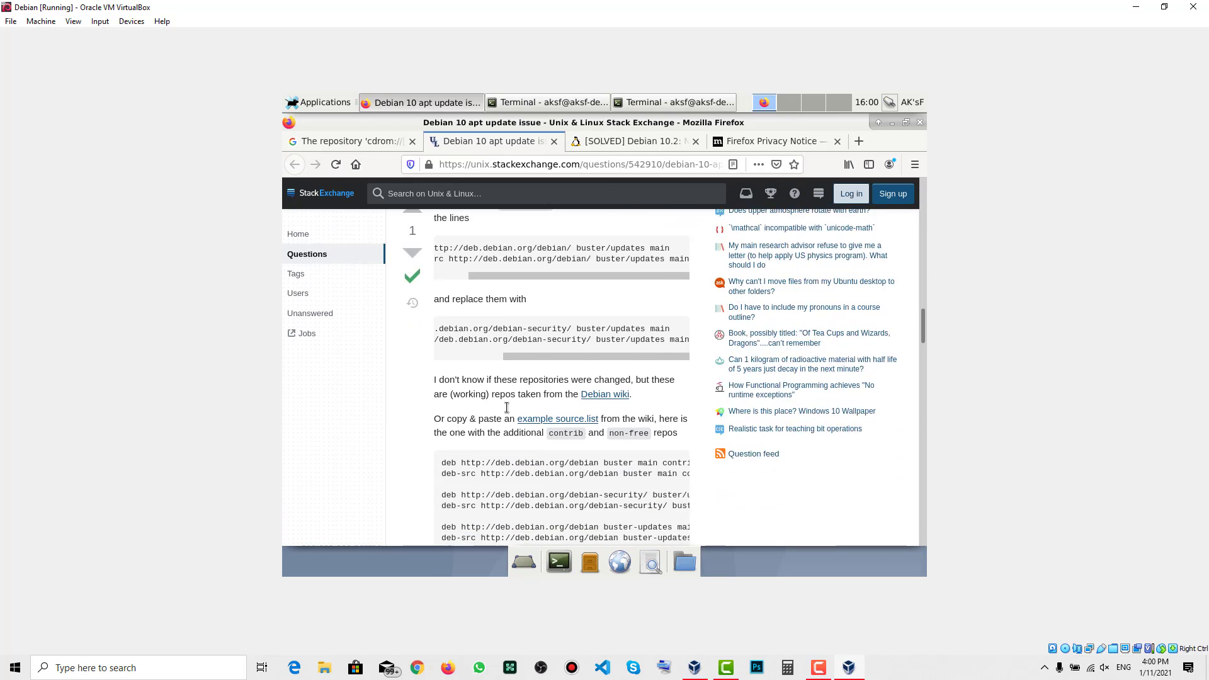
{"action": "scroll", "coordinate": [506, 406], "scroll_direction": "down", "scroll_amount": 5}
{"action": "scroll", "coordinate": [507, 411], "scroll_direction": "up", "scroll_amount": 4}
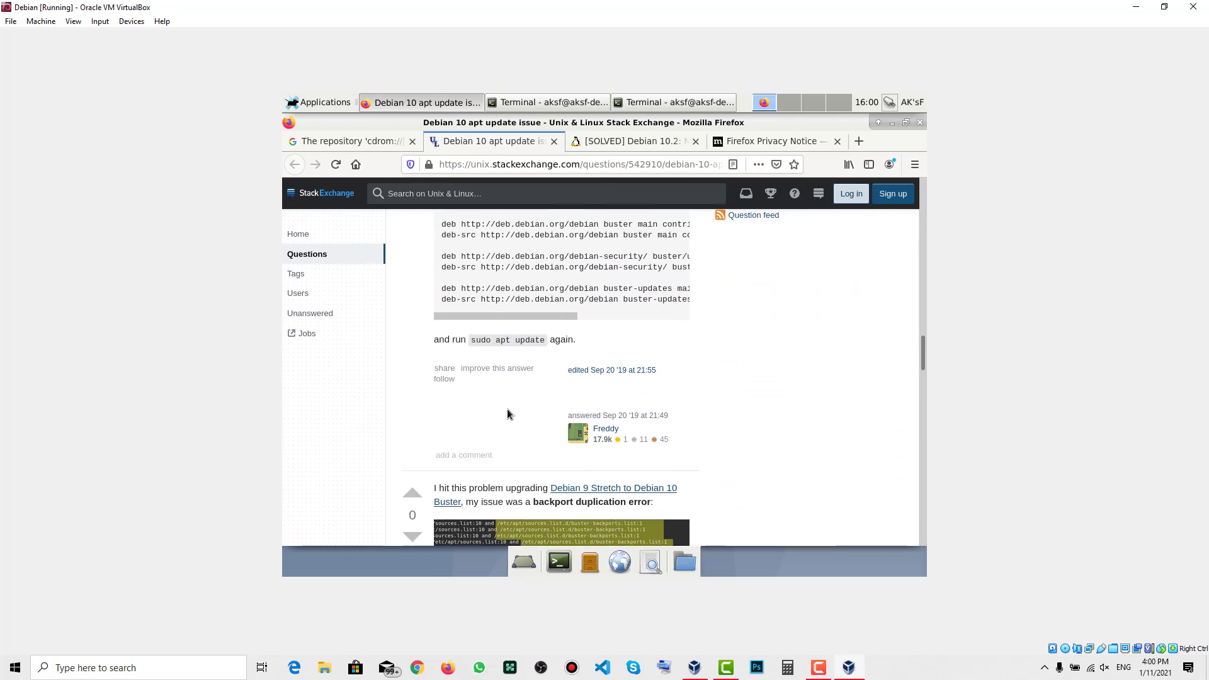
{"action": "right_click", "coordinate": [592, 324]}
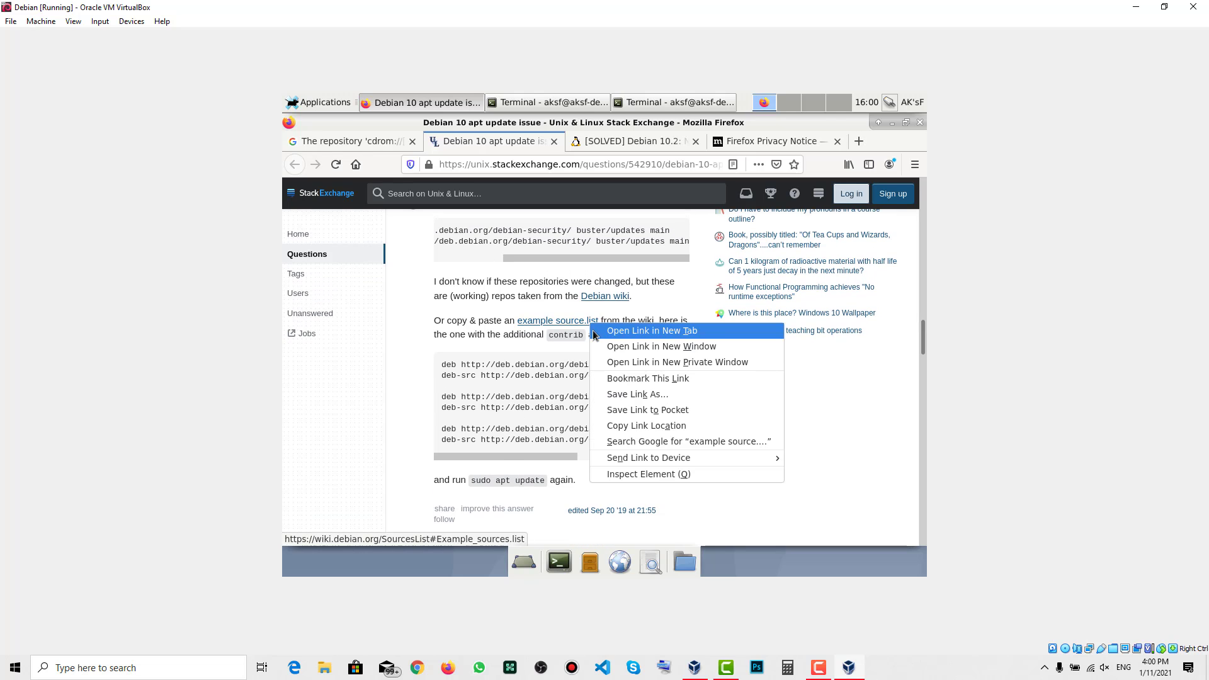
{"action": "left_click", "coordinate": [595, 332]}
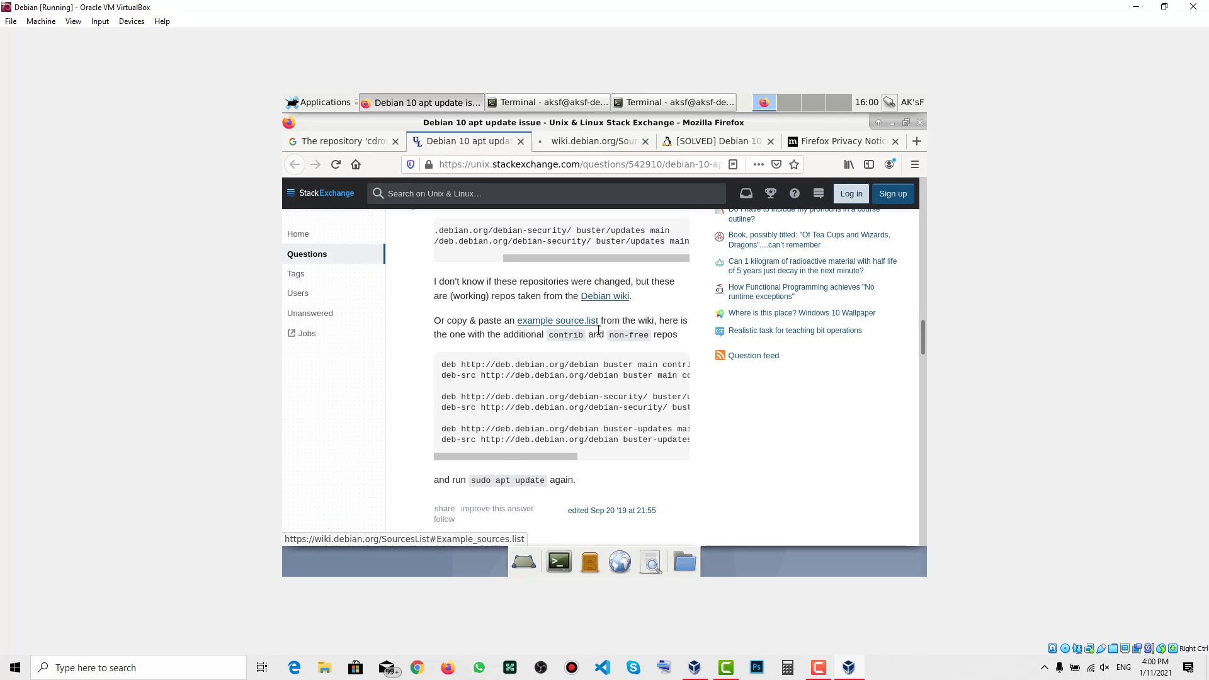
{"action": "right_click", "coordinate": [608, 297]}
{"action": "left_click", "coordinate": [615, 304]}
{"action": "scroll", "coordinate": [577, 326], "scroll_direction": "down", "scroll_amount": 4}
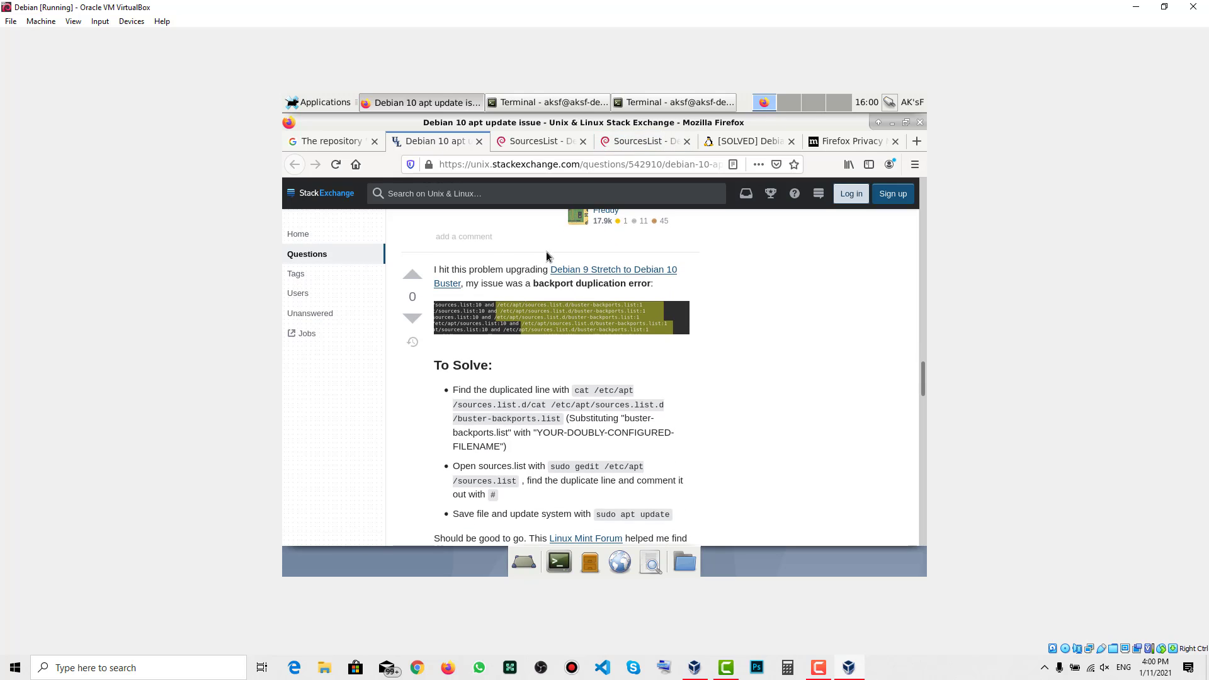
Step: Copy the wiki's whole example sources.list block for Debian 10/Buster, the version with only the main component
{"action": "left_click", "coordinate": [557, 140]}
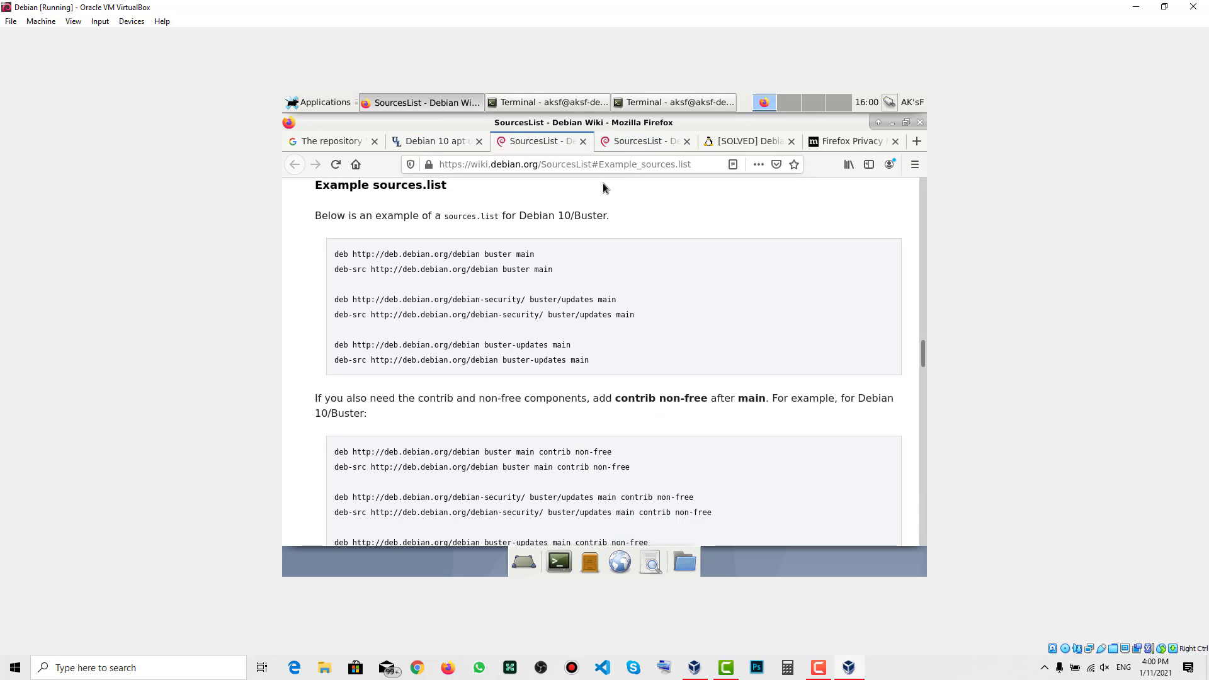
{"action": "scroll", "coordinate": [457, 326], "scroll_direction": "down", "scroll_amount": 1}
{"action": "scroll", "coordinate": [457, 327], "scroll_direction": "up", "scroll_amount": 6}
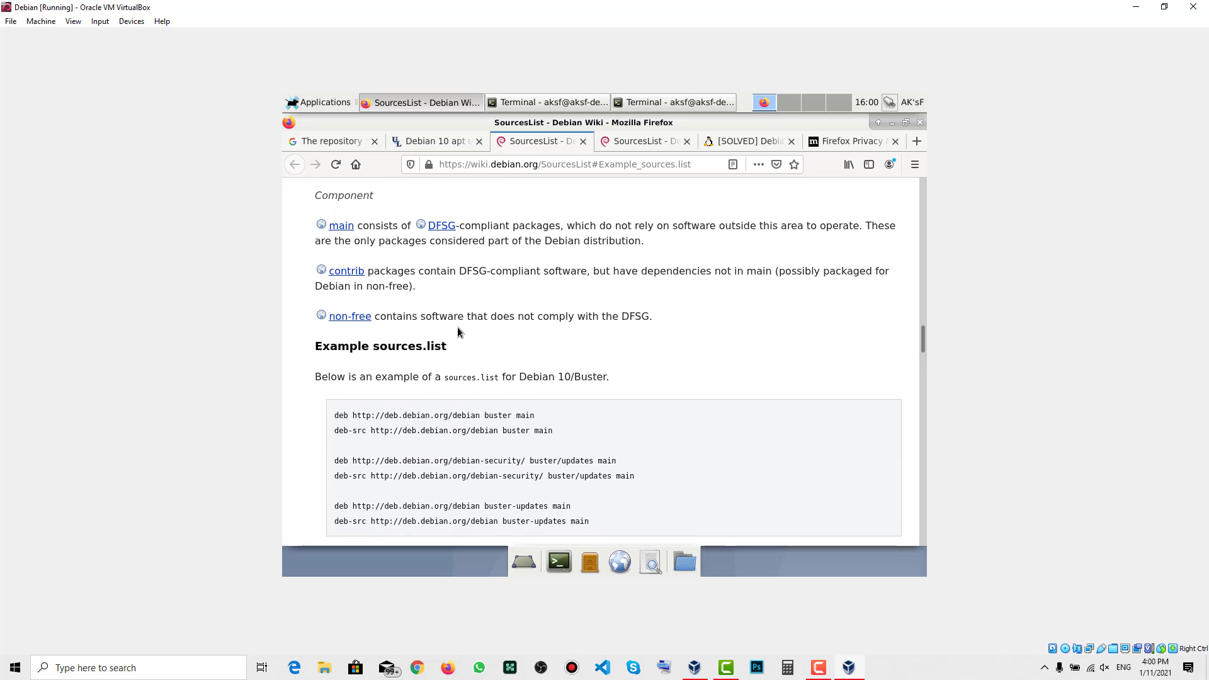
{"action": "scroll", "coordinate": [449, 347], "scroll_direction": "up", "scroll_amount": 4}
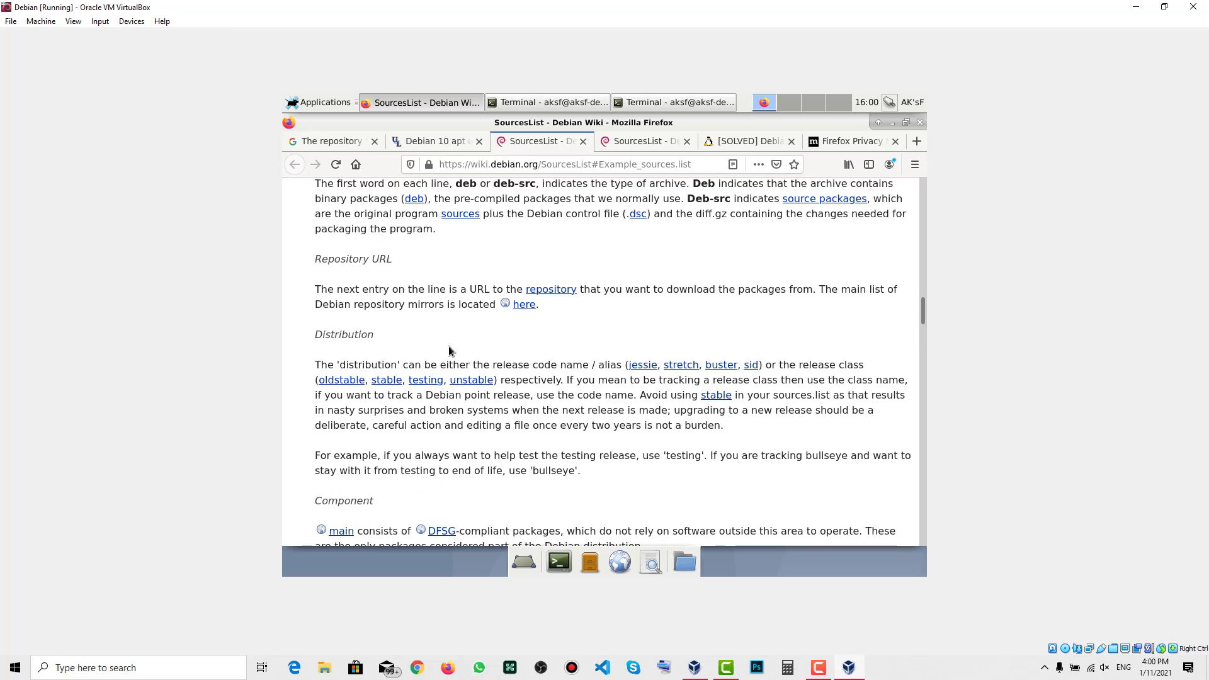
{"action": "scroll", "coordinate": [448, 350], "scroll_direction": "down", "scroll_amount": 6}
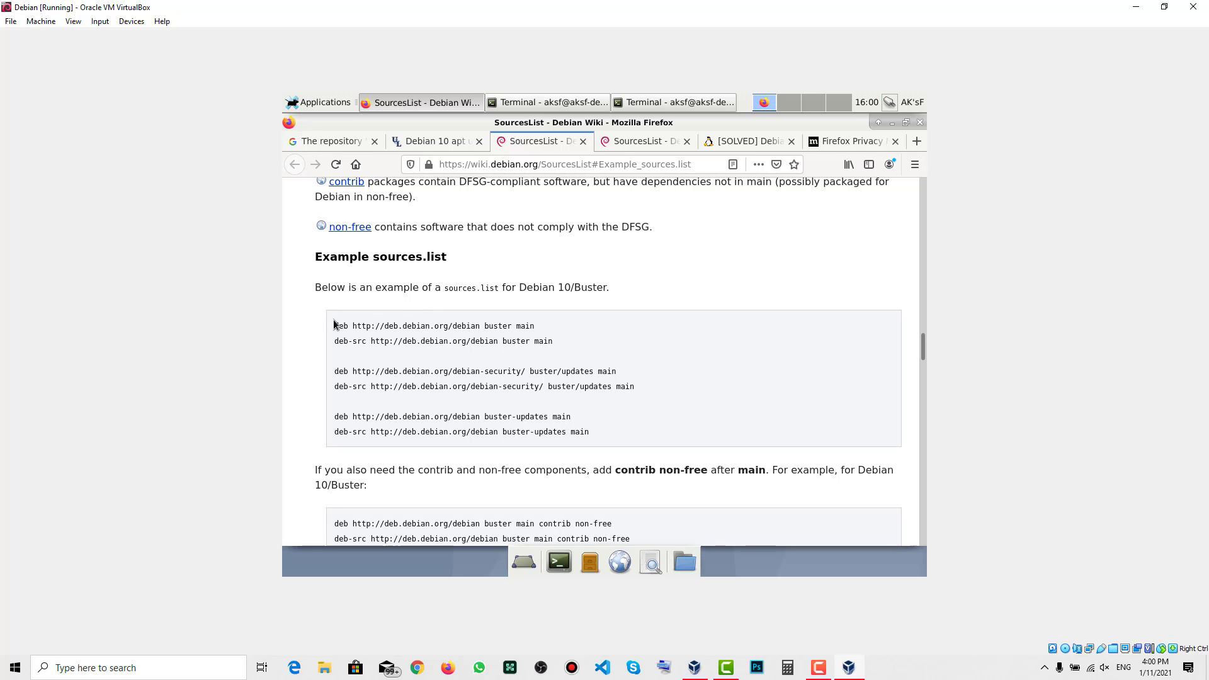
{"action": "left_click_drag", "start_coordinate": [336, 326], "coordinate": [587, 428]}
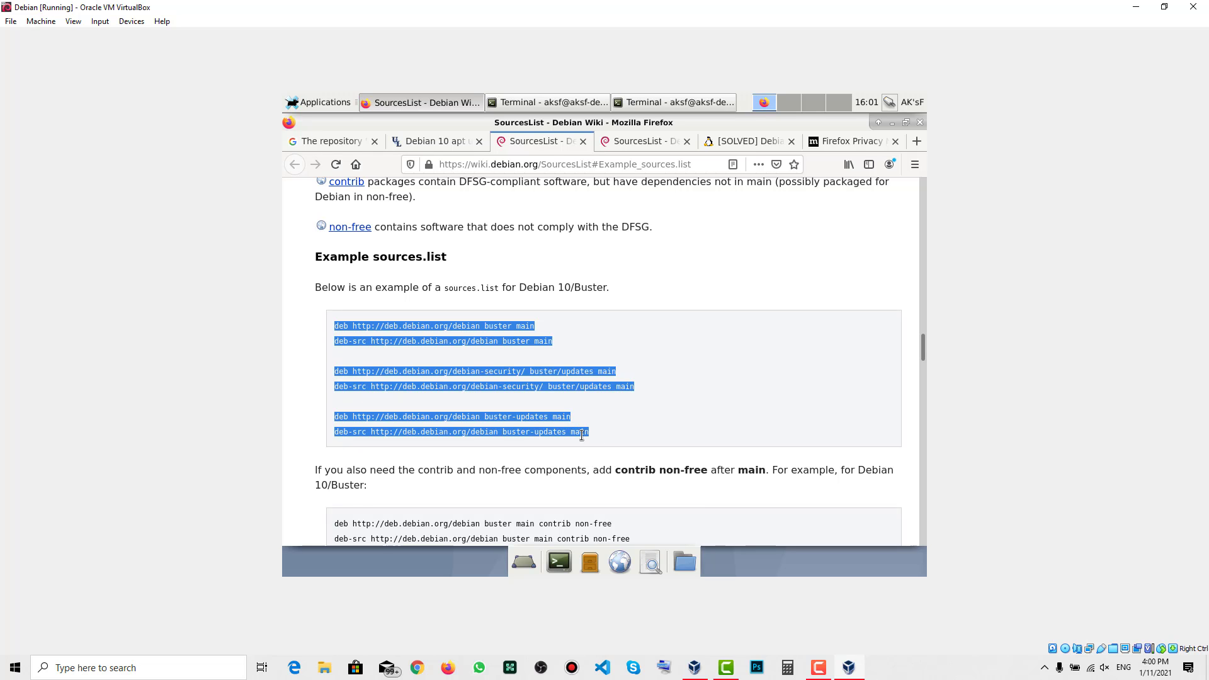
{"action": "right_click", "coordinate": [580, 435]}
{"action": "left_click", "coordinate": [592, 442]}
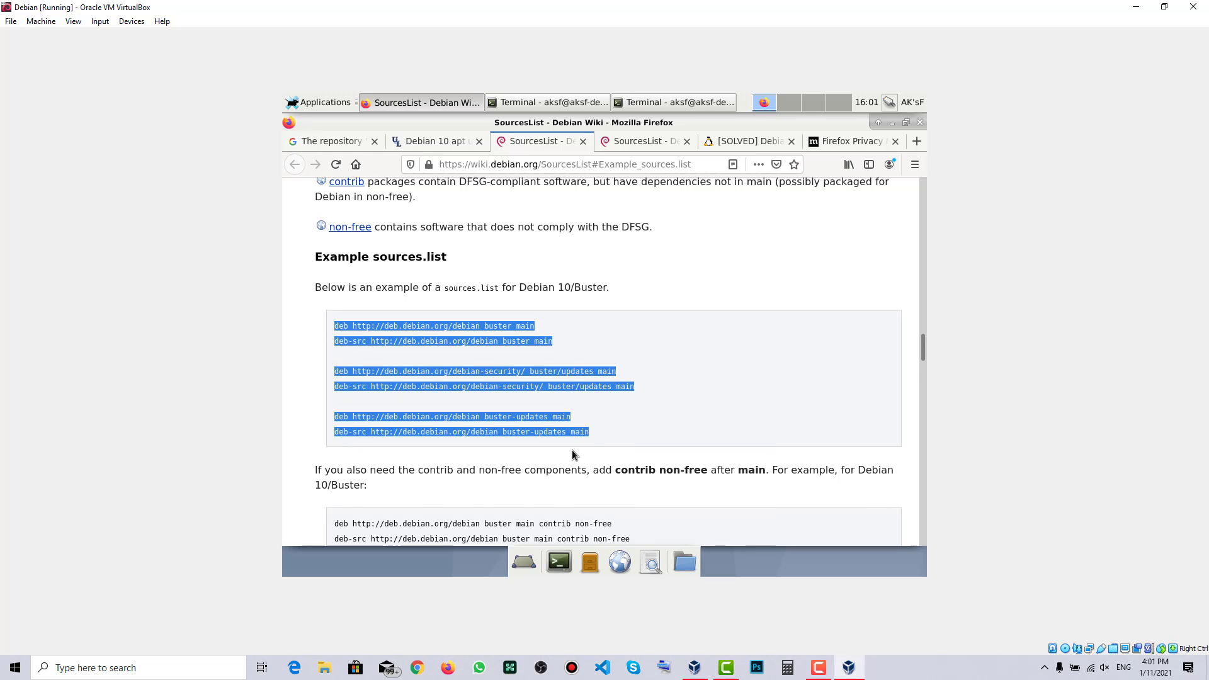
Step: Examine the rest of the SourcesList wiki page for CD-ROM and apt update guidance, then return to the example sources.list section
{"action": "scroll", "coordinate": [570, 447], "scroll_direction": "down", "scroll_amount": 5}
{"action": "scroll", "coordinate": [569, 446], "scroll_direction": "down", "scroll_amount": 3}
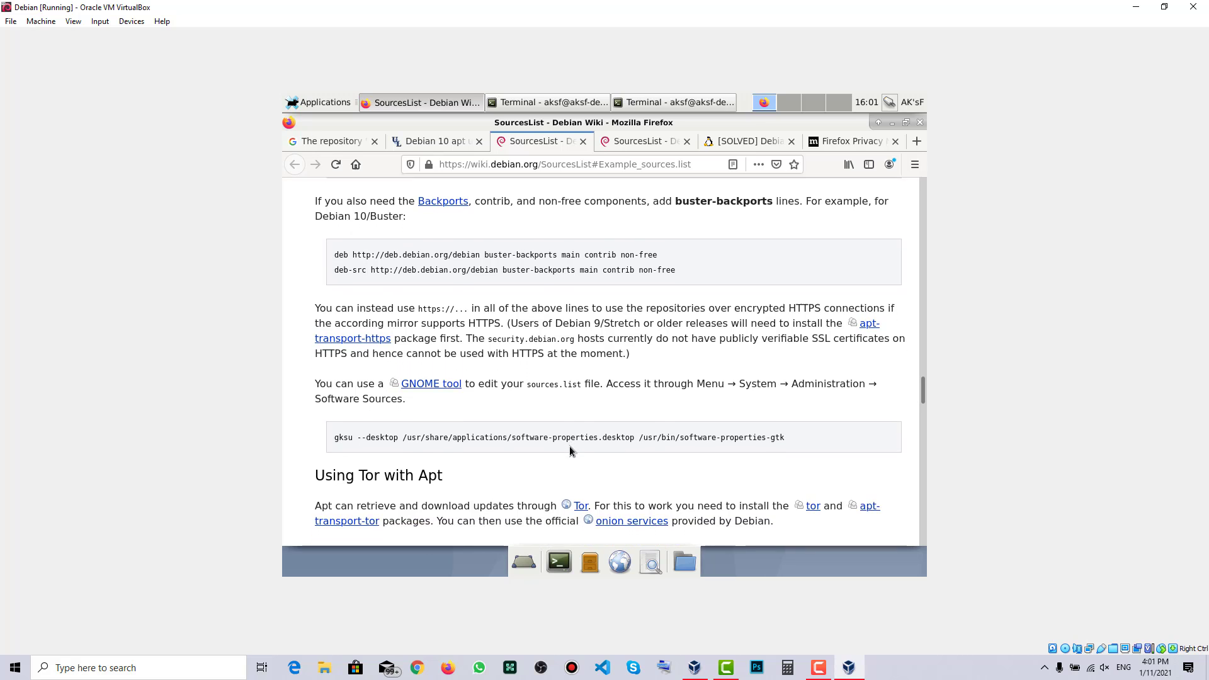
{"action": "scroll", "coordinate": [569, 446], "scroll_direction": "down", "scroll_amount": 2}
{"action": "scroll", "coordinate": [569, 446], "scroll_direction": "down", "scroll_amount": 8}
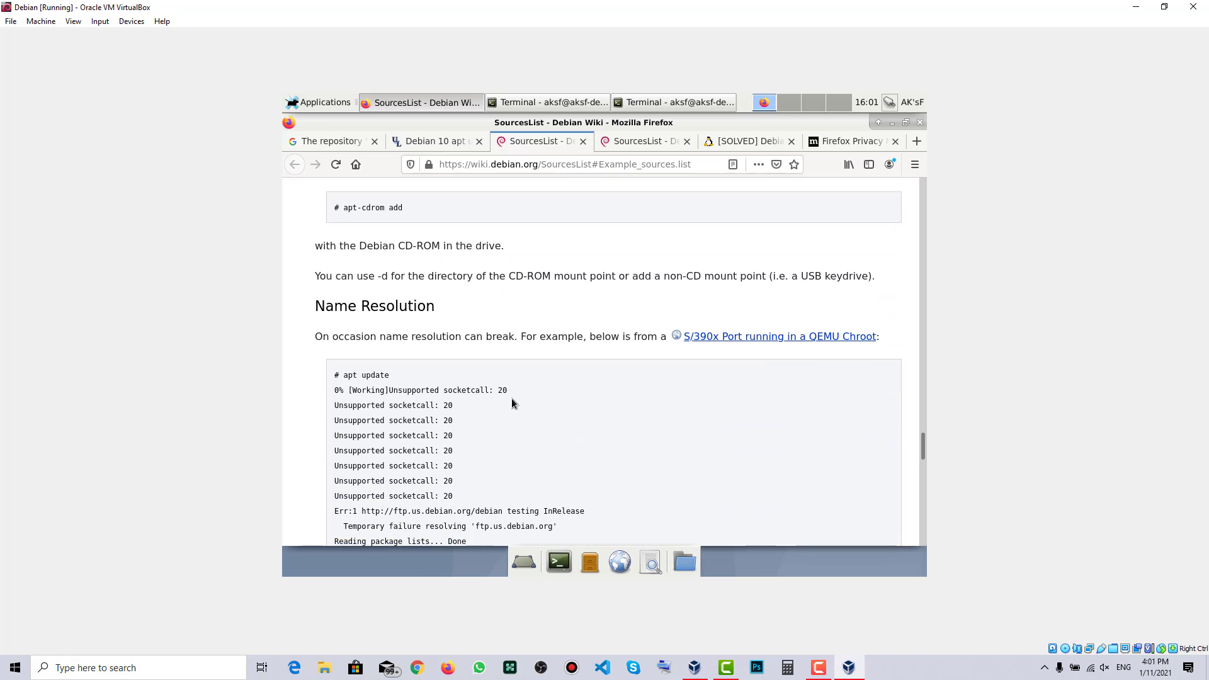
{"action": "scroll", "coordinate": [512, 403], "scroll_direction": "down", "scroll_amount": 2}
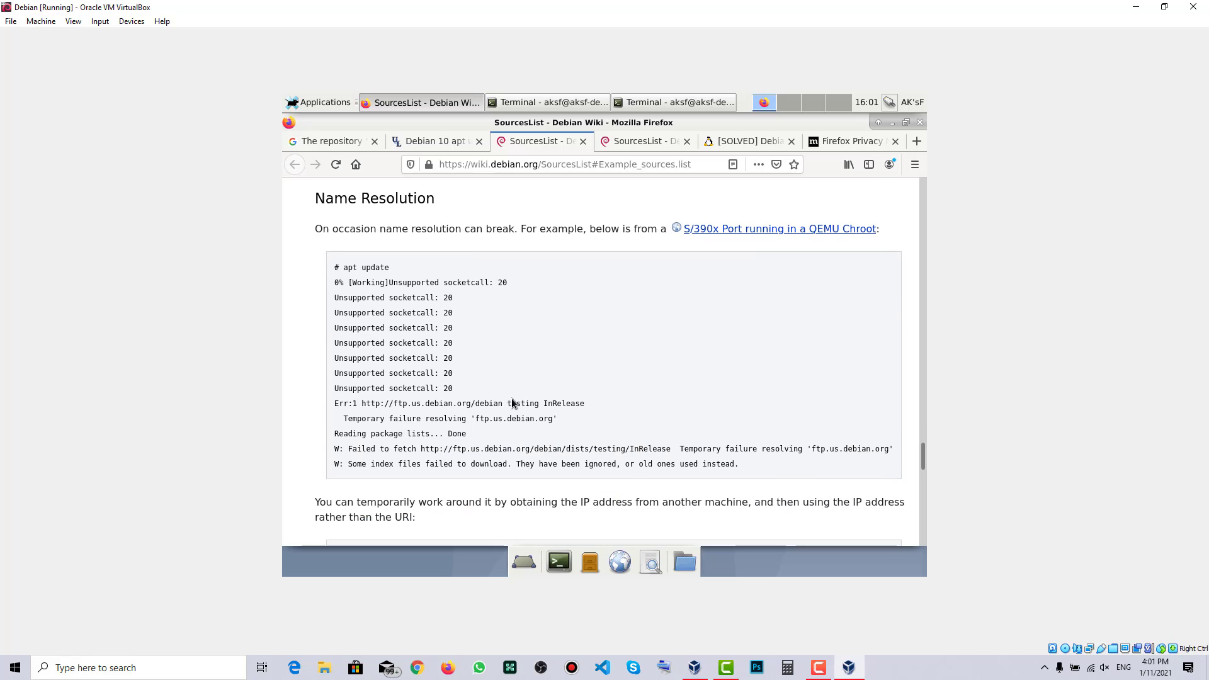
{"action": "scroll", "coordinate": [554, 489], "scroll_direction": "up", "scroll_amount": 10}
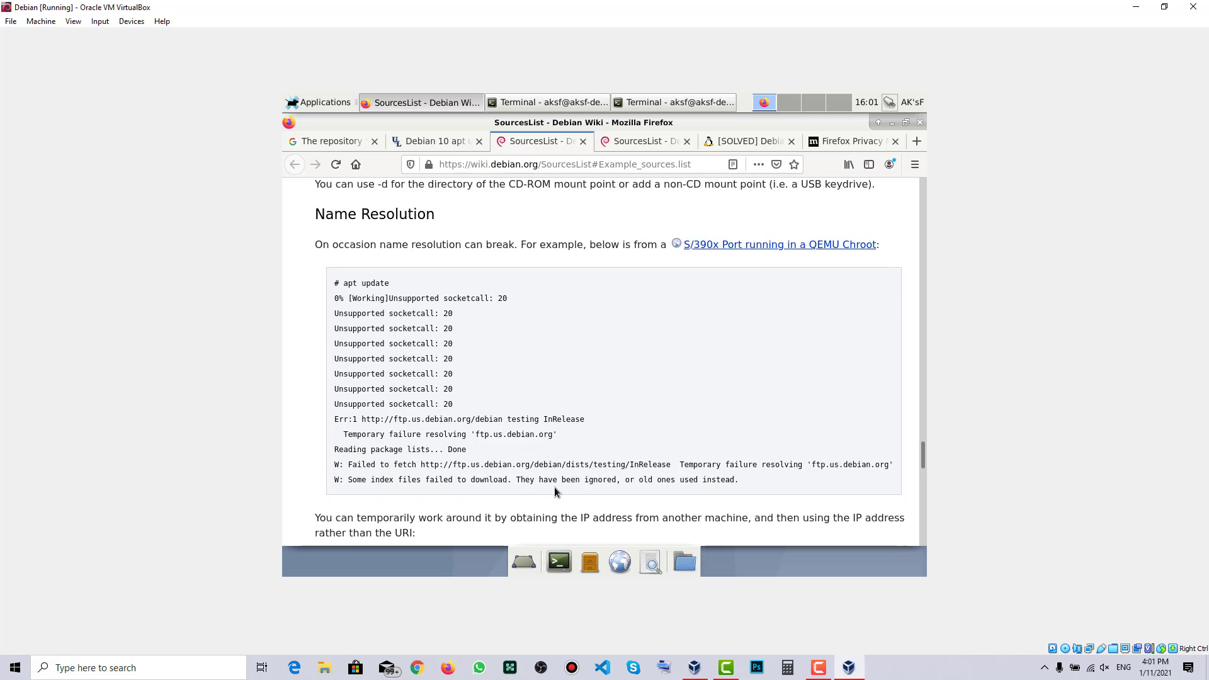
{"action": "scroll", "coordinate": [554, 491], "scroll_direction": "up", "scroll_amount": 7}
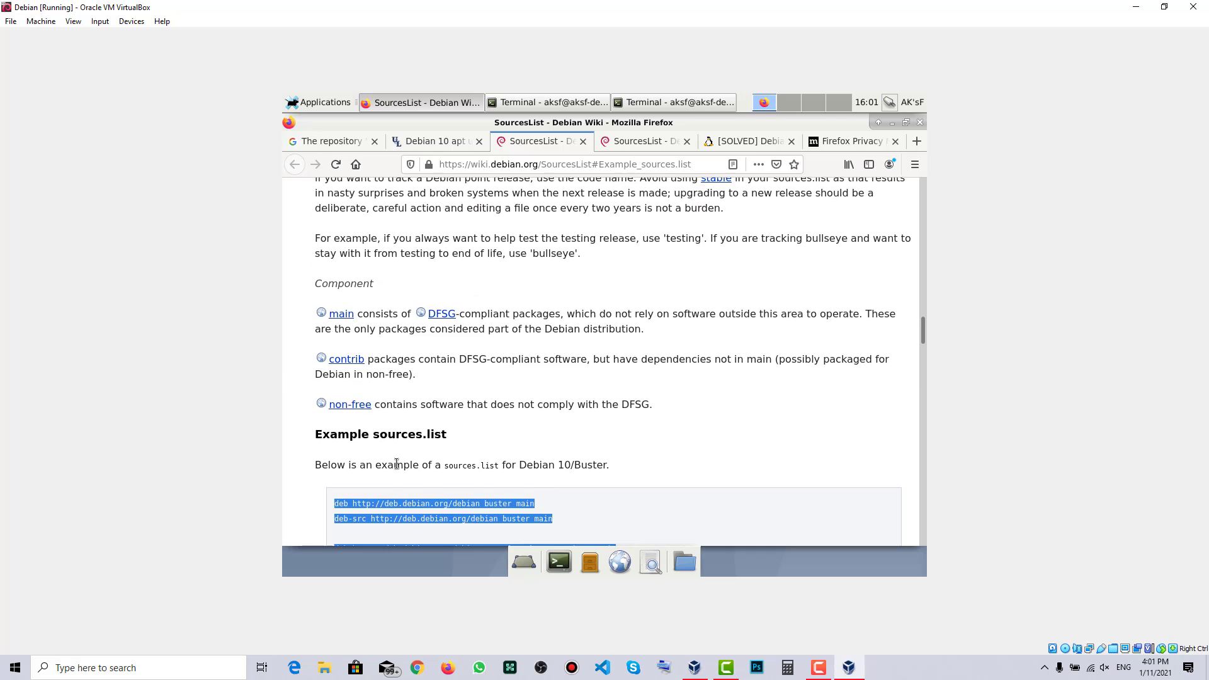
{"action": "scroll", "coordinate": [395, 463], "scroll_direction": "down", "scroll_amount": 3}
{"action": "scroll", "coordinate": [395, 462], "scroll_direction": "up", "scroll_amount": 3}
{"action": "scroll", "coordinate": [389, 348], "scroll_direction": "down", "scroll_amount": 2}
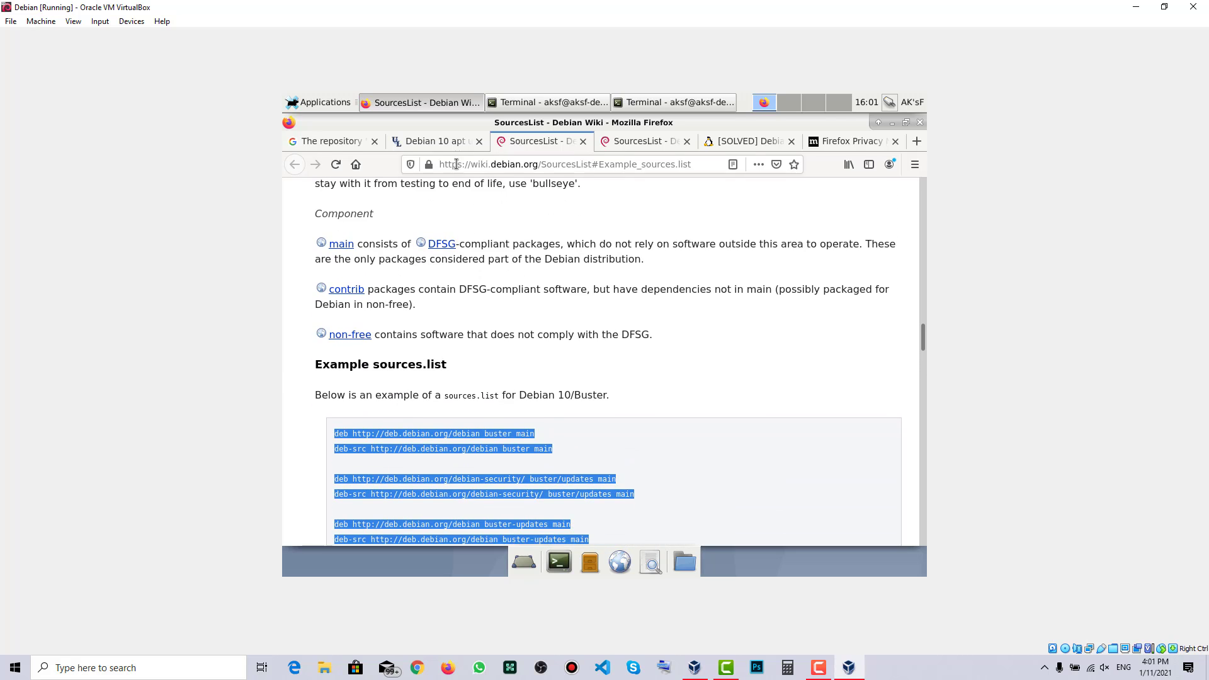
Step: Search Google for "where is source.list" in place of the earlier repository error query
{"action": "left_click", "coordinate": [432, 148]}
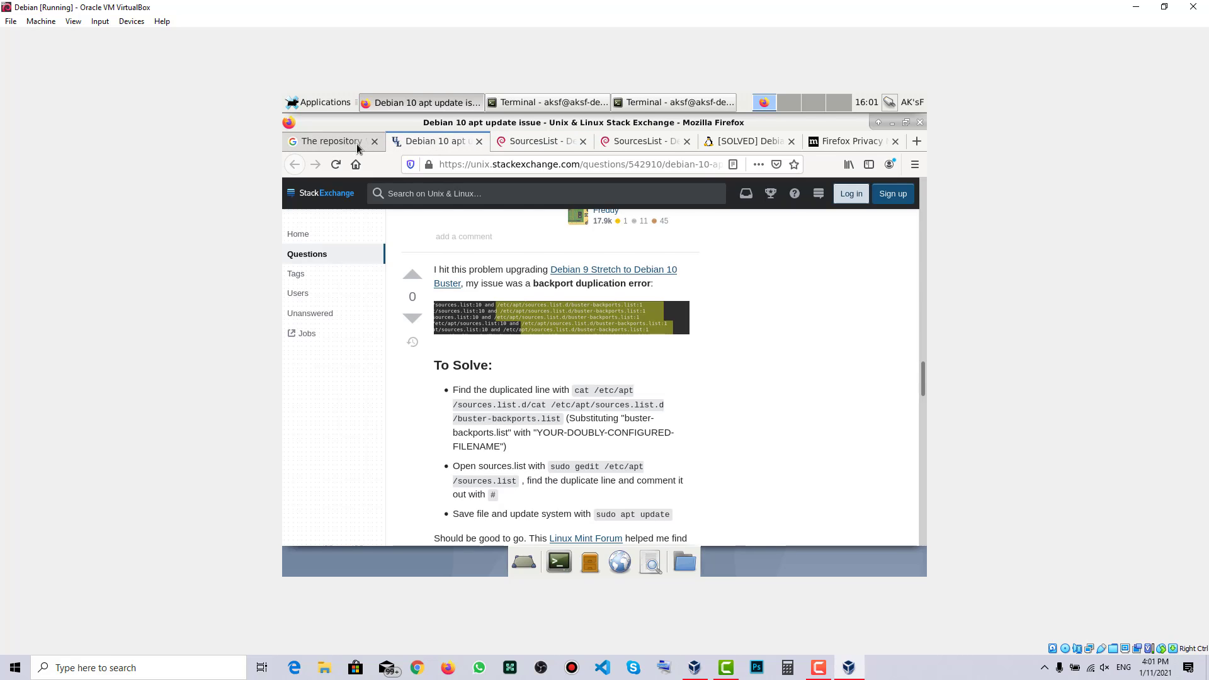
{"action": "left_click", "coordinate": [334, 141]}
{"action": "left_click", "coordinate": [501, 200]}
{"action": "key", "text": "ctrl+a"}
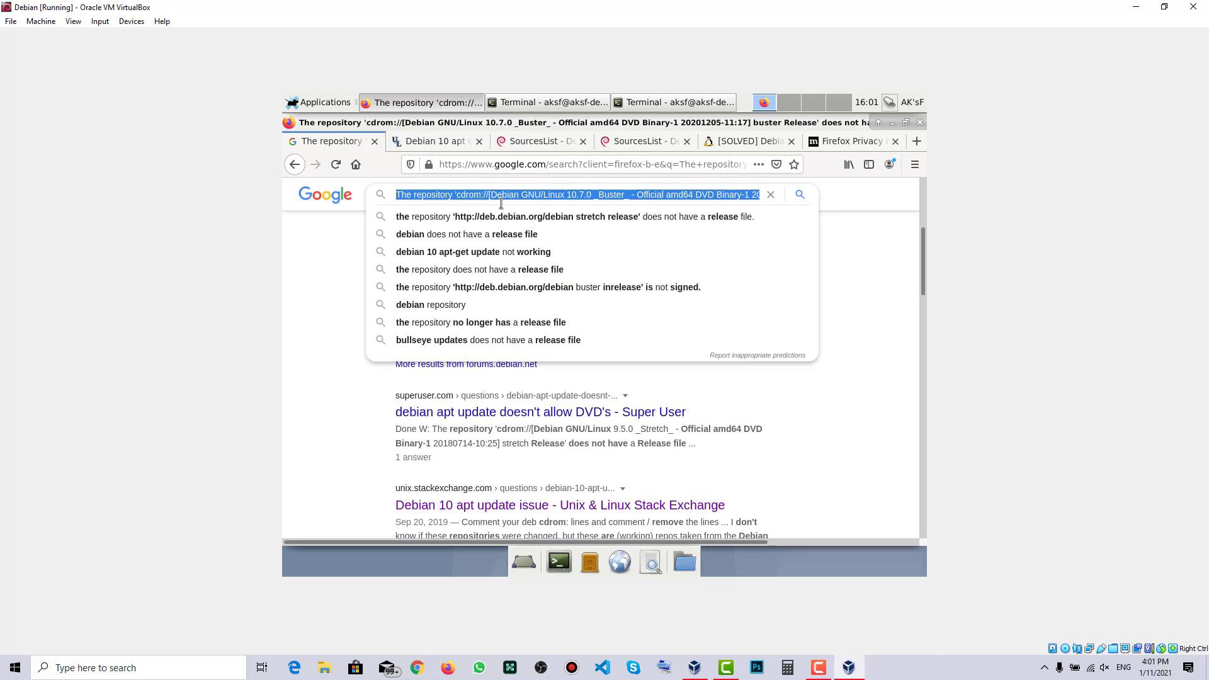
{"action": "type", "text": "where"}
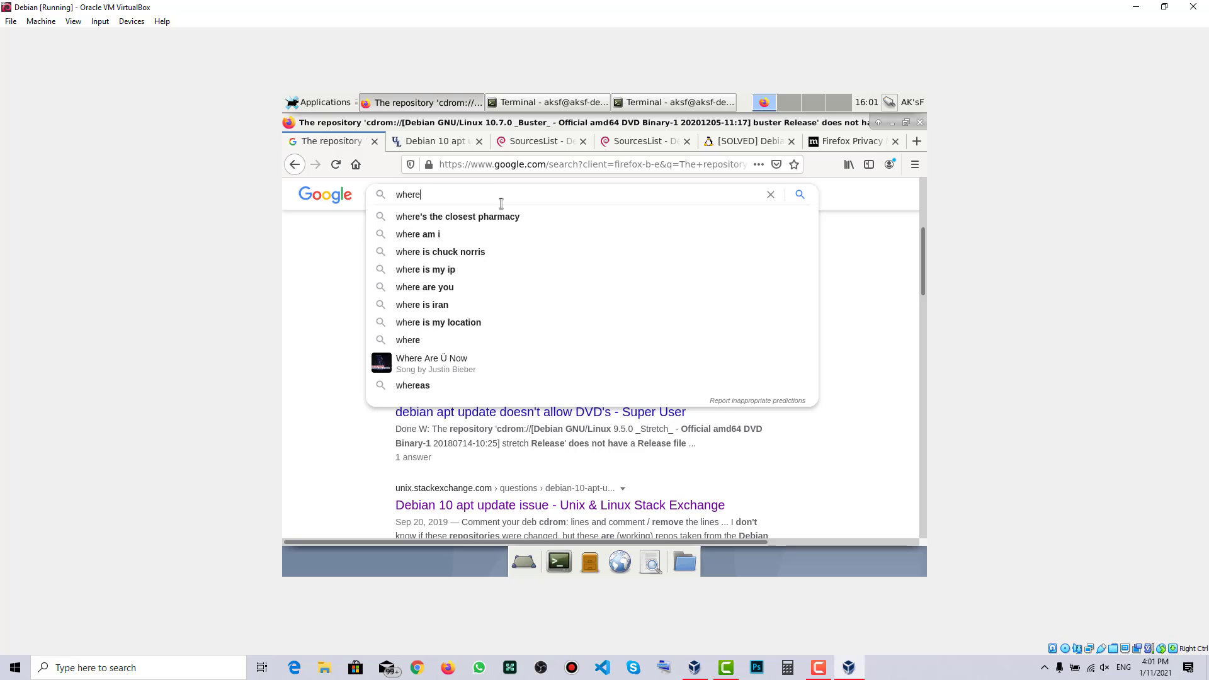
{"action": "type", "text": " is sou"}
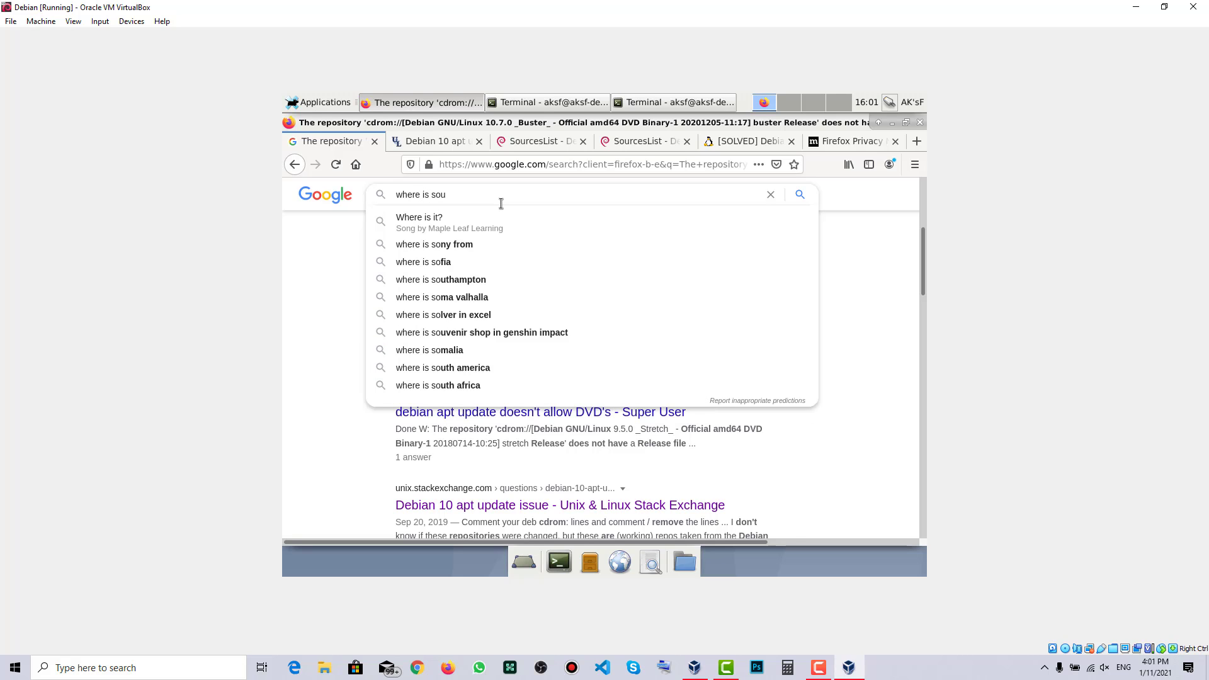
{"action": "type", "text": "rce"}
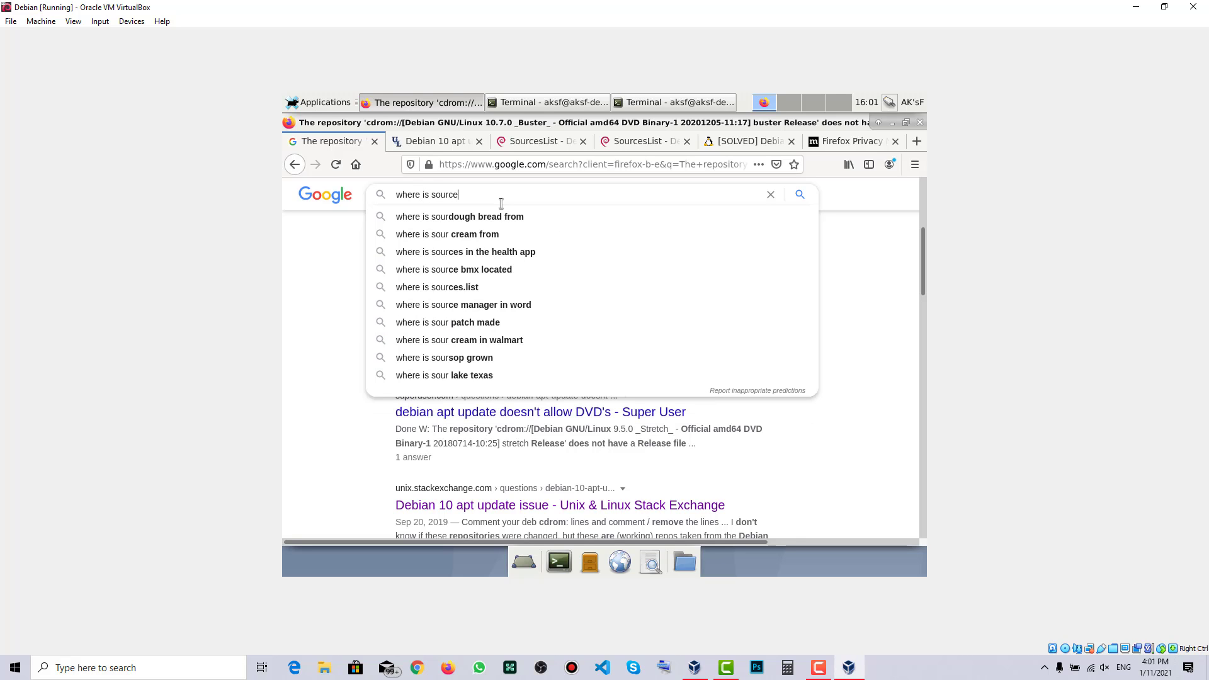
{"action": "type", "text": "."}
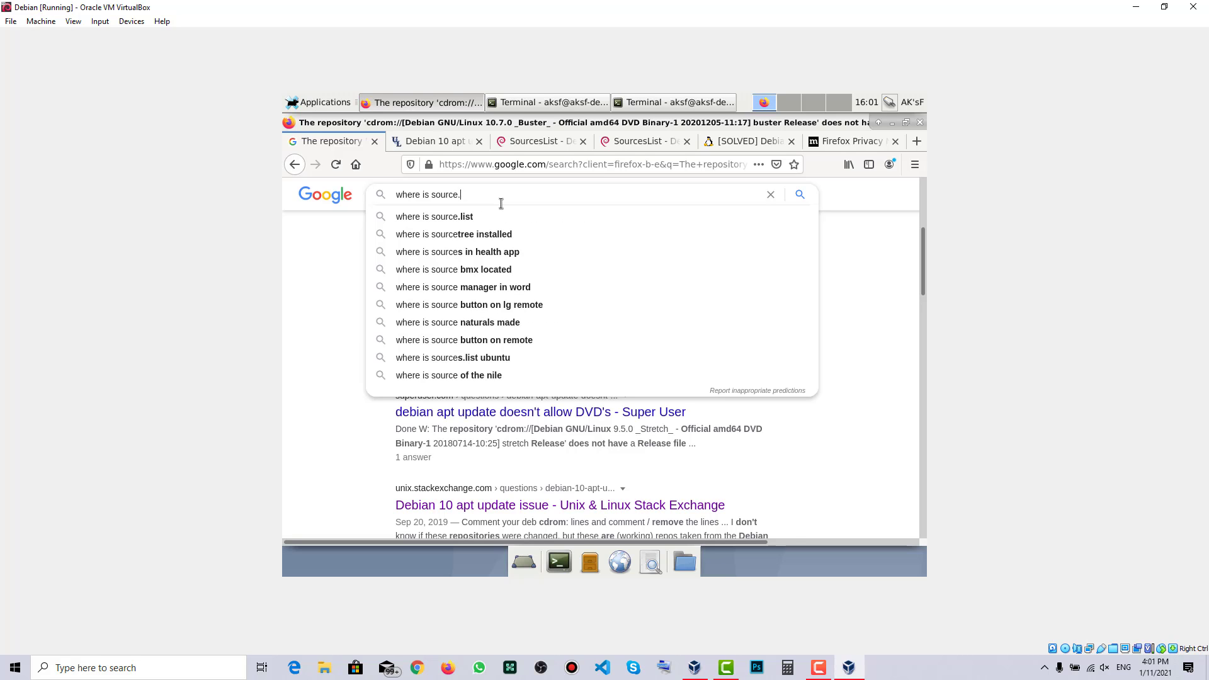
{"action": "key", "text": "Down"}
{"action": "key", "text": "Return"}
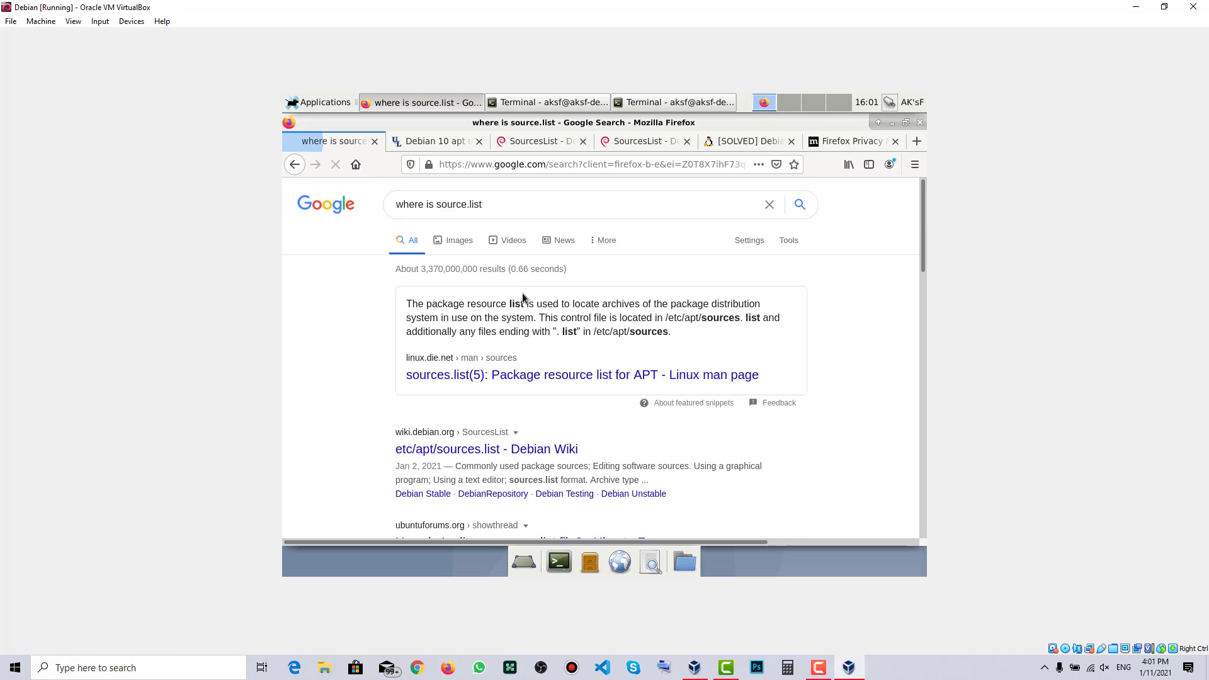
Step: Open the sources.list(5) Linux man page in a new tab, read where the file is located, and dismiss the page's advert
{"action": "right_click", "coordinate": [518, 385]}
{"action": "left_click", "coordinate": [520, 389]}
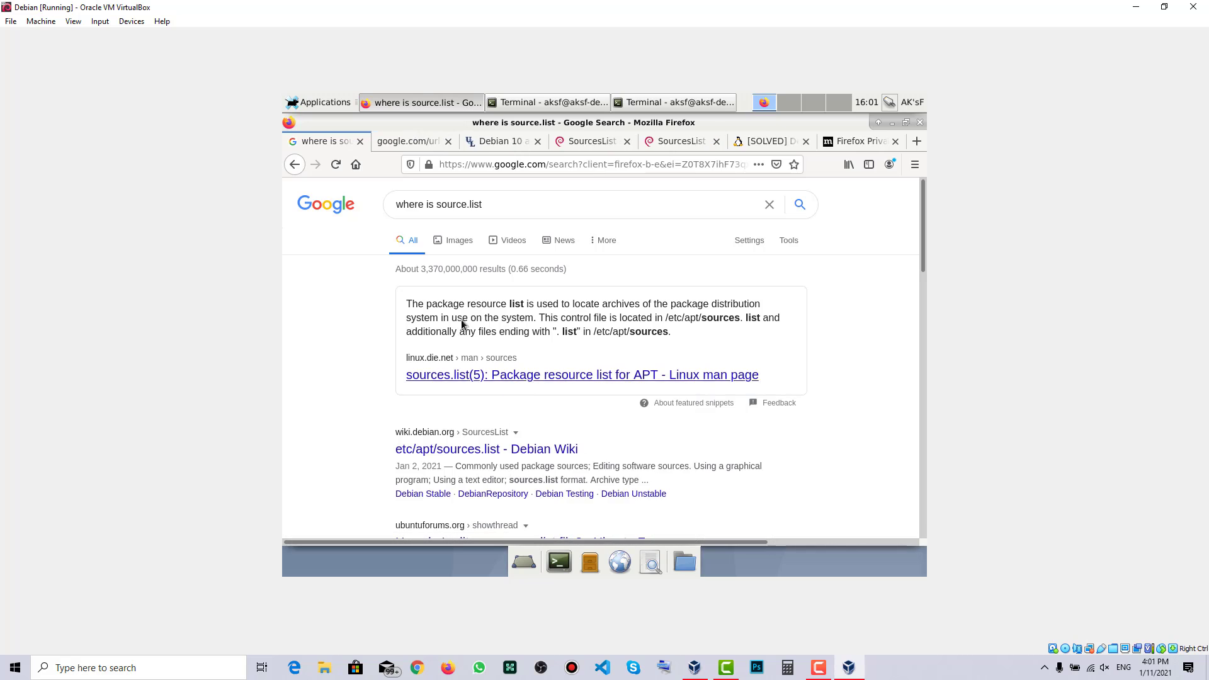
{"action": "left_click", "coordinate": [402, 147]}
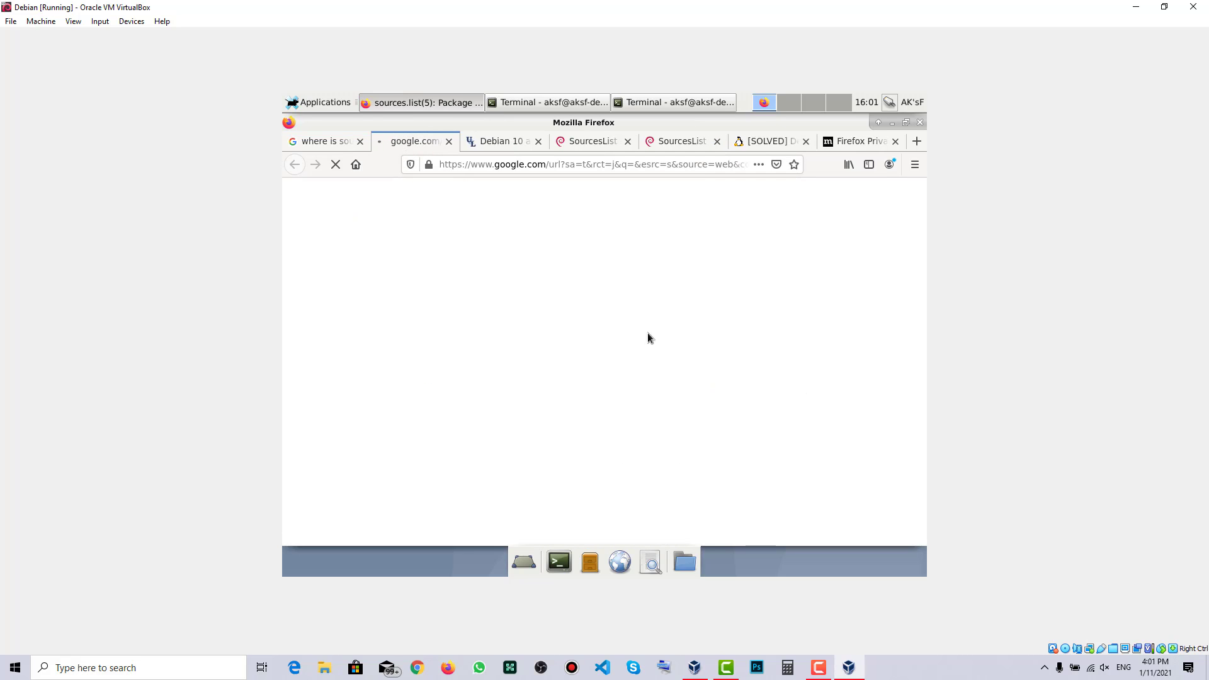
{"action": "scroll", "coordinate": [478, 294], "scroll_direction": "down", "scroll_amount": 1}
{"action": "scroll", "coordinate": [479, 294], "scroll_direction": "down", "scroll_amount": 2}
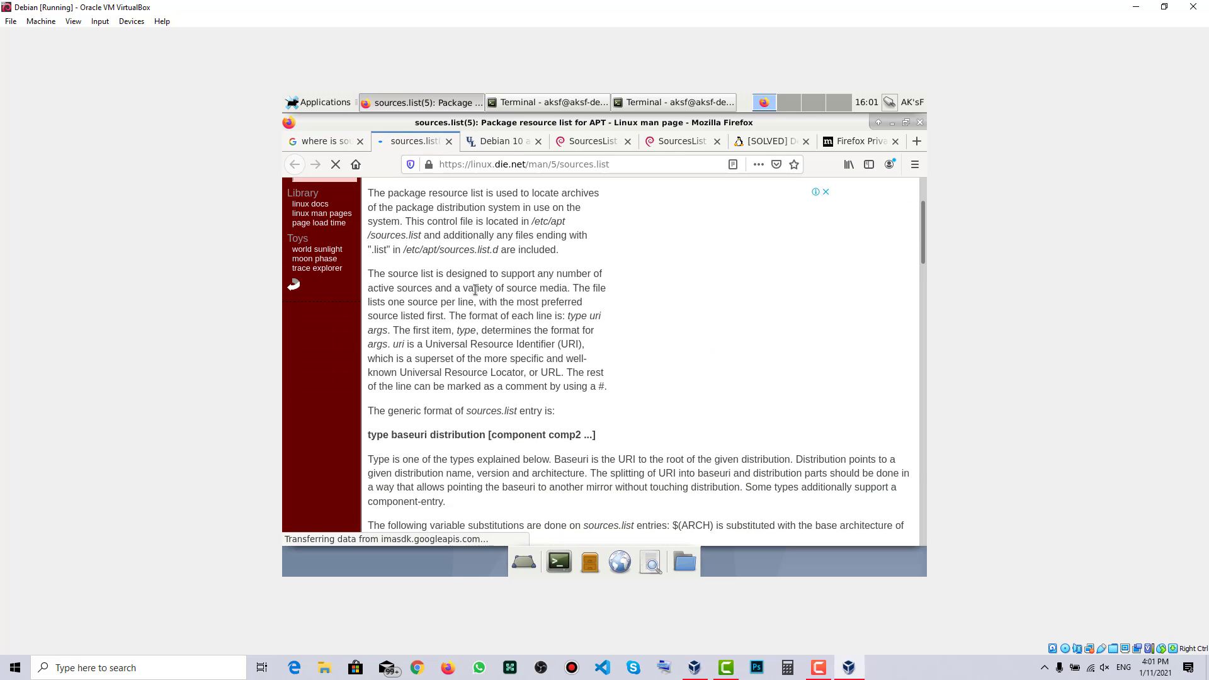
{"action": "scroll", "coordinate": [476, 291], "scroll_direction": "down", "scroll_amount": 6}
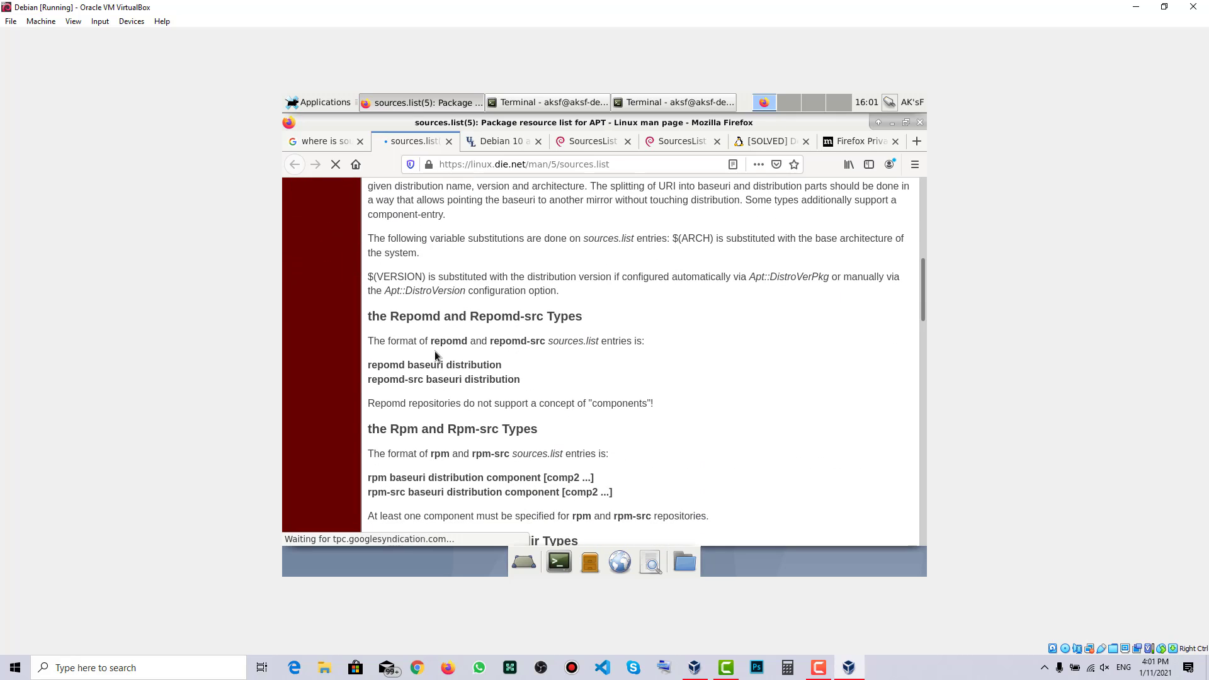
{"action": "scroll", "coordinate": [436, 356], "scroll_direction": "up", "scroll_amount": 4}
{"action": "scroll", "coordinate": [435, 355], "scroll_direction": "up", "scroll_amount": 4}
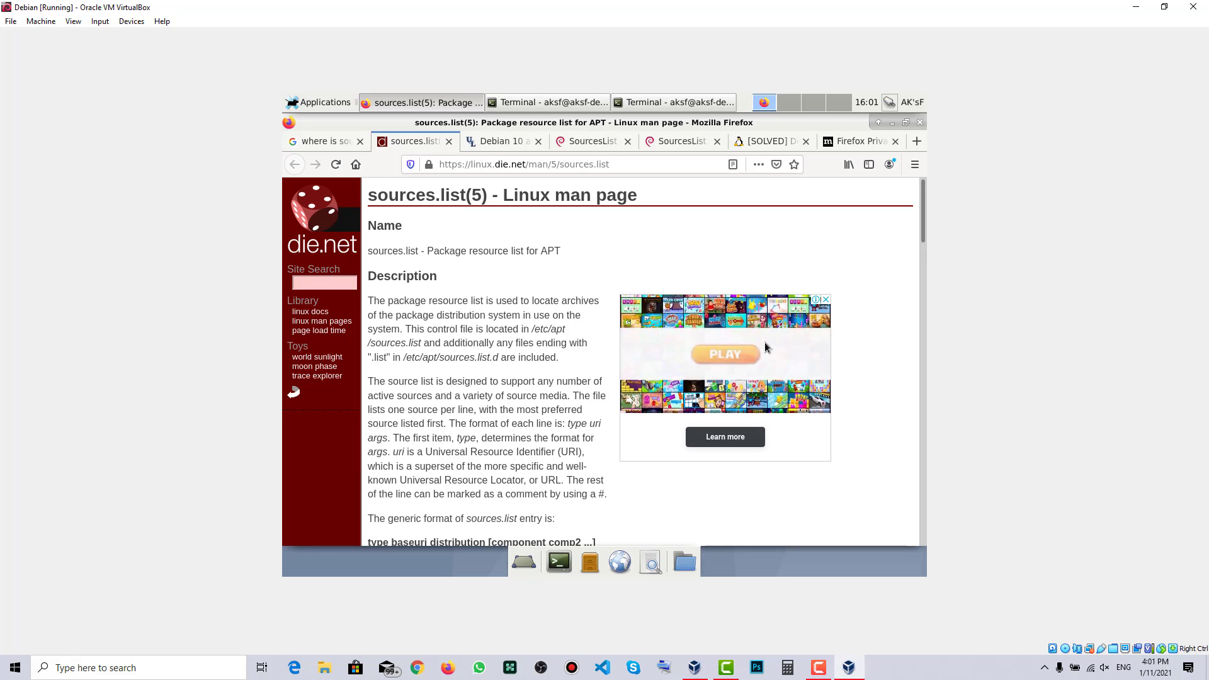
{"action": "left_click", "coordinate": [826, 301]}
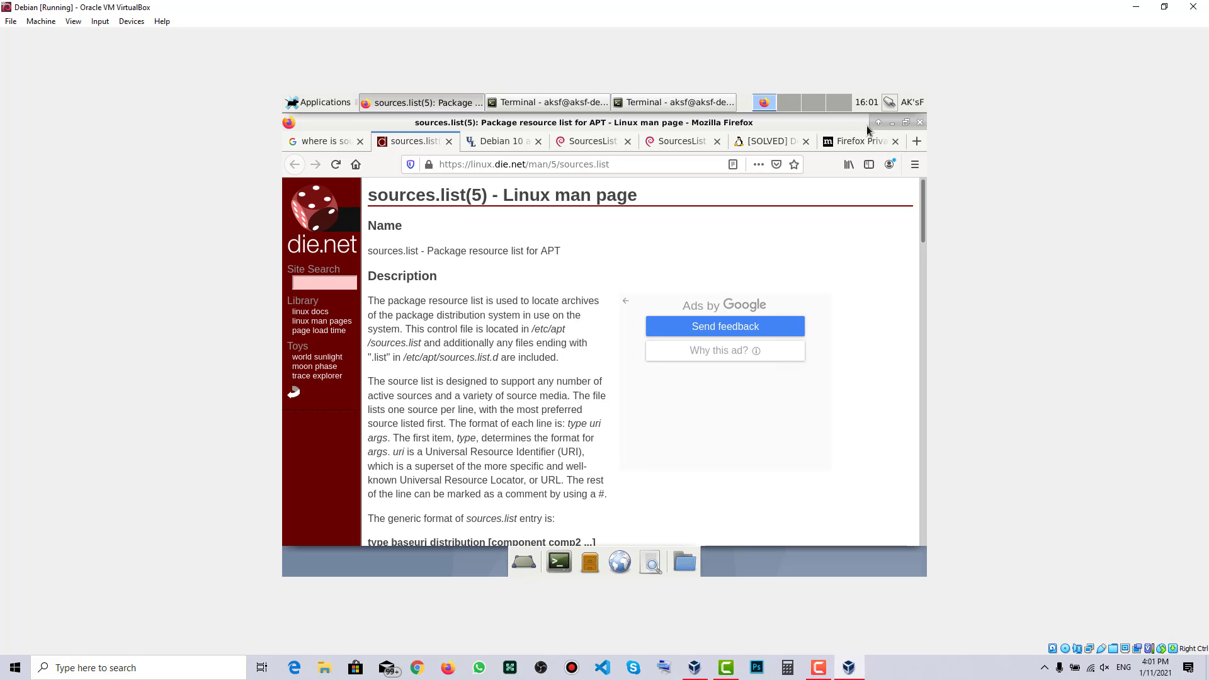
Step: Switch from the browser to the root terminal showing the apt update errors and open /etc/apt/sources.list in nano
{"action": "left_click", "coordinate": [892, 124]}
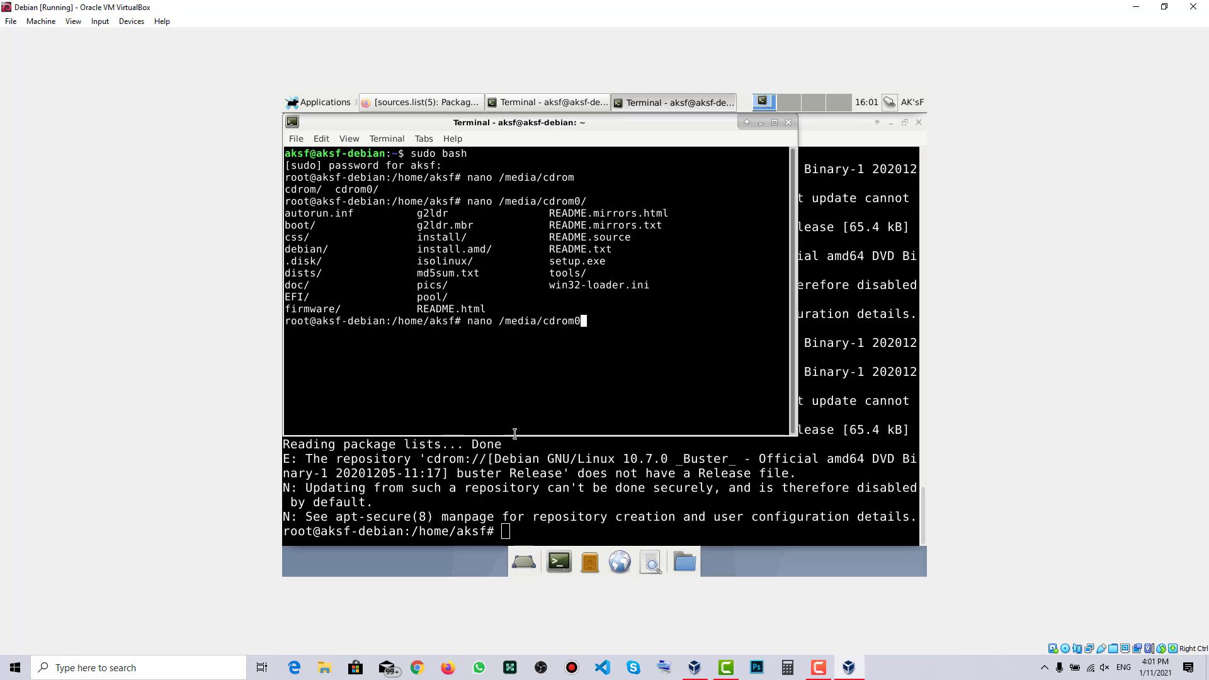
{"action": "left_click", "coordinate": [554, 484]}
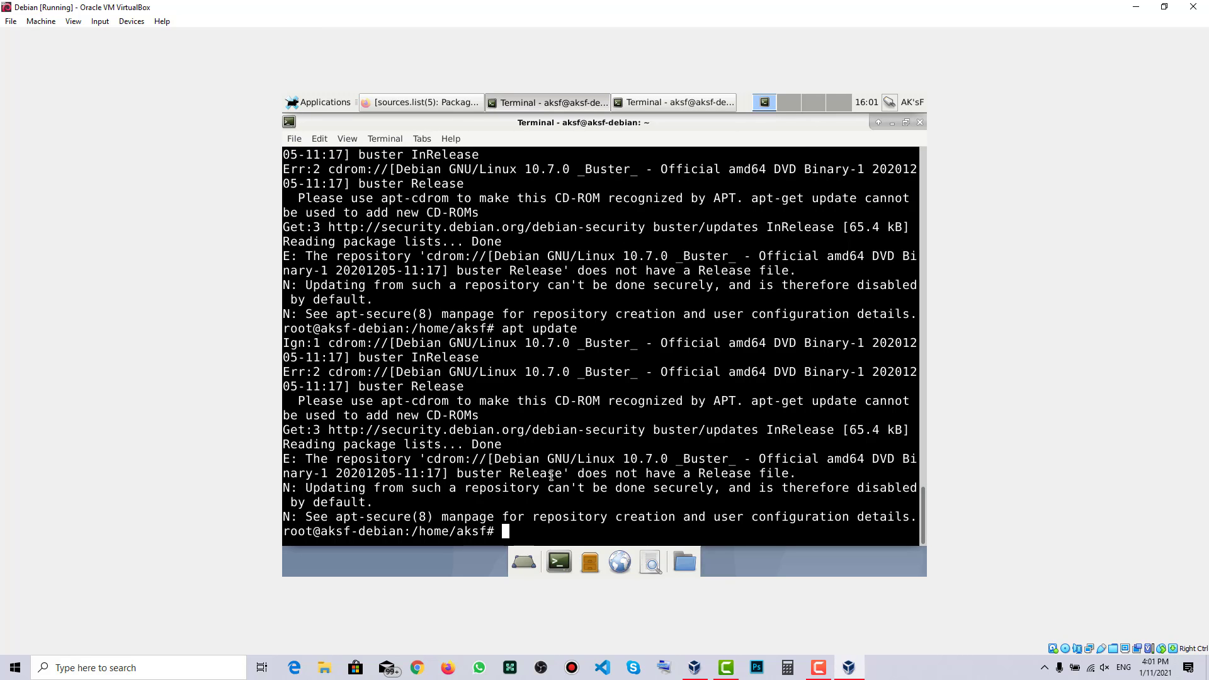
{"action": "key", "text": "Up"}
{"action": "key", "text": "BackSpace"}
{"action": "key", "text": "BackSpace"}
{"action": "key", "text": "BackSpace"}
{"action": "key", "text": "BackSpace"}
{"action": "key", "text": "BackSpace"}
{"action": "key", "text": "BackSpace"}
{"action": "key", "text": "BackSpace"}
{"action": "key", "text": "BackSpace"}
{"action": "key", "text": "BackSpace"}
{"action": "key", "text": "BackSpace"}
{"action": "type", "text": "nano /etc/apt/si"}
{"action": "key", "text": "Tab"}
{"action": "key", "text": "Return"}
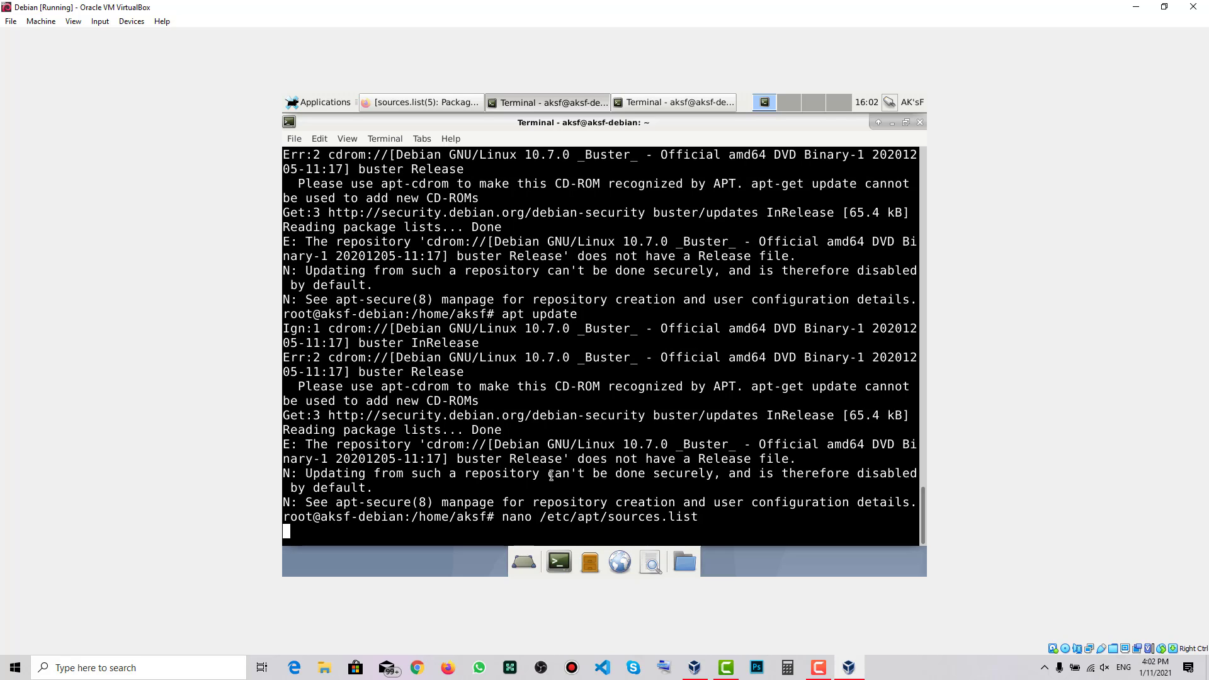
Step: Delete the entries above the buster-updates comments: the deb-src and deb security.debian.org lines and the uncommented deb cdrom line
{"action": "key", "text": "Down"}
{"action": "key", "text": "Down"}
{"action": "key", "text": "Down"}
{"action": "key", "text": "Down"}
{"action": "key", "text": "Down"}
{"action": "key", "text": "Down"}
{"action": "key", "text": "Down"}
{"action": "key", "text": "Down"}
{"action": "key", "text": "Down"}
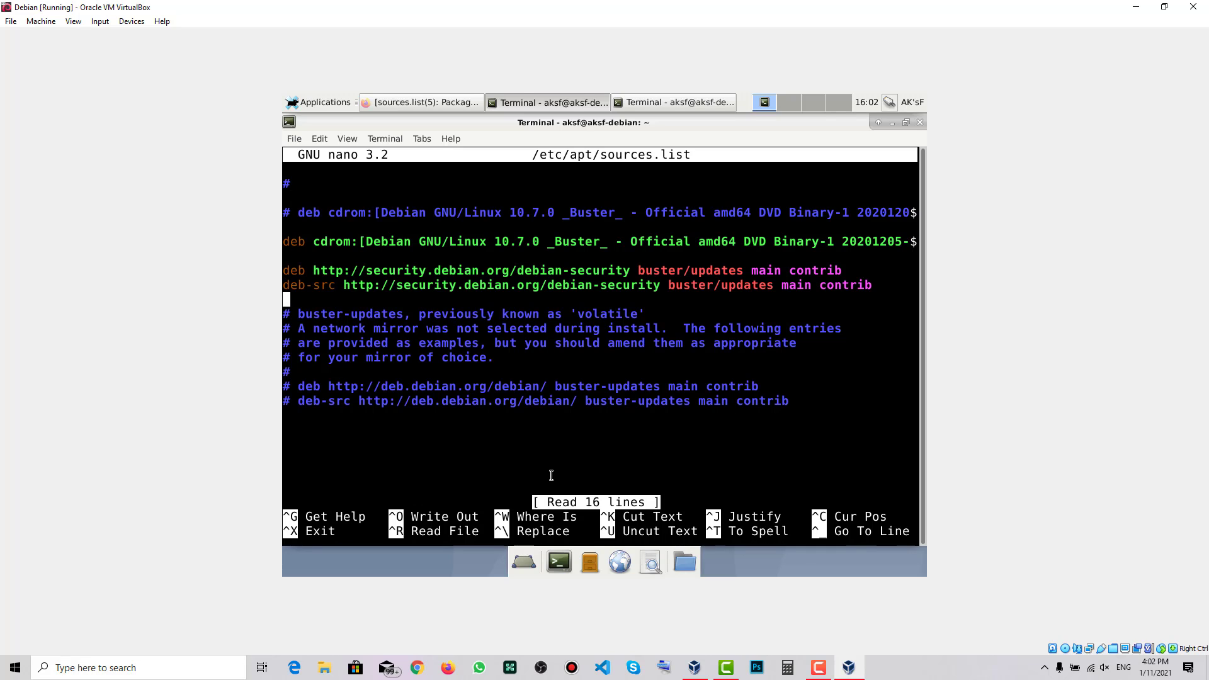
{"action": "key", "text": "BackSpace"}
{"action": "key", "text": "BackSpace"}
{"action": "key", "text": "BackSpace"}
{"action": "key", "text": "BackSpace"}
{"action": "key", "text": "BackSpace"}
{"action": "key", "text": "BackSpace"}
{"action": "key", "text": "BackSpace"}
{"action": "key", "text": "BackSpace"}
{"action": "key", "text": "BackSpace"}
{"action": "key", "text": "BackSpace"}
{"action": "key", "text": "BackSpace"}
{"action": "key", "text": "BackSpace"}
{"action": "key", "text": "BackSpace"}
{"action": "key", "text": "BackSpace"}
{"action": "key", "text": "BackSpace"}
{"action": "key", "text": "BackSpace"}
{"action": "key", "text": "BackSpace"}
{"action": "key", "text": "BackSpace"}
{"action": "key", "text": "BackSpace"}
{"action": "key", "text": "BackSpace"}
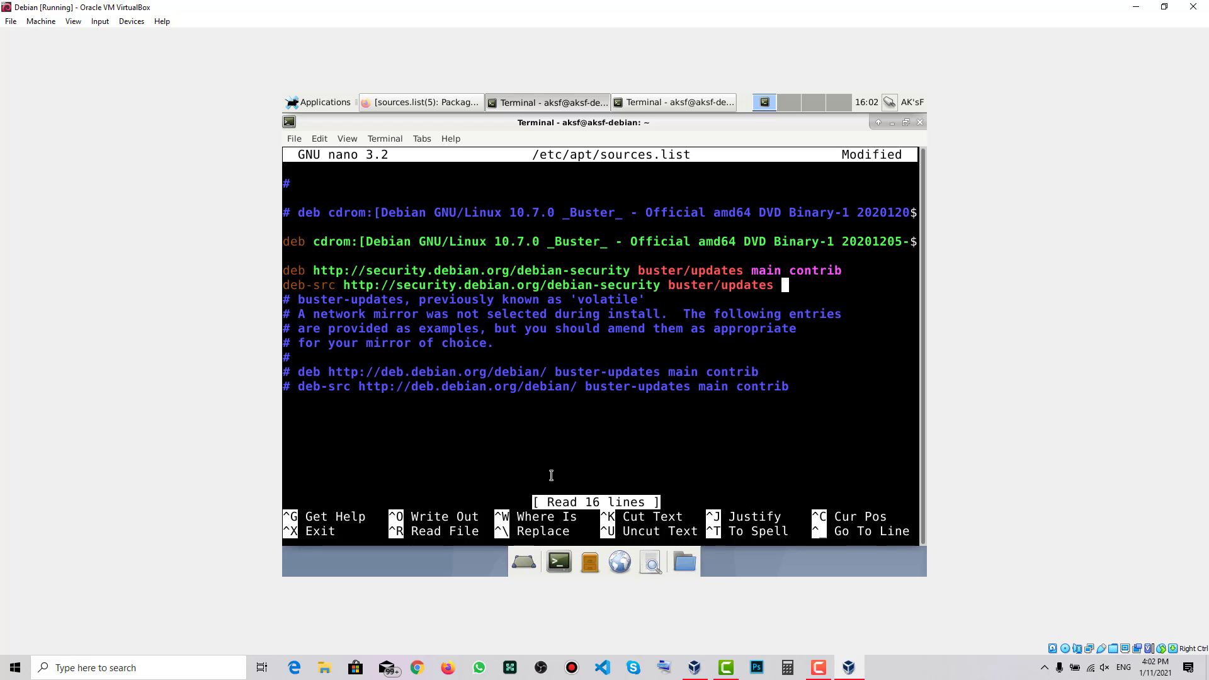
{"action": "key", "text": "BackSpace"}
{"action": "key", "text": "BackSpace"}
{"action": "key", "text": "BackSpace"}
{"action": "key", "text": "BackSpace"}
{"action": "key", "text": "BackSpace"}
{"action": "key", "text": "BackSpace"}
{"action": "key", "text": "BackSpace"}
{"action": "key", "text": "BackSpace"}
{"action": "key", "text": "BackSpace"}
{"action": "key", "text": "BackSpace"}
{"action": "key", "text": "BackSpace"}
{"action": "key", "text": "BackSpace"}
{"action": "key", "text": "BackSpace"}
{"action": "key", "text": "BackSpace"}
{"action": "key", "text": "BackSpace"}
{"action": "key", "text": "BackSpace"}
{"action": "key", "text": "BackSpace"}
{"action": "key", "text": "BackSpace"}
{"action": "key", "text": "BackSpace"}
{"action": "key", "text": "BackSpace"}
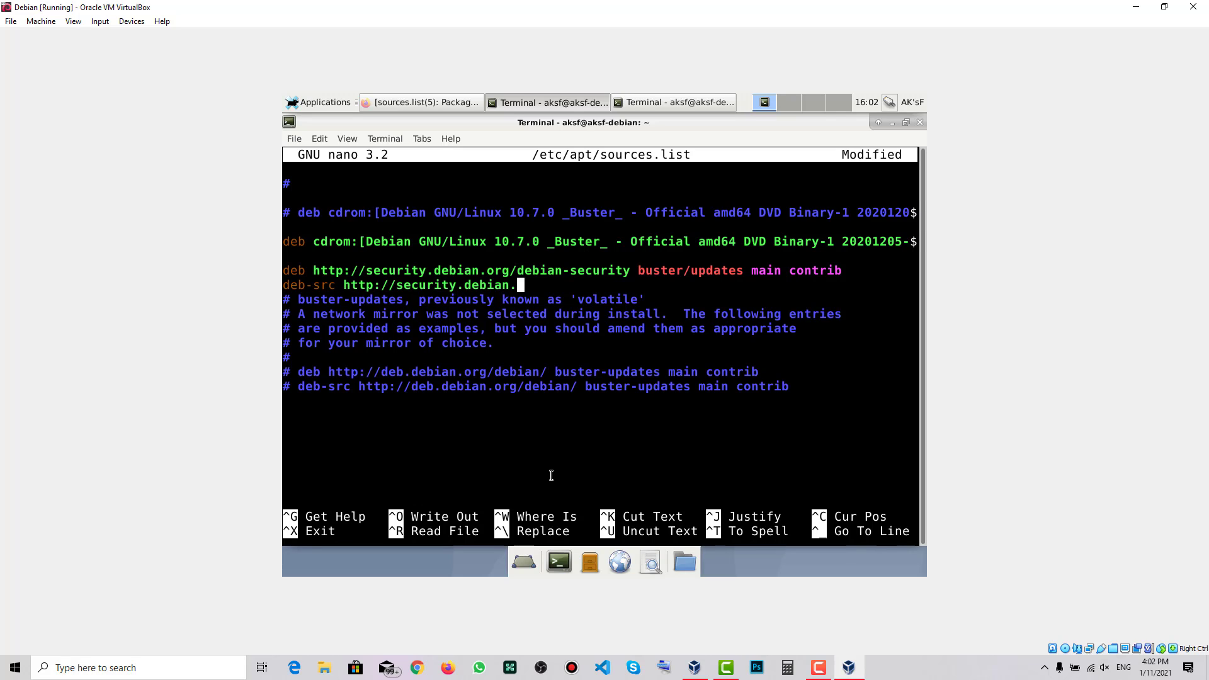
{"action": "key", "text": "BackSpace"}
{"action": "key", "text": "BackSpace"}
{"action": "key", "text": "BackSpace"}
{"action": "key", "text": "BackSpace"}
{"action": "key", "text": "BackSpace"}
{"action": "key", "text": "BackSpace"}
{"action": "key", "text": "BackSpace"}
{"action": "key", "text": "BackSpace"}
{"action": "key", "text": "BackSpace"}
{"action": "key", "text": "BackSpace"}
{"action": "key", "text": "BackSpace"}
{"action": "key", "text": "BackSpace"}
{"action": "key", "text": "BackSpace"}
{"action": "key", "text": "BackSpace"}
{"action": "key", "text": "BackSpace"}
{"action": "key", "text": "BackSpace"}
{"action": "key", "text": "BackSpace"}
{"action": "key", "text": "BackSpace"}
{"action": "key", "text": "BackSpace"}
{"action": "key", "text": "BackSpace"}
{"action": "key", "text": "BackSpace"}
{"action": "key", "text": "BackSpace"}
{"action": "key", "text": "BackSpace"}
{"action": "key", "text": "BackSpace"}
{"action": "key", "text": "BackSpace"}
{"action": "key", "text": "BackSpace"}
{"action": "key", "text": "BackSpace"}
{"action": "key", "text": "BackSpace"}
{"action": "key", "text": "BackSpace"}
{"action": "key", "text": "BackSpace"}
{"action": "key", "text": "BackSpace"}
{"action": "key", "text": "BackSpace"}
{"action": "key", "text": "BackSpace"}
{"action": "key", "text": "BackSpace"}
{"action": "key", "text": "BackSpace"}
{"action": "key", "text": "BackSpace"}
{"action": "key", "text": "BackSpace"}
{"action": "key", "text": "BackSpace"}
{"action": "key", "text": "BackSpace"}
{"action": "key", "text": "BackSpace"}
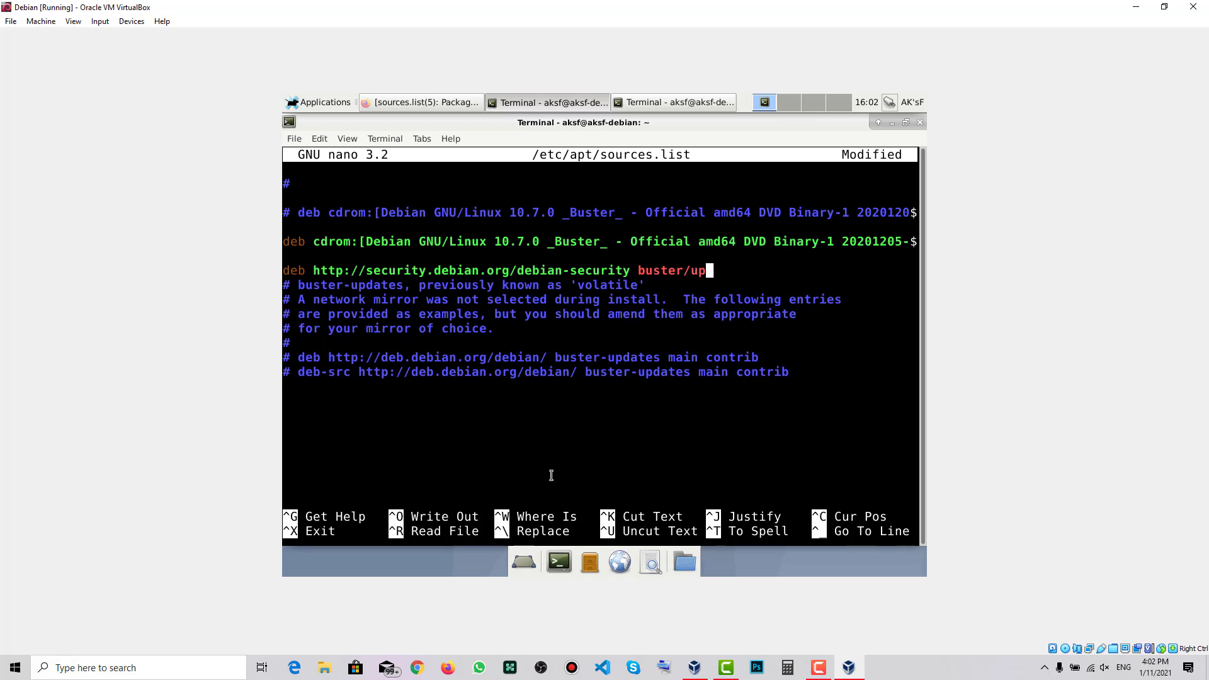
{"action": "key", "text": "BackSpace"}
{"action": "key", "text": "BackSpace"}
{"action": "key", "text": "BackSpace"}
{"action": "key", "text": "BackSpace"}
{"action": "key", "text": "BackSpace"}
{"action": "key", "text": "BackSpace"}
{"action": "key", "text": "BackSpace"}
{"action": "key", "text": "BackSpace"}
{"action": "key", "text": "BackSpace"}
{"action": "key", "text": "BackSpace"}
{"action": "key", "text": "BackSpace"}
{"action": "key", "text": "BackSpace"}
{"action": "key", "text": "BackSpace"}
{"action": "key", "text": "BackSpace"}
{"action": "key", "text": "BackSpace"}
{"action": "key", "text": "BackSpace"}
{"action": "key", "text": "BackSpace"}
{"action": "key", "text": "BackSpace"}
{"action": "key", "text": "BackSpace"}
{"action": "key", "text": "BackSpace"}
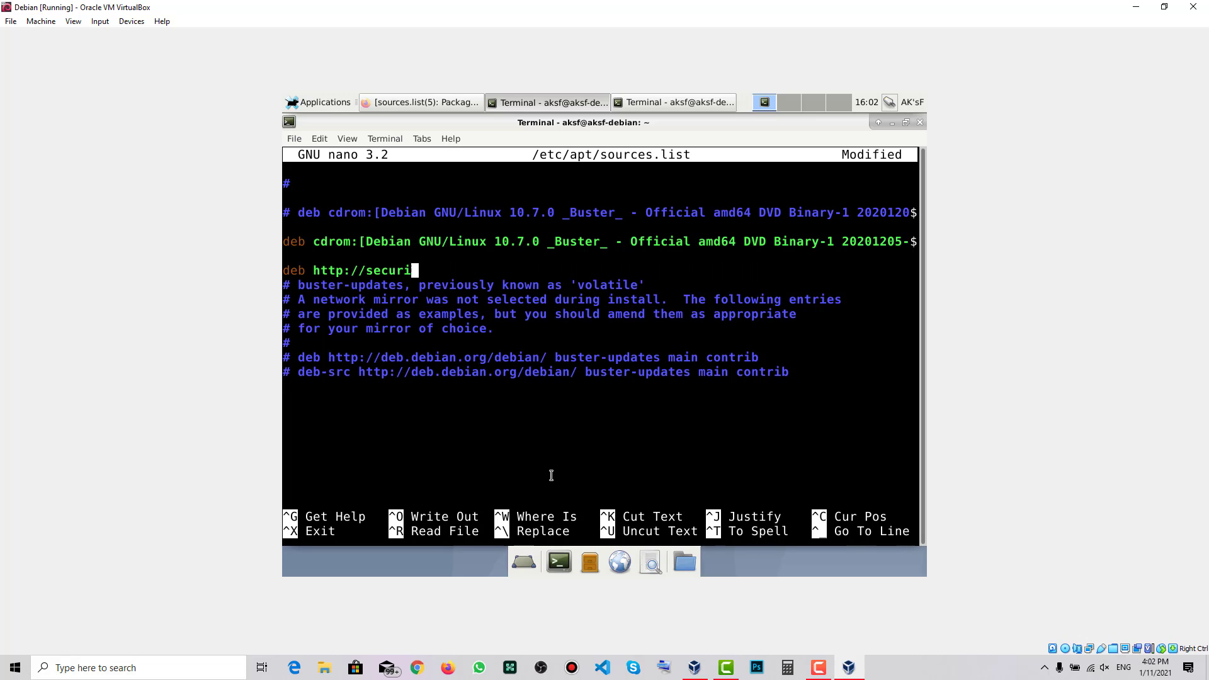
{"action": "key", "text": "BackSpace"}
{"action": "key", "text": "BackSpace"}
{"action": "key", "text": "BackSpace"}
{"action": "key", "text": "BackSpace"}
{"action": "key", "text": "BackSpace"}
{"action": "key", "text": "BackSpace"}
{"action": "key", "text": "BackSpace"}
{"action": "key", "text": "BackSpace"}
{"action": "key", "text": "BackSpace"}
{"action": "key", "text": "BackSpace"}
{"action": "key", "text": "BackSpace"}
{"action": "key", "text": "BackSpace"}
{"action": "key", "text": "BackSpace"}
{"action": "key", "text": "BackSpace"}
{"action": "key", "text": "BackSpace"}
{"action": "key", "text": "BackSpace"}
{"action": "key", "text": "BackSpace"}
{"action": "key", "text": "BackSpace"}
{"action": "key", "text": "BackSpace"}
{"action": "key", "text": "BackSpace"}
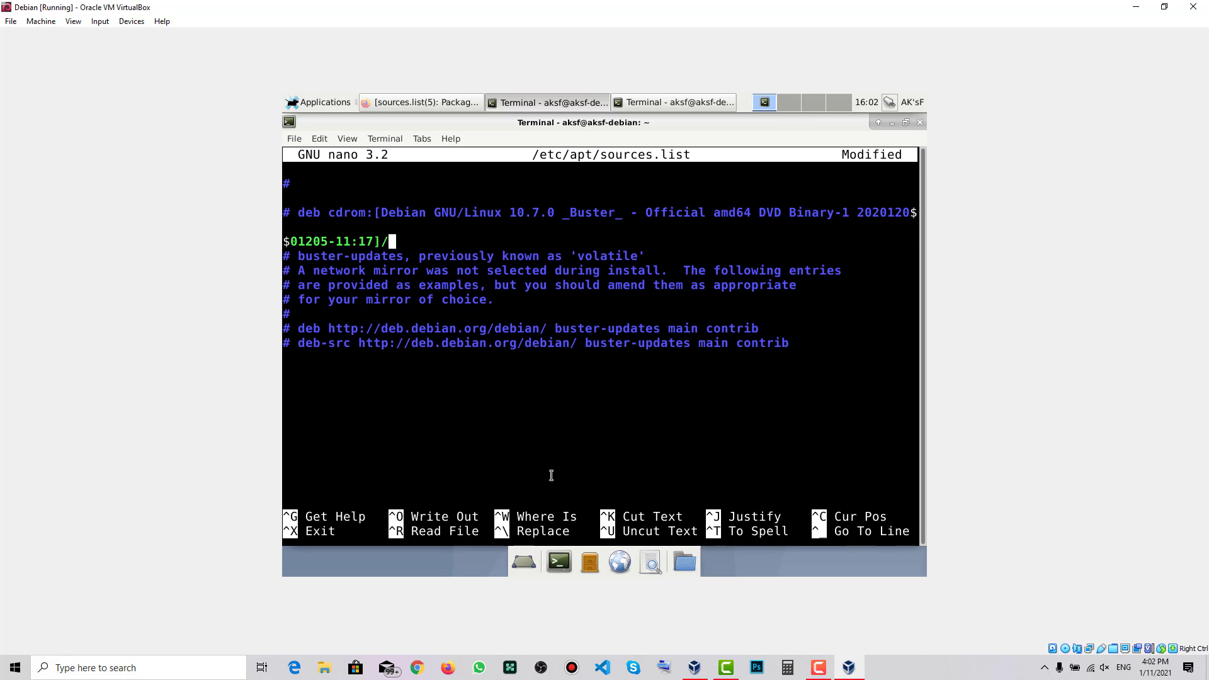
Step: Delete the rest of the uncommented deb cdrom line above the buster-updates comments
{"action": "key", "text": "BackSpace"}
{"action": "key", "text": "BackSpace"}
{"action": "key", "text": "BackSpace"}
{"action": "key", "text": "BackSpace"}
{"action": "key", "text": "BackSpace"}
{"action": "key", "text": "BackSpace"}
{"action": "key", "text": "BackSpace"}
{"action": "key", "text": "BackSpace"}
{"action": "key", "text": "BackSpace"}
{"action": "key", "text": "BackSpace"}
{"action": "key", "text": "BackSpace"}
{"action": "key", "text": "BackSpace"}
{"action": "key", "text": "BackSpace"}
{"action": "key", "text": "BackSpace"}
{"action": "key", "text": "BackSpace"}
{"action": "key", "text": "BackSpace"}
{"action": "key", "text": "BackSpace"}
{"action": "key", "text": "BackSpace"}
{"action": "key", "text": "BackSpace"}
{"action": "key", "text": "BackSpace"}
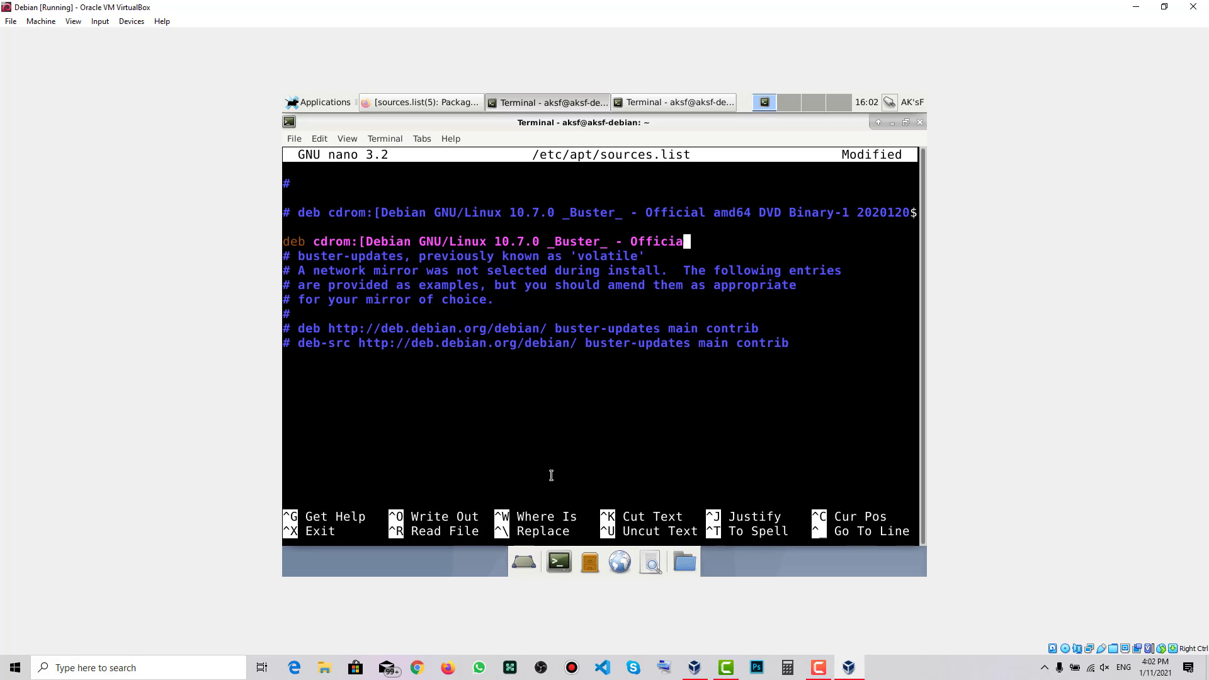
{"action": "key", "text": "BackSpace"}
{"action": "key", "text": "BackSpace"}
{"action": "key", "text": "BackSpace"}
{"action": "key", "text": "BackSpace"}
{"action": "key", "text": "BackSpace"}
{"action": "key", "text": "BackSpace"}
{"action": "key", "text": "BackSpace"}
{"action": "key", "text": "BackSpace"}
{"action": "key", "text": "BackSpace"}
{"action": "key", "text": "BackSpace"}
{"action": "key", "text": "BackSpace"}
{"action": "key", "text": "BackSpace"}
{"action": "key", "text": "BackSpace"}
{"action": "key", "text": "BackSpace"}
{"action": "key", "text": "BackSpace"}
{"action": "key", "text": "BackSpace"}
{"action": "key", "text": "BackSpace"}
{"action": "key", "text": "BackSpace"}
{"action": "key", "text": "BackSpace"}
{"action": "key", "text": "BackSpace"}
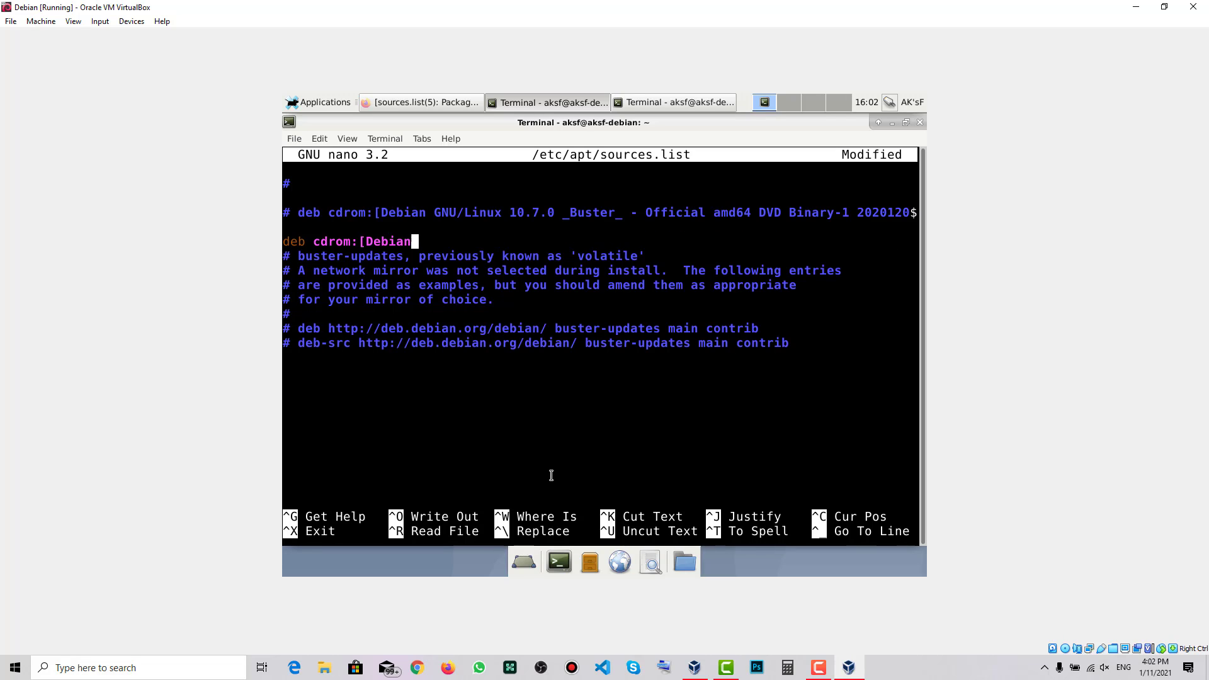
{"action": "key", "text": "BackSpace"}
{"action": "key", "text": "BackSpace"}
{"action": "key", "text": "BackSpace"}
{"action": "key", "text": "BackSpace"}
{"action": "key", "text": "BackSpace"}
{"action": "key", "text": "BackSpace"}
{"action": "key", "text": "BackSpace"}
{"action": "key", "text": "BackSpace"}
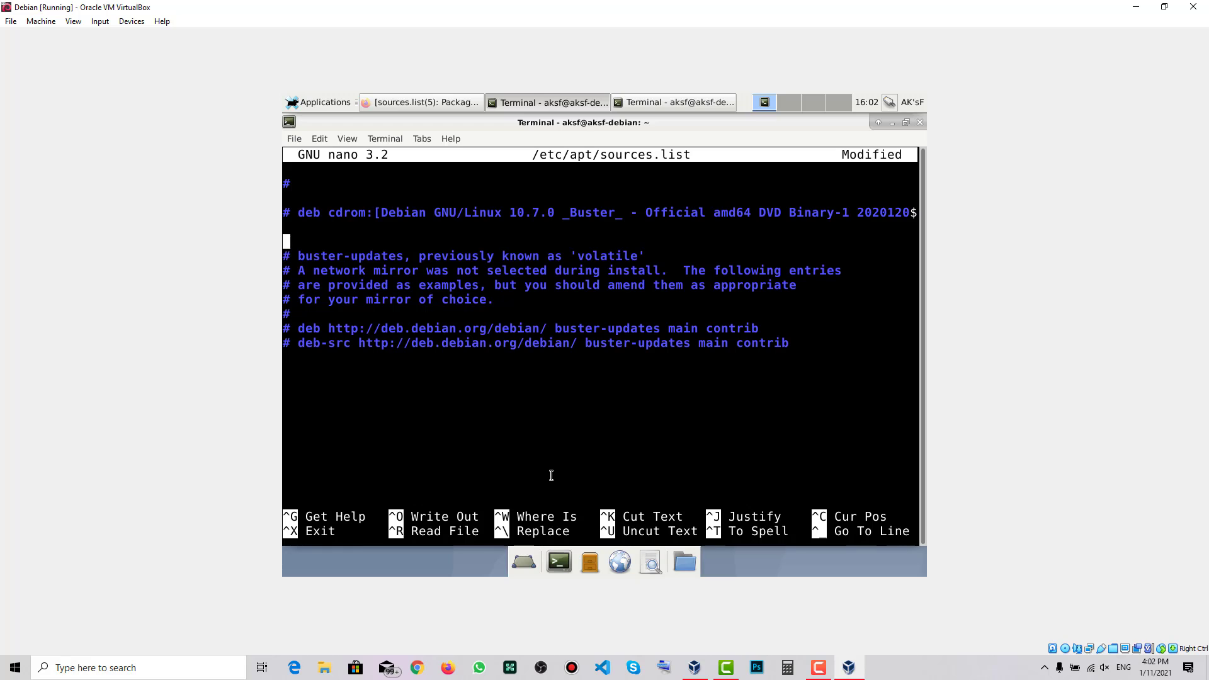
{"action": "key", "text": "Down"}
{"action": "key", "text": "Down"}
{"action": "key", "text": "Down"}
{"action": "key", "text": "Down"}
{"action": "key", "text": "Down"}
{"action": "key", "text": "Down"}
{"action": "key", "text": "Down"}
{"action": "key", "text": "Down"}
{"action": "key", "text": "Return"}
{"action": "type", "text": "deb http://deb.debian.org/debian buster main deb-src http://deb.debian.org/debian buster main  deb http://deb.debian.org/debian-security/ buster/updates main deb-src http://deb.debian.org/debian-security/ buster/updates main  deb http://deb.debian.org/debian buster-updates main deb-src http://deb.debian.org/debian buster-updates main"}
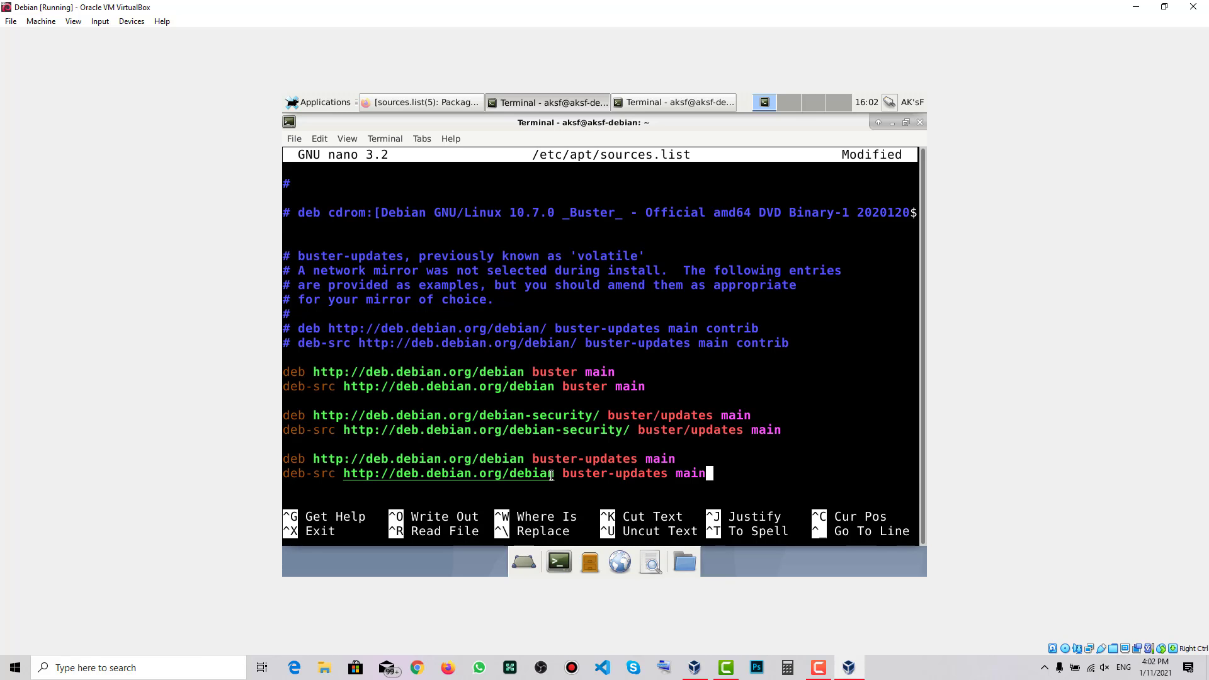
Step: Save /etc/apt/sources.list under the same name, exit nano, and run apt update again
{"action": "key", "text": "ctrl+x"}
{"action": "key", "text": "y"}
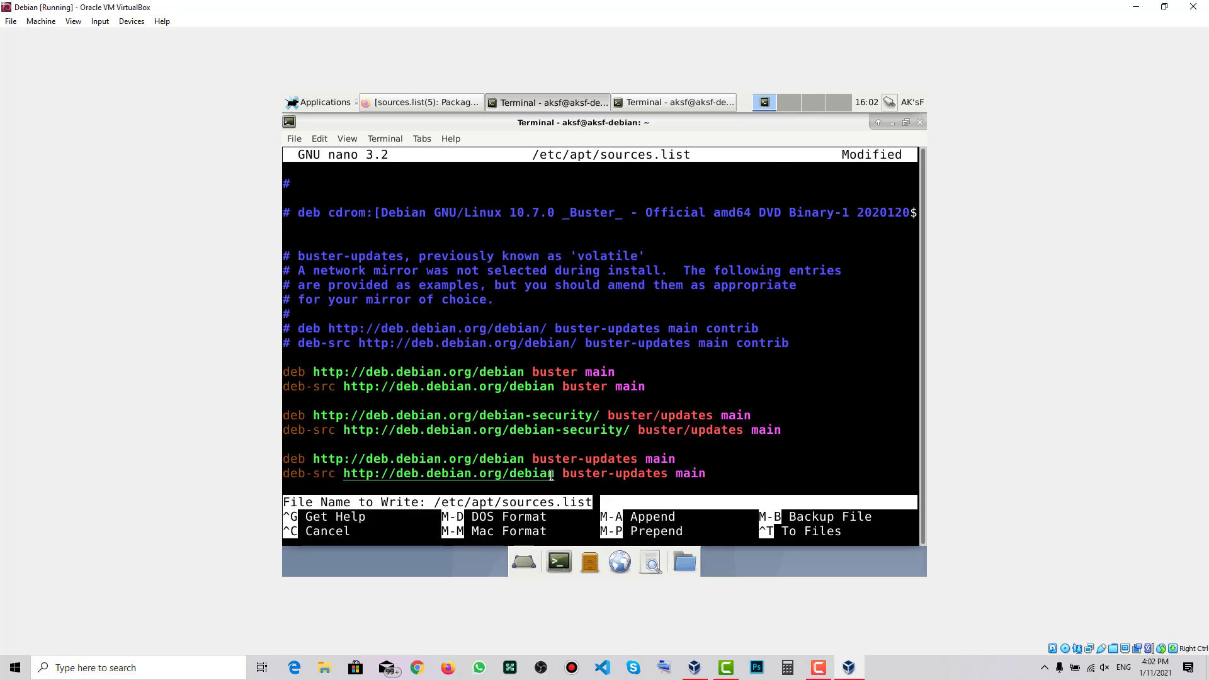
{"action": "key", "text": "Return"}
{"action": "key", "text": "Up"}
{"action": "key", "text": "Up"}
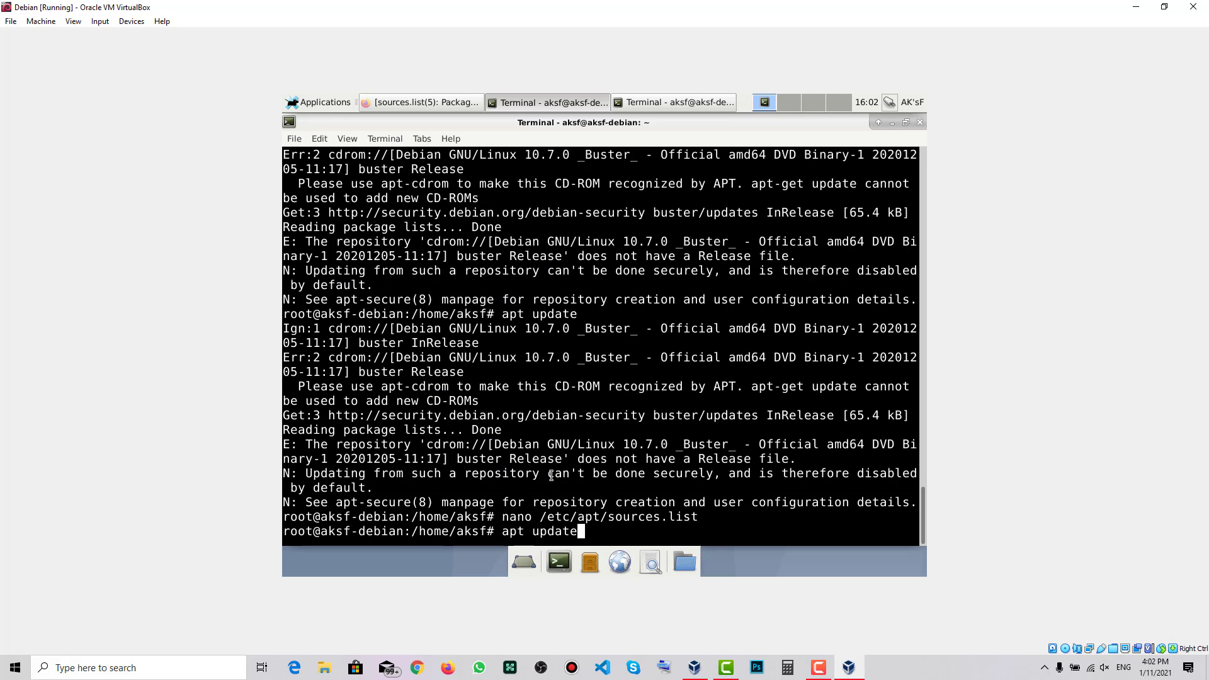
{"action": "key", "text": "Return"}
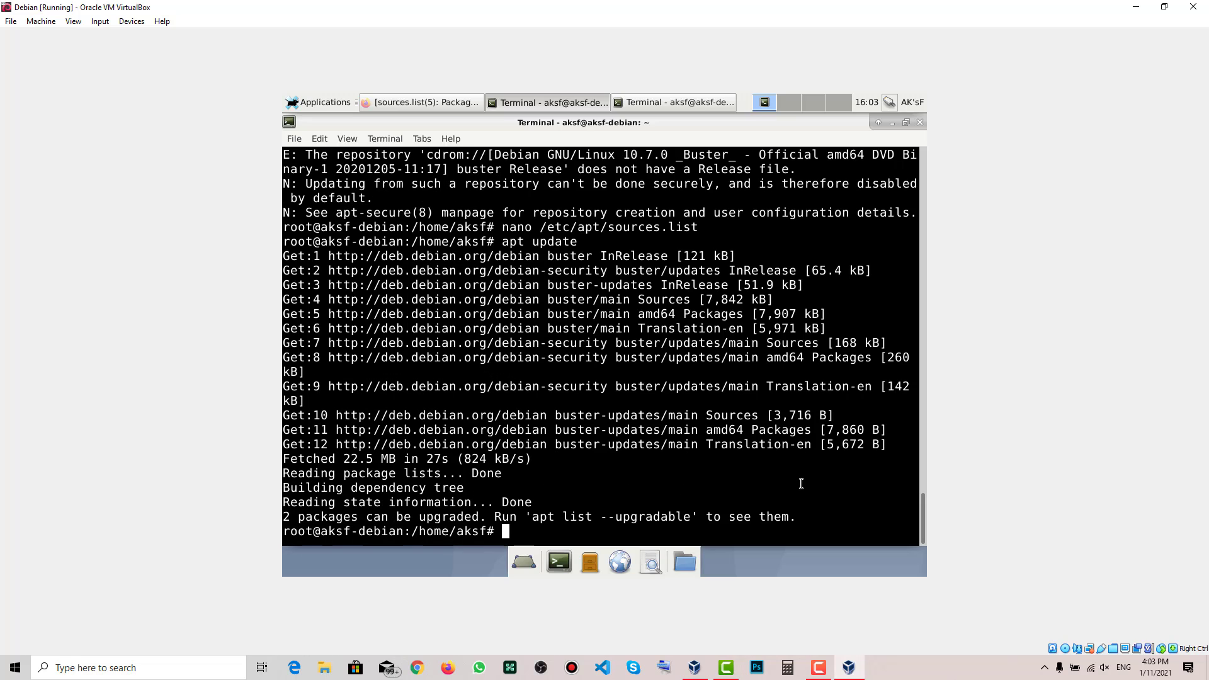
Step: Run apt install neofetch screenfetch and accept the additional packages with Y
{"action": "key", "text": "Up"}
{"action": "key", "text": "Up"}
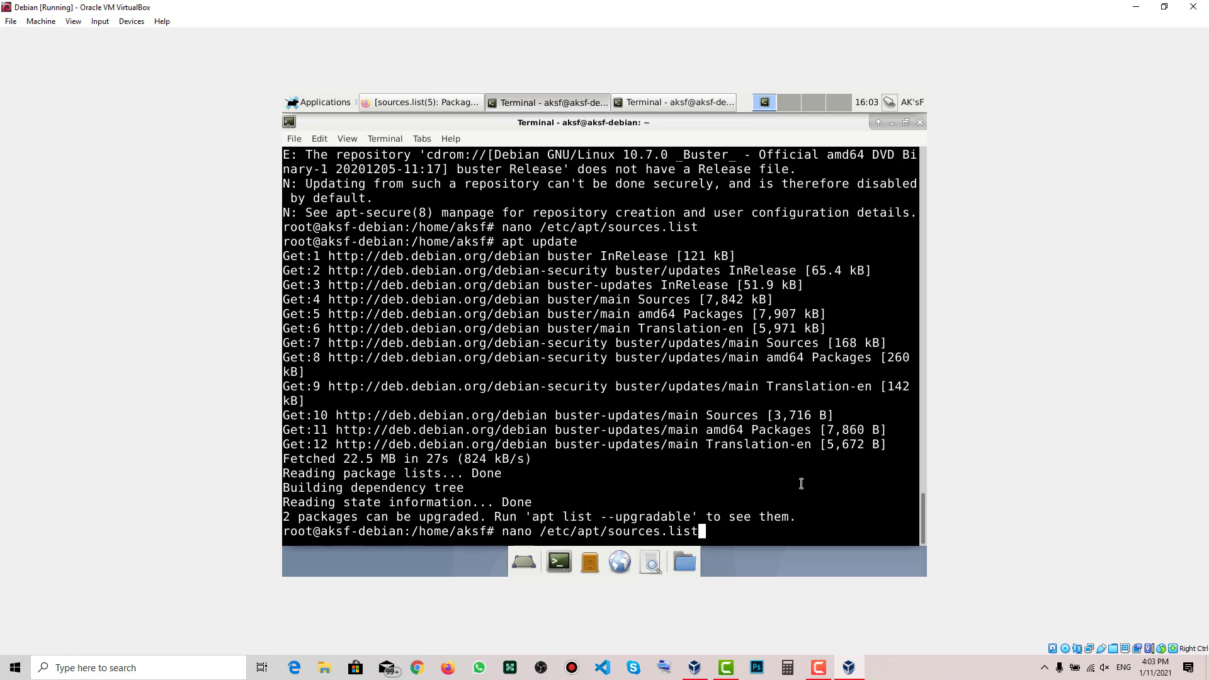
{"action": "key", "text": "Down"}
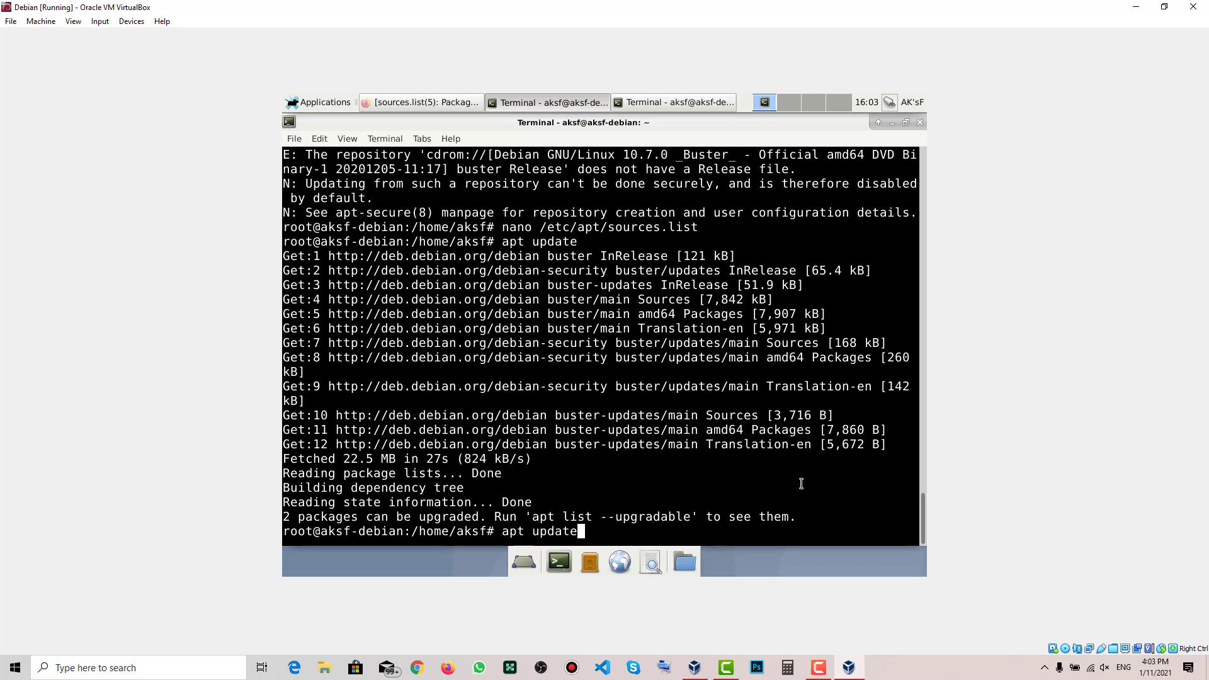
{"action": "key", "text": "BackSpace"}
{"action": "key", "text": "BackSpace"}
{"action": "key", "text": "BackSpace"}
{"action": "key", "text": "BackSpace"}
{"action": "key", "text": "BackSpace"}
{"action": "key", "text": "BackSpace"}
{"action": "type", "text": "install neofetch screenfetch"}
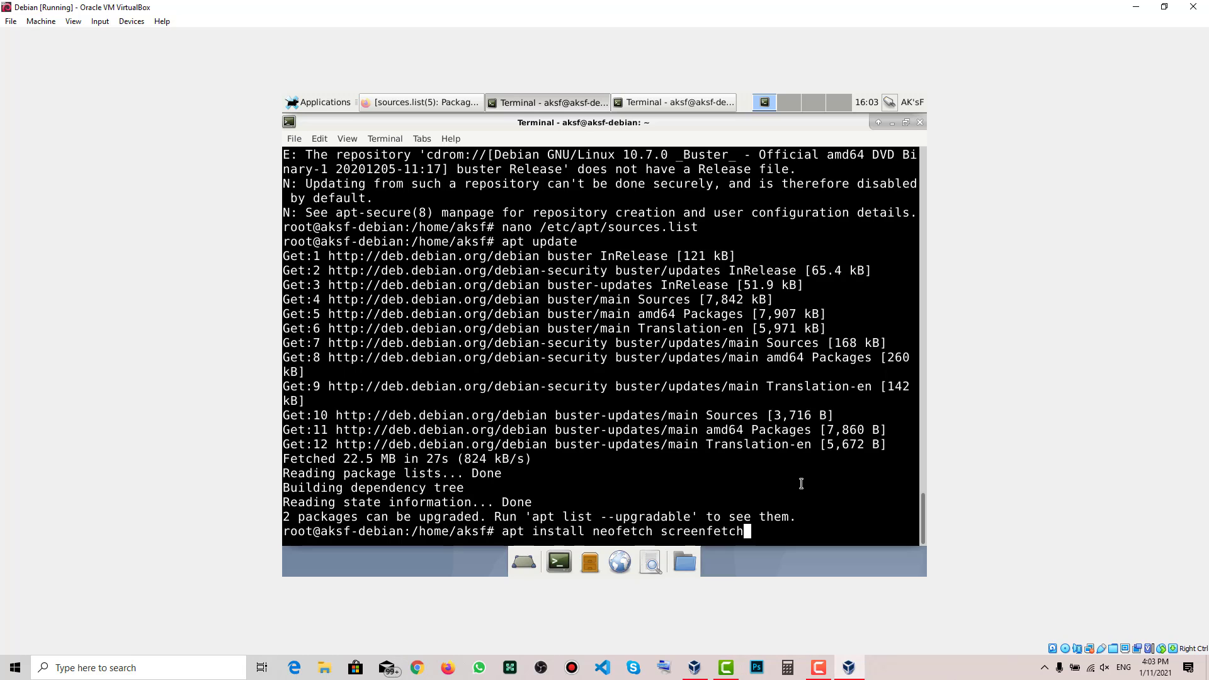
{"action": "key", "text": "Return"}
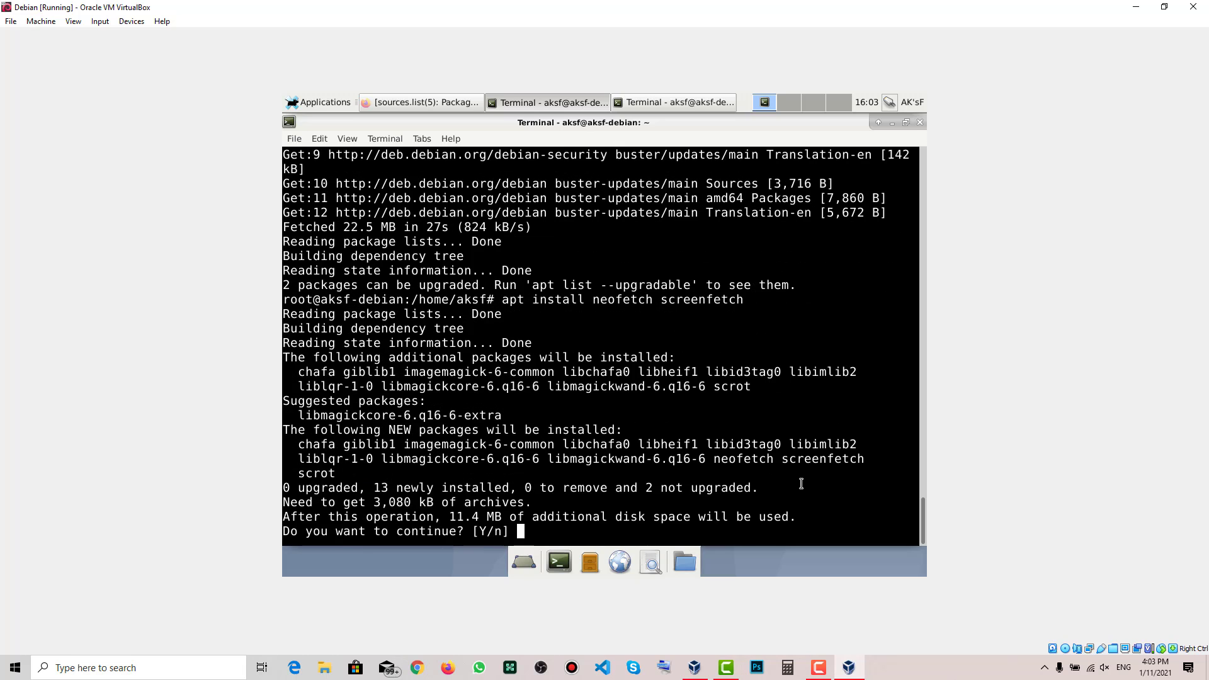
{"action": "type", "text": "Y"}
{"action": "key", "text": "Return"}
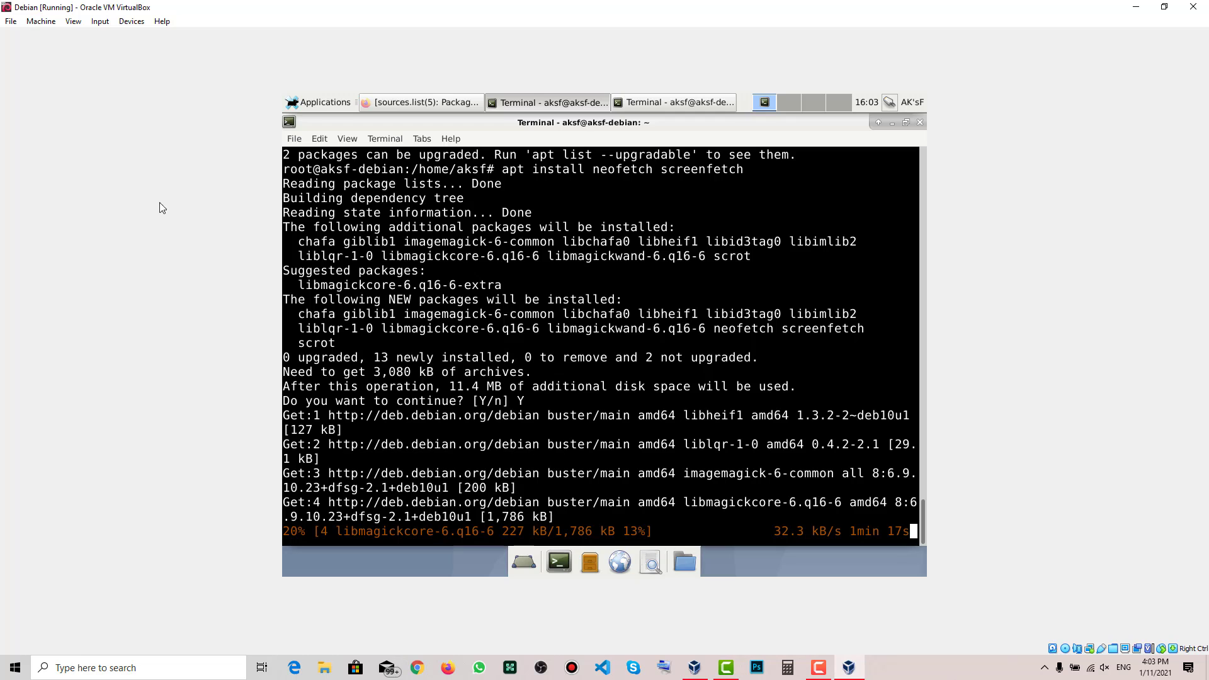
Step: Try to insert the Guest Additions CD image into the Debian virtual machine
{"action": "left_click", "coordinate": [100, 20]}
{"action": "mouse_move", "coordinate": [126, 21]}
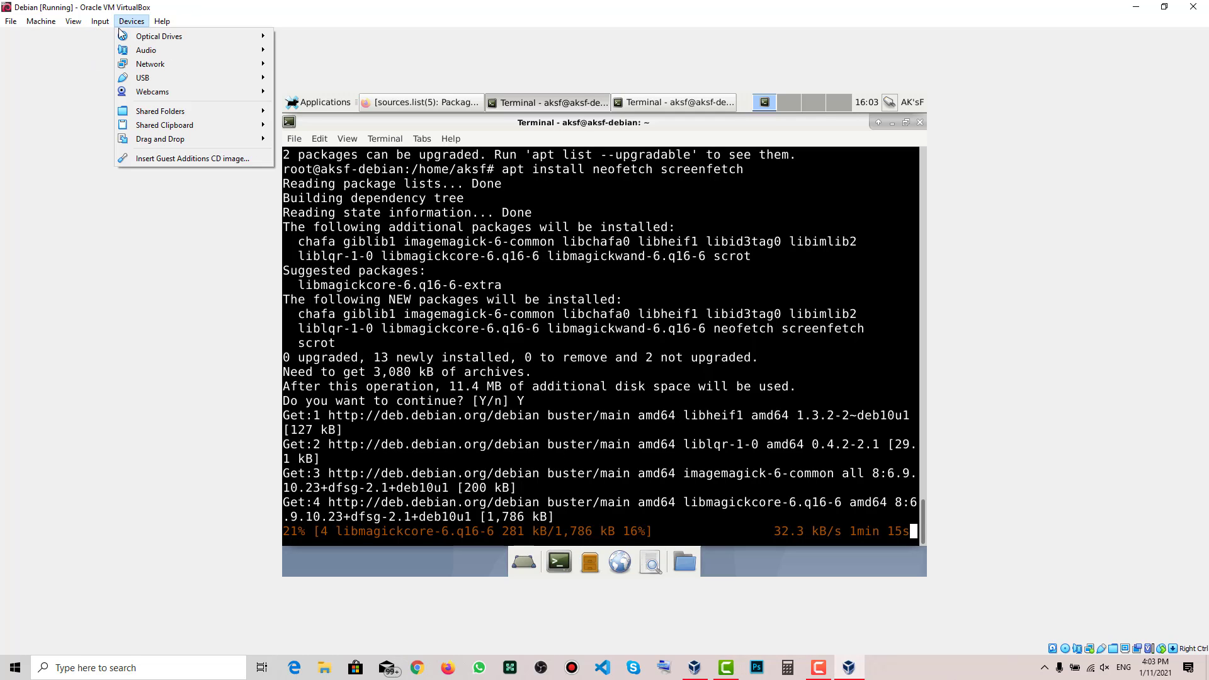
{"action": "left_click", "coordinate": [173, 160]}
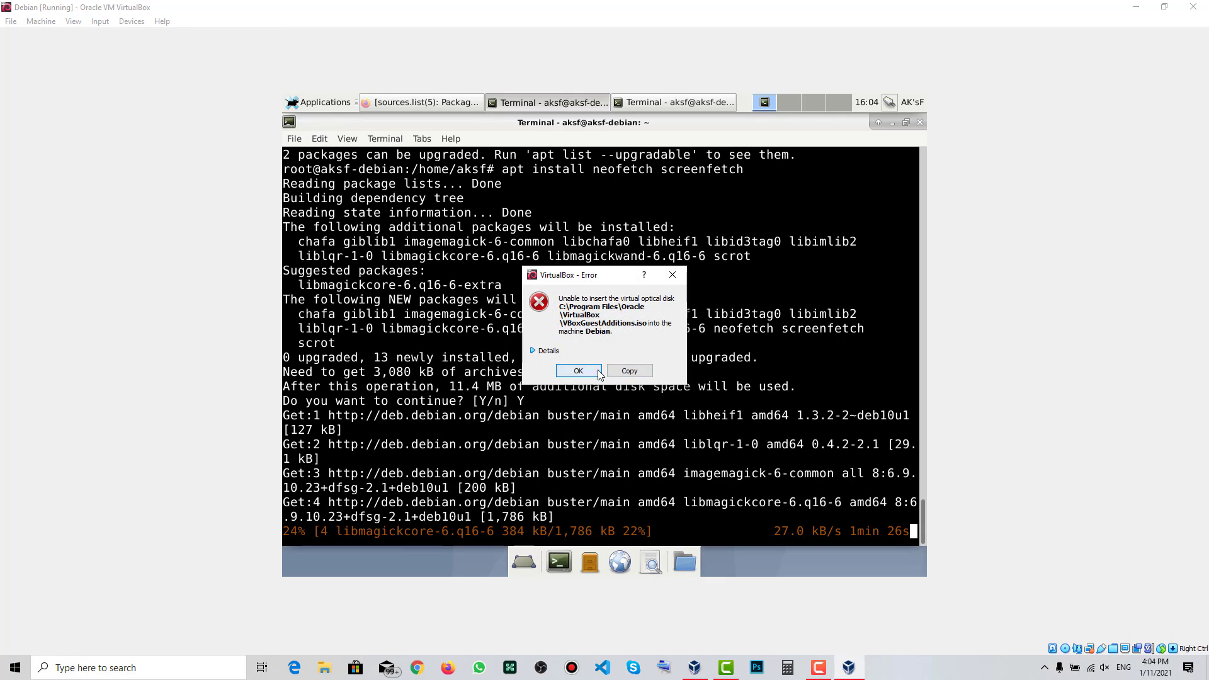
{"action": "left_click", "coordinate": [598, 372]}
Step: Eject the debian-10.7.0-amd64-DVD-1.iso disk from the virtual optical drive, forcing the unmount
{"action": "left_click", "coordinate": [131, 22]}
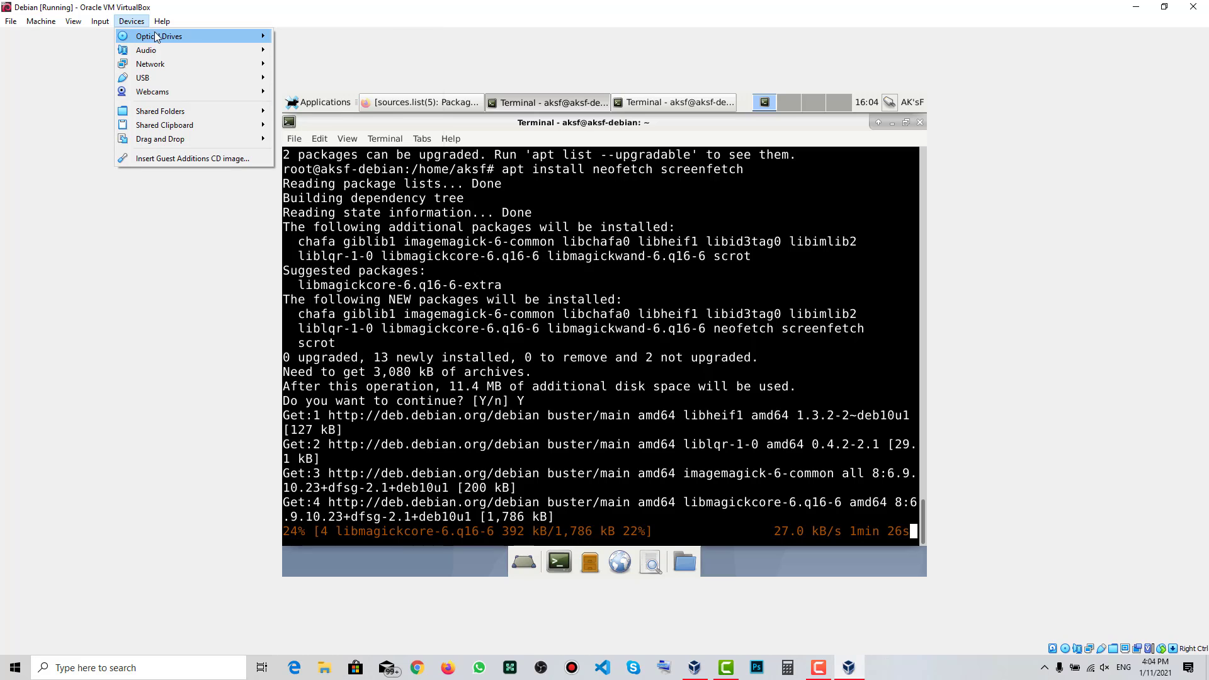
{"action": "left_click", "coordinate": [141, 21]}
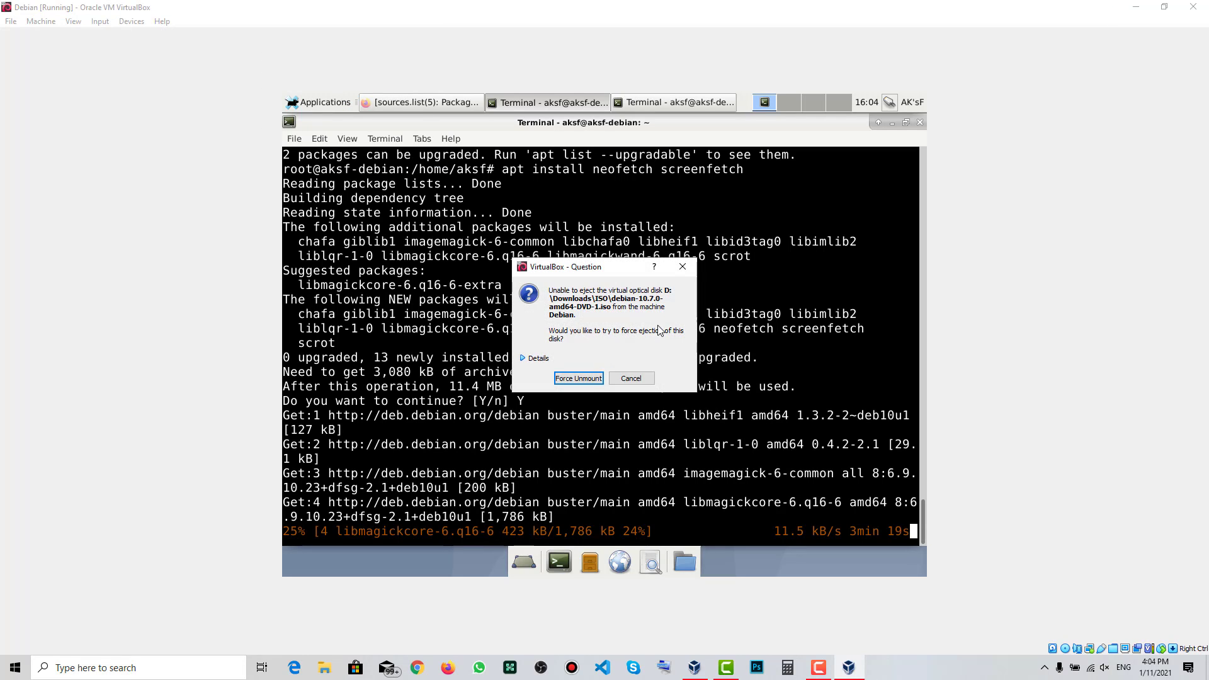
{"action": "left_click", "coordinate": [578, 378]}
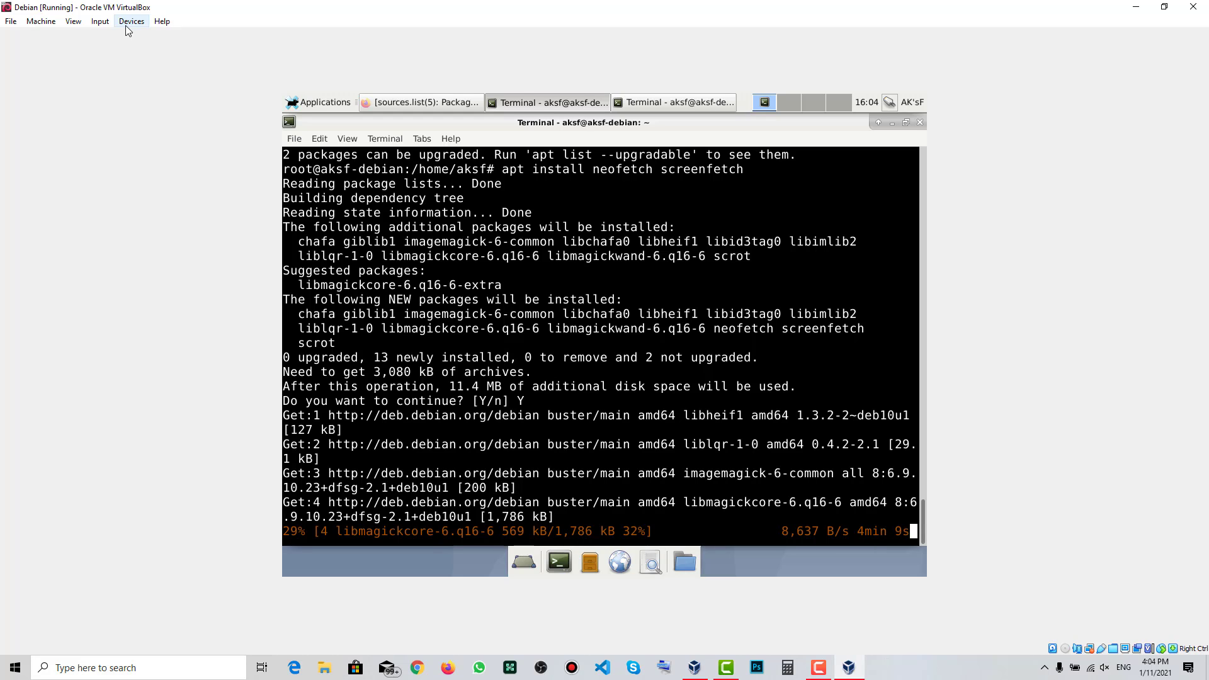
Step: Insert the Guest Additions CD image, open the VBox_GAs disc in the file manager, and minimize its window
{"action": "left_click", "coordinate": [128, 31]}
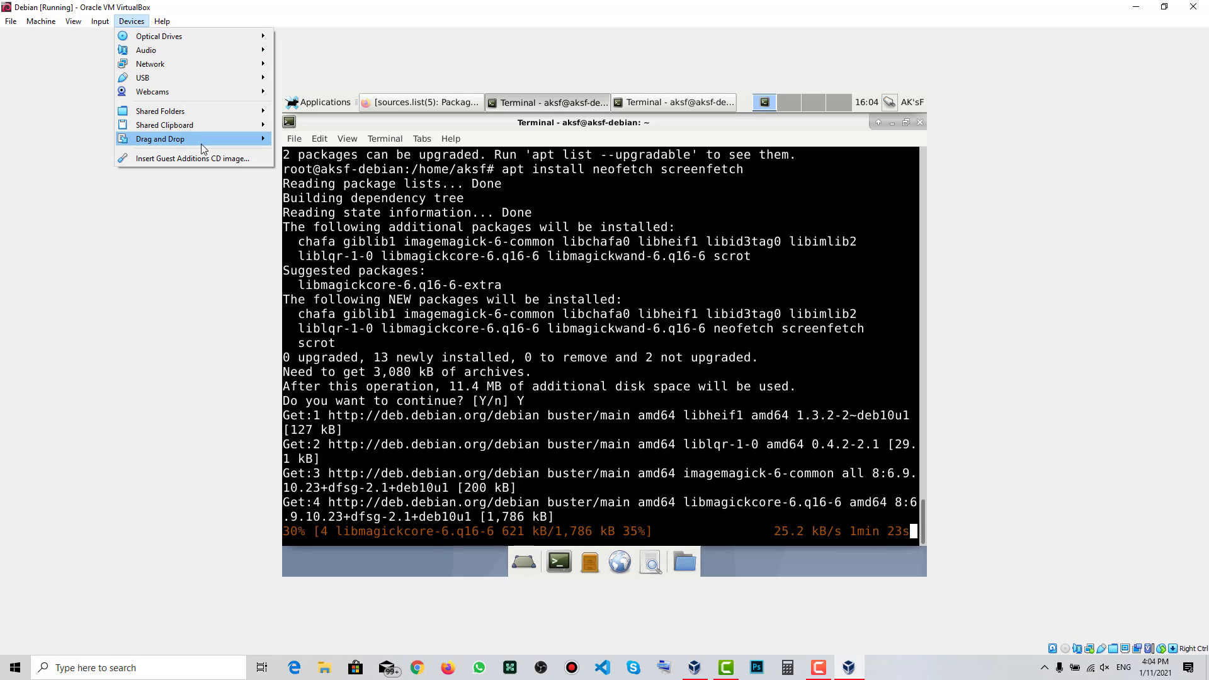
{"action": "left_click", "coordinate": [212, 163]}
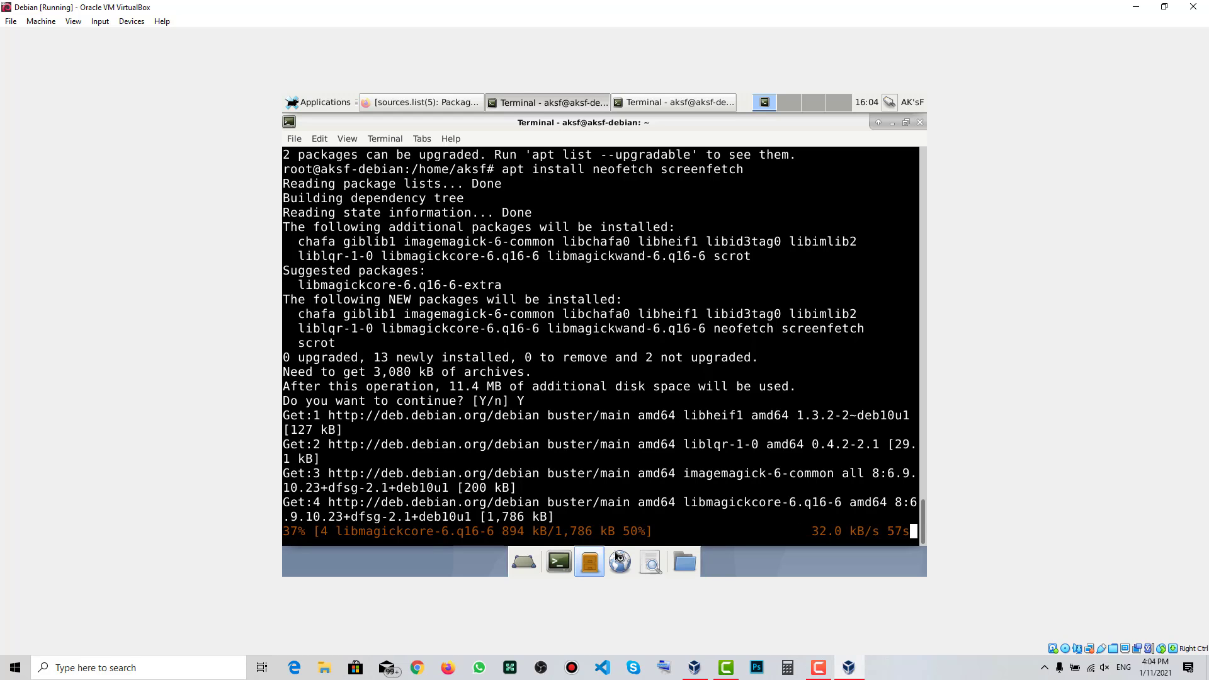
{"action": "left_click", "coordinate": [590, 561]}
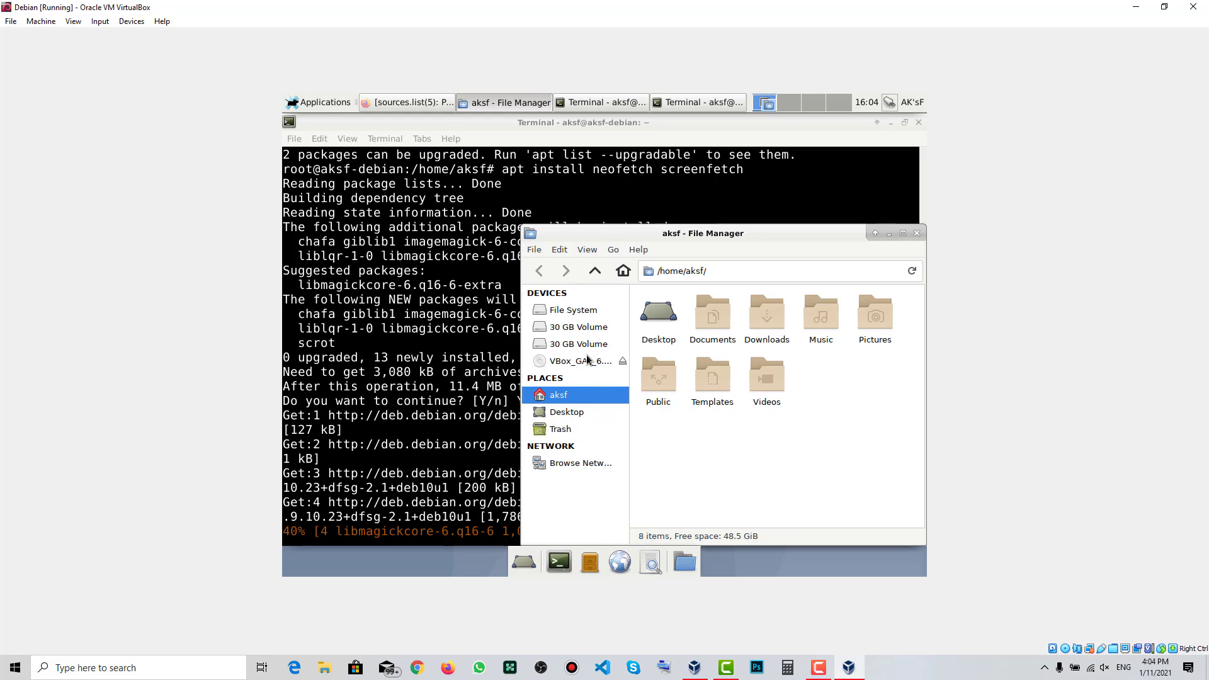
{"action": "left_click", "coordinate": [584, 360]}
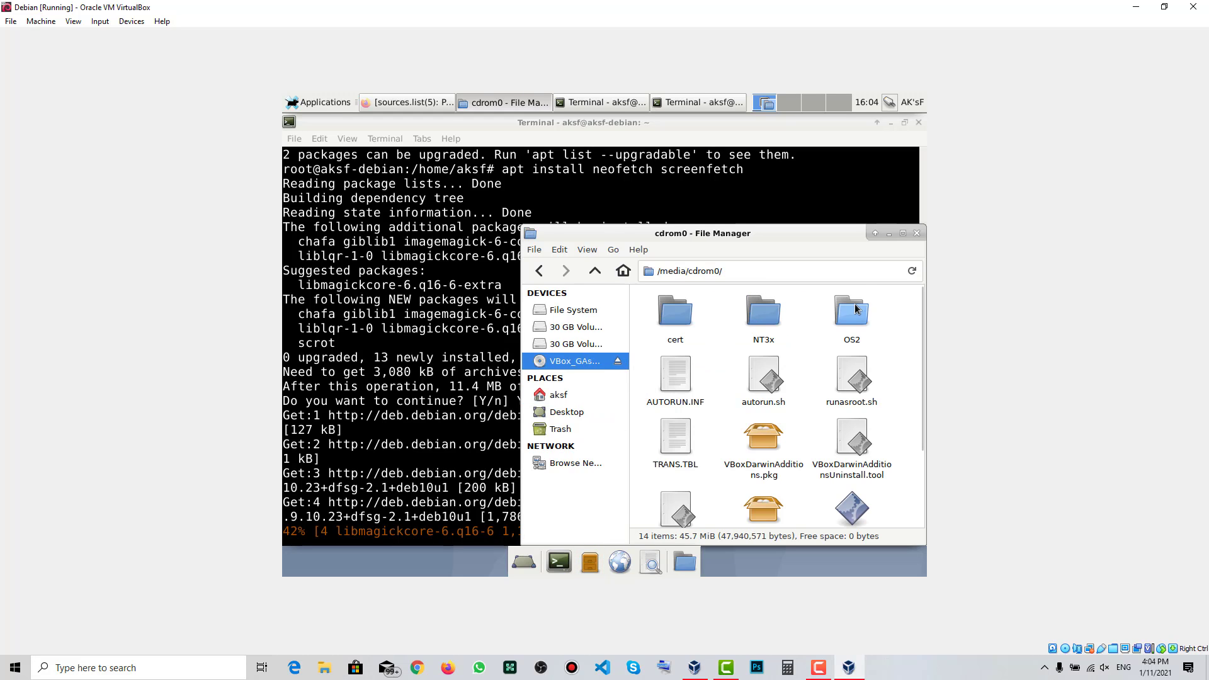
{"action": "left_click", "coordinate": [887, 234]}
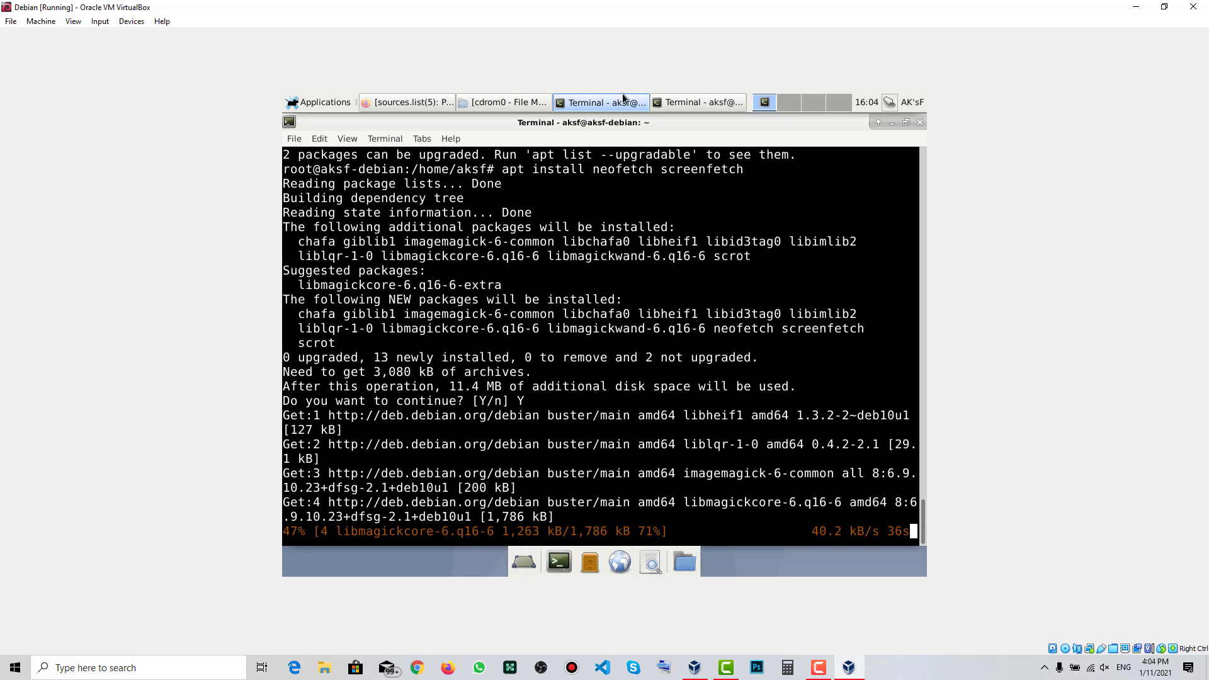
Step: Switch to the second root terminal, clear the unfinished nano /media/cdrom0 command, and enlarge the terminal text
{"action": "left_click", "coordinate": [662, 107]}
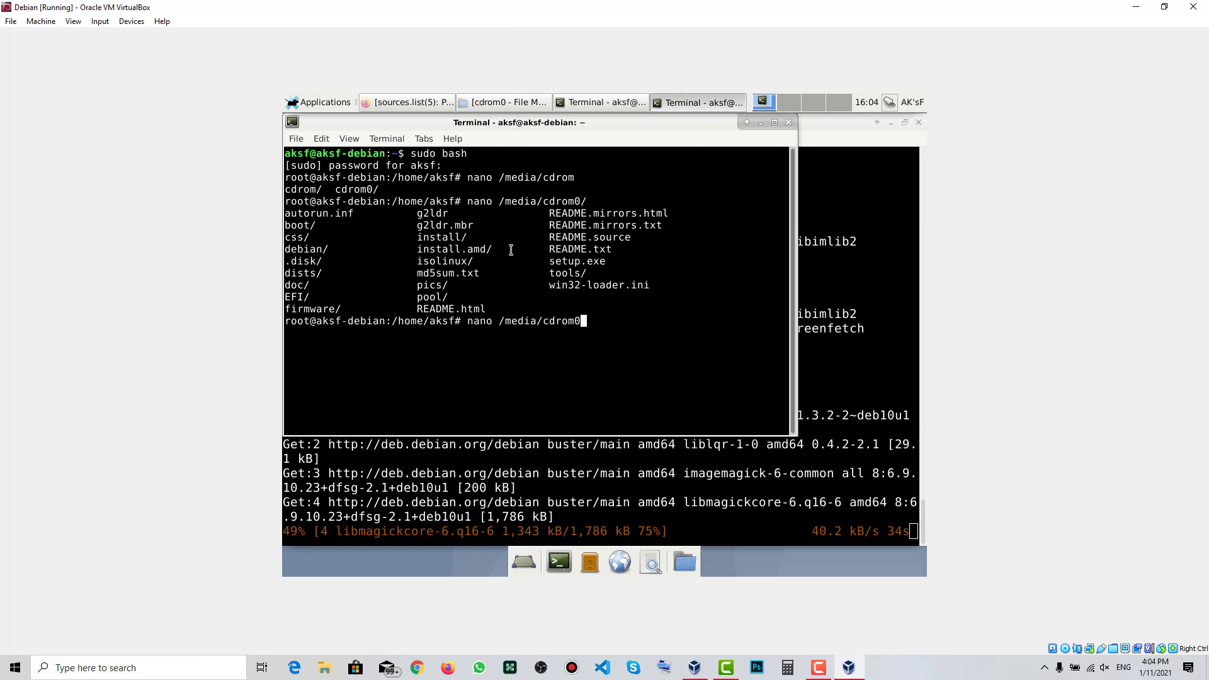
{"action": "key", "text": "BackSpace"}
{"action": "key", "text": "BackSpace"}
{"action": "key", "text": "BackSpace"}
{"action": "key", "text": "BackSpace"}
{"action": "key", "text": "BackSpace"}
{"action": "key", "text": "BackSpace"}
{"action": "key", "text": "BackSpace"}
{"action": "key", "text": "BackSpace"}
{"action": "key", "text": "BackSpace"}
{"action": "key", "text": "BackSpace"}
{"action": "key", "text": "BackSpace"}
{"action": "key", "text": "BackSpace"}
{"action": "key", "text": "BackSpace"}
{"action": "key", "text": "BackSpace"}
{"action": "key", "text": "BackSpace"}
{"action": "key", "text": "BackSpace"}
{"action": "key", "text": "BackSpace"}
{"action": "key", "text": "BackSpace"}
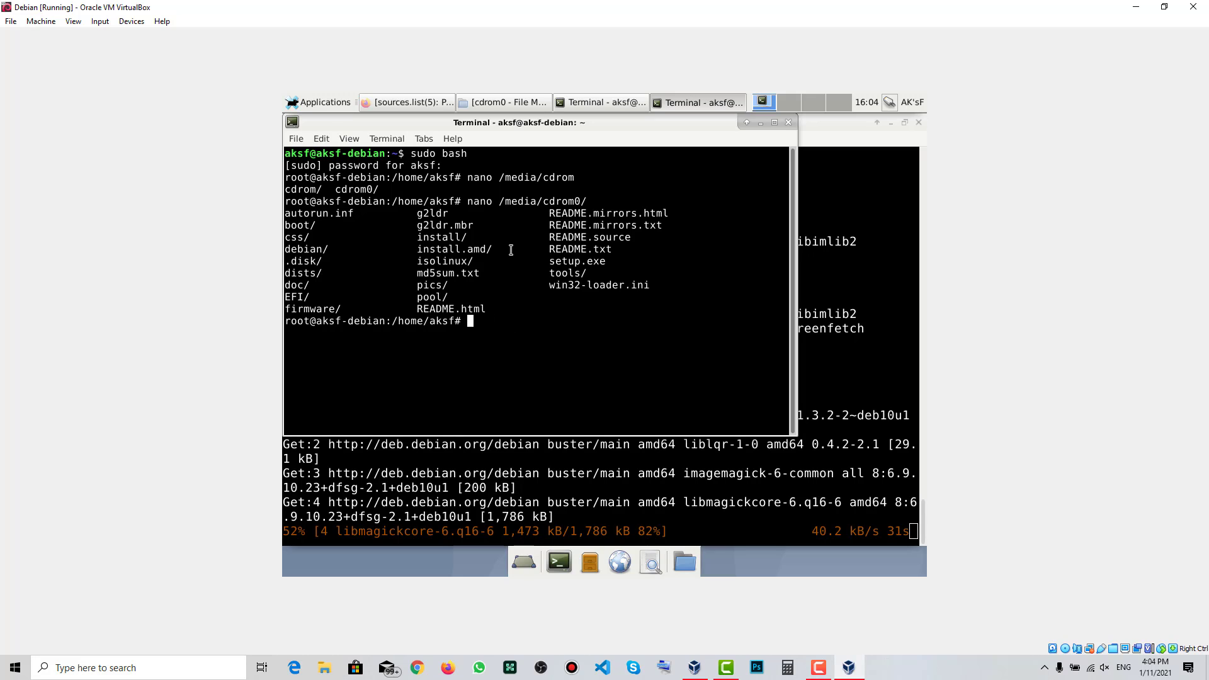
{"action": "key", "text": "ctrl+plus"}
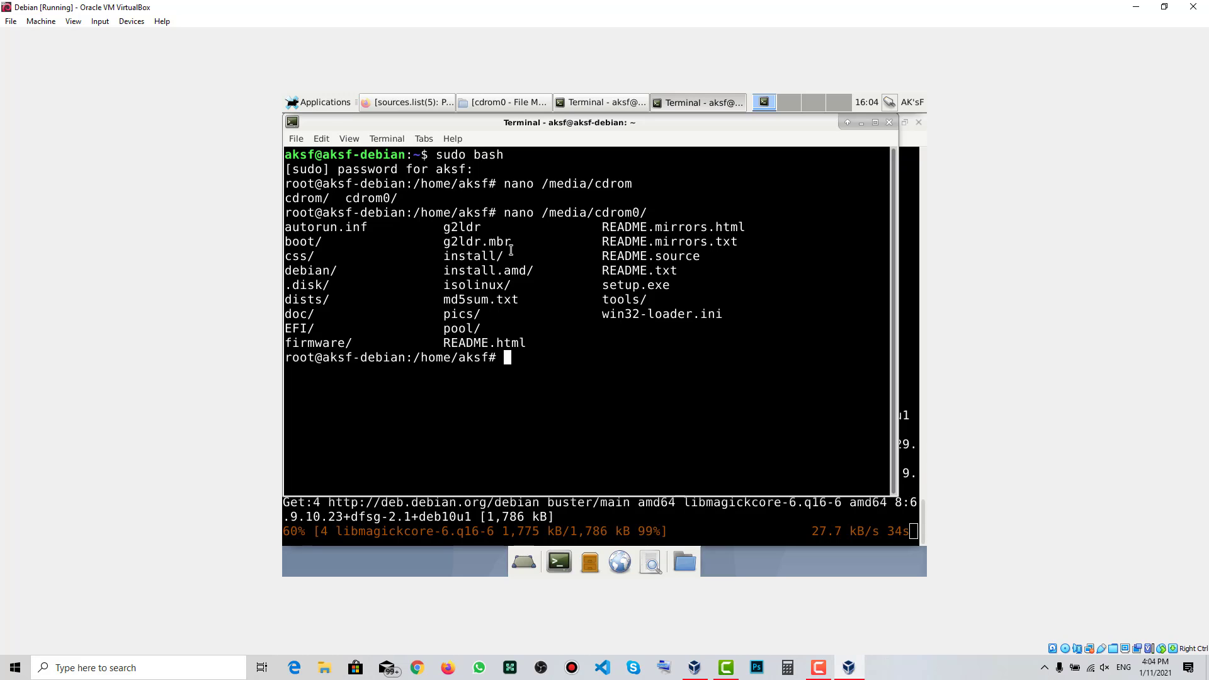
Step: Change to the /media/cdrom0 directory and list its contents with ls
{"action": "type", "text": "cd /e"}
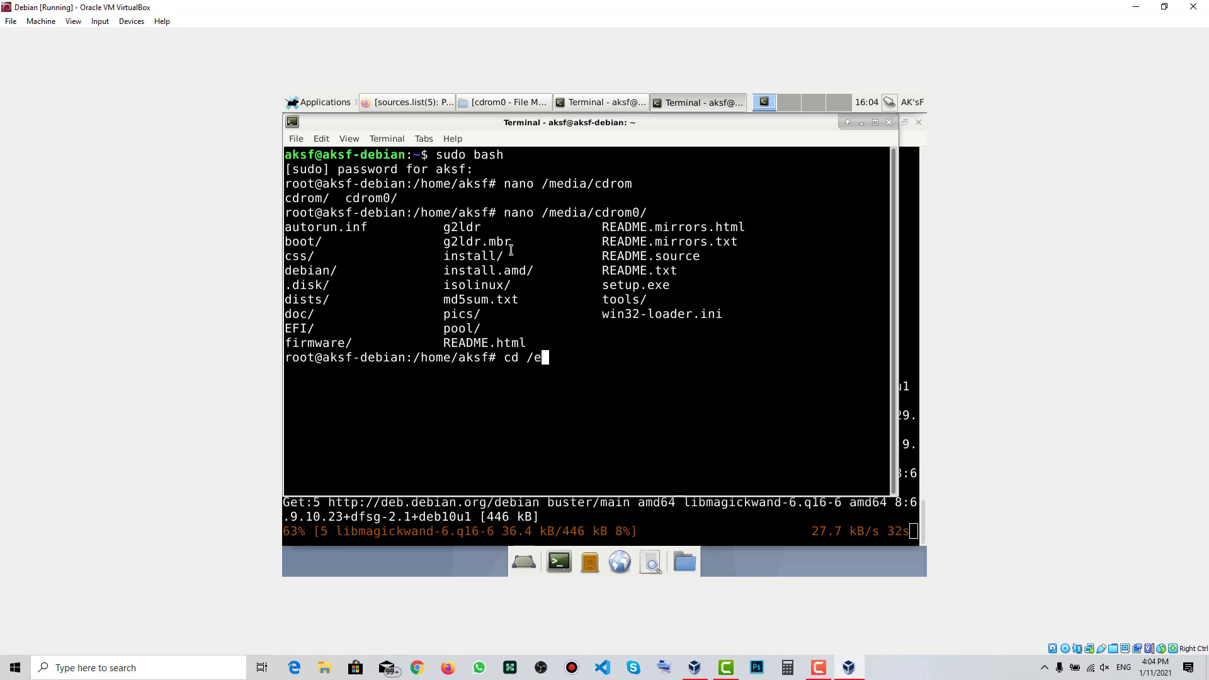
{"action": "key", "text": "BackSpace"}
{"action": "key", "text": "BackSpace"}
{"action": "type", "text": "/media/"}
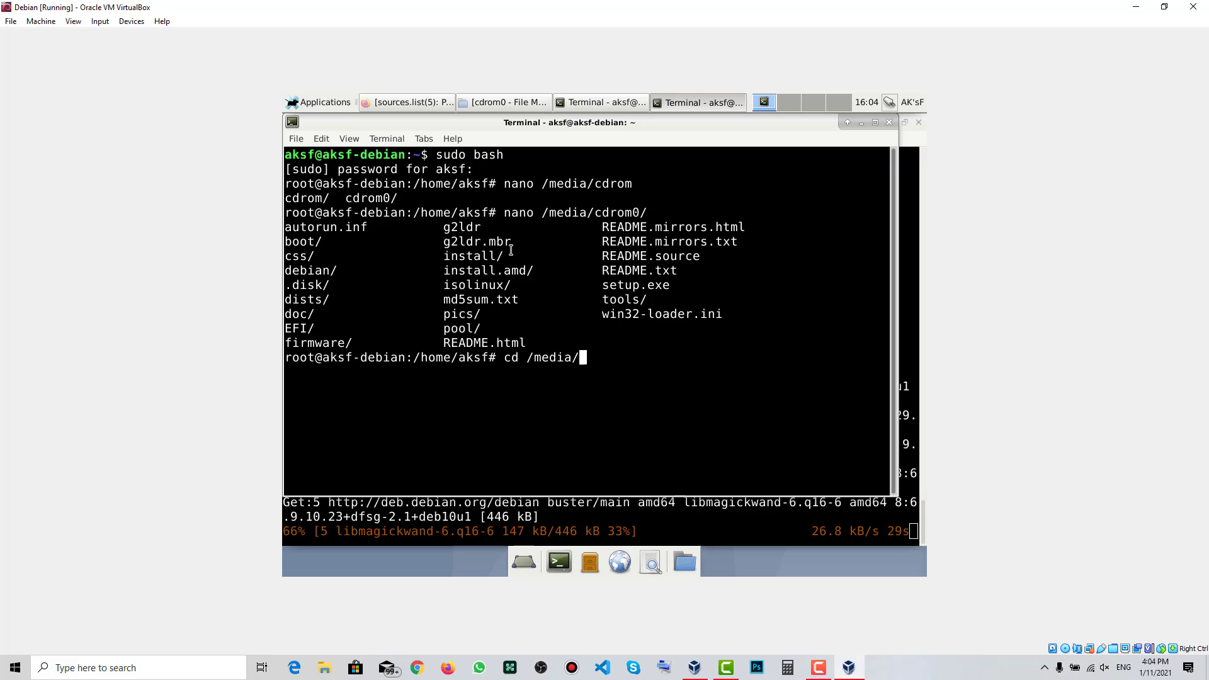
{"action": "type", "text": "cdrom0"}
{"action": "key", "text": "Return"}
{"action": "type", "text": "ls"}
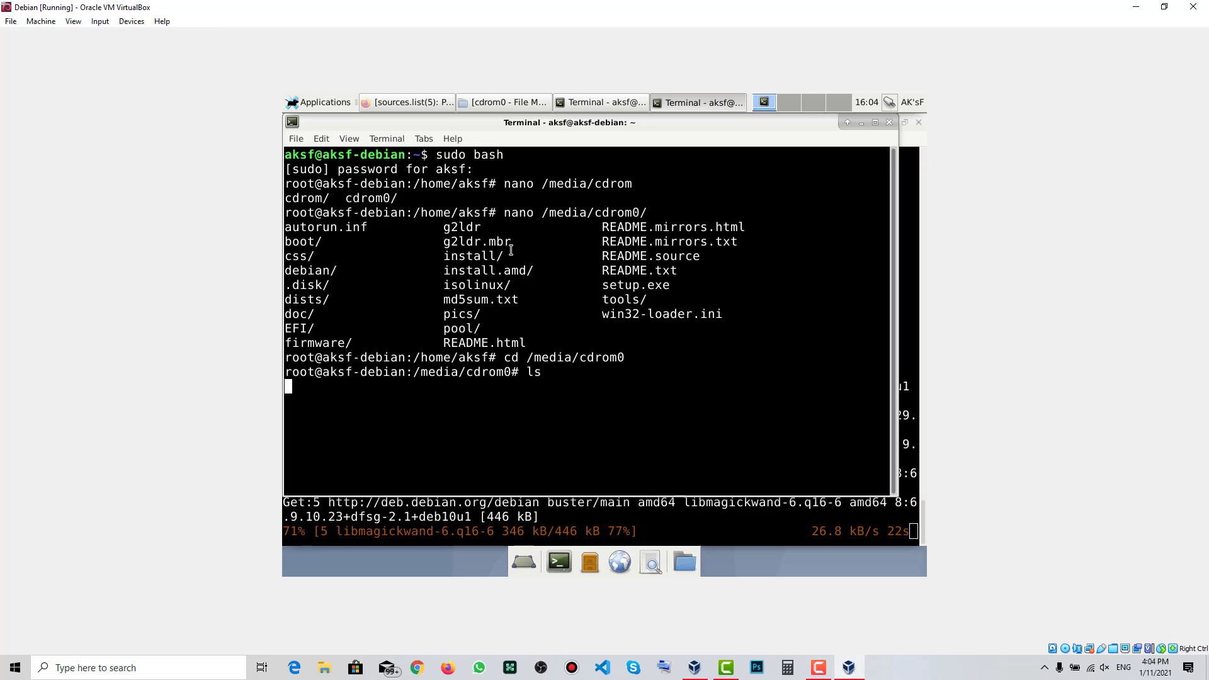
{"action": "key", "text": "Return"}
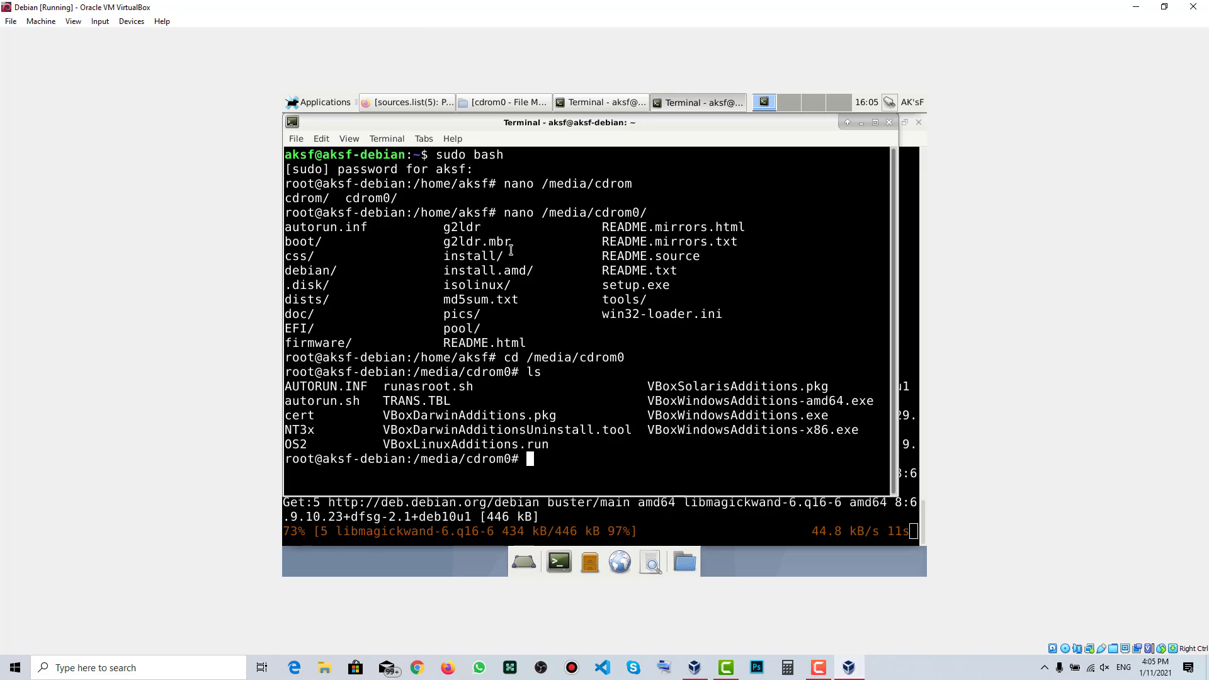
Step: Run the Guest Additions installer from the disc with sh autorun.sh
{"action": "type", "text": "sh "}
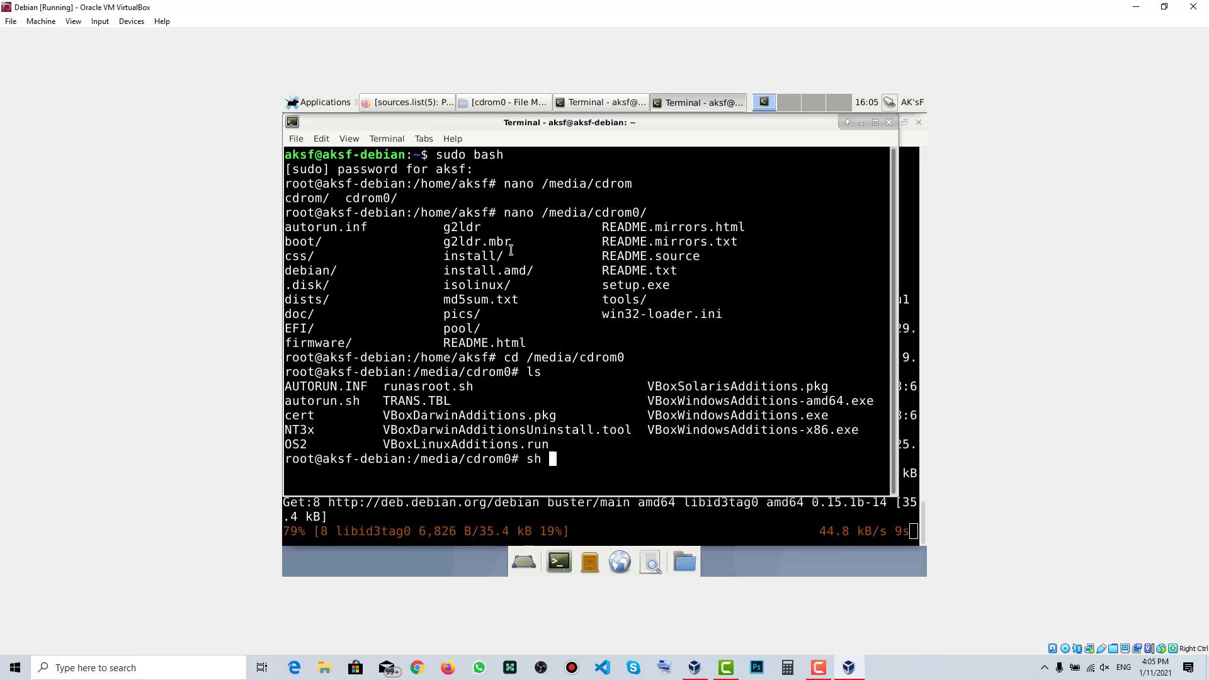
{"action": "type", "text": "auto"}
{"action": "key", "text": "Tab"}
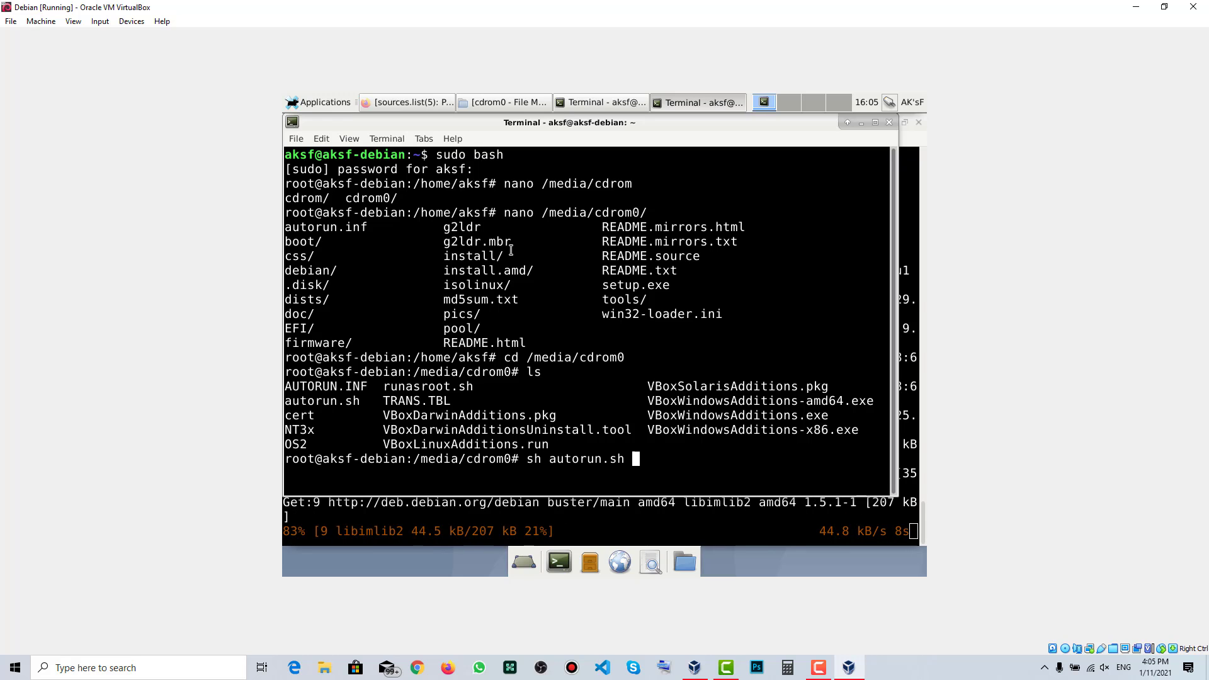
{"action": "key", "text": "Return"}
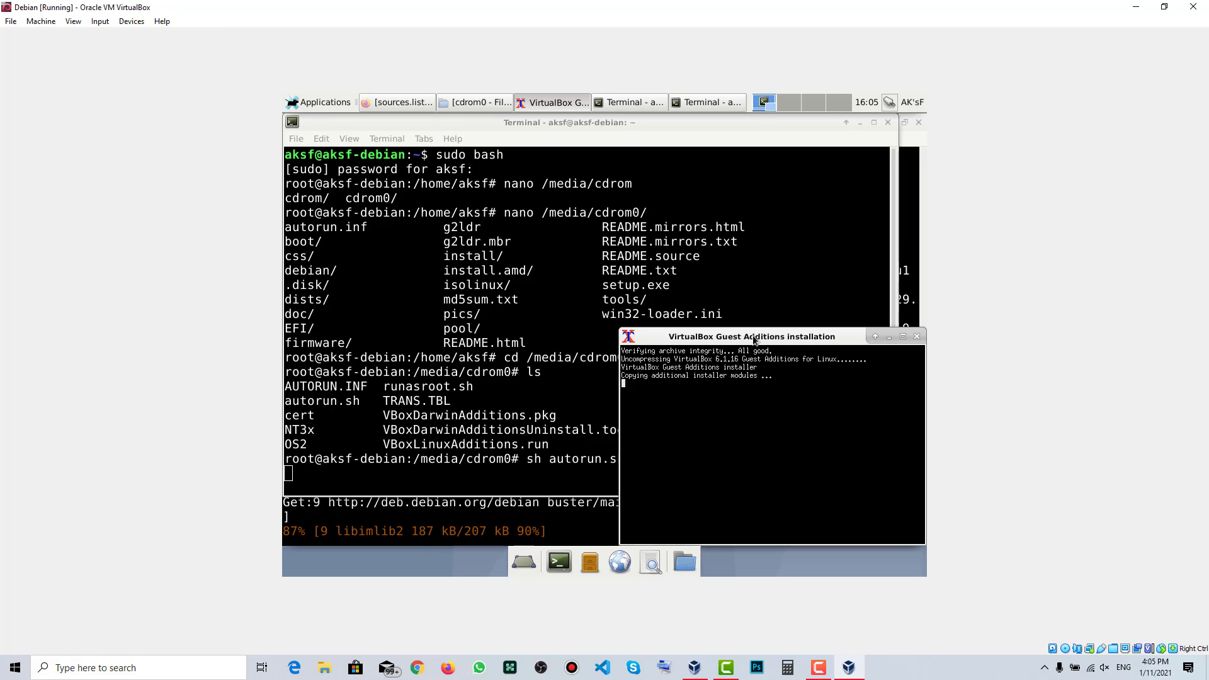
Step: Move the Guest Additions installation window toward the desktop centre and check the progress in both terminals
{"action": "left_click_drag", "start_coordinate": [754, 340], "coordinate": [597, 218]}
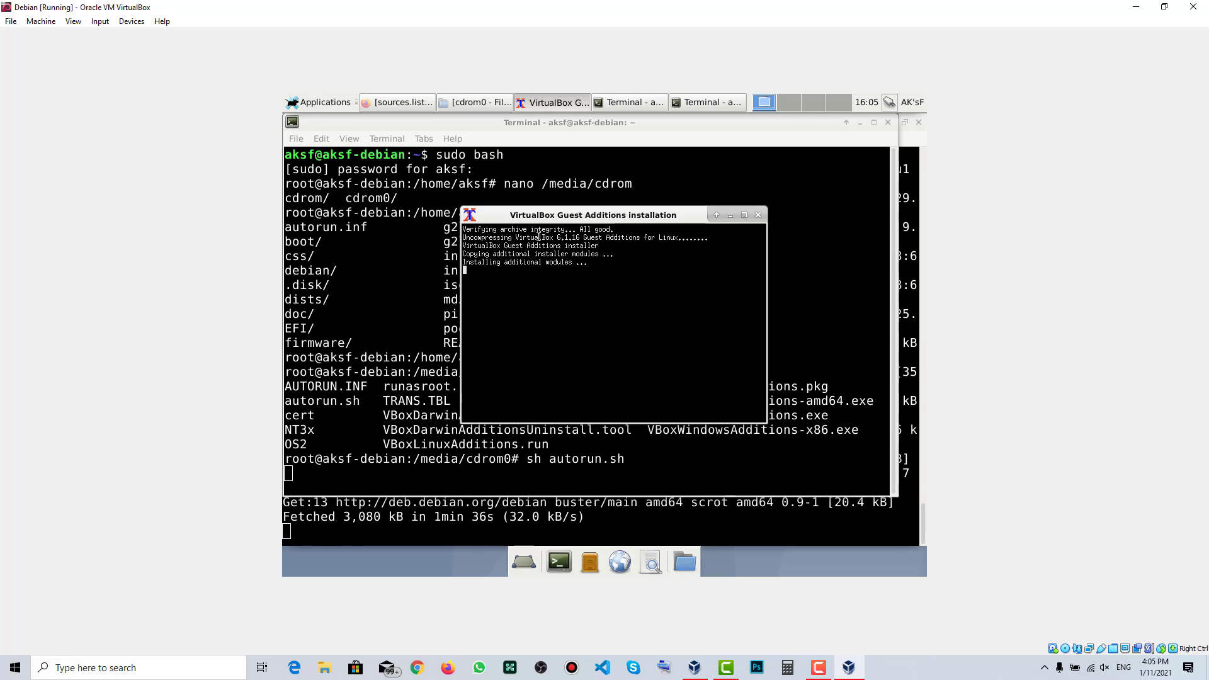
{"action": "left_click", "coordinate": [629, 102]}
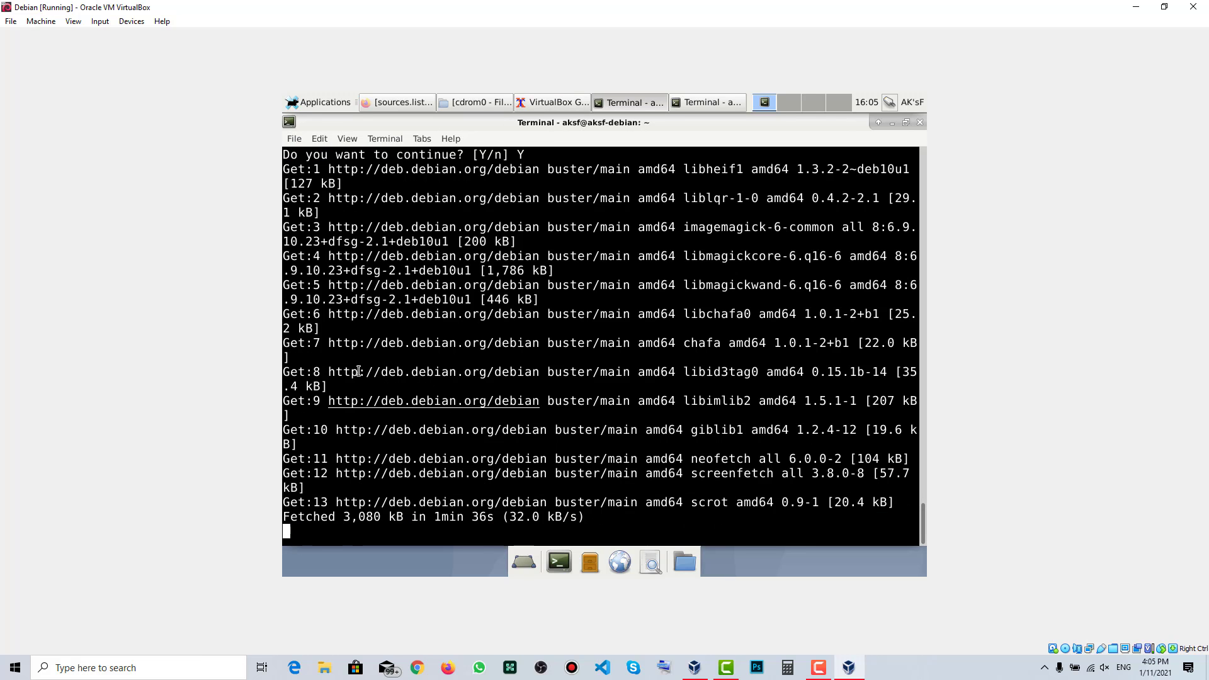
{"action": "left_click", "coordinate": [687, 102]}
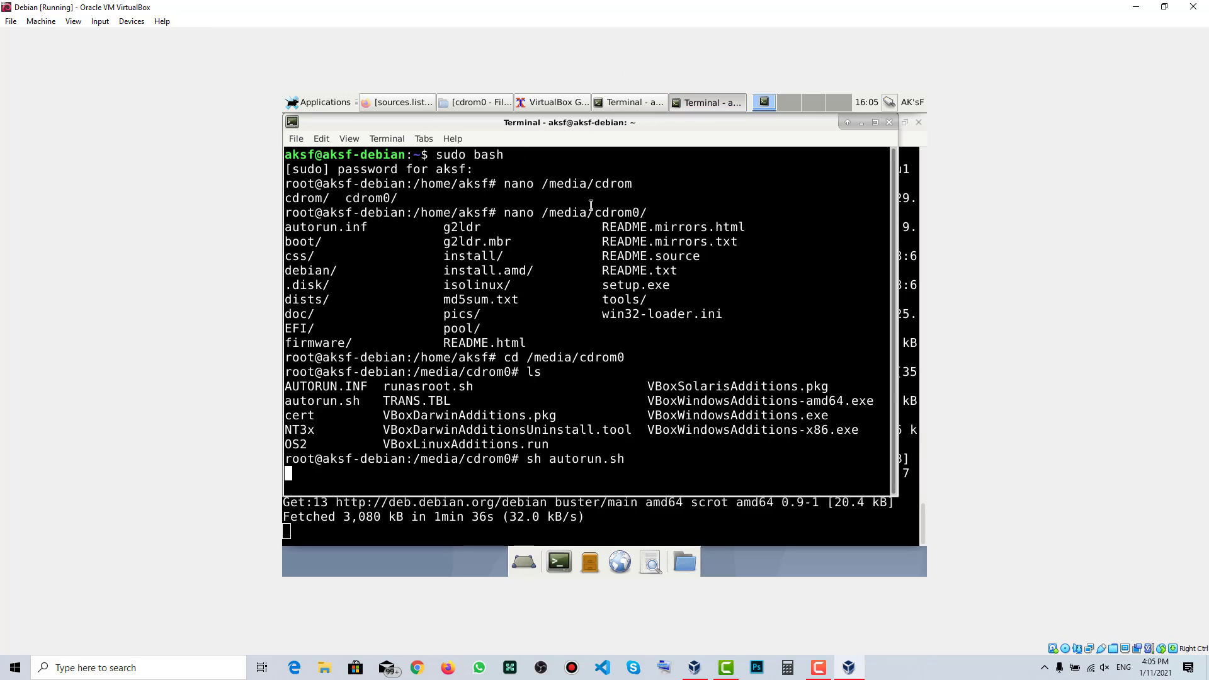
Step: Bring up the Guest Additions installation window, minimise the second terminal, and move the installation window toward the desktop's upper right
{"action": "left_click", "coordinate": [561, 103]}
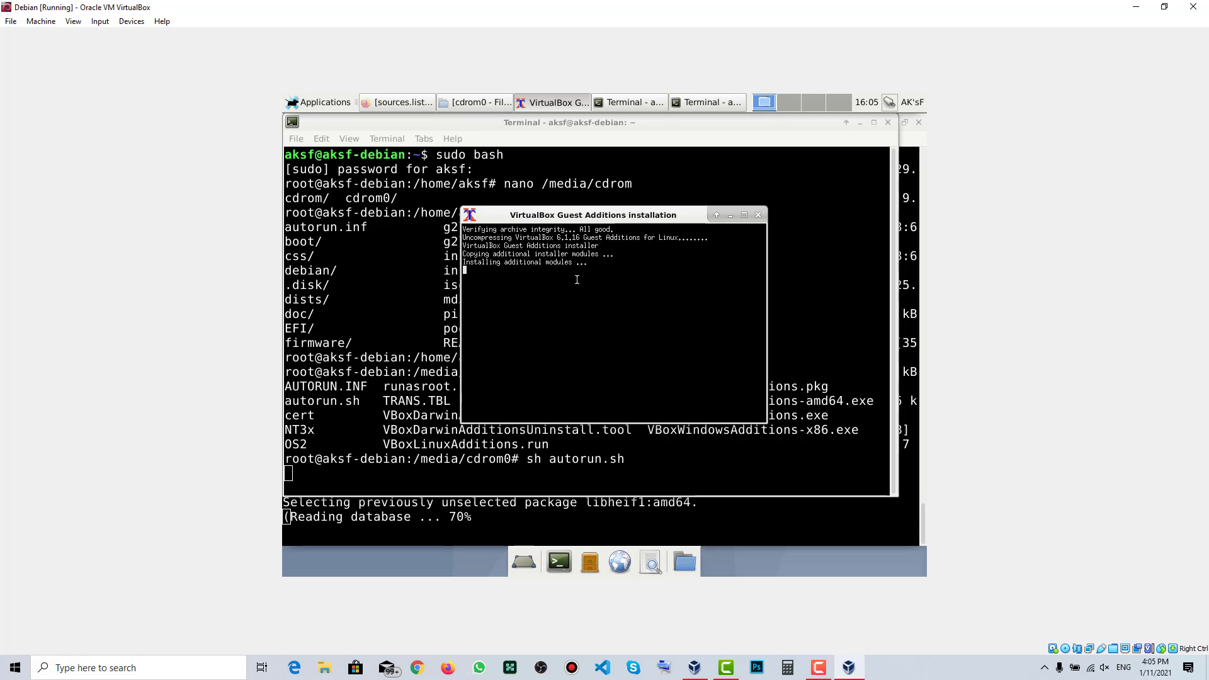
{"action": "left_click", "coordinate": [1164, 6]}
{"action": "left_click", "coordinate": [356, 6]}
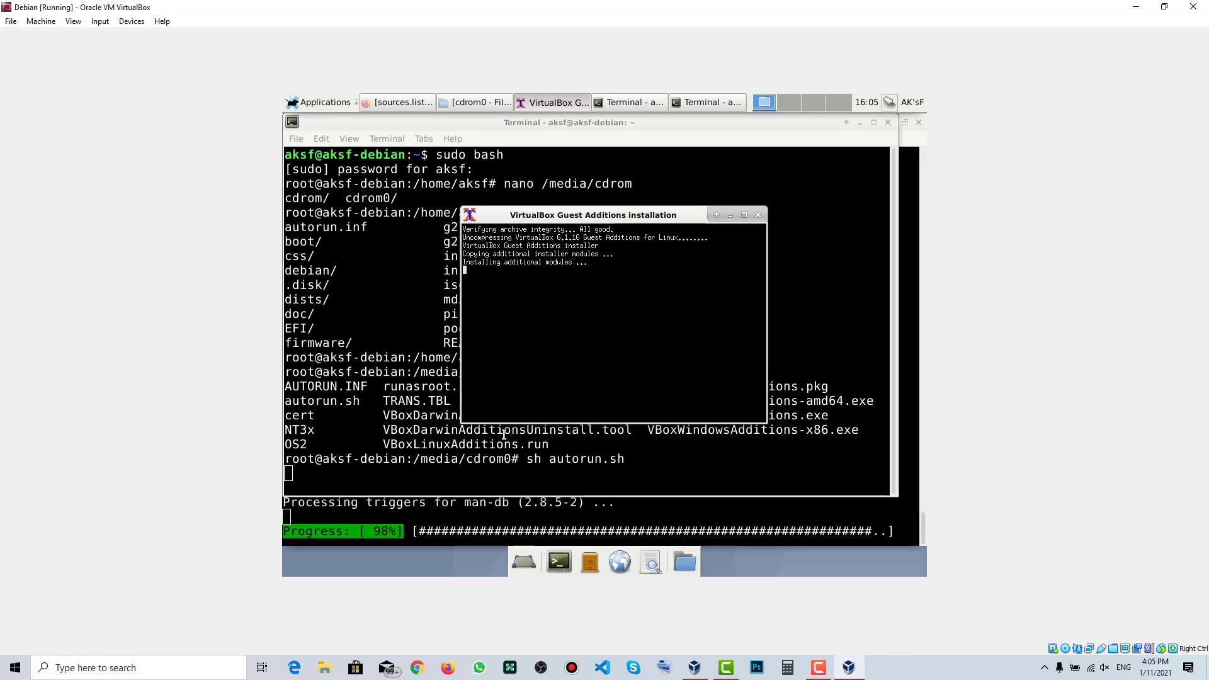
{"action": "left_click", "coordinate": [860, 122]}
{"action": "left_click_drag", "start_coordinate": [642, 219], "coordinate": [771, 178]}
Step: Run neofetch in the first root terminal
{"action": "left_click", "coordinate": [490, 486]}
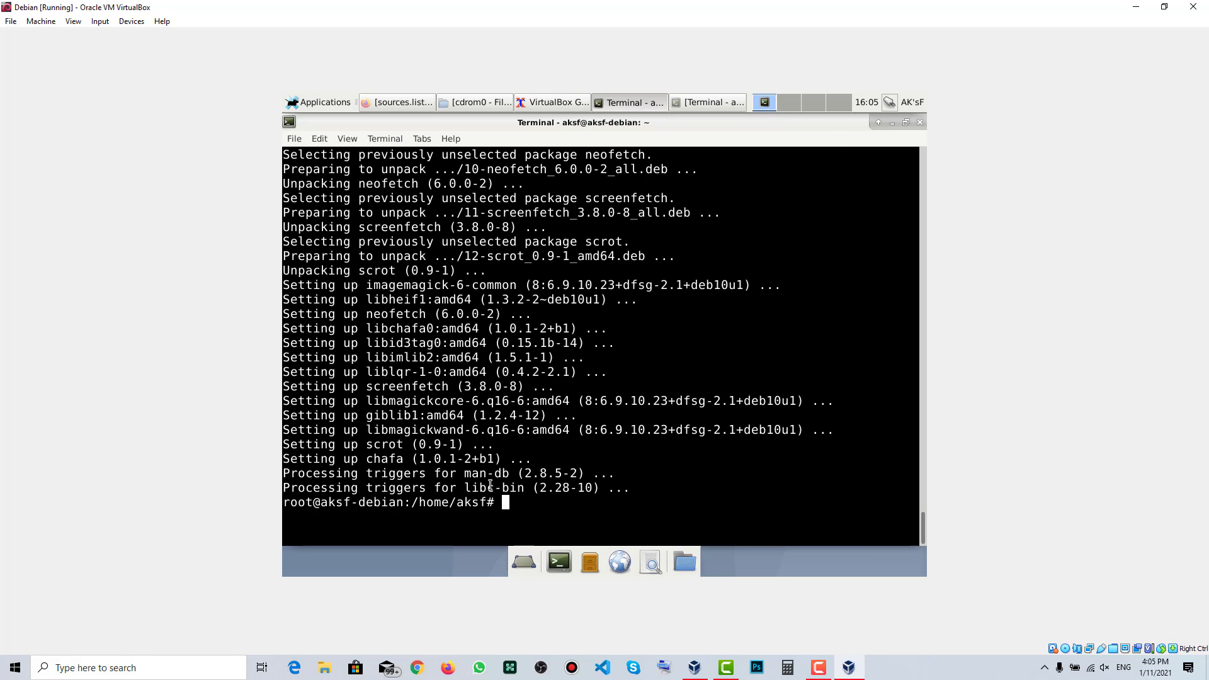
{"action": "type", "text": "neofetch"}
{"action": "key", "text": "Return"}
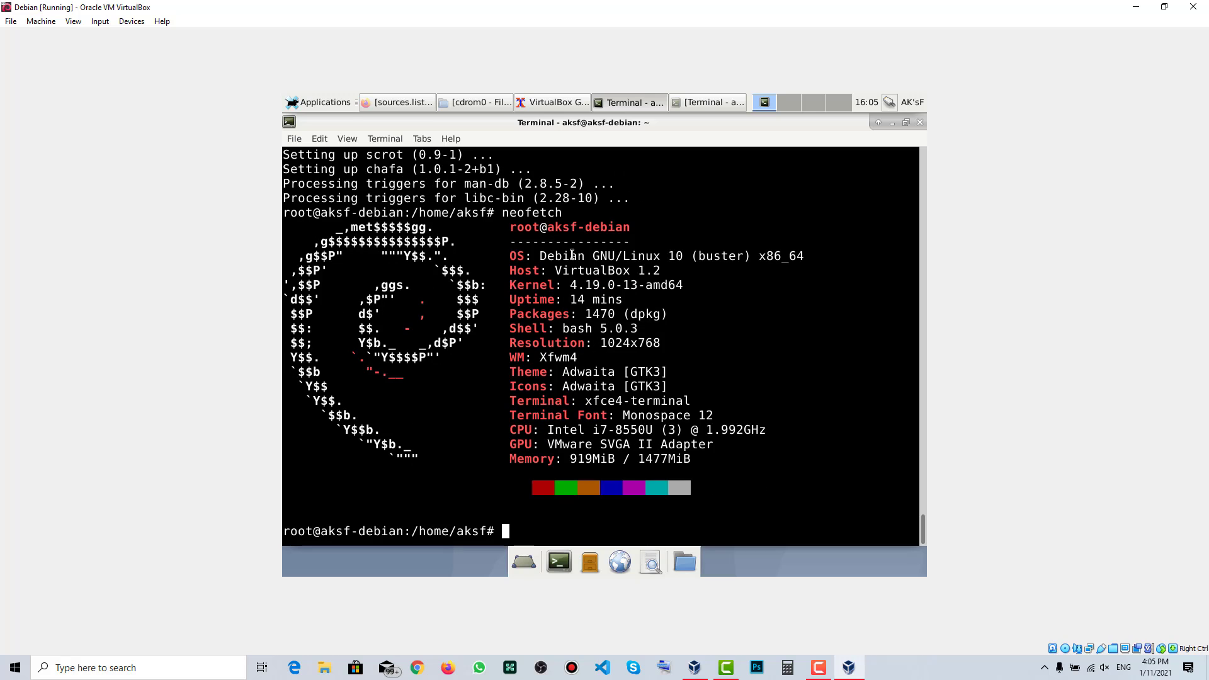
Step: Examine the neofetch output: operating system, host, kernel, uptime, packages, shell, resolution, CPU and memory
{"action": "double_click", "coordinate": [573, 256]}
{"action": "double_click", "coordinate": [593, 271]}
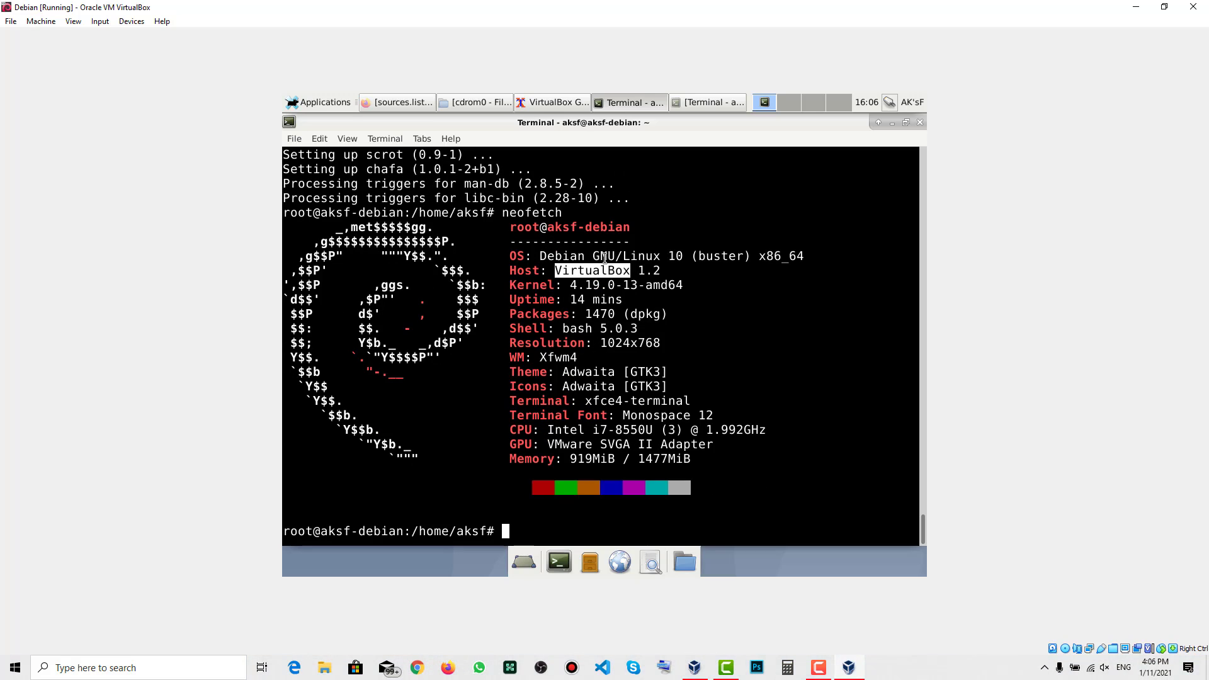
{"action": "double_click", "coordinate": [606, 257]}
{"action": "double_click", "coordinate": [674, 255]}
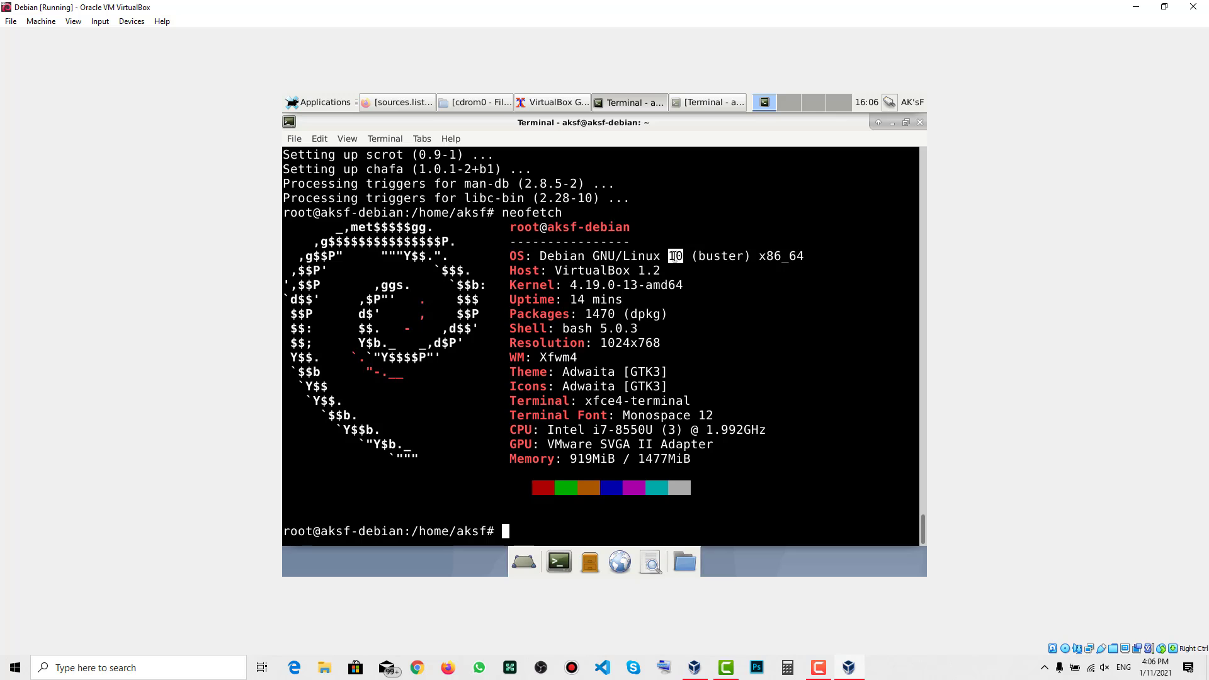
{"action": "double_click", "coordinate": [718, 256]}
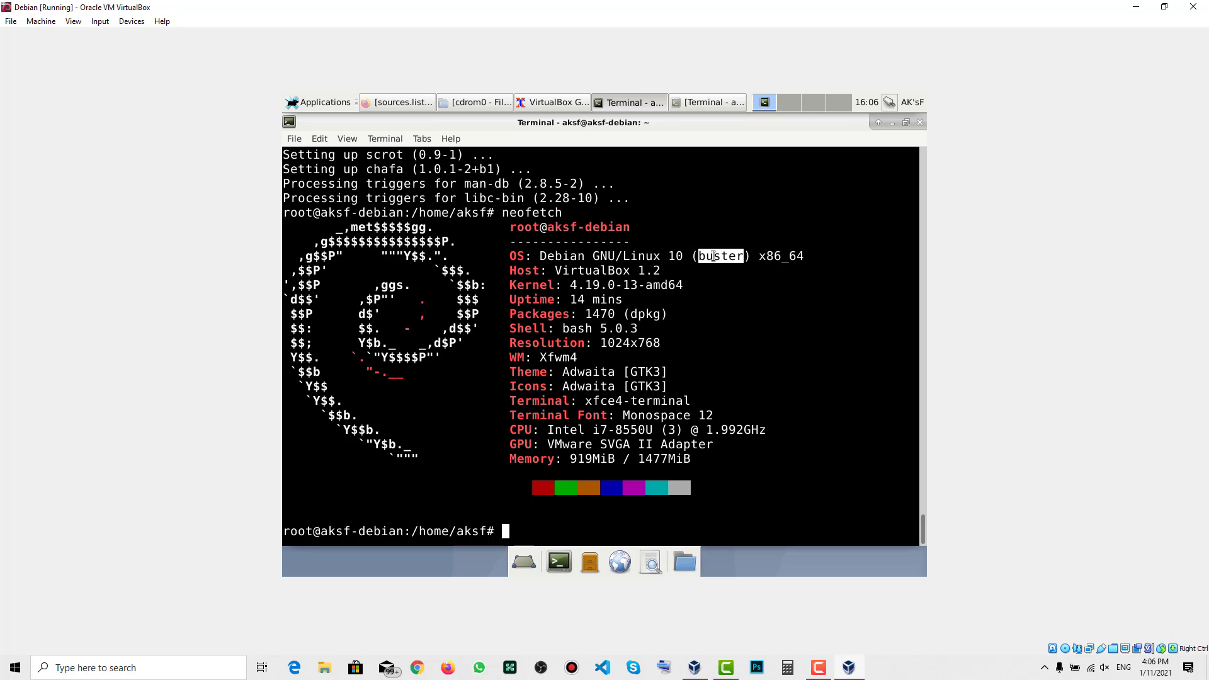
{"action": "double_click", "coordinate": [598, 271]}
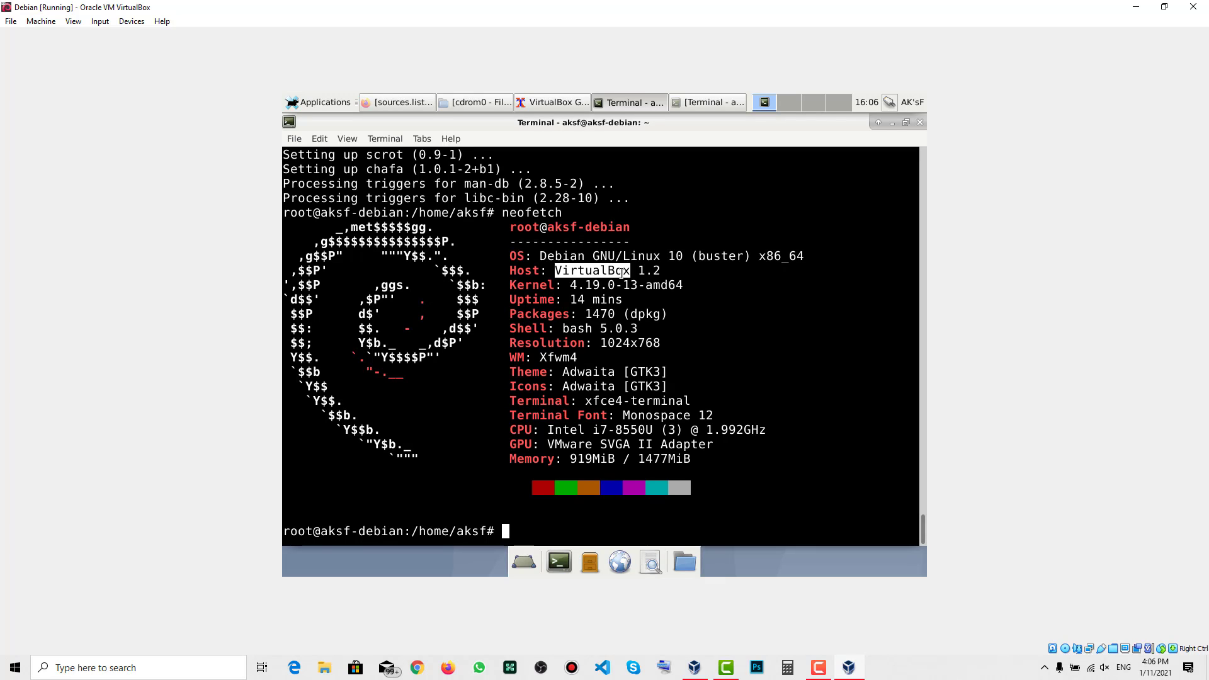
{"action": "left_click", "coordinate": [610, 285]}
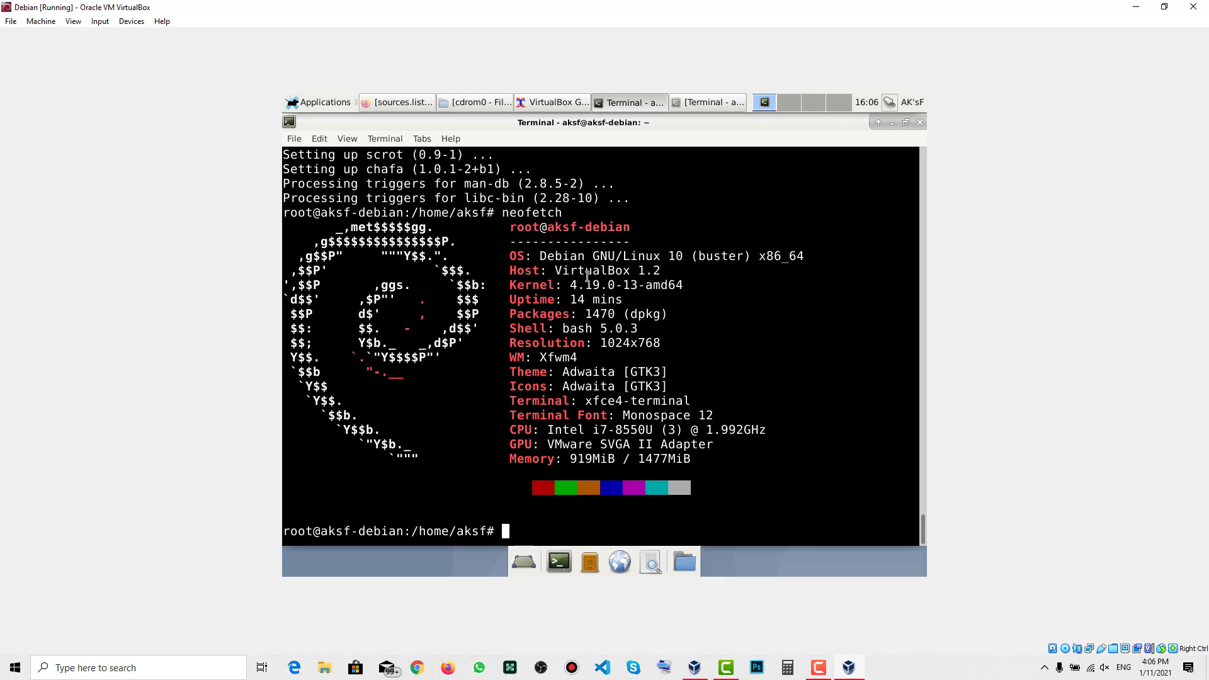
{"action": "double_click", "coordinate": [590, 285]}
{"action": "left_click", "coordinate": [588, 302]}
{"action": "double_click", "coordinate": [589, 302]}
{"action": "double_click", "coordinate": [608, 319]}
{"action": "double_click", "coordinate": [581, 327]}
{"action": "left_click", "coordinate": [613, 333]}
{"action": "double_click", "coordinate": [620, 341]}
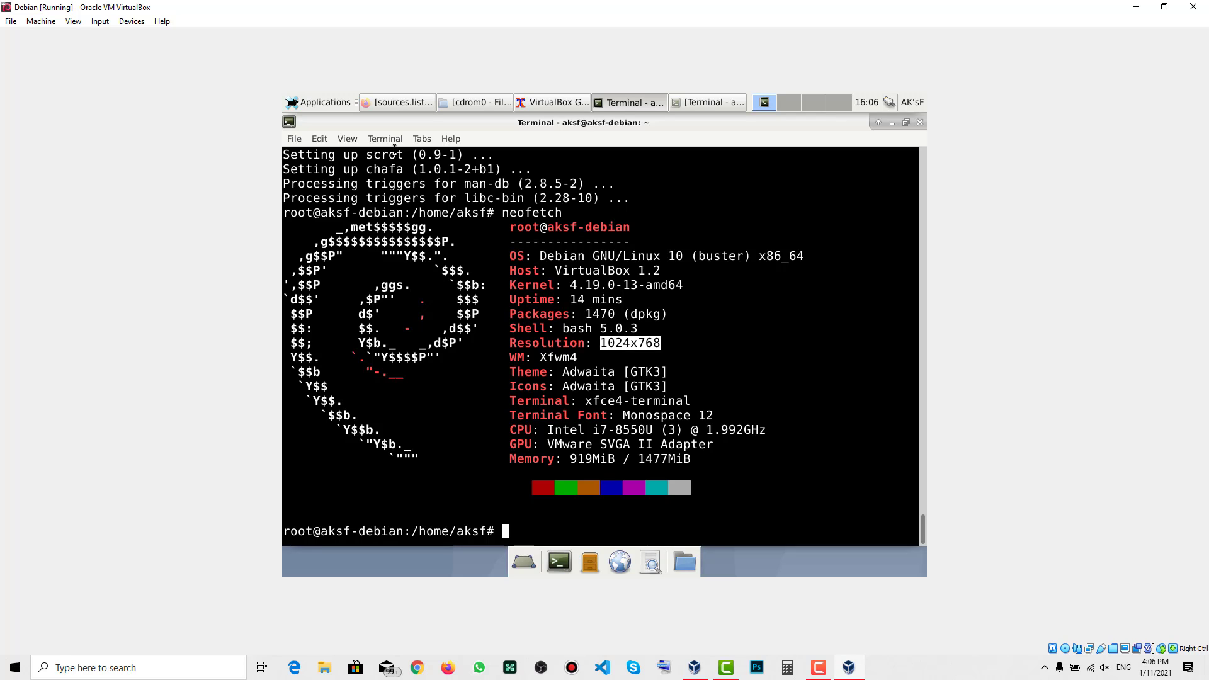
{"action": "double_click", "coordinate": [596, 430]}
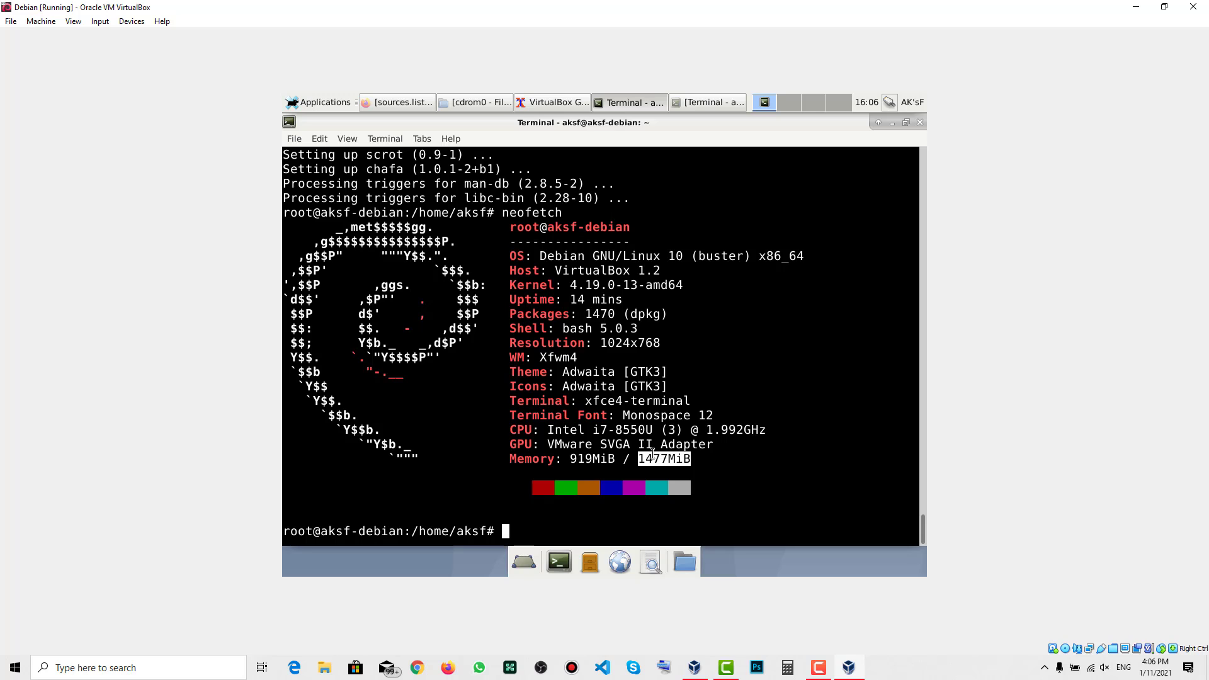
{"action": "left_click", "coordinate": [588, 460]}
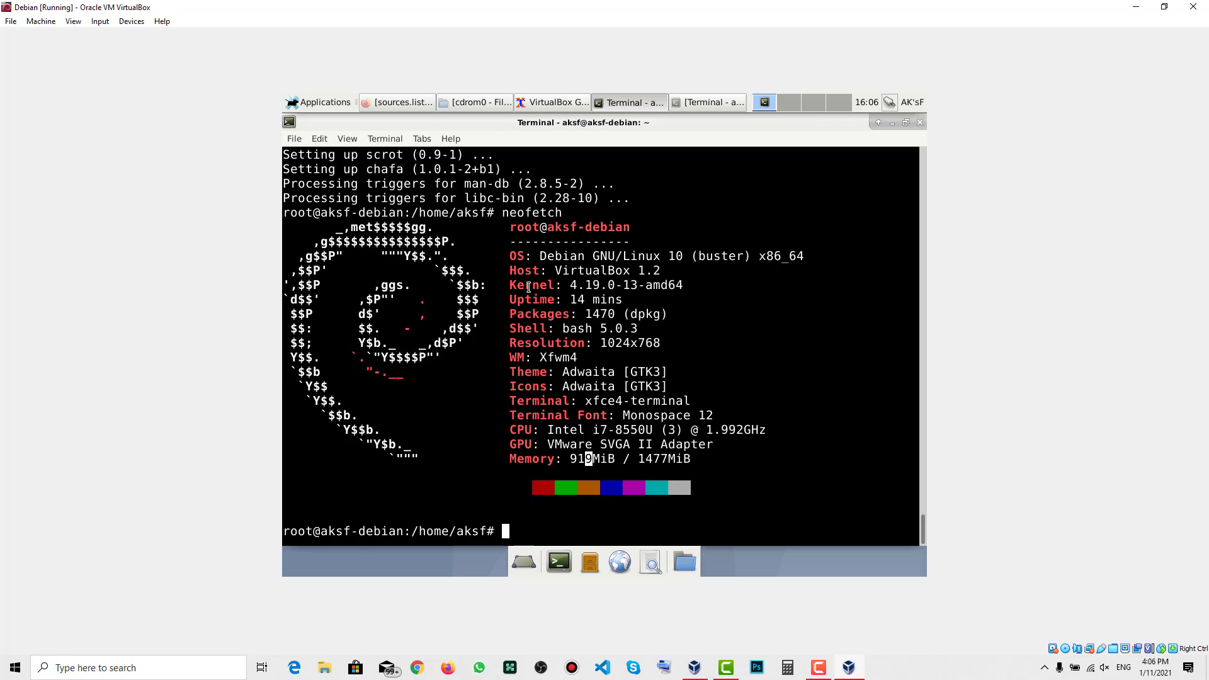
Step: Check the Guest Additions installer's output, dismiss its window, and close the cdrom0 File Manager window
{"action": "left_click", "coordinate": [547, 103]}
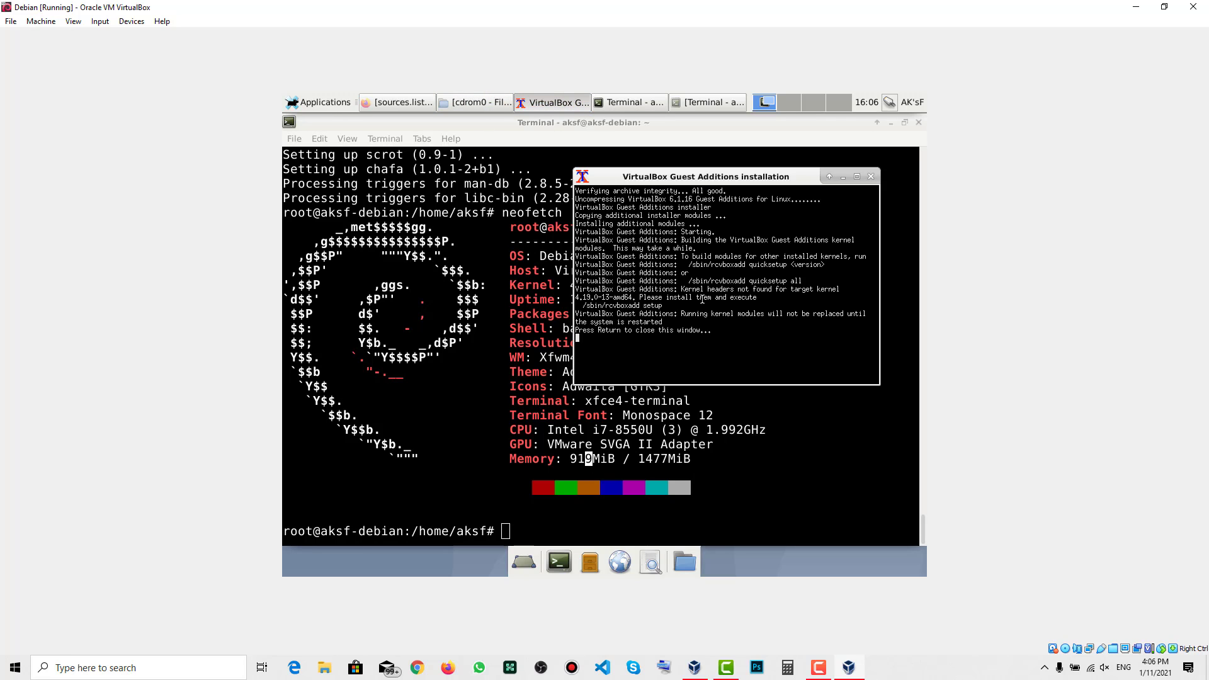
{"action": "key", "text": "Return"}
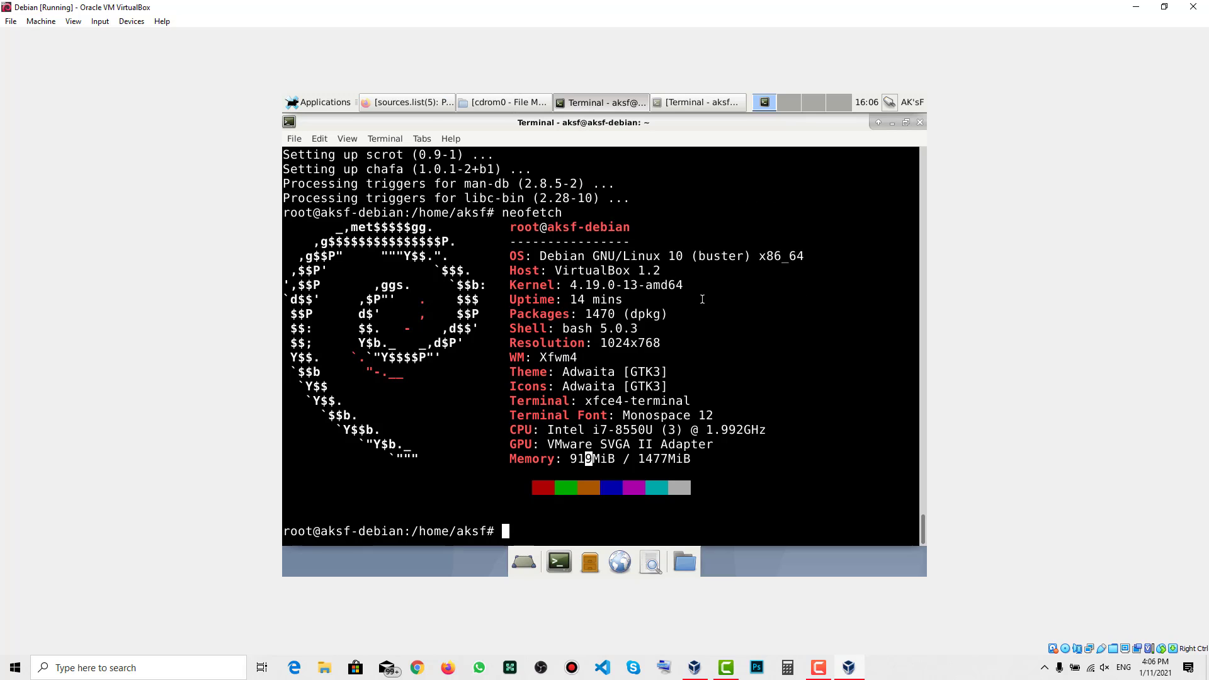
{"action": "left_click", "coordinate": [545, 102]}
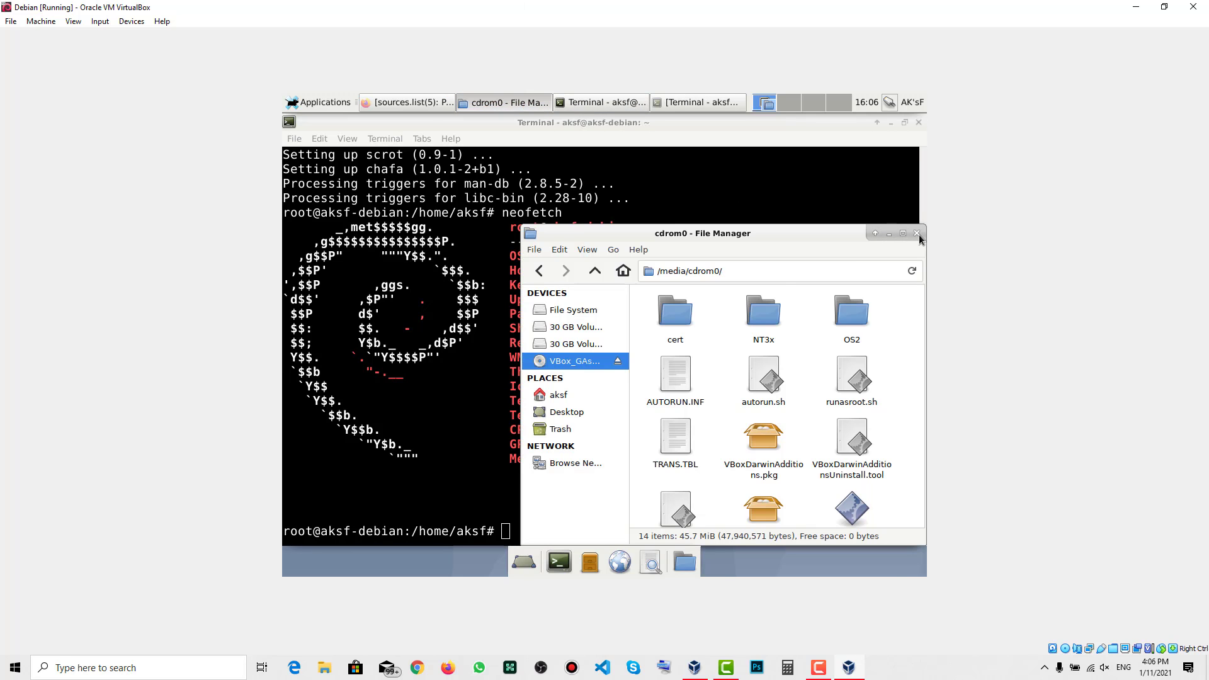
{"action": "left_click", "coordinate": [918, 233]}
Step: Close all open tabs in Firefox, including the last one, to shut the browser
{"action": "left_click", "coordinate": [461, 107]}
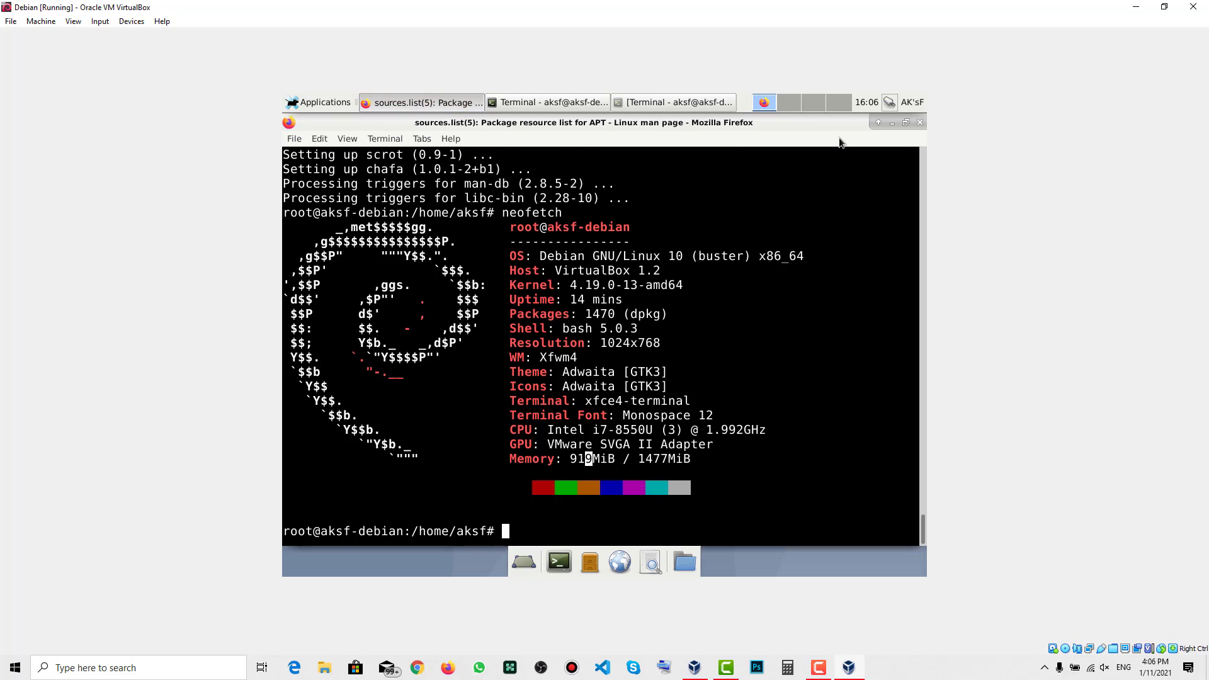
{"action": "key", "text": "ctrl+q"}
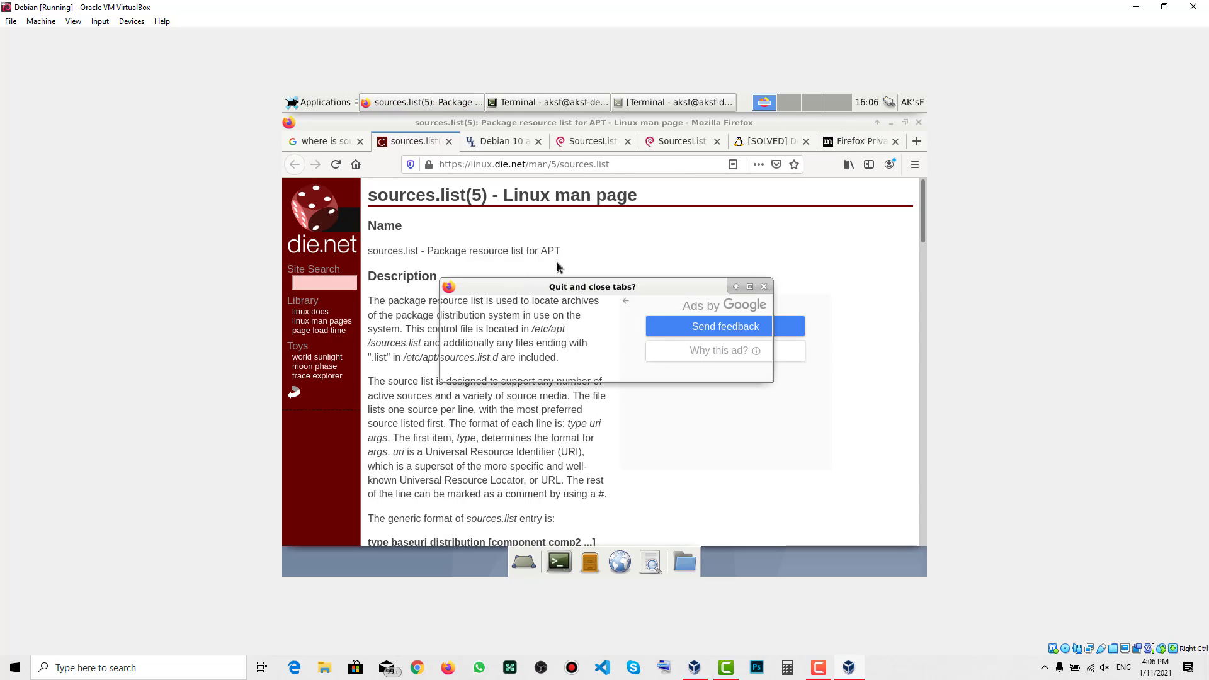
{"action": "left_click", "coordinate": [675, 365]}
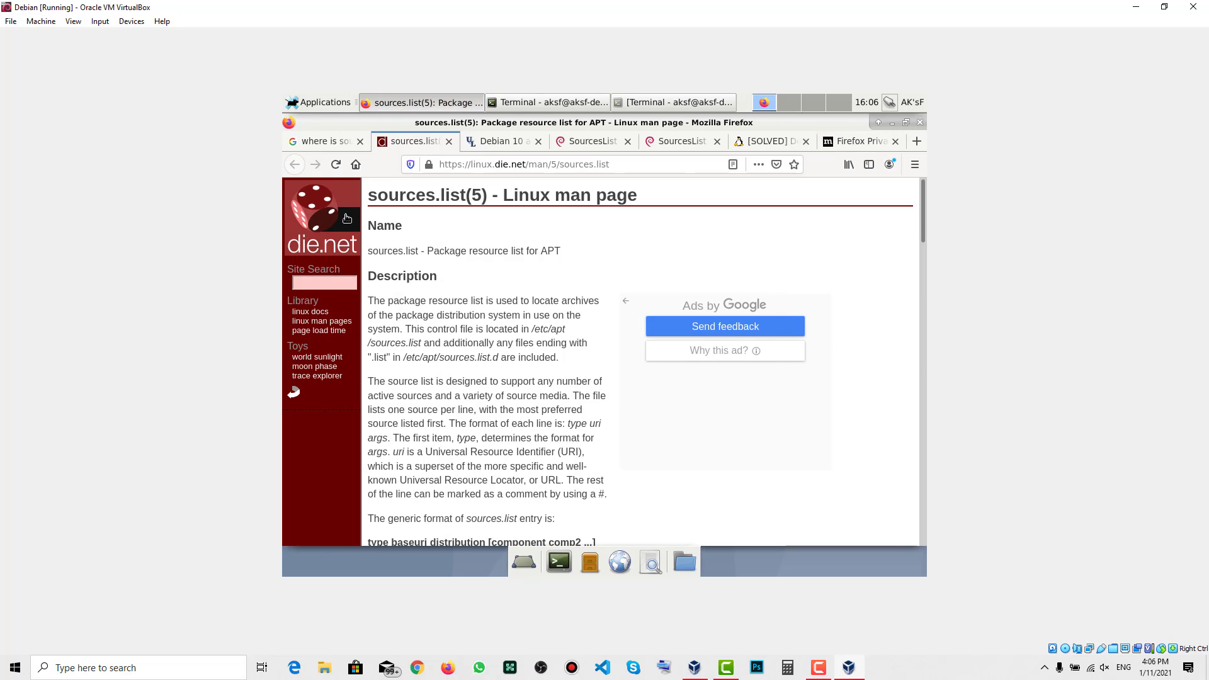
{"action": "left_click", "coordinate": [360, 141]}
{"action": "left_click", "coordinate": [360, 141]}
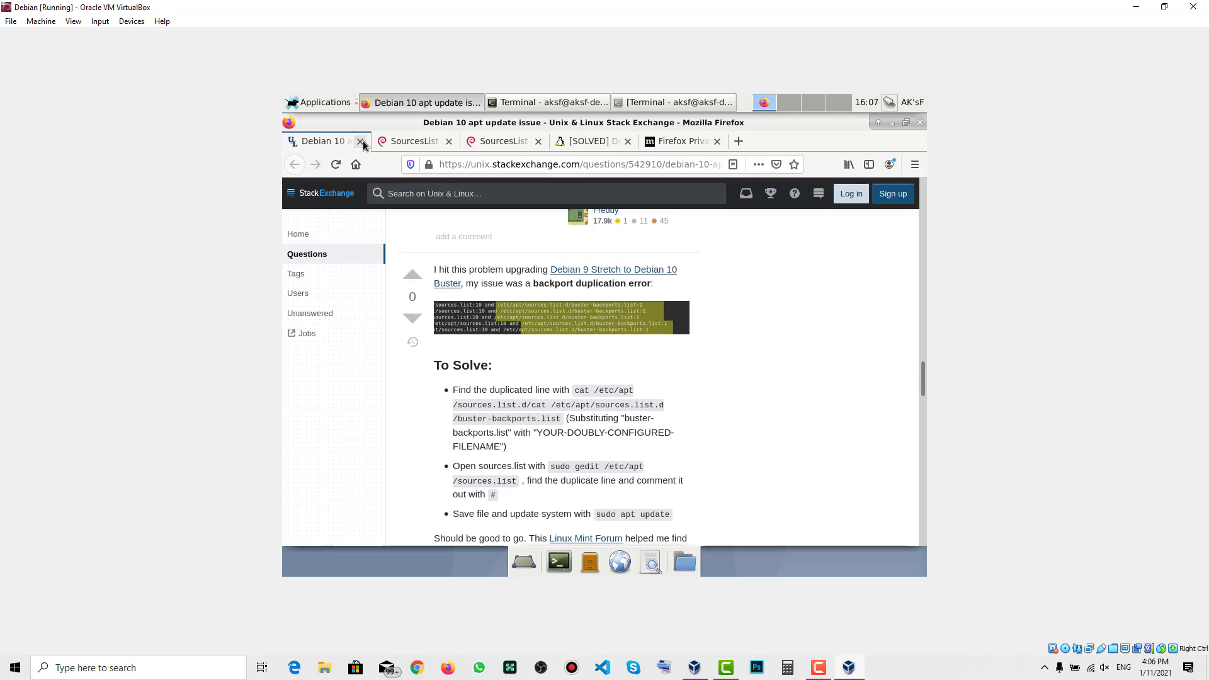
{"action": "left_click", "coordinate": [360, 142]}
{"action": "left_click", "coordinate": [360, 142]}
{"action": "left_click", "coordinate": [360, 141]}
{"action": "left_click", "coordinate": [360, 141]}
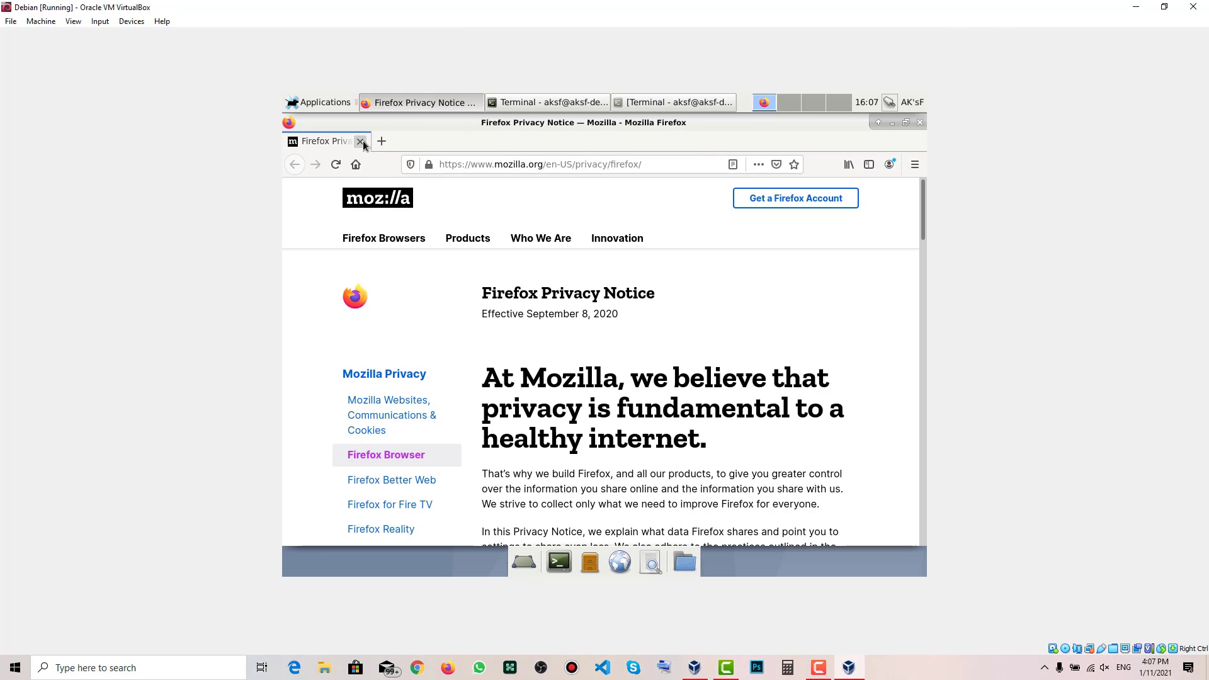
{"action": "left_click", "coordinate": [361, 142]}
Step: Close the second terminal used for /media/cdrom0 and return to the first root terminal
{"action": "left_click", "coordinate": [518, 105]}
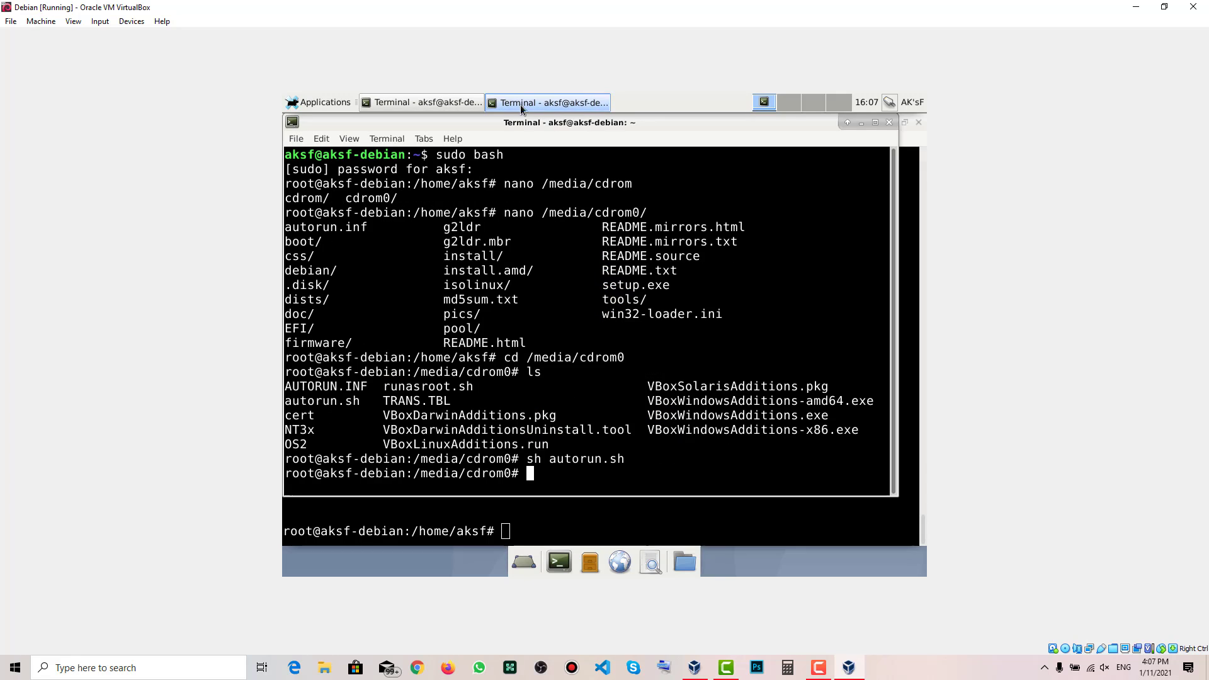
{"action": "left_click", "coordinate": [888, 123]}
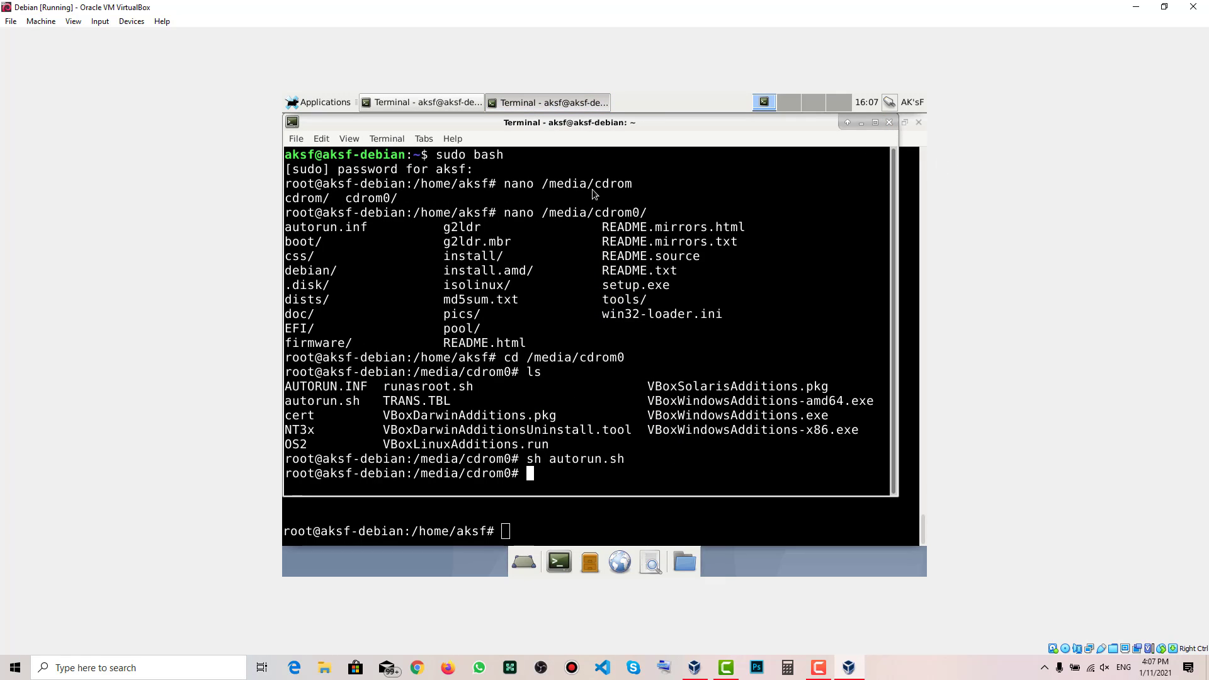
{"action": "left_click", "coordinate": [632, 371]}
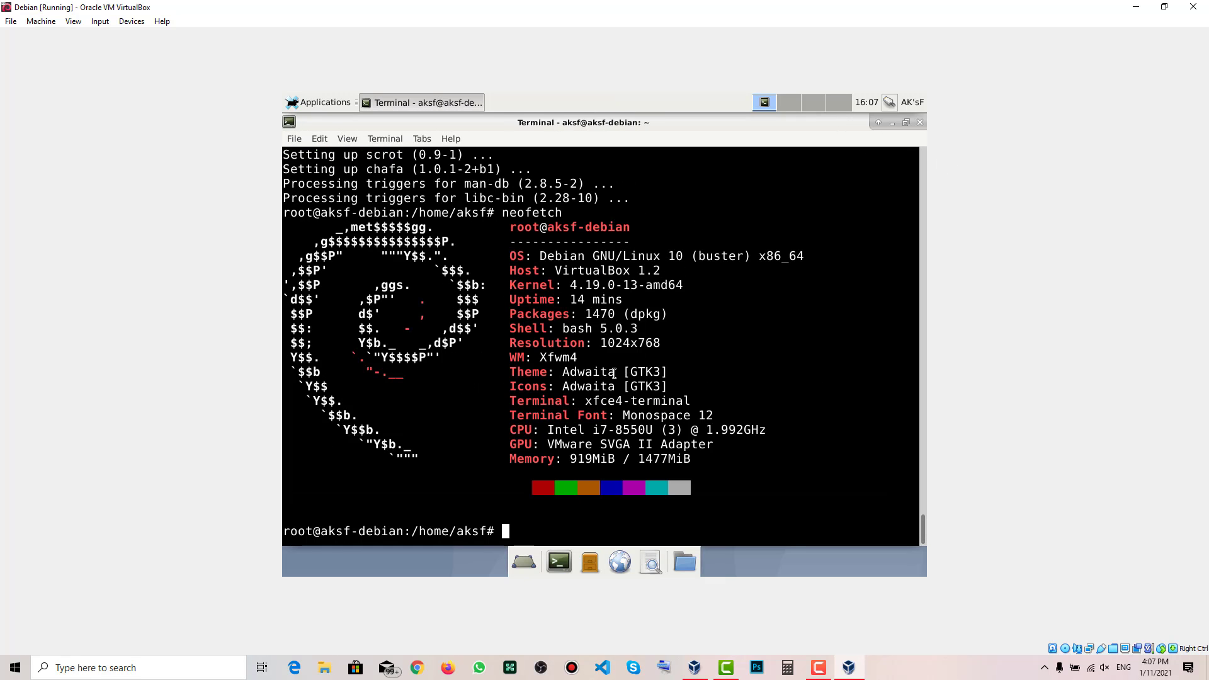
Step: Run neofetch again and check the memory usage
{"action": "key", "text": "Up"}
{"action": "key", "text": "Return"}
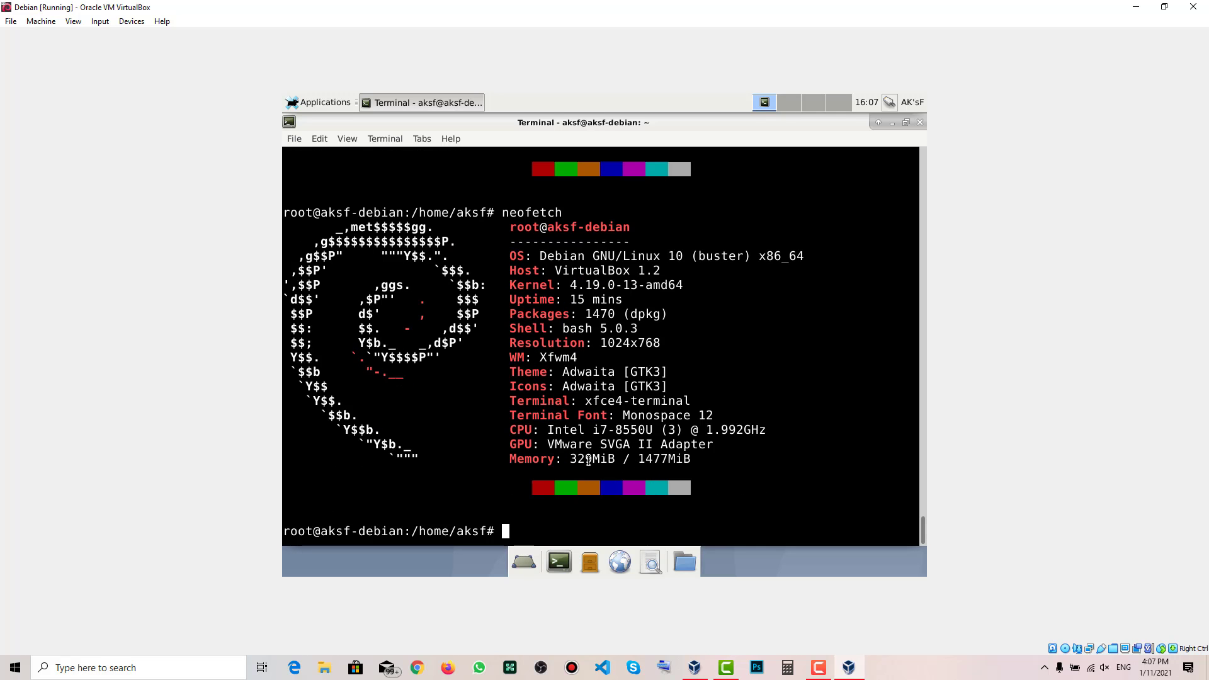
{"action": "double_click", "coordinate": [591, 463]}
Step: Run screenfetch in the root terminal
{"action": "left_click", "coordinate": [541, 497]}
{"action": "type", "text": "screen"}
{"action": "double_click", "coordinate": [662, 458]}
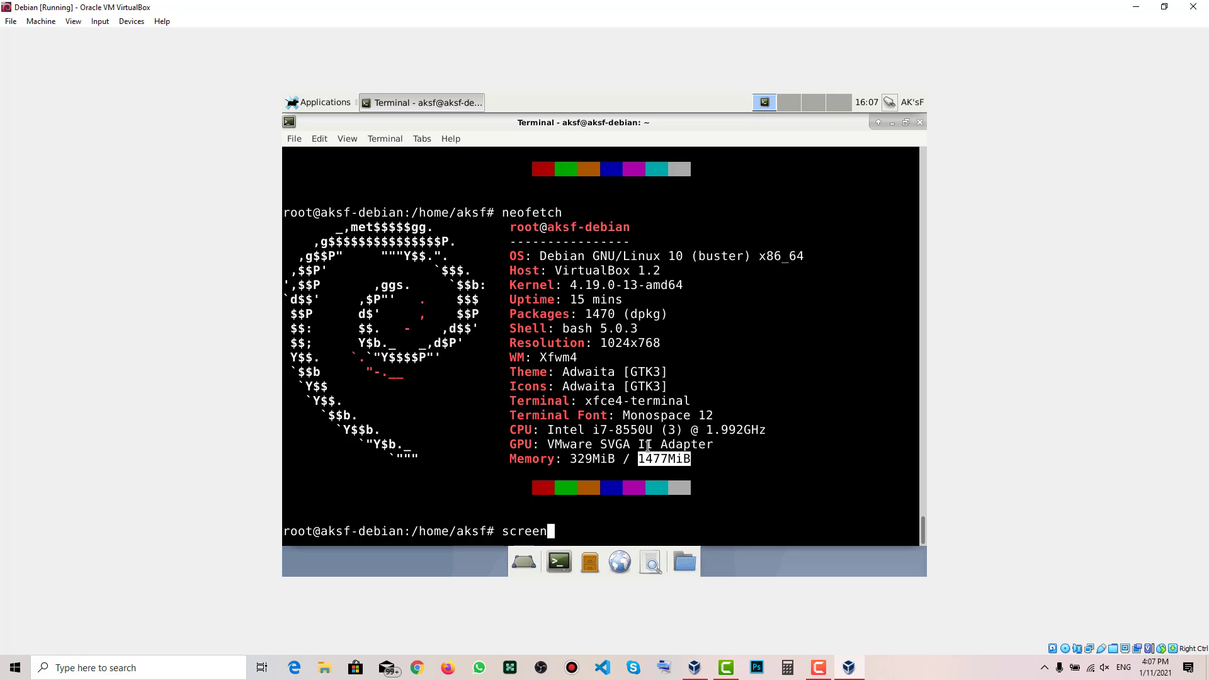
{"action": "left_click", "coordinate": [577, 510]}
{"action": "type", "text": "fe"}
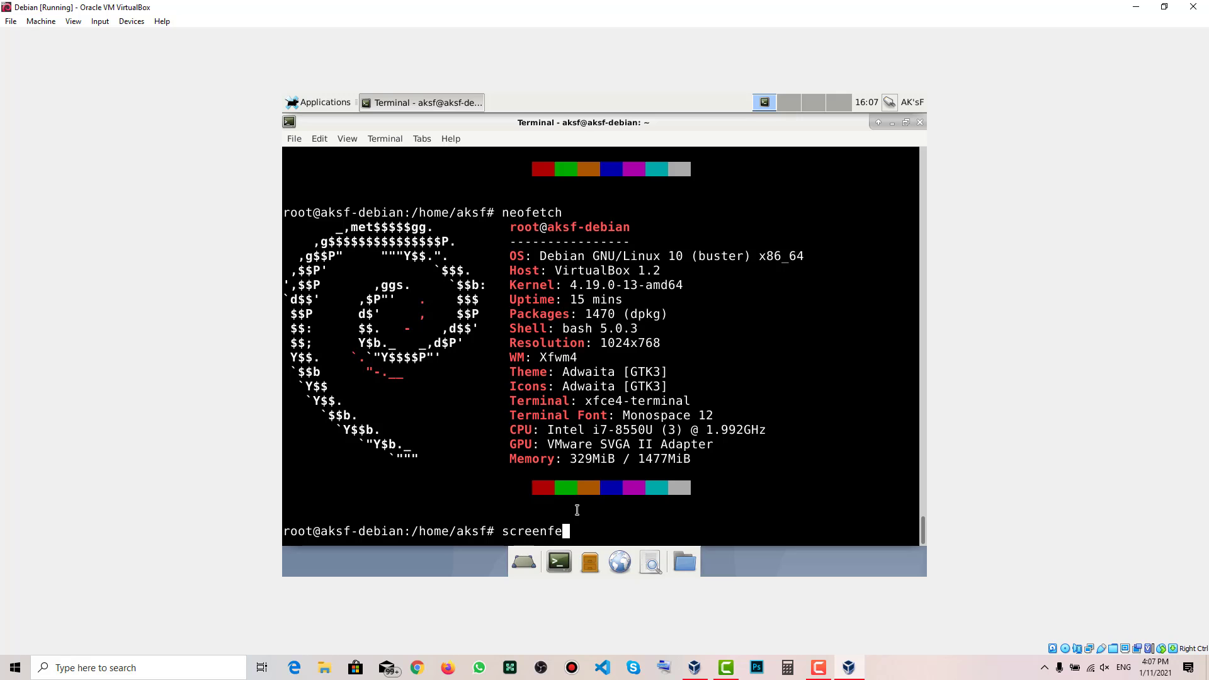
{"action": "type", "text": "tch"}
{"action": "key", "text": "Return"}
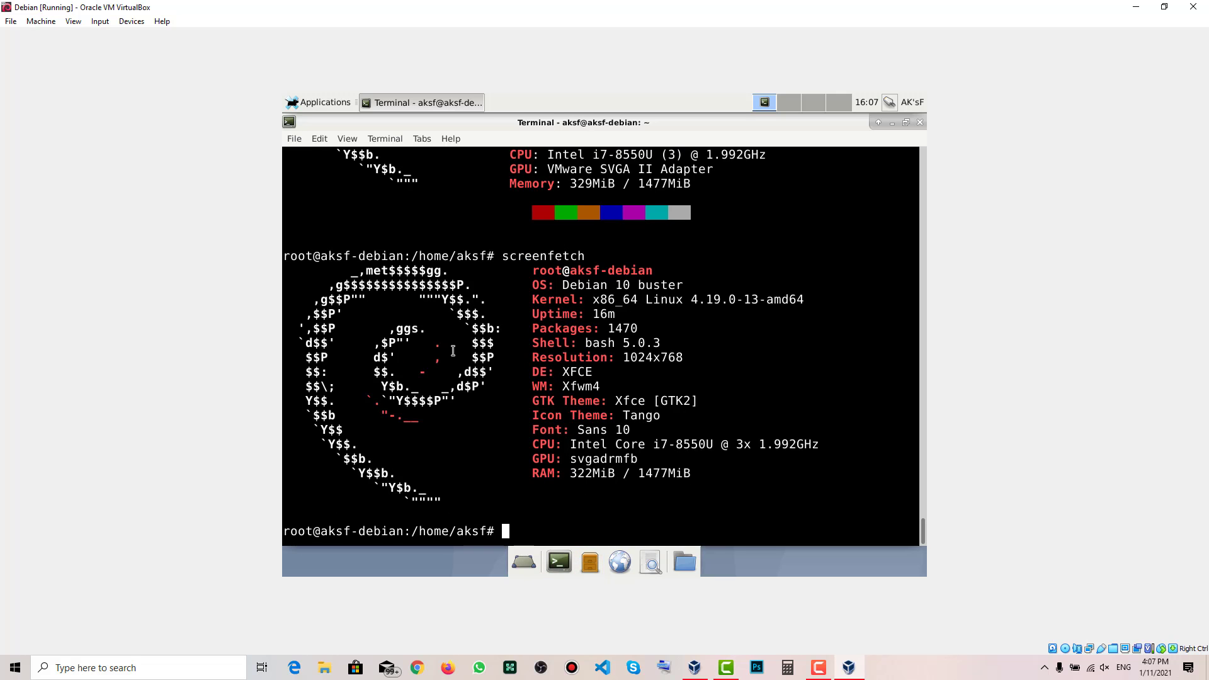
Step: Compare the screenfetch and neofetch outputs, examining the logo, kernel, CPU and RAM lines
{"action": "scroll", "coordinate": [469, 353], "scroll_direction": "up", "scroll_amount": 7}
{"action": "scroll", "coordinate": [481, 338], "scroll_direction": "down", "scroll_amount": 7}
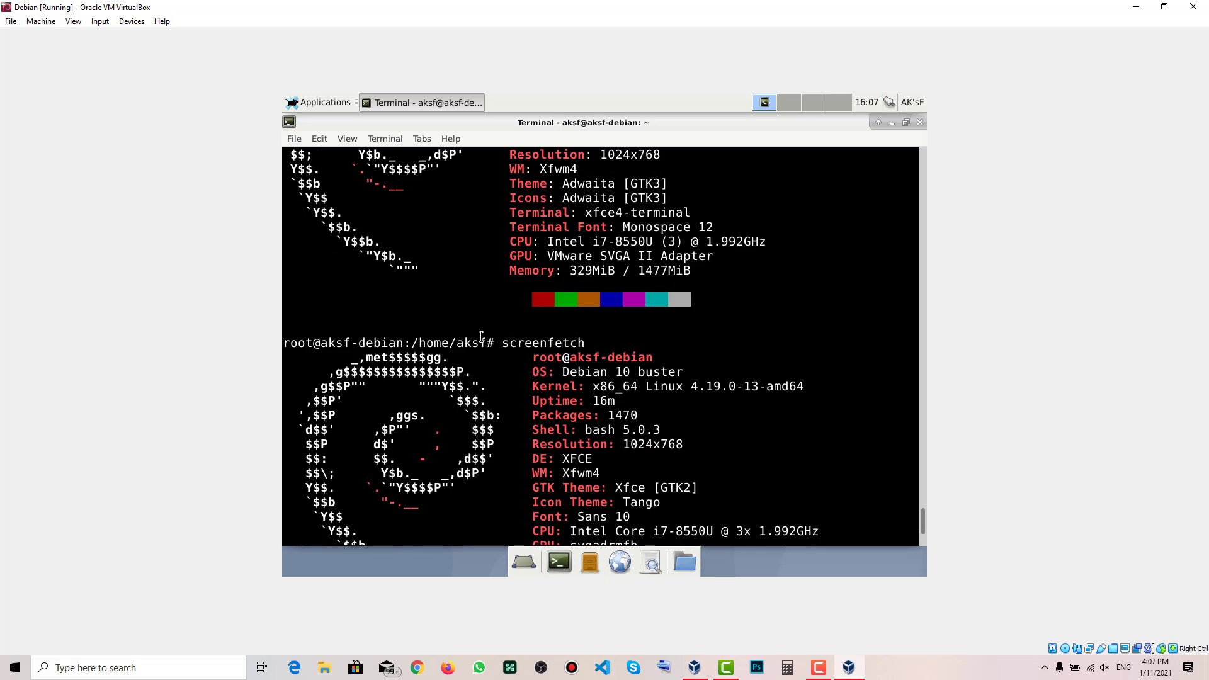
{"action": "scroll", "coordinate": [423, 326], "scroll_direction": "up", "scroll_amount": 4}
{"action": "scroll", "coordinate": [423, 326], "scroll_direction": "down", "scroll_amount": 4}
{"action": "scroll", "coordinate": [467, 317], "scroll_direction": "up", "scroll_amount": 8}
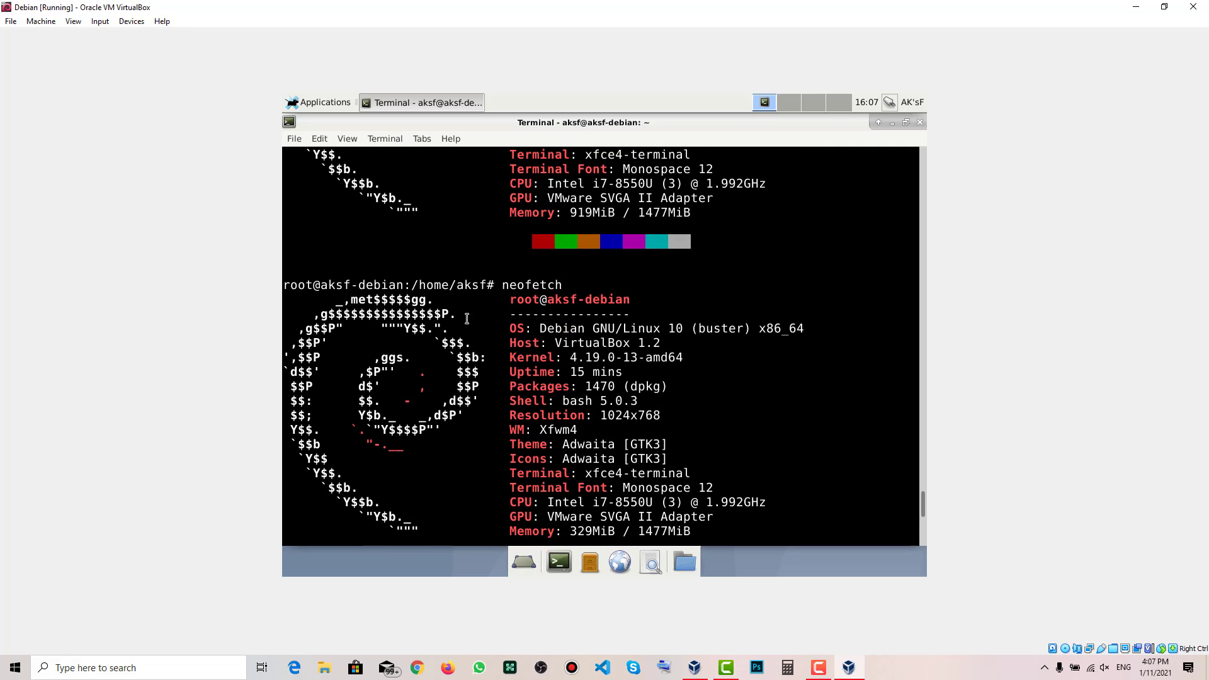
{"action": "scroll", "coordinate": [535, 315], "scroll_direction": "down", "scroll_amount": 8}
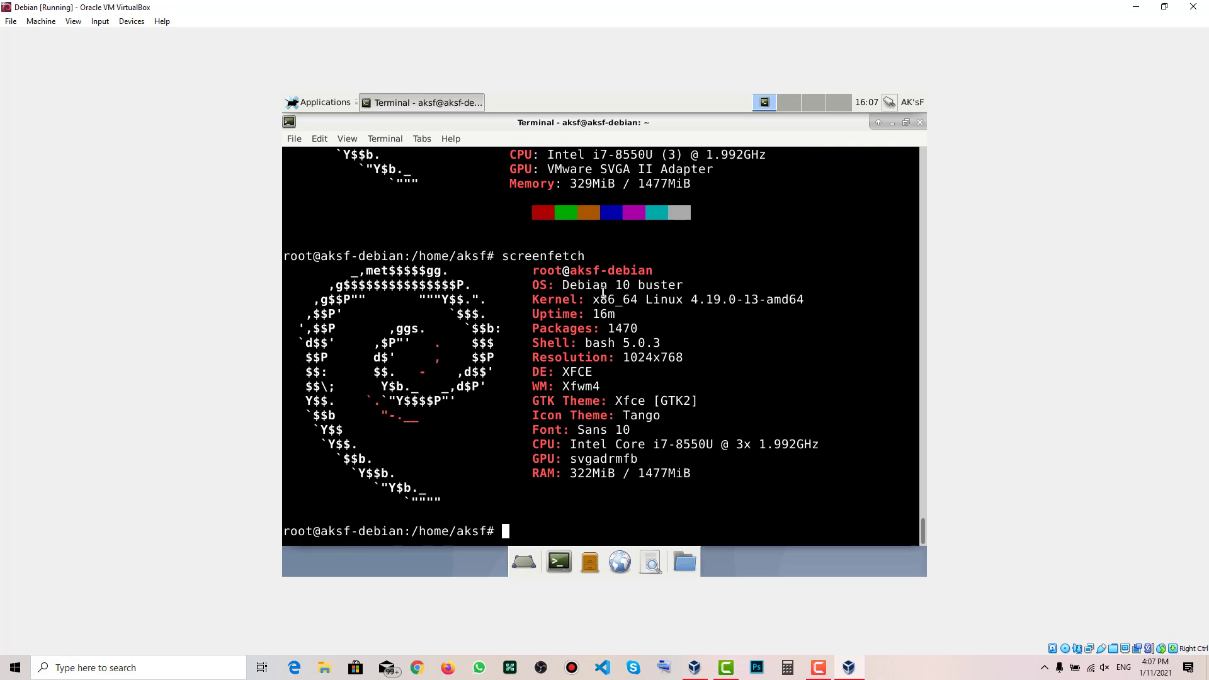
{"action": "double_click", "coordinate": [603, 295]}
{"action": "left_click", "coordinate": [589, 443]}
{"action": "double_click", "coordinate": [588, 473]}
Step: Restart the virtual machine with reboot and boot the Debian GNU/Linux entry in GRUB
{"action": "left_click", "coordinate": [825, 274]}
{"action": "type", "text": "reboot"}
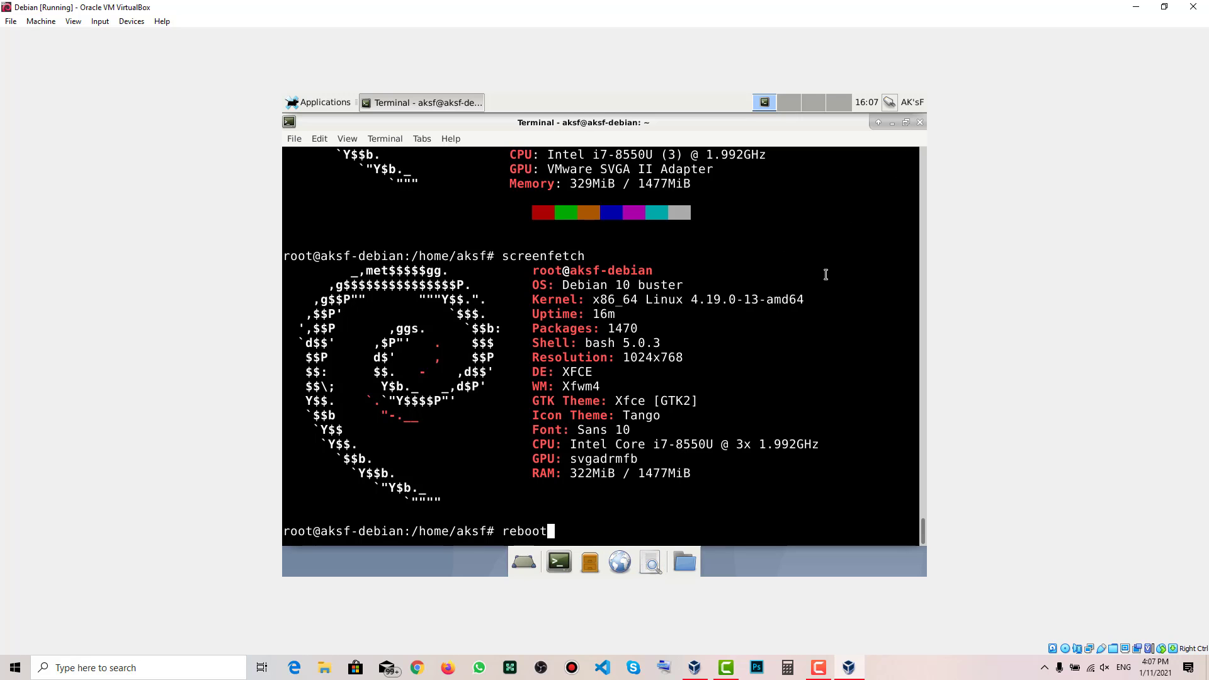
{"action": "key", "text": "Return"}
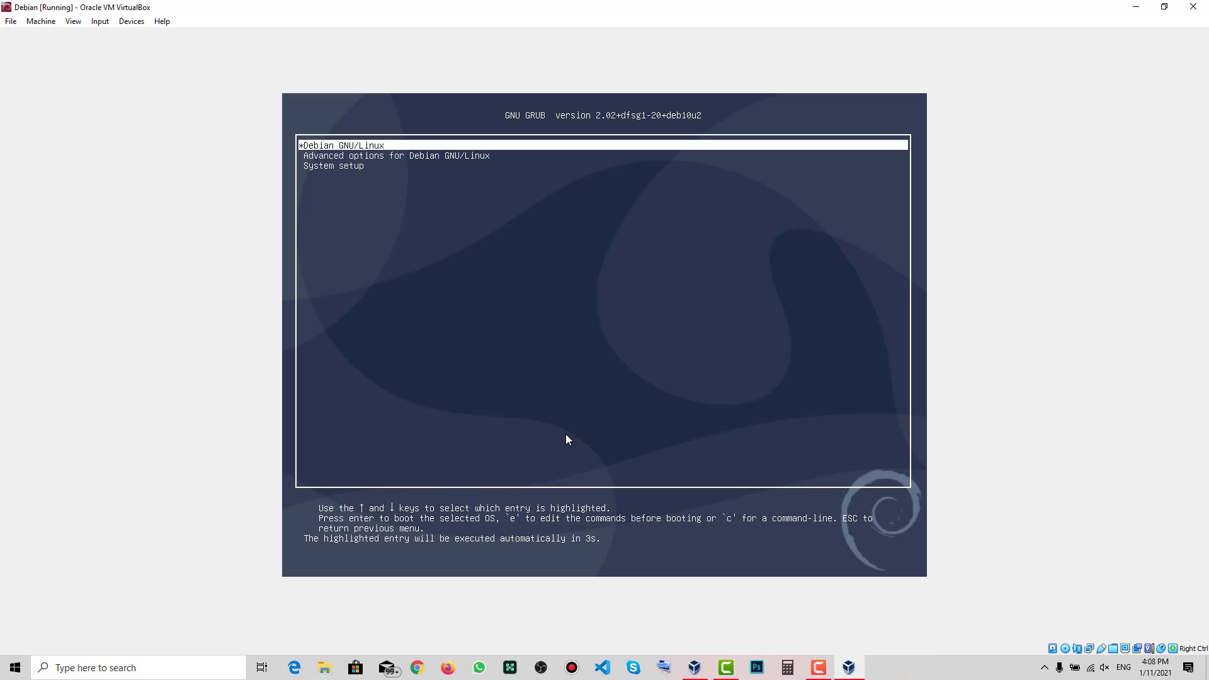
{"action": "key", "text": "Return"}
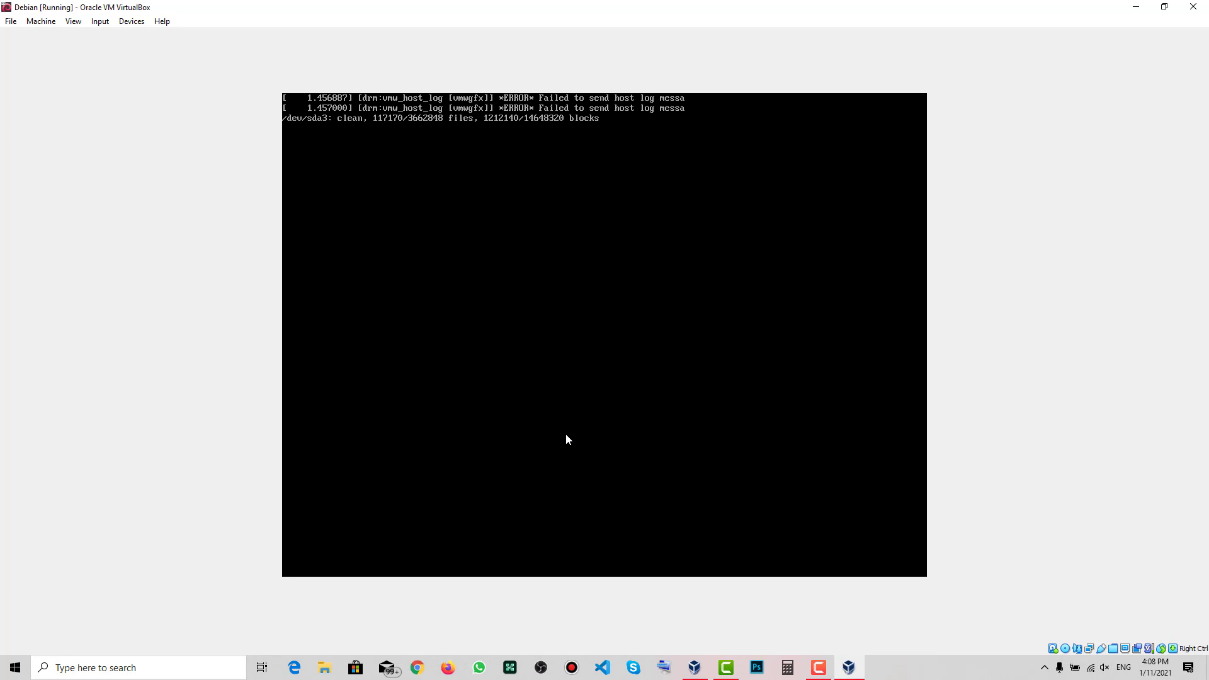
{"action": "left_click", "coordinate": [818, 667]}
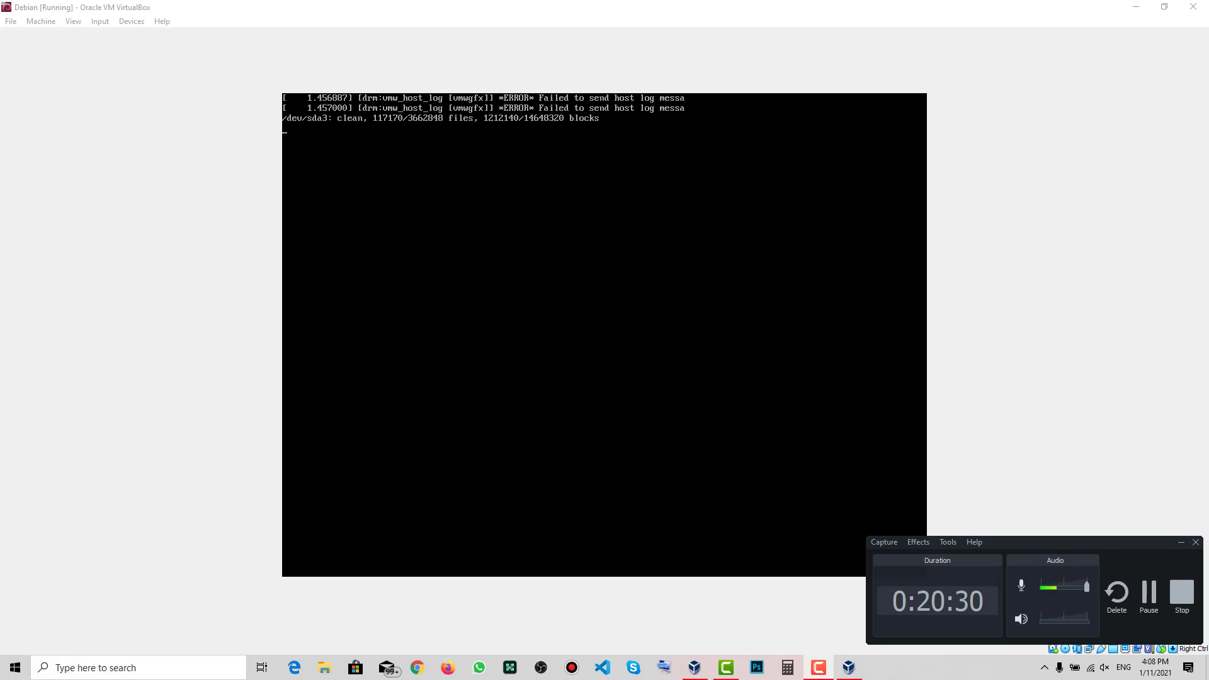
{"action": "left_click", "coordinate": [1178, 540]}
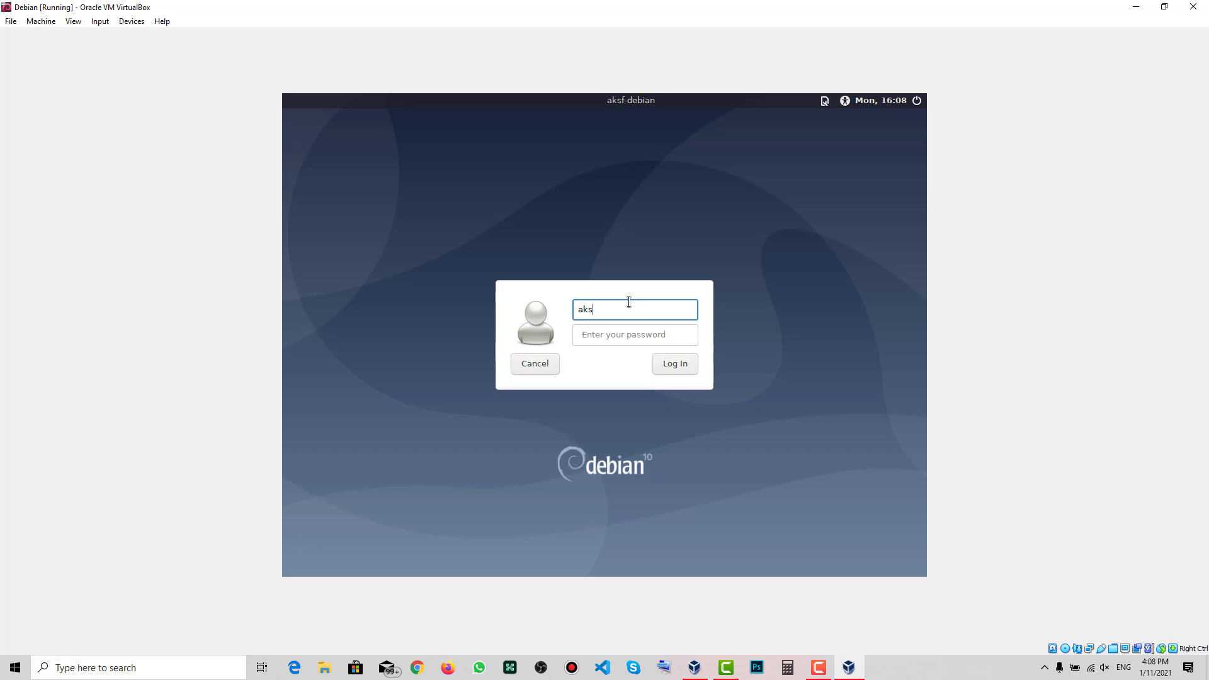
Step: Log in to the Debian desktop by completing the username and entering the account password
{"action": "key", "text": "Tab"}
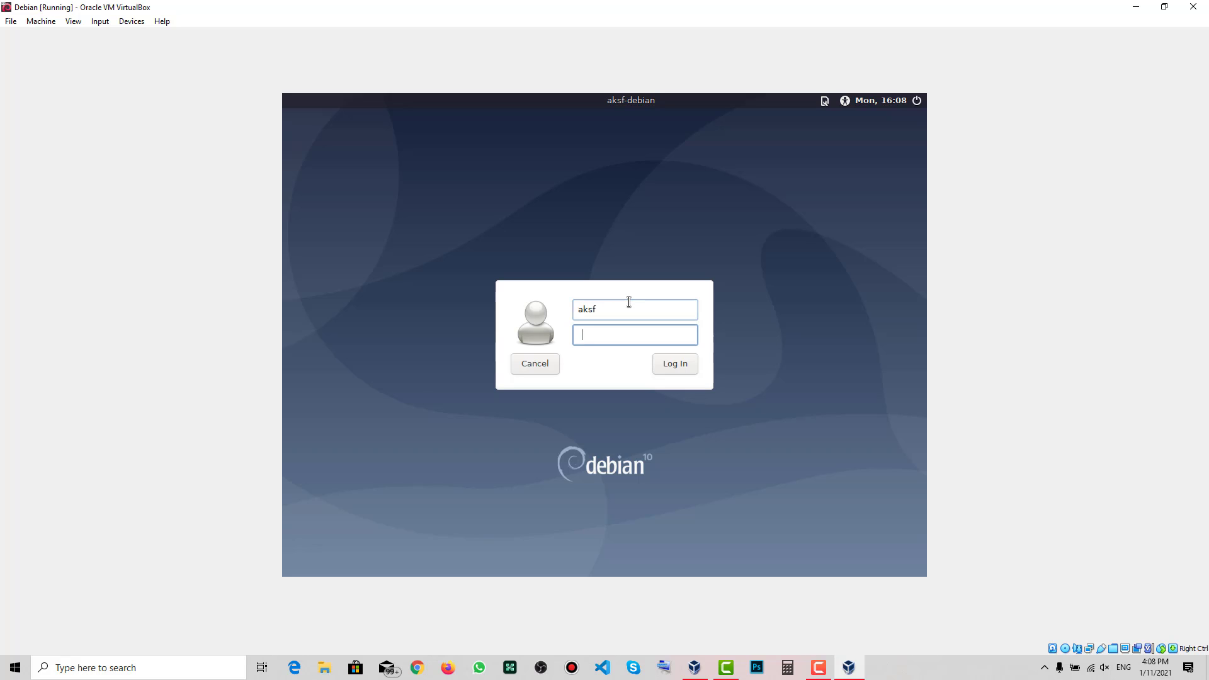
{"action": "type", "text": "••"}
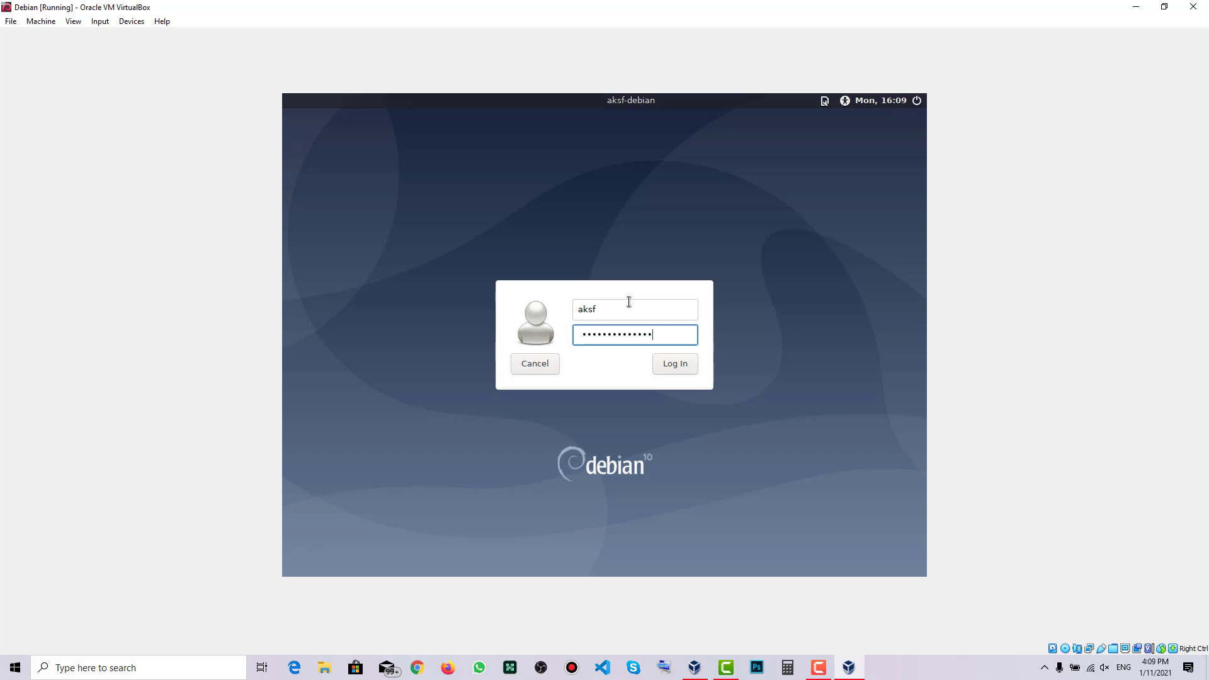
{"action": "key", "text": "Return"}
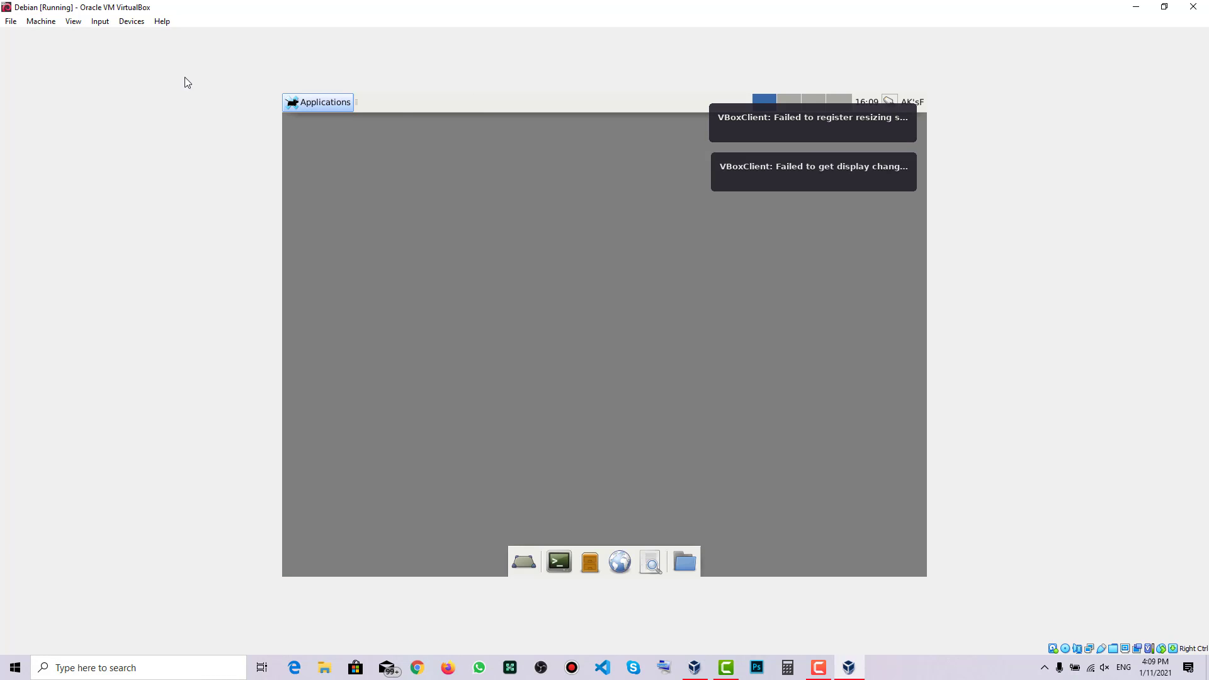
Step: Try the virtual machine's full-screen mode and return to the windowed view
{"action": "left_click", "coordinate": [73, 21]}
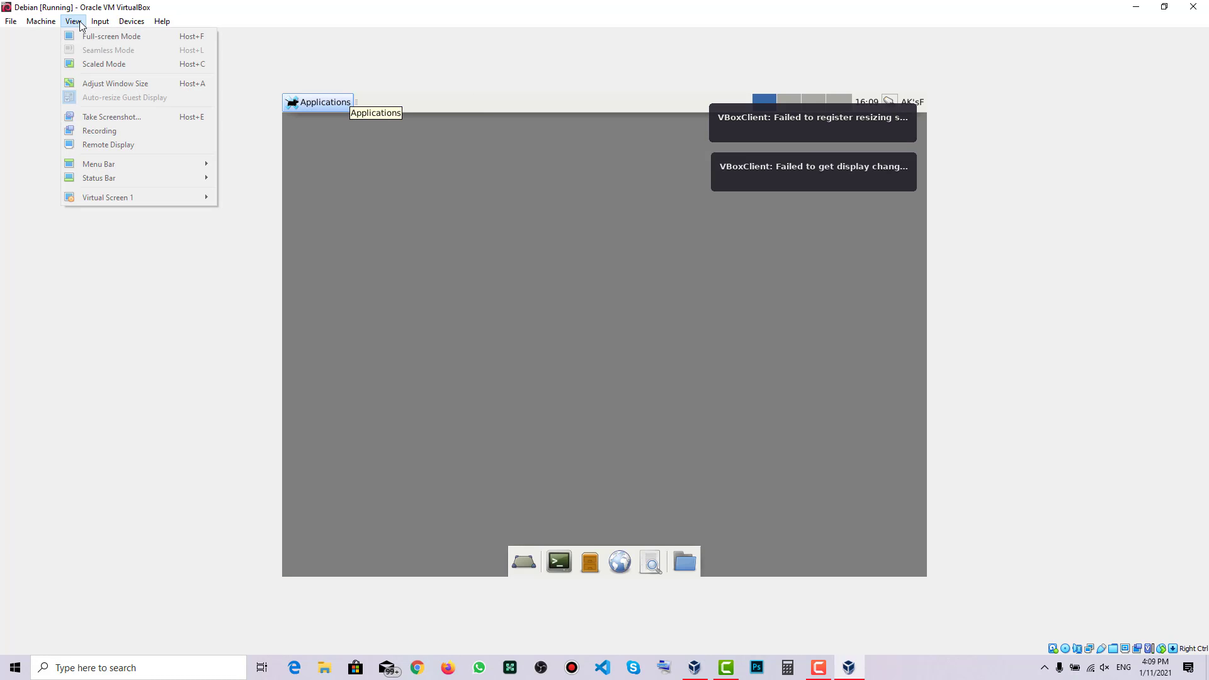
{"action": "left_click", "coordinate": [91, 36]}
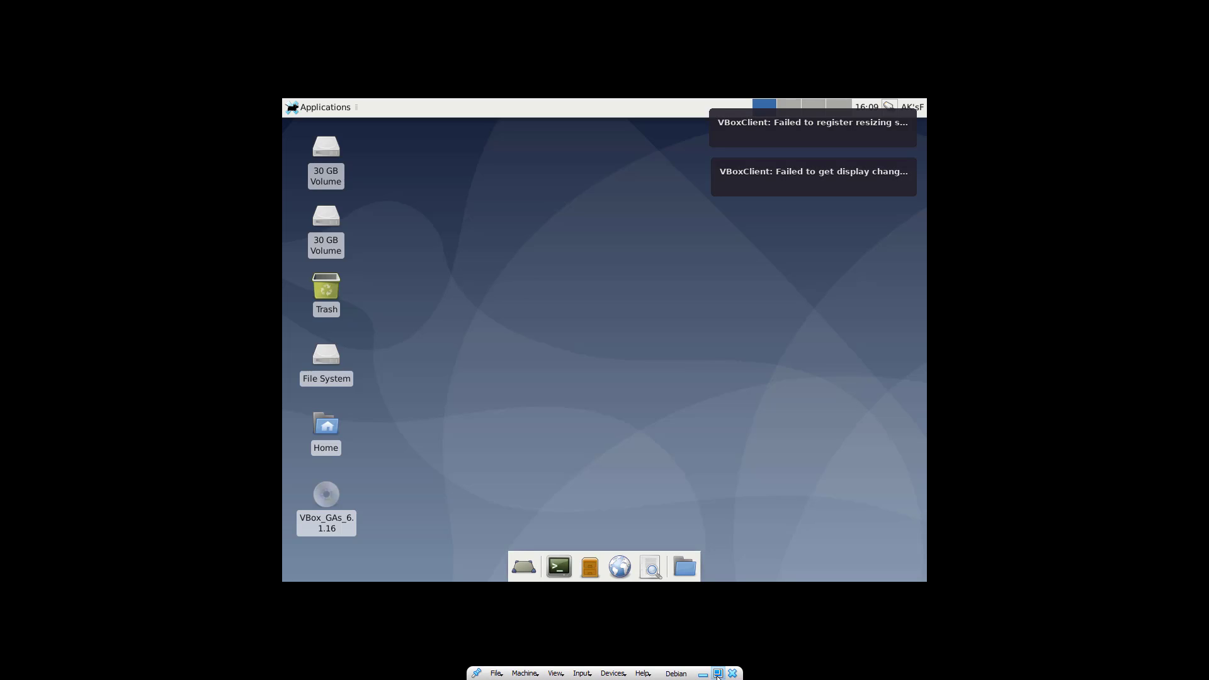
{"action": "left_click", "coordinate": [717, 672]}
{"action": "right_click", "coordinate": [477, 217]}
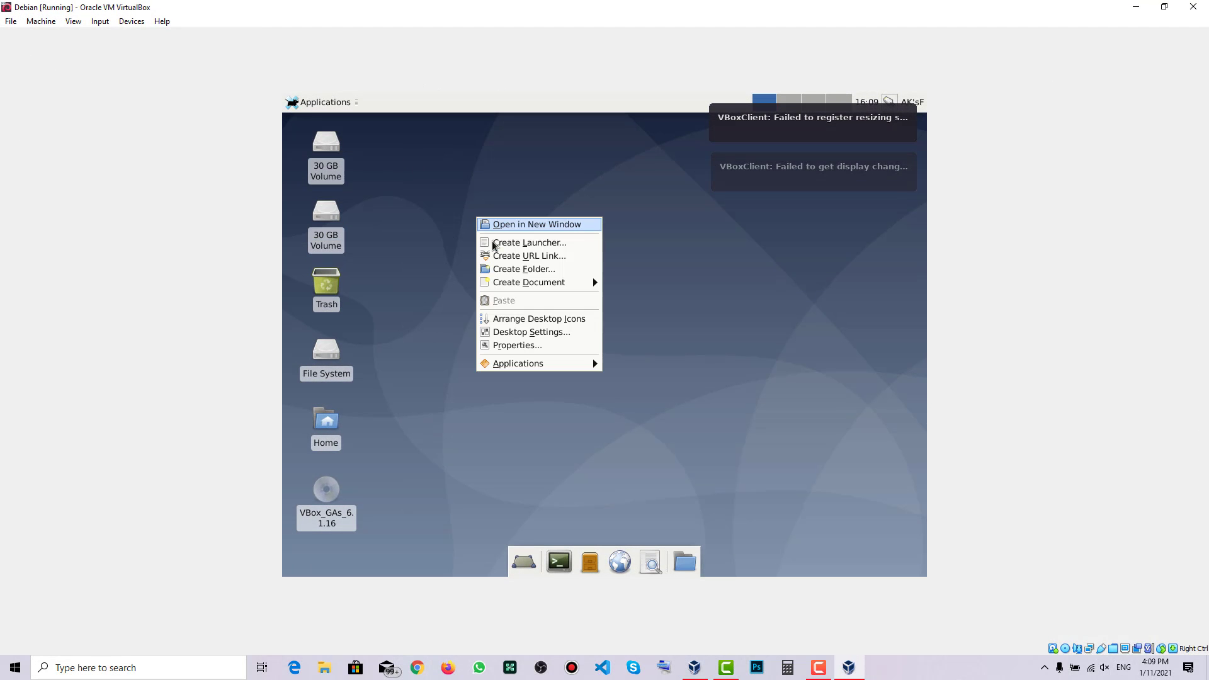
{"action": "left_click", "coordinate": [515, 333]}
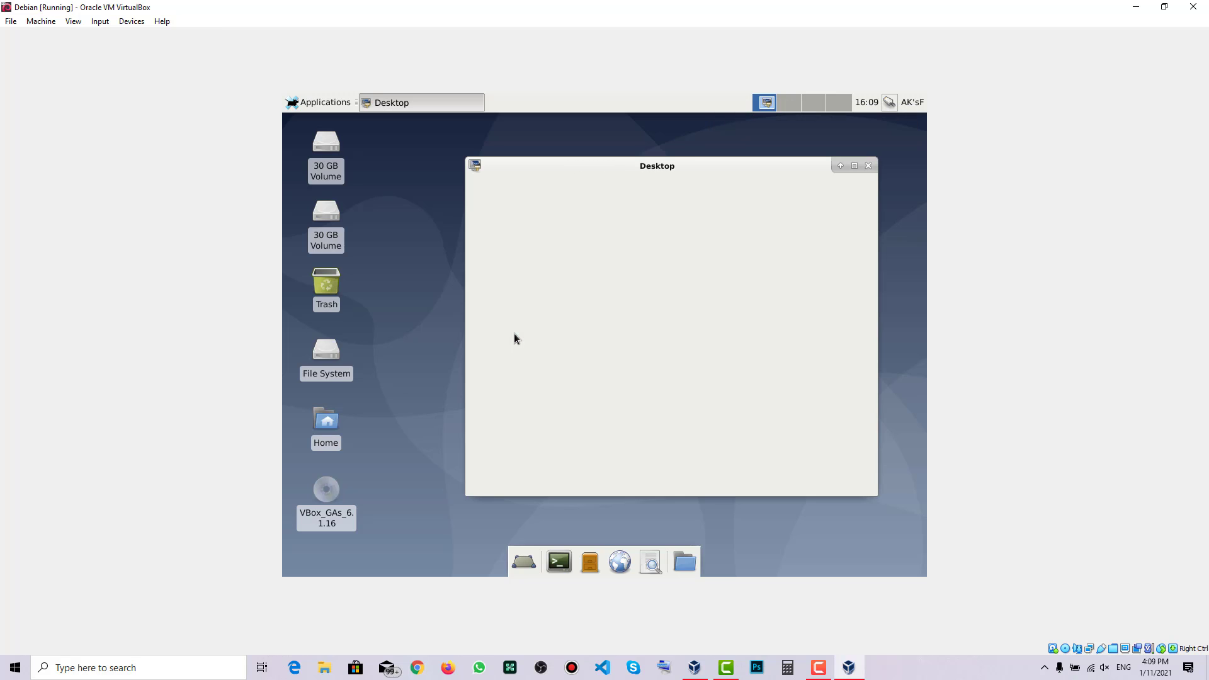
{"action": "left_click", "coordinate": [868, 166]}
{"action": "right_click", "coordinate": [638, 149]}
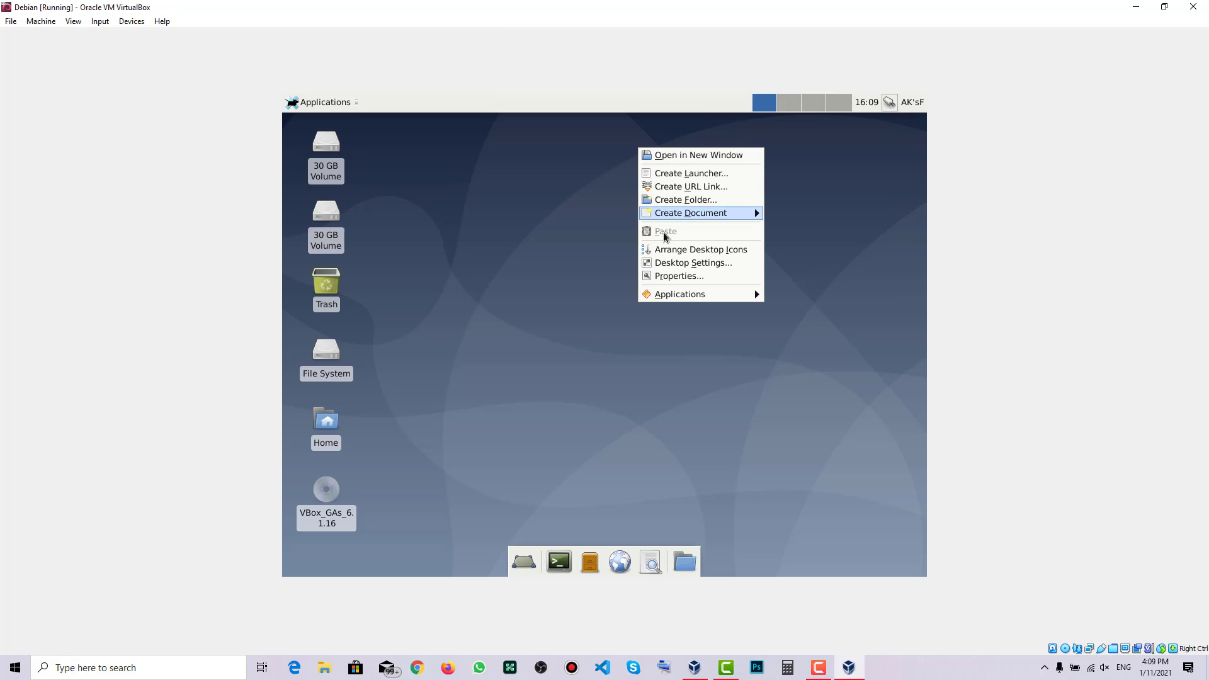
{"action": "left_click", "coordinate": [669, 274]}
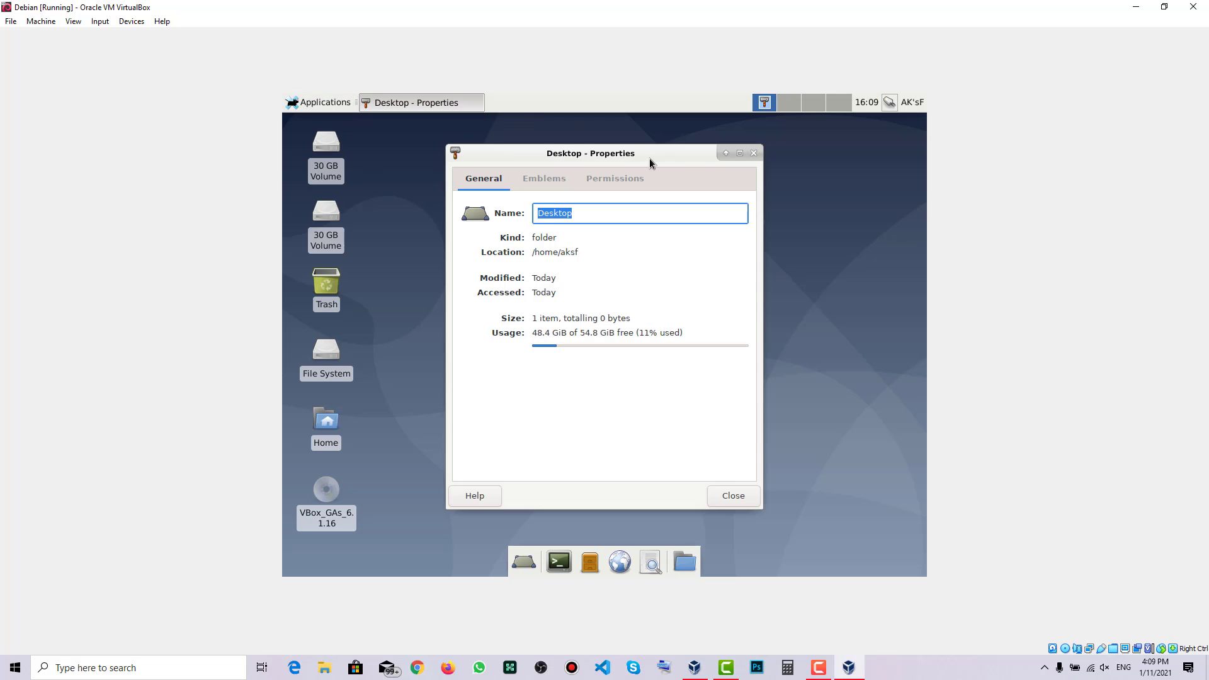
{"action": "left_click", "coordinate": [753, 153]}
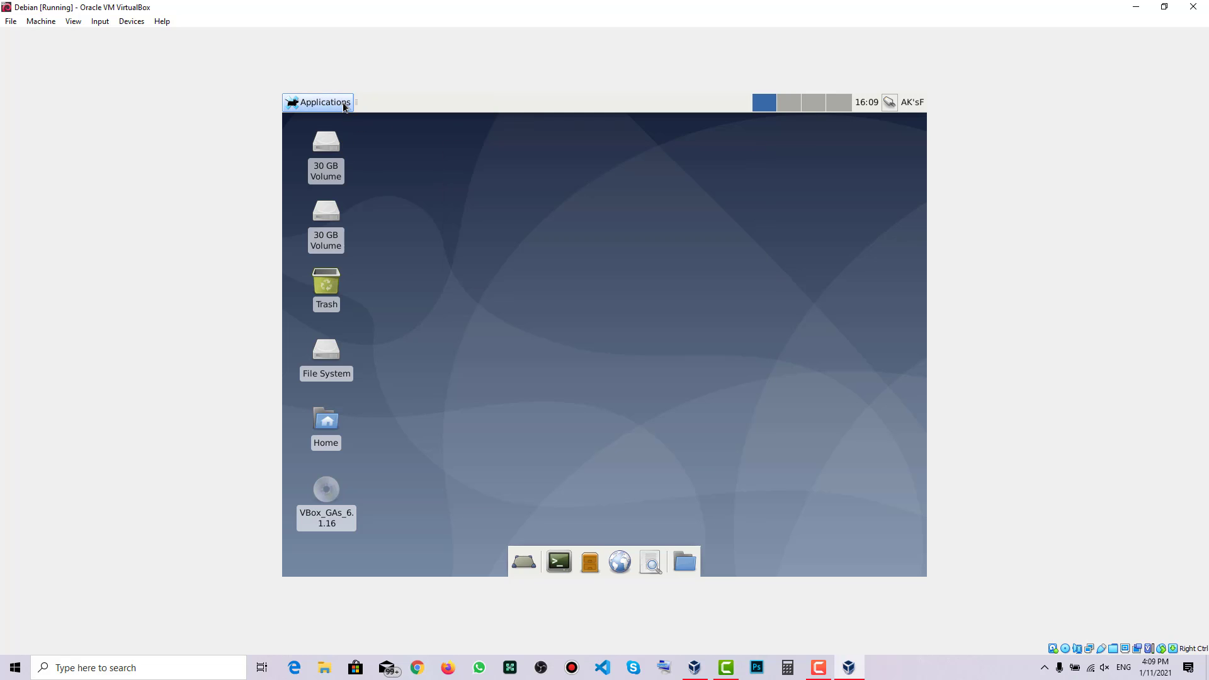
Step: Set the Virtual1 display resolution to 1920x1200 in the Xfce Display settings and apply it
{"action": "left_click", "coordinate": [318, 102]}
{"action": "mouse_move", "coordinate": [362, 280]}
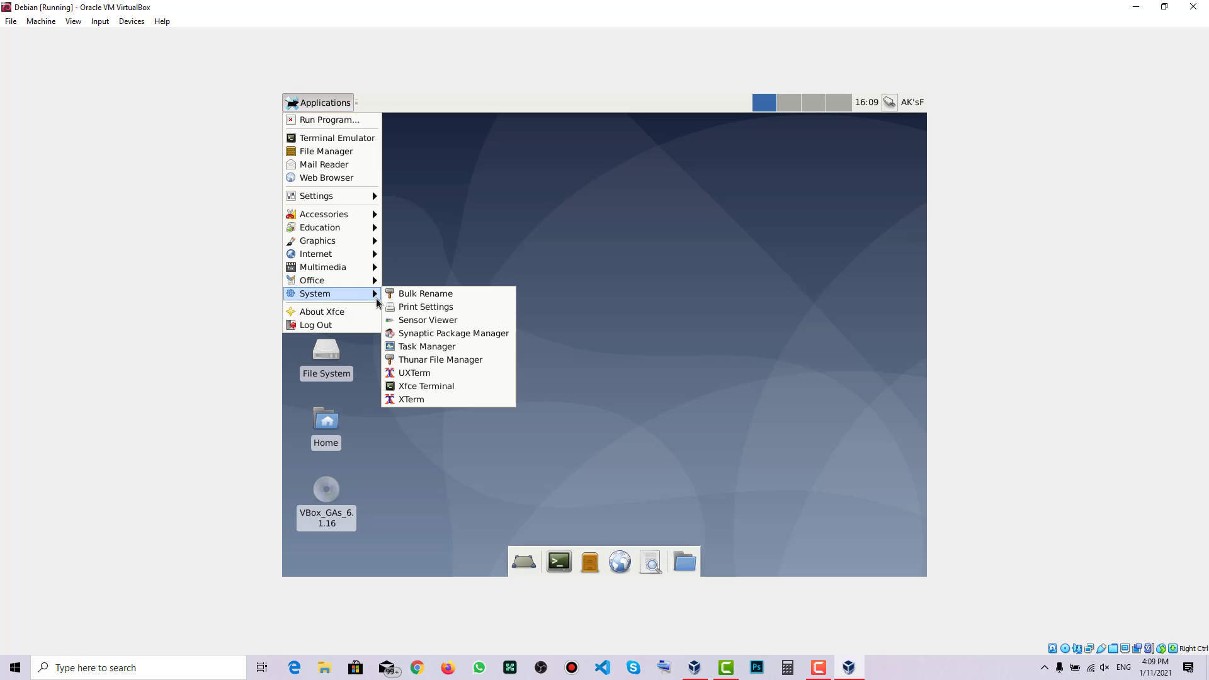
{"action": "mouse_move", "coordinate": [330, 196]}
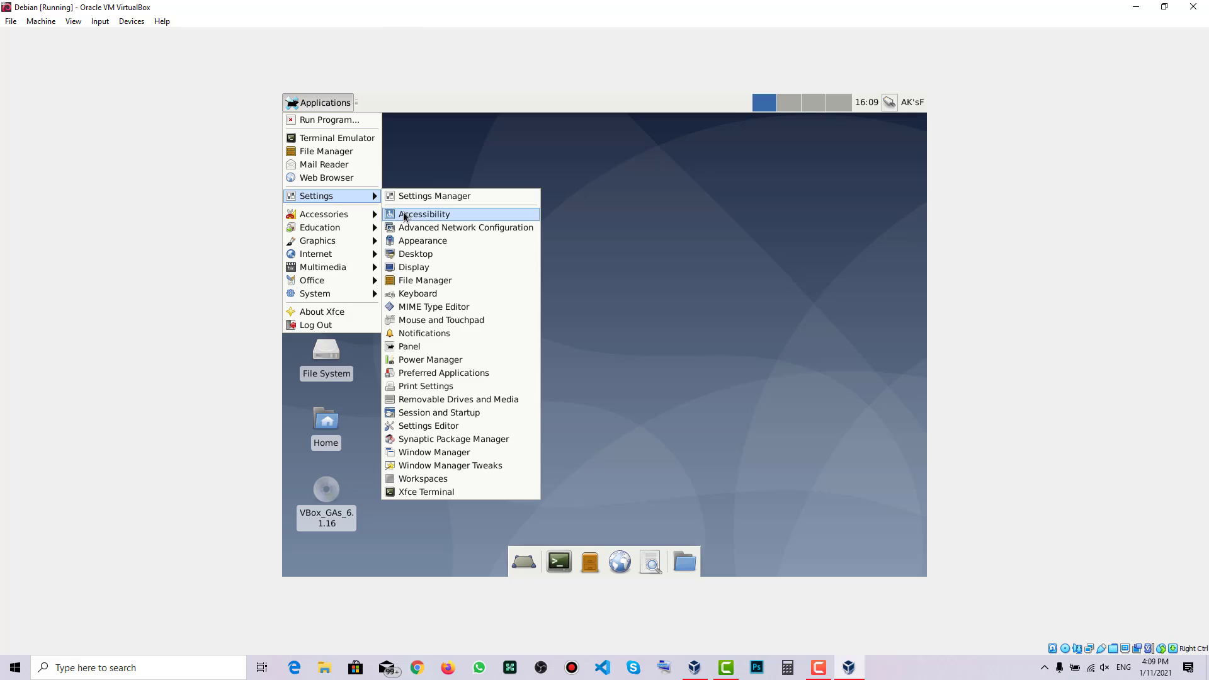
{"action": "left_click", "coordinate": [414, 267]}
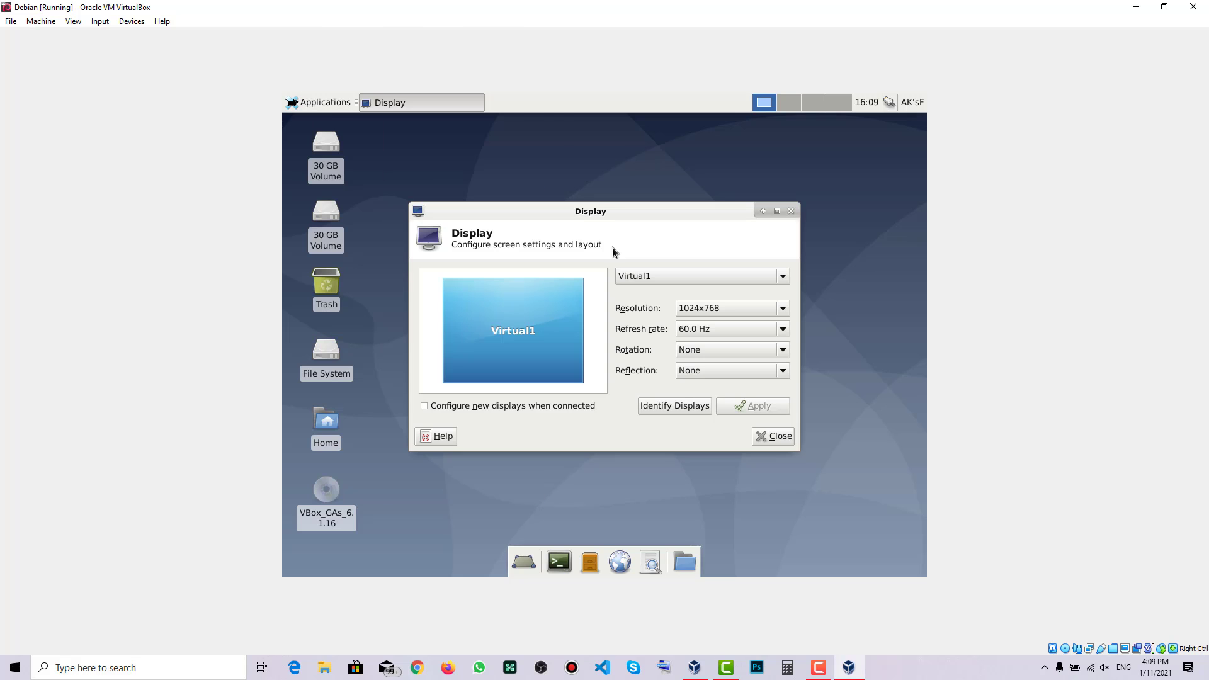
{"action": "left_click", "coordinate": [687, 309]}
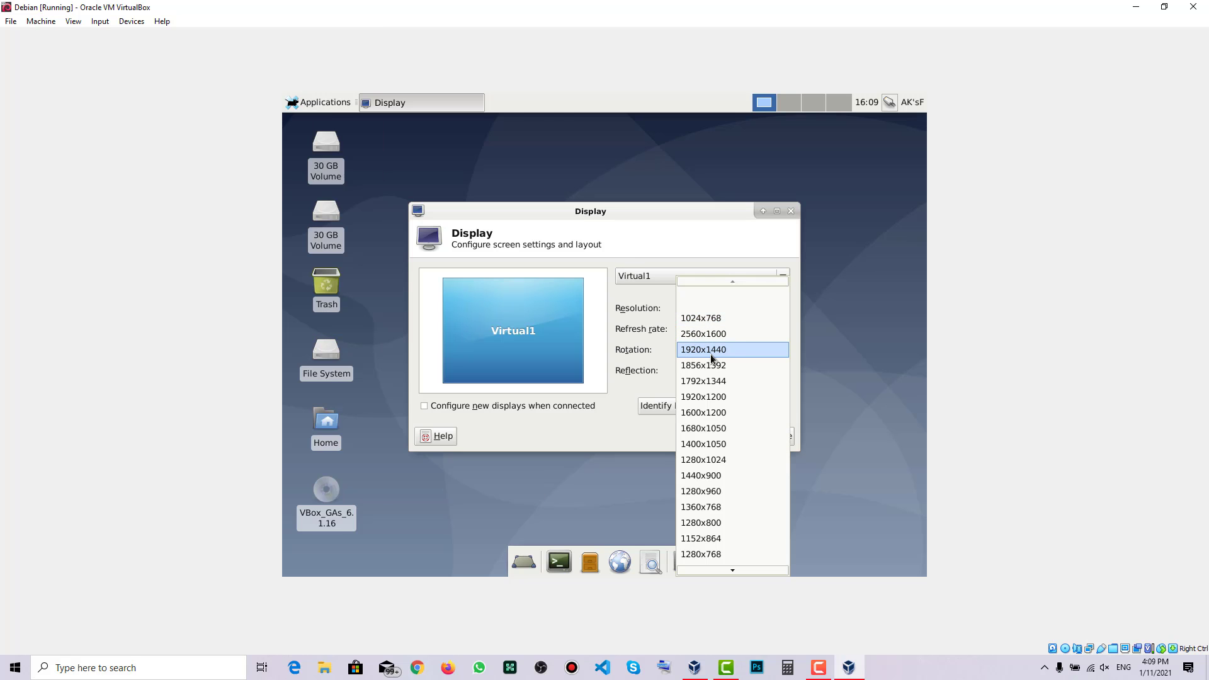
{"action": "left_click", "coordinate": [709, 398]}
{"action": "left_click", "coordinate": [750, 406]}
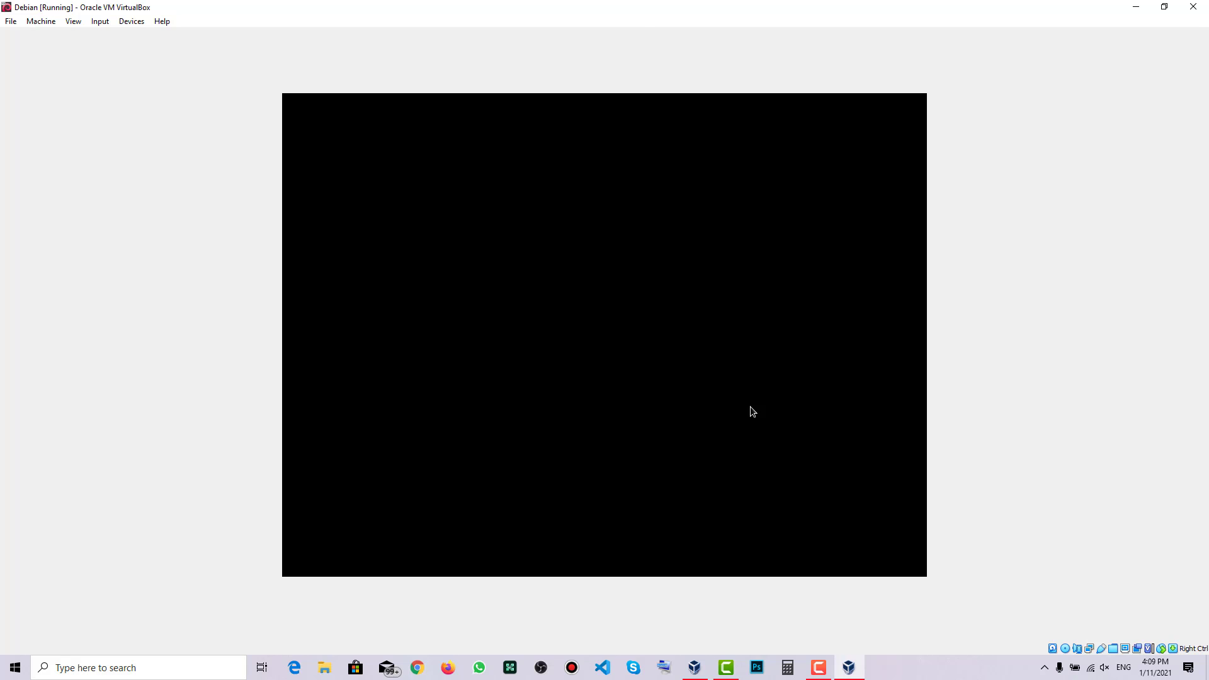
Step: Close the Display settings while checking the desktop in full-screen mode, and return to the windowed view
{"action": "left_click", "coordinate": [74, 21]}
{"action": "left_click", "coordinate": [88, 32]}
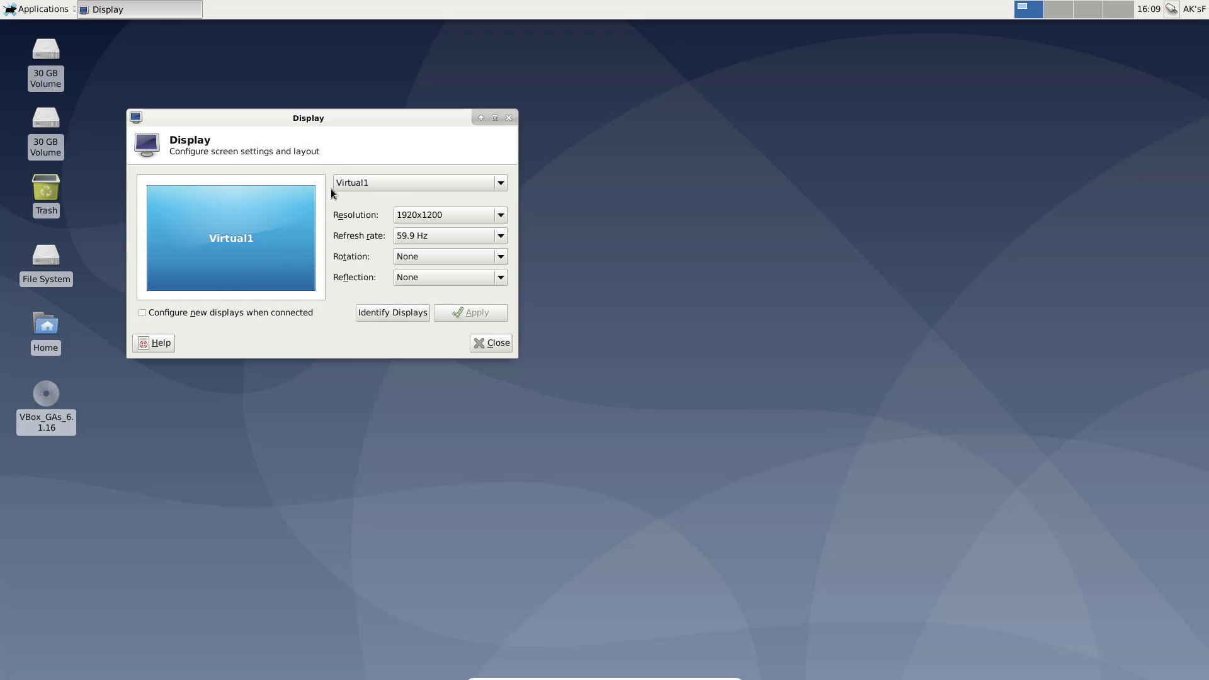
{"action": "left_click", "coordinate": [491, 346]}
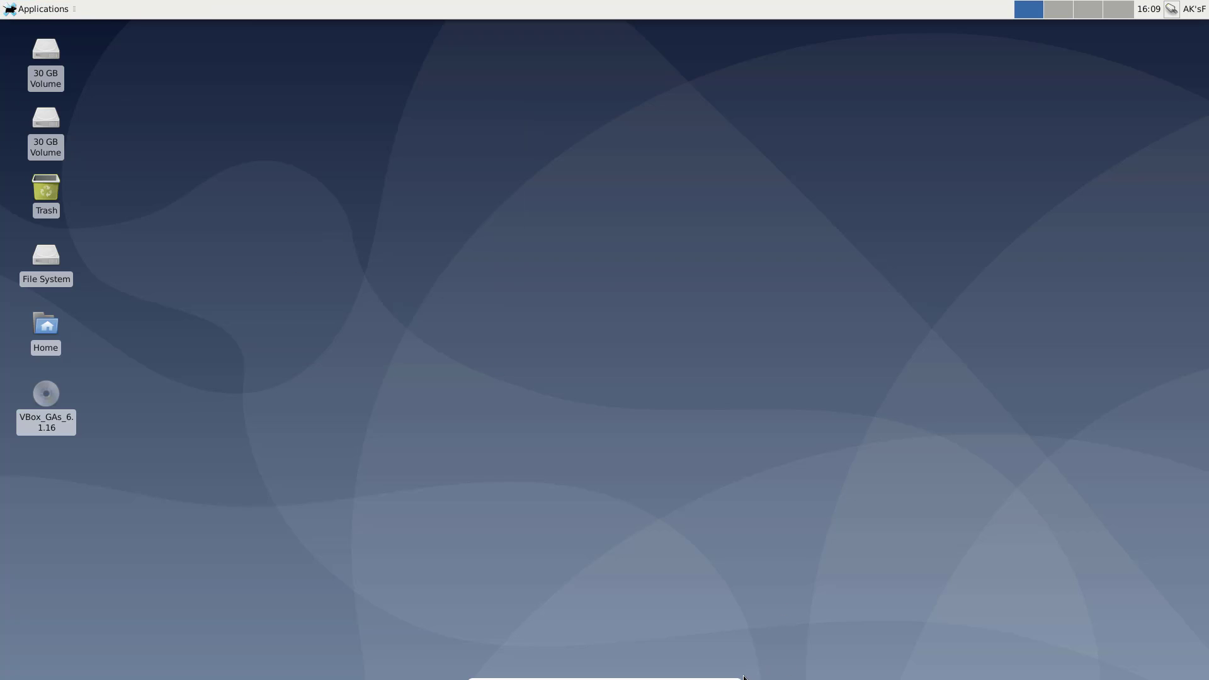
{"action": "left_click", "coordinate": [717, 672]}
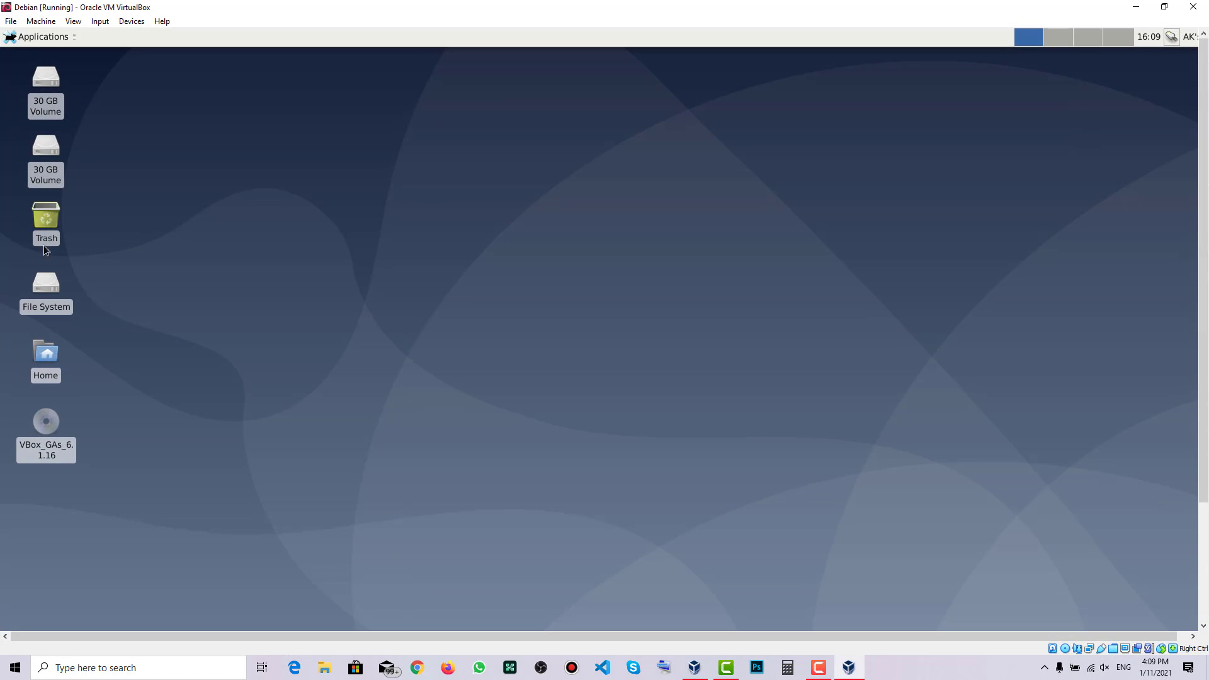
Step: Shut down the Debian virtual machine through the Xfce log-out dialog
{"action": "right_click", "coordinate": [554, 335]}
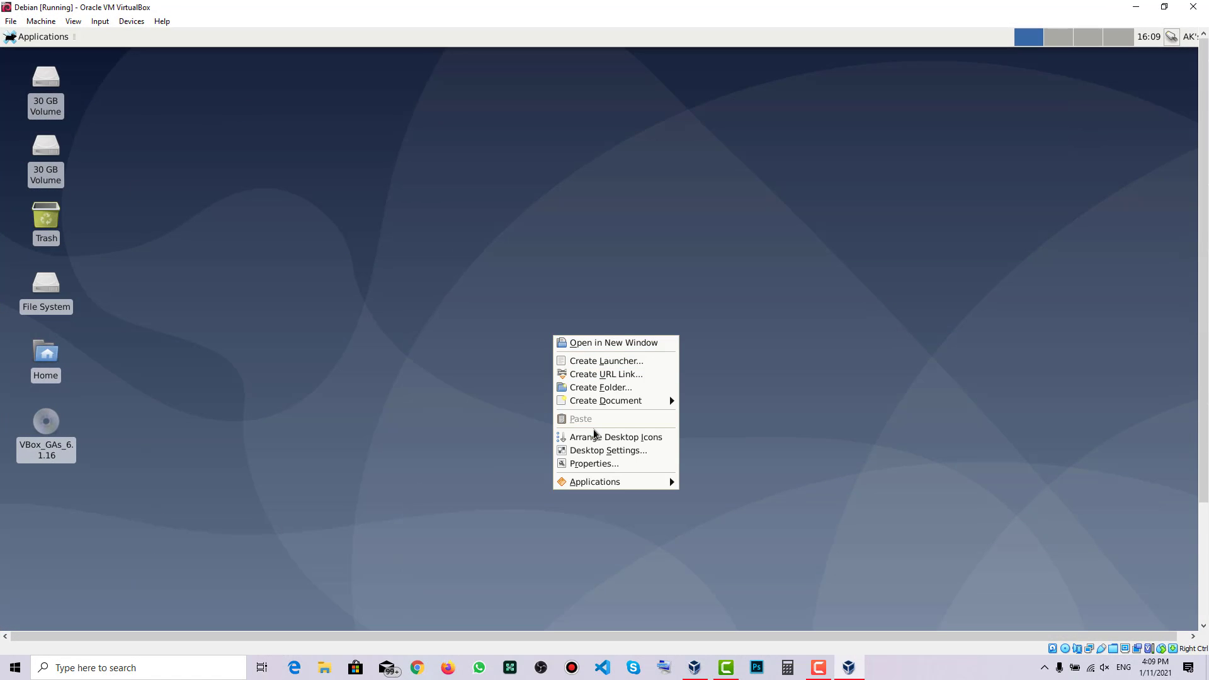
{"action": "left_click", "coordinate": [176, 144]}
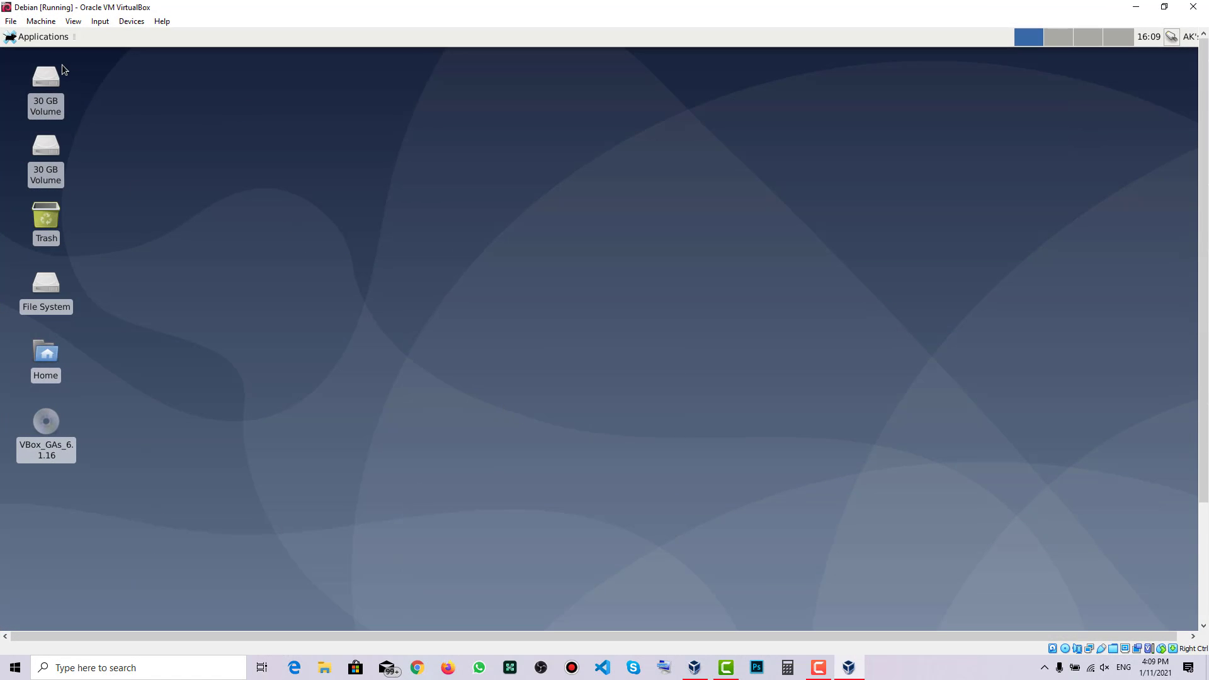
{"action": "left_click", "coordinate": [26, 37]}
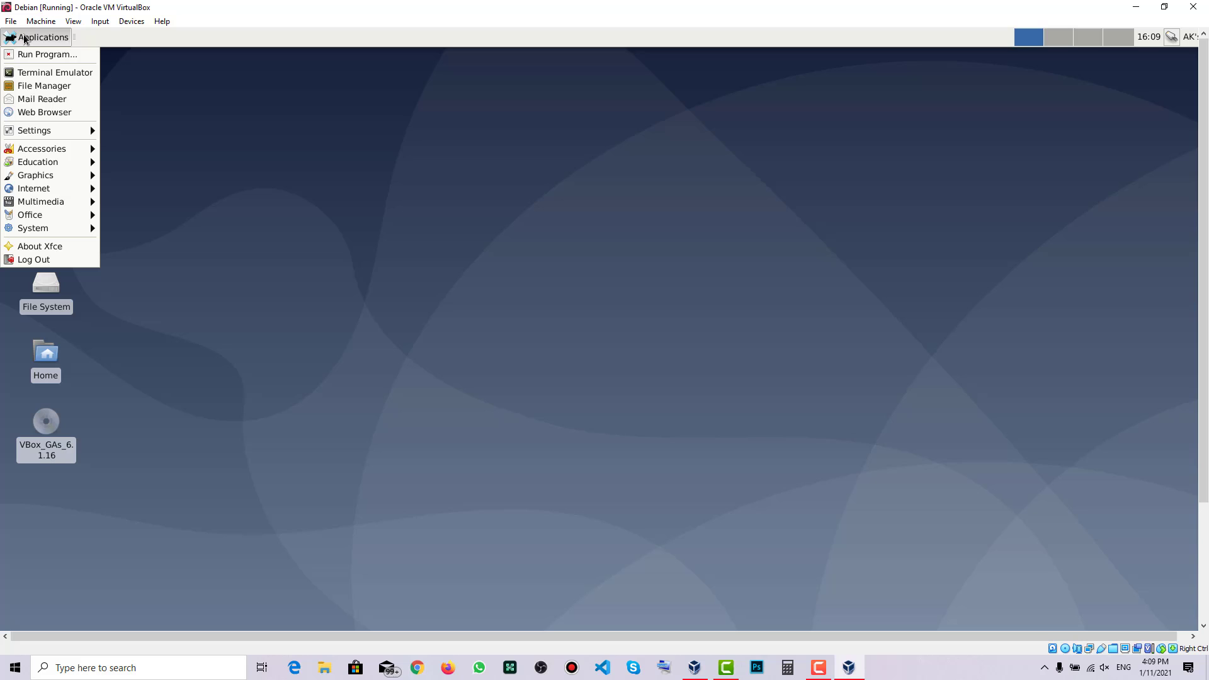
{"action": "left_click", "coordinate": [39, 263]}
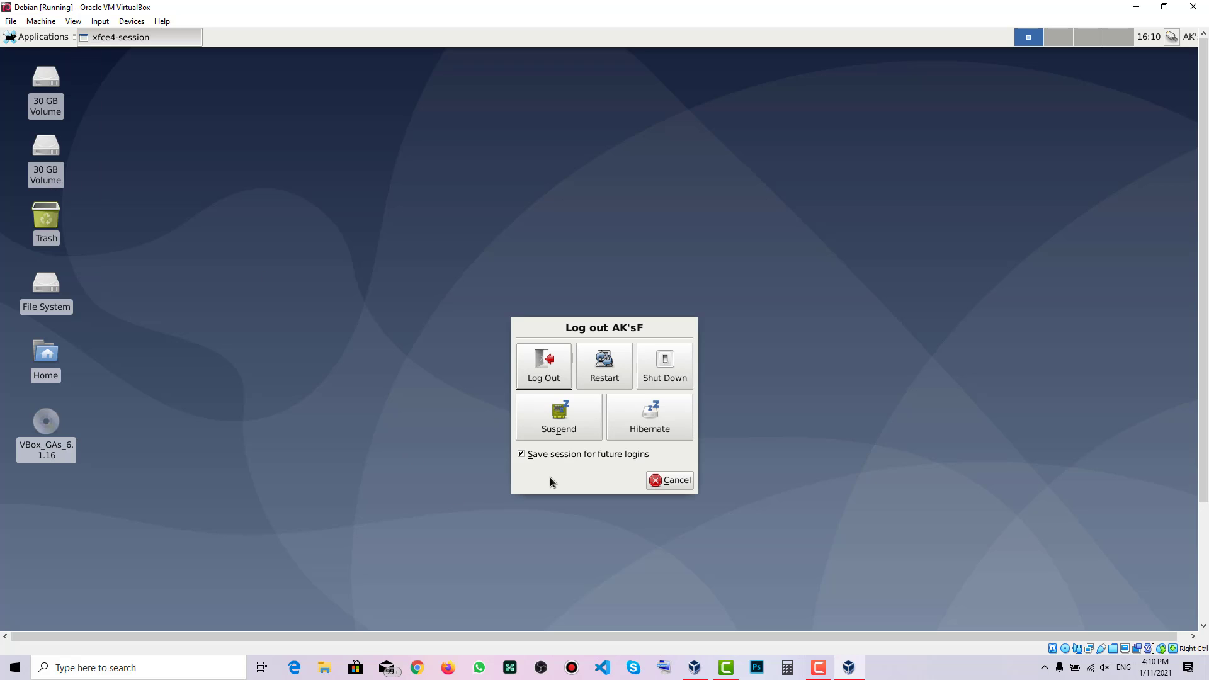
{"action": "left_click", "coordinate": [662, 370]}
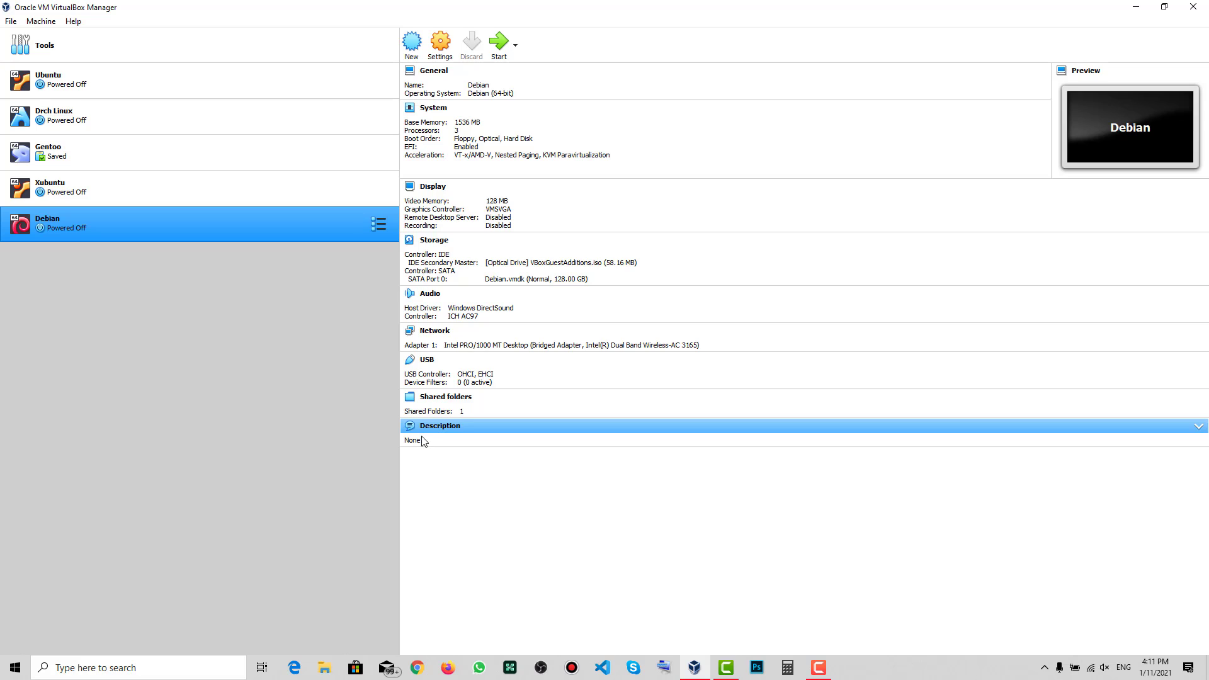
{"action": "left_click", "coordinate": [815, 666]}
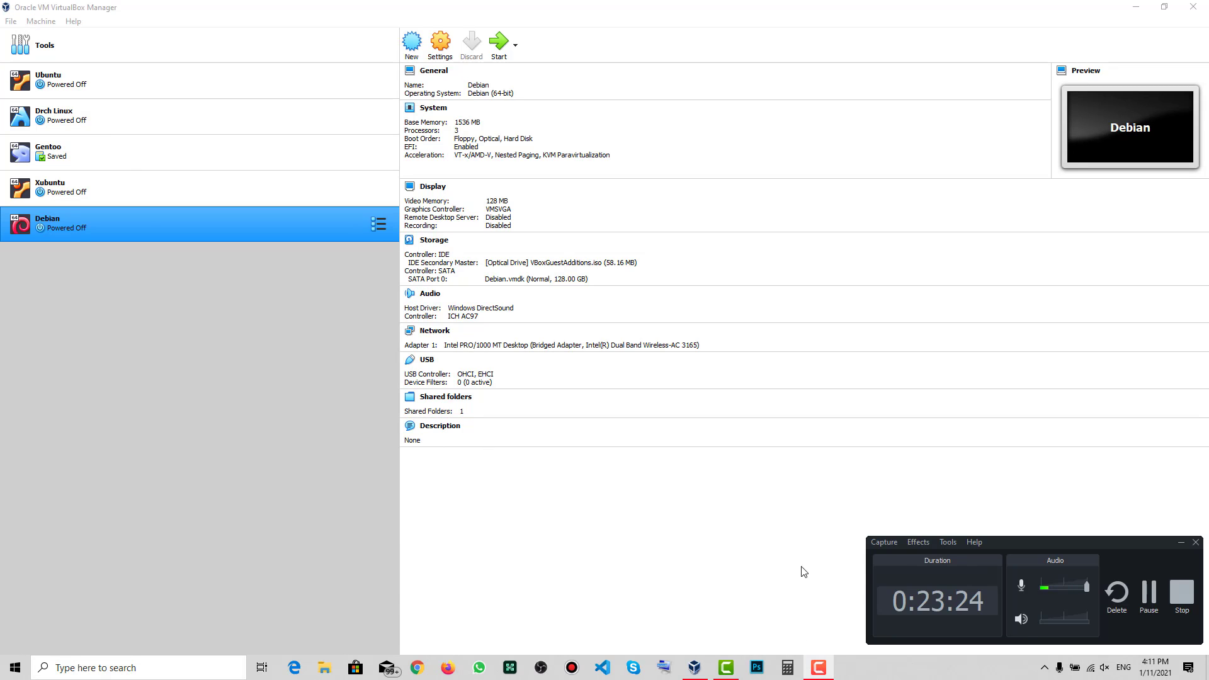